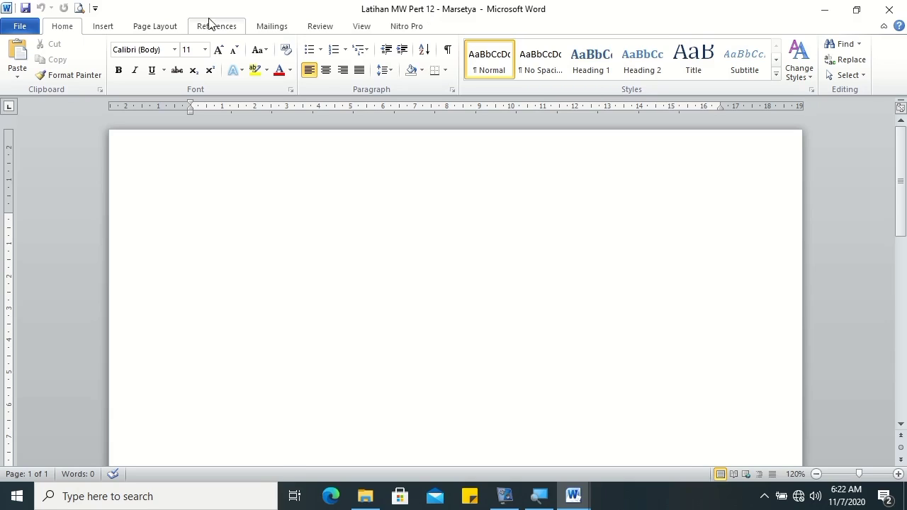
Step: In Page Setup, set margins to top 4 cm, bottom 3 cm, left 4 cm, right 3 cm
{"action": "left_click", "coordinate": [170, 29]}
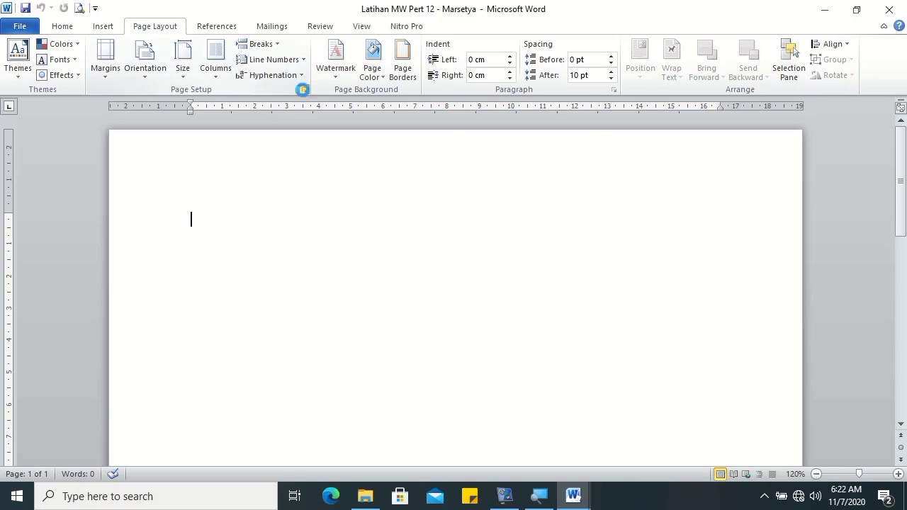
{"action": "left_click", "coordinate": [304, 92]}
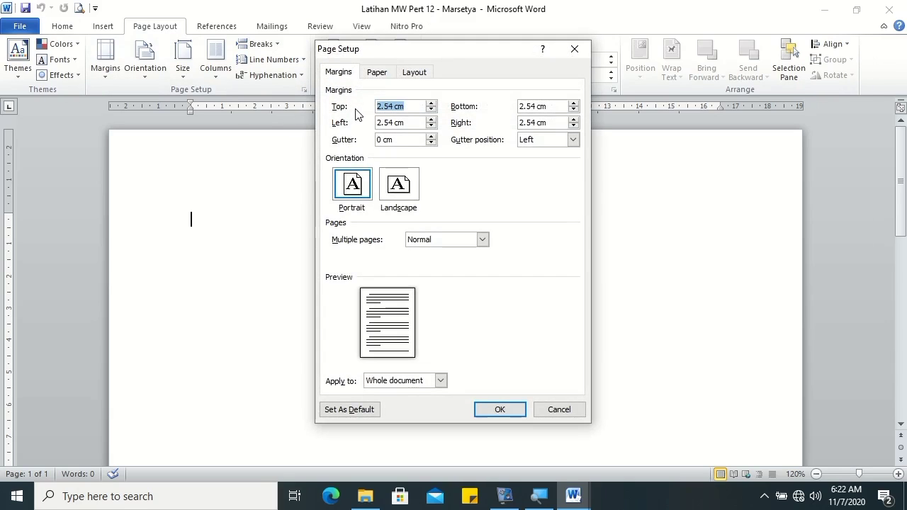
{"action": "type", "text": "4"}
{"action": "key", "text": "Tab"}
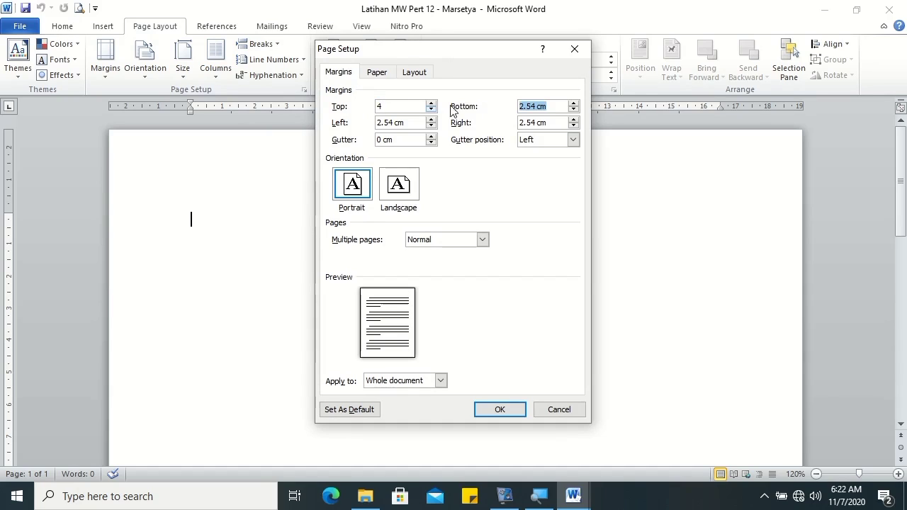
{"action": "type", "text": "3"}
{"action": "key", "text": "Tab"}
{"action": "type", "text": "4"}
{"action": "key", "text": "Tab"}
{"action": "type", "text": "3"}
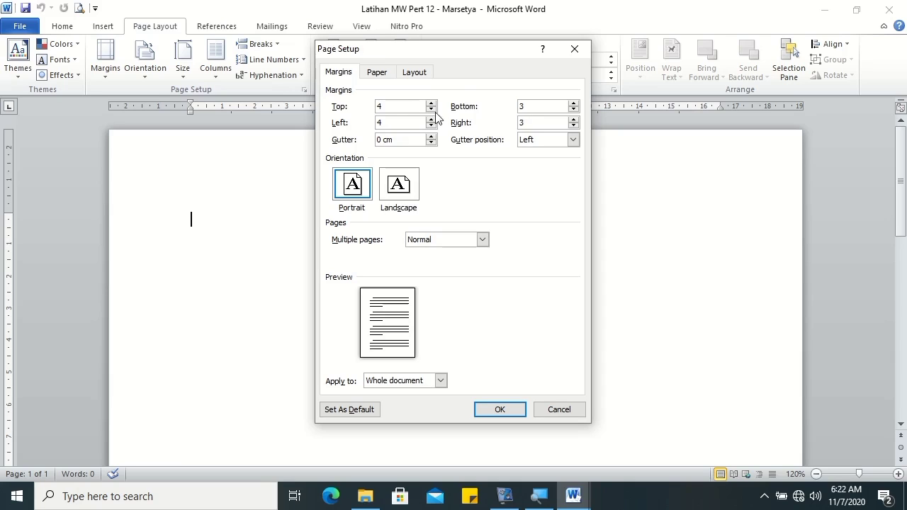
Step: Choose A4 as the paper size and apply the page setup
{"action": "left_click", "coordinate": [375, 72]}
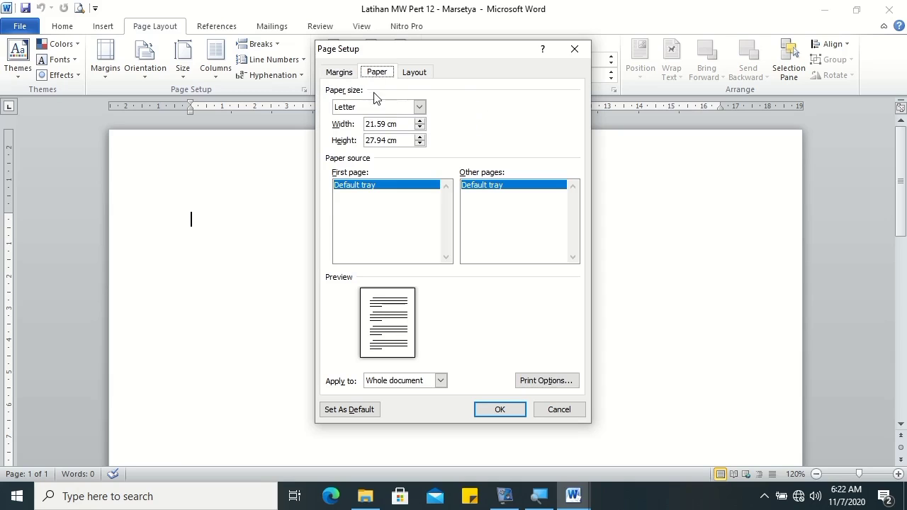
{"action": "left_click", "coordinate": [418, 107]}
{"action": "left_click", "coordinate": [419, 154]}
{"action": "left_click", "coordinate": [420, 155]}
{"action": "left_click", "coordinate": [408, 150]}
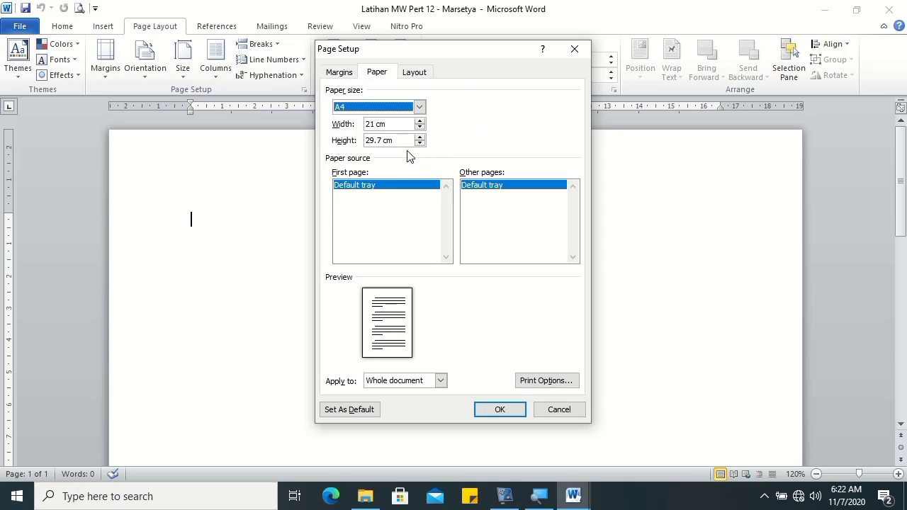
{"action": "left_click", "coordinate": [500, 409]}
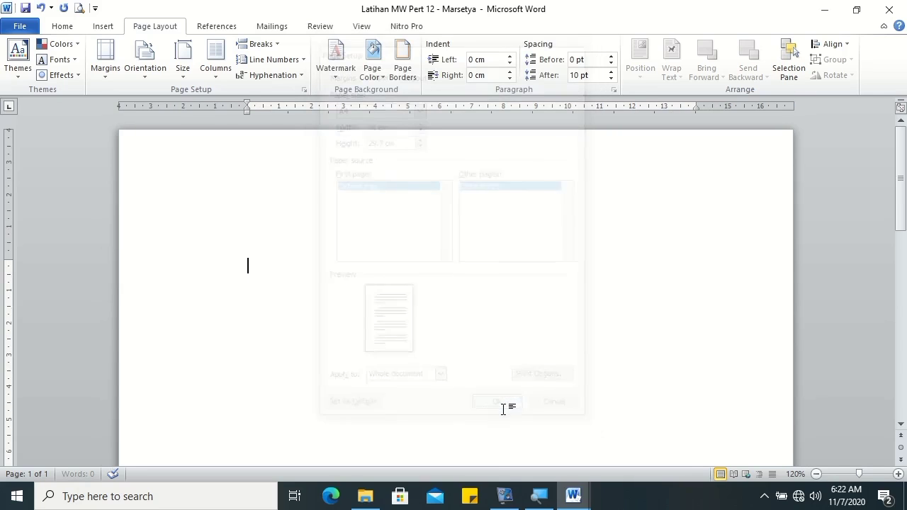
Step: Format the empty paragraph as Times New Roman 12 pt with justified alignment
{"action": "left_click", "coordinate": [62, 26]}
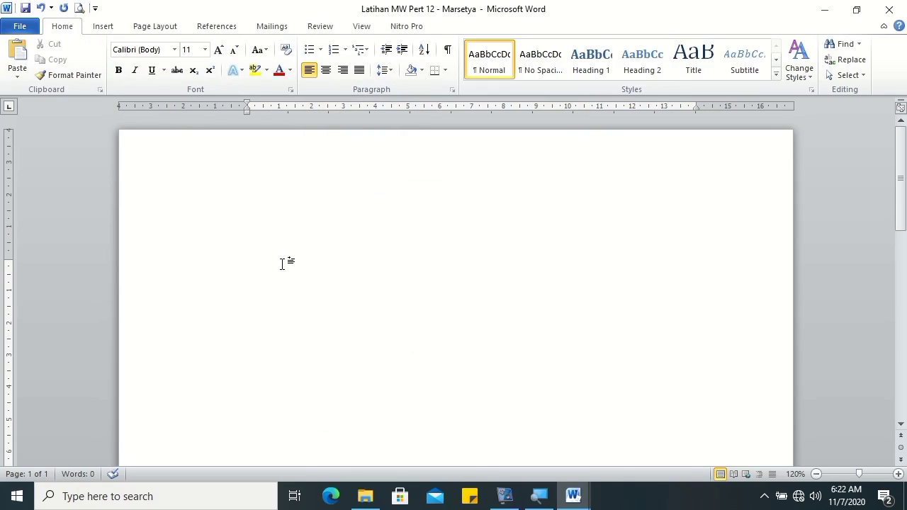
{"action": "key", "text": "ctrl+a"}
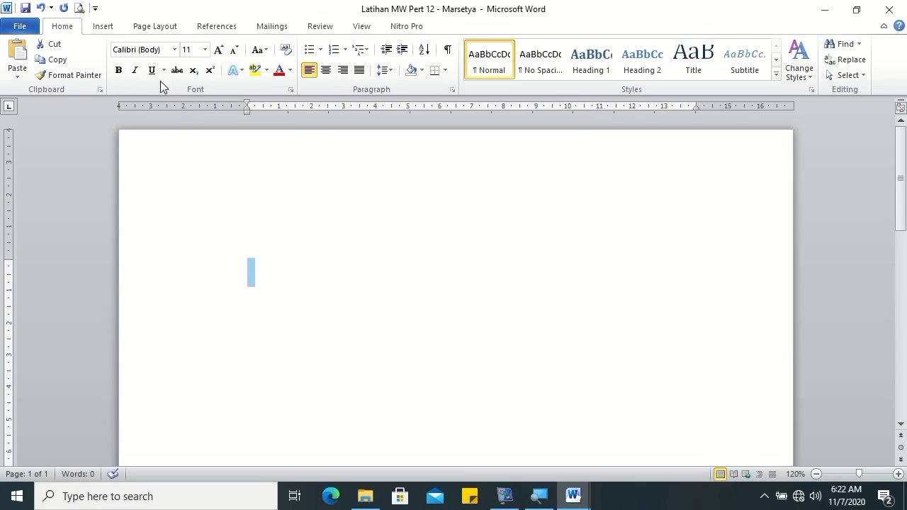
{"action": "left_click", "coordinate": [152, 47]}
{"action": "type", "text": "Times New Rom"}
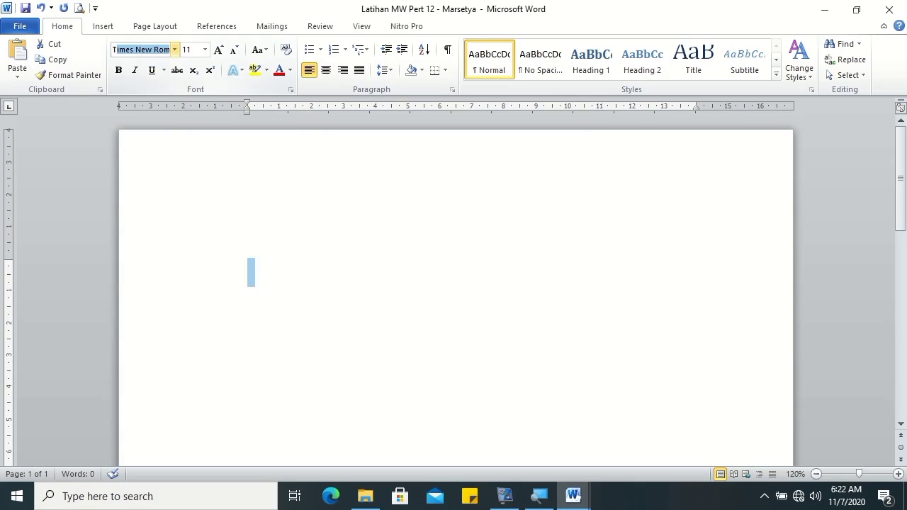
{"action": "key", "text": "Return"}
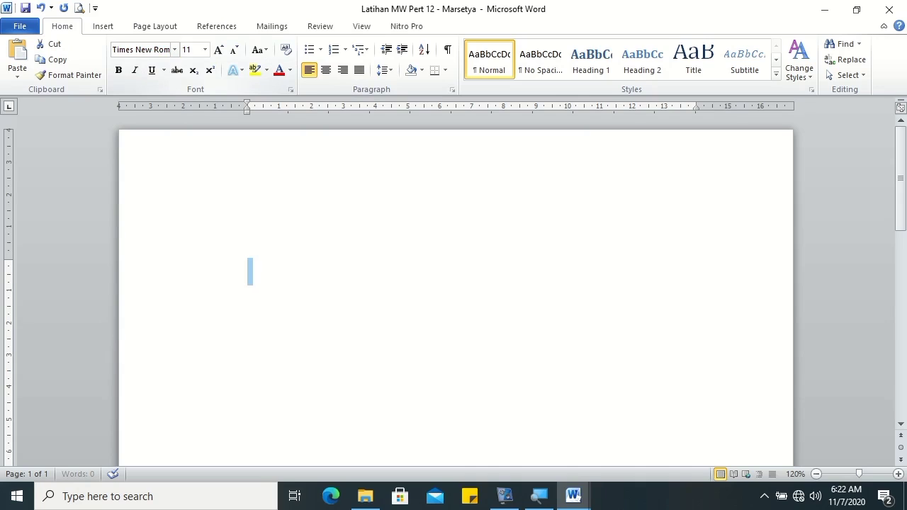
{"action": "left_click", "coordinate": [197, 52]}
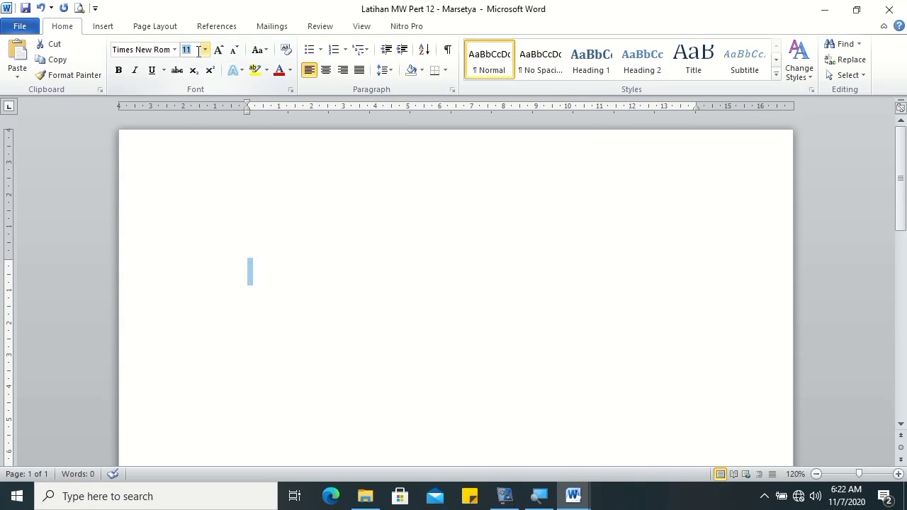
{"action": "type", "text": "1"}
{"action": "key", "text": "Return"}
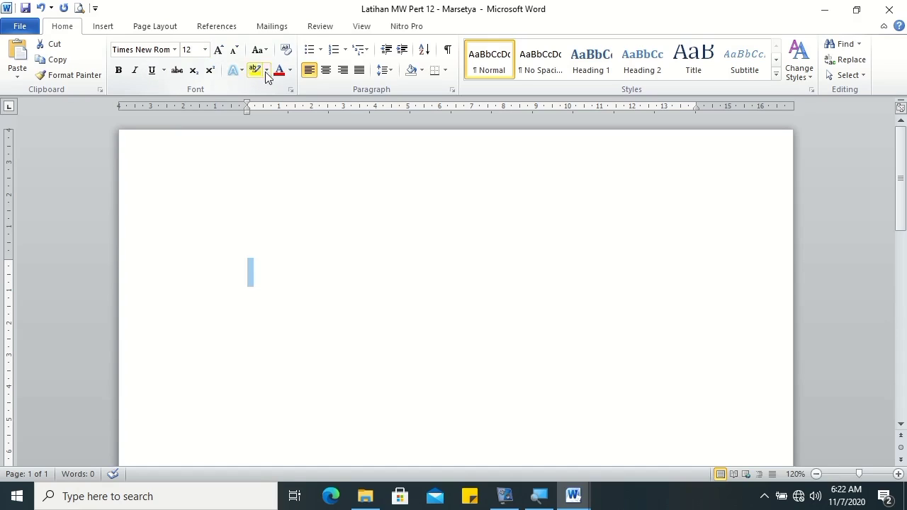
{"action": "left_click", "coordinate": [360, 71]}
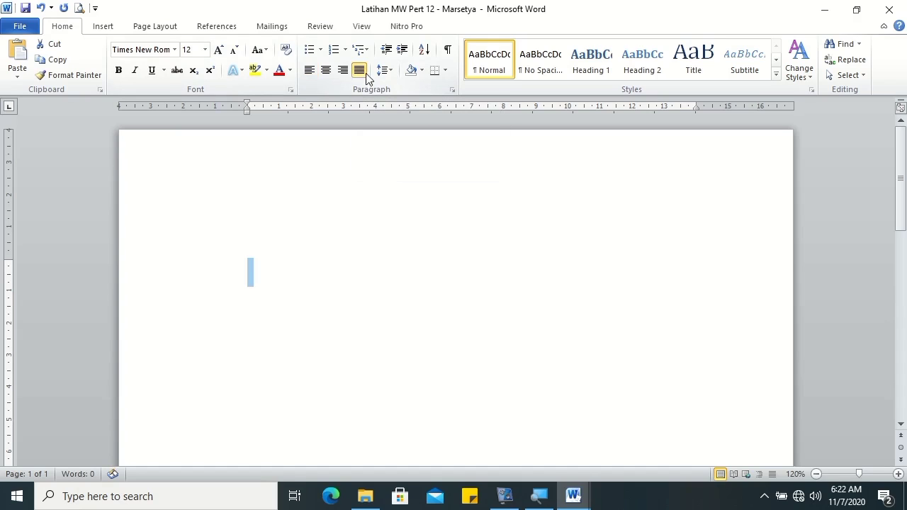
{"action": "left_click", "coordinate": [382, 71]}
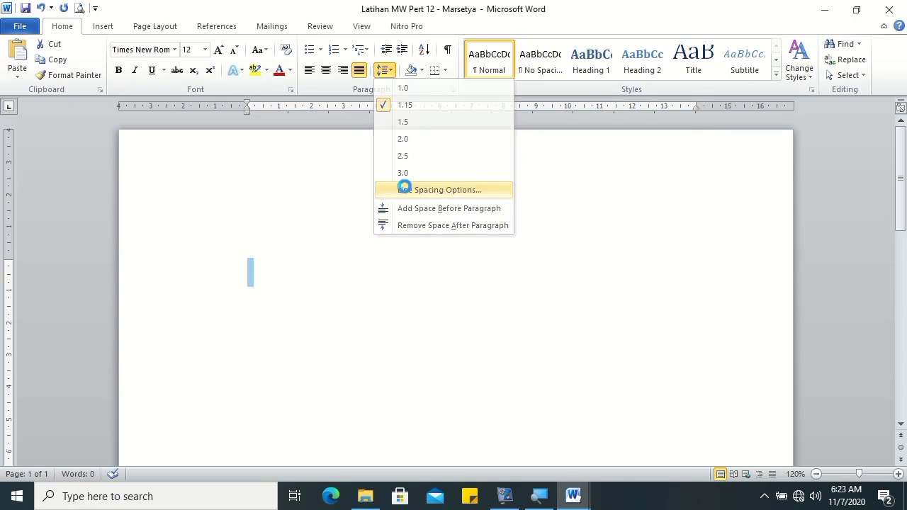
Step: Give the paragraph 0 pt spacing after and double line spacing
{"action": "left_click", "coordinate": [407, 192]}
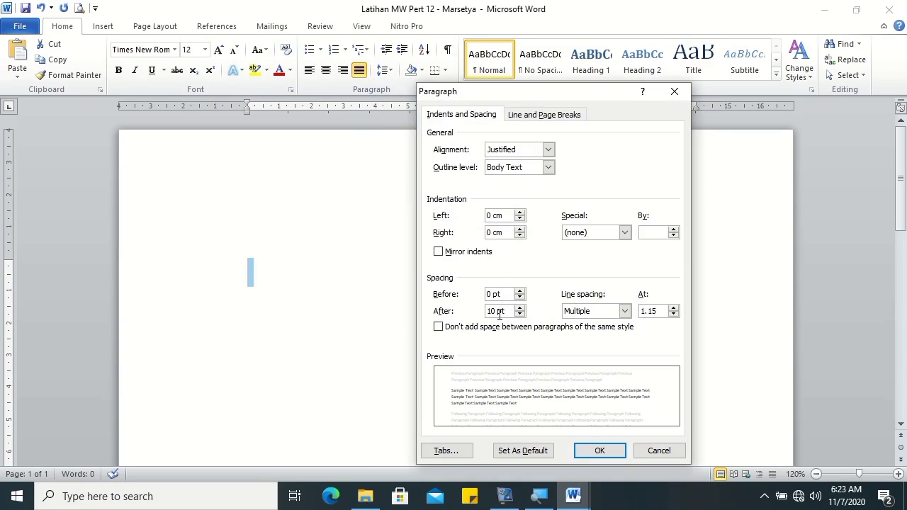
{"action": "key", "text": "BackSpace"}
{"action": "left_click", "coordinate": [623, 311]}
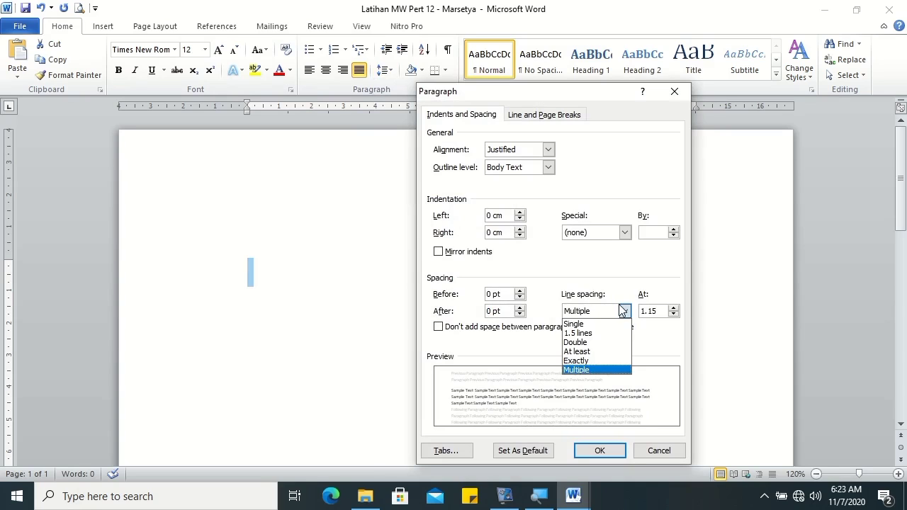
{"action": "left_click", "coordinate": [611, 342]}
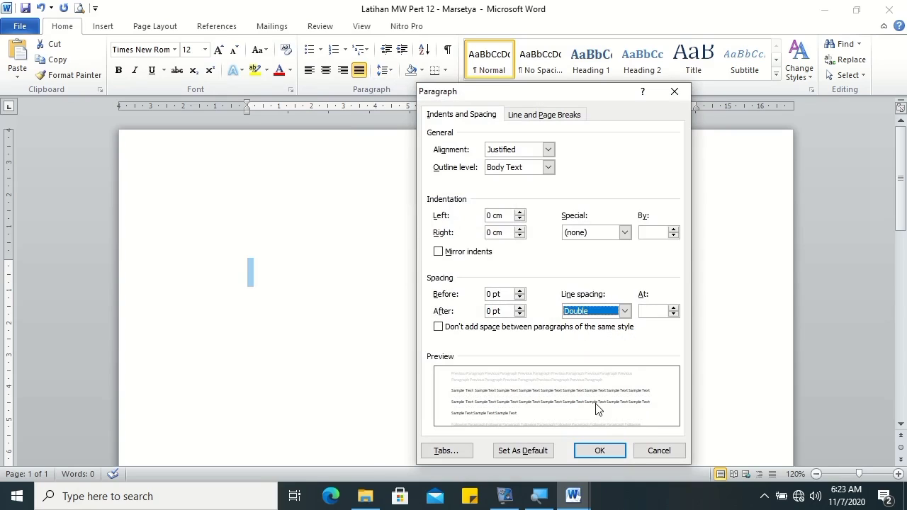
{"action": "left_click", "coordinate": [585, 454]}
{"action": "left_click", "coordinate": [272, 306]}
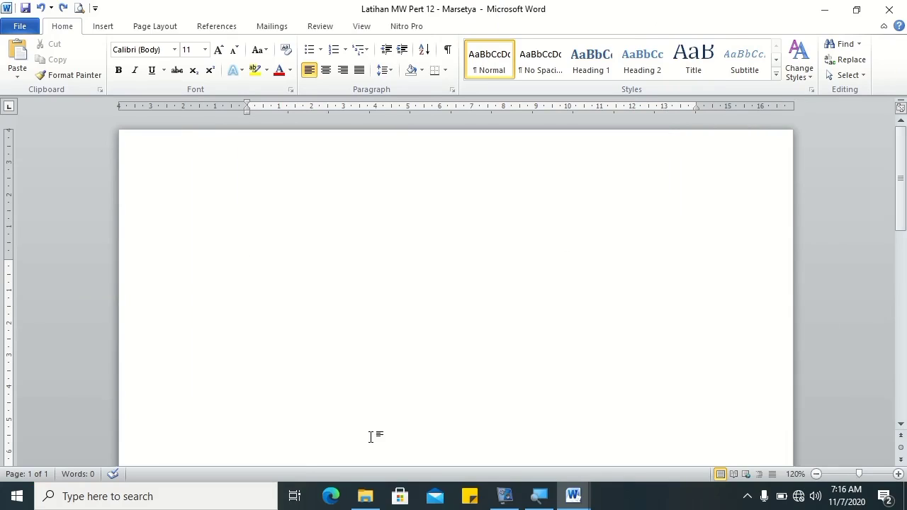
Step: Paste the report outline and select the titles from KATA PENGANTAR through BAB II TINJAUAN PUSTAKA
{"action": "key", "text": "ctrl+v"}
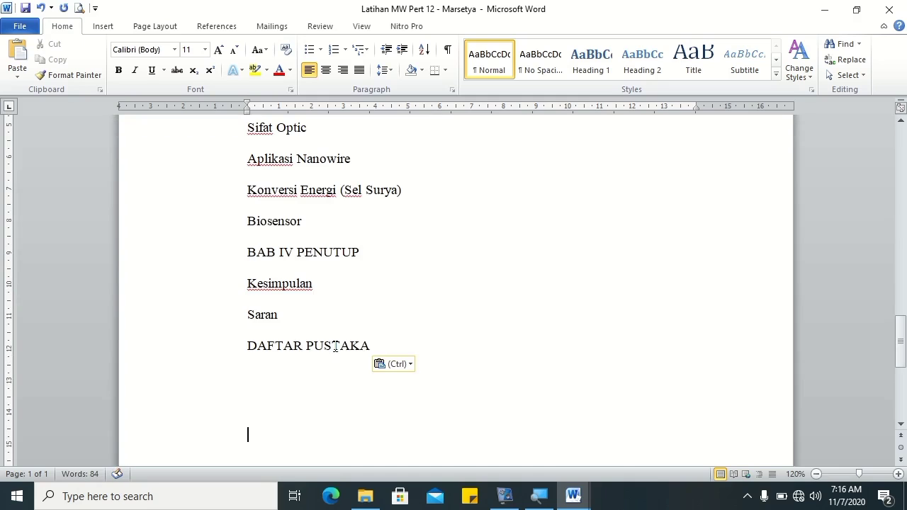
{"action": "left_click_drag", "start_coordinate": [901, 331], "coordinate": [902, 124]}
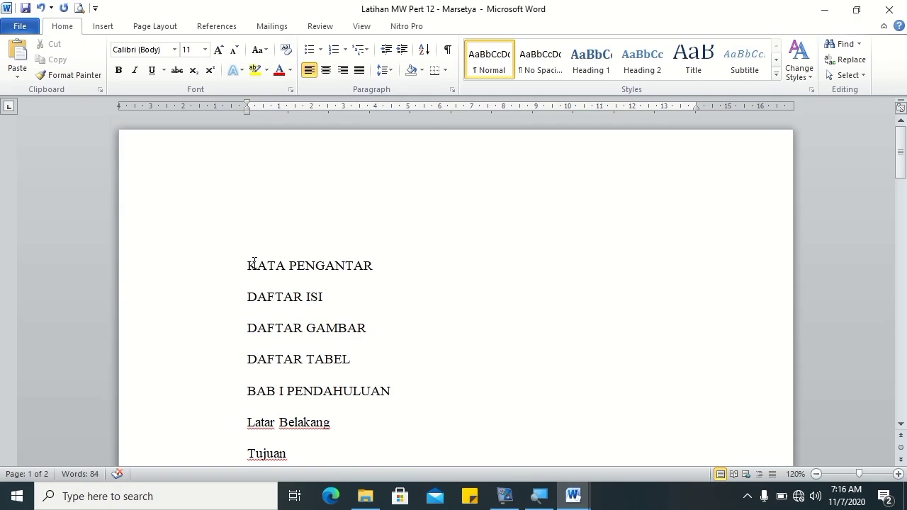
{"action": "left_click_drag", "start_coordinate": [248, 265], "coordinate": [381, 384]}
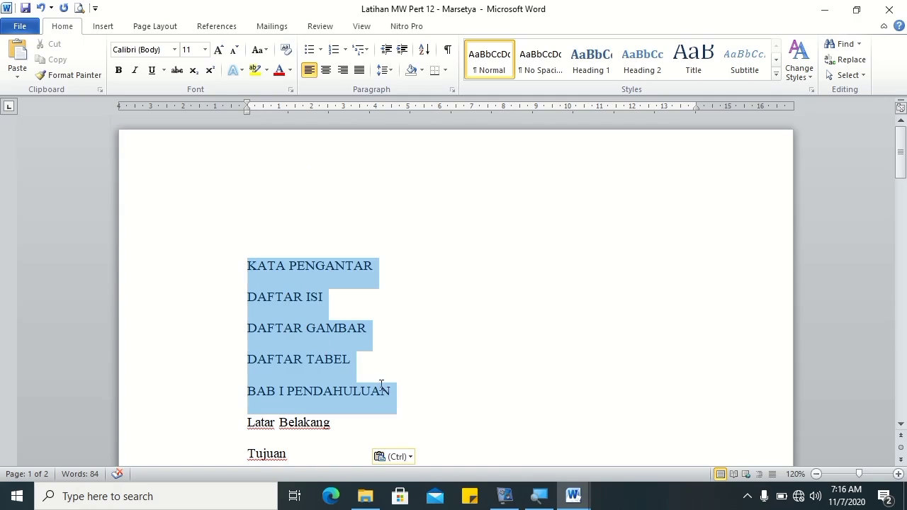
{"action": "left_click_drag", "start_coordinate": [899, 152], "coordinate": [902, 200]}
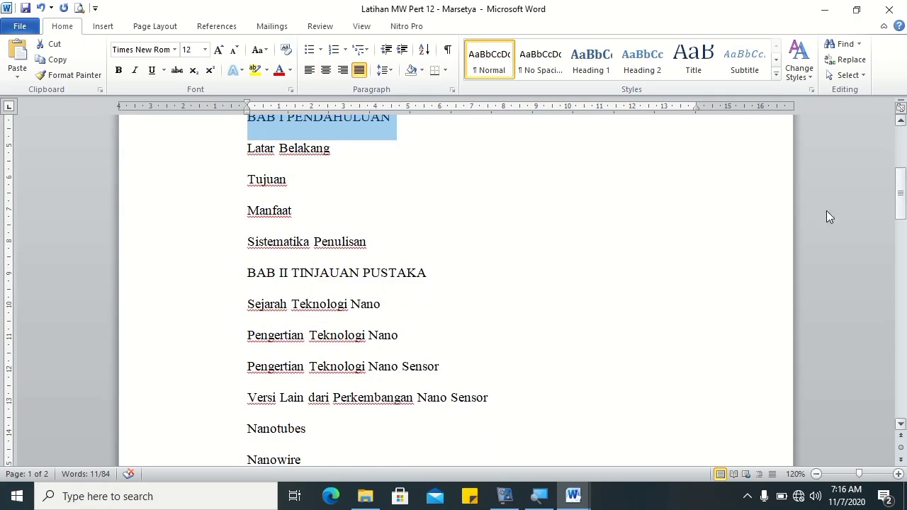
{"action": "left_click", "coordinate": [239, 276], "text": "ctrl"}
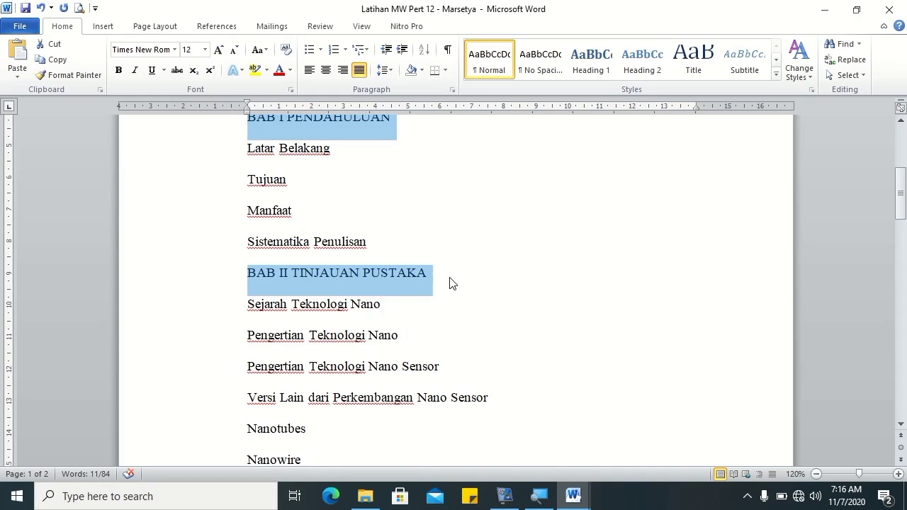
{"action": "left_click_drag", "start_coordinate": [900, 202], "coordinate": [900, 249]}
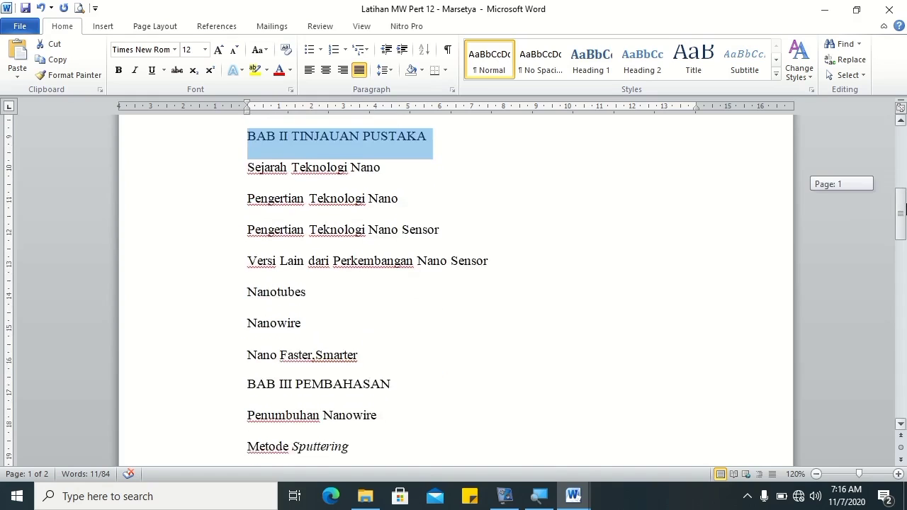
Step: Add BAB III PEMBAHASAN, BAB IV PENUTUP and DAFTAR PUSTAKA, then make all selected titles Heading 1
{"action": "triple_click", "coordinate": [397, 202]}
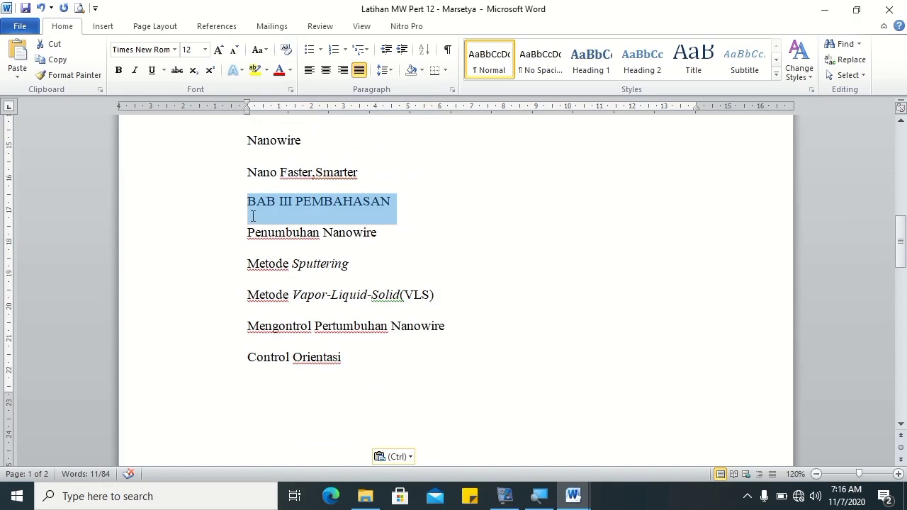
{"action": "left_click_drag", "start_coordinate": [903, 263], "coordinate": [903, 331]}
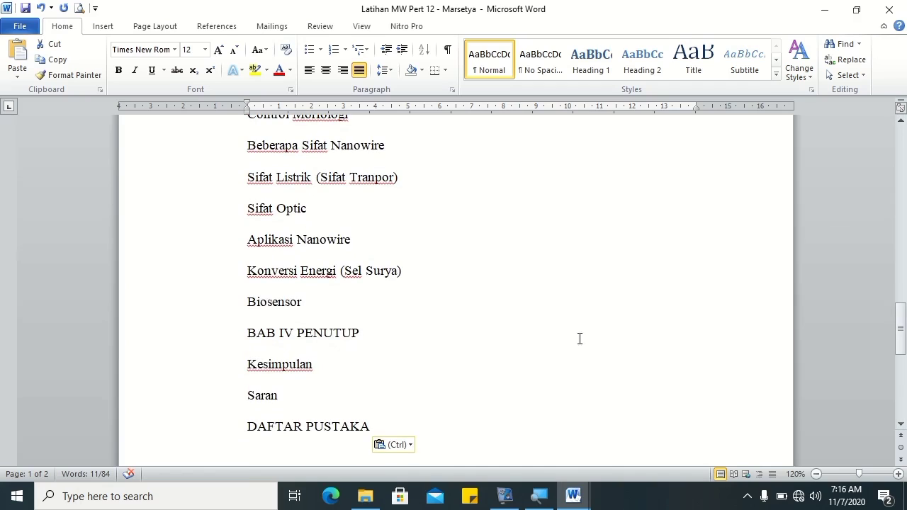
{"action": "left_click_drag", "start_coordinate": [364, 335], "coordinate": [247, 335]}
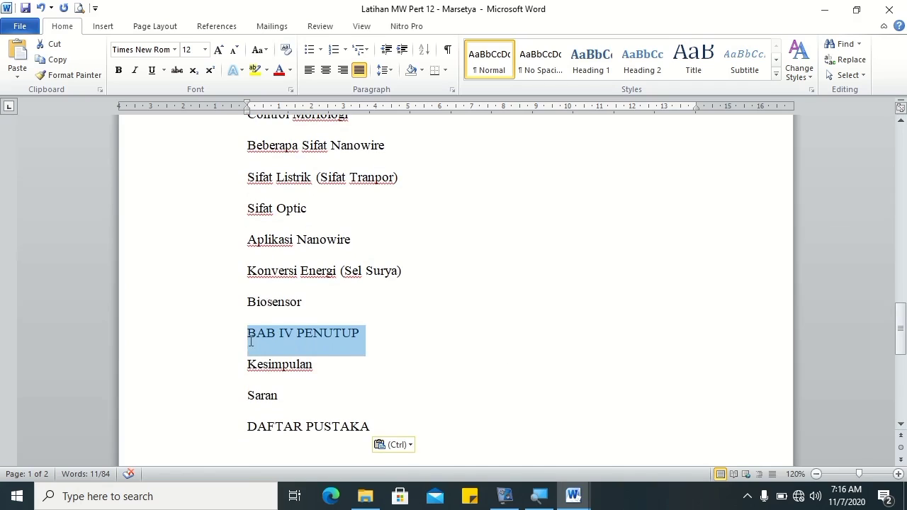
{"action": "left_click", "coordinate": [253, 429], "text": "ctrl"}
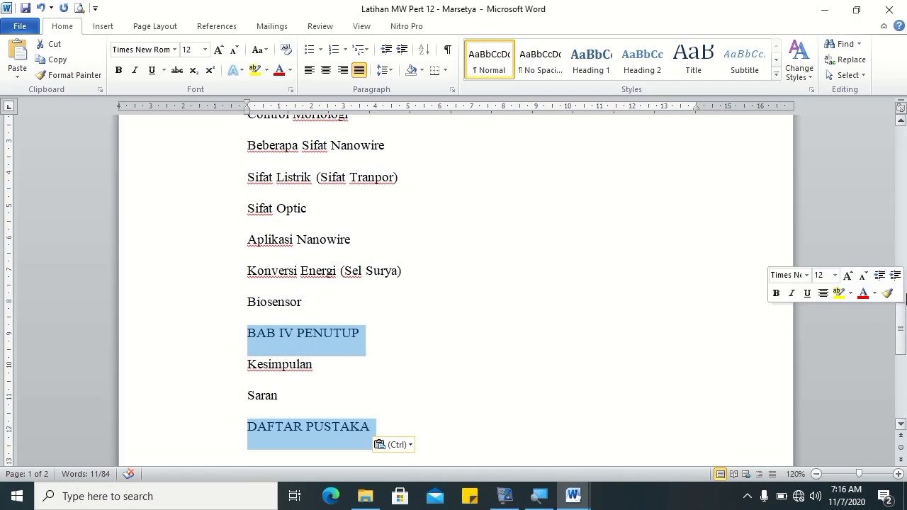
{"action": "left_click_drag", "start_coordinate": [899, 329], "coordinate": [902, 140]}
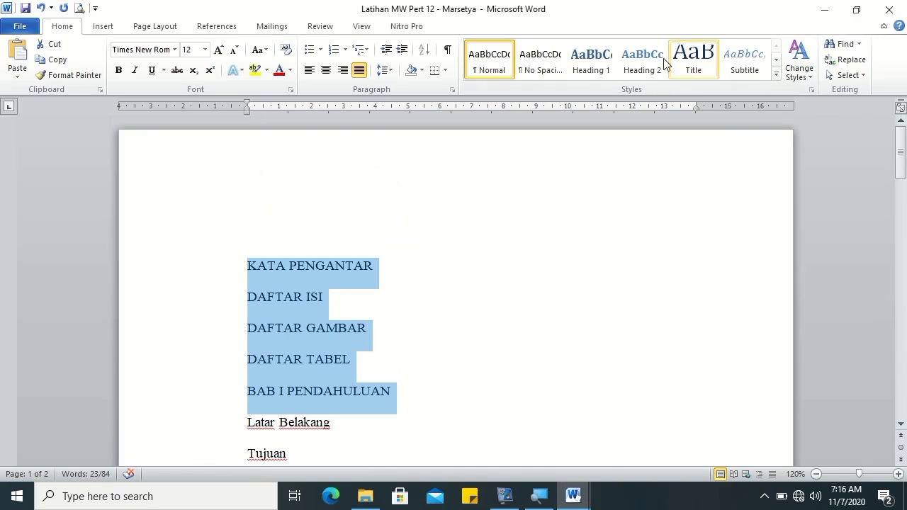
{"action": "left_click", "coordinate": [597, 69]}
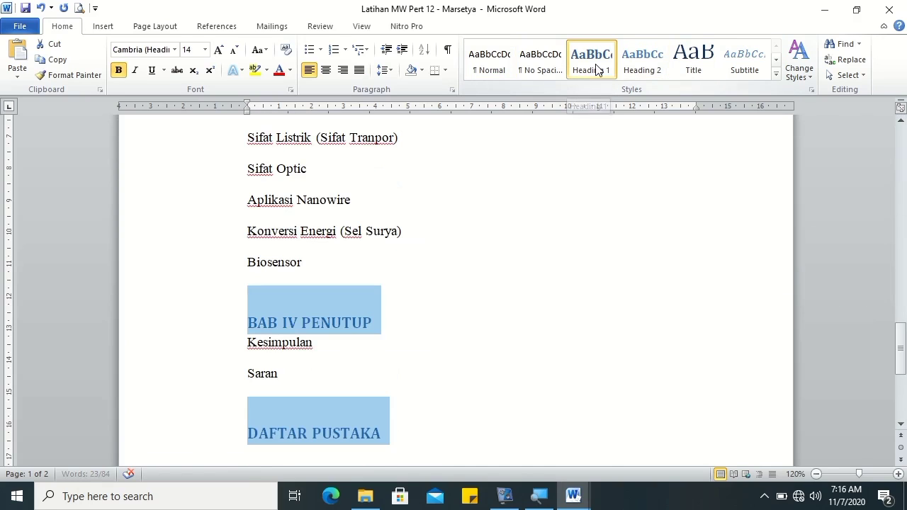
{"action": "left_click_drag", "start_coordinate": [903, 348], "coordinate": [902, 142]}
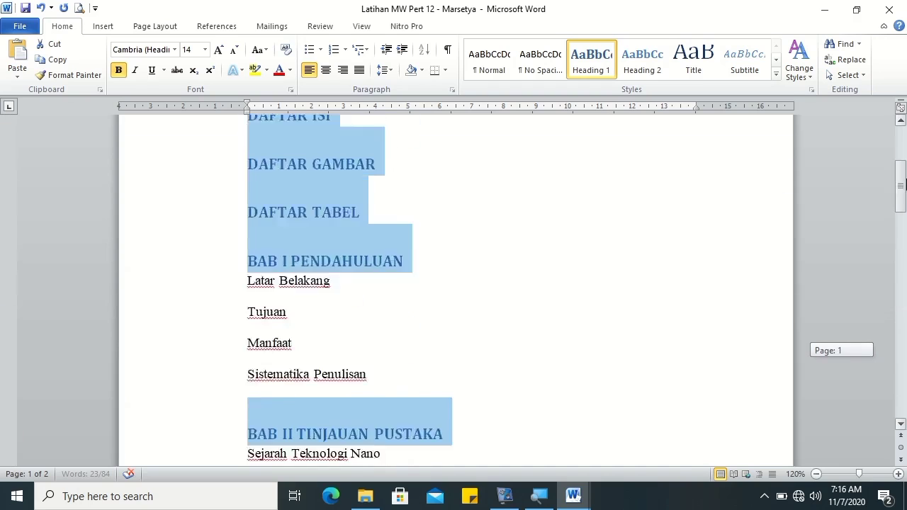
Step: Change Heading 1 to automatic-black, centered Times New Roman
{"action": "right_click", "coordinate": [592, 68]}
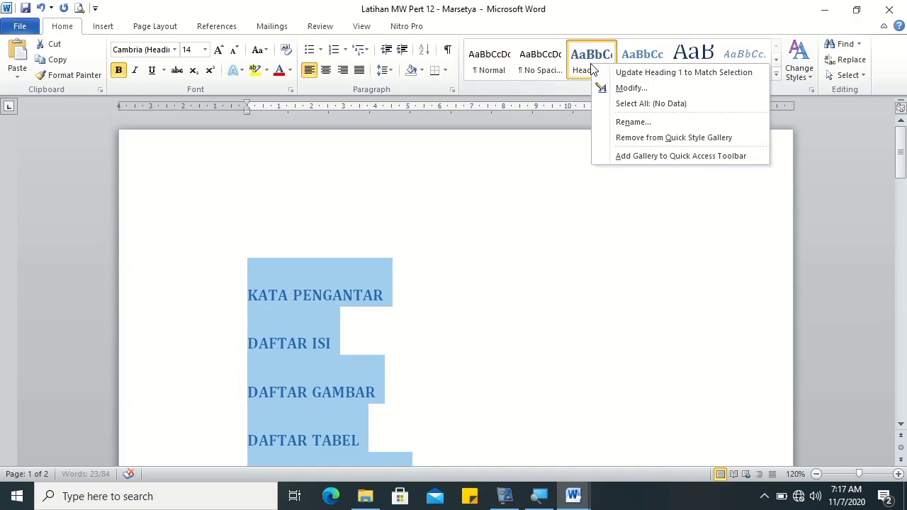
{"action": "left_click", "coordinate": [604, 92]}
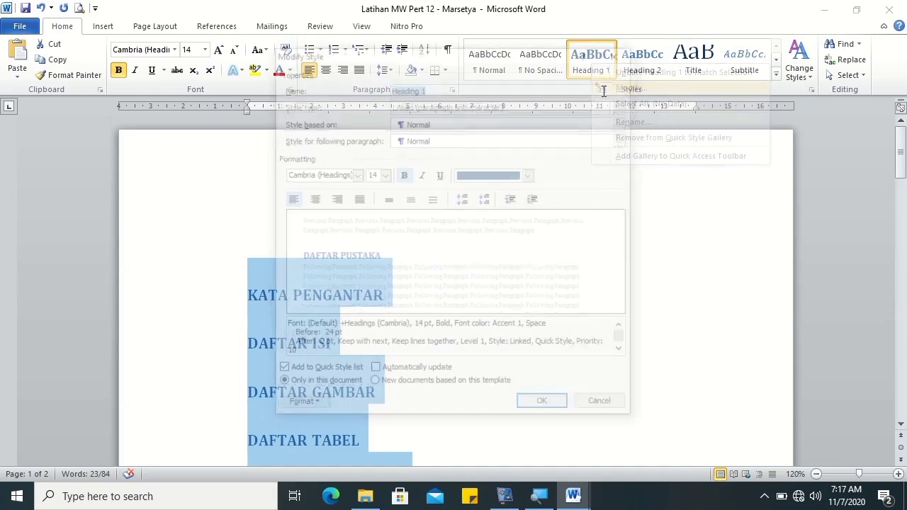
{"action": "left_click", "coordinate": [530, 175]}
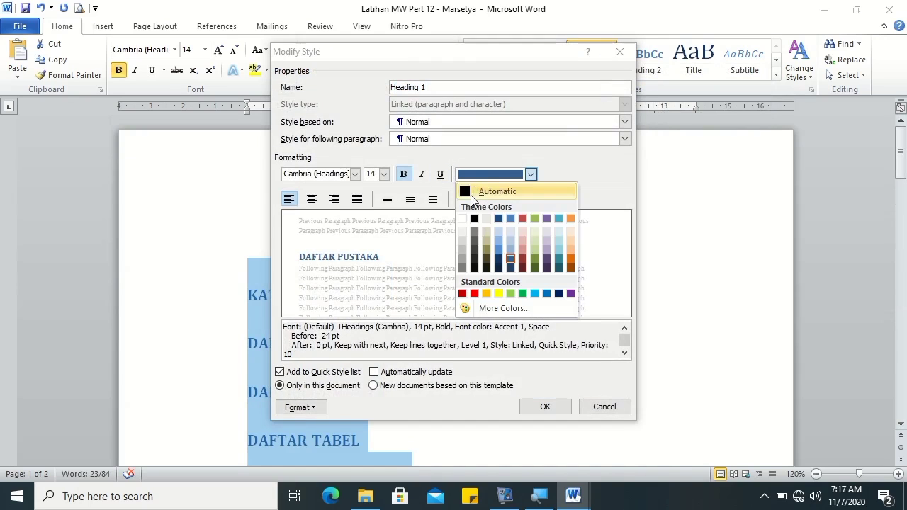
{"action": "left_click", "coordinate": [478, 188]}
{"action": "left_click", "coordinate": [355, 174]}
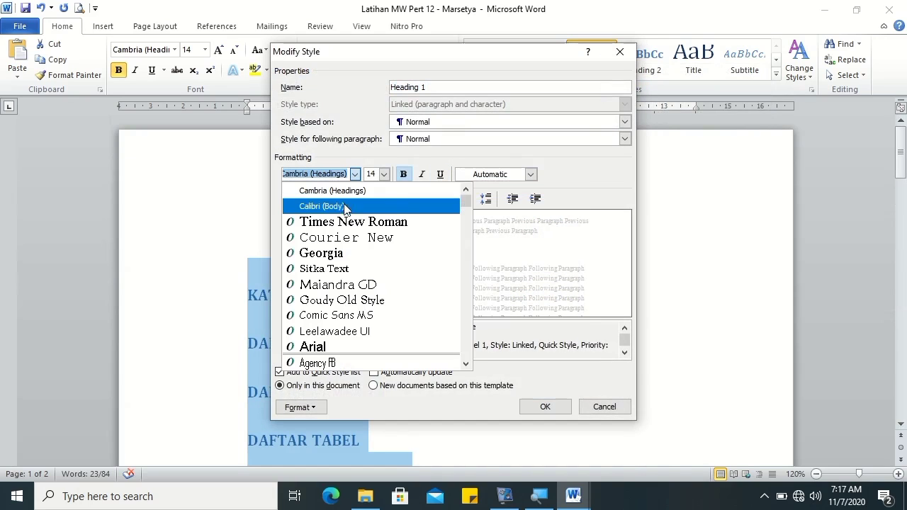
{"action": "left_click", "coordinate": [345, 222]}
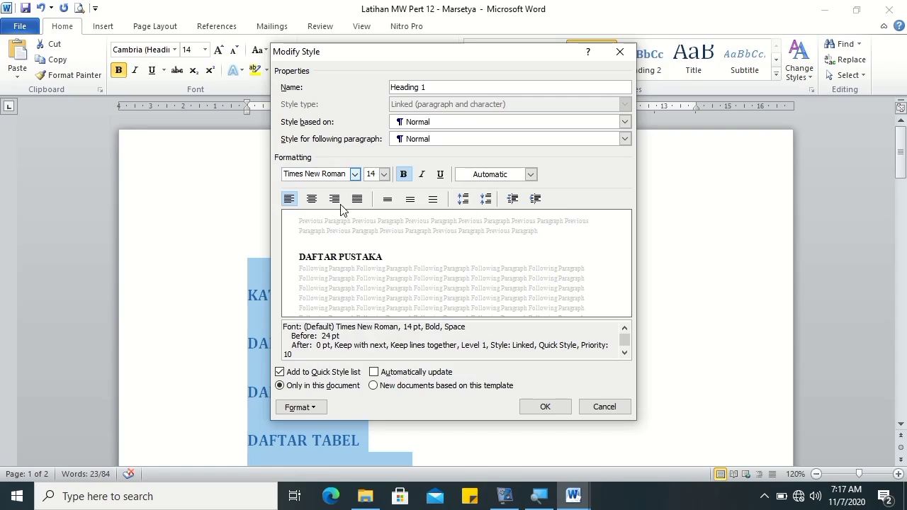
{"action": "left_click", "coordinate": [311, 199]}
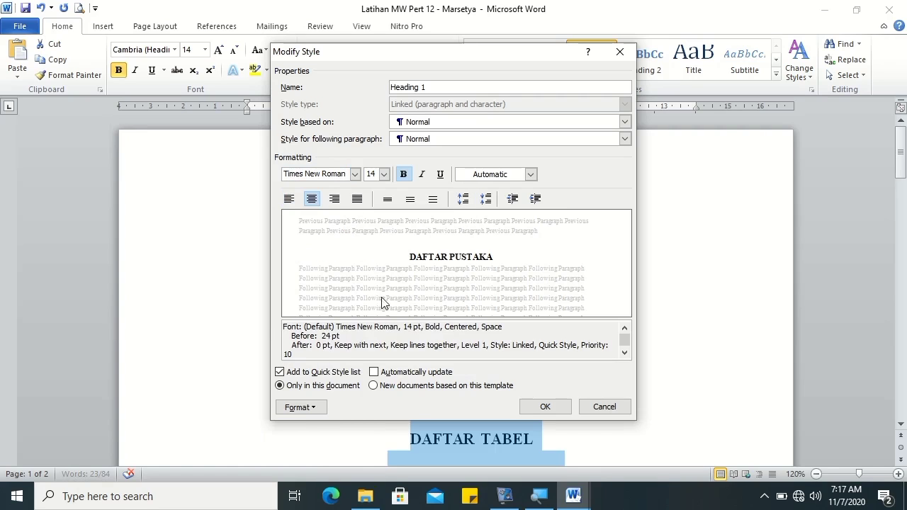
Step: Give Heading 1 0 pt space before and double line spacing, and save the style
{"action": "left_click", "coordinate": [297, 408]}
{"action": "left_click", "coordinate": [330, 279]}
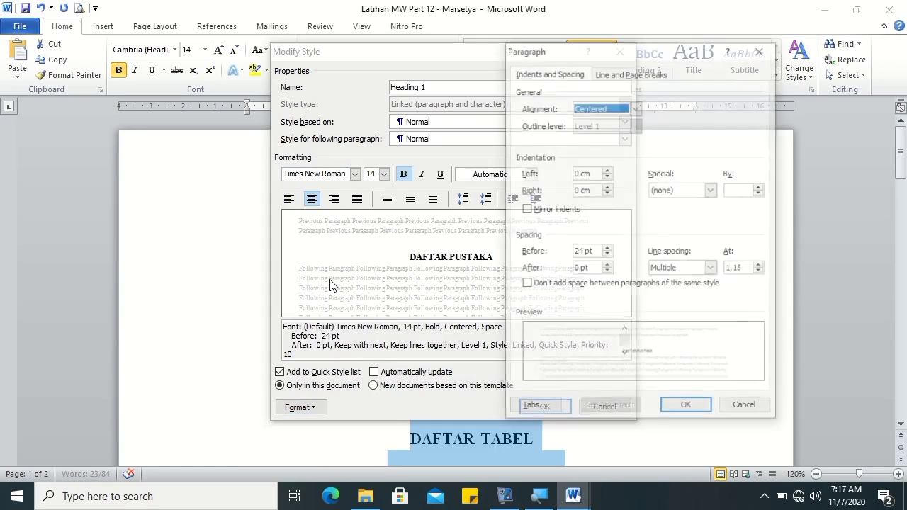
{"action": "left_click_drag", "start_coordinate": [582, 251], "coordinate": [559, 251]}
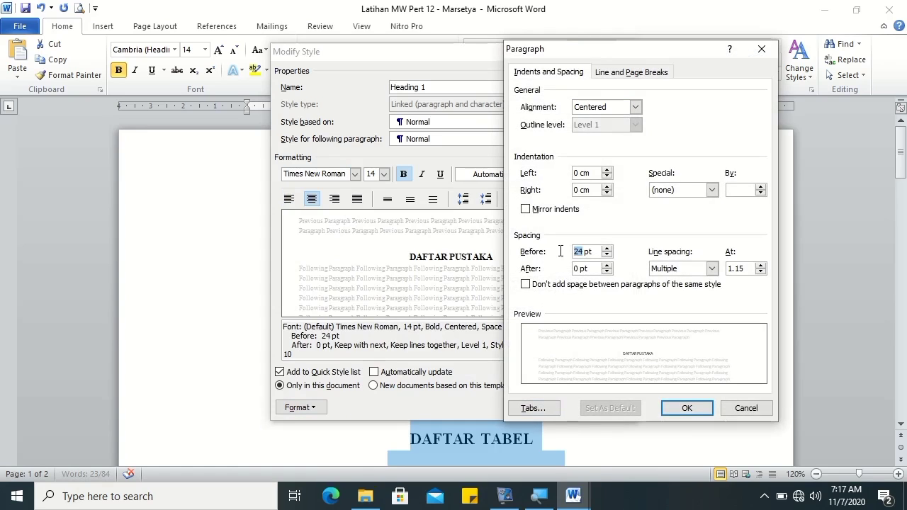
{"action": "type", "text": "0"}
{"action": "left_click", "coordinate": [711, 269]}
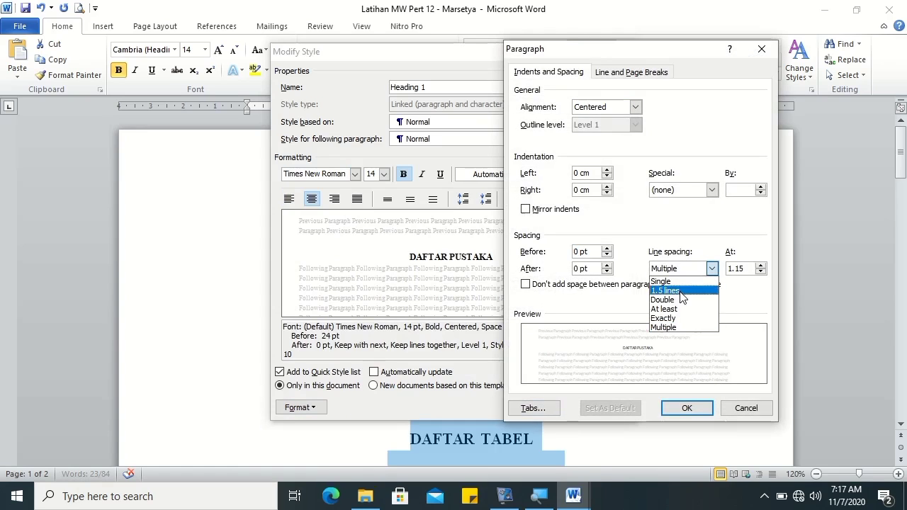
{"action": "left_click", "coordinate": [678, 310]}
{"action": "left_click", "coordinate": [684, 269]}
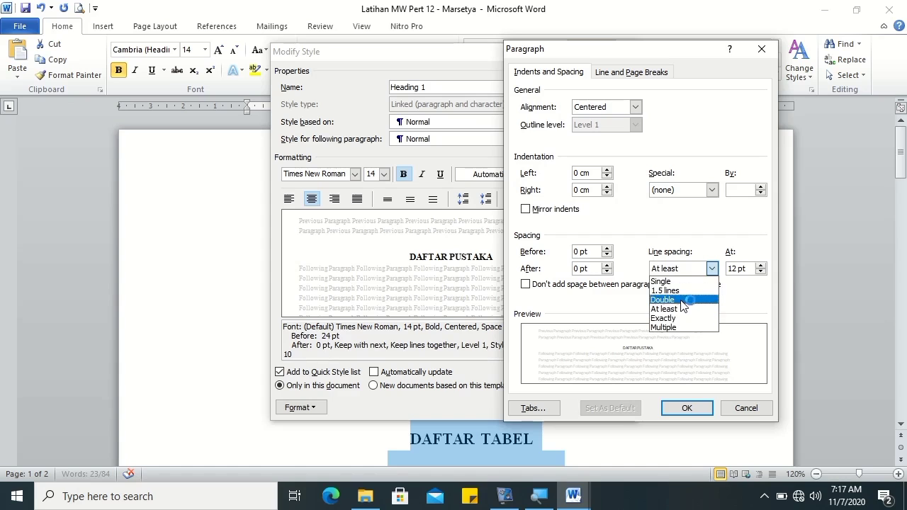
{"action": "left_click", "coordinate": [666, 300]}
{"action": "left_click", "coordinate": [685, 407]}
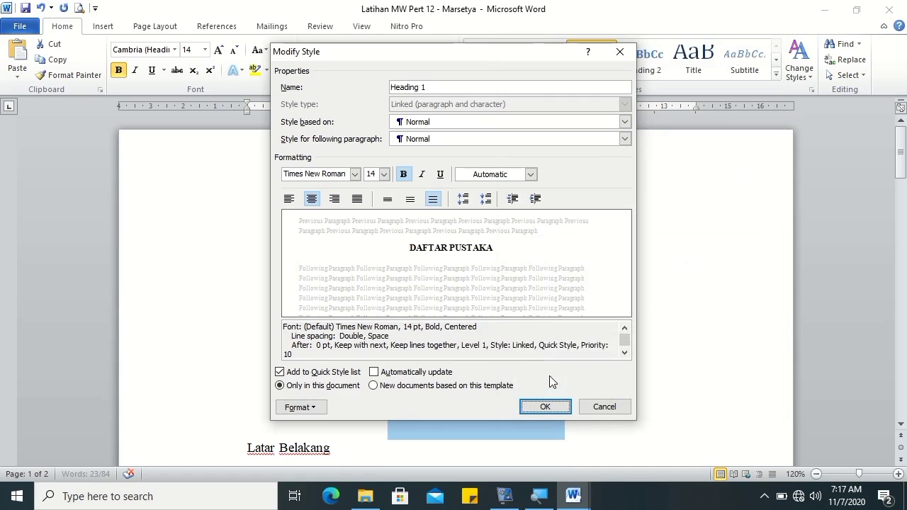
{"action": "left_click", "coordinate": [546, 407]}
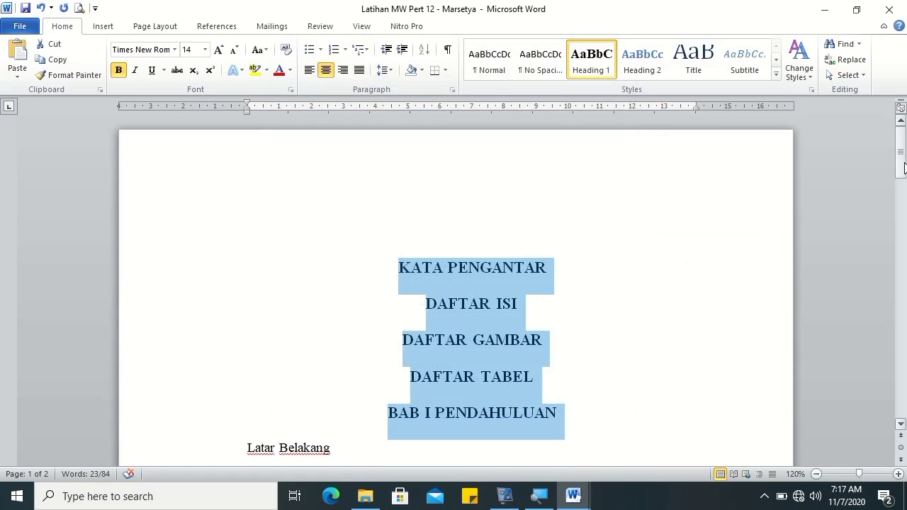
{"action": "left_click_drag", "start_coordinate": [903, 163], "coordinate": [903, 190]}
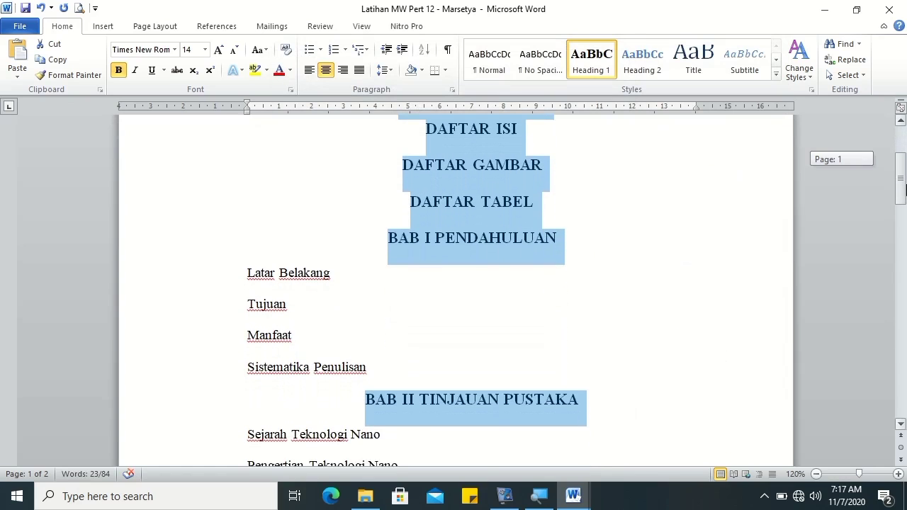
Step: Ctrl-select the sub-section lines under BAB I to BAB IV, from Latar Belakang to Saran
{"action": "left_click_drag", "start_coordinate": [903, 190], "coordinate": [903, 193]}
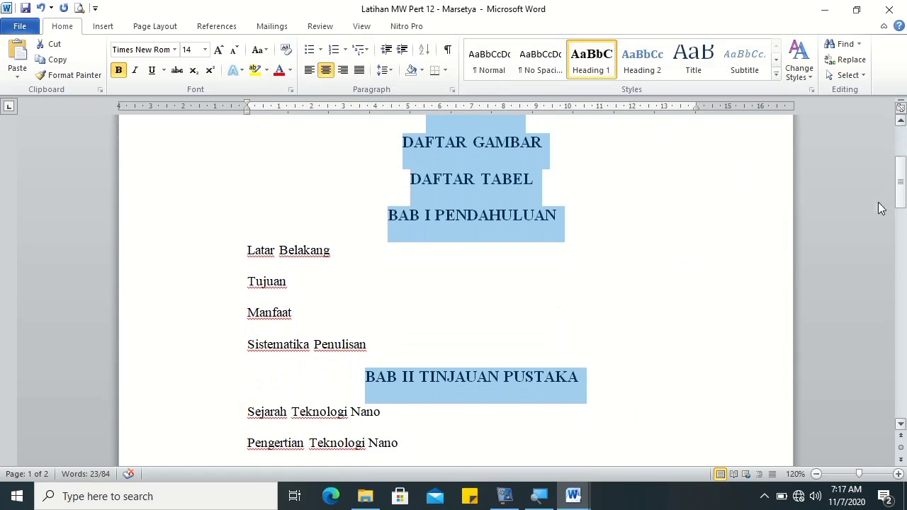
{"action": "left_click_drag", "start_coordinate": [246, 253], "coordinate": [384, 340]}
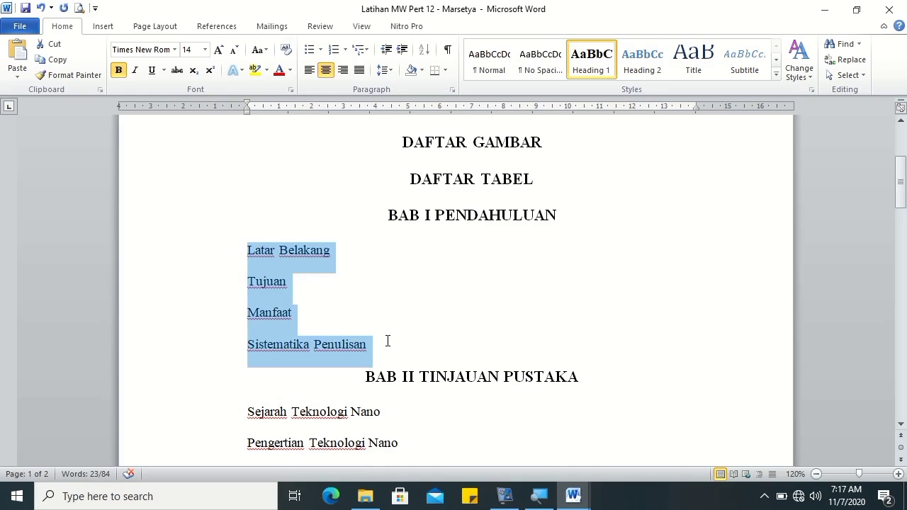
{"action": "left_click_drag", "start_coordinate": [901, 193], "coordinate": [901, 221]}
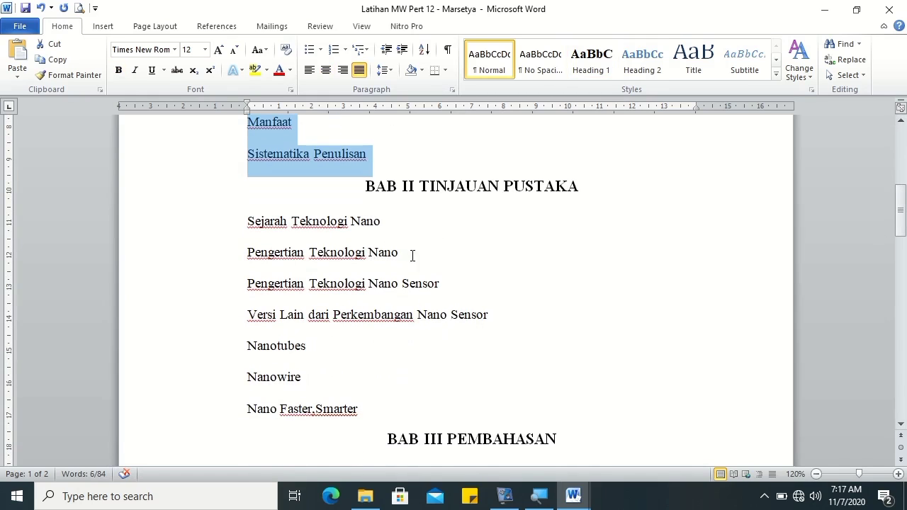
{"action": "left_click_drag", "start_coordinate": [249, 218], "coordinate": [504, 319]}
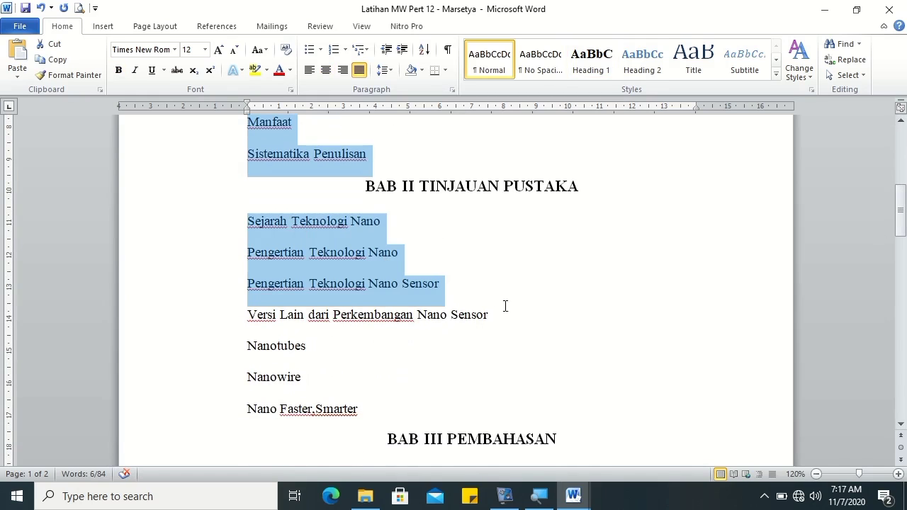
{"action": "left_click_drag", "start_coordinate": [900, 220], "coordinate": [900, 258]}
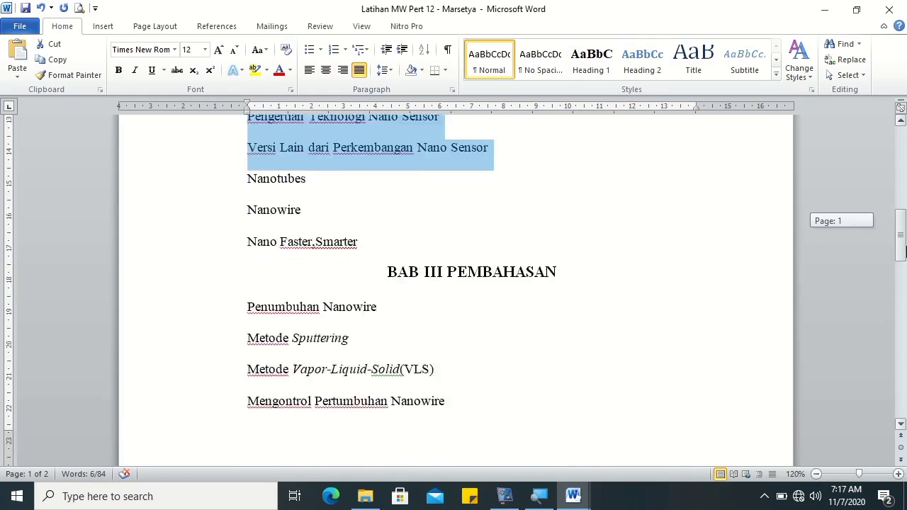
{"action": "left_click_drag", "start_coordinate": [255, 228], "coordinate": [368, 220]}
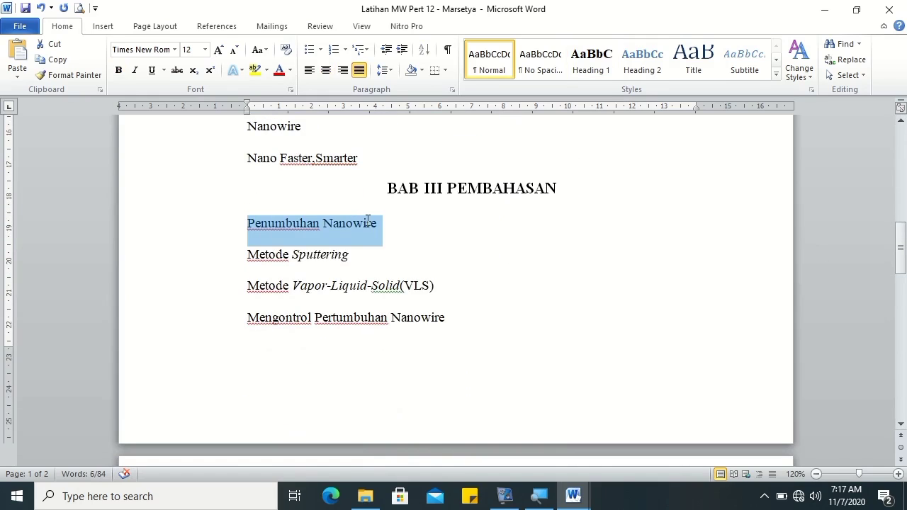
{"action": "left_click_drag", "start_coordinate": [468, 318], "coordinate": [305, 334]}
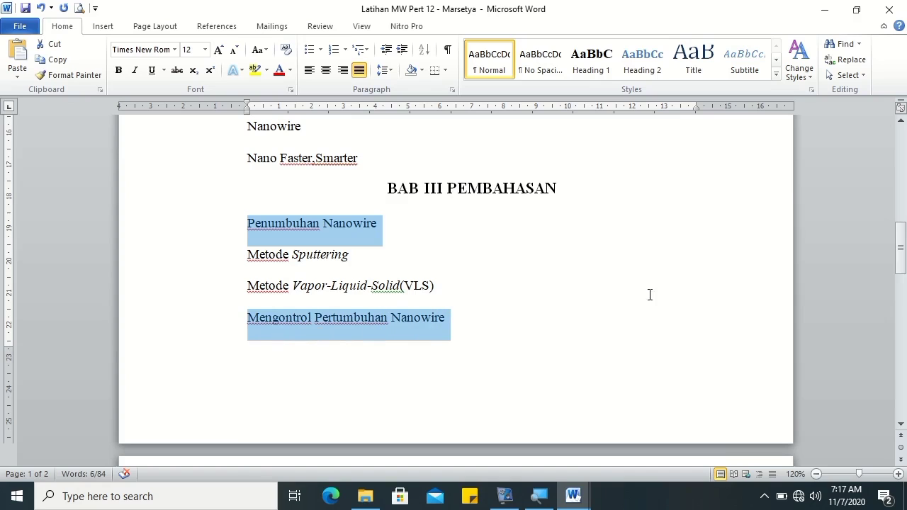
{"action": "left_click_drag", "start_coordinate": [901, 257], "coordinate": [900, 309]}
{"action": "left_click_drag", "start_coordinate": [404, 354], "coordinate": [279, 353]}
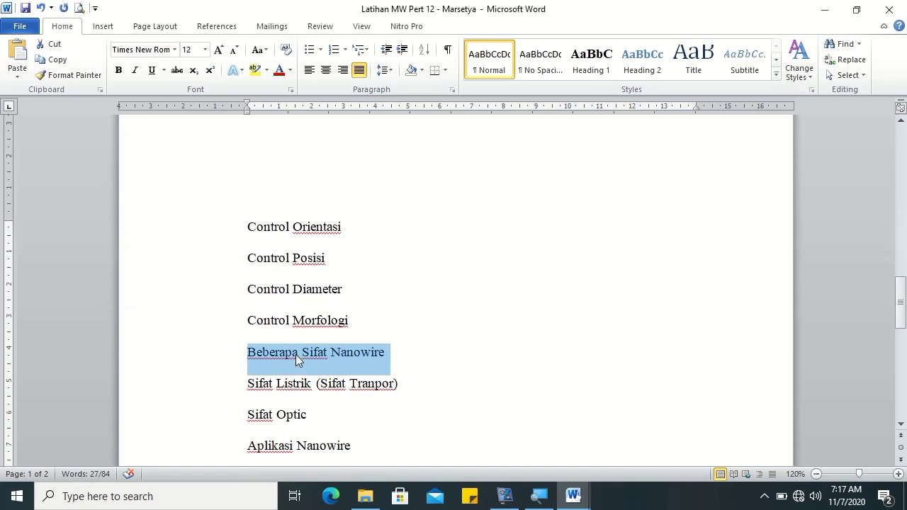
{"action": "left_click_drag", "start_coordinate": [902, 301], "coordinate": [901, 322]}
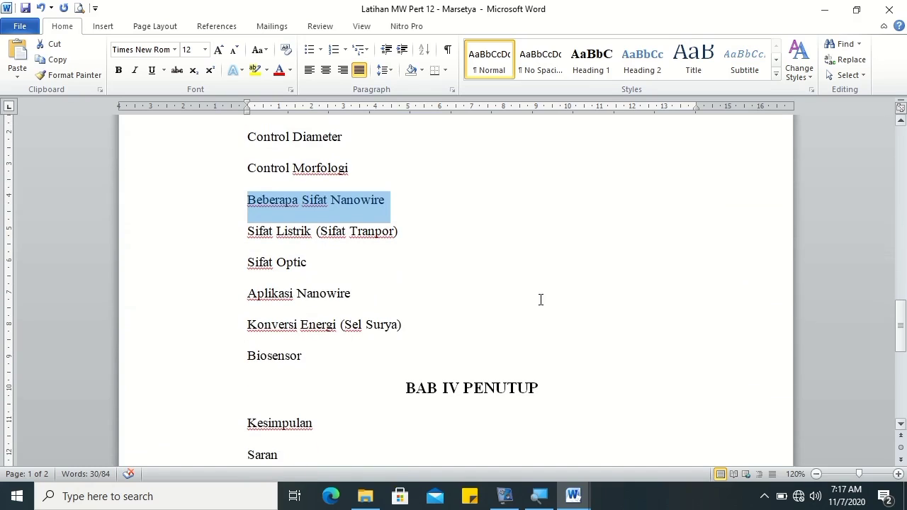
{"action": "left_click_drag", "start_coordinate": [369, 293], "coordinate": [250, 305], "text": "ctrl"}
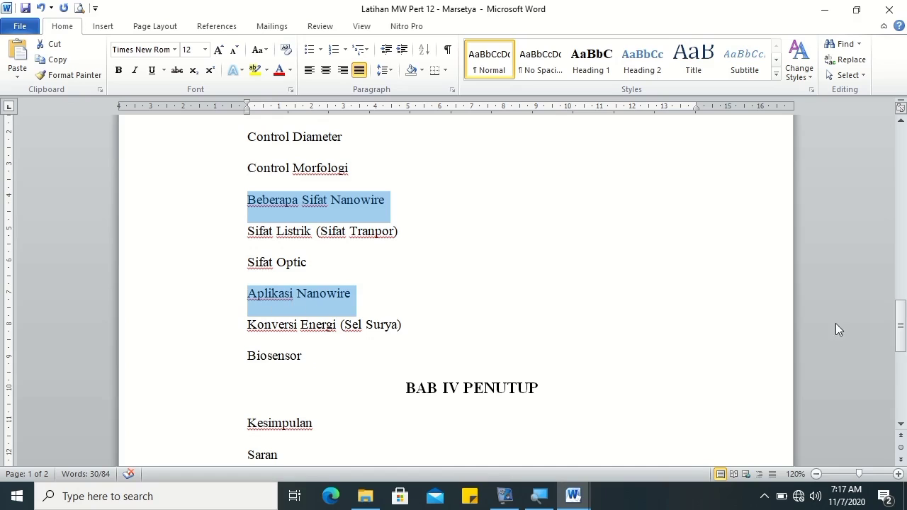
{"action": "left_click_drag", "start_coordinate": [903, 319], "coordinate": [903, 334]}
{"action": "left_click_drag", "start_coordinate": [280, 323], "coordinate": [254, 299]}
{"action": "mouse_move", "coordinate": [899, 346]}
{"action": "left_mouse_down"}
{"action": "mouse_move", "coordinate": [901, 146]}
{"action": "mouse_move", "coordinate": [901, 166]}
{"action": "left_mouse_up"}
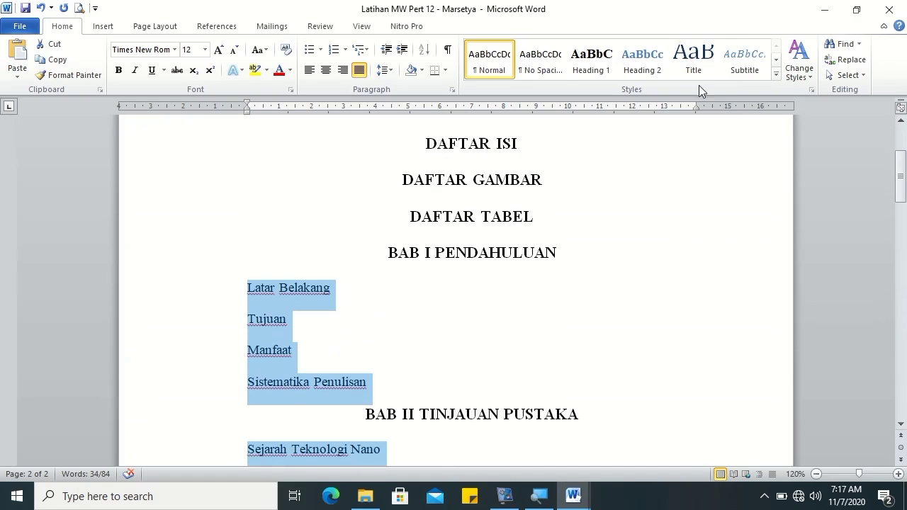
Step: Apply Heading 2 to the subheadings and set it to black, justified Times New Roman 12 pt
{"action": "left_click", "coordinate": [659, 60]}
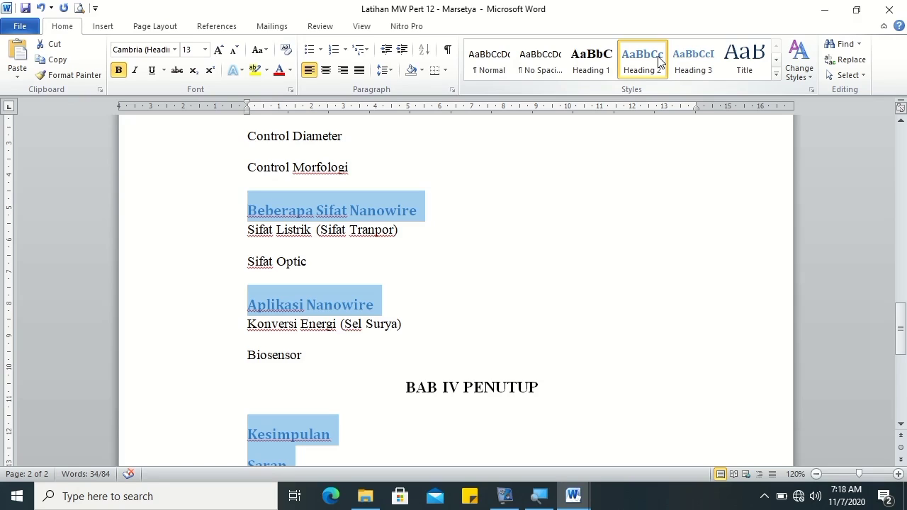
{"action": "right_click", "coordinate": [659, 60]}
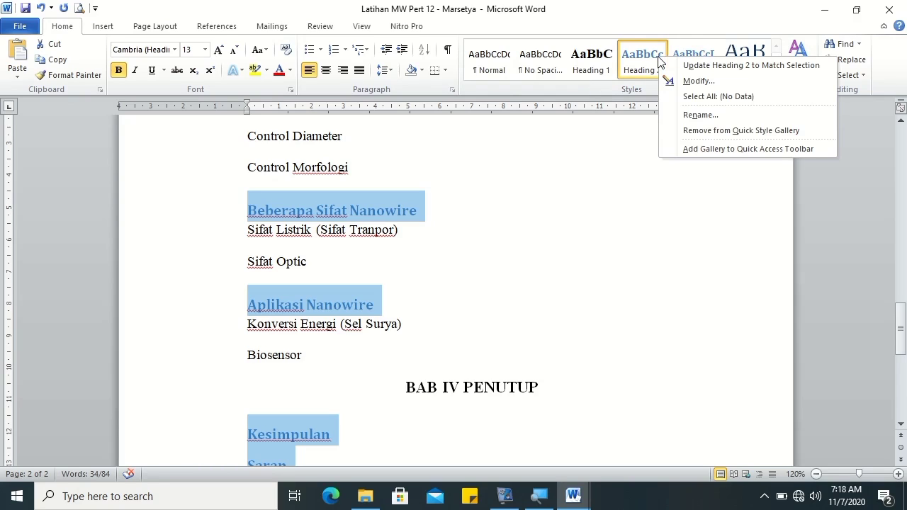
{"action": "left_click", "coordinate": [697, 81]}
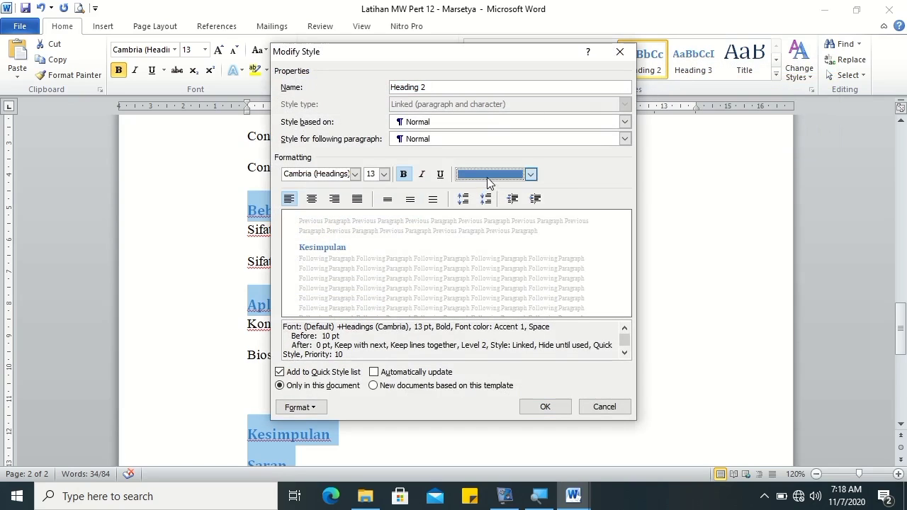
{"action": "left_click", "coordinate": [487, 175]}
{"action": "left_click", "coordinate": [479, 191]}
{"action": "left_click", "coordinate": [383, 174]}
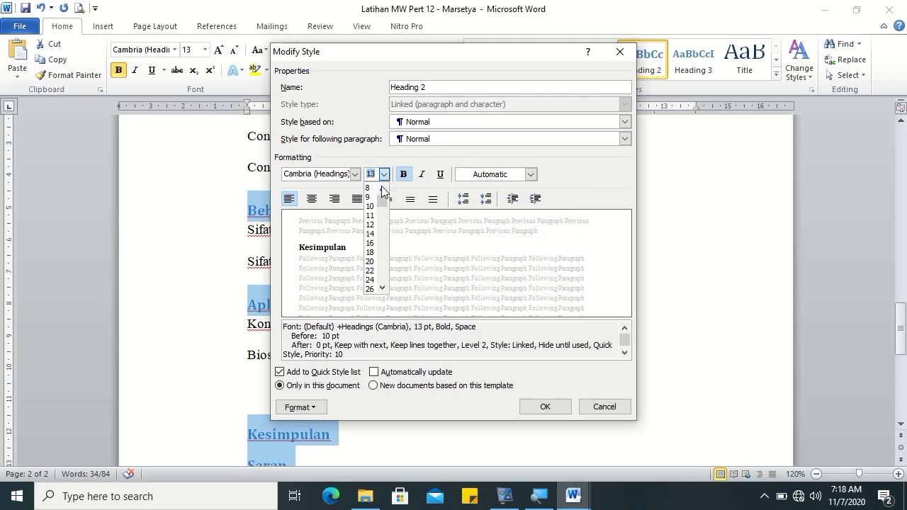
{"action": "left_click", "coordinate": [372, 216]}
{"action": "left_click", "coordinate": [349, 174]}
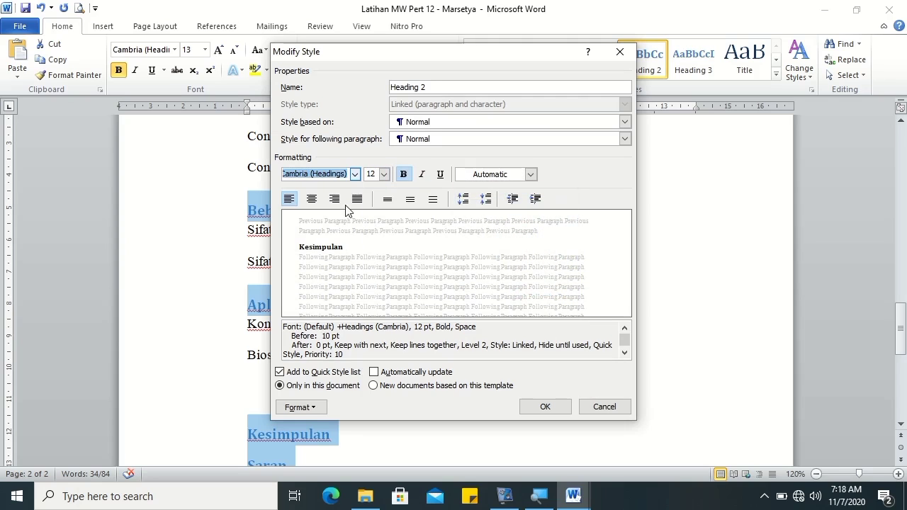
{"action": "left_click", "coordinate": [355, 174]}
{"action": "left_click", "coordinate": [344, 221]}
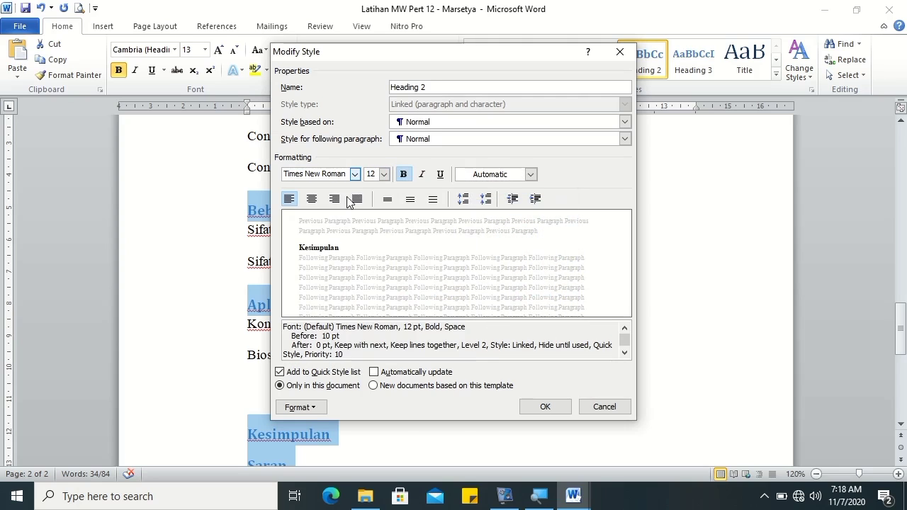
{"action": "left_click", "coordinate": [356, 199]}
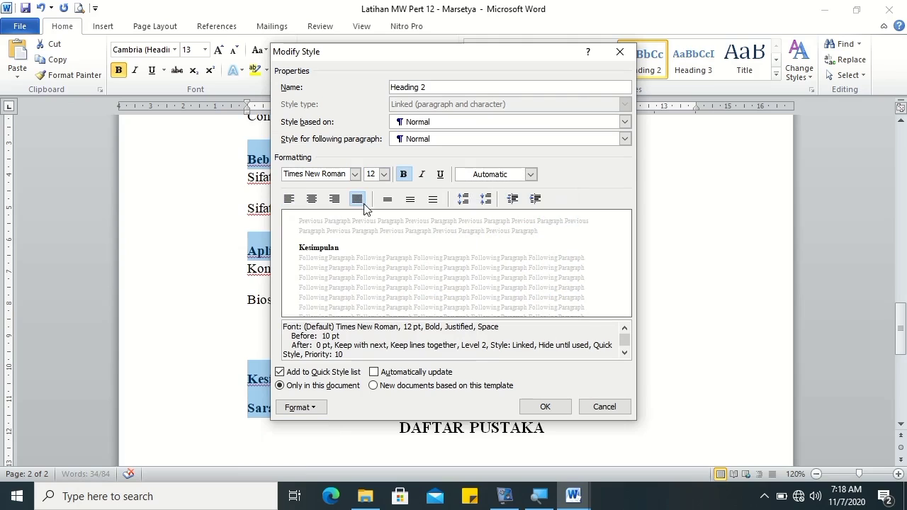
Step: Give Heading 2 0 pt space before and double line spacing, and save the style
{"action": "left_click", "coordinate": [306, 408]}
{"action": "left_click", "coordinate": [326, 276]}
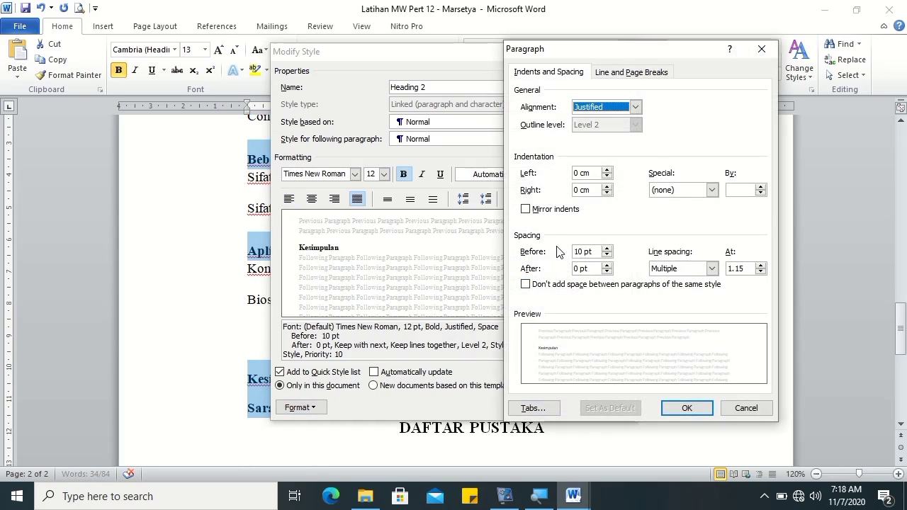
{"action": "left_click", "coordinate": [580, 252]}
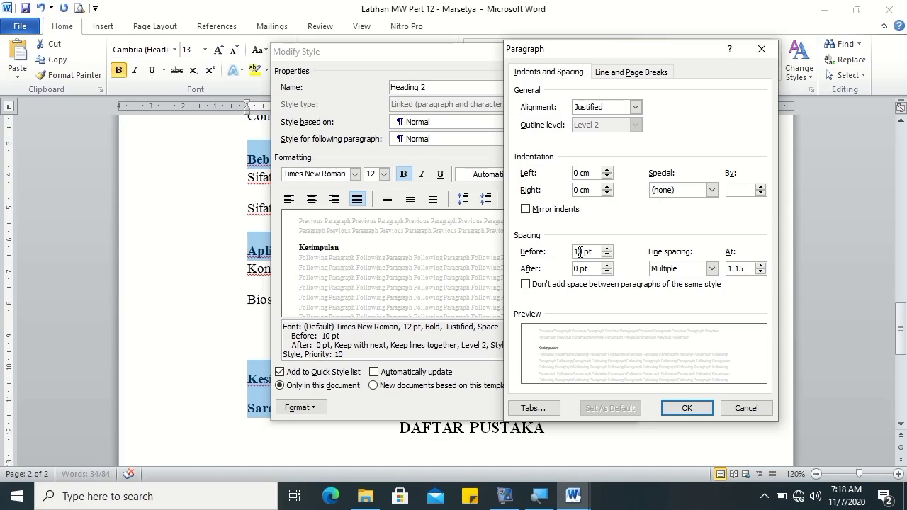
{"action": "left_click", "coordinate": [712, 269]}
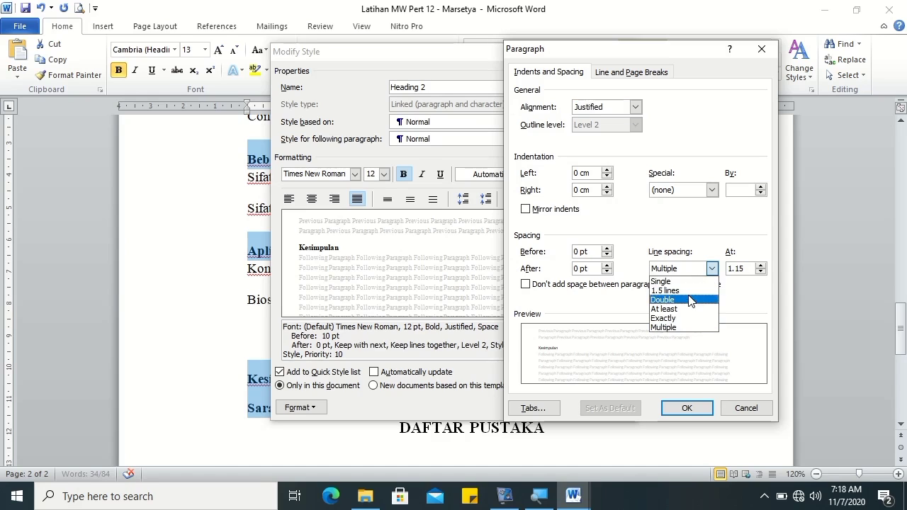
{"action": "left_click", "coordinate": [684, 298]}
{"action": "left_click", "coordinate": [686, 408]}
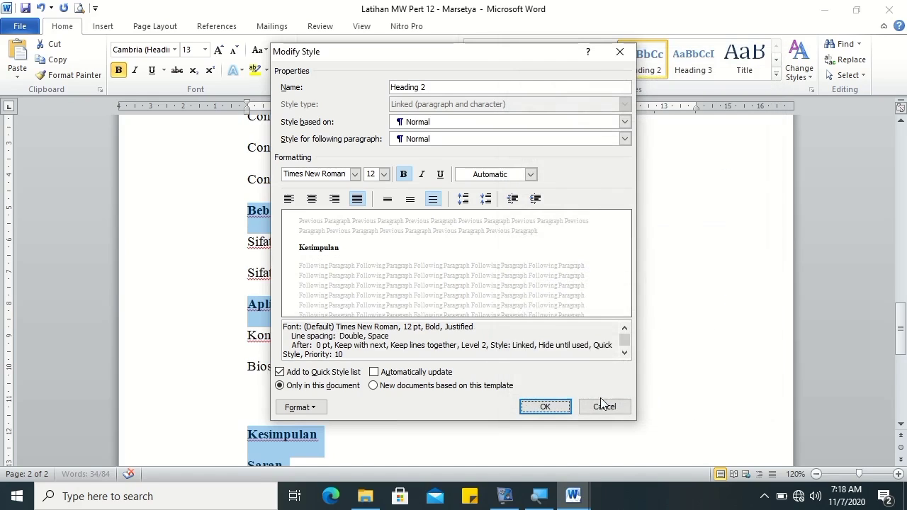
{"action": "left_click", "coordinate": [549, 410]}
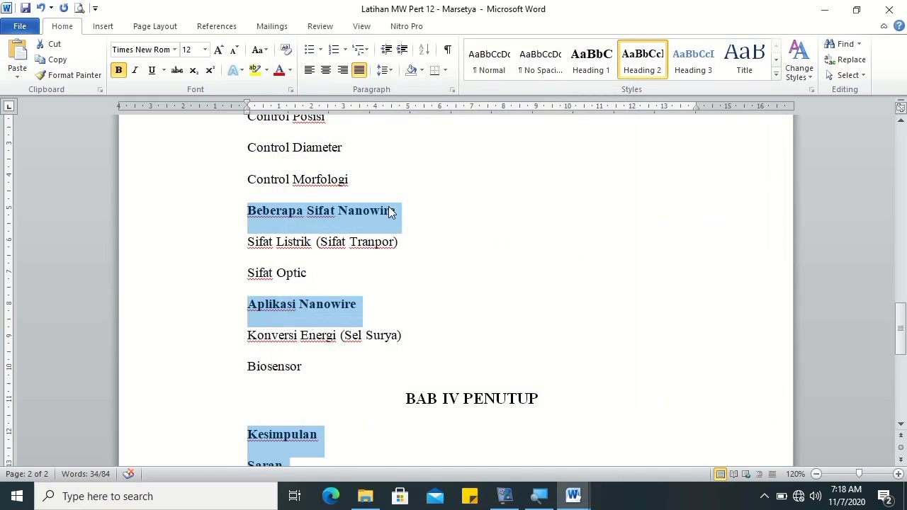
Step: Number the headings with the multilevel list linked to Heading 1 and Heading 2 styles
{"action": "left_click", "coordinate": [367, 55]}
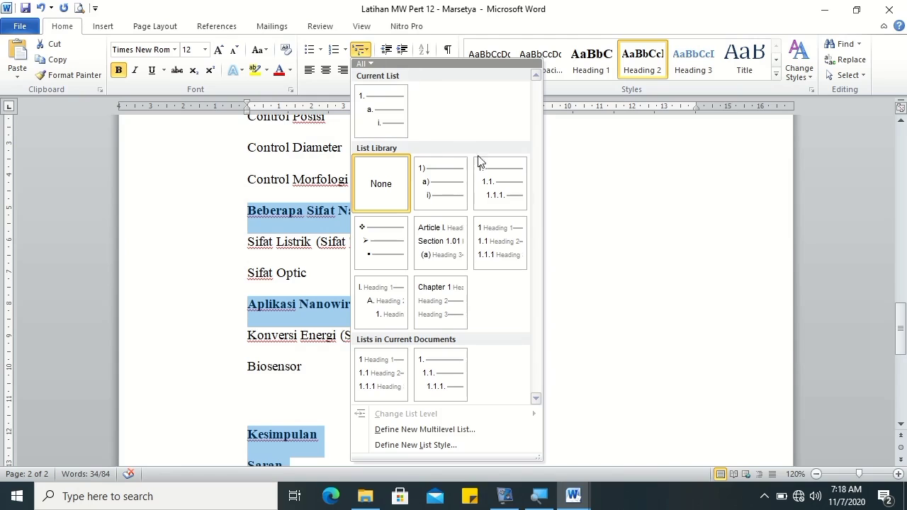
{"action": "left_click", "coordinate": [507, 202]}
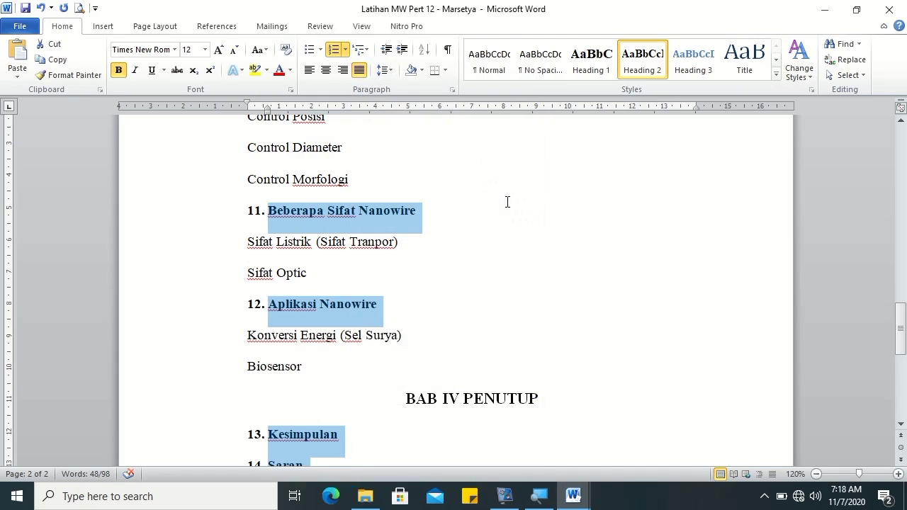
{"action": "left_click", "coordinate": [371, 55]}
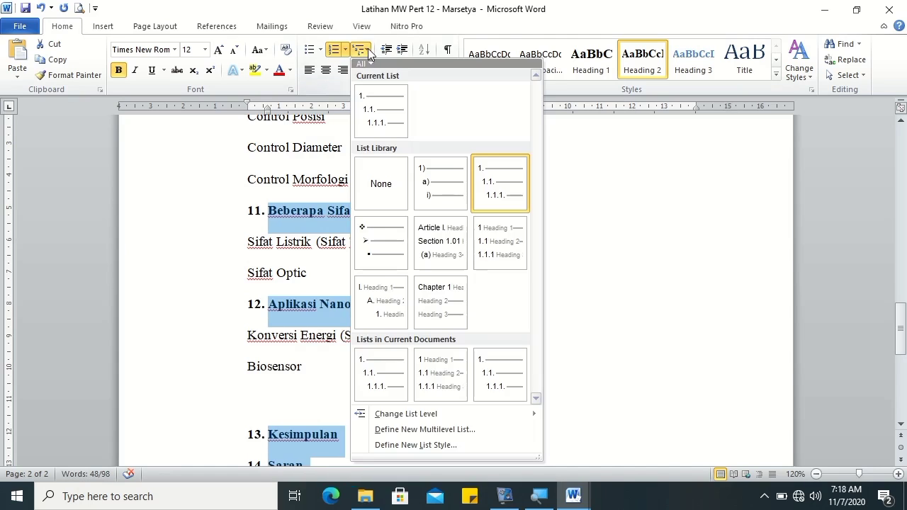
{"action": "mouse_move", "coordinate": [482, 418]}
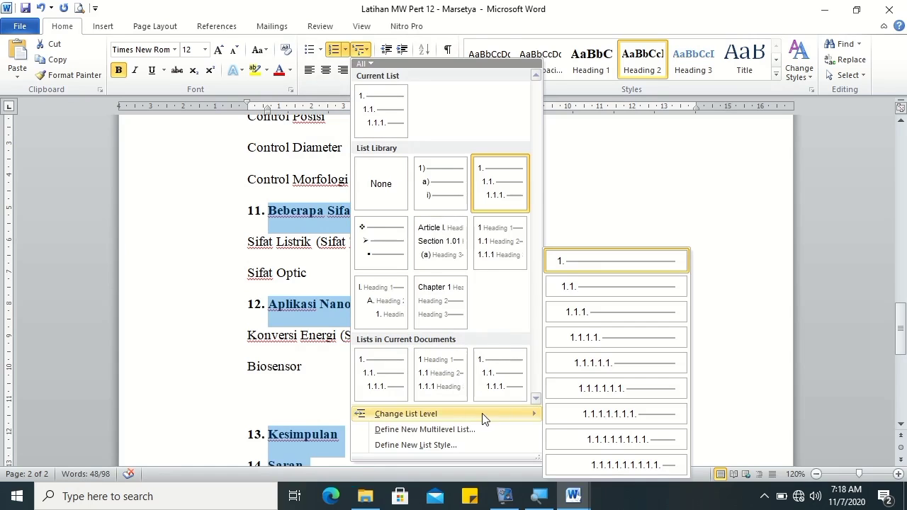
{"action": "left_click", "coordinate": [587, 285]}
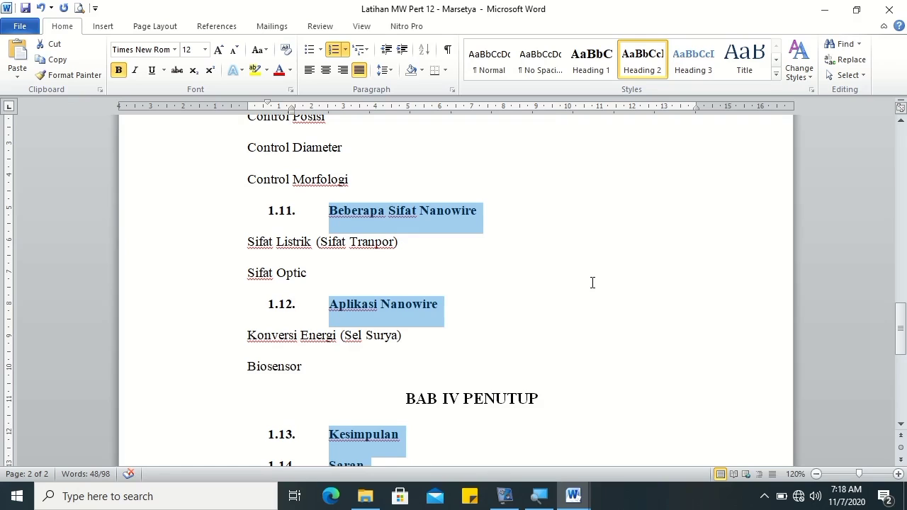
{"action": "left_click", "coordinate": [360, 48]}
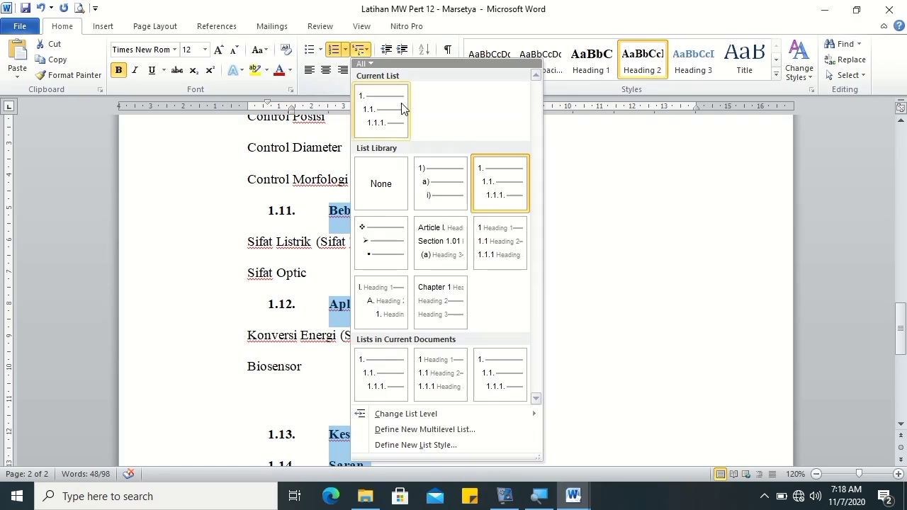
{"action": "left_click", "coordinate": [494, 252]}
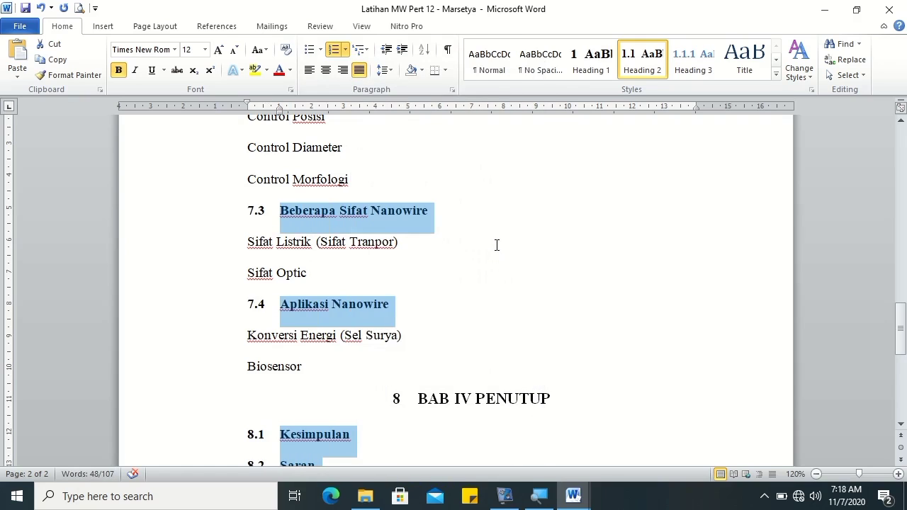
{"action": "left_click", "coordinate": [360, 49]}
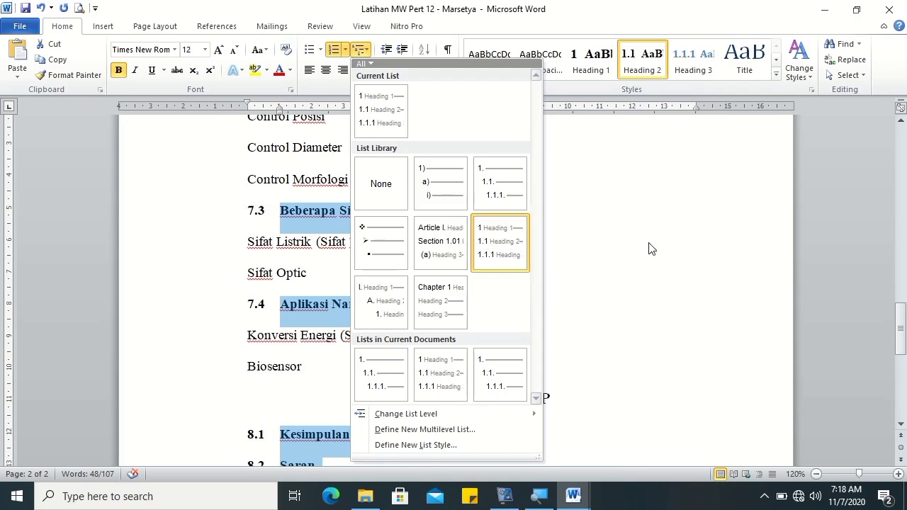
{"action": "left_click", "coordinate": [530, 362]}
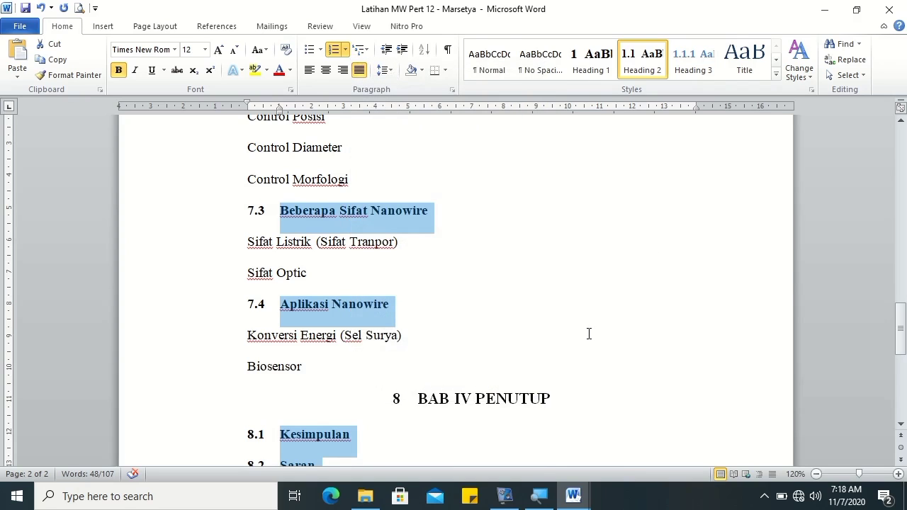
{"action": "left_click", "coordinate": [426, 399]}
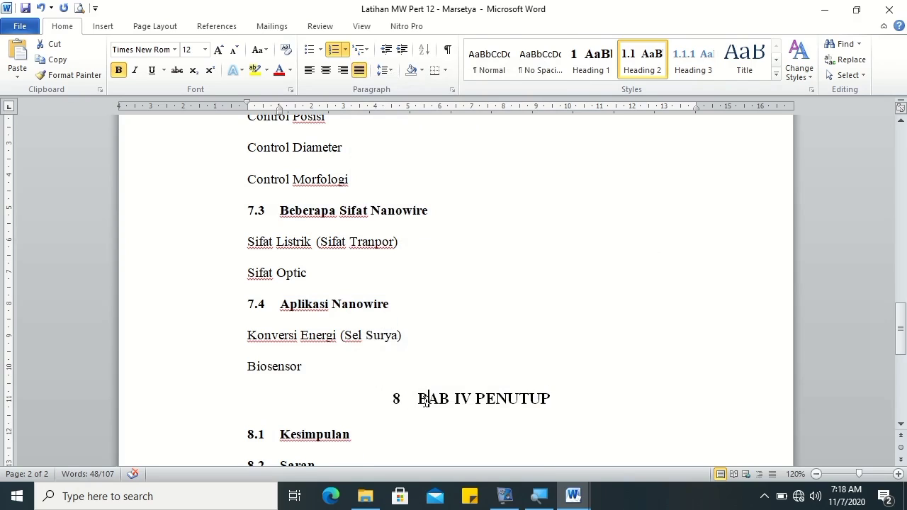
Step: Set Heading 1's numbering to None so chapter titles like BAB IV PENUTUP are unnumbered
{"action": "right_click", "coordinate": [588, 58]}
{"action": "left_click", "coordinate": [600, 82]}
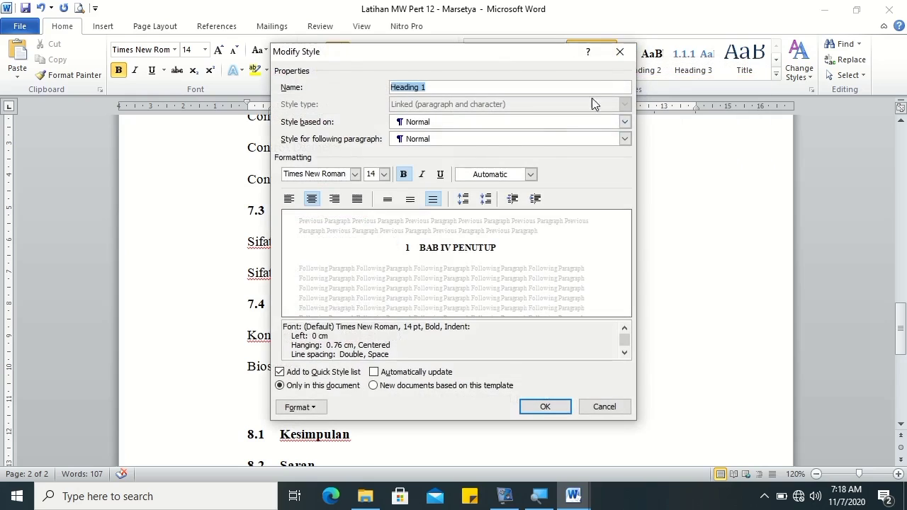
{"action": "left_click", "coordinate": [301, 407]}
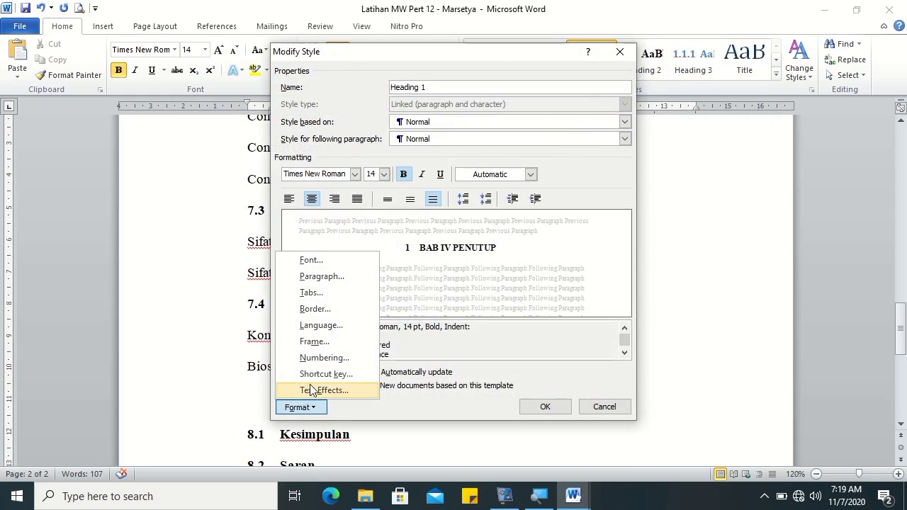
{"action": "left_click", "coordinate": [316, 357]}
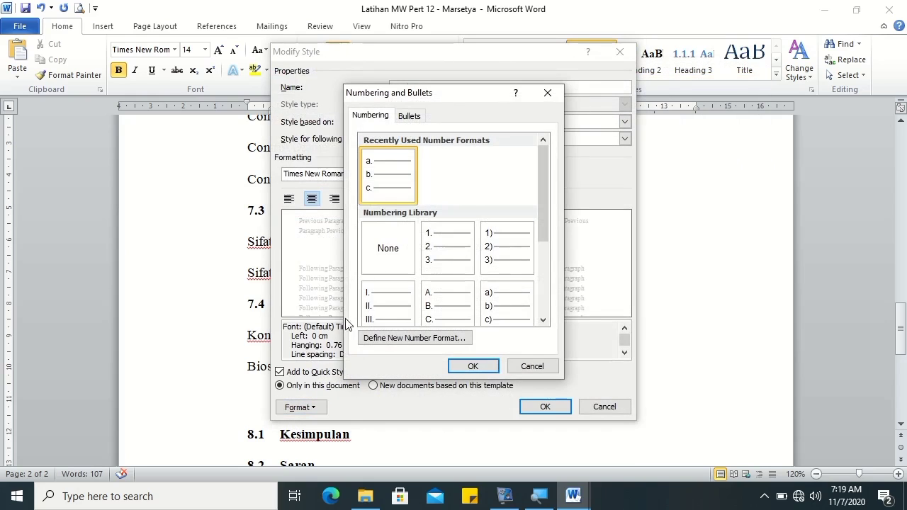
{"action": "left_click", "coordinate": [389, 255]}
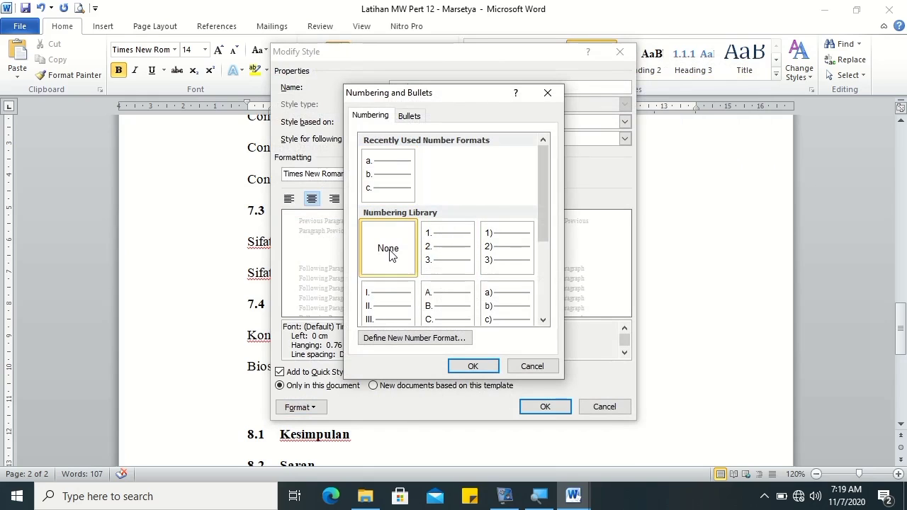
{"action": "left_click", "coordinate": [469, 366]}
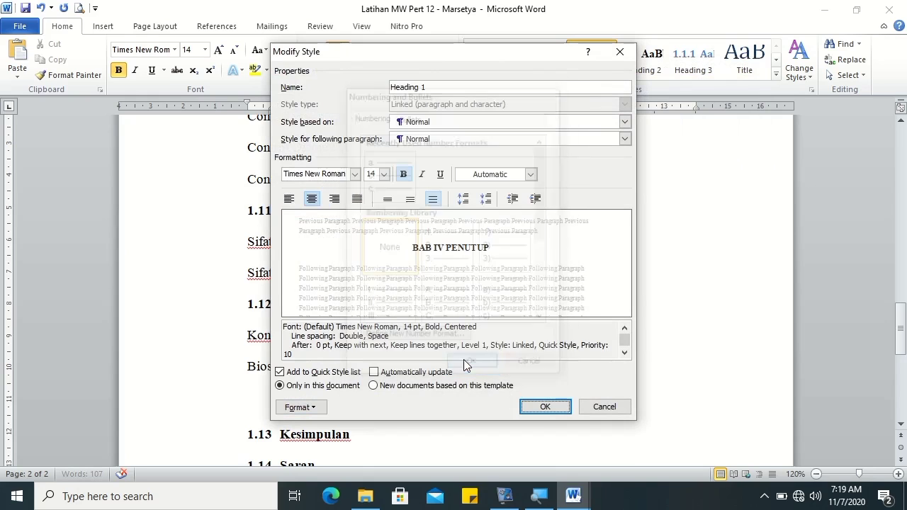
{"action": "left_click", "coordinate": [544, 407]}
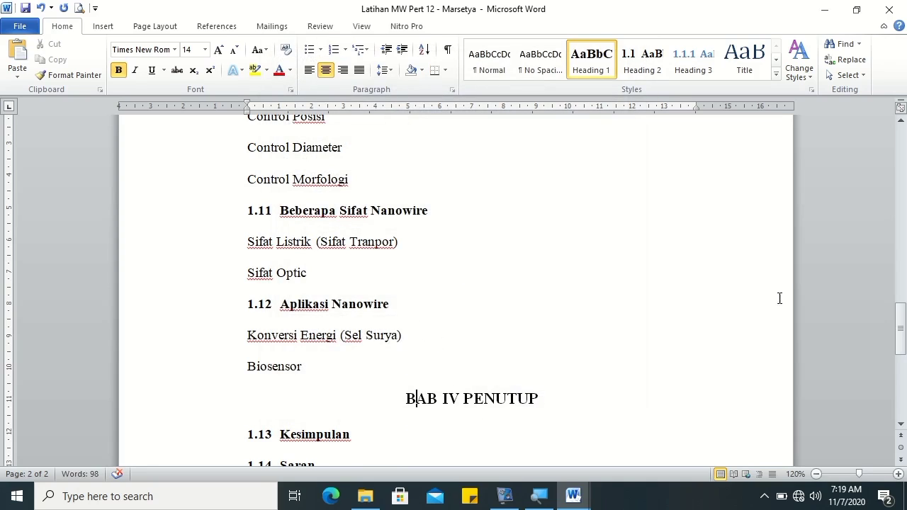
Step: Select the Nanotubes, Metode, Control Orientasi–Diameter and Sifat lines and make them Heading 3
{"action": "mouse_move", "coordinate": [894, 316]}
{"action": "left_mouse_down"}
{"action": "mouse_move", "coordinate": [900, 215]}
{"action": "mouse_move", "coordinate": [901, 226]}
{"action": "left_mouse_up"}
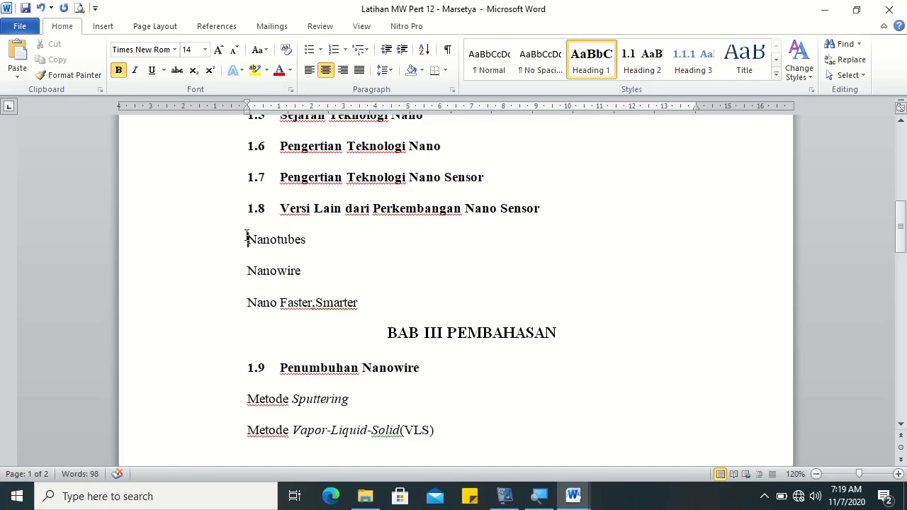
{"action": "left_click_drag", "start_coordinate": [247, 236], "coordinate": [354, 310]}
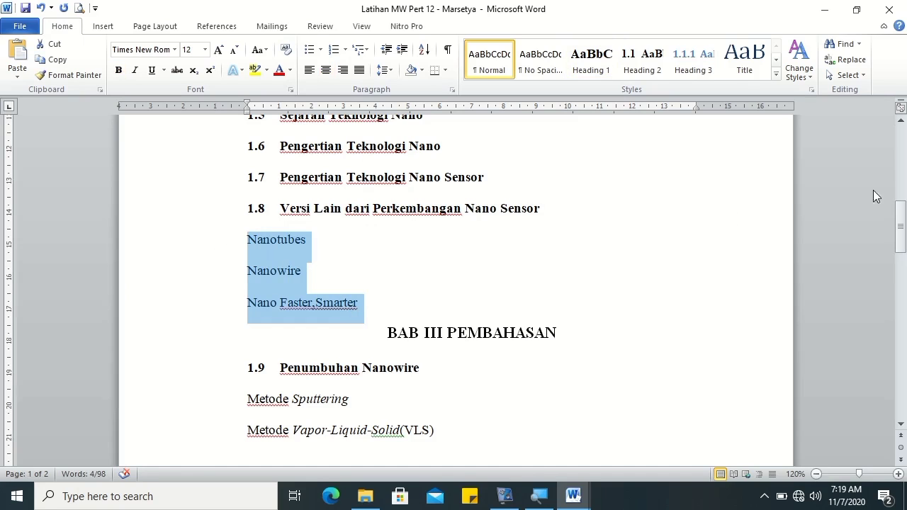
{"action": "scroll", "coordinate": [873, 227], "scroll_direction": "down", "scroll_amount": 2}
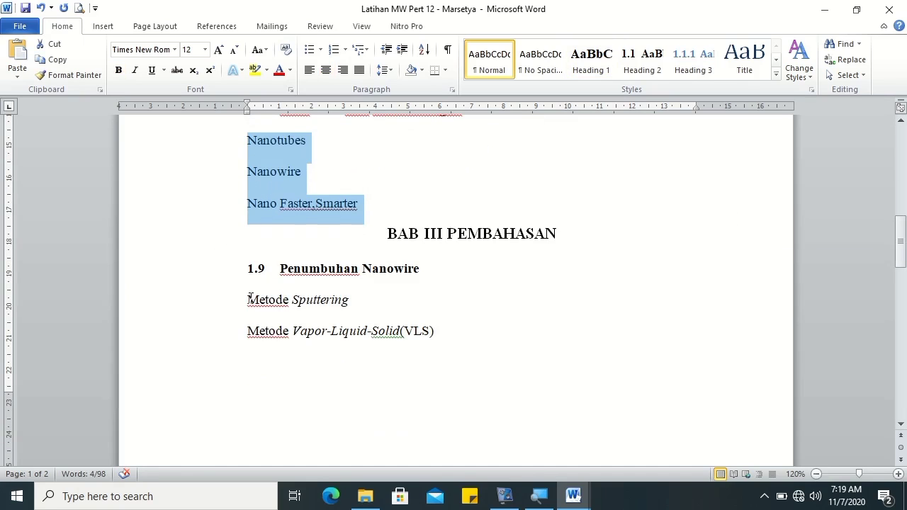
{"action": "left_click_drag", "start_coordinate": [249, 297], "coordinate": [446, 335], "text": "ctrl"}
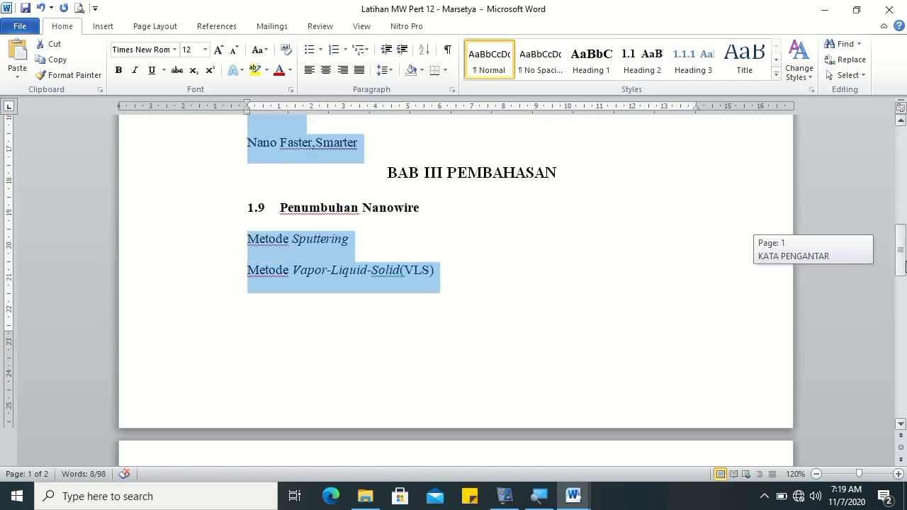
{"action": "left_click_drag", "start_coordinate": [898, 245], "coordinate": [898, 304]}
{"action": "mouse_move", "coordinate": [249, 274]}
{"action": "left_mouse_down"}
{"action": "mouse_move", "coordinate": [347, 350]}
{"action": "mouse_move", "coordinate": [355, 367]}
{"action": "left_mouse_up"}
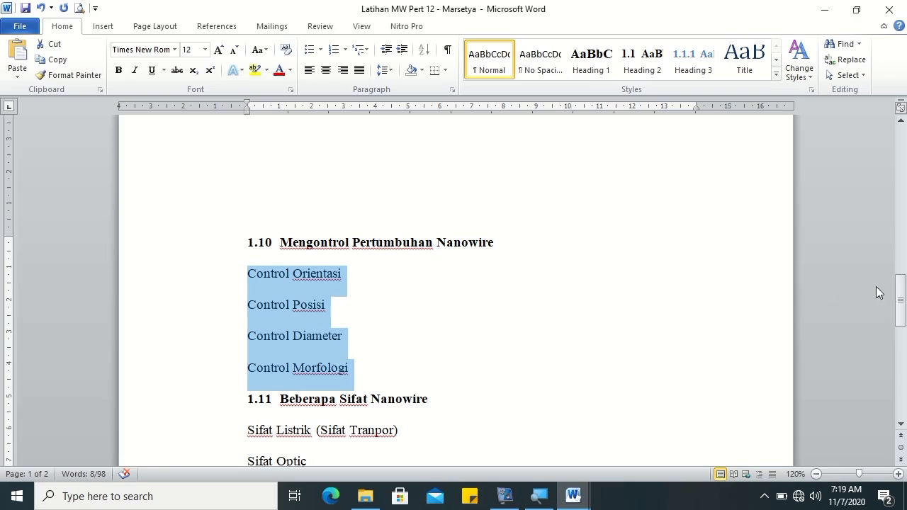
{"action": "left_click_drag", "start_coordinate": [900, 297], "coordinate": [901, 329]}
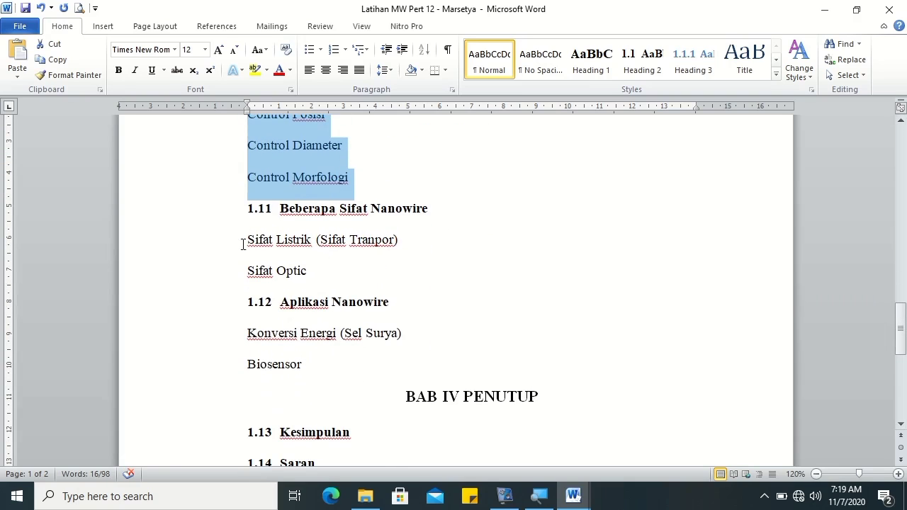
{"action": "left_click_drag", "start_coordinate": [242, 244], "coordinate": [297, 265]}
{"action": "scroll", "coordinate": [748, 296], "scroll_direction": "down", "scroll_amount": 3}
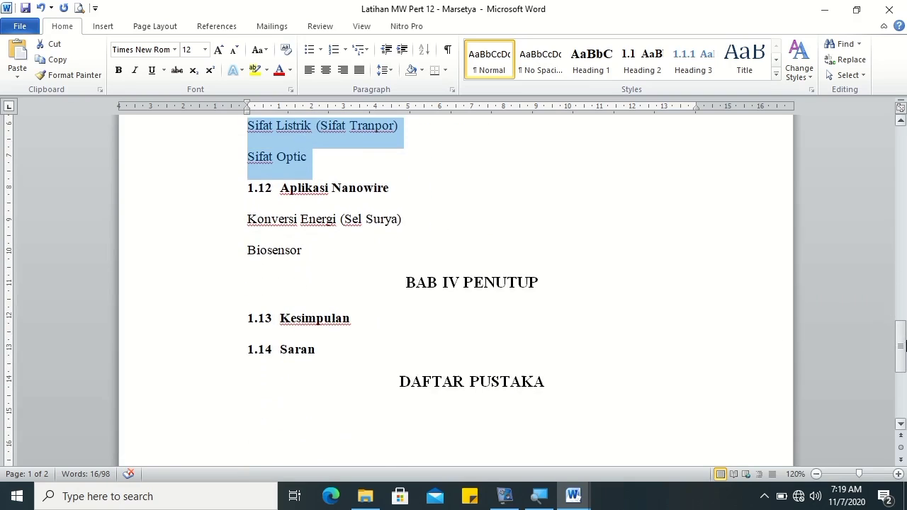
{"action": "left_click_drag", "start_coordinate": [247, 218], "coordinate": [307, 251]}
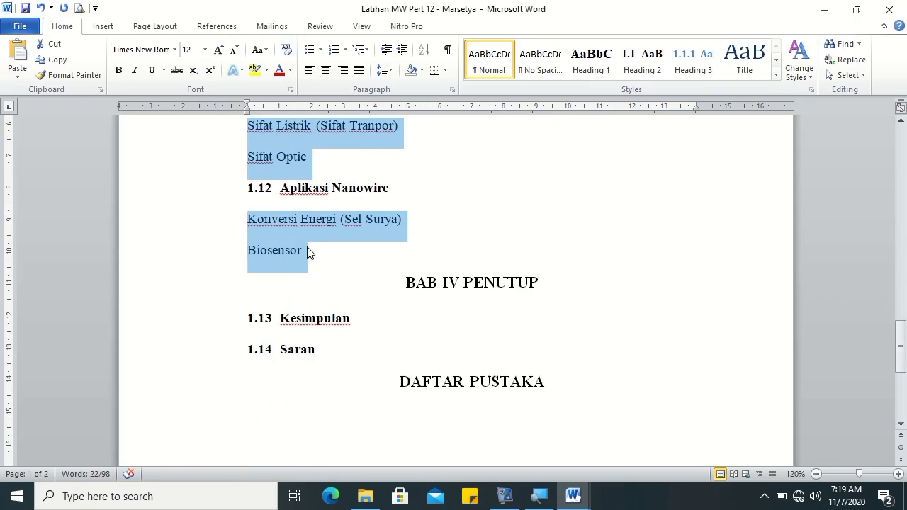
{"action": "mouse_move", "coordinate": [901, 340]}
{"action": "left_mouse_down"}
{"action": "mouse_move", "coordinate": [904, 355]}
{"action": "mouse_move", "coordinate": [901, 329]}
{"action": "left_mouse_up"}
{"action": "left_click", "coordinate": [691, 64]}
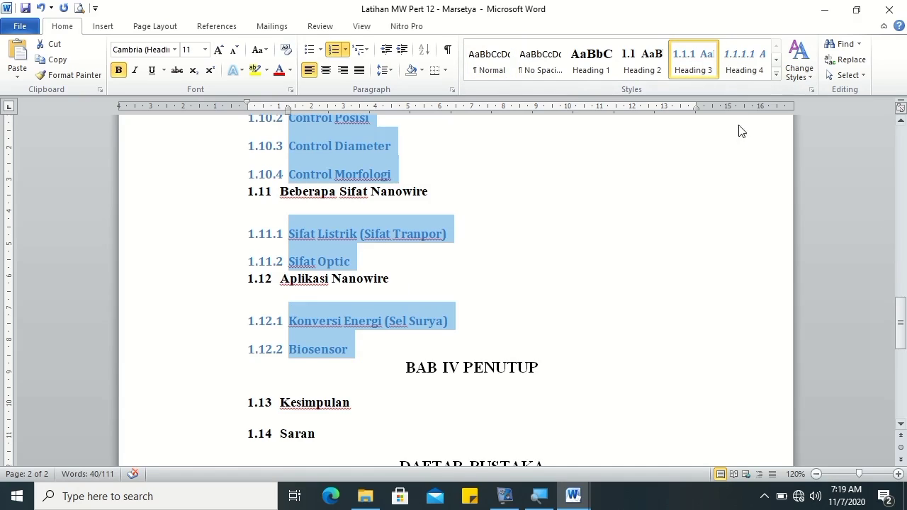
Step: Make the Heading 3 style automatic-black 12 pt Times New Roman, justified
{"action": "right_click", "coordinate": [705, 71]}
{"action": "left_click", "coordinate": [708, 82]}
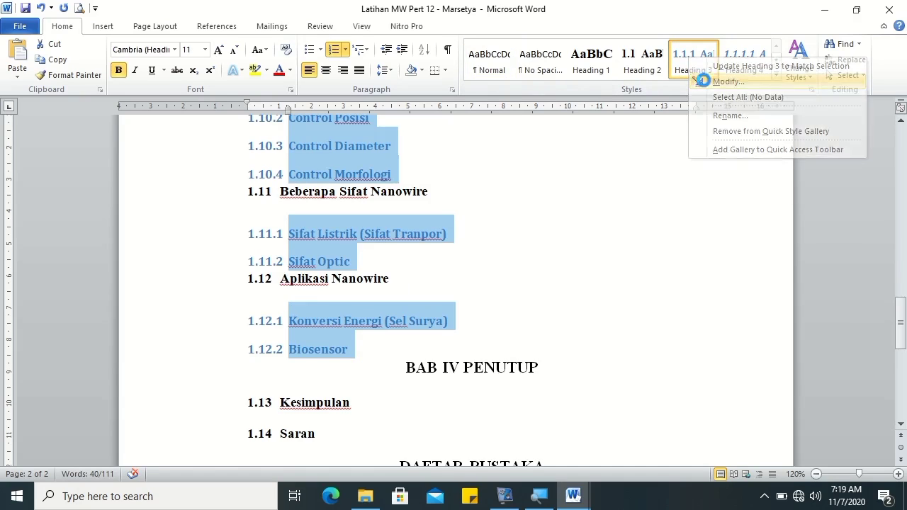
{"action": "left_click", "coordinate": [472, 174]}
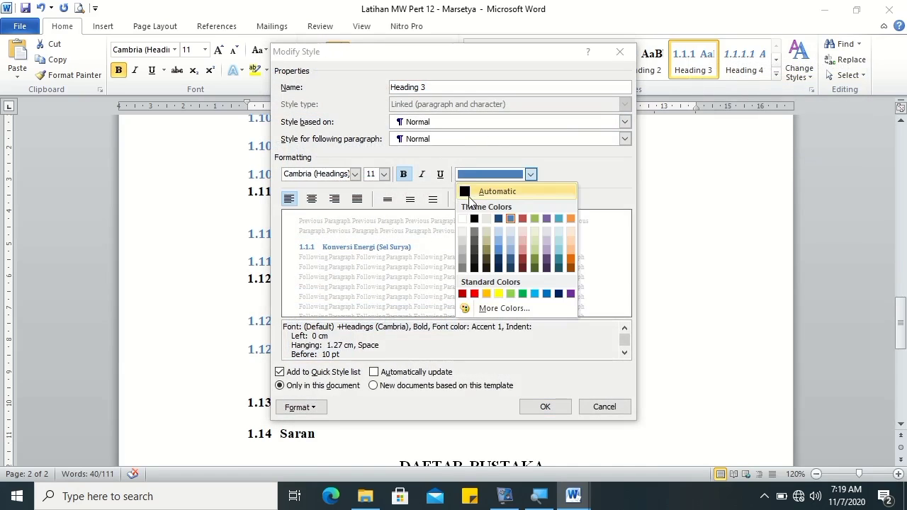
{"action": "left_click", "coordinate": [473, 193]}
{"action": "left_click", "coordinate": [383, 174]}
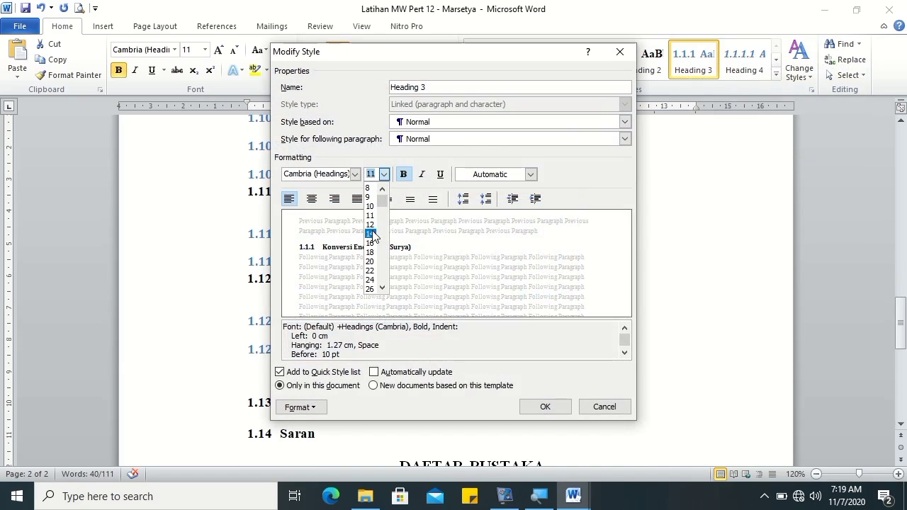
{"action": "left_click", "coordinate": [370, 225]}
{"action": "left_click", "coordinate": [357, 179]}
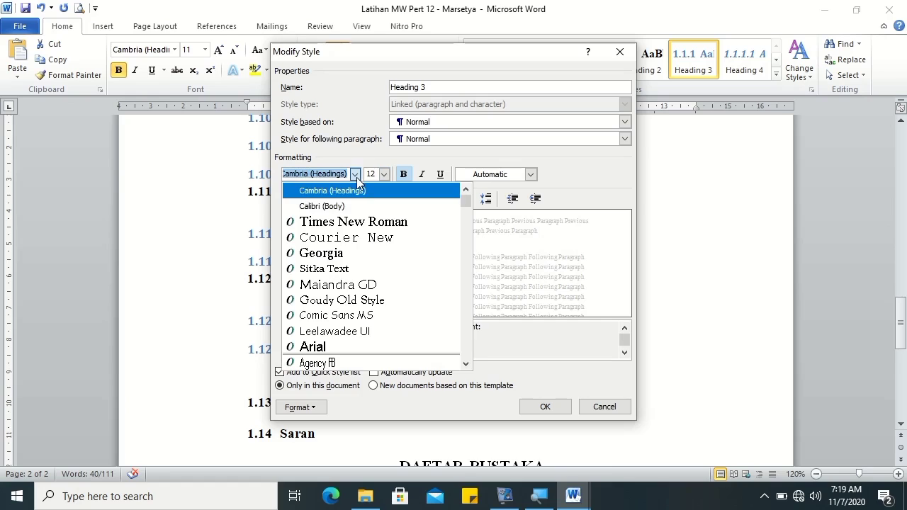
{"action": "left_click", "coordinate": [352, 222]}
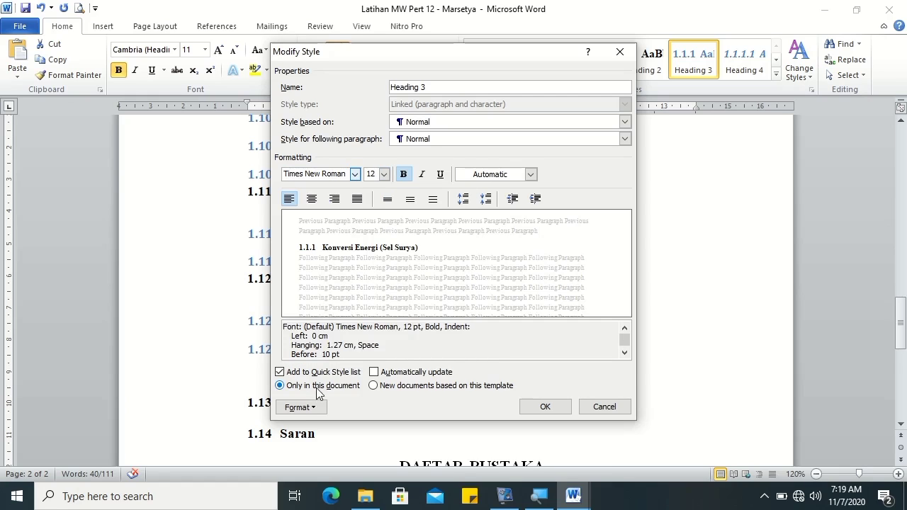
{"action": "left_click", "coordinate": [357, 198]}
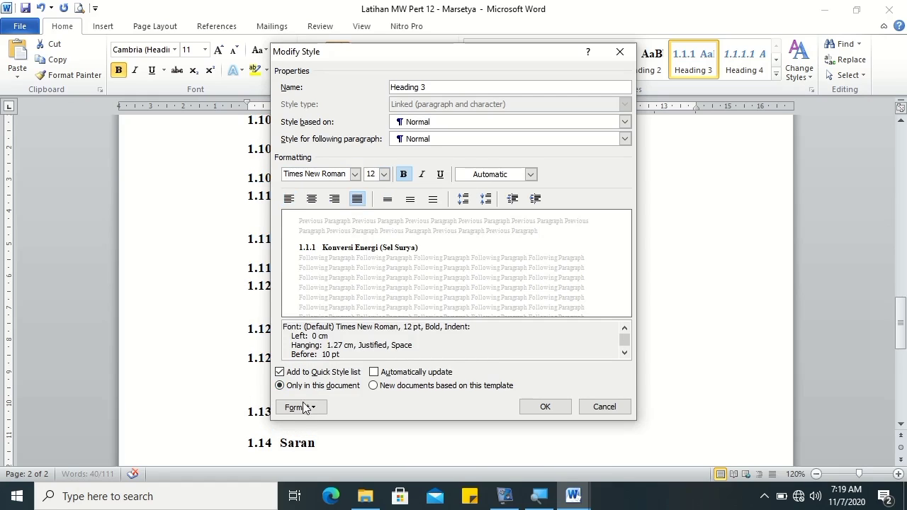
Step: Give Heading 3 double line spacing with 0 pt space before, and save the style
{"action": "left_click", "coordinate": [301, 408]}
{"action": "left_click", "coordinate": [324, 276]}
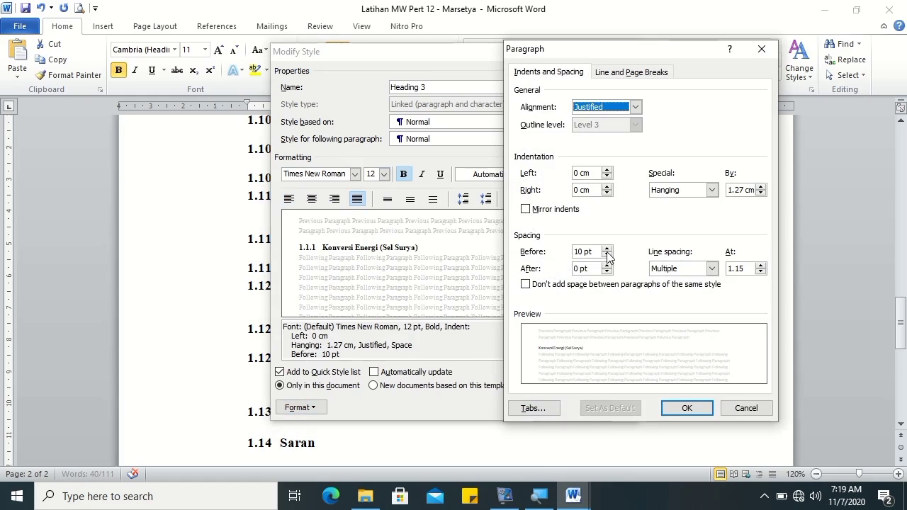
{"action": "left_click", "coordinate": [688, 271]}
{"action": "left_click", "coordinate": [666, 298]}
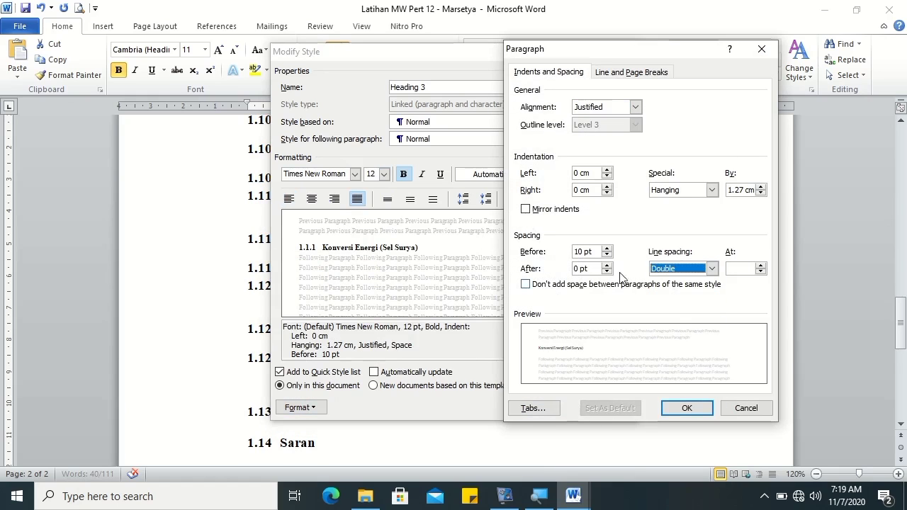
{"action": "left_click", "coordinate": [581, 252]}
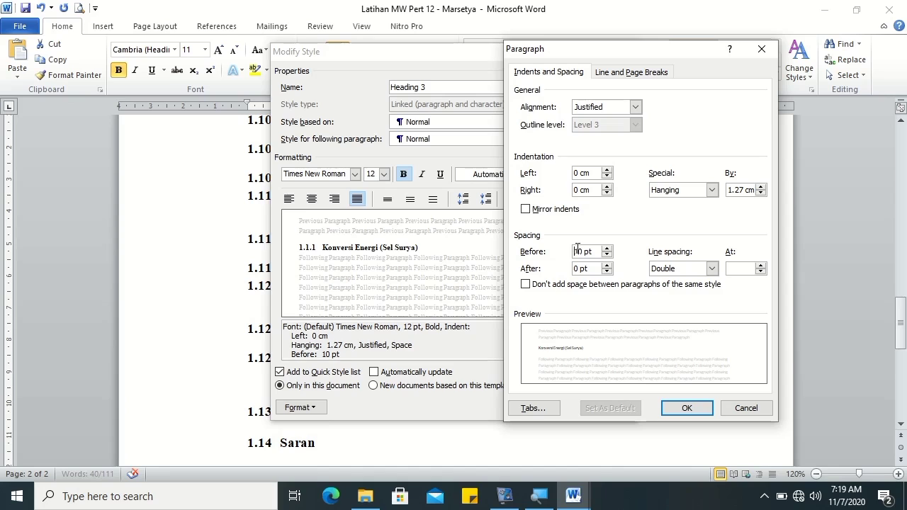
{"action": "key", "text": "BackSpace"}
{"action": "left_click", "coordinate": [696, 417]}
{"action": "left_click", "coordinate": [547, 407]}
{"action": "left_click_drag", "start_coordinate": [900, 309], "coordinate": [902, 199]}
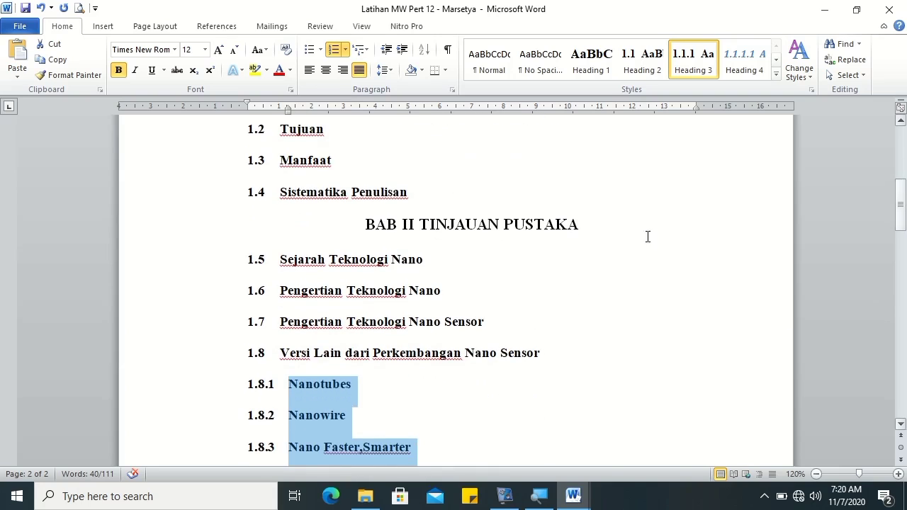
Step: Set the numbering value at Sejarah Teknologi Nano to 2.1, continuing the previous list
{"action": "left_click", "coordinate": [281, 260]}
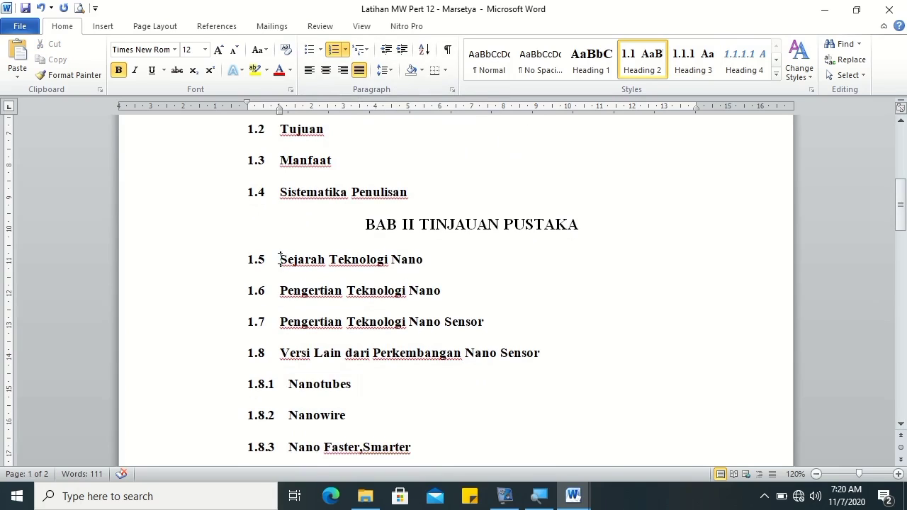
{"action": "left_click", "coordinate": [345, 50]}
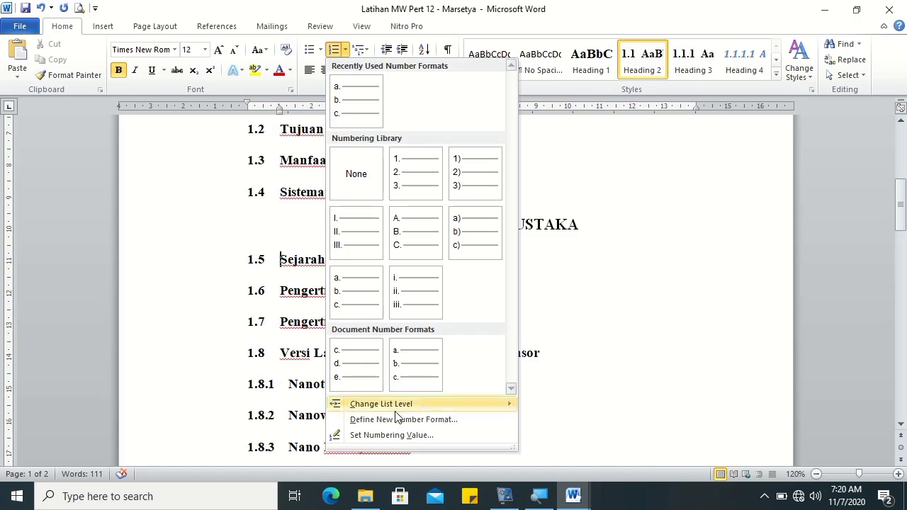
{"action": "left_click", "coordinate": [398, 436]}
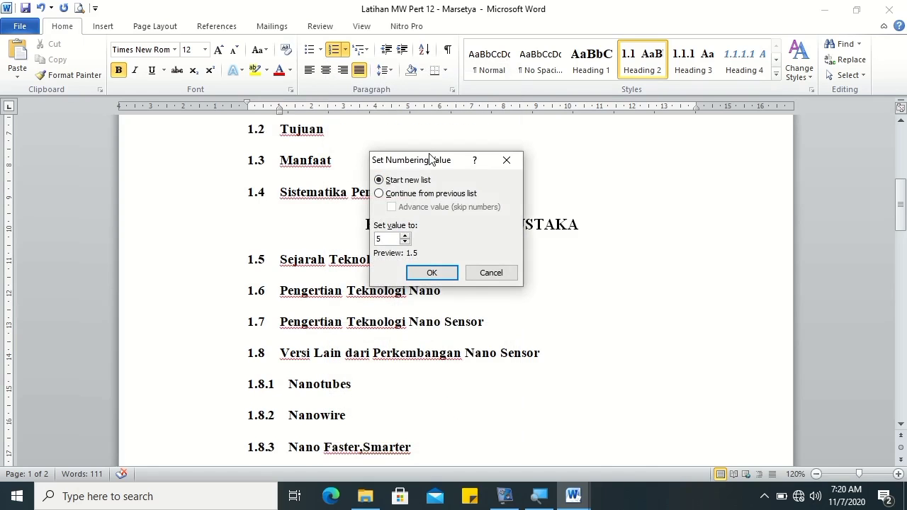
{"action": "left_click_drag", "start_coordinate": [428, 160], "coordinate": [499, 138]}
{"action": "left_click", "coordinate": [487, 171]}
{"action": "left_click", "coordinate": [462, 185]}
{"action": "left_click", "coordinate": [474, 214]}
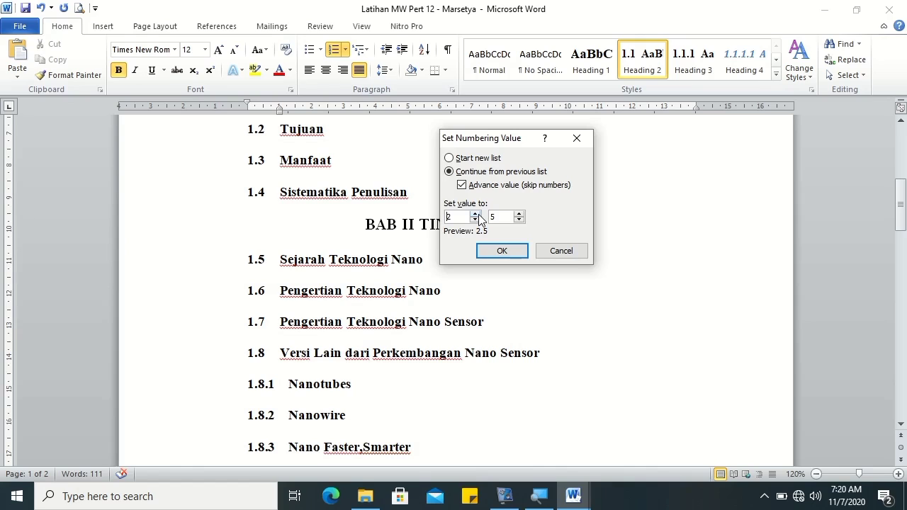
{"action": "type", "text": "1"}
{"action": "left_click", "coordinate": [501, 251]}
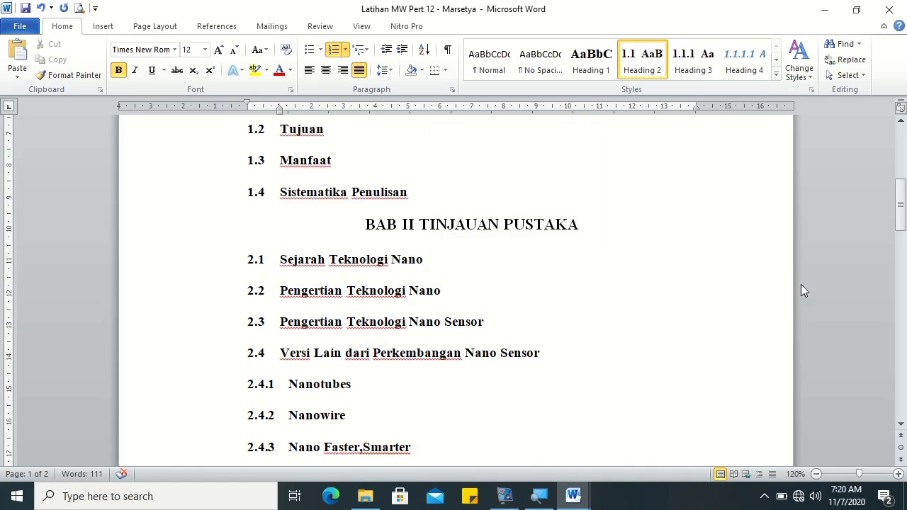
{"action": "left_click_drag", "start_coordinate": [900, 206], "coordinate": [899, 246]}
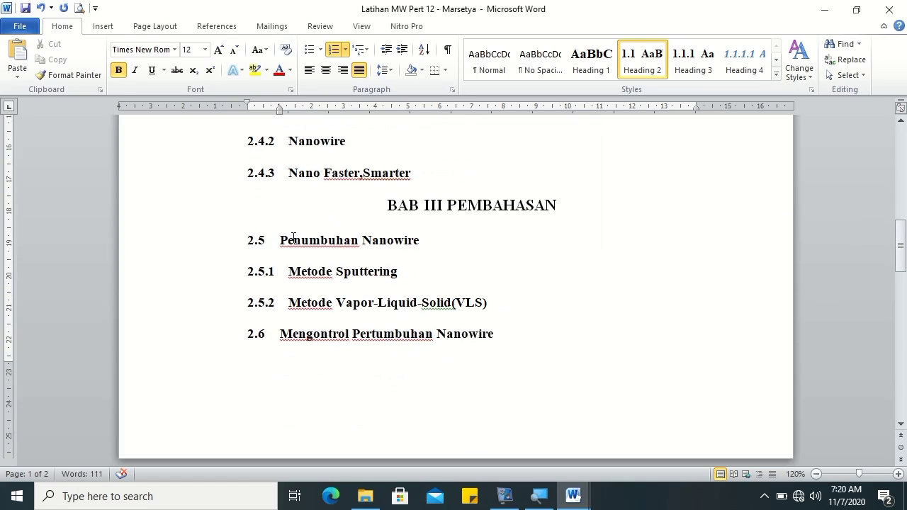
Step: Advance the numbering at Penumbuhan Nanowire so BAB III headings start at 3.1
{"action": "left_click", "coordinate": [345, 50]}
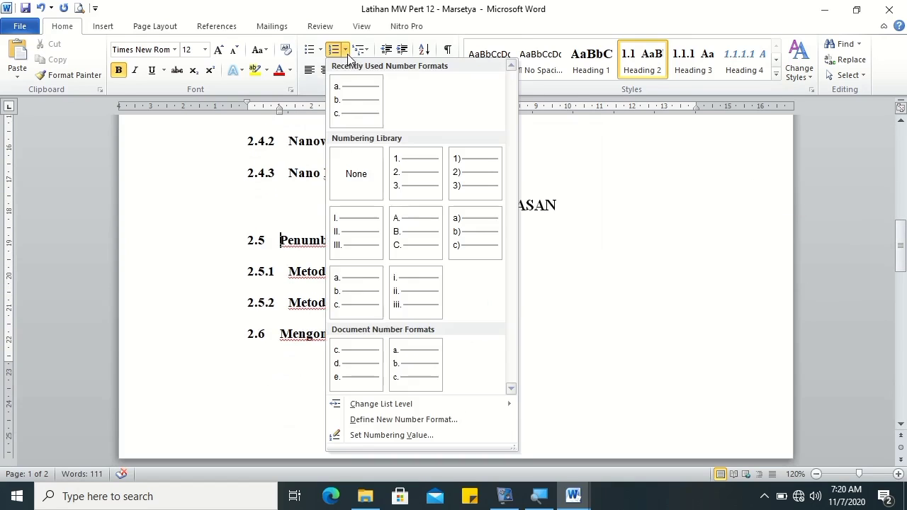
{"action": "left_click", "coordinate": [378, 435]}
{"action": "left_click", "coordinate": [465, 172]}
{"action": "left_click", "coordinate": [463, 187]}
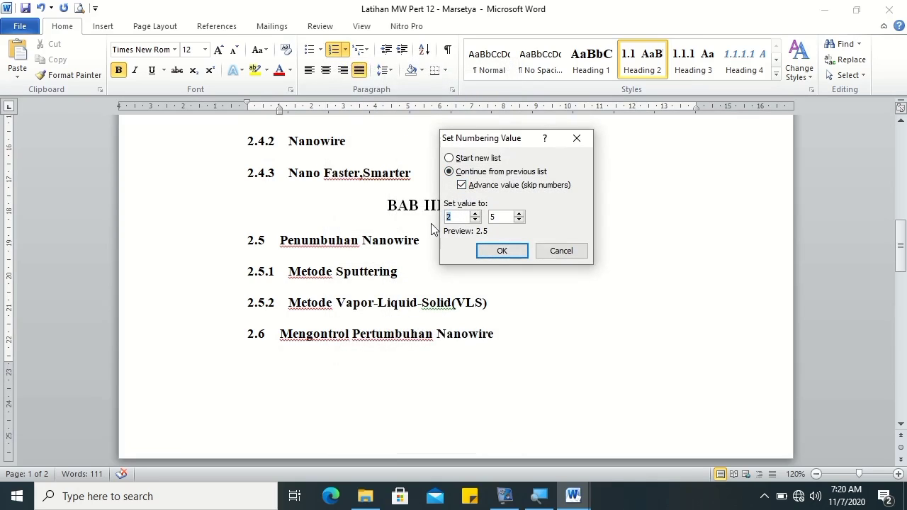
{"action": "left_click", "coordinate": [496, 247]}
{"action": "left_click_drag", "start_coordinate": [896, 265], "coordinate": [901, 354]}
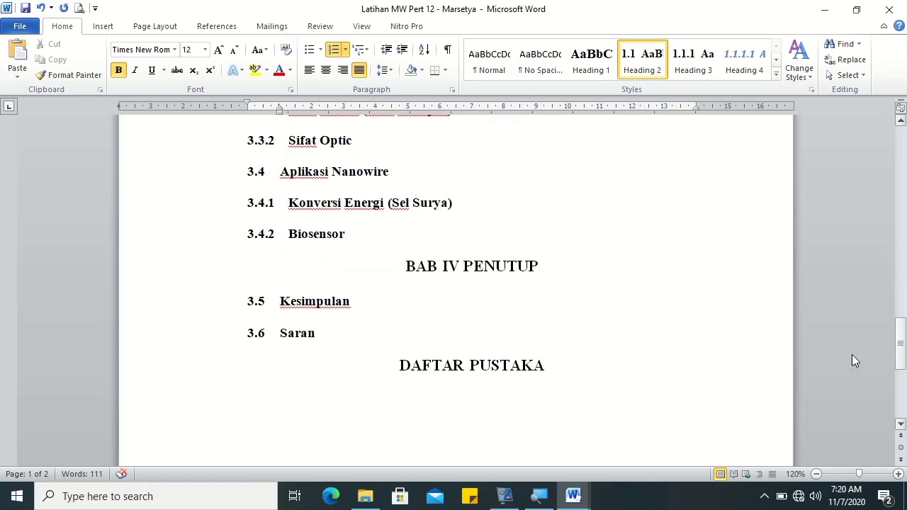
Step: Set the numbering value at Kesimpulan to 4.1 for the BAB IV PENUTUP headings
{"action": "left_click", "coordinate": [273, 302]}
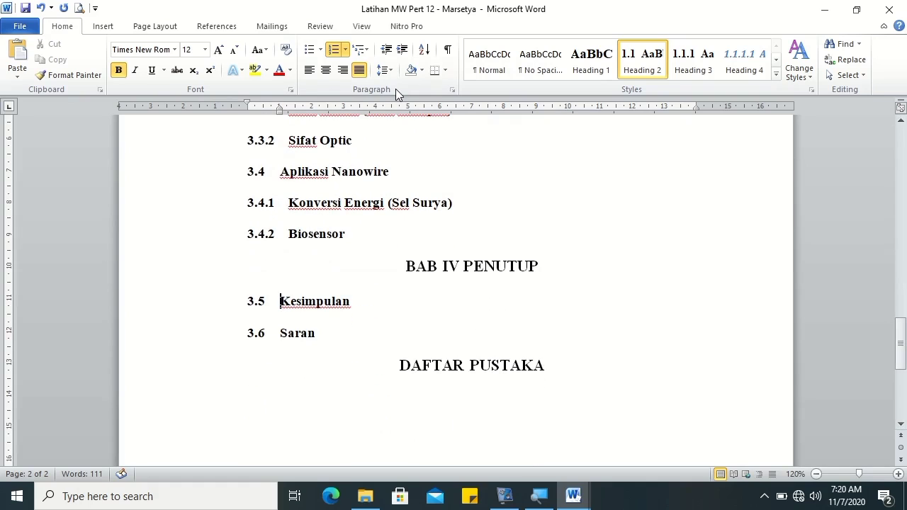
{"action": "left_click", "coordinate": [345, 49]}
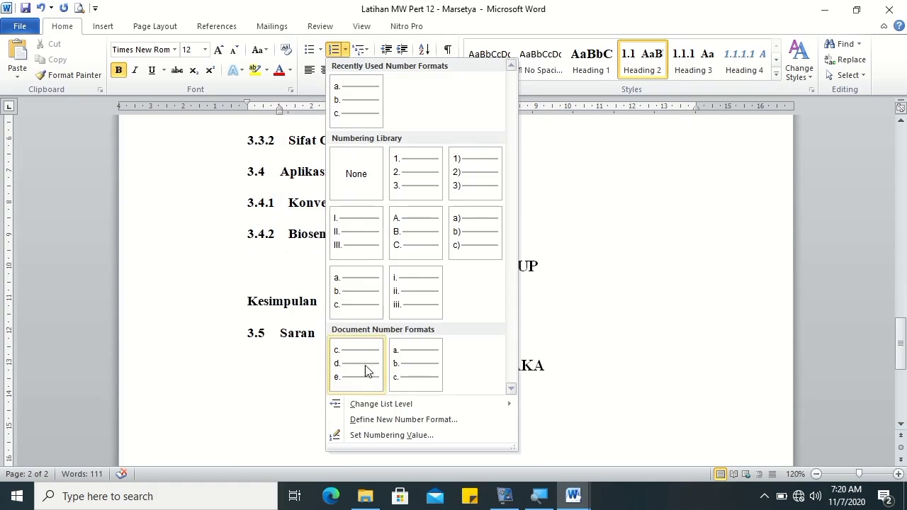
{"action": "left_click", "coordinate": [375, 436]}
{"action": "left_click", "coordinate": [464, 172]}
{"action": "left_click", "coordinate": [461, 185]}
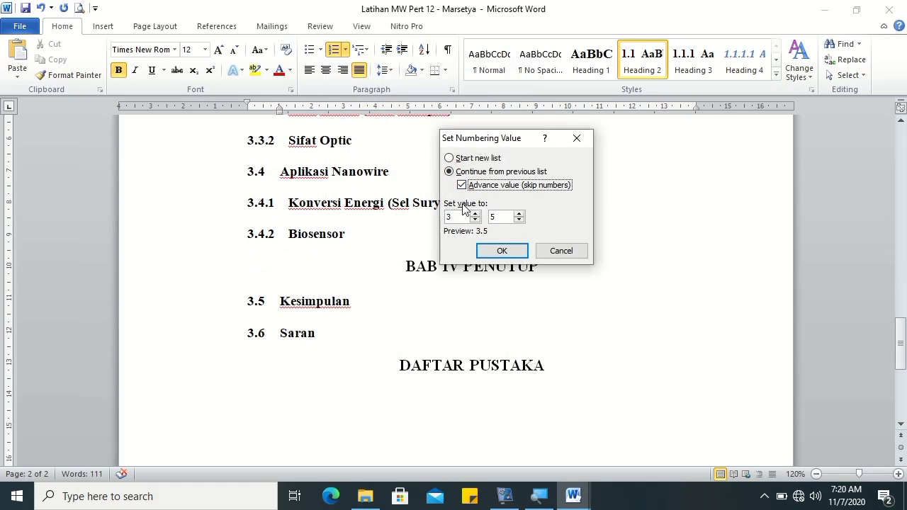
{"action": "left_click_drag", "start_coordinate": [473, 216], "coordinate": [442, 214]}
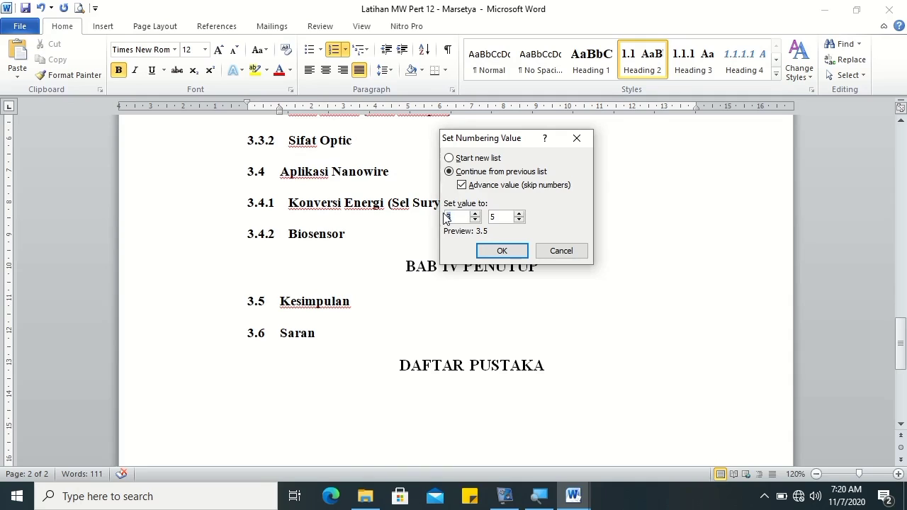
{"action": "type", "text": "41"}
{"action": "left_click", "coordinate": [501, 252]}
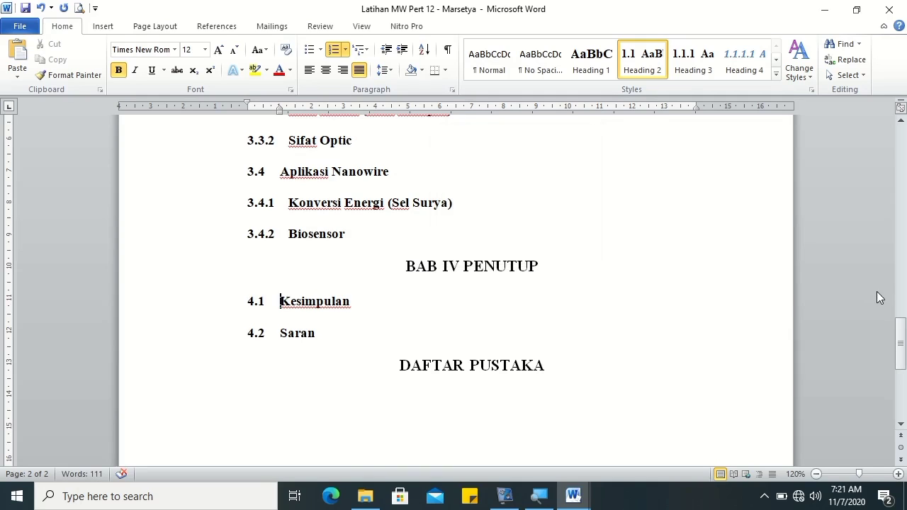
{"action": "left_click_drag", "start_coordinate": [898, 331], "coordinate": [900, 146]}
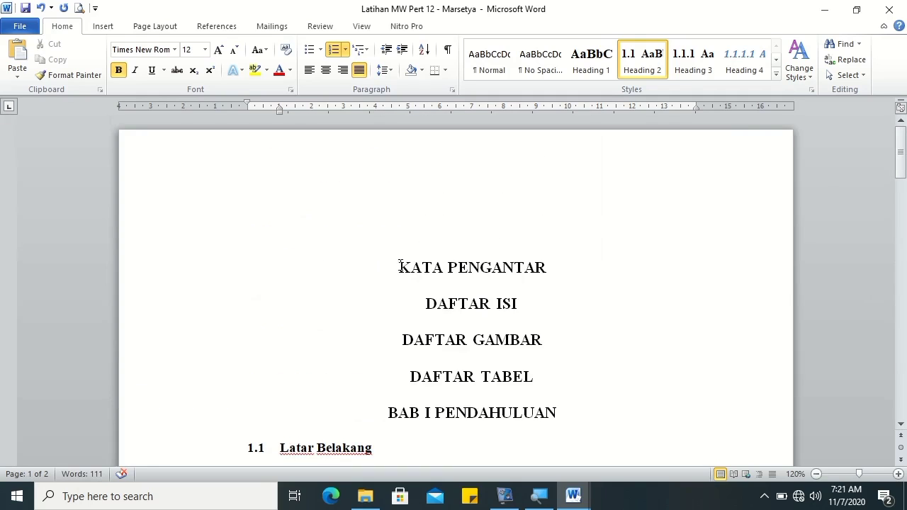
Step: Insert a page break so KATA PENGANTAR starts on a new page
{"action": "left_click", "coordinate": [399, 267]}
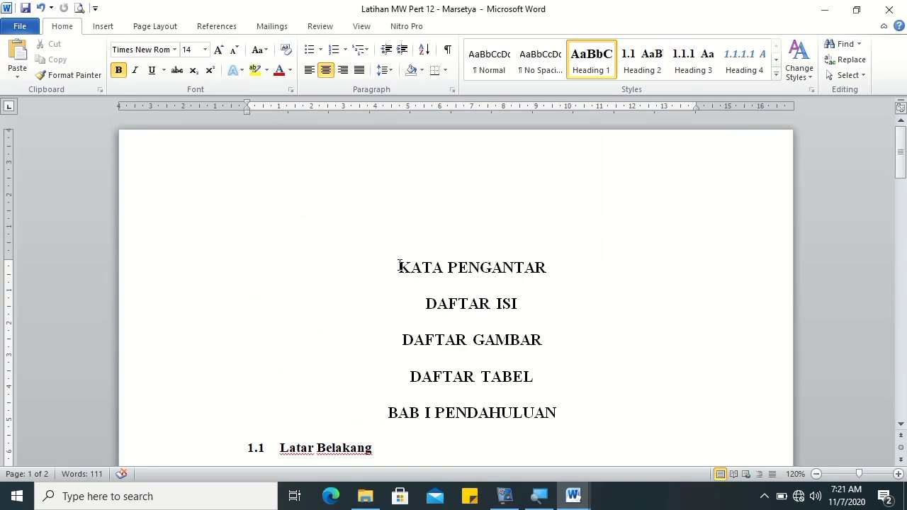
{"action": "scroll", "coordinate": [399, 267], "scroll_direction": "down", "scroll_amount": 1}
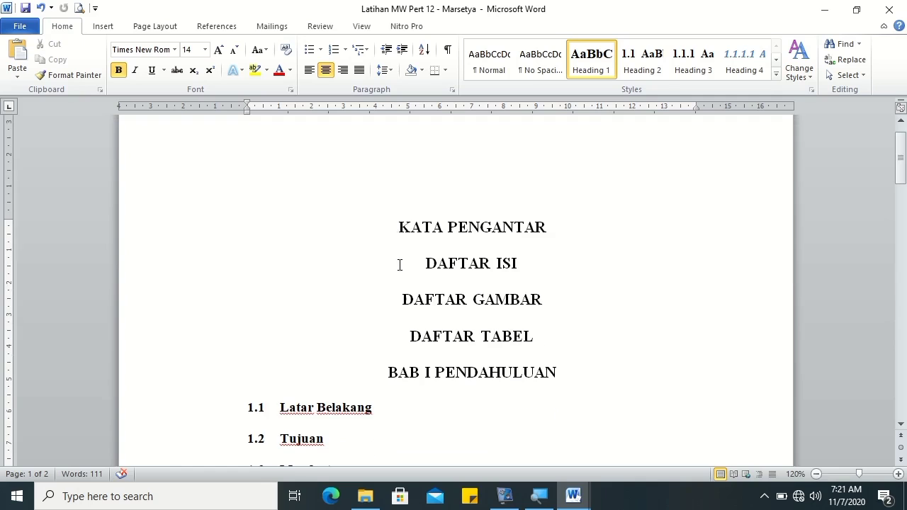
{"action": "left_click", "coordinate": [102, 29]}
{"action": "left_click", "coordinate": [145, 27]}
{"action": "left_click", "coordinate": [113, 28]}
{"action": "left_click", "coordinate": [85, 69]}
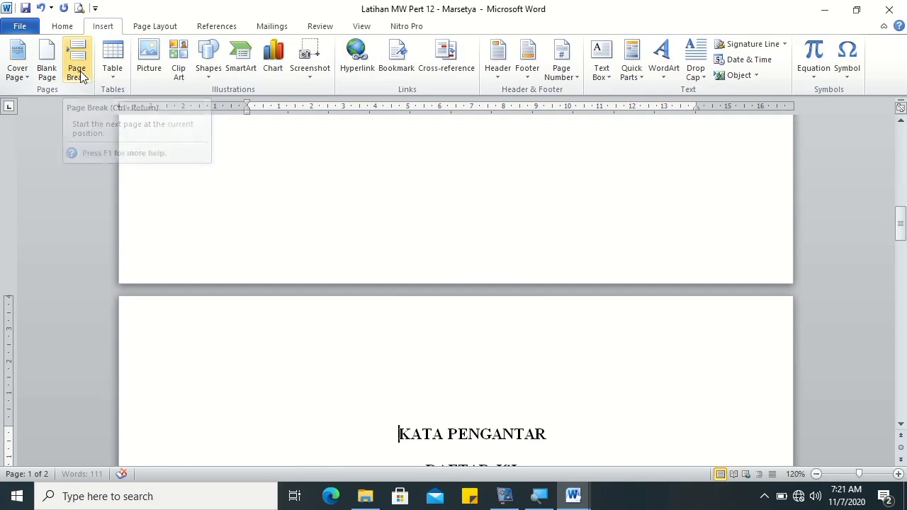
{"action": "left_click_drag", "start_coordinate": [898, 224], "coordinate": [884, 130]}
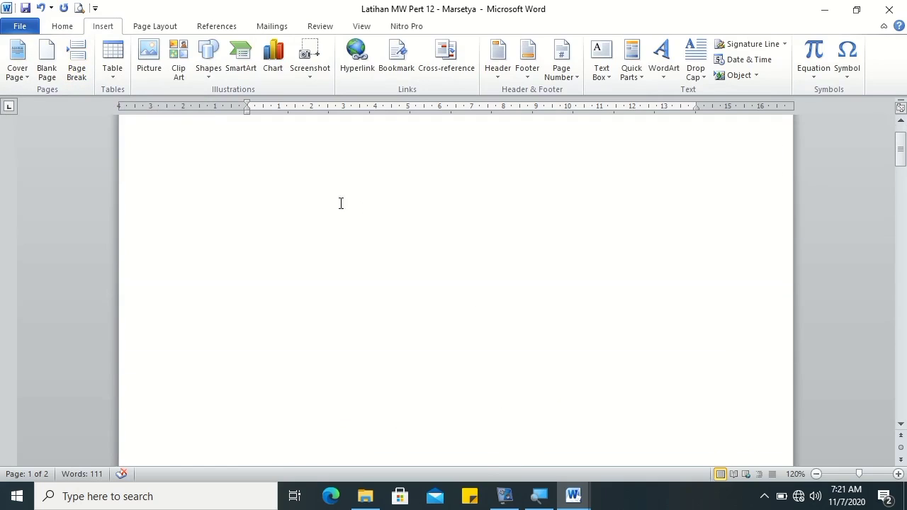
Step: Copy the Contoh makalah cover text from MAKALAH through TAHUN AJARAN onto the blank first page
{"action": "left_click", "coordinate": [249, 228]}
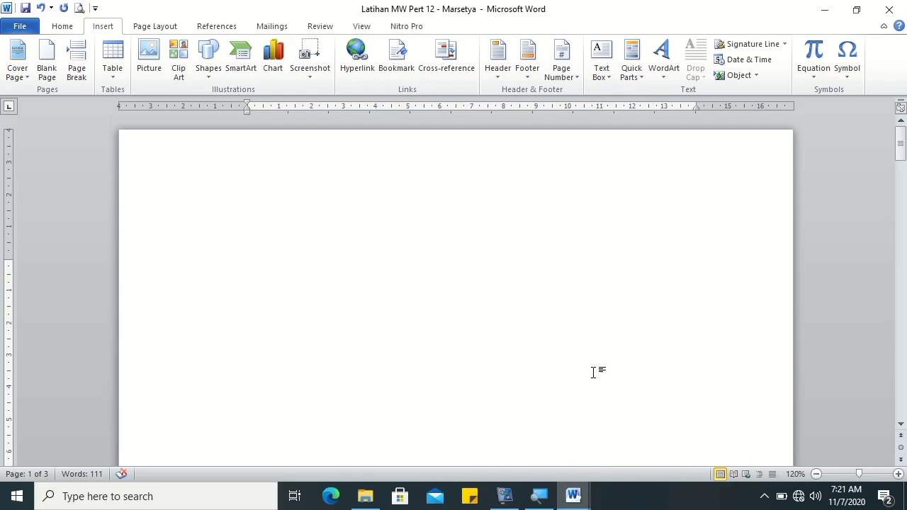
{"action": "key", "text": "alt+Tab"}
{"action": "left_click", "coordinate": [631, 243]}
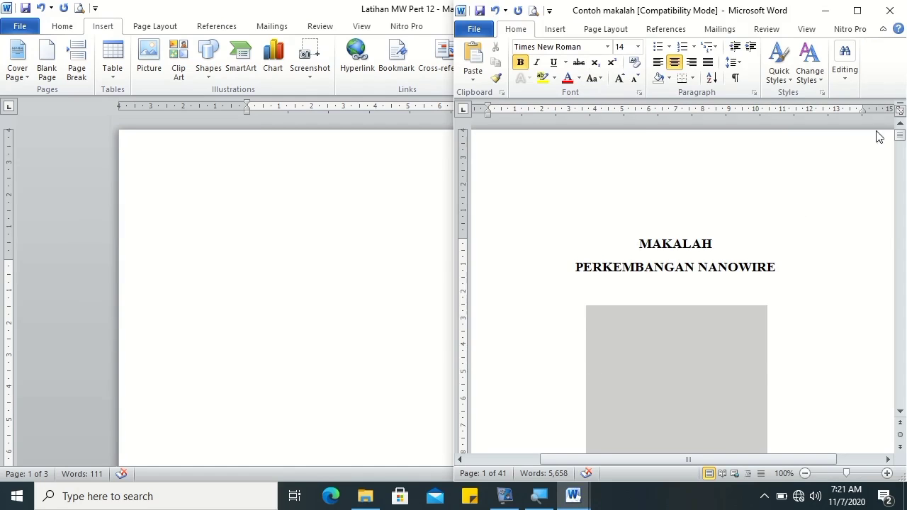
{"action": "left_click_drag", "start_coordinate": [900, 135], "coordinate": [900, 139]}
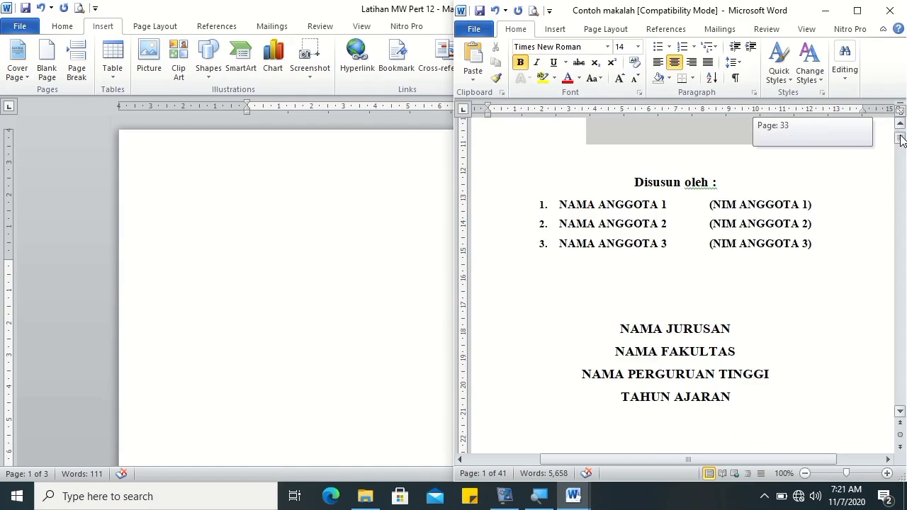
{"action": "left_click", "coordinate": [764, 411], "text": "shift"}
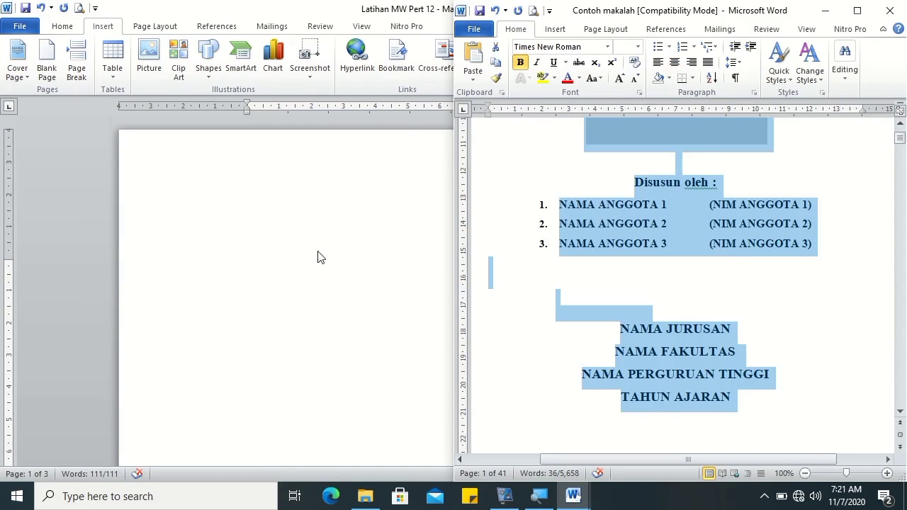
{"action": "left_click", "coordinate": [317, 257]}
{"action": "key", "text": "ctrl+v"}
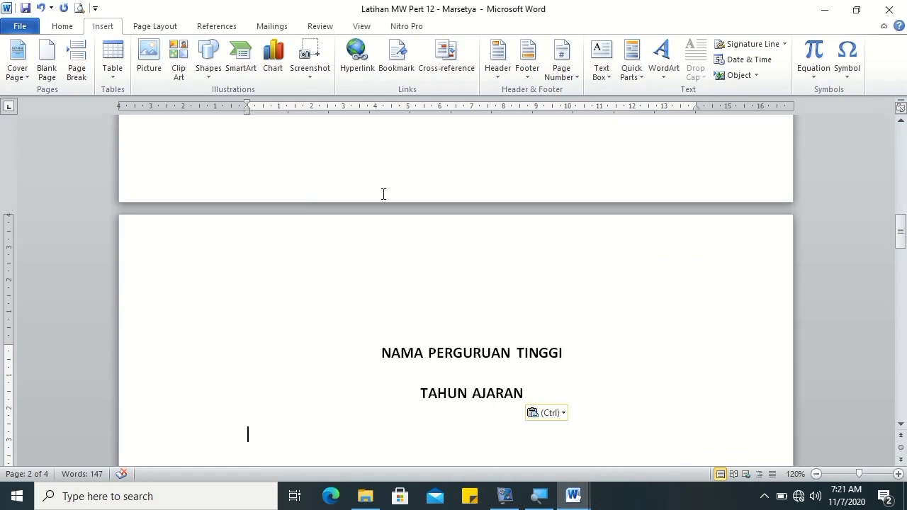
{"action": "left_click_drag", "start_coordinate": [899, 231], "coordinate": [901, 135]}
Step: Set the Normal style to Times New Roman 12 pt in automatic colour
{"action": "left_click", "coordinate": [462, 267]}
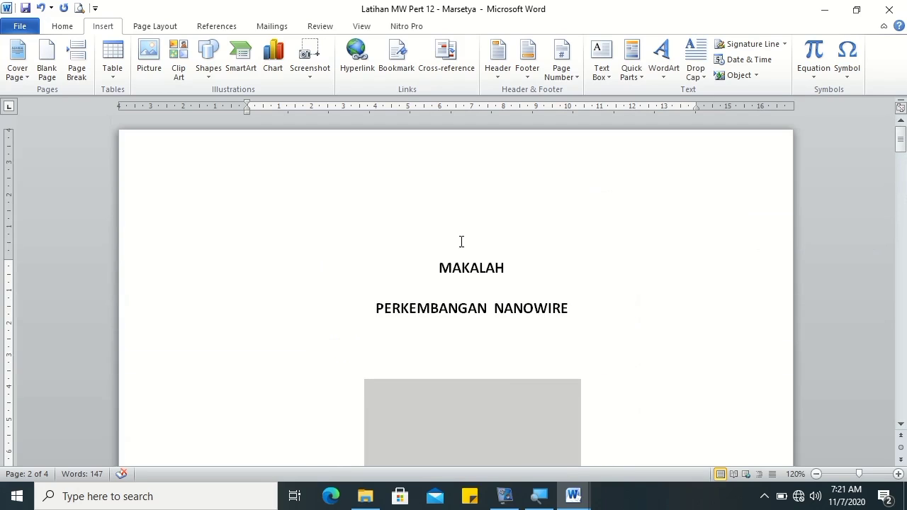
{"action": "left_click", "coordinate": [61, 26]}
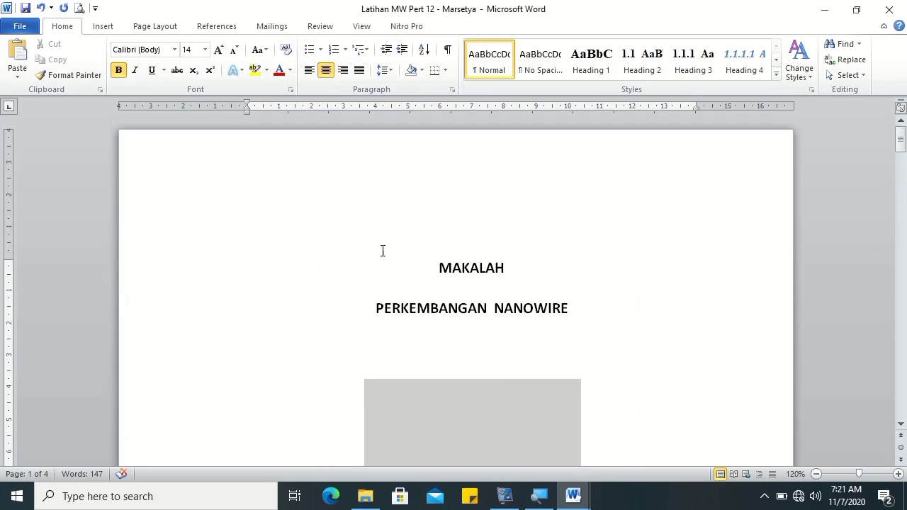
{"action": "right_click", "coordinate": [496, 71]}
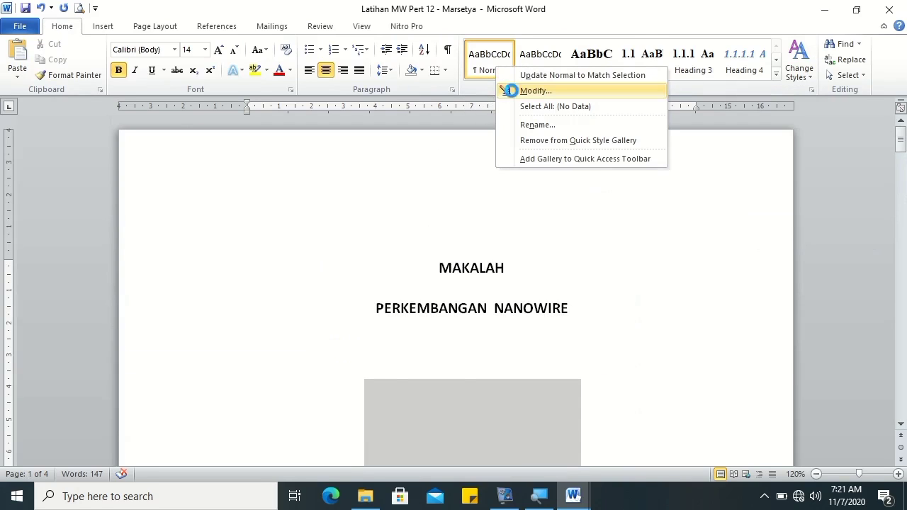
{"action": "left_click", "coordinate": [509, 146]}
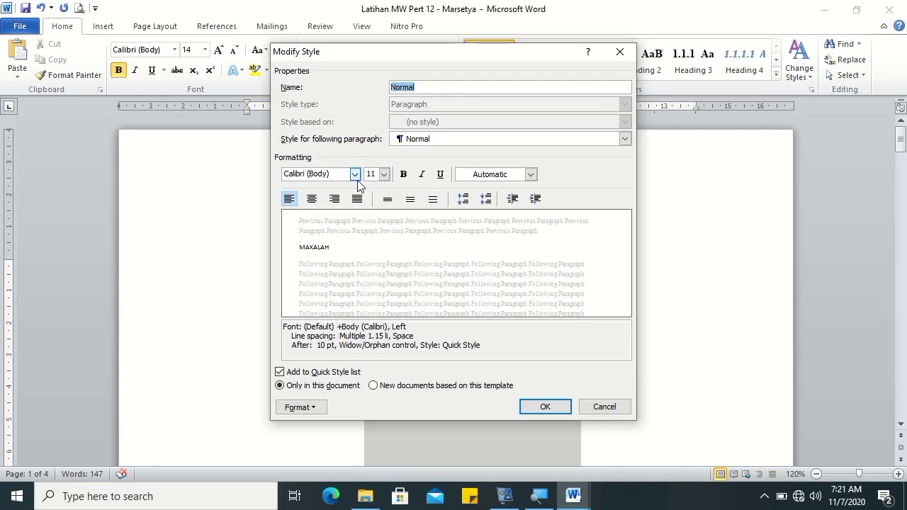
{"action": "left_click", "coordinate": [479, 178]}
{"action": "left_click", "coordinate": [479, 189]}
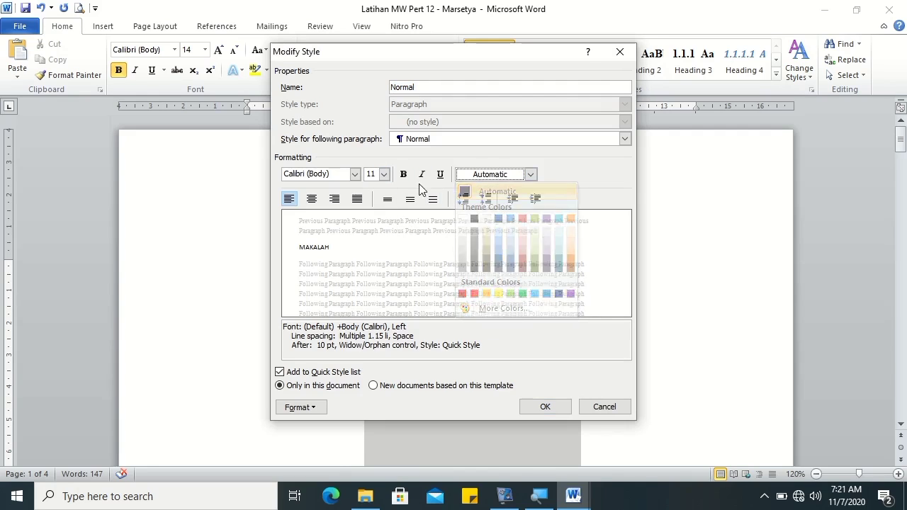
{"action": "left_click", "coordinate": [383, 175]}
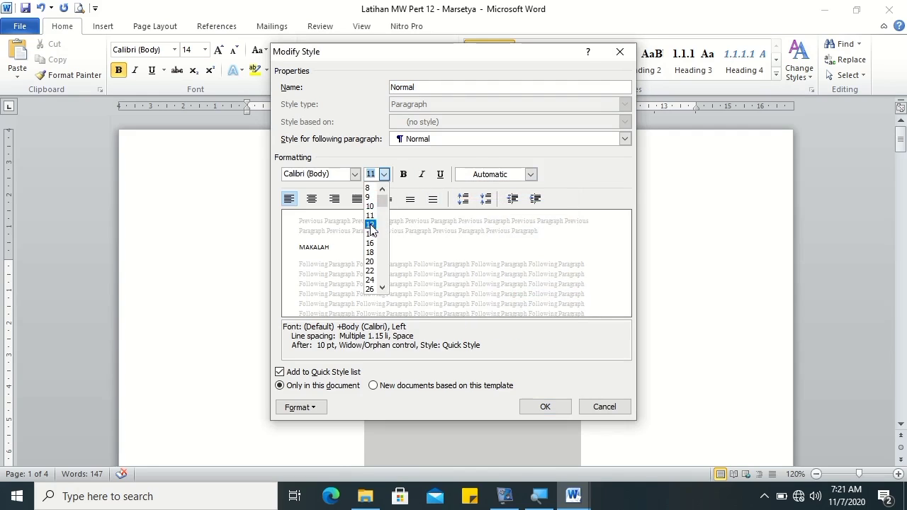
{"action": "left_click", "coordinate": [370, 225]}
{"action": "left_click", "coordinate": [340, 175]}
{"action": "left_click", "coordinate": [354, 175]}
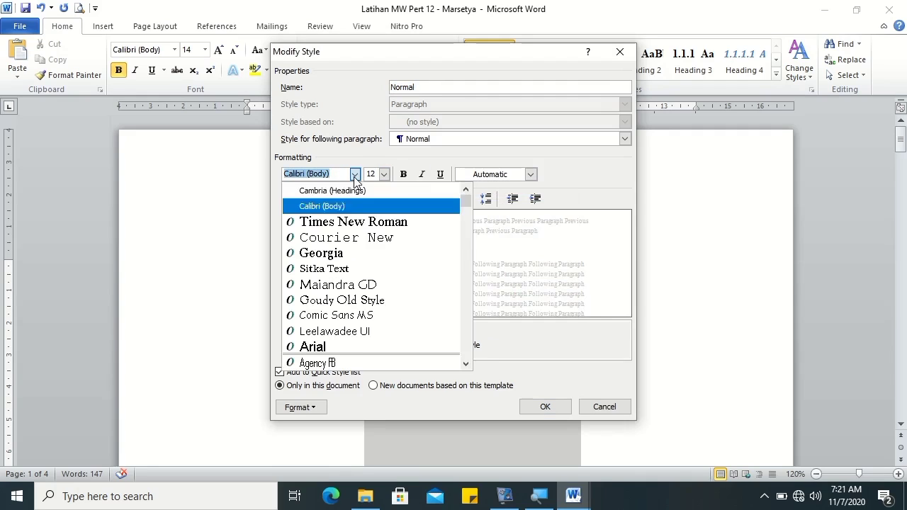
{"action": "left_click", "coordinate": [330, 214]}
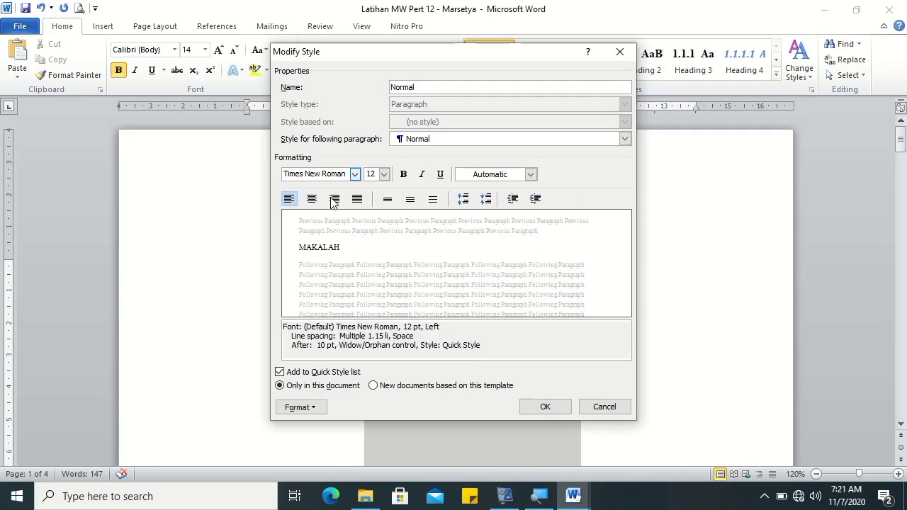
Step: Give the Normal style 0 pt space after and double line spacing, and save it
{"action": "left_click", "coordinate": [295, 408]}
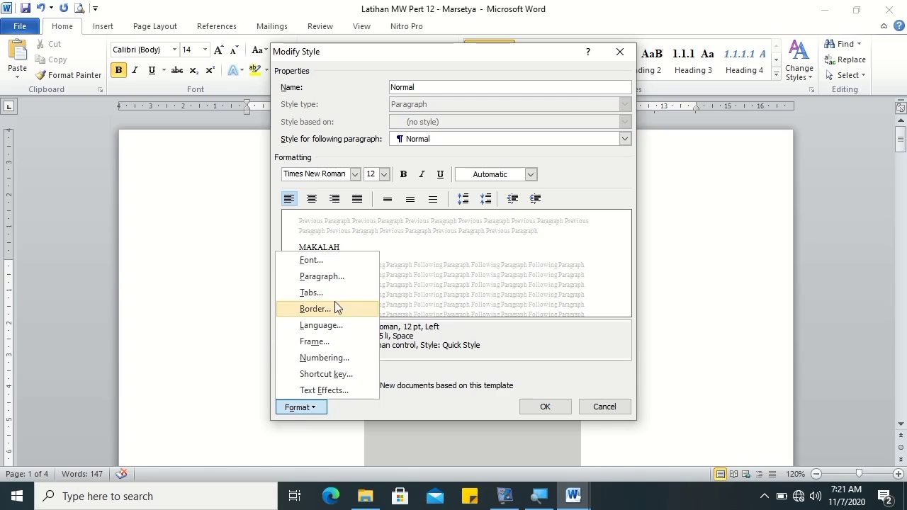
{"action": "left_click", "coordinate": [330, 278]}
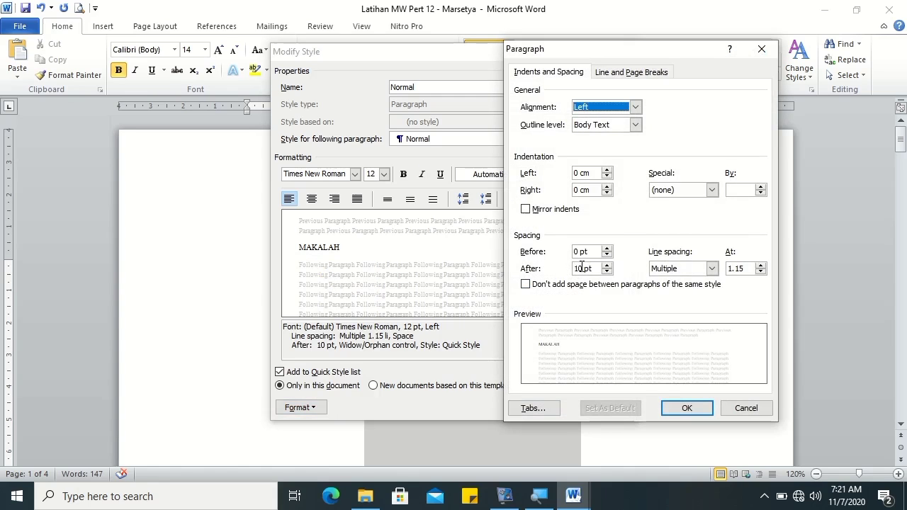
{"action": "left_click", "coordinate": [580, 268]}
{"action": "type", "text": "0"}
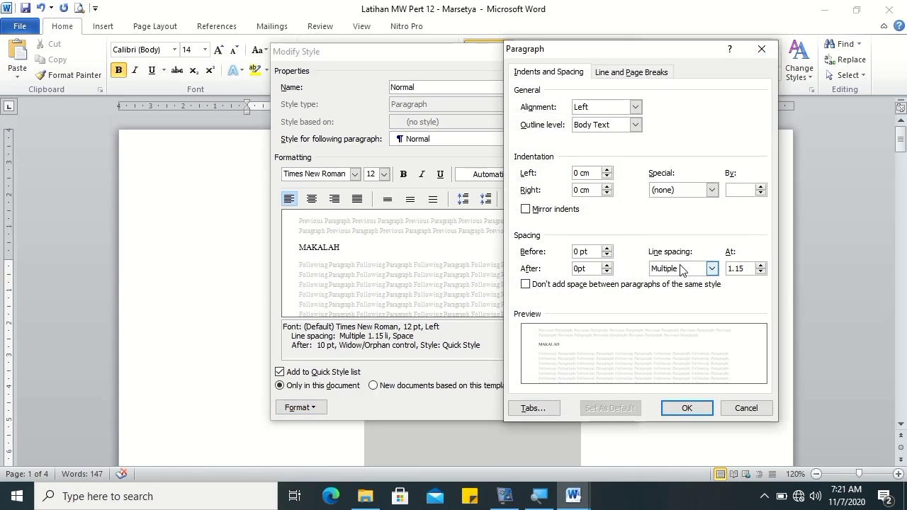
{"action": "left_click", "coordinate": [682, 269]}
{"action": "left_click", "coordinate": [682, 301]}
{"action": "left_click", "coordinate": [687, 415]}
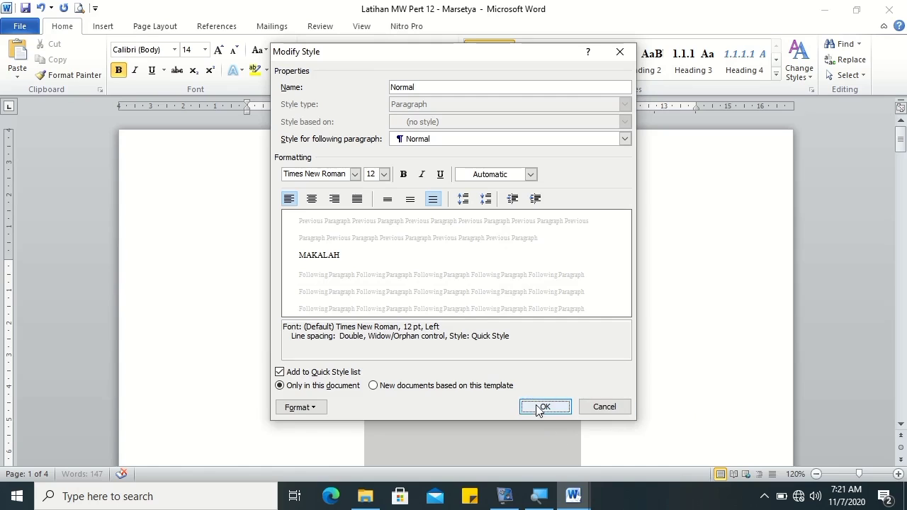
{"action": "left_click", "coordinate": [543, 407]}
{"action": "scroll", "coordinate": [581, 368], "scroll_direction": "down", "scroll_amount": 4}
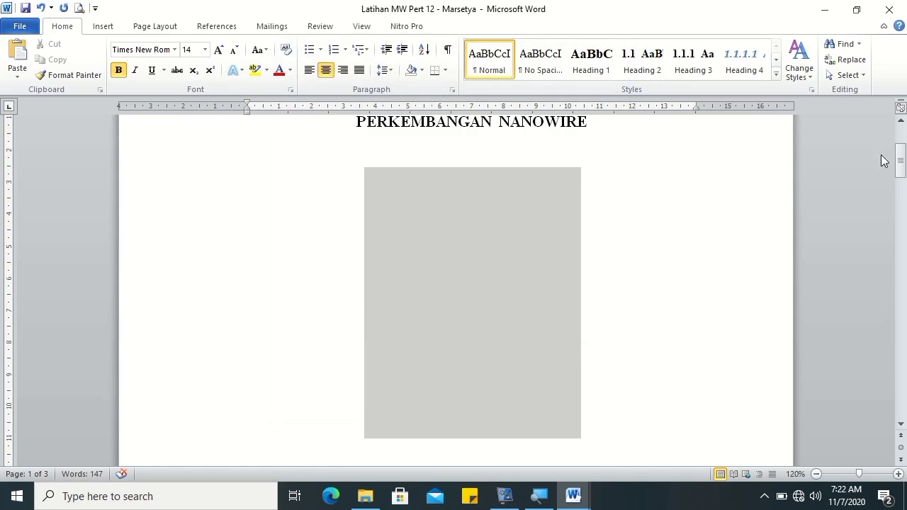
Step: Put a page break before DAFTAR ISI, then switch to the Contoh makalah window
{"action": "left_click_drag", "start_coordinate": [899, 160], "coordinate": [901, 220]}
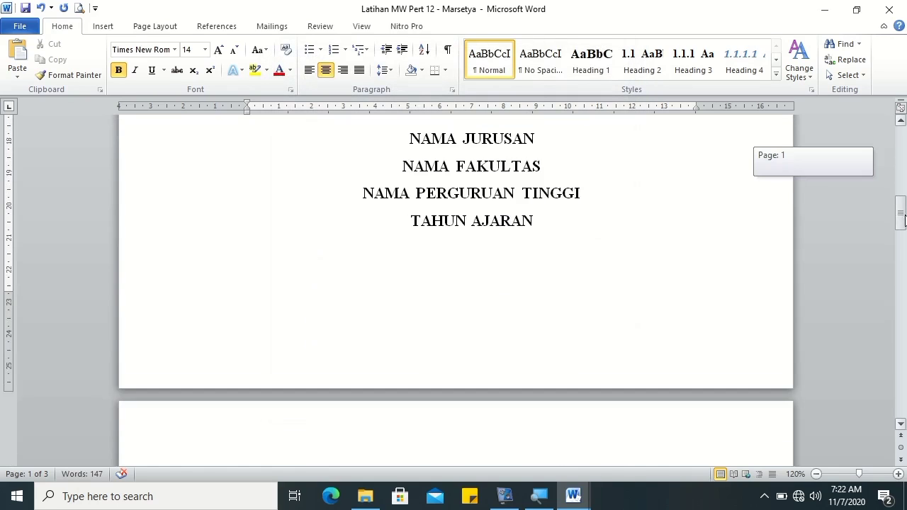
{"action": "left_click_drag", "start_coordinate": [900, 220], "coordinate": [900, 244]}
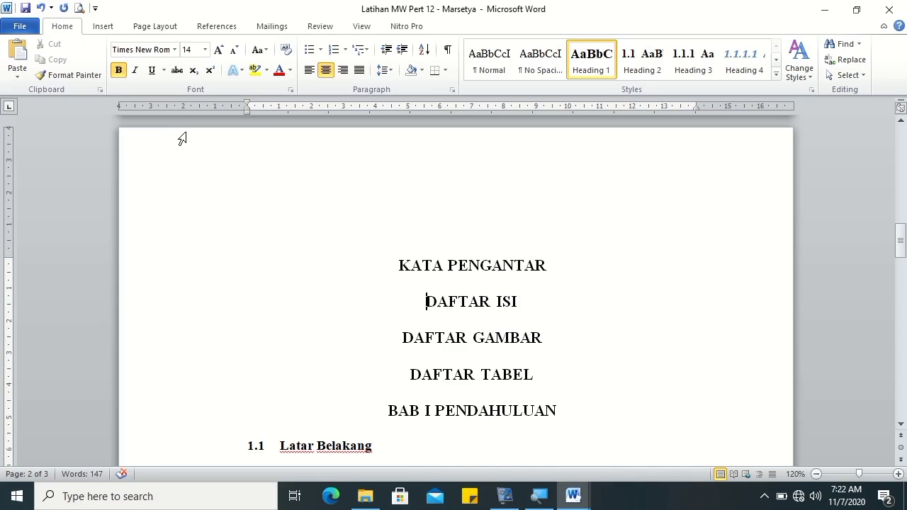
{"action": "key", "text": "ctrl+Return"}
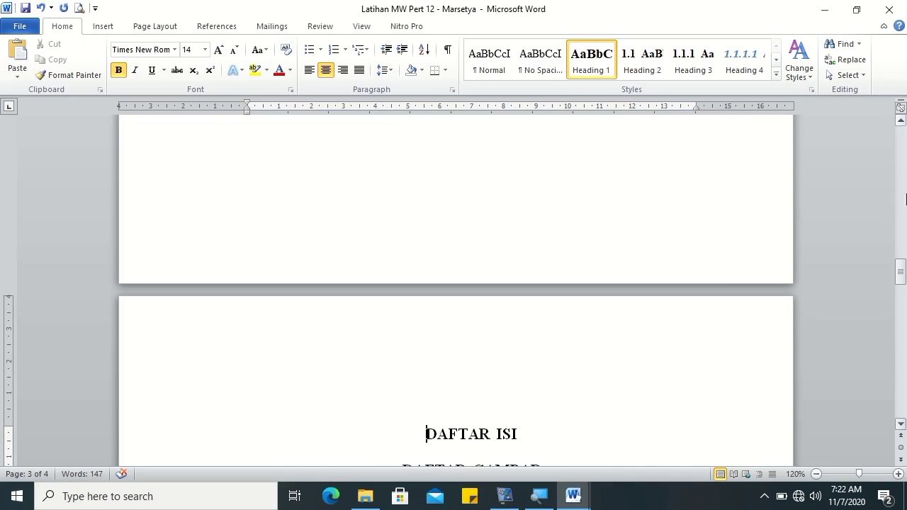
{"action": "left_click_drag", "start_coordinate": [899, 282], "coordinate": [900, 224]}
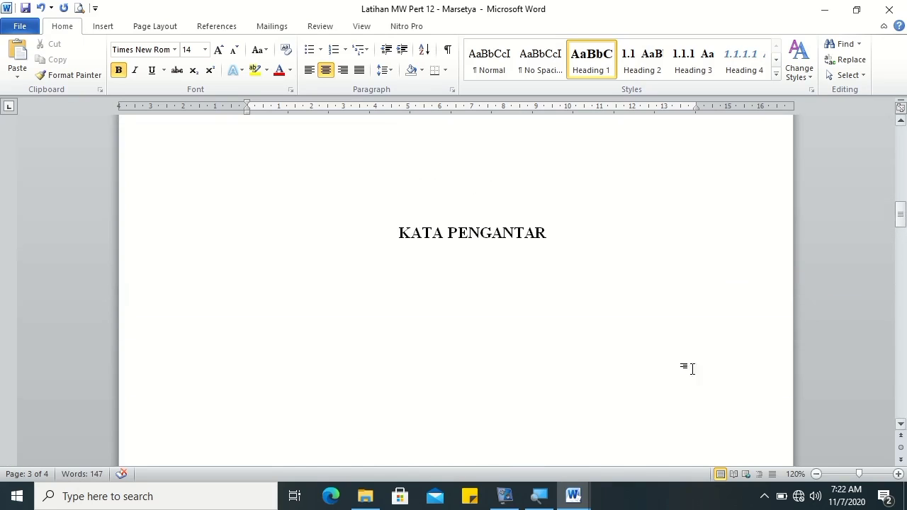
{"action": "key", "text": "alt+Tab"}
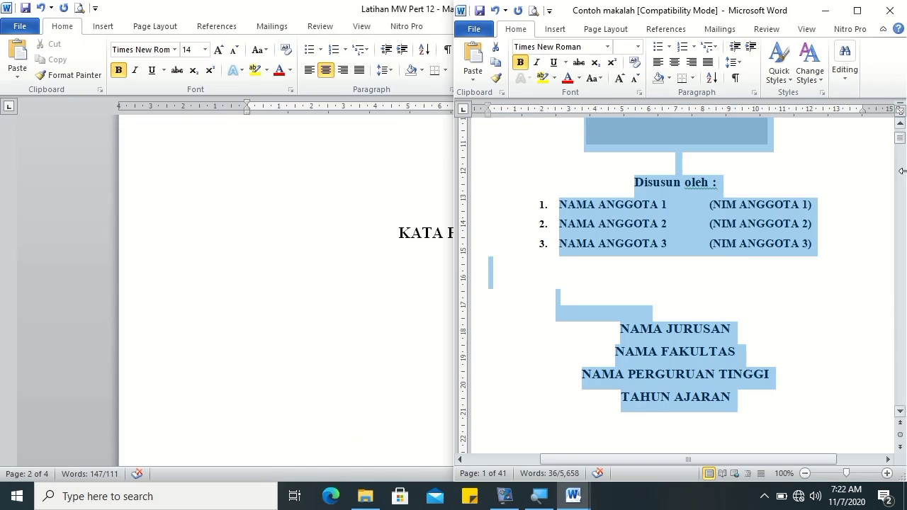
Step: Copy the sample's foreword body through Penulis and paste it below the KATA PENGANTAR heading
{"action": "left_click_drag", "start_coordinate": [904, 147], "coordinate": [902, 153]}
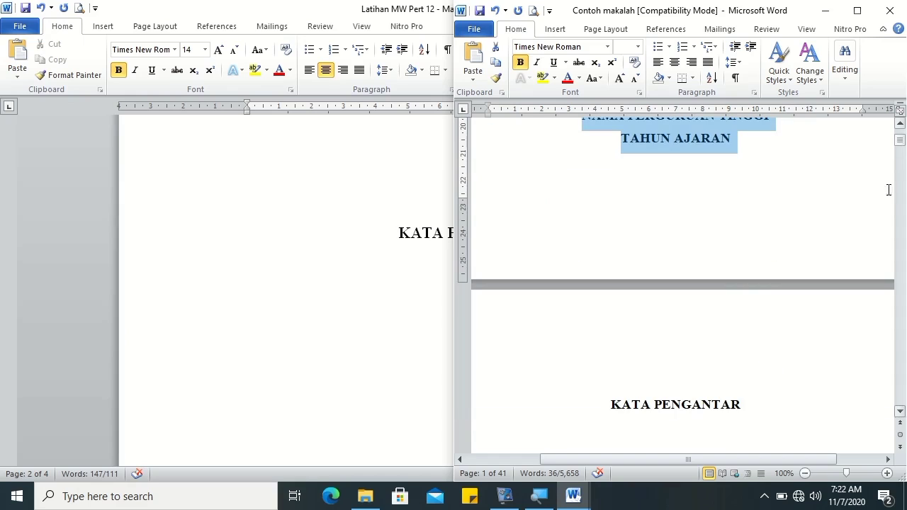
{"action": "left_click", "coordinate": [900, 410]}
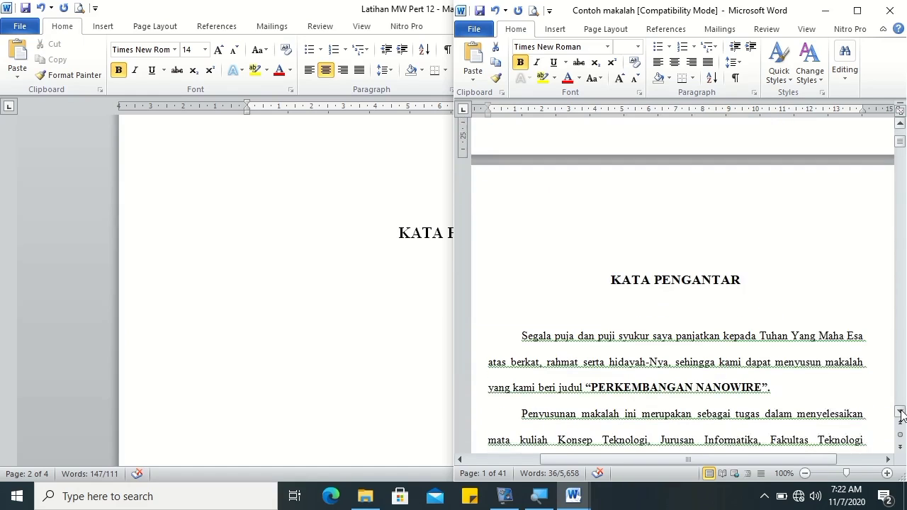
{"action": "left_click", "coordinate": [516, 238]}
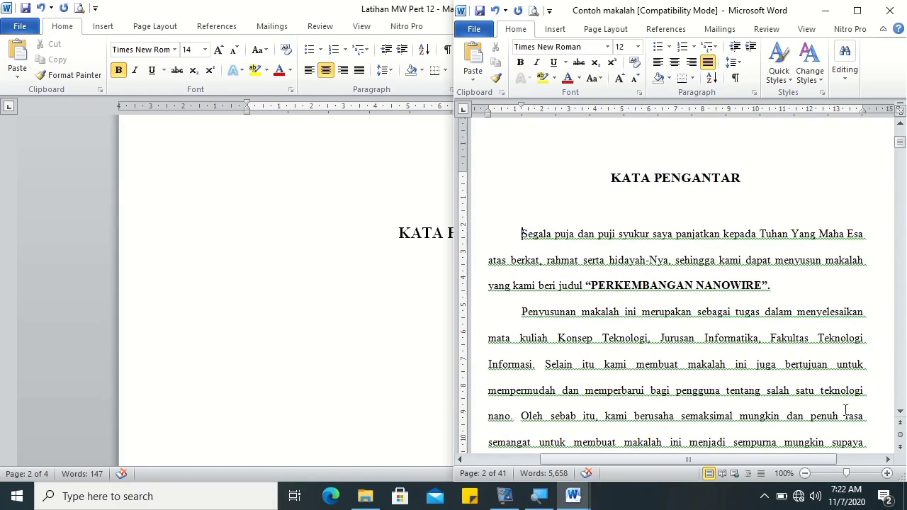
{"action": "left_click", "coordinate": [900, 411]}
{"action": "scroll", "coordinate": [903, 414], "scroll_direction": "down", "scroll_amount": 7}
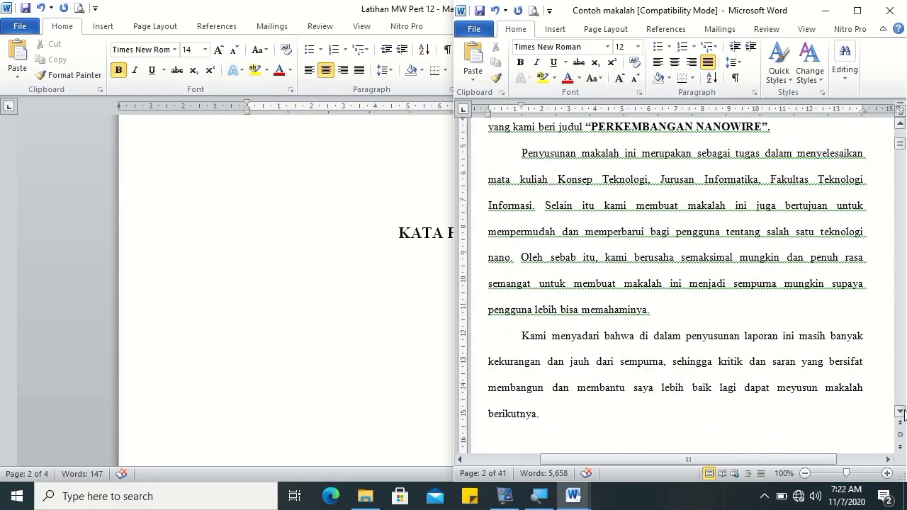
{"action": "left_click", "coordinate": [866, 345], "text": "shift"}
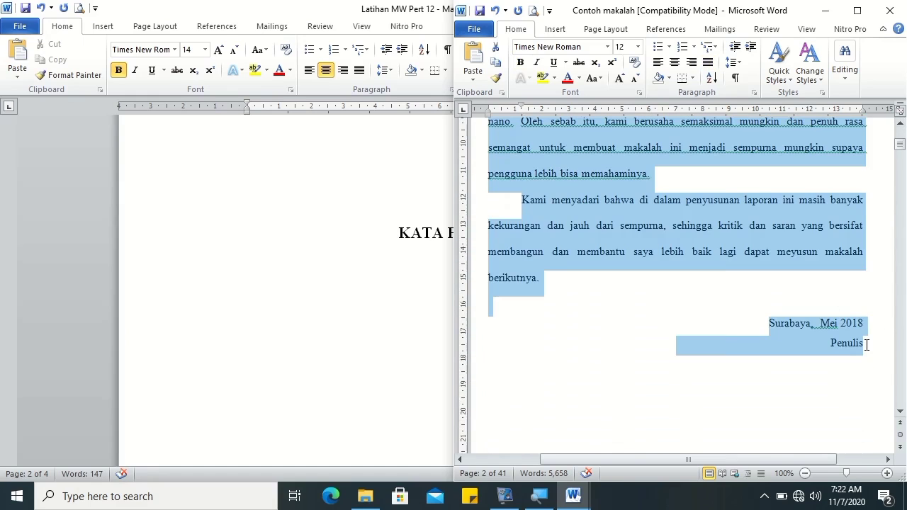
{"action": "left_click", "coordinate": [395, 283]}
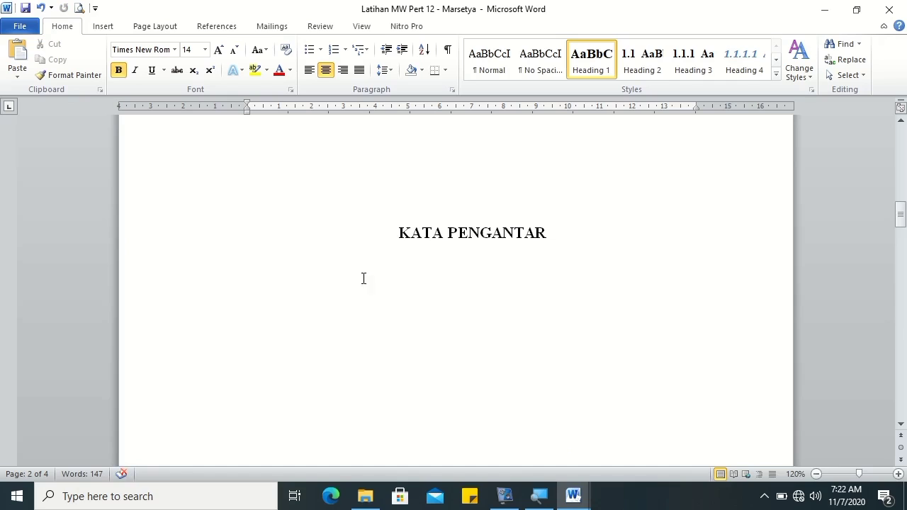
{"action": "left_click", "coordinate": [583, 233]}
{"action": "key", "text": "Return"}
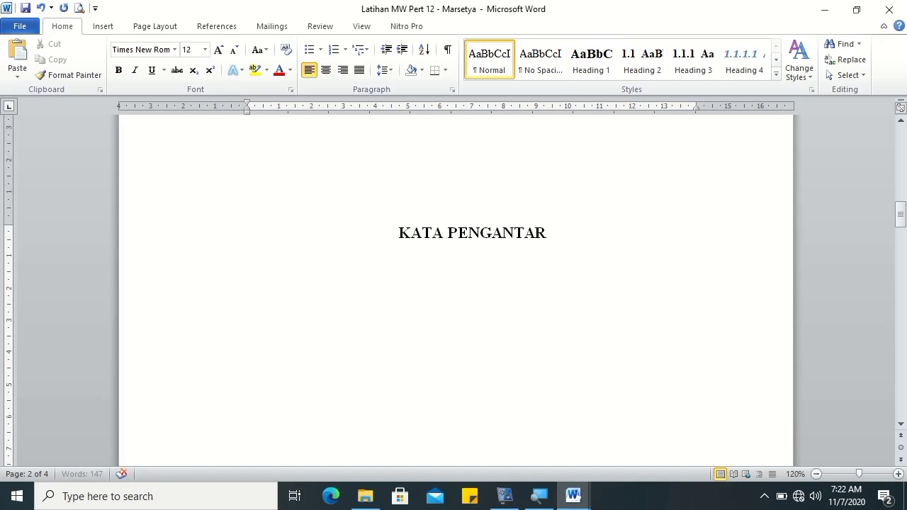
{"action": "key", "text": "ctrl+v"}
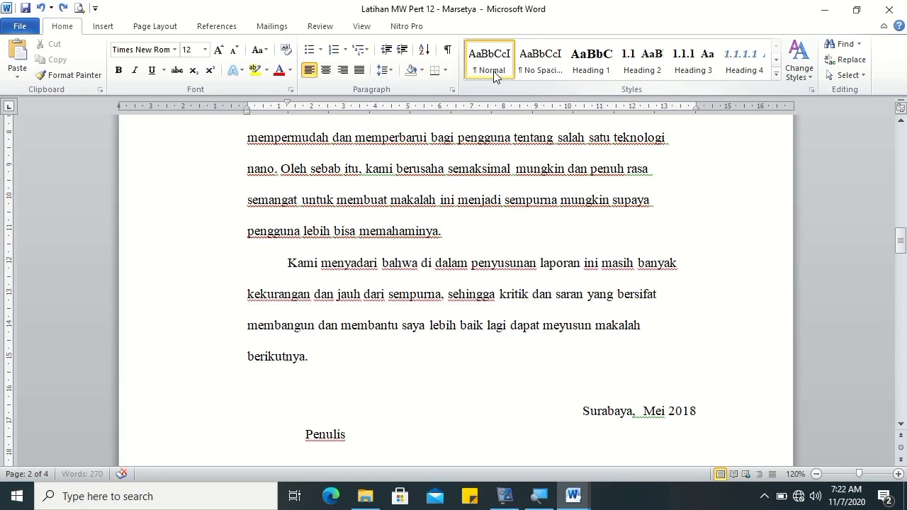
Step: Apply the Normal style to the Kata Pengantar text and change Normal to justified
{"action": "left_click_drag", "start_coordinate": [901, 240], "coordinate": [901, 221]}
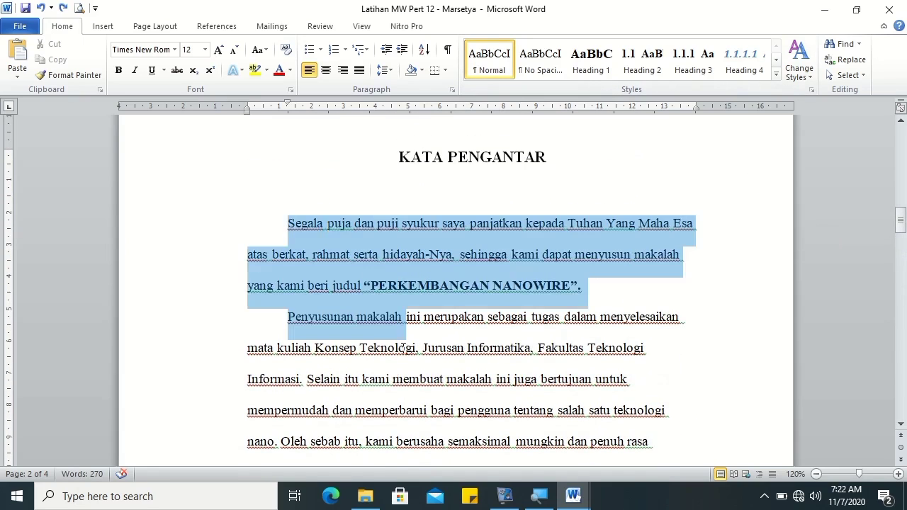
{"action": "left_click_drag", "start_coordinate": [286, 224], "coordinate": [573, 344]}
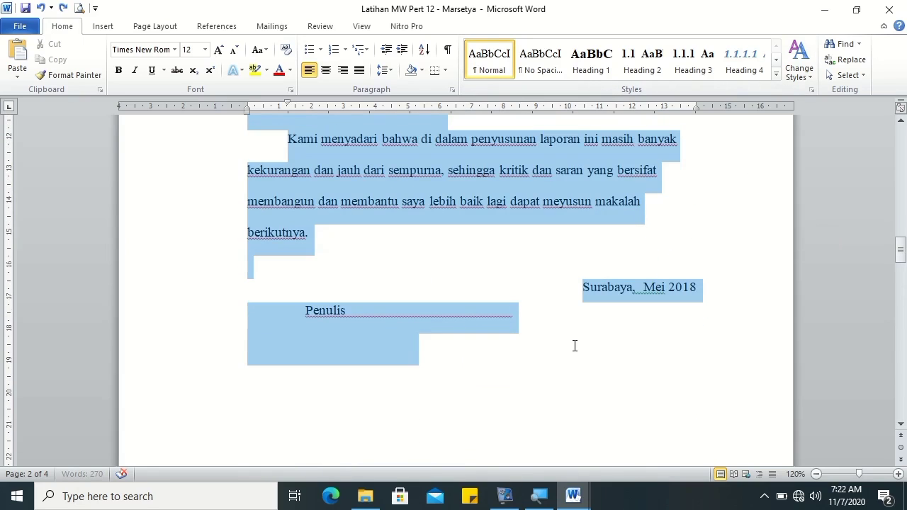
{"action": "left_click", "coordinate": [486, 63]}
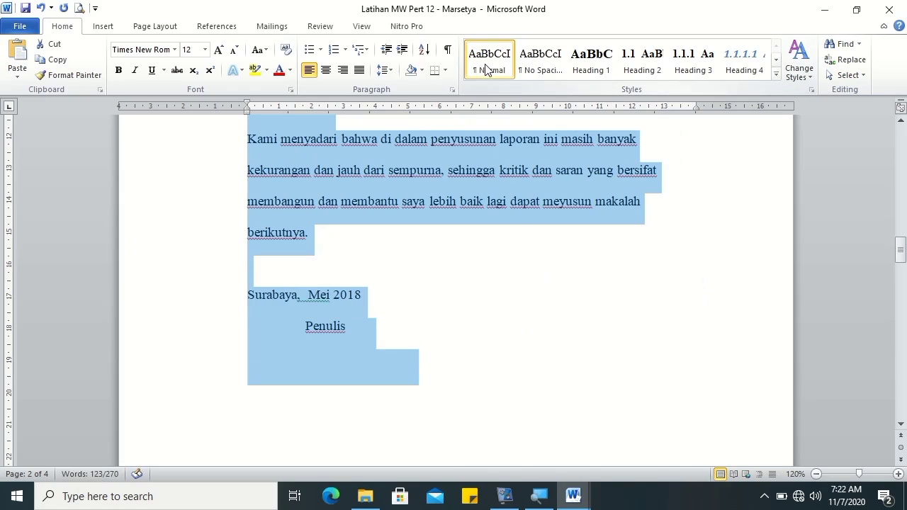
{"action": "right_click", "coordinate": [486, 67]}
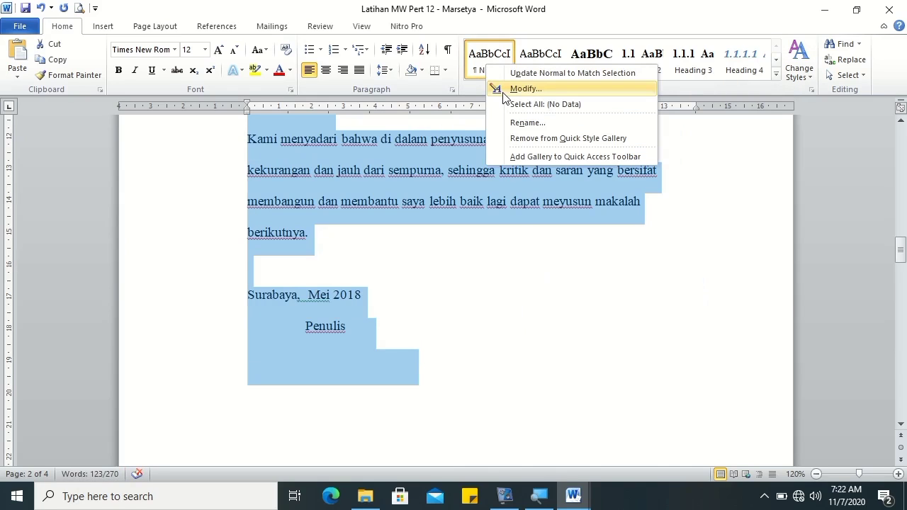
{"action": "left_click", "coordinate": [506, 92]}
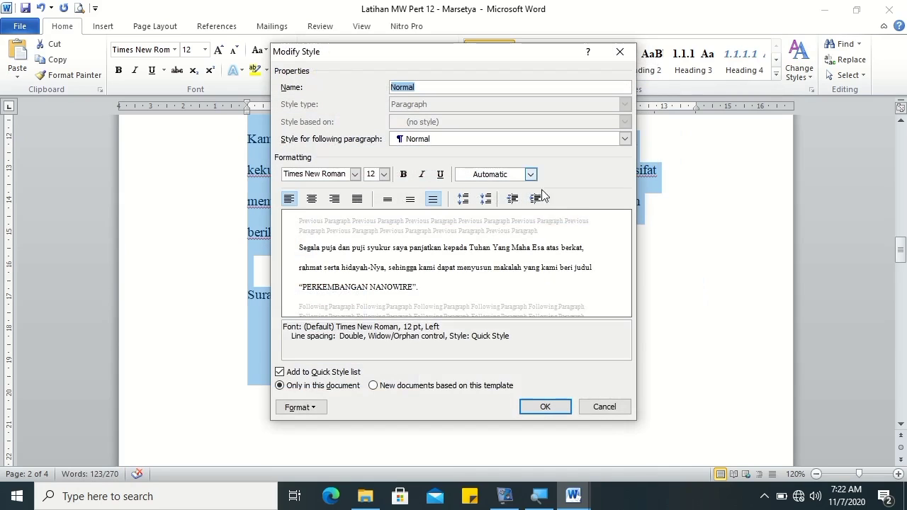
{"action": "left_click", "coordinate": [357, 198]}
{"action": "left_click", "coordinate": [558, 406]}
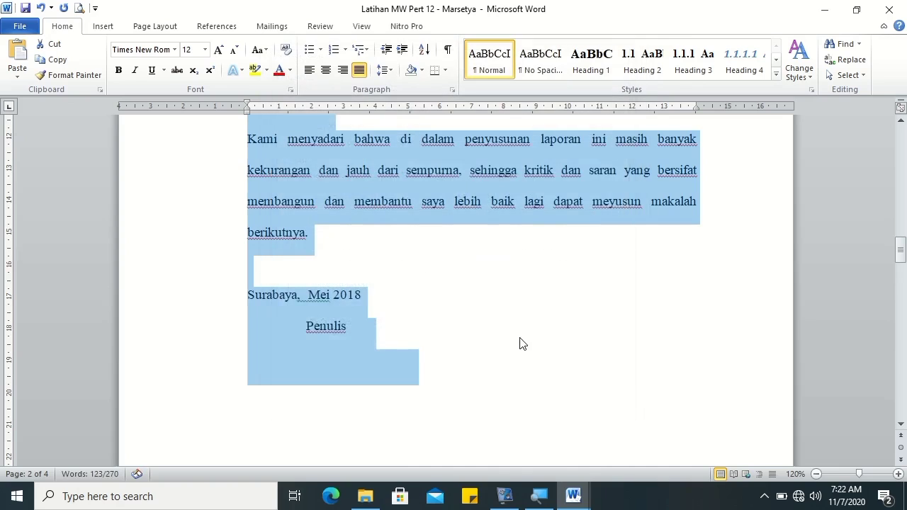
Step: Right-align the Surabaya, Mei 2018 and Penulis lines
{"action": "left_click", "coordinate": [370, 324]}
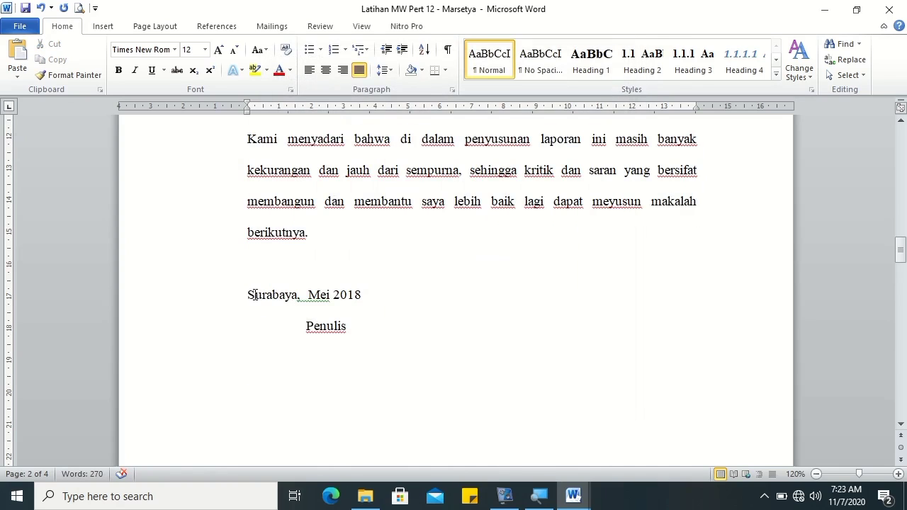
{"action": "key", "text": "ctrl+r"}
{"action": "left_click", "coordinate": [306, 326]}
{"action": "key", "text": "ctrl+r"}
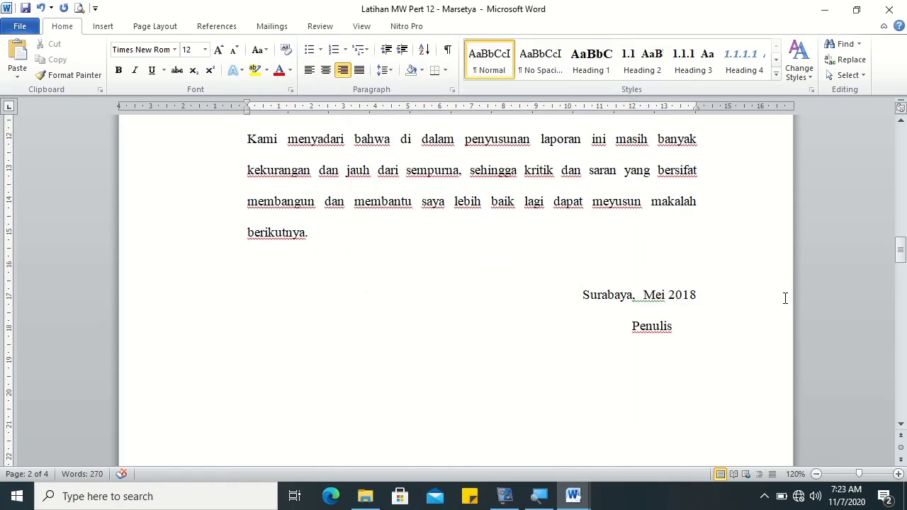
{"action": "mouse_move", "coordinate": [900, 250]}
{"action": "left_mouse_down"}
{"action": "mouse_move", "coordinate": [900, 144]}
{"action": "mouse_move", "coordinate": [900, 241]}
{"action": "left_mouse_up"}
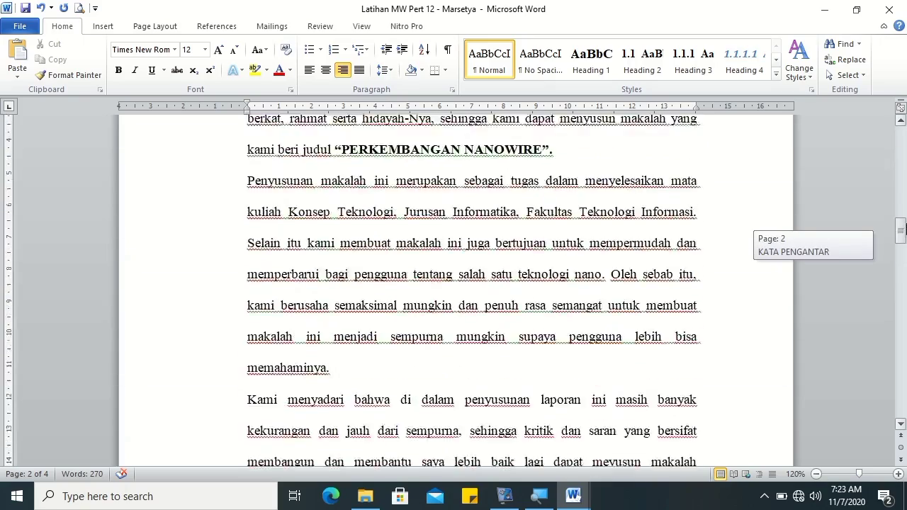
{"action": "left_click_drag", "start_coordinate": [899, 241], "coordinate": [899, 221]}
Step: Add first-line indents to the Kata Pengantar paragraphs, from Segala through Kami, with the ruler marker
{"action": "left_click", "coordinate": [245, 223]}
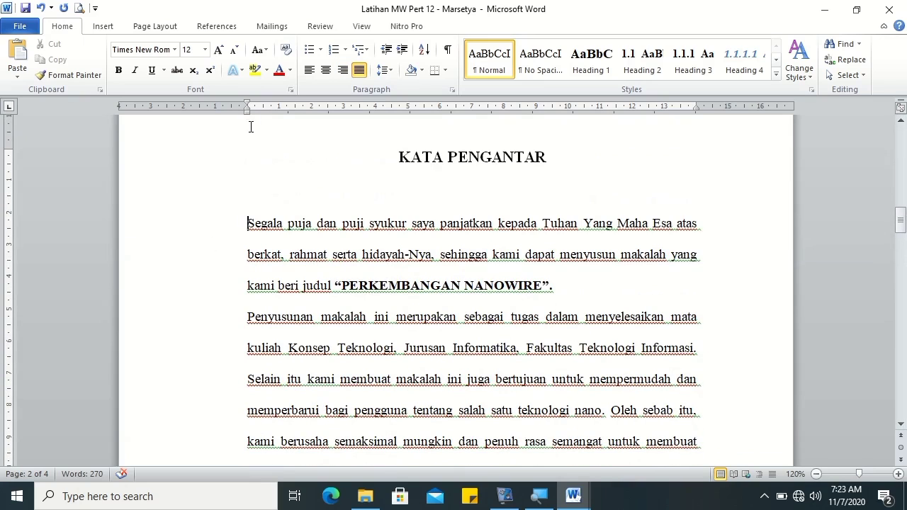
{"action": "left_click_drag", "start_coordinate": [246, 103], "coordinate": [279, 113]}
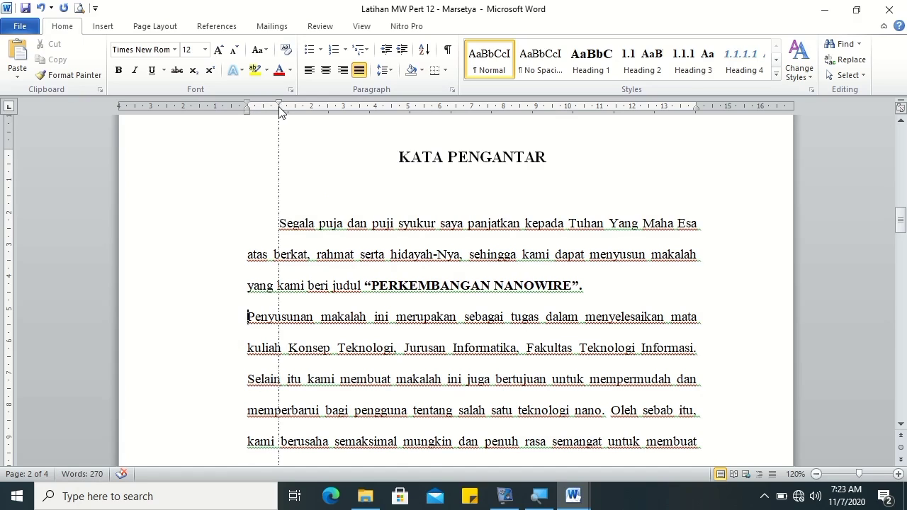
{"action": "left_click_drag", "start_coordinate": [273, 109], "coordinate": [278, 109]}
{"action": "left_click_drag", "start_coordinate": [900, 218], "coordinate": [900, 233]}
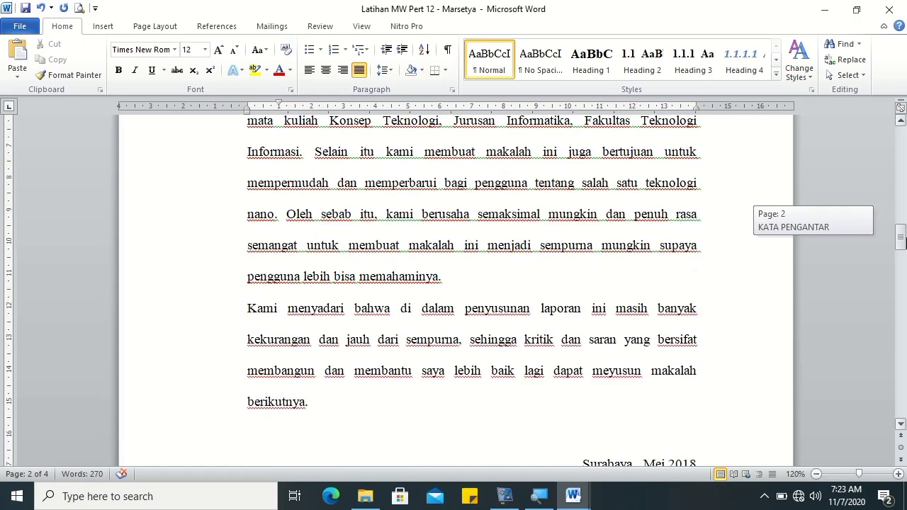
{"action": "left_click", "coordinate": [243, 308]}
{"action": "left_click_drag", "start_coordinate": [247, 105], "coordinate": [279, 107]}
{"action": "left_click_drag", "start_coordinate": [901, 241], "coordinate": [902, 294]}
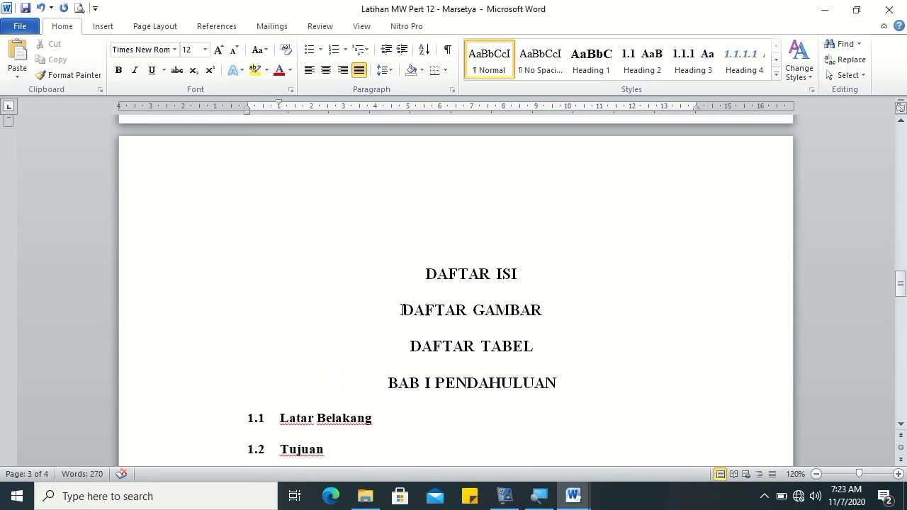
Step: Insert page breaks before DAFTAR GAMBAR, DAFTAR TABEL and BAB I PENDAHULUAN
{"action": "left_click", "coordinate": [401, 312]}
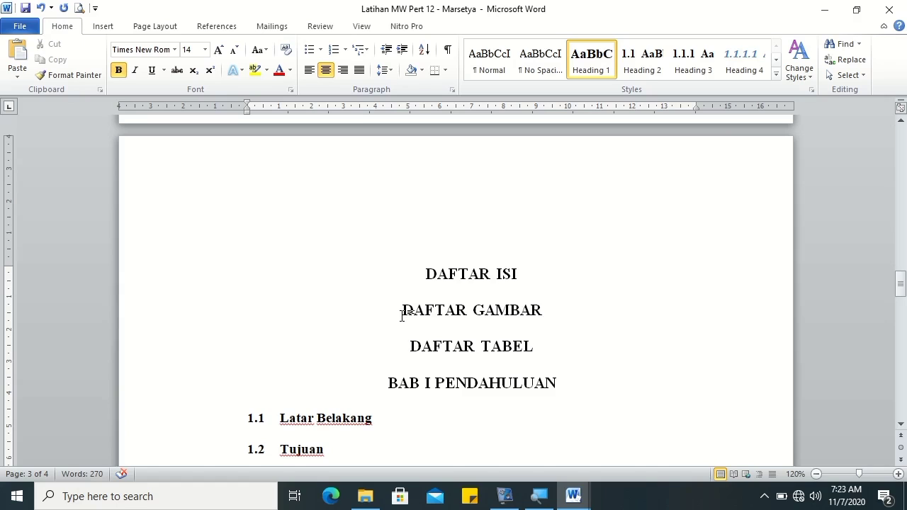
{"action": "key", "text": "ctrl+Return"}
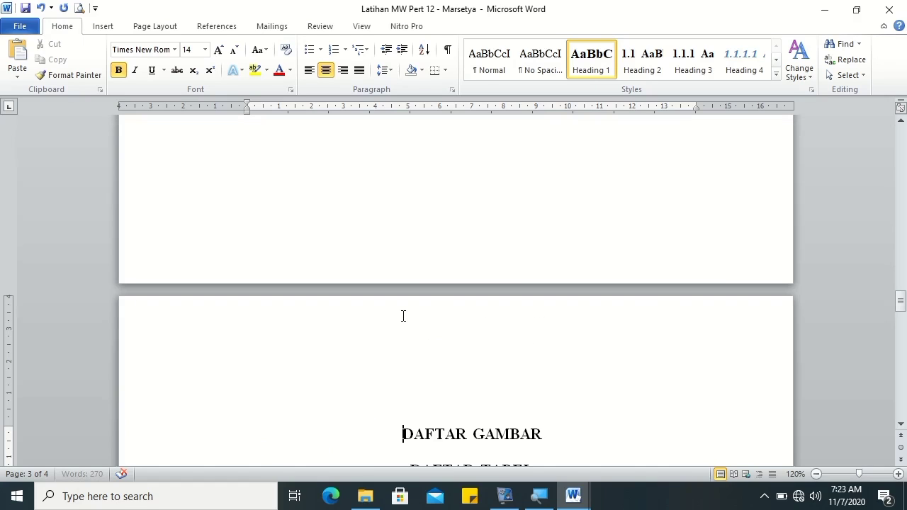
{"action": "left_click_drag", "start_coordinate": [900, 300], "coordinate": [899, 311]}
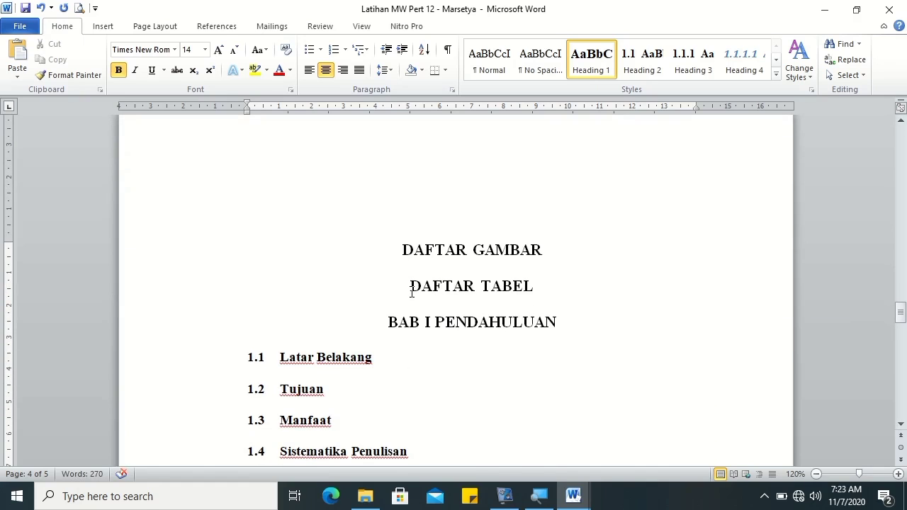
{"action": "left_click", "coordinate": [411, 291]}
{"action": "key", "text": "ctrl+Return"}
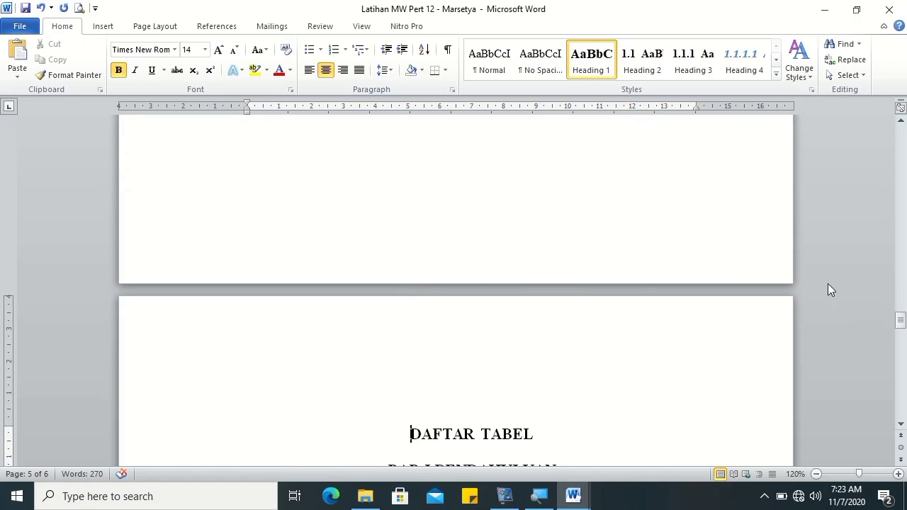
{"action": "left_click_drag", "start_coordinate": [900, 320], "coordinate": [900, 327]}
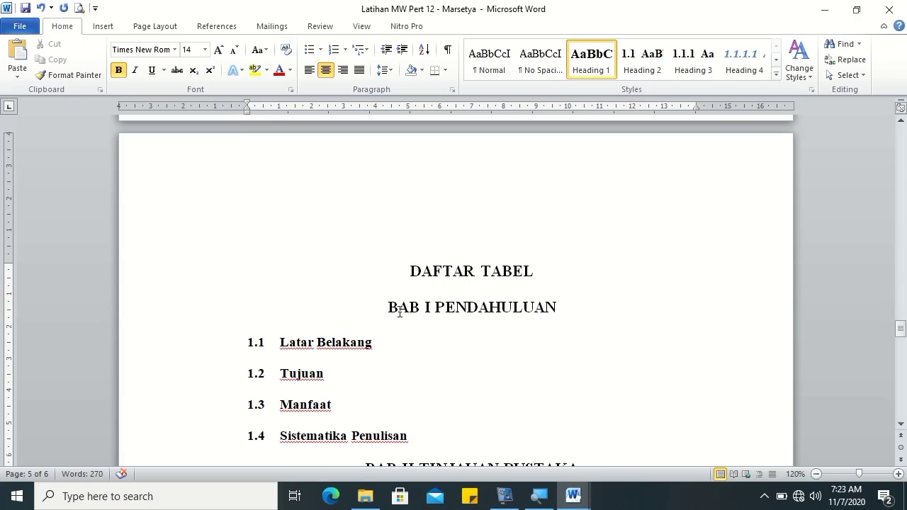
{"action": "left_click", "coordinate": [389, 307]}
{"action": "key", "text": "ctrl+Return"}
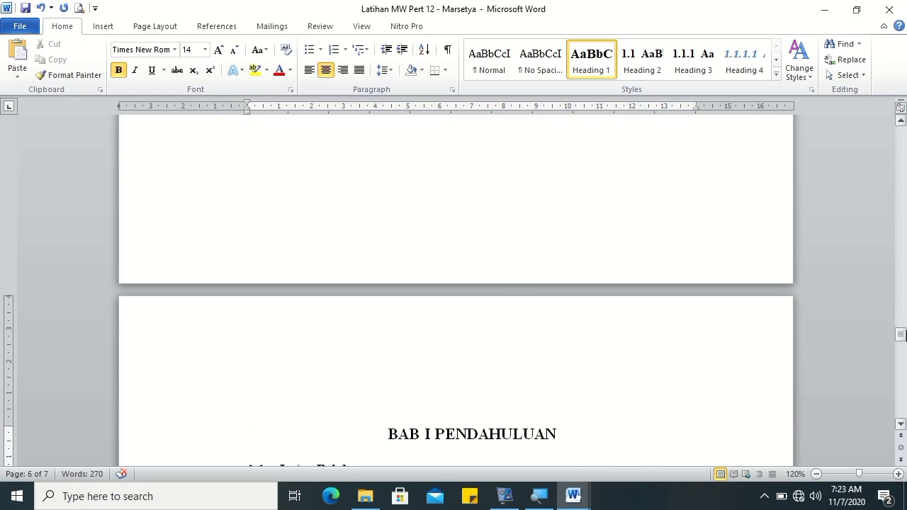
{"action": "left_click_drag", "start_coordinate": [899, 333], "coordinate": [900, 342]}
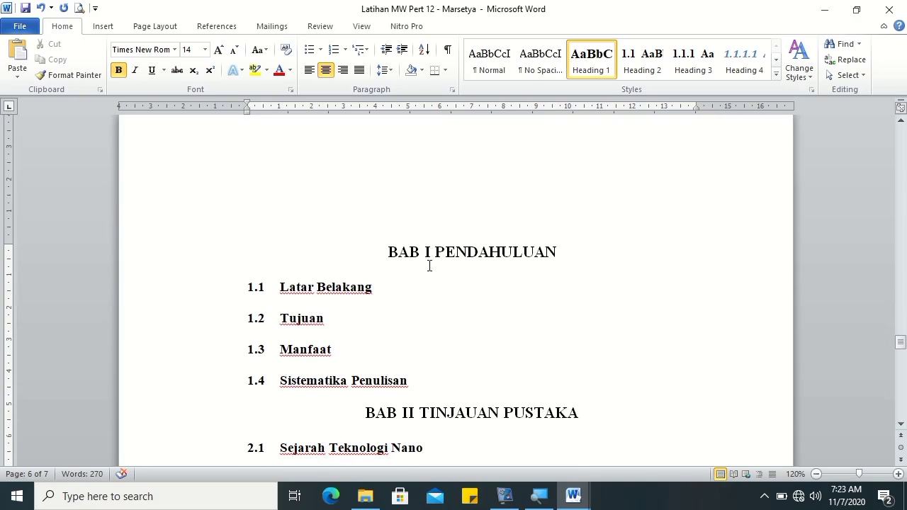
Step: Put PENDAHULUAN on its own line under BAB I and push 1.2 Tujuan to the next page
{"action": "left_click", "coordinate": [438, 246]}
{"action": "key", "text": "Return"}
{"action": "left_click", "coordinate": [544, 278]}
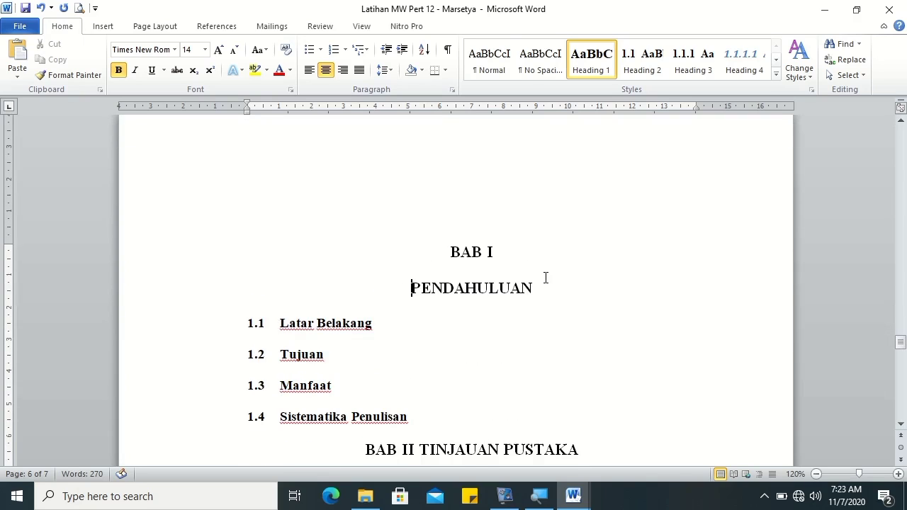
{"action": "key", "text": "ctrl+Return"}
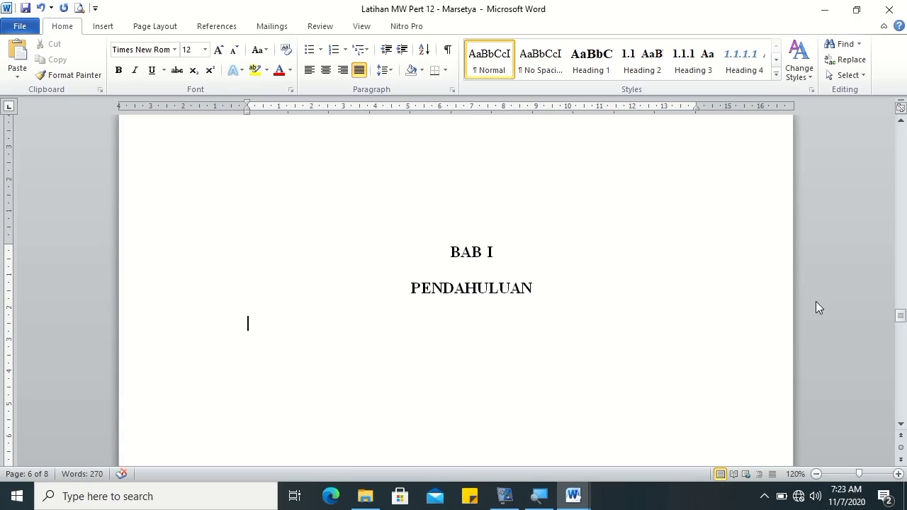
{"action": "left_click_drag", "start_coordinate": [902, 307], "coordinate": [901, 351]}
{"action": "left_click", "coordinate": [417, 291]}
{"action": "key", "text": "ctrl+Return"}
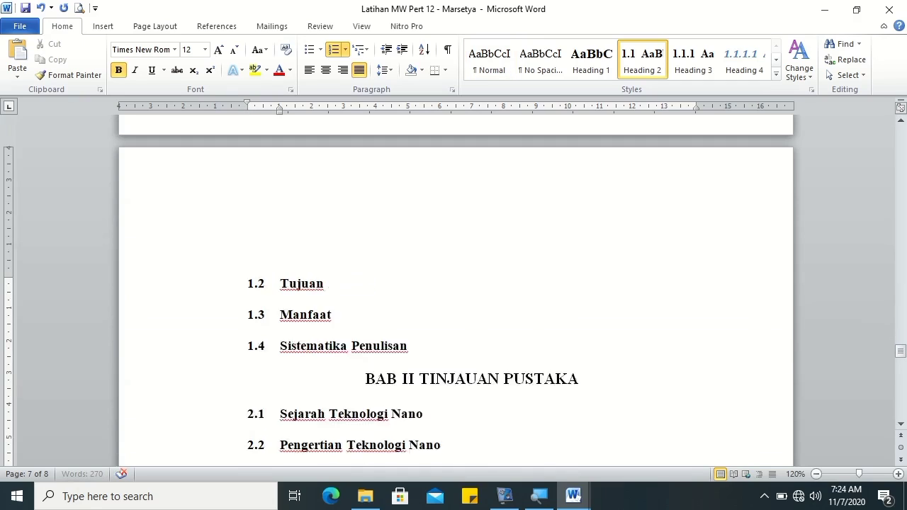
Step: Paste the sample's Latar Belakang body text under heading 1.1
{"action": "key", "text": "alt+Tab"}
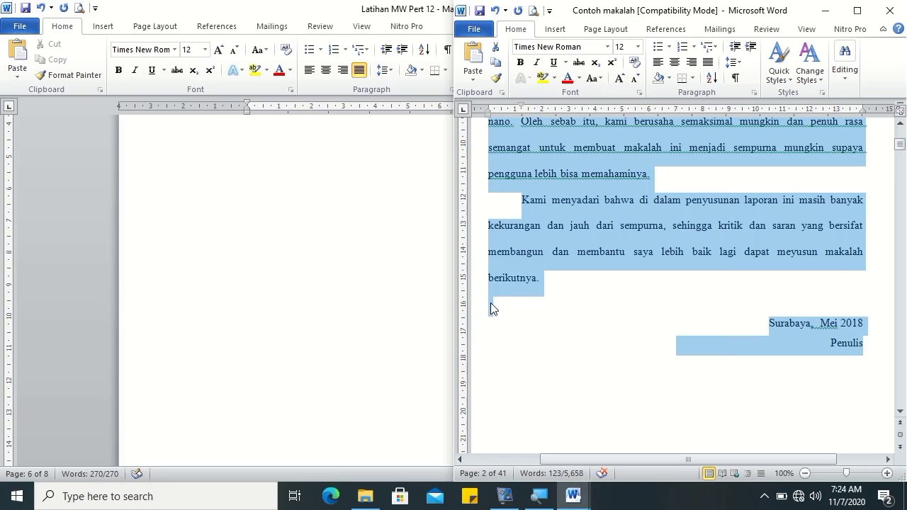
{"action": "left_click_drag", "start_coordinate": [902, 145], "coordinate": [903, 182]}
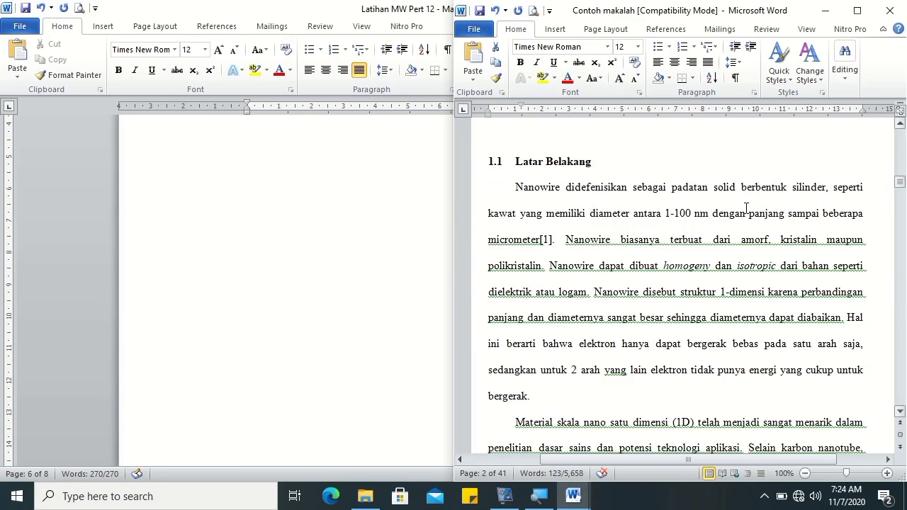
{"action": "left_click", "coordinate": [501, 189]}
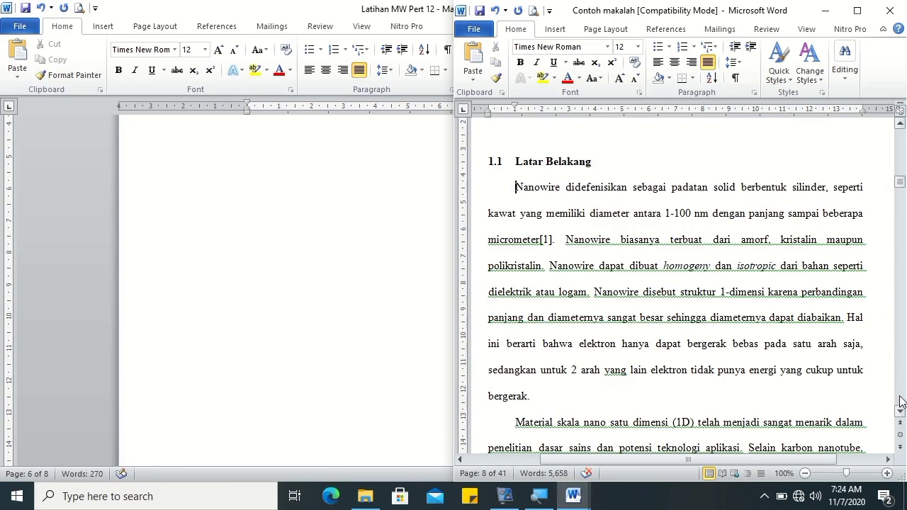
{"action": "scroll", "coordinate": [901, 398], "scroll_direction": "down", "scroll_amount": 5}
{"action": "scroll", "coordinate": [773, 321], "scroll_direction": "down", "scroll_amount": 5}
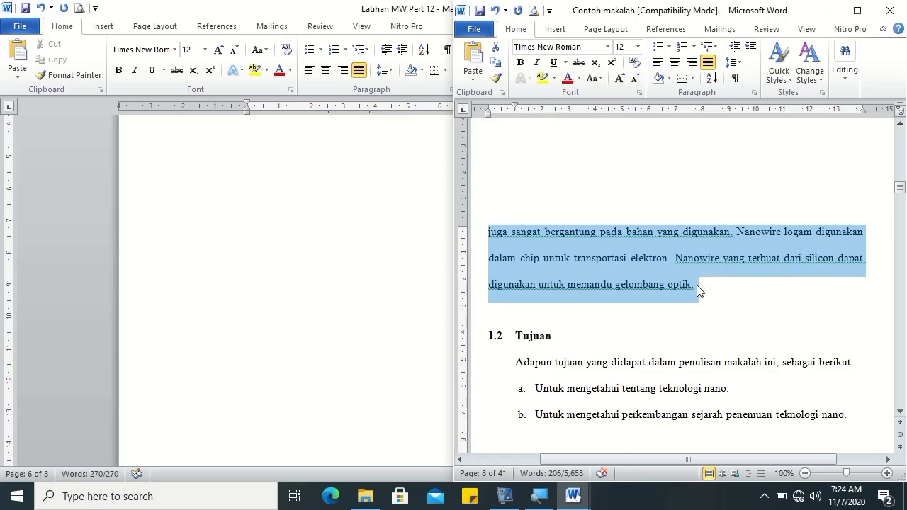
{"action": "key", "text": "alt+Tab"}
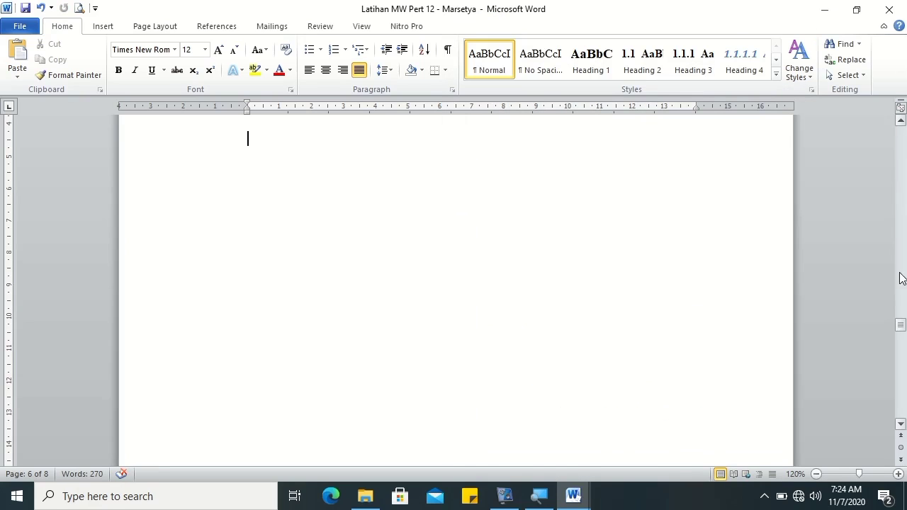
{"action": "left_click", "coordinate": [901, 324]}
{"action": "left_click_drag", "start_coordinate": [901, 324], "coordinate": [901, 318]}
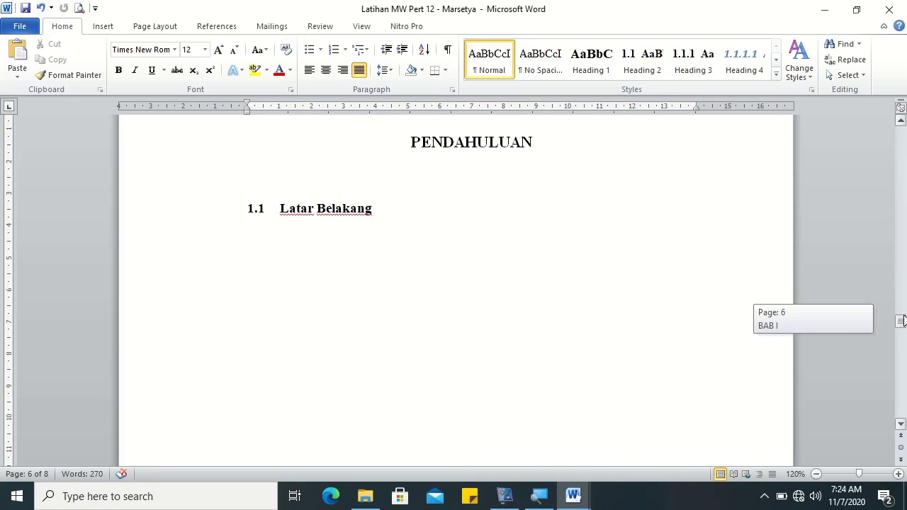
{"action": "key", "text": "ctrl+v"}
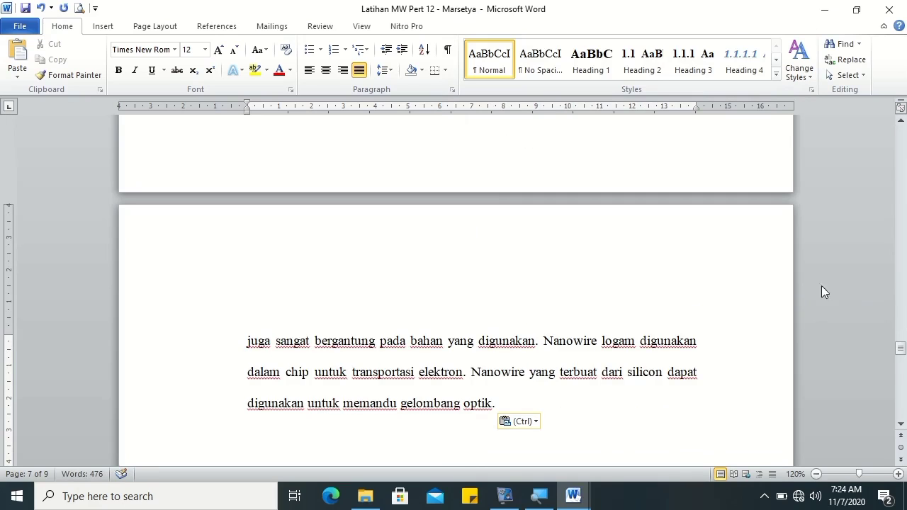
Step: Copy the Tujuan paragraph and its lettered list from the sample under heading 1.2
{"action": "mouse_move", "coordinate": [902, 348]}
{"action": "left_mouse_down"}
{"action": "mouse_move", "coordinate": [903, 303]}
{"action": "mouse_move", "coordinate": [903, 353]}
{"action": "left_mouse_up"}
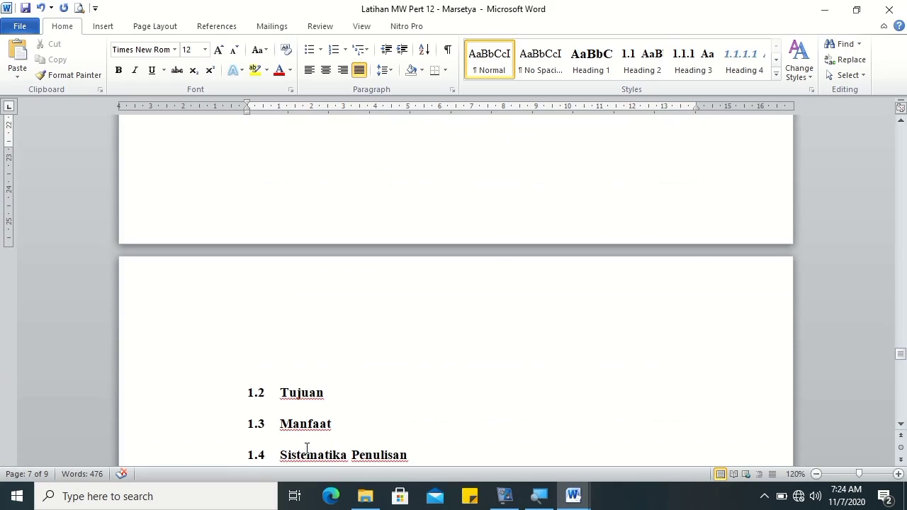
{"action": "left_click", "coordinate": [352, 401]}
{"action": "key", "text": "Up"}
{"action": "key", "text": "Up"}
{"action": "key", "text": "Up"}
{"action": "key", "text": "alt+Tab"}
{"action": "left_click_drag", "start_coordinate": [499, 366], "coordinate": [879, 433]}
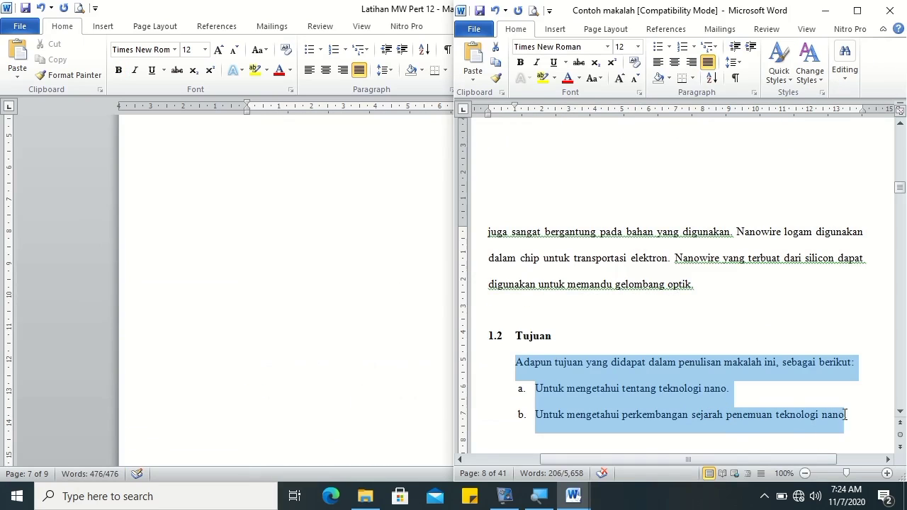
{"action": "left_click", "coordinate": [240, 267]}
{"action": "type", "text": "Adapun tujuan yang didapat dalam penulisan makalah ini, sebagai berikut: a.\tUntuk mengetahui tentang teknologi nano. b.\tUntuk mengetahui perkembangan sejarah penemuan teknologi nano."}
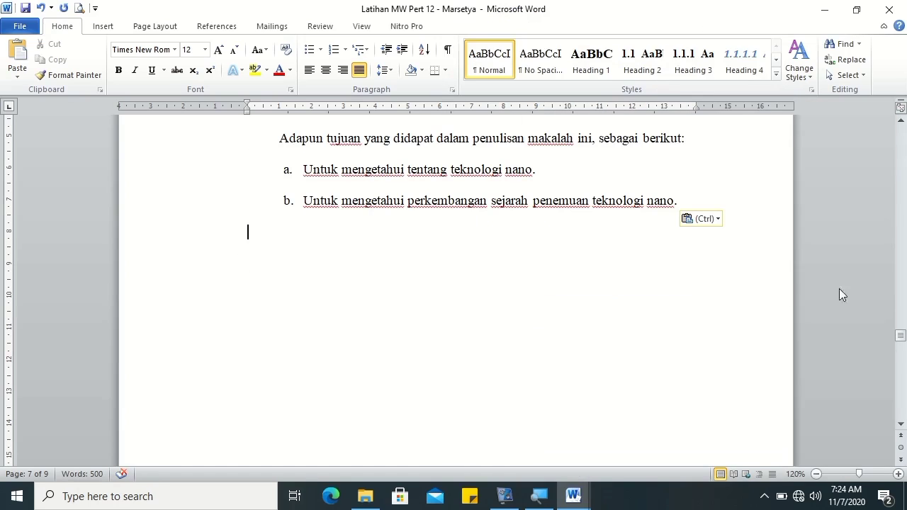
{"action": "left_click_drag", "start_coordinate": [901, 339], "coordinate": [901, 359]}
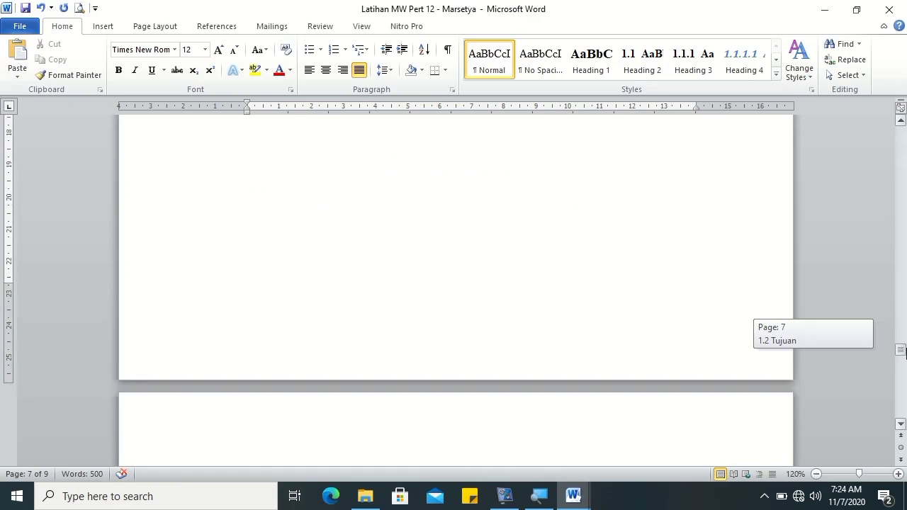
Step: Copy the Manfaat paragraph from Contoh makalah and paste it under 1.3 Manfaat
{"action": "left_click", "coordinate": [411, 263]}
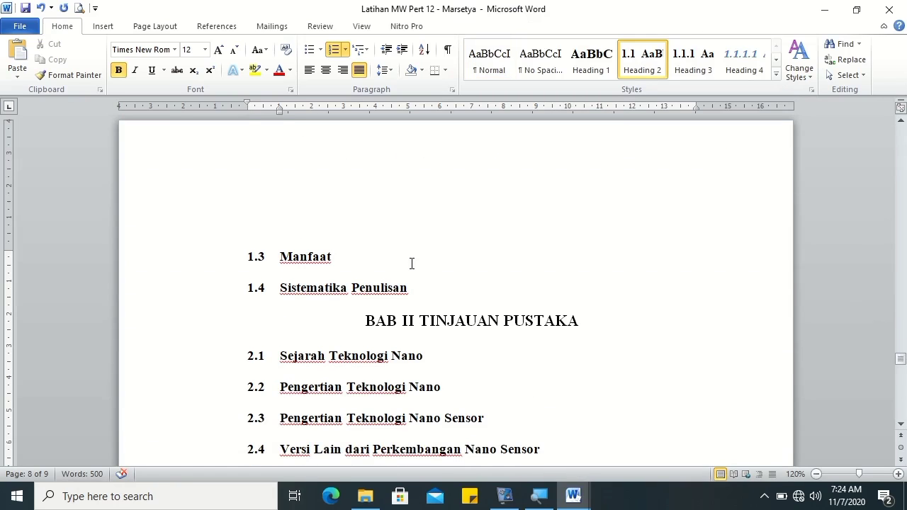
{"action": "key", "text": "ctrl+Return"}
{"action": "key", "text": "alt+Tab"}
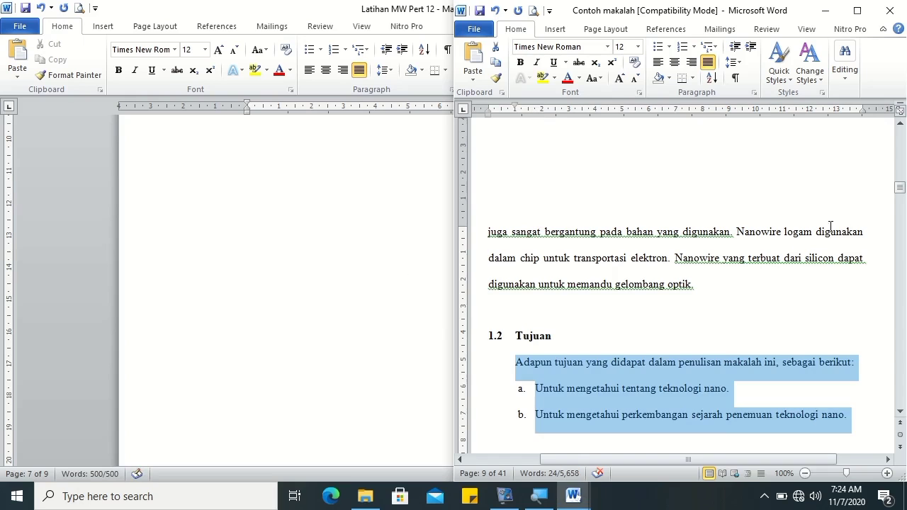
{"action": "left_click_drag", "start_coordinate": [900, 189], "coordinate": [899, 190]}
{"action": "left_click", "coordinate": [516, 237]}
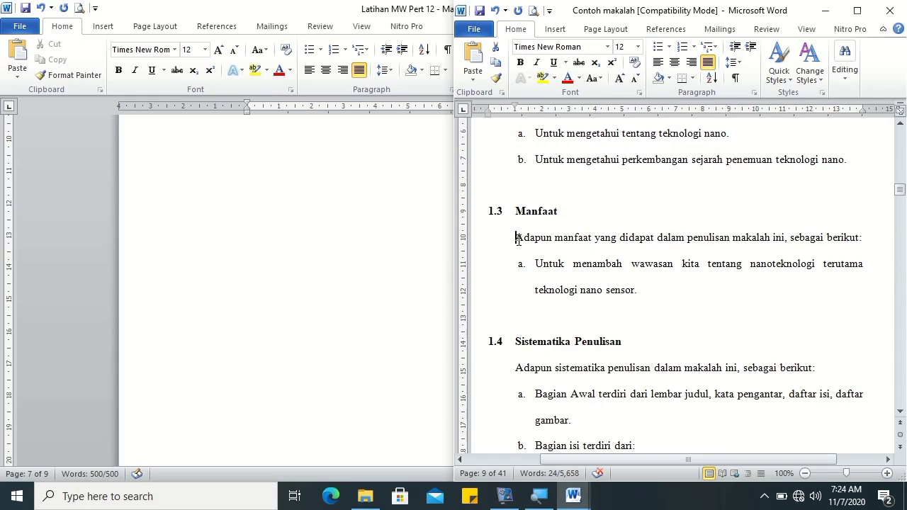
{"action": "left_click_drag", "start_coordinate": [517, 239], "coordinate": [644, 288]}
{"action": "key", "text": "ctrl+c"}
{"action": "key", "text": "alt+Tab"}
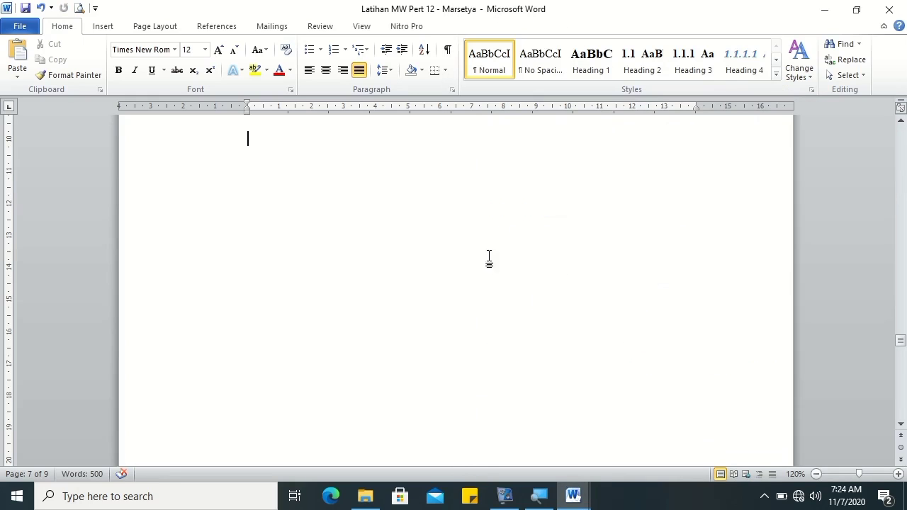
{"action": "key", "text": "ctrl+v"}
Step: Select the Sistematika Penulisan outline text in the sample document
{"action": "key", "text": "alt+Tab"}
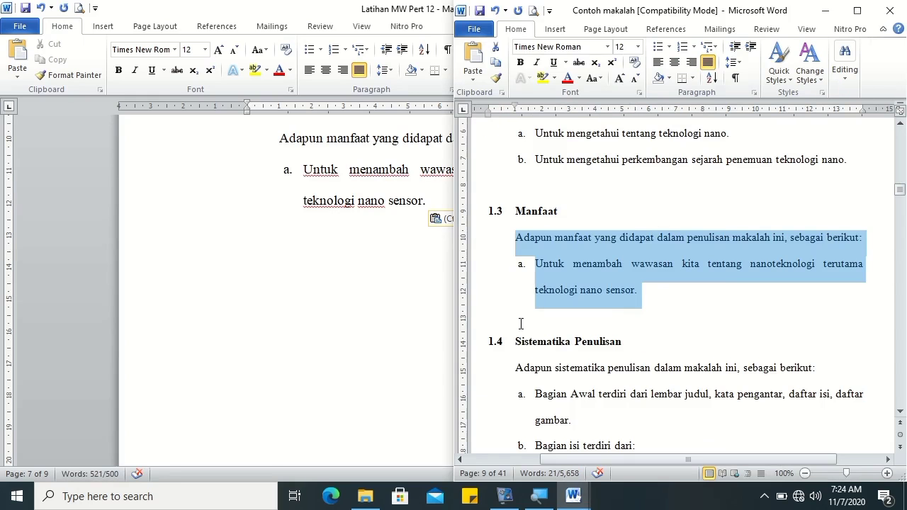
{"action": "left_click", "coordinate": [512, 369]}
{"action": "left_click_drag", "start_coordinate": [899, 189], "coordinate": [901, 201]}
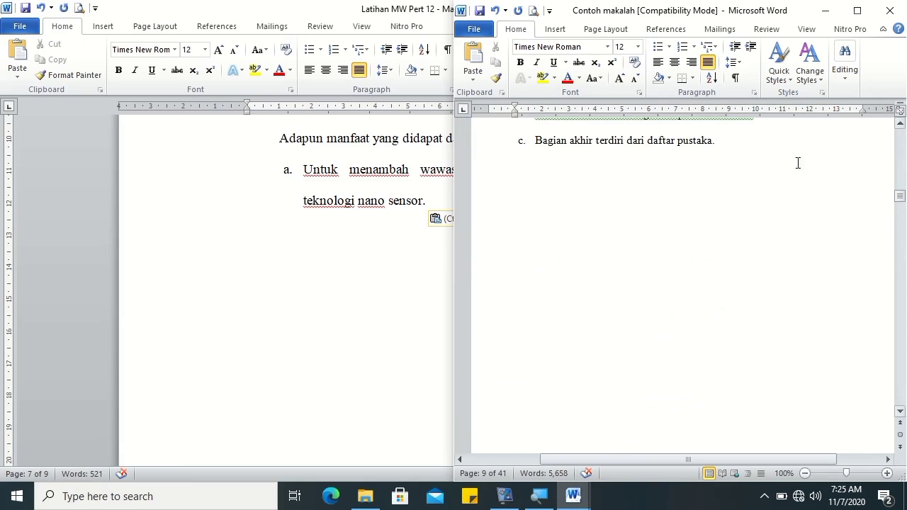
{"action": "left_click_drag", "start_coordinate": [715, 142], "coordinate": [751, 120]}
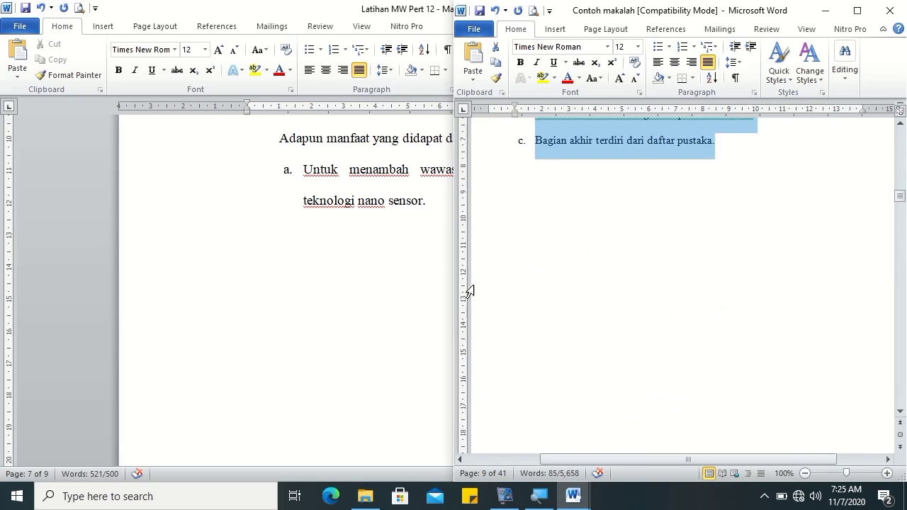
{"action": "left_click", "coordinate": [451, 300]}
{"action": "left_click_drag", "start_coordinate": [901, 343], "coordinate": [900, 362]}
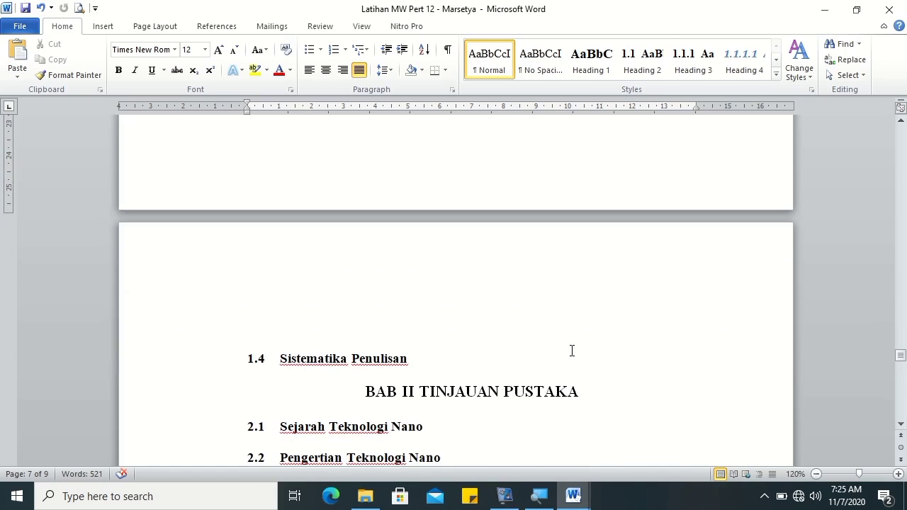
Step: Paste the BAB II–IV outline under 1.4, making its last line indented lettered item c
{"action": "left_click", "coordinate": [545, 365]}
{"action": "key", "text": "Return"}
{"action": "key", "text": "ctrl+v"}
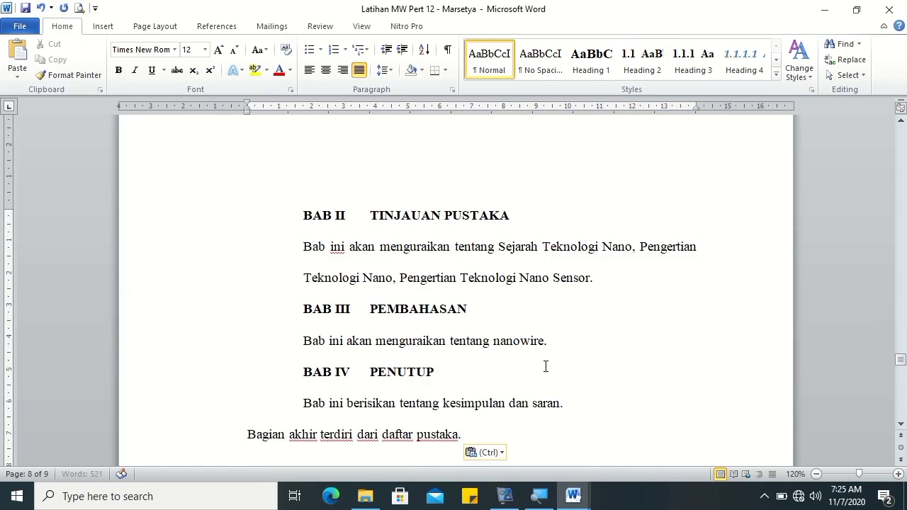
{"action": "left_click", "coordinate": [345, 50]}
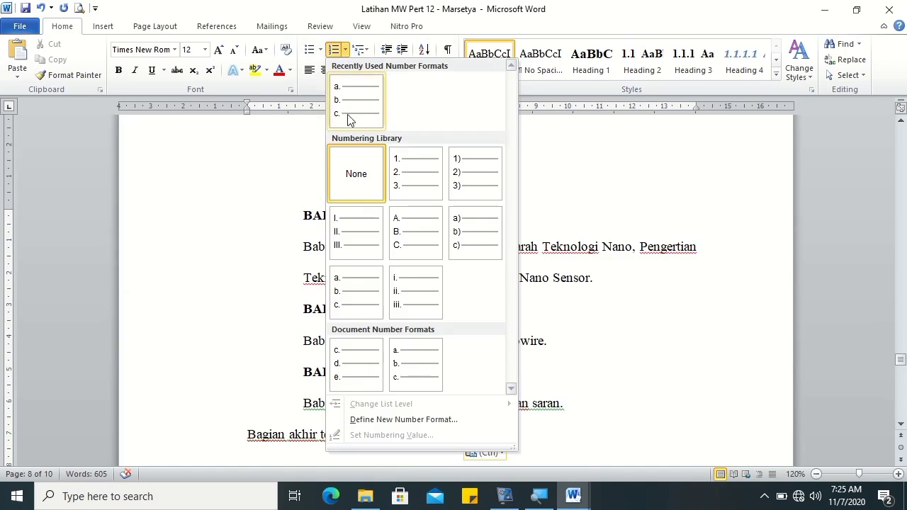
{"action": "left_click", "coordinate": [349, 119]}
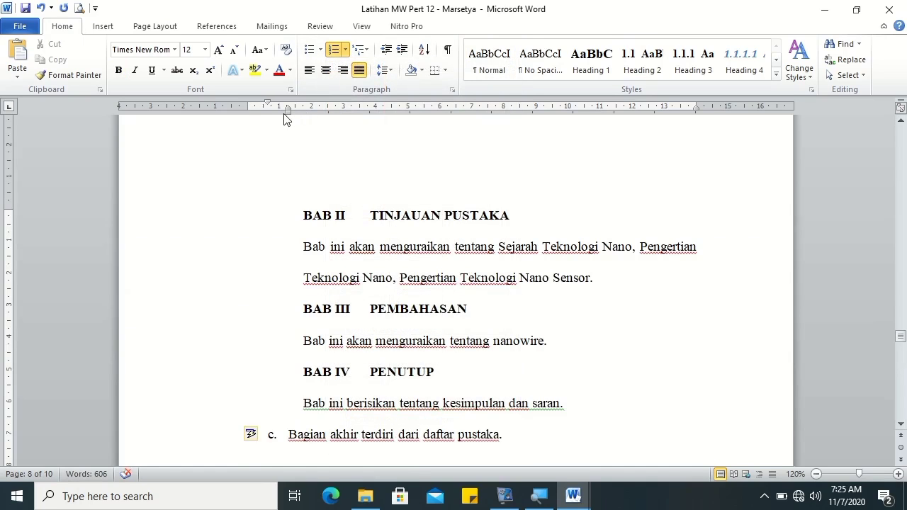
{"action": "left_click_drag", "start_coordinate": [290, 116], "coordinate": [302, 117]}
{"action": "mouse_move", "coordinate": [900, 336]}
{"action": "left_mouse_down"}
{"action": "mouse_move", "coordinate": [903, 325]}
{"action": "mouse_move", "coordinate": [900, 361]}
{"action": "left_mouse_up"}
{"action": "left_click", "coordinate": [360, 356]}
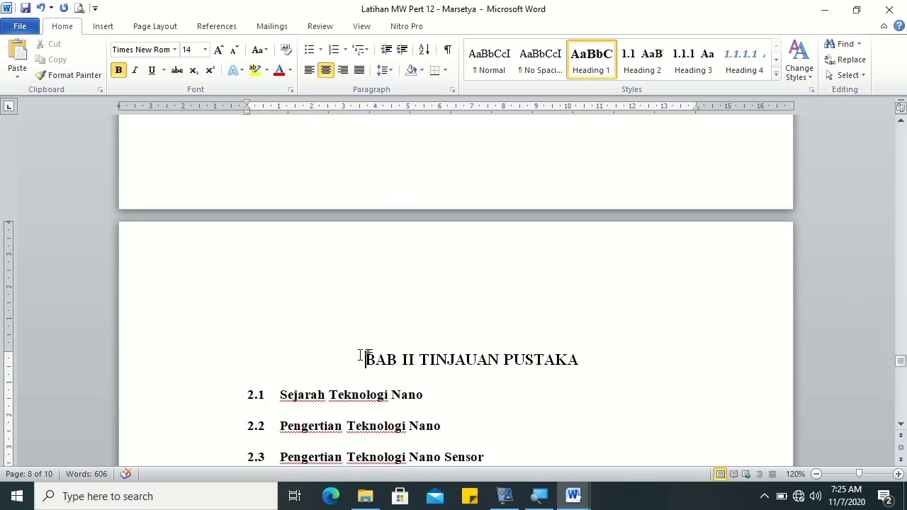
Step: Insert a blank line at the chapter II heading for the body text
{"action": "left_click", "coordinate": [419, 359]}
{"action": "key", "text": "Return"}
{"action": "key", "text": "Up"}
{"action": "key", "text": "Up"}
{"action": "key", "text": "Up"}
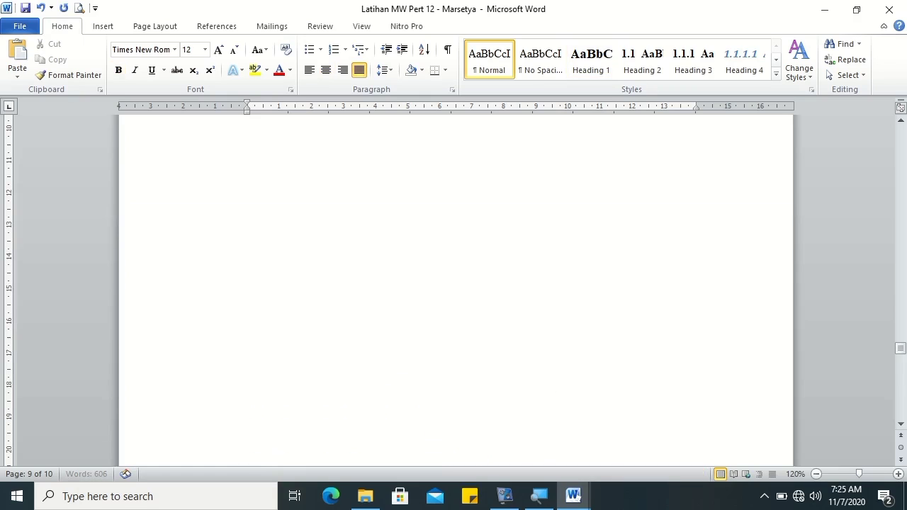
{"action": "left_click_drag", "start_coordinate": [900, 349], "coordinate": [900, 362]}
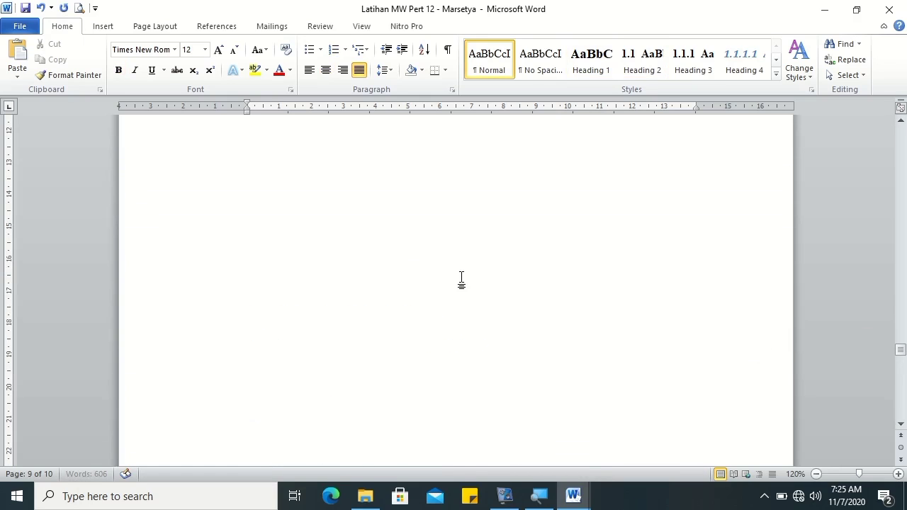
Step: Copy the sample's section 2.1 Sejarah Teknologi Nano text into chapter II
{"action": "key", "text": "alt+Tab"}
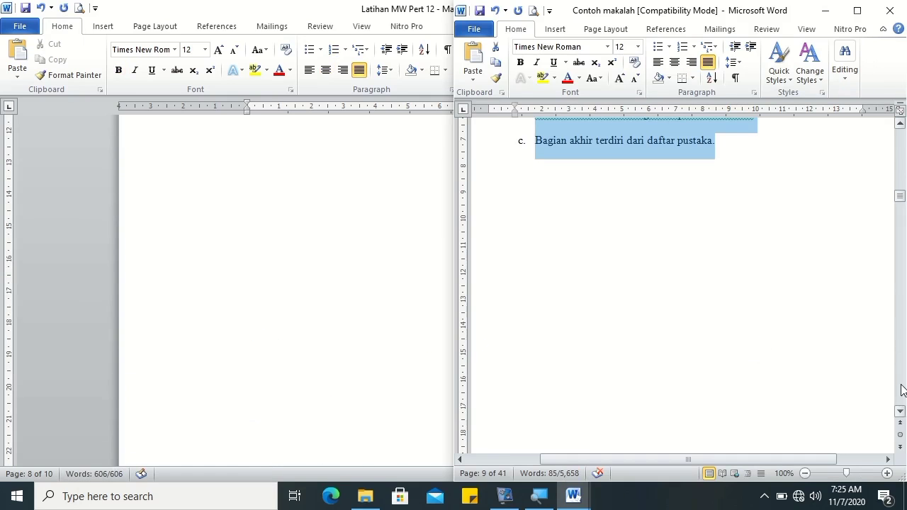
{"action": "scroll", "coordinate": [560, 320], "scroll_direction": "down", "scroll_amount": 5}
{"action": "scroll", "coordinate": [560, 320], "scroll_direction": "down", "scroll_amount": 5}
{"action": "left_click", "coordinate": [514, 227]}
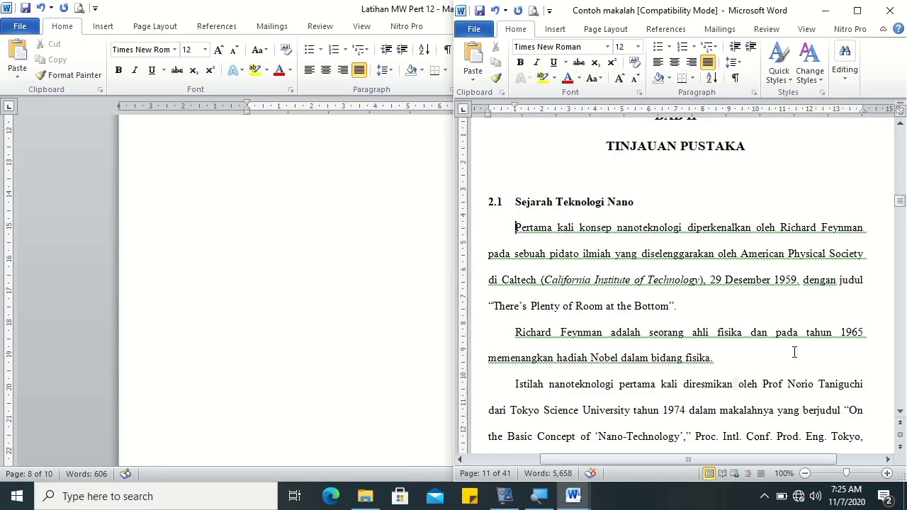
{"action": "scroll", "coordinate": [659, 286], "scroll_direction": "down", "scroll_amount": 1}
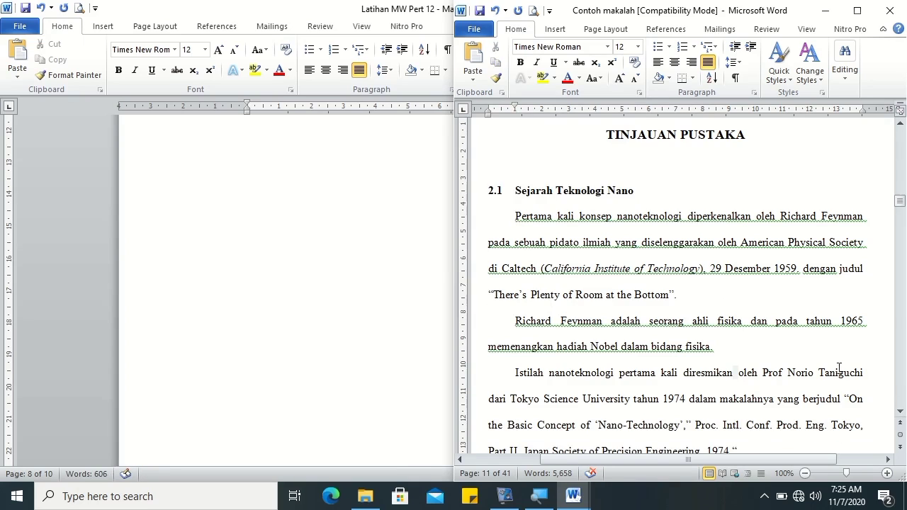
{"action": "left_click", "coordinate": [900, 411]}
{"action": "left_click", "coordinate": [899, 410]}
{"action": "scroll", "coordinate": [902, 415], "scroll_direction": "down", "scroll_amount": 5}
{"action": "left_click", "coordinate": [650, 305], "text": "shift"}
{"action": "key", "text": "ctrl+c"}
{"action": "left_click", "coordinate": [399, 219]}
{"action": "key", "text": "ctrl+v"}
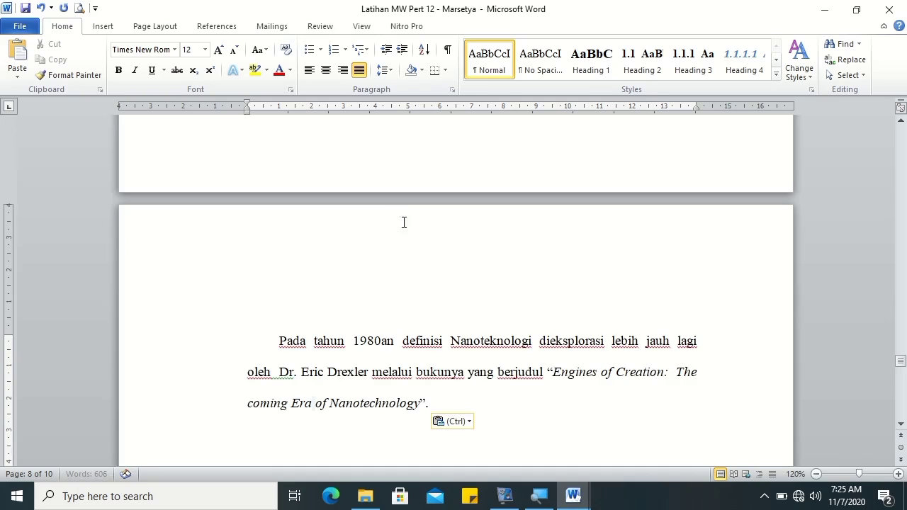
Step: Select the section 2.2 body text in the sample document
{"action": "key", "text": "alt+Tab"}
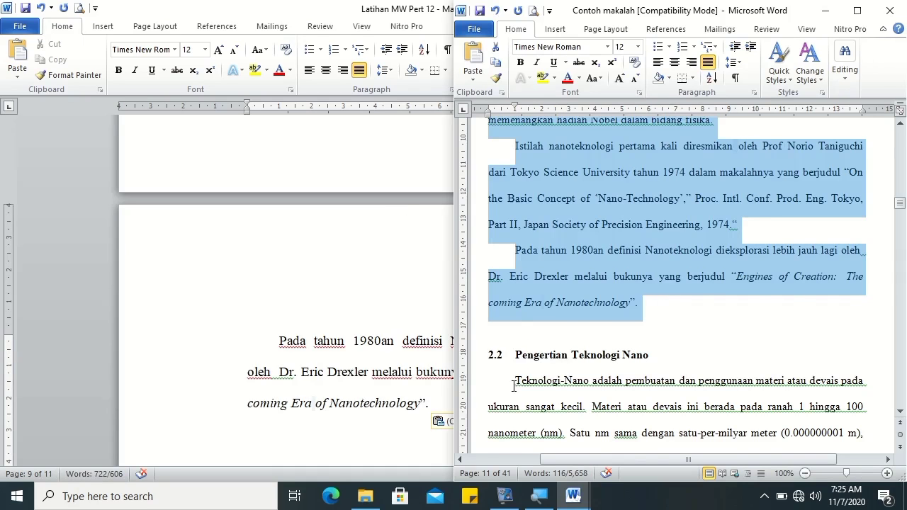
{"action": "left_click", "coordinate": [513, 382]}
{"action": "scroll", "coordinate": [900, 408], "scroll_direction": "down", "scroll_amount": 2}
{"action": "scroll", "coordinate": [899, 408], "scroll_direction": "down", "scroll_amount": 3}
{"action": "scroll", "coordinate": [900, 407], "scroll_direction": "down", "scroll_amount": 3}
{"action": "scroll", "coordinate": [900, 407], "scroll_direction": "down", "scroll_amount": 3}
{"action": "scroll", "coordinate": [901, 405], "scroll_direction": "down", "scroll_amount": 3}
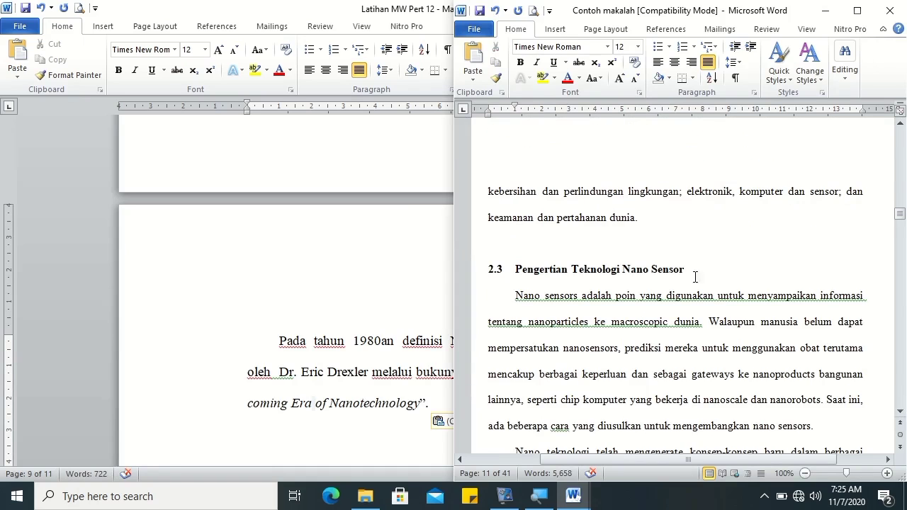
{"action": "left_click", "coordinate": [640, 218], "text": "shift"}
{"action": "key", "text": "alt+Tab"}
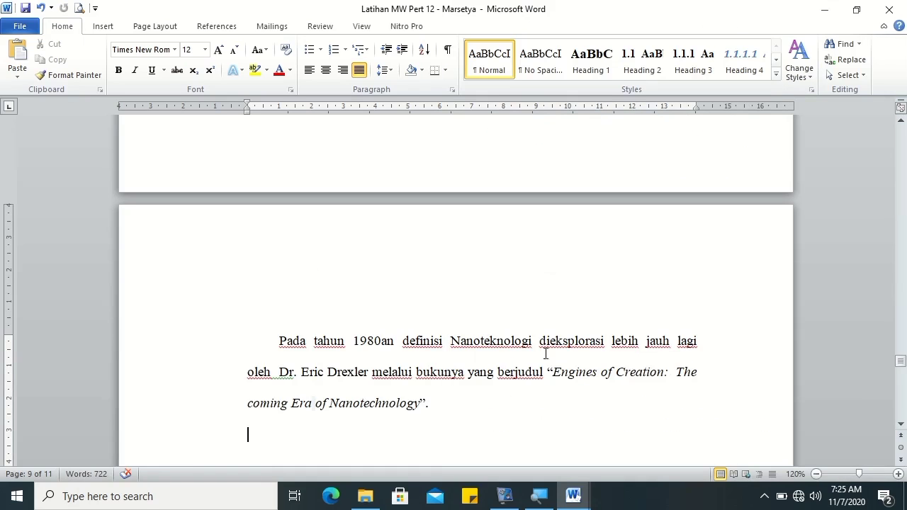
Step: Paste the section 2.2 text under 2.2 Pengertian Teknologi Nano
{"action": "left_click", "coordinate": [901, 424]}
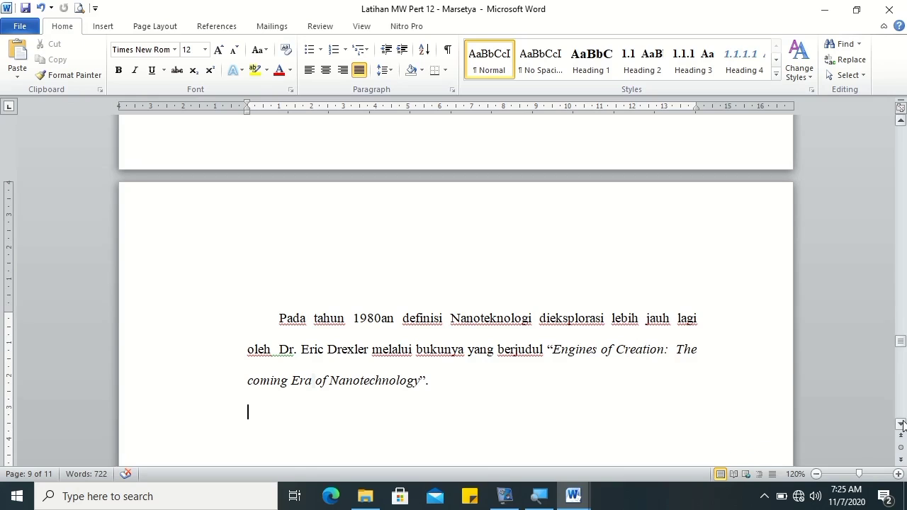
{"action": "left_click", "coordinate": [900, 425]}
{"action": "left_click", "coordinate": [901, 425]}
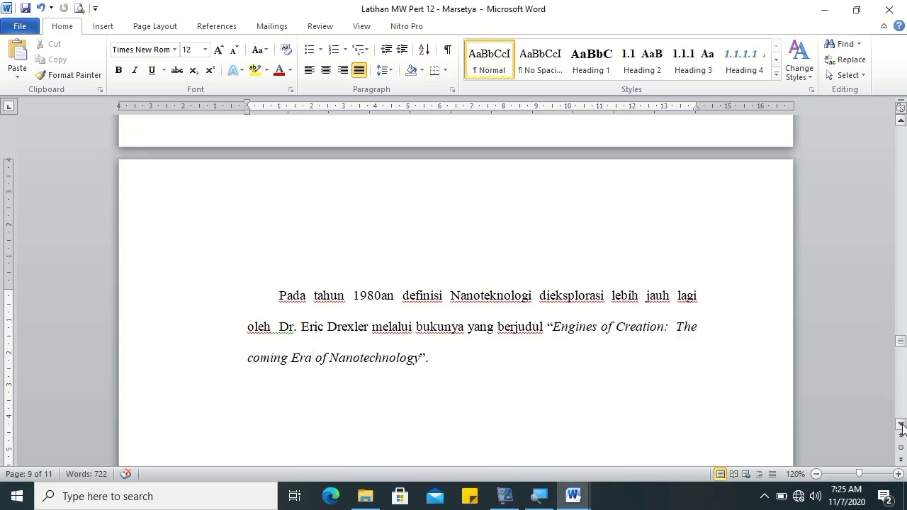
{"action": "left_click", "coordinate": [903, 408]}
{"action": "scroll", "coordinate": [903, 408], "scroll_direction": "down", "scroll_amount": 2}
{"action": "scroll", "coordinate": [904, 407], "scroll_direction": "down", "scroll_amount": 2}
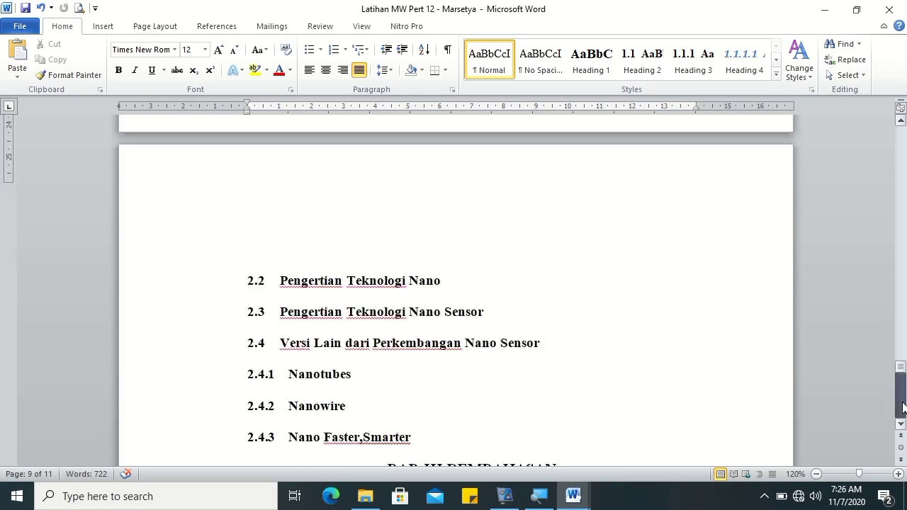
{"action": "scroll", "coordinate": [903, 407], "scroll_direction": "down", "scroll_amount": 2}
{"action": "left_click", "coordinate": [444, 184]}
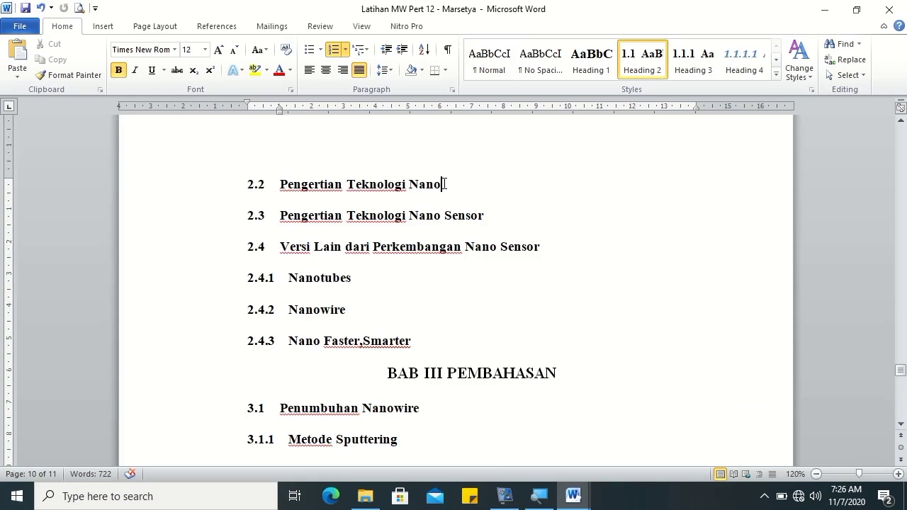
{"action": "key", "text": "ctrl+v"}
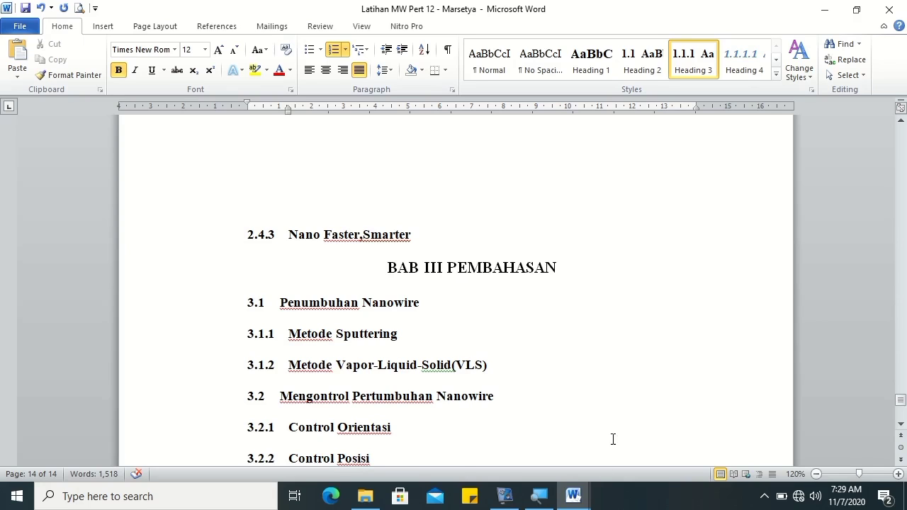
Step: Paste the sample's Nano Faster,Smarter paragraphs under the 2.4.3 heading
{"action": "mouse_move", "coordinate": [573, 496]}
{"action": "left_click", "coordinate": [510, 431]}
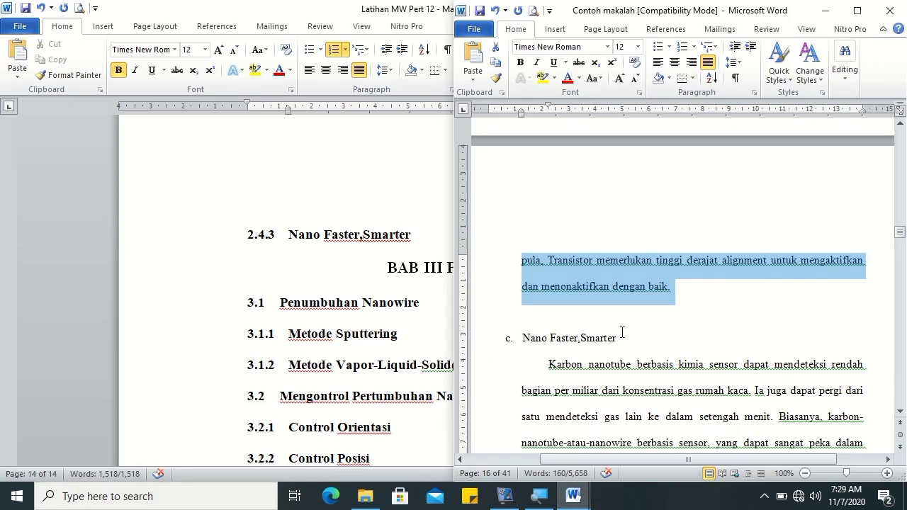
{"action": "left_click", "coordinate": [549, 365]}
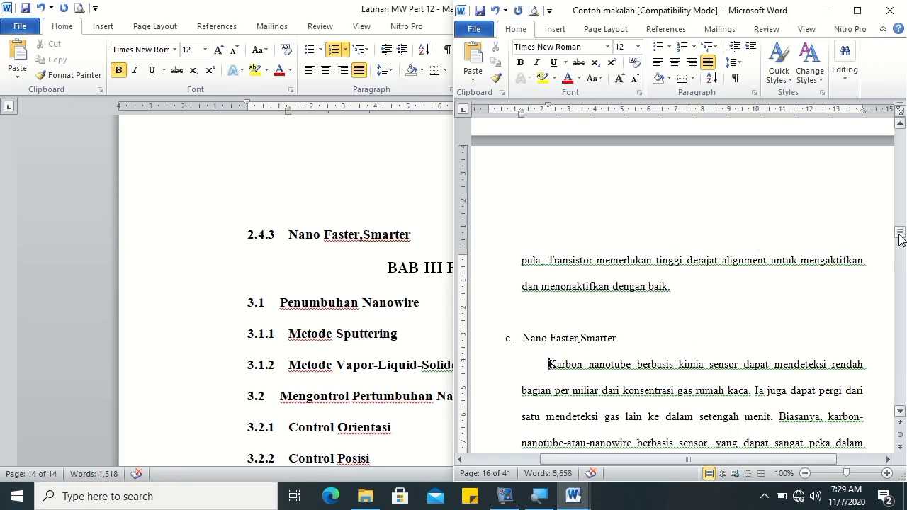
{"action": "left_click_drag", "start_coordinate": [898, 235], "coordinate": [903, 246]}
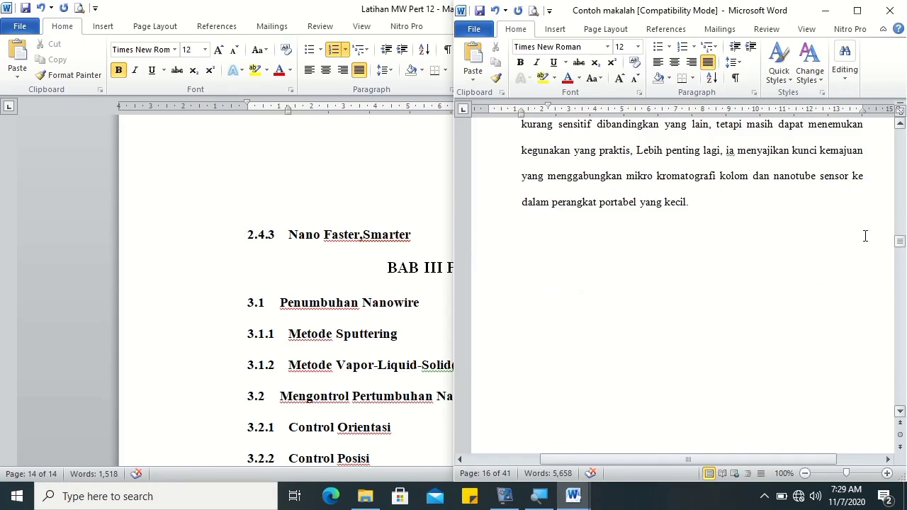
{"action": "triple_click", "coordinate": [712, 201]}
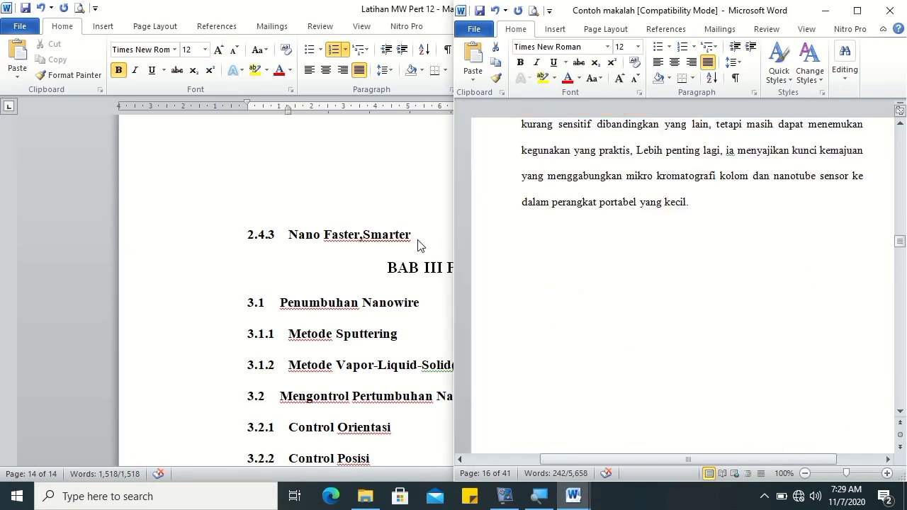
{"action": "left_click", "coordinate": [419, 238]}
{"action": "key", "text": "ctrl+Return"}
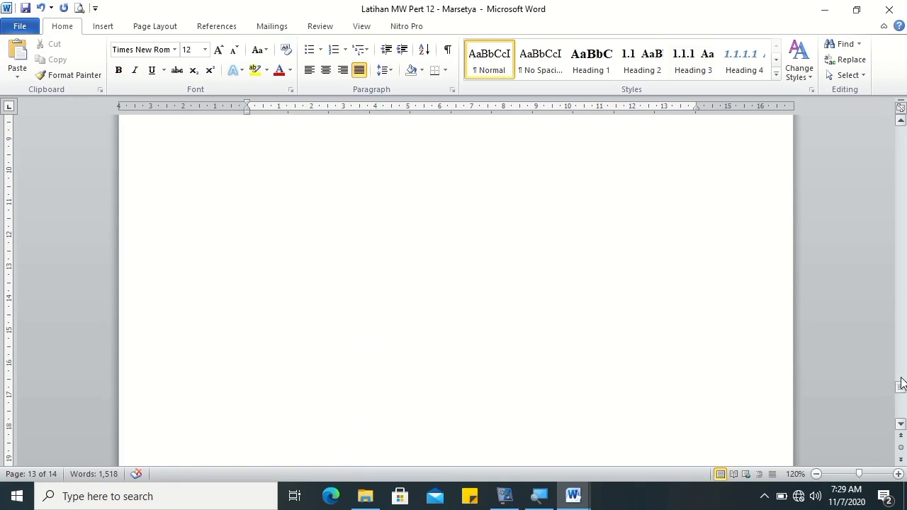
{"action": "left_click_drag", "start_coordinate": [900, 391], "coordinate": [900, 386]}
{"action": "key", "text": "ctrl+v"}
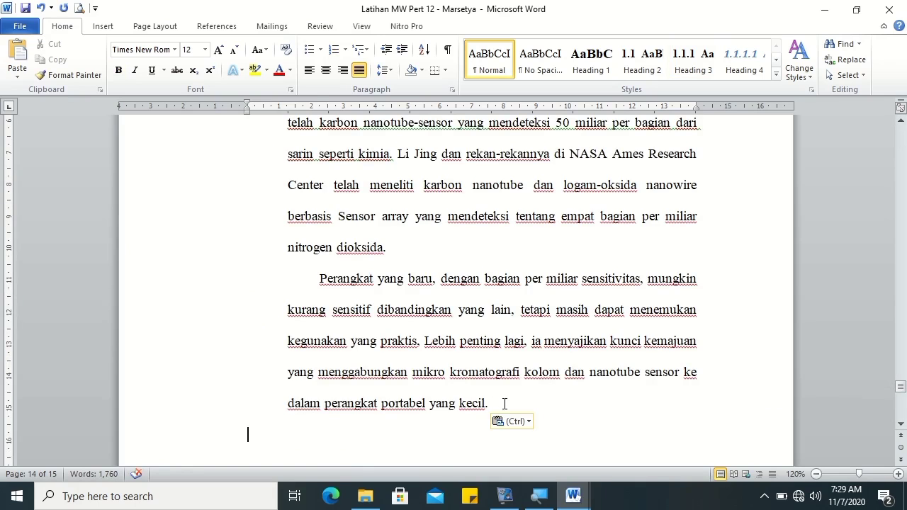
Step: Pull the pasted 2.4.3 paragraphs' left indent back toward the margin
{"action": "left_click_drag", "start_coordinate": [900, 388], "coordinate": [901, 366]}
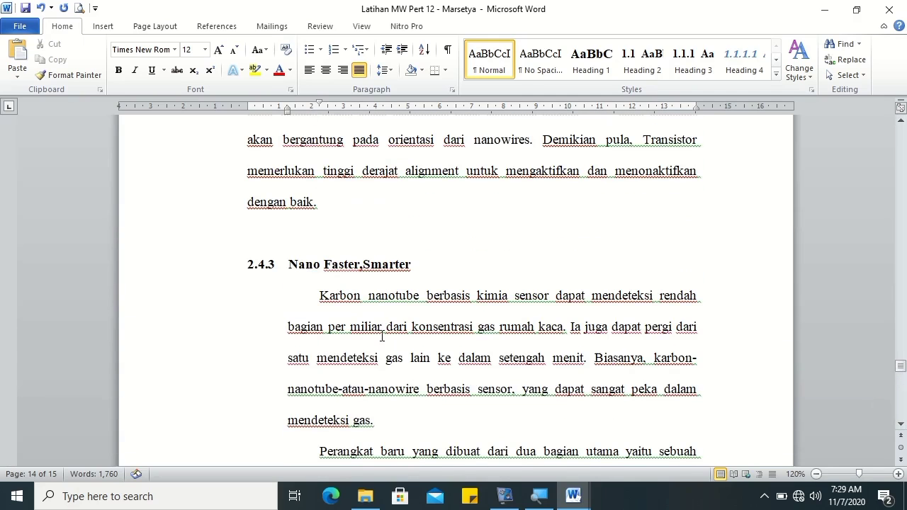
{"action": "left_click", "coordinate": [318, 298]}
{"action": "key", "text": "ctrl+shift+End"}
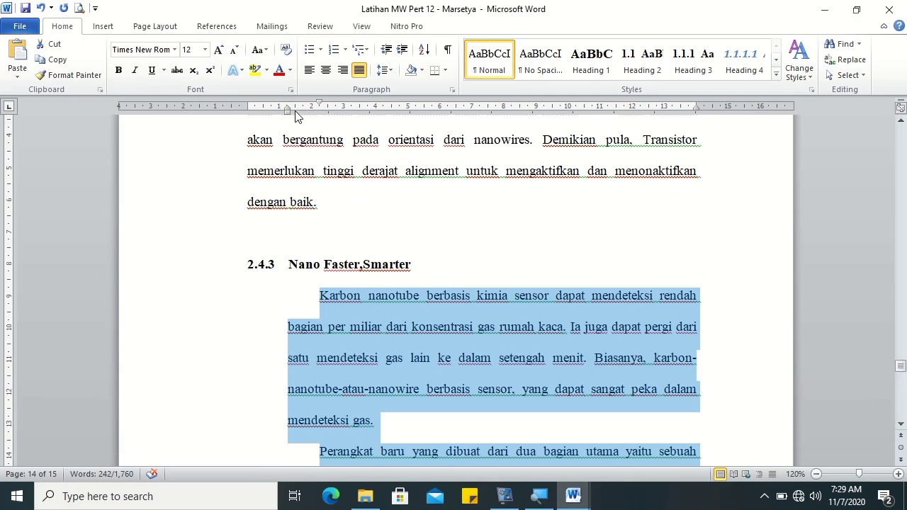
{"action": "left_click_drag", "start_coordinate": [287, 117], "coordinate": [259, 116]}
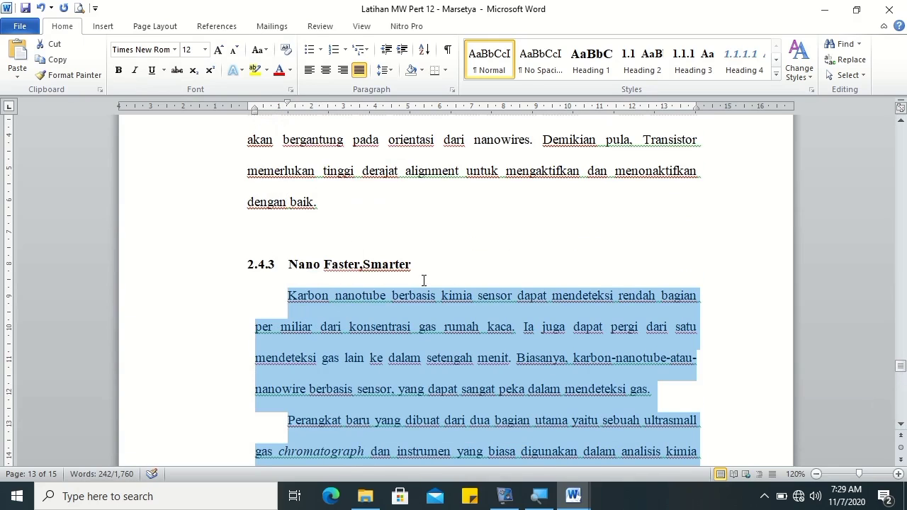
{"action": "left_click_drag", "start_coordinate": [900, 365], "coordinate": [904, 402]}
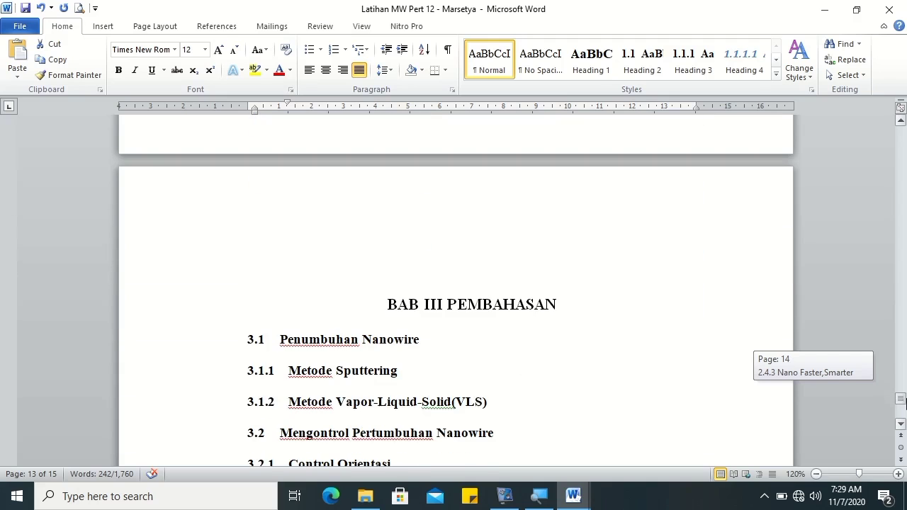
Step: Split the chapter title into BAB III above PEMBAHASAN
{"action": "left_click", "coordinate": [509, 273]}
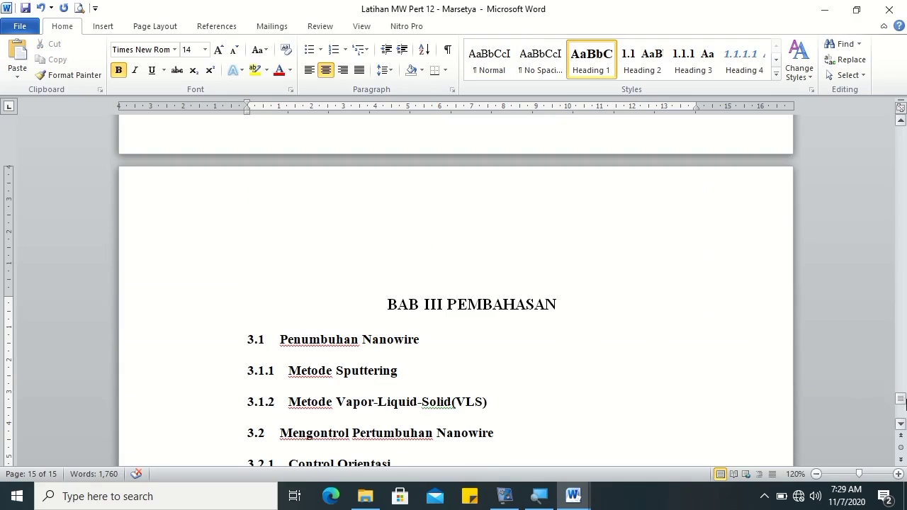
{"action": "left_click_drag", "start_coordinate": [904, 406], "coordinate": [903, 416]}
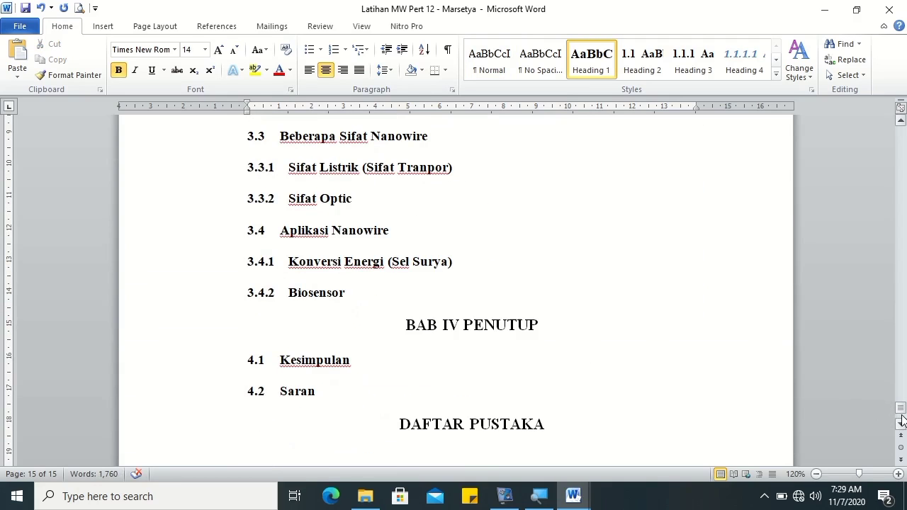
{"action": "left_click_drag", "start_coordinate": [901, 413], "coordinate": [901, 401]}
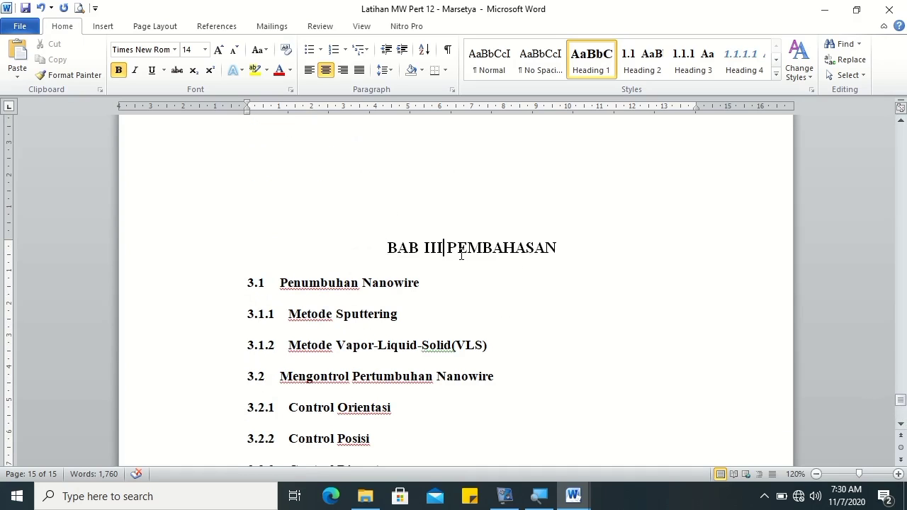
{"action": "key", "text": "Return"}
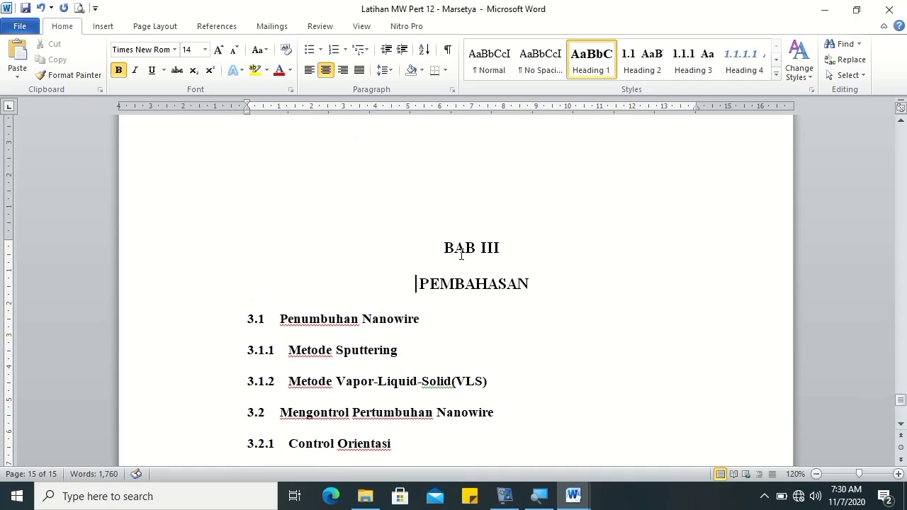
{"action": "left_click", "coordinate": [555, 284]}
{"action": "key", "text": "Page_Up"}
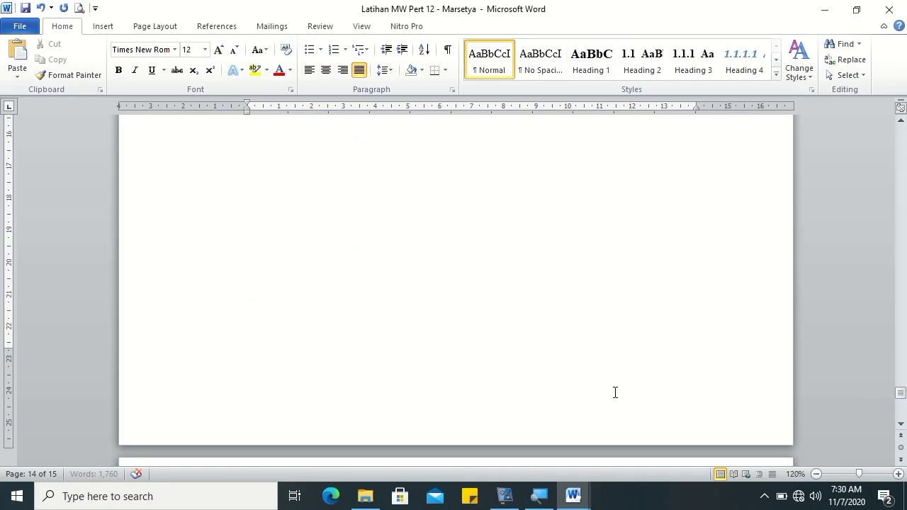
Step: Select the first 3.1 Penumbuhan Nanowire paragraph in Contoh makalah
{"action": "key", "text": "alt+Tab"}
{"action": "left_click_drag", "start_coordinate": [901, 242], "coordinate": [901, 248]}
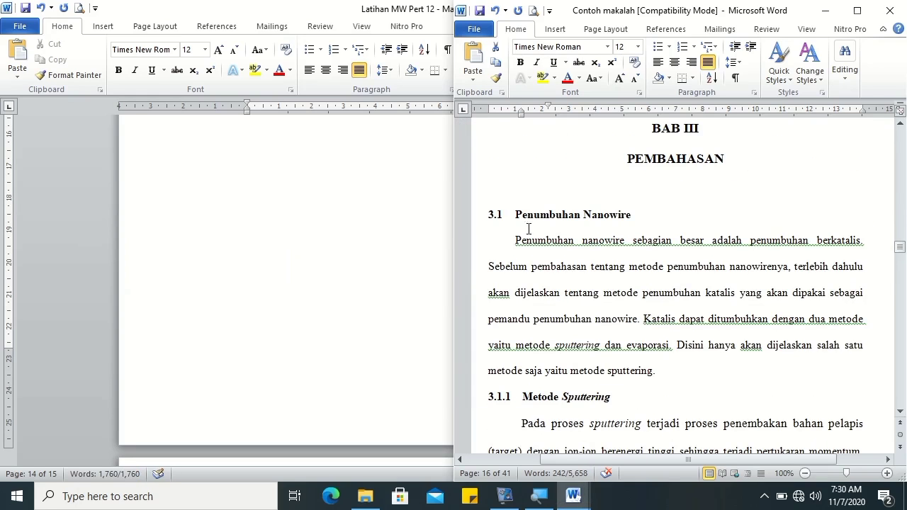
{"action": "left_click", "coordinate": [658, 369]}
{"action": "triple_click", "coordinate": [660, 367]}
Step: Start BAB III on a new page and paste the opening paragraph under 3.1 Penumbuhan Nanowire
{"action": "key", "text": "ctrl+c"}
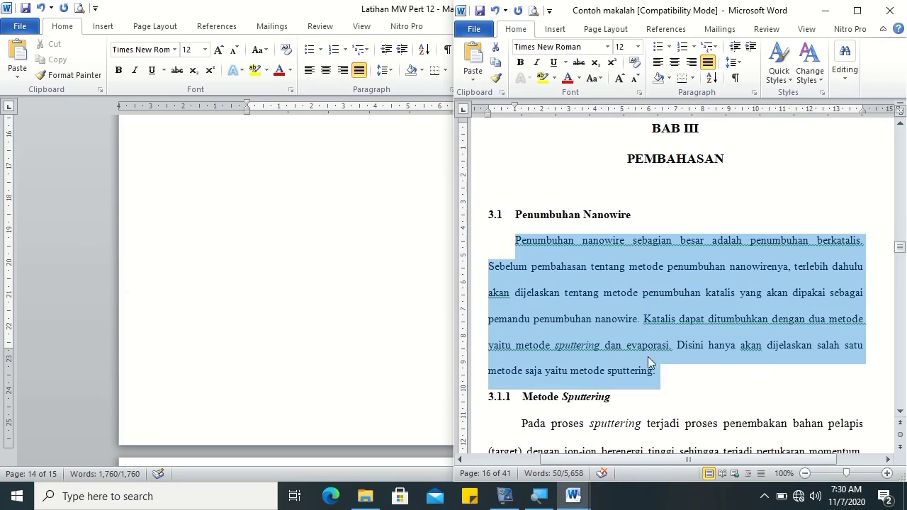
{"action": "key", "text": "alt+Tab"}
{"action": "left_click_drag", "start_coordinate": [900, 393], "coordinate": [901, 392]}
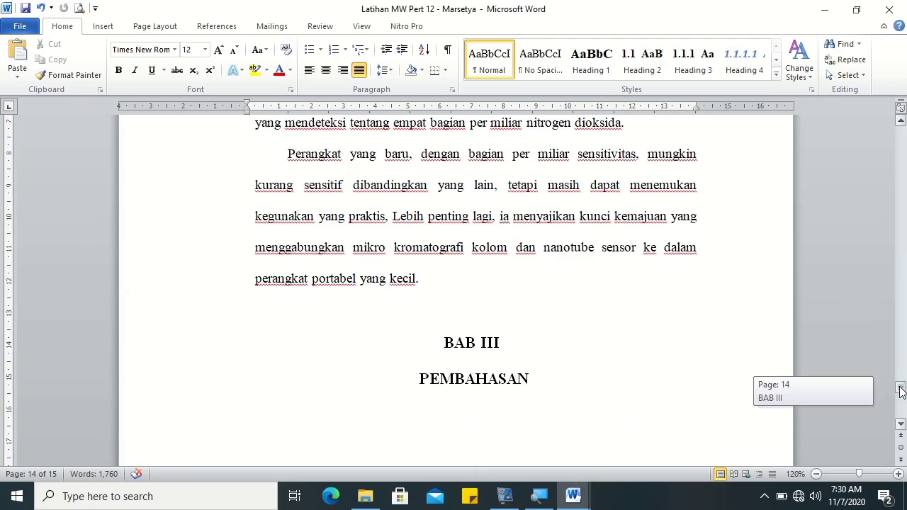
{"action": "left_click", "coordinate": [445, 285]}
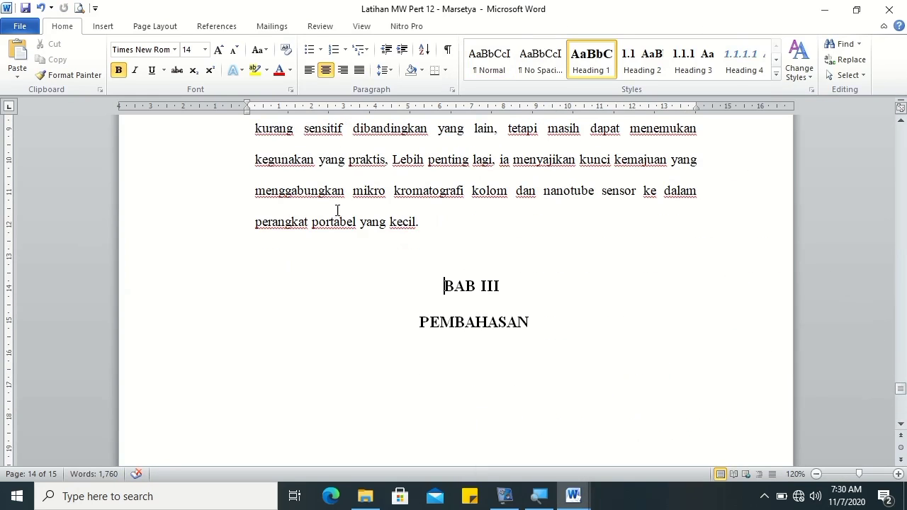
{"action": "left_click", "coordinate": [103, 26]}
{"action": "left_click", "coordinate": [76, 64]}
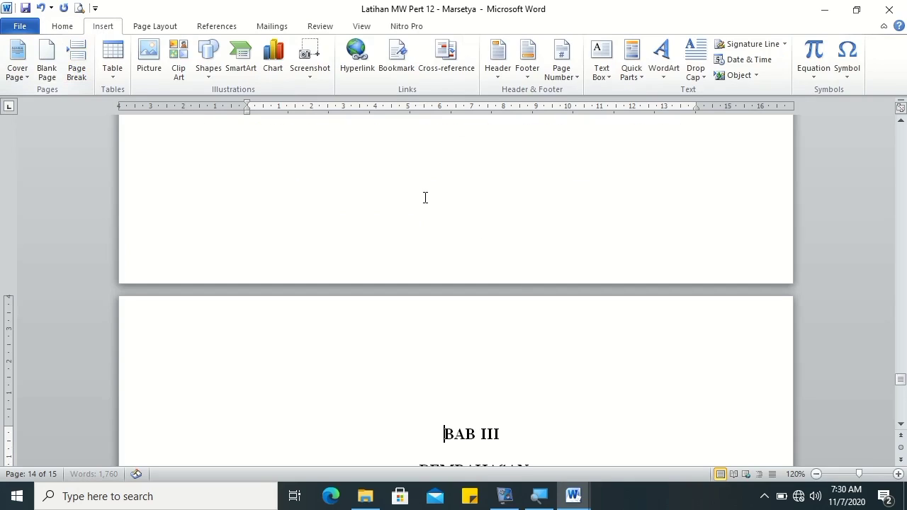
{"action": "left_click_drag", "start_coordinate": [900, 380], "coordinate": [901, 385]}
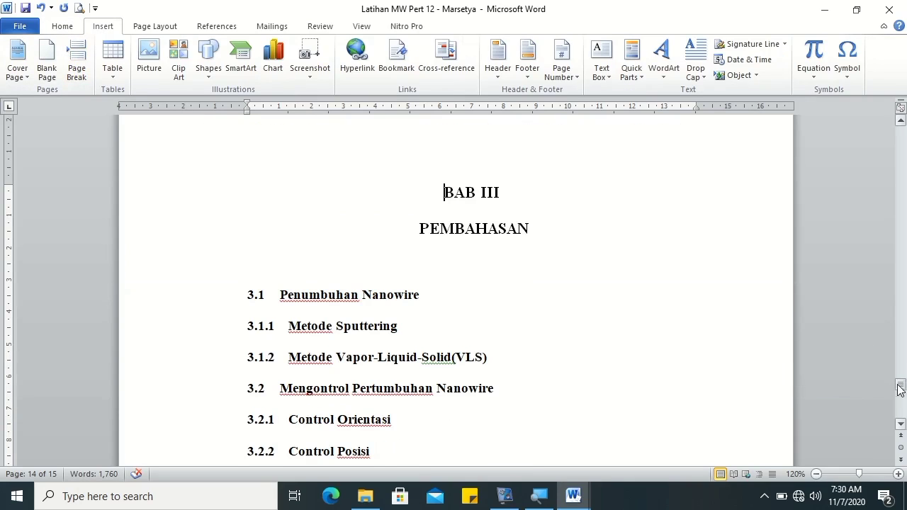
{"action": "left_click", "coordinate": [460, 308]}
{"action": "key", "text": "Return"}
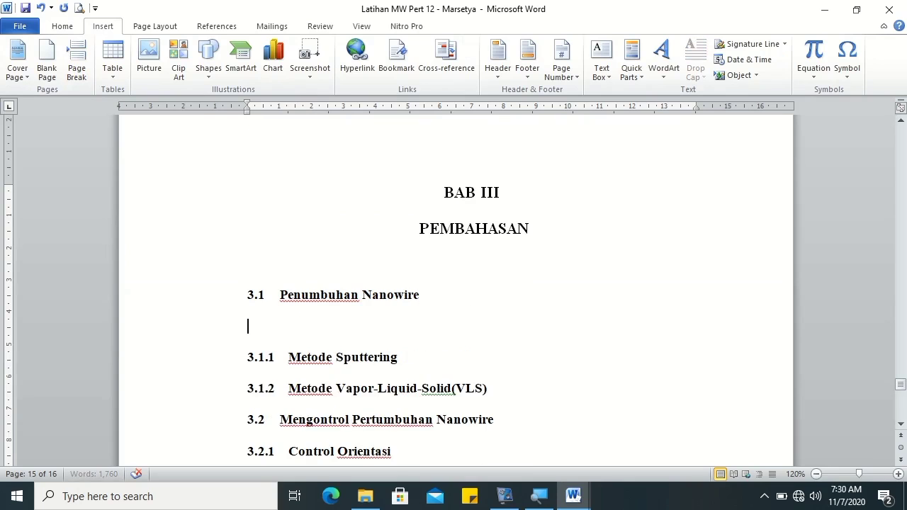
{"action": "key", "text": "ctrl+v"}
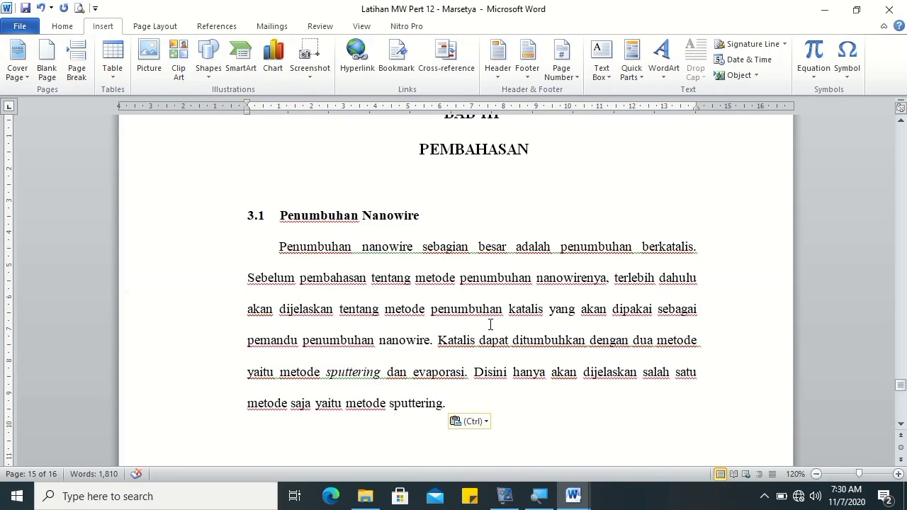
Step: Select the sample paragraph ending with 'bawah ini'
{"action": "key", "text": "alt+Tab"}
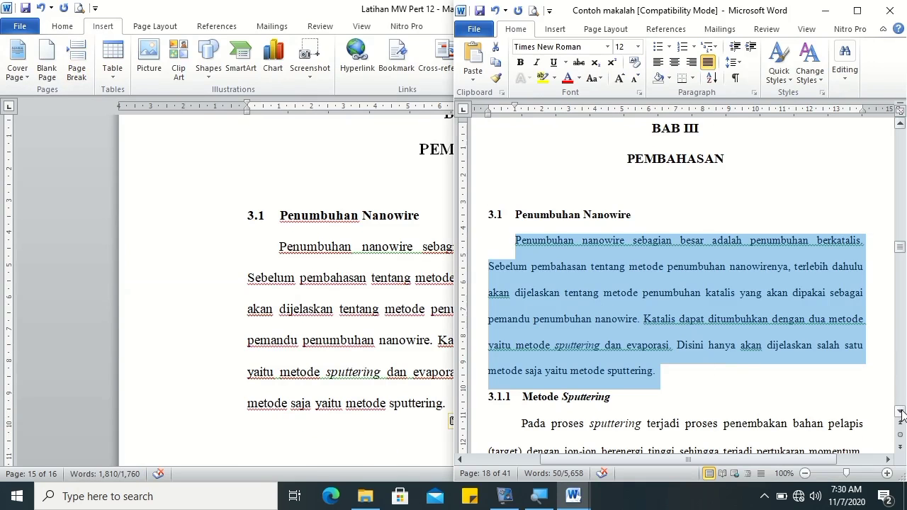
{"action": "left_click", "coordinate": [901, 412]}
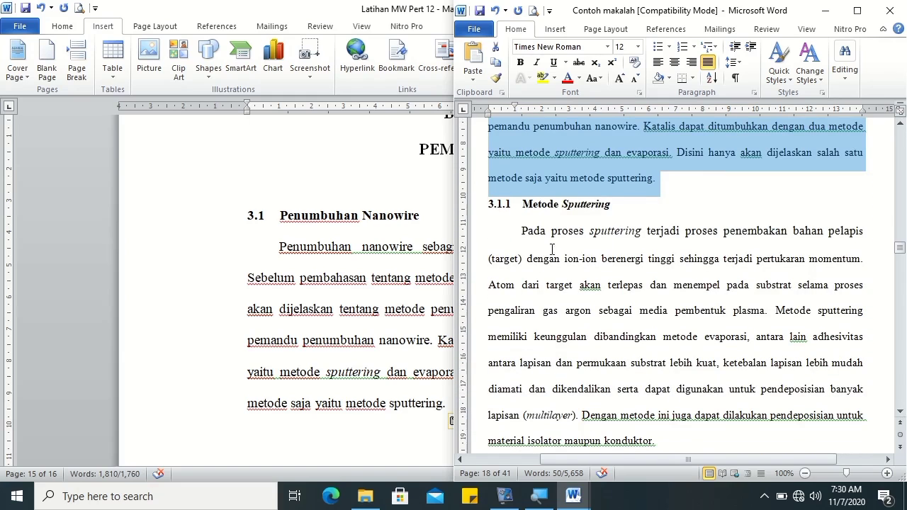
{"action": "left_click", "coordinate": [522, 228]}
{"action": "scroll", "coordinate": [899, 411], "scroll_direction": "down", "scroll_amount": 4}
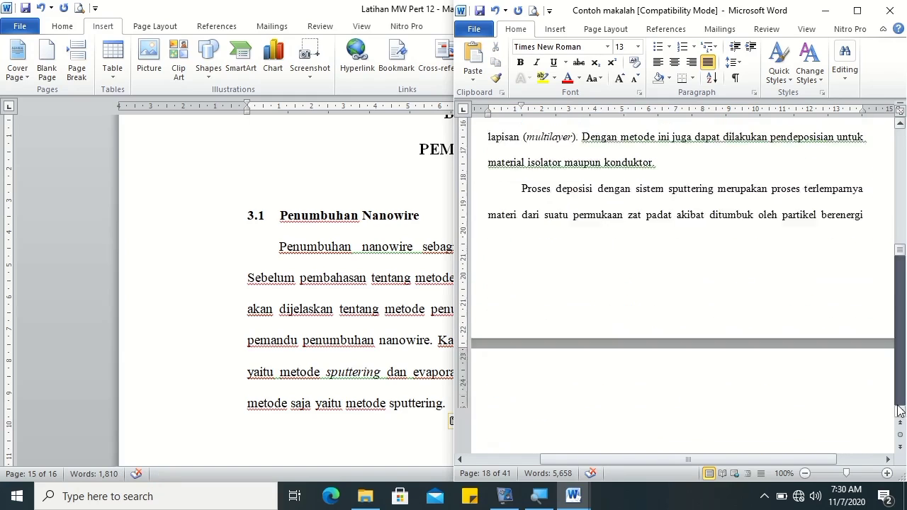
{"action": "left_click_drag", "start_coordinate": [900, 259], "coordinate": [900, 260]}
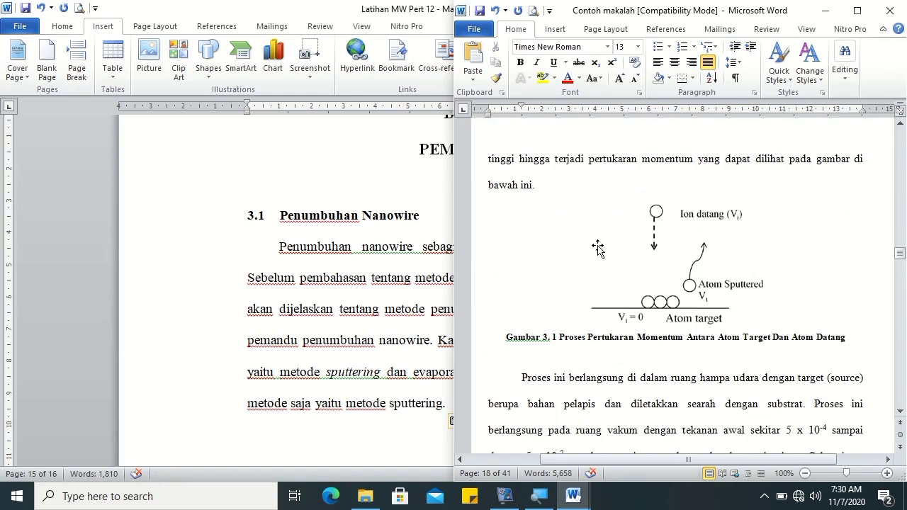
{"action": "triple_click", "coordinate": [558, 191]}
Step: Paste the copied paragraph under 3.1.1 Metode Sputtering
{"action": "left_click", "coordinate": [435, 223]}
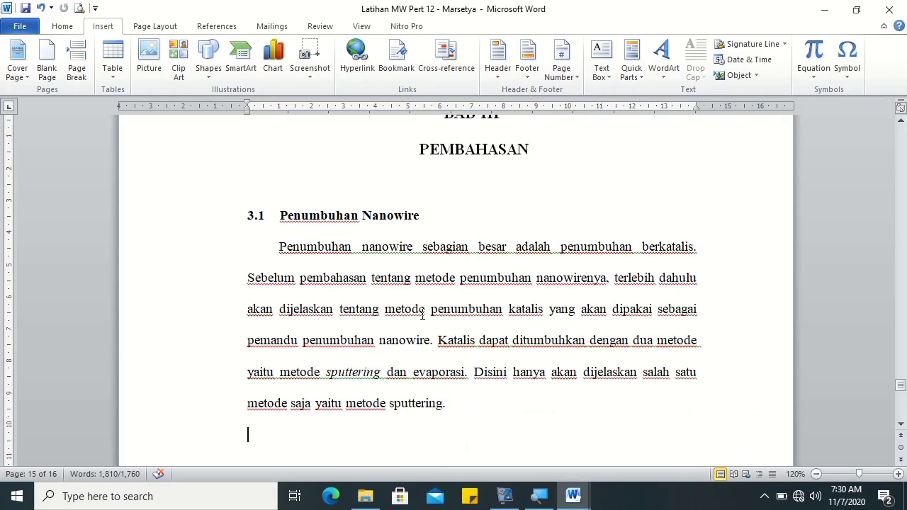
{"action": "left_click_drag", "start_coordinate": [901, 385], "coordinate": [901, 401]}
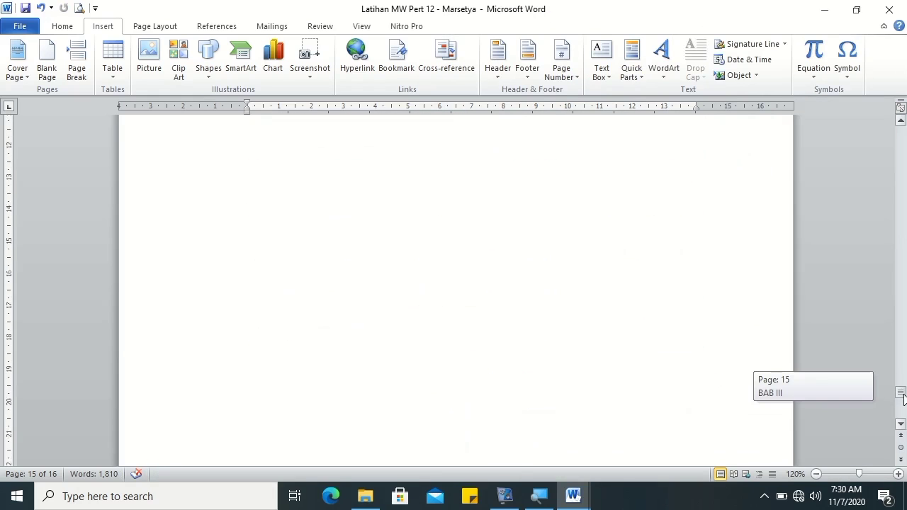
{"action": "left_click", "coordinate": [433, 257]}
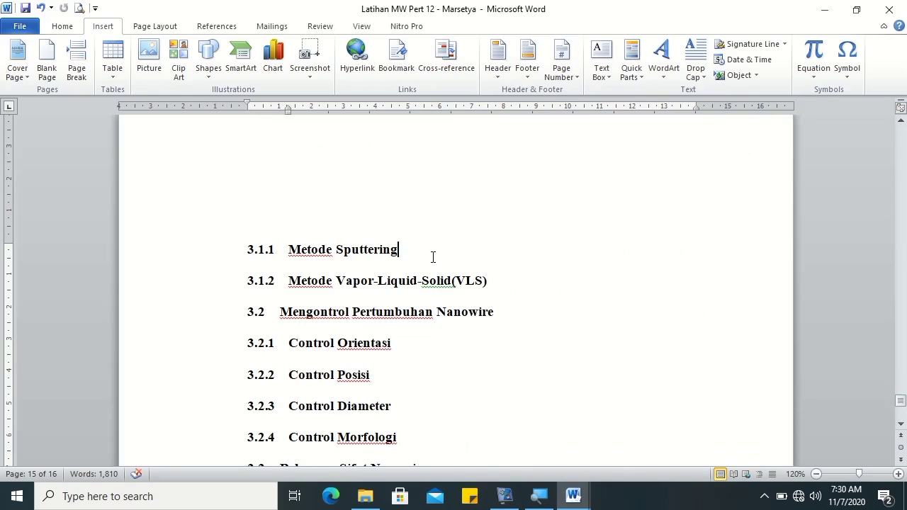
{"action": "key", "text": "ctrl+v"}
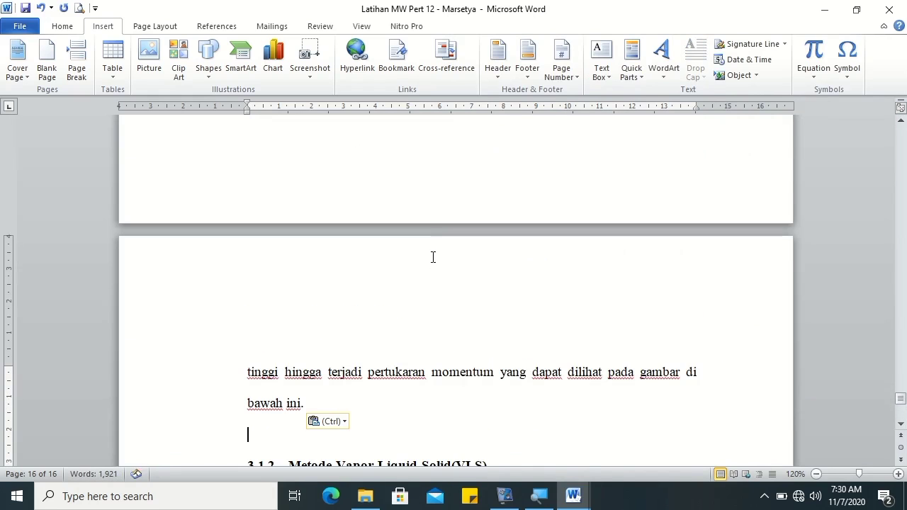
Step: Copy the sputtering diagram from the sample below 'bawah ini' and centre it
{"action": "left_click", "coordinate": [661, 259]}
{"action": "left_click", "coordinate": [661, 260]}
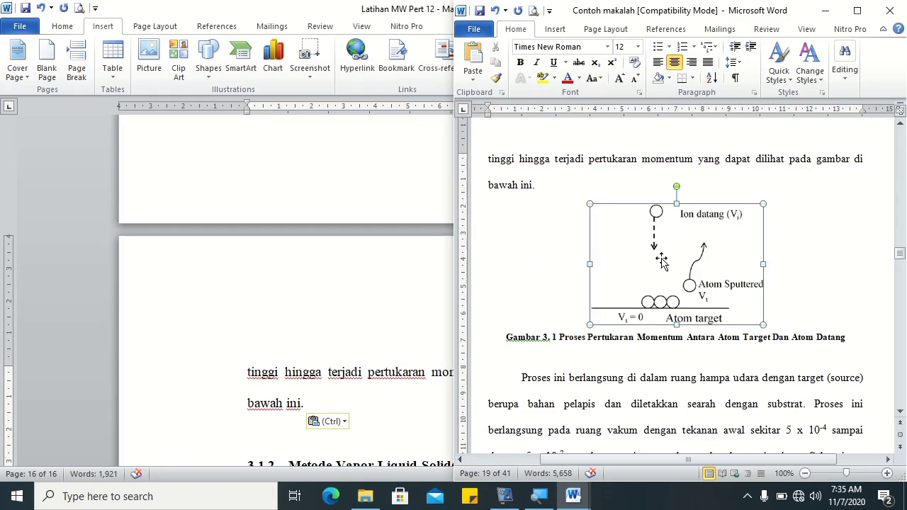
{"action": "key", "text": "ctrl+c"}
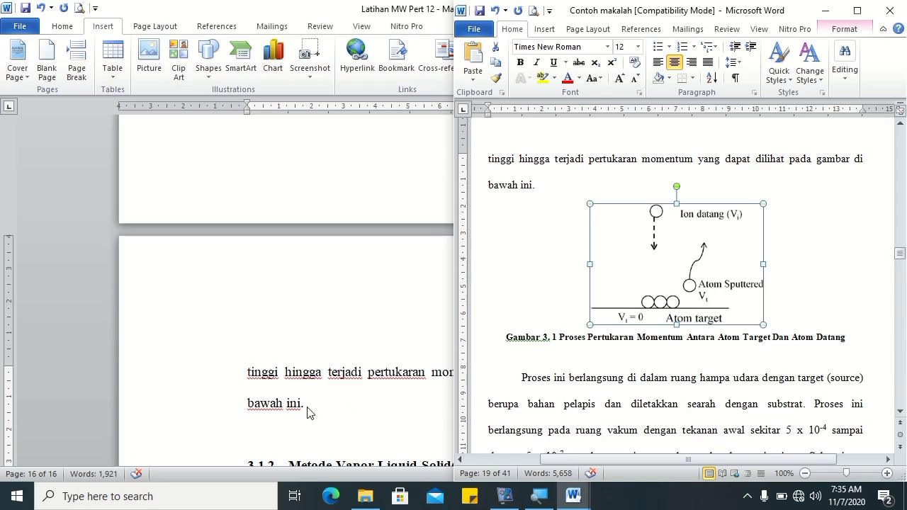
{"action": "left_click", "coordinate": [301, 425]}
{"action": "key", "text": "ctrl+v"}
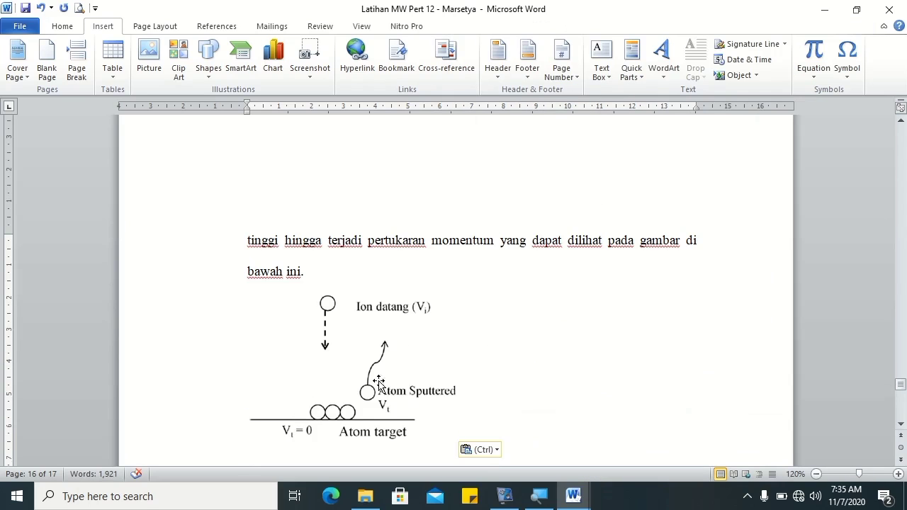
{"action": "left_click", "coordinate": [381, 395]}
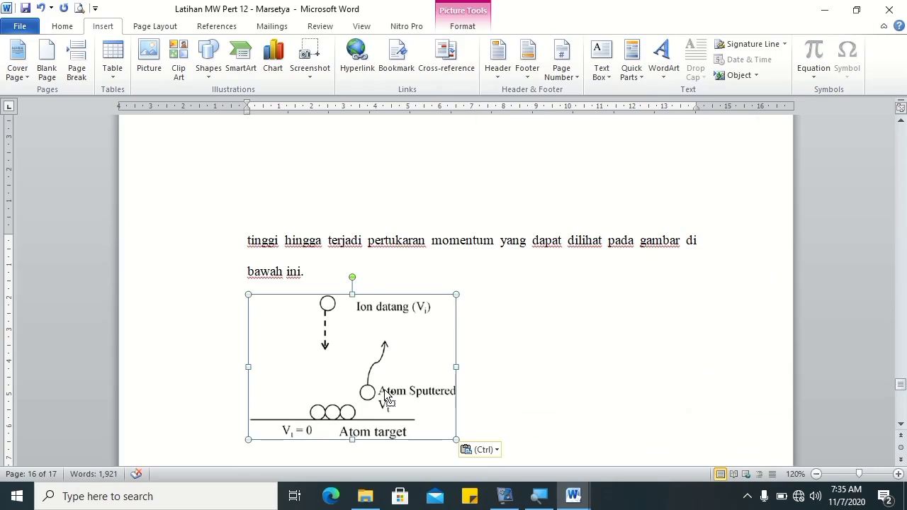
{"action": "key", "text": "ctrl+e"}
Step: Add the caption 'Proses Pertukaran Momentum Antara Atom Target Dan Atom Datang' below the diagram
{"action": "key", "text": "alt+Tab"}
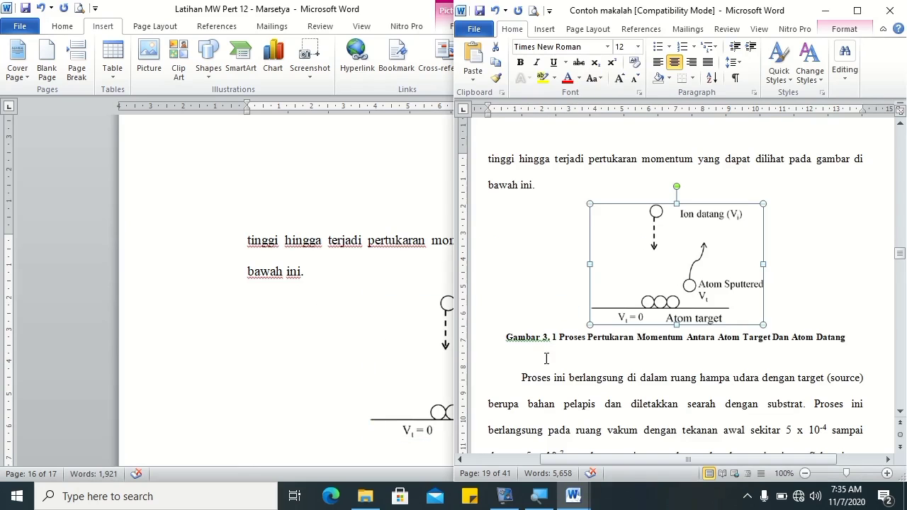
{"action": "left_click", "coordinate": [560, 337]}
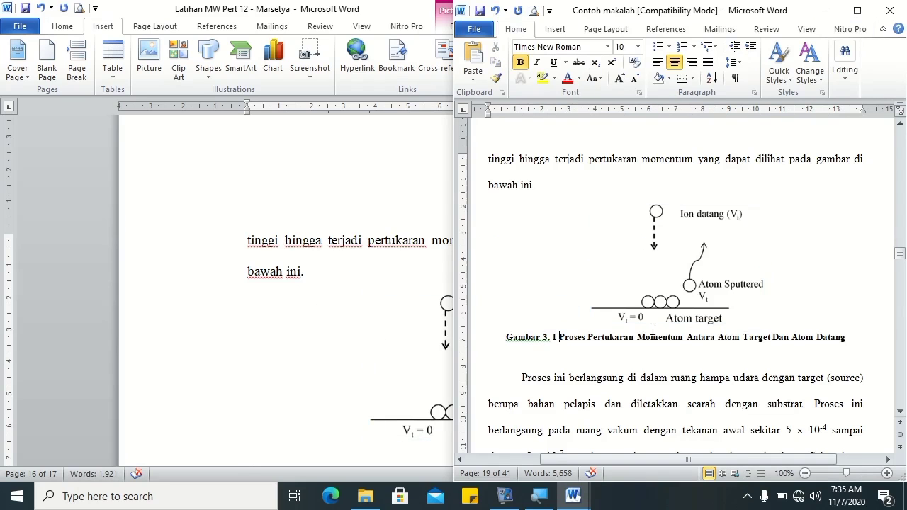
{"action": "left_click", "coordinate": [847, 339], "text": "shift"}
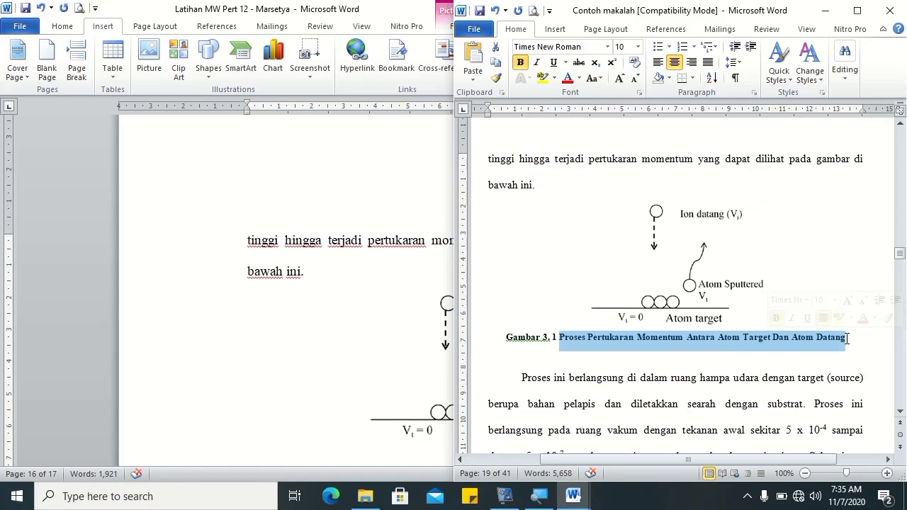
{"action": "key", "text": "alt+Tab"}
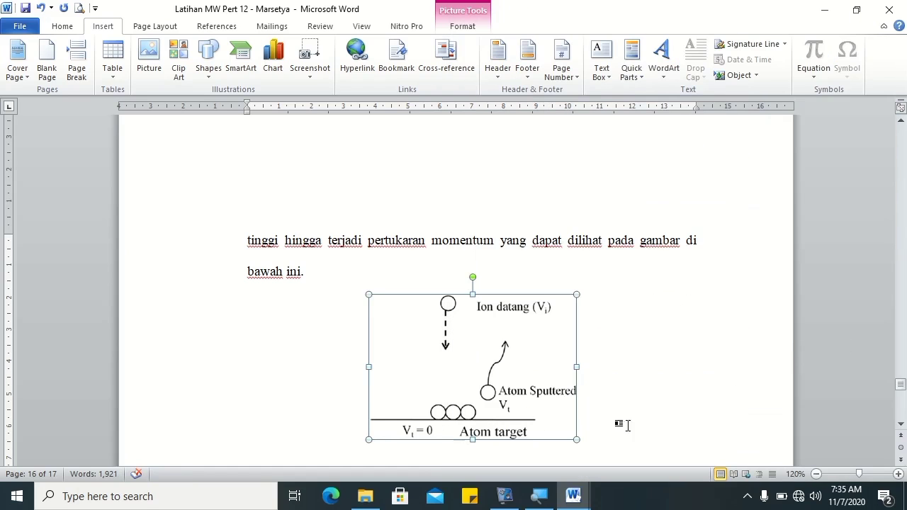
{"action": "left_click", "coordinate": [585, 439]}
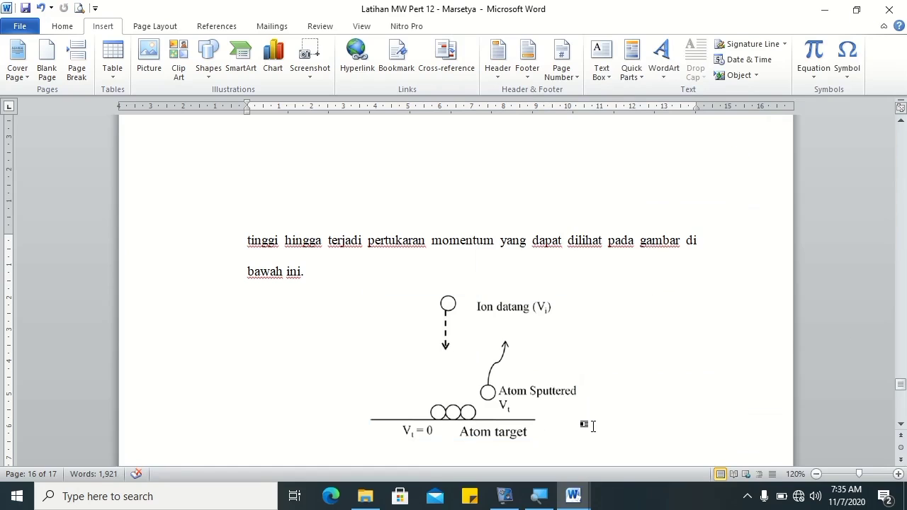
{"action": "key", "text": "Return"}
{"action": "key", "text": "ctrl+v"}
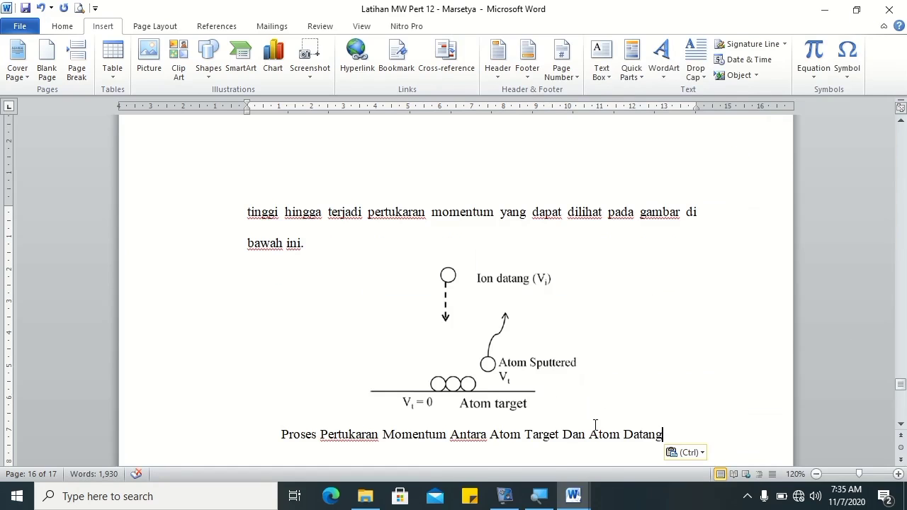
{"action": "key", "text": "alt+Tab"}
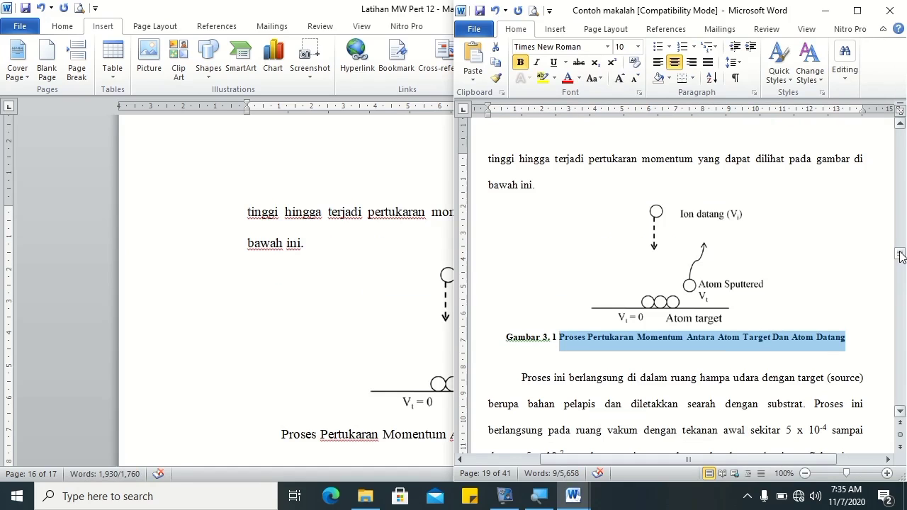
Step: Select the paragraph from 'Proses ini berlangsung' to 'Gambar (2) berikut.' in Contoh makalah
{"action": "left_click_drag", "start_coordinate": [900, 261], "coordinate": [901, 256]}
{"action": "left_click", "coordinate": [526, 380]}
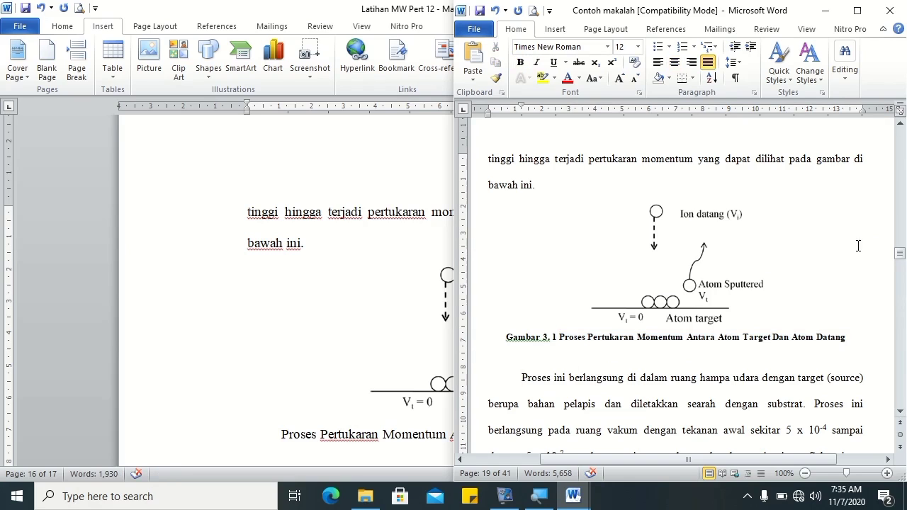
{"action": "left_click_drag", "start_coordinate": [899, 253], "coordinate": [901, 261]}
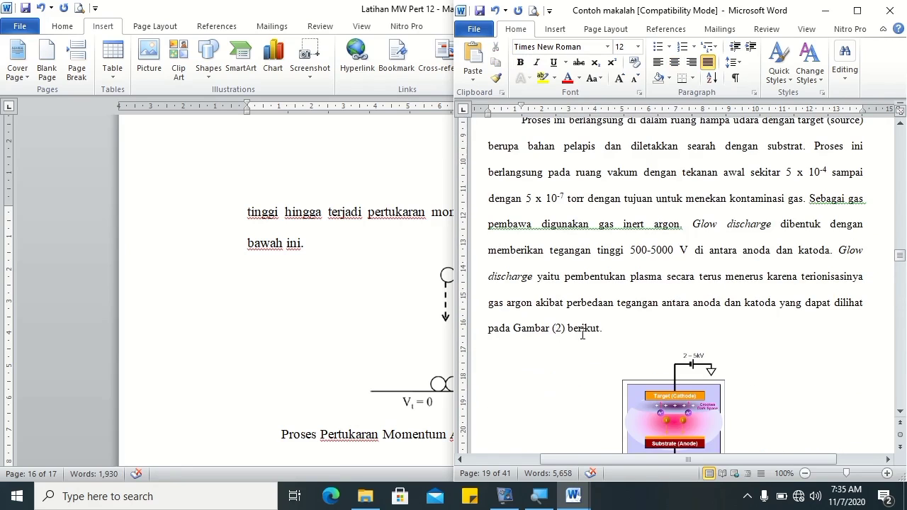
{"action": "left_click", "coordinate": [607, 328], "text": "shift"}
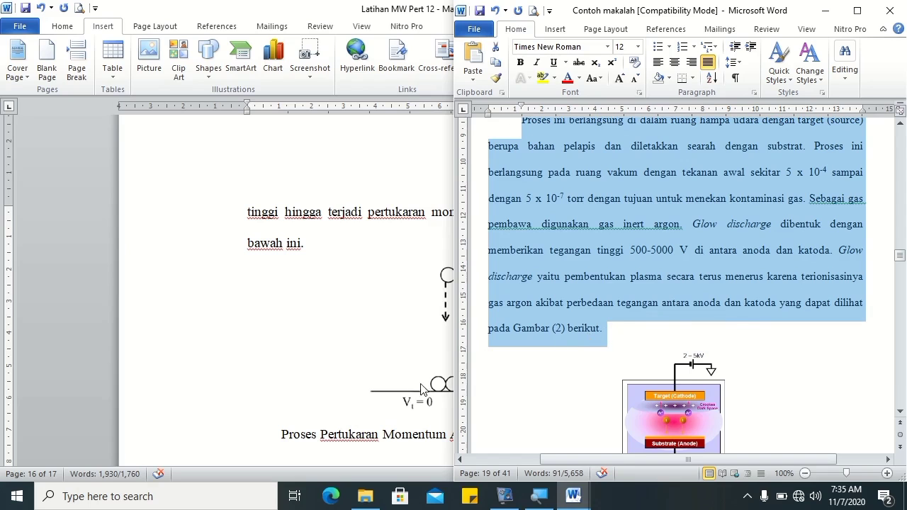
Step: Paste the paragraph below the caption in Latihan MW, with an empty line between them
{"action": "left_click", "coordinate": [348, 398]}
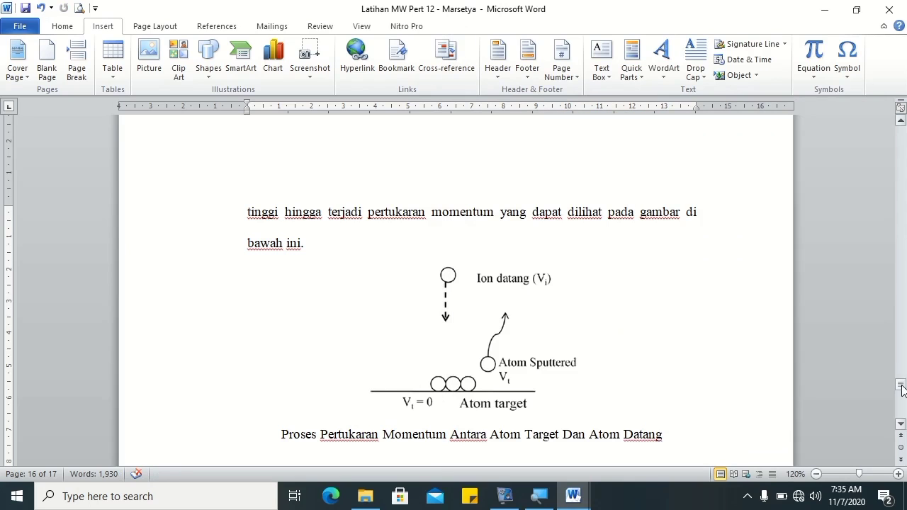
{"action": "left_click_drag", "start_coordinate": [898, 385], "coordinate": [898, 388]}
{"action": "left_click", "coordinate": [746, 219]}
{"action": "key", "text": "Return"}
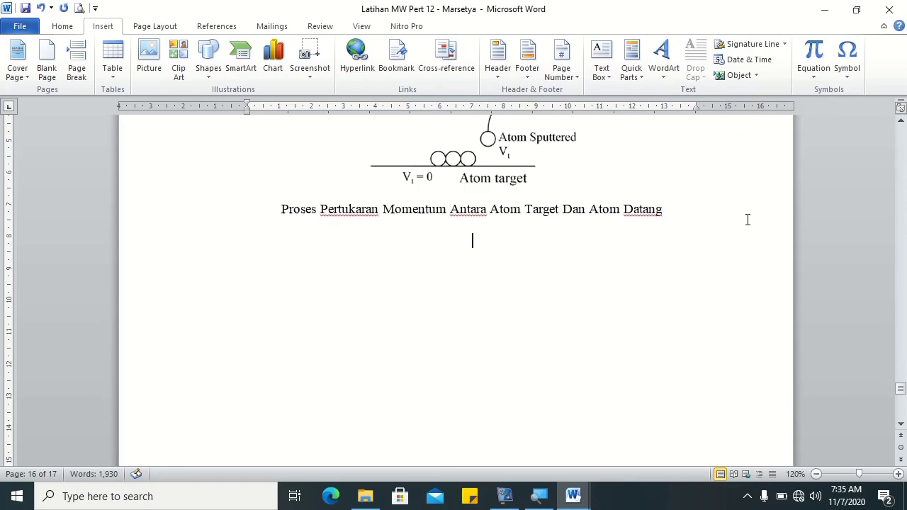
{"action": "key", "text": "ctrl+v"}
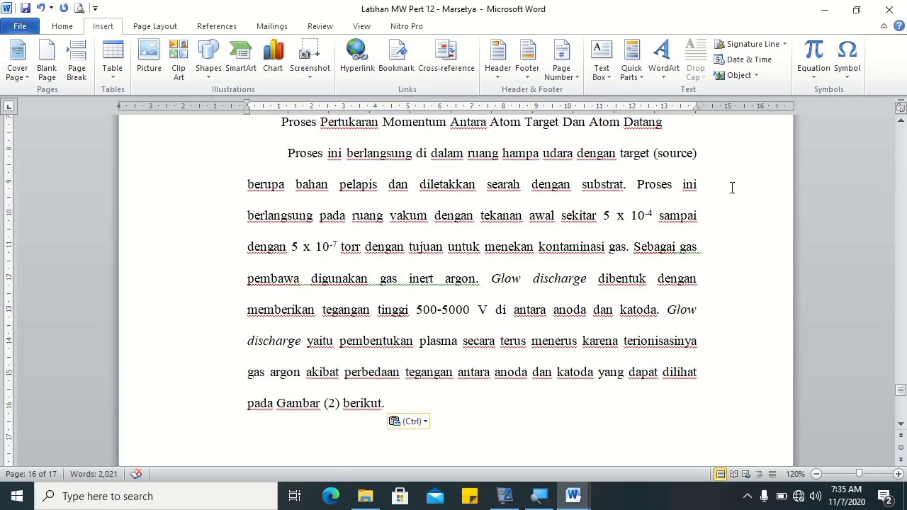
{"action": "left_click", "coordinate": [680, 124]}
{"action": "key", "text": "Return"}
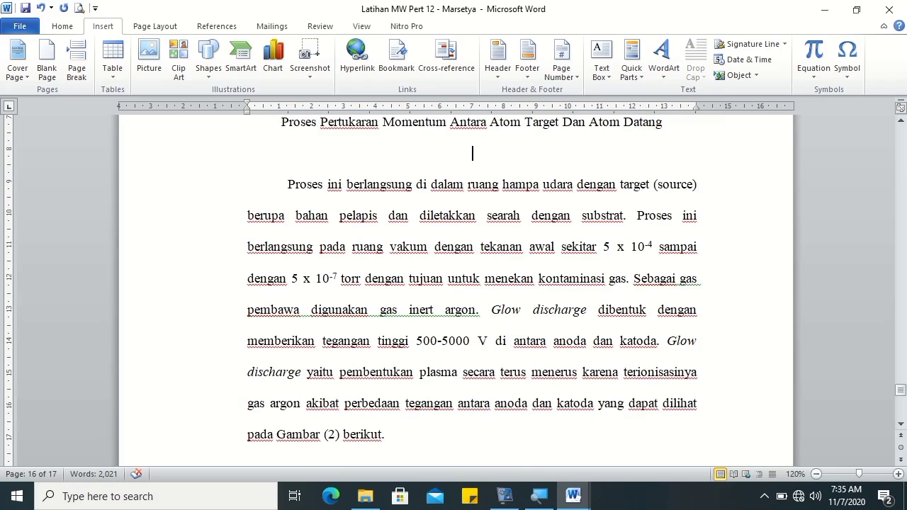
{"action": "key", "text": "alt+Tab"}
{"action": "mouse_move", "coordinate": [899, 257]}
{"action": "left_mouse_down"}
{"action": "mouse_move", "coordinate": [904, 281]}
{"action": "mouse_move", "coordinate": [903, 262]}
{"action": "left_mouse_up"}
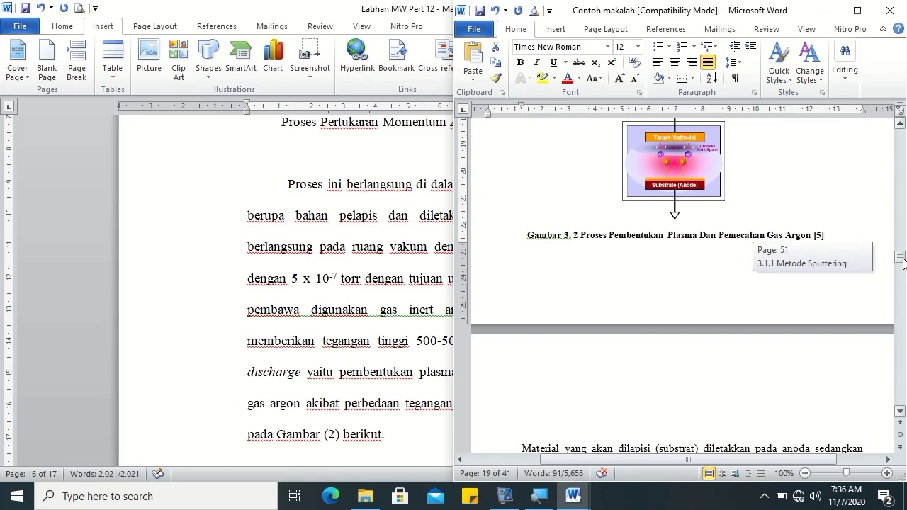
Step: Paste the sample's plasma-formation figure on a new line after 'berikut.' and centre it
{"action": "left_click_drag", "start_coordinate": [903, 262], "coordinate": [902, 260]}
{"action": "left_click", "coordinate": [698, 262]}
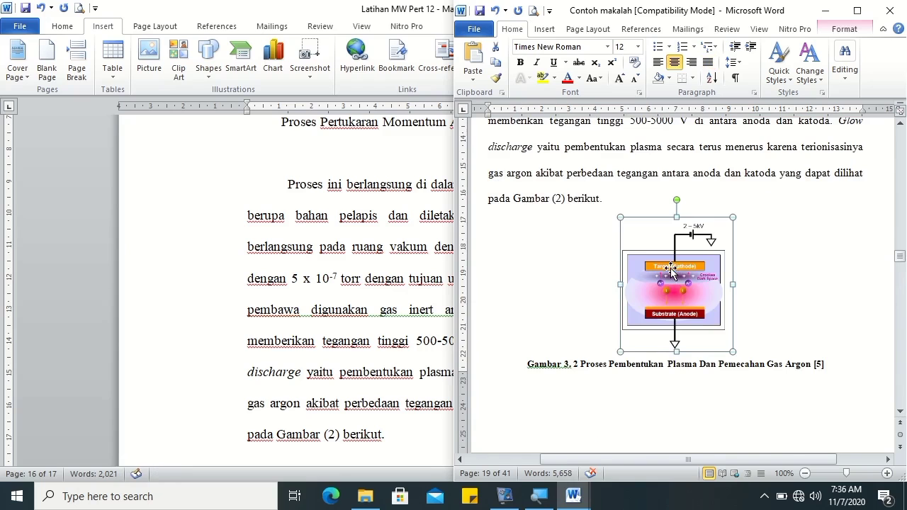
{"action": "left_click", "coordinate": [403, 431]}
{"action": "left_click", "coordinate": [425, 440]}
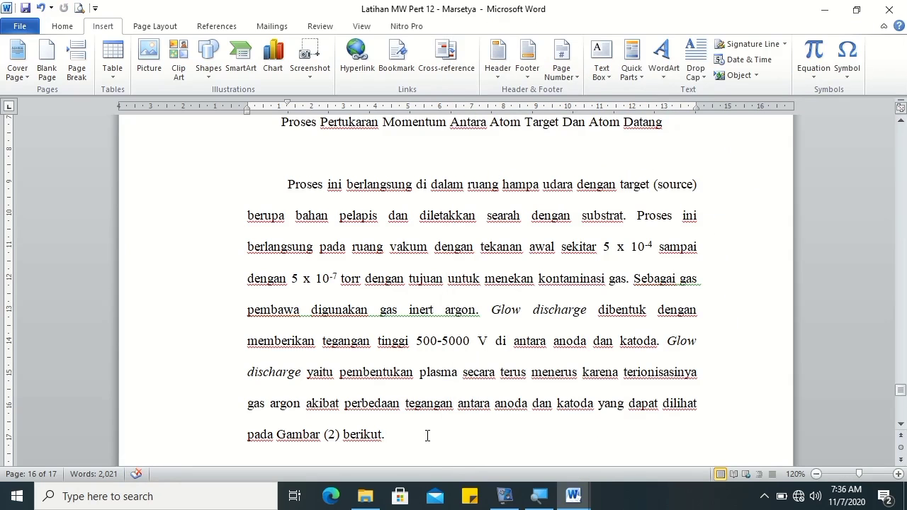
{"action": "key", "text": "Return"}
{"action": "key", "text": "ctrl+v"}
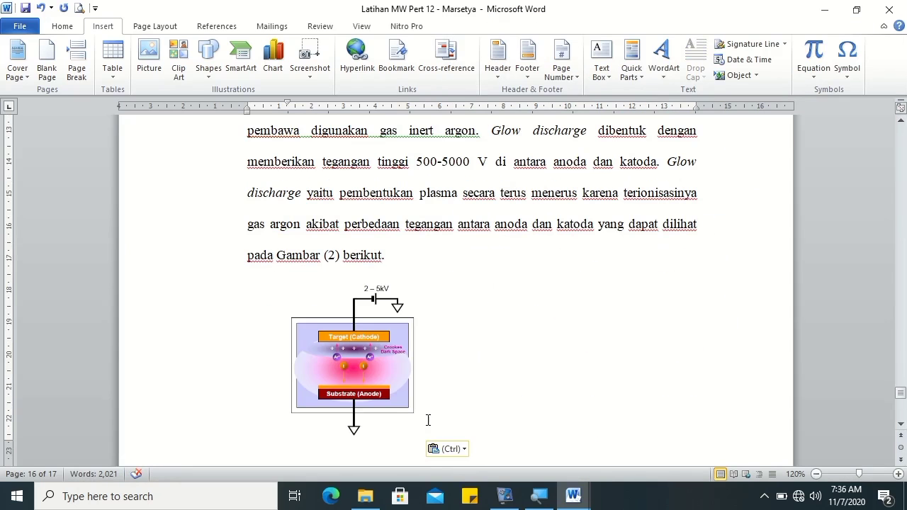
{"action": "left_click", "coordinate": [404, 398]}
{"action": "key", "text": "alt+Tab"}
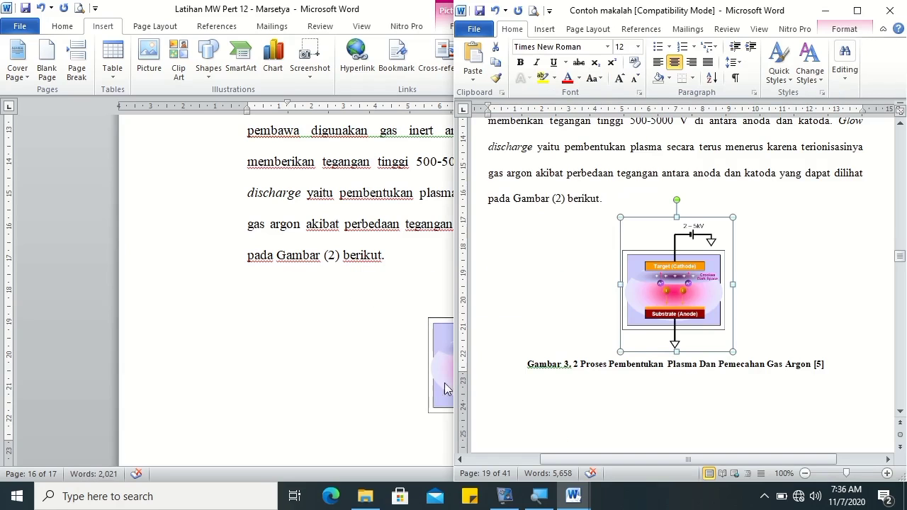
Step: Add the caption 'Proses Pembentukan Plasma Dan Pemecahan Gas Argon [5]' below the figure
{"action": "left_click", "coordinate": [584, 364]}
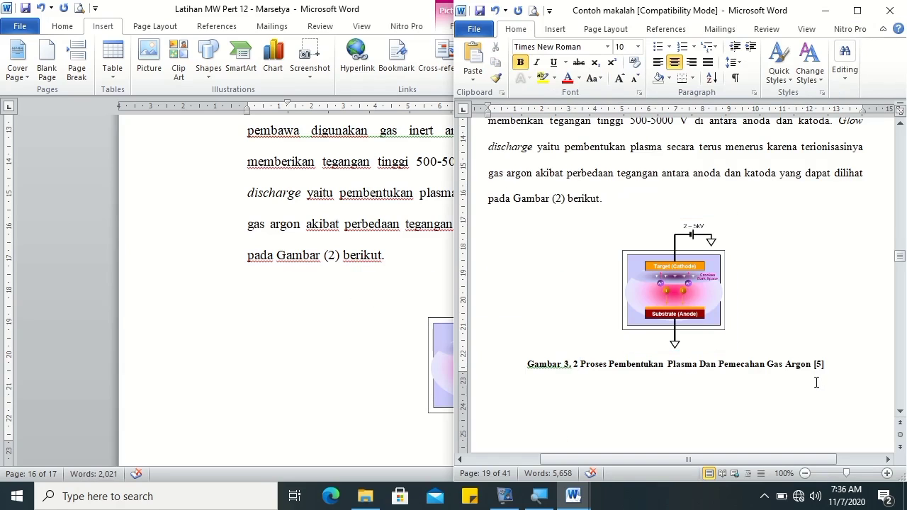
{"action": "left_click", "coordinate": [829, 363], "text": "shift"}
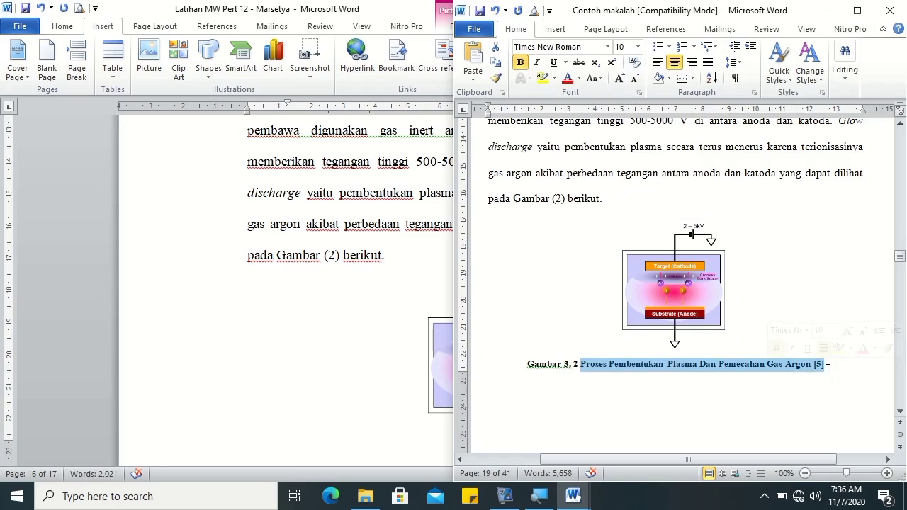
{"action": "key", "text": "alt+Tab"}
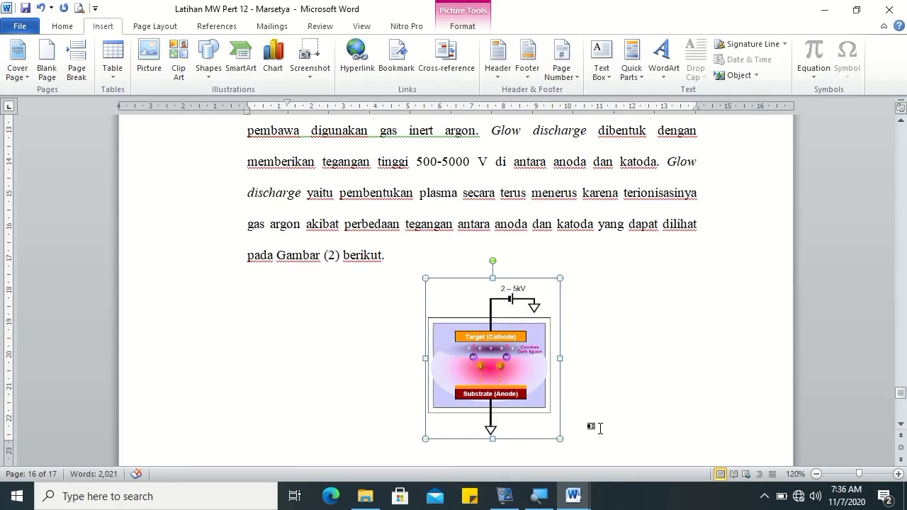
{"action": "left_click", "coordinate": [600, 428]}
{"action": "key", "text": "Return"}
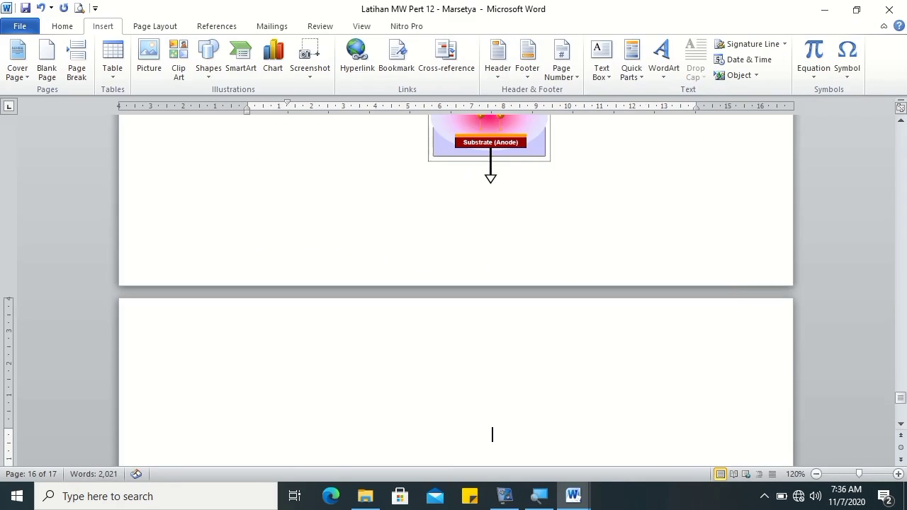
{"action": "type", "text": "Proses Pembentukan Plasma Dan Pemecahan Gas Argon [5]"}
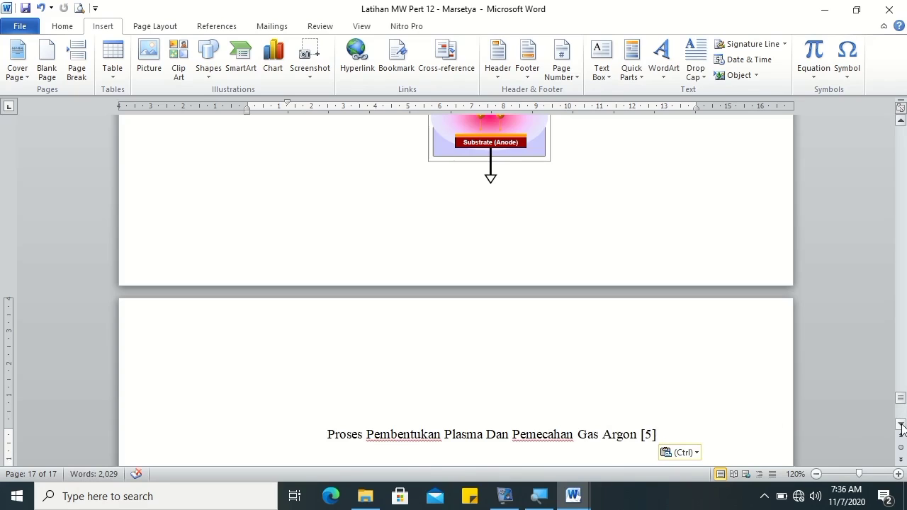
Step: Add an empty paragraph below the plasma figure caption
{"action": "left_click", "coordinate": [901, 425]}
{"action": "left_click", "coordinate": [901, 425]}
{"action": "left_click", "coordinate": [901, 425]}
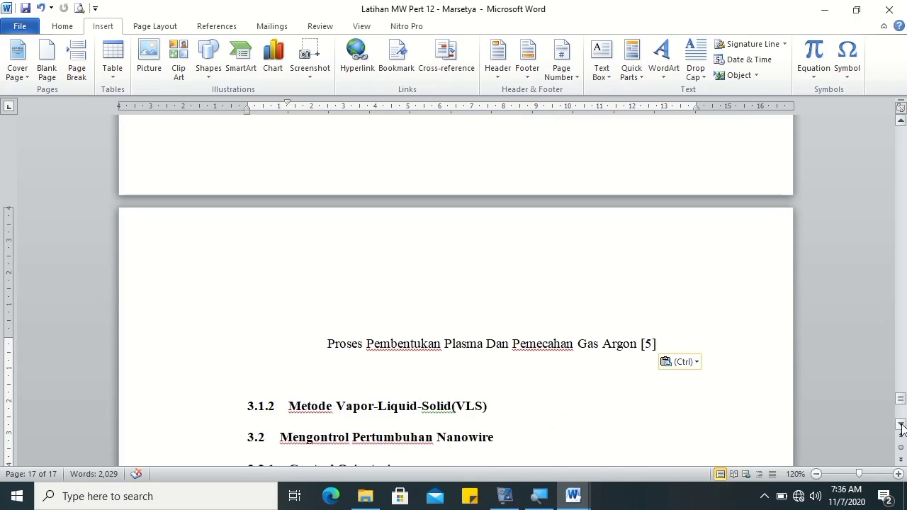
{"action": "key", "text": "Return"}
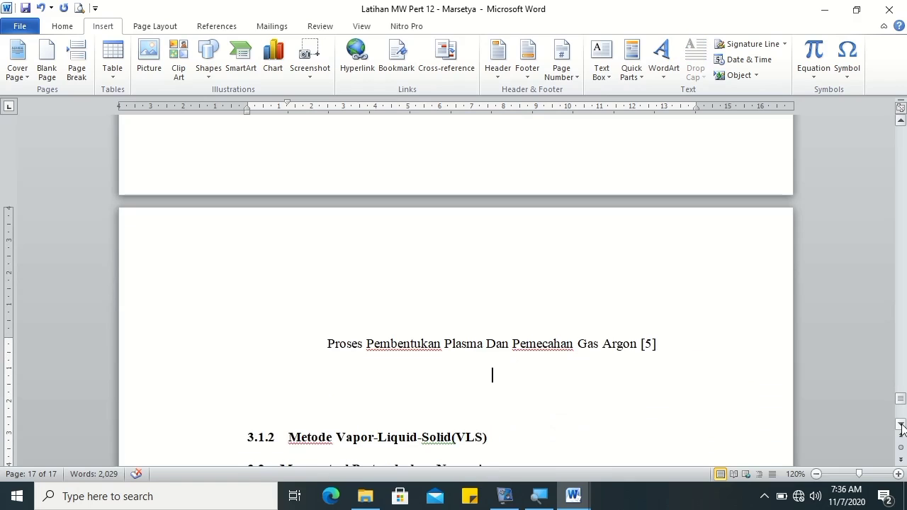
{"action": "left_click", "coordinate": [901, 425]}
{"action": "left_click", "coordinate": [901, 425]}
Step: Locate the plasma figure in the Contoh makalah source document
{"action": "key", "text": "alt+Tab"}
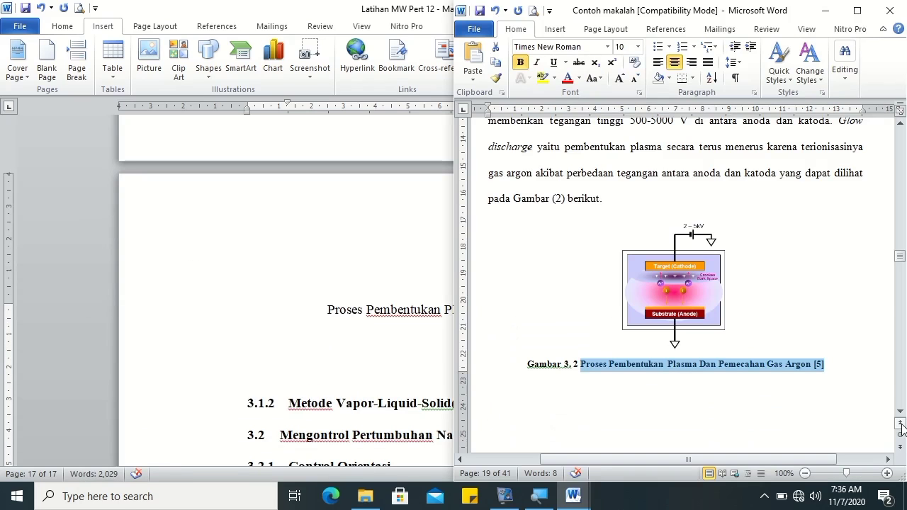
{"action": "left_click", "coordinate": [901, 411]}
{"action": "left_click", "coordinate": [901, 411]}
{"action": "left_click", "coordinate": [901, 410]}
{"action": "left_click", "coordinate": [901, 410]}
{"action": "left_click", "coordinate": [900, 412]}
{"action": "left_click", "coordinate": [901, 412]}
{"action": "left_click", "coordinate": [901, 411]}
{"action": "left_click", "coordinate": [900, 412]}
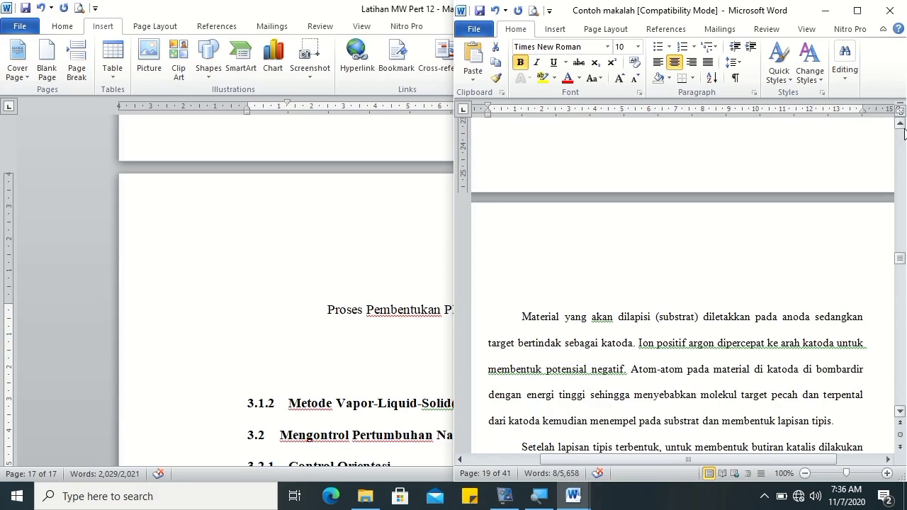
{"action": "scroll", "coordinate": [673, 177], "scroll_direction": "up", "scroll_amount": 5}
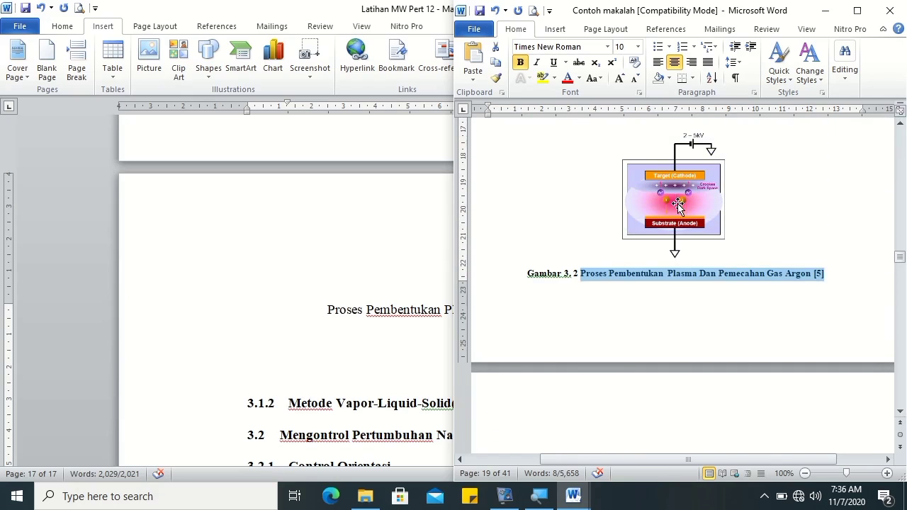
{"action": "left_click", "coordinate": [678, 204]}
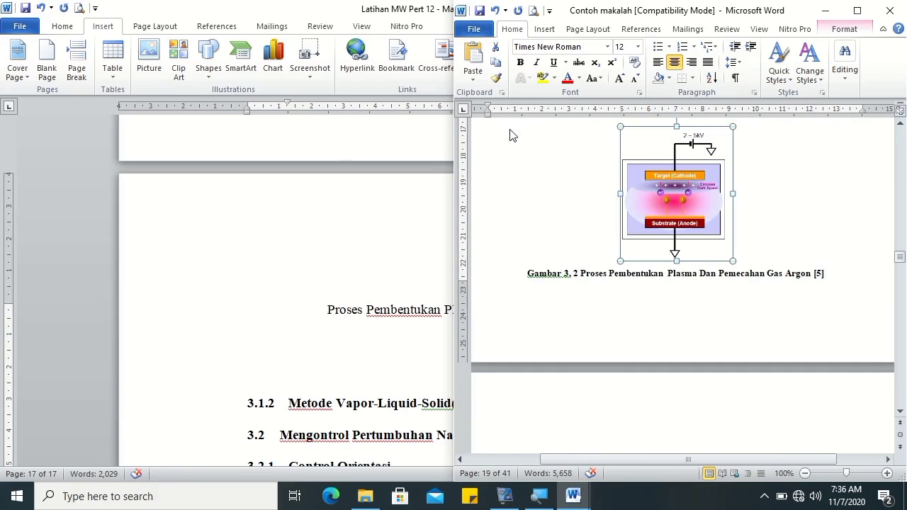
Step: In Latihan MW Pert 12, place the insertion point below the plasma caption
{"action": "left_click", "coordinate": [369, 158]}
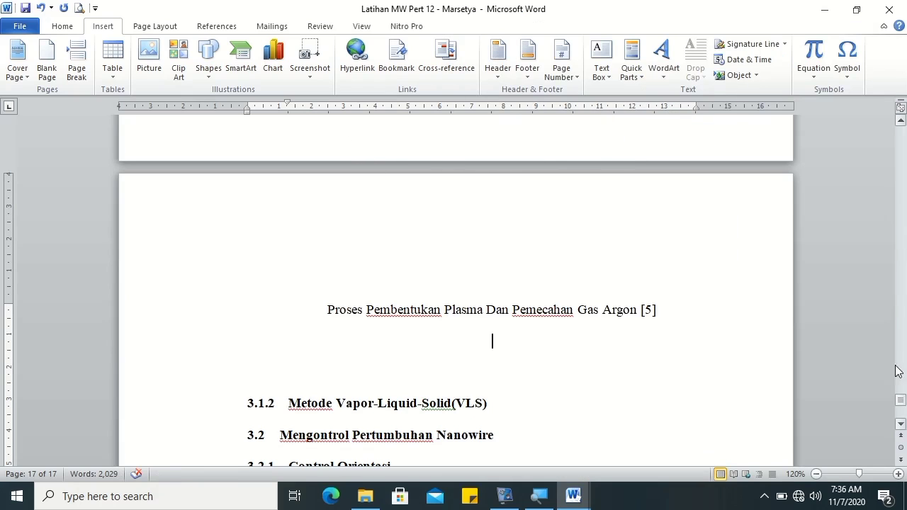
{"action": "left_click", "coordinate": [901, 122]}
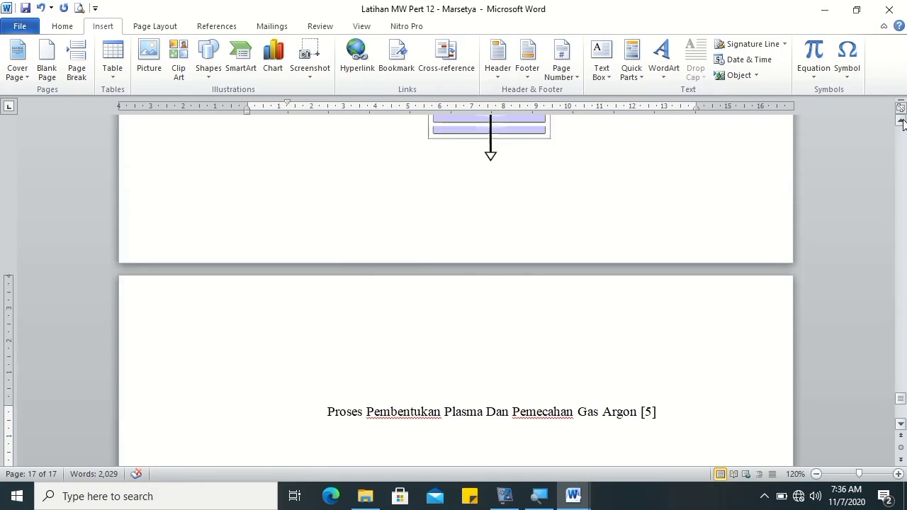
{"action": "scroll", "coordinate": [901, 121], "scroll_direction": "up", "scroll_amount": 3}
{"action": "left_click", "coordinate": [508, 255]}
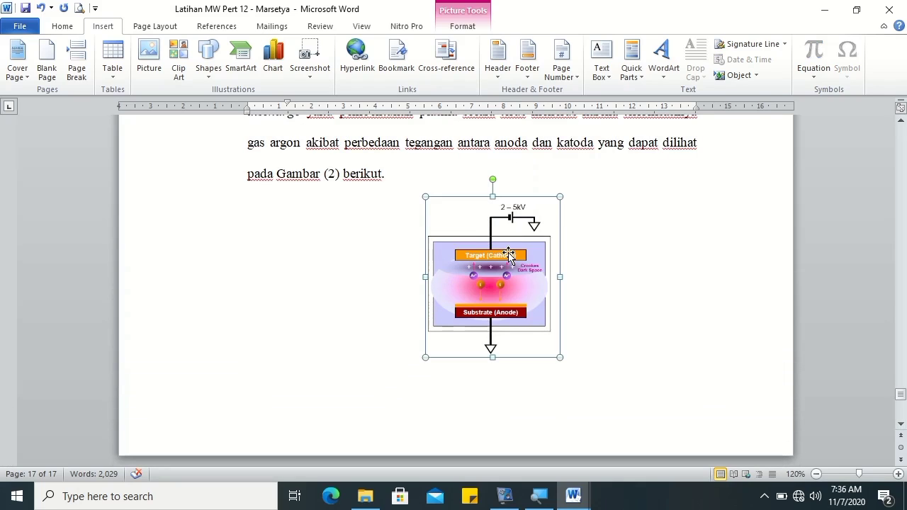
{"action": "left_click", "coordinate": [901, 426]}
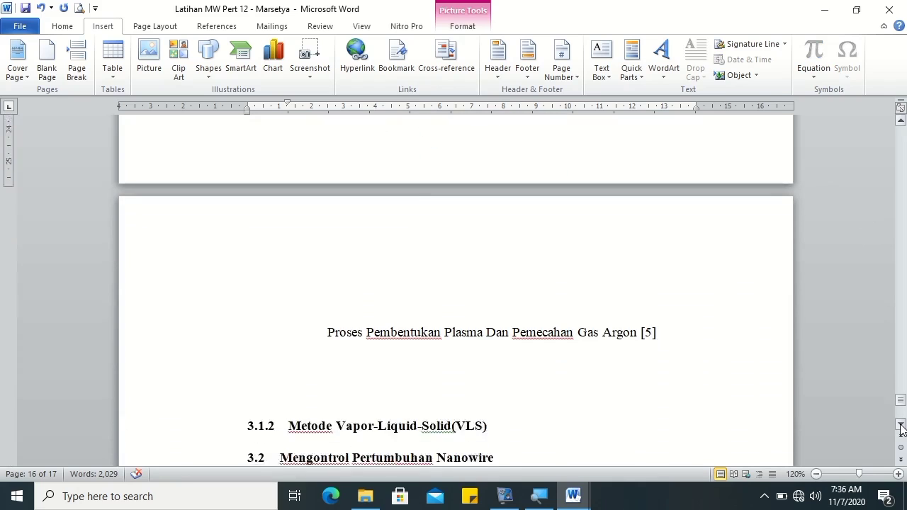
{"action": "left_click", "coordinate": [901, 425]}
{"action": "left_click", "coordinate": [374, 327]}
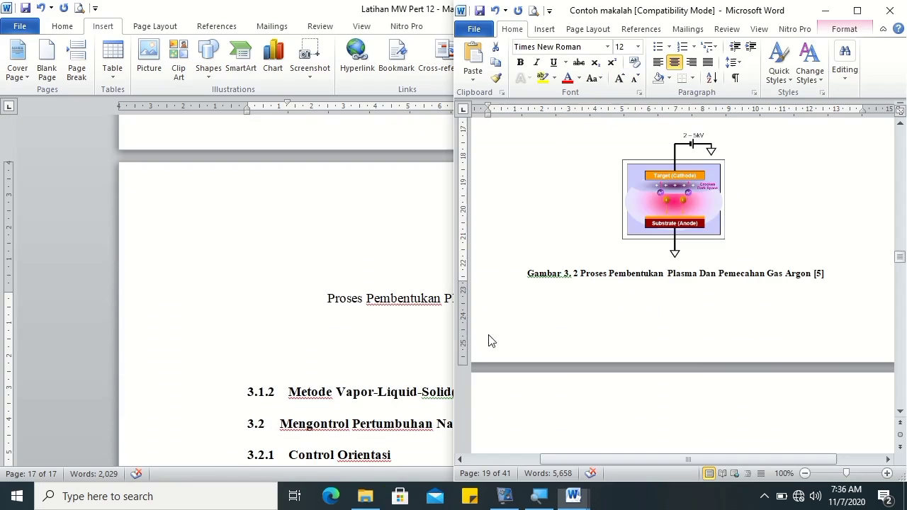
Step: Copy the sputtering paragraphs starting at 'Material' from Contoh makalah and paste them there
{"action": "key", "text": "alt+Tab"}
{"action": "left_click", "coordinate": [900, 412]}
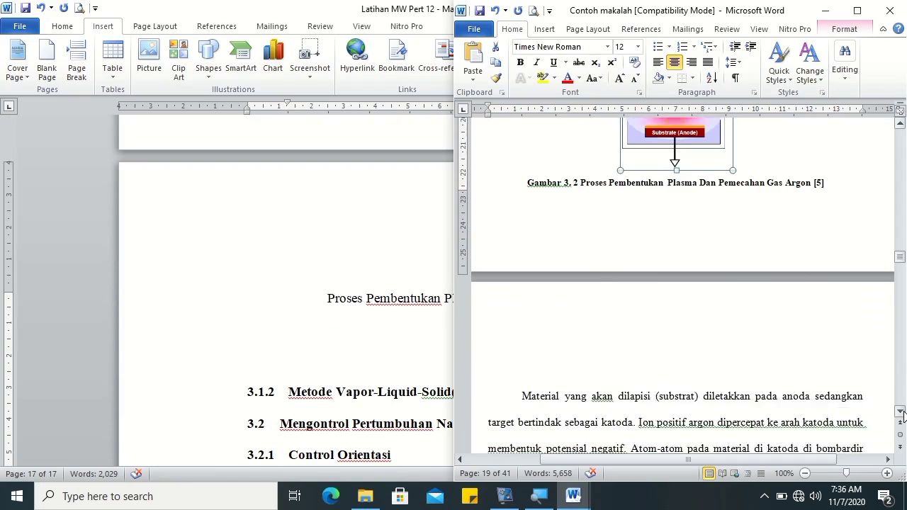
{"action": "left_click", "coordinate": [522, 214]}
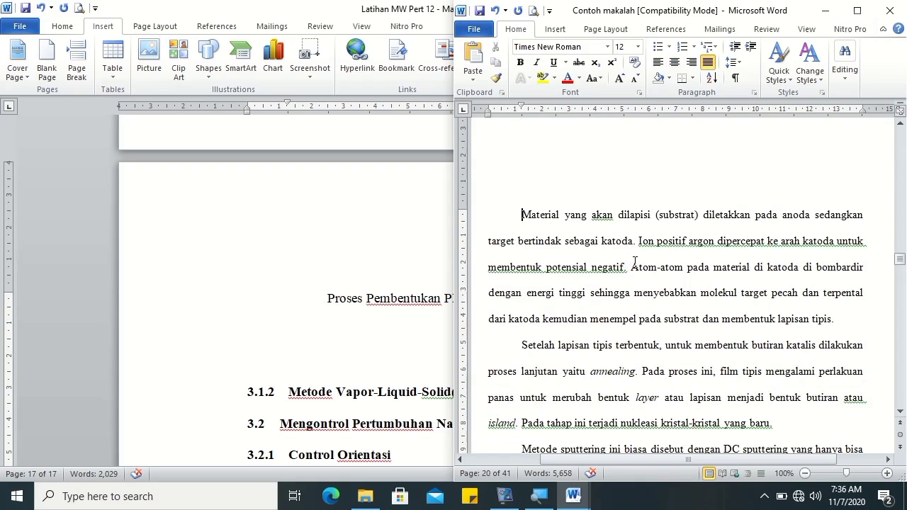
{"action": "scroll", "coordinate": [773, 311], "scroll_direction": "down", "scroll_amount": 3}
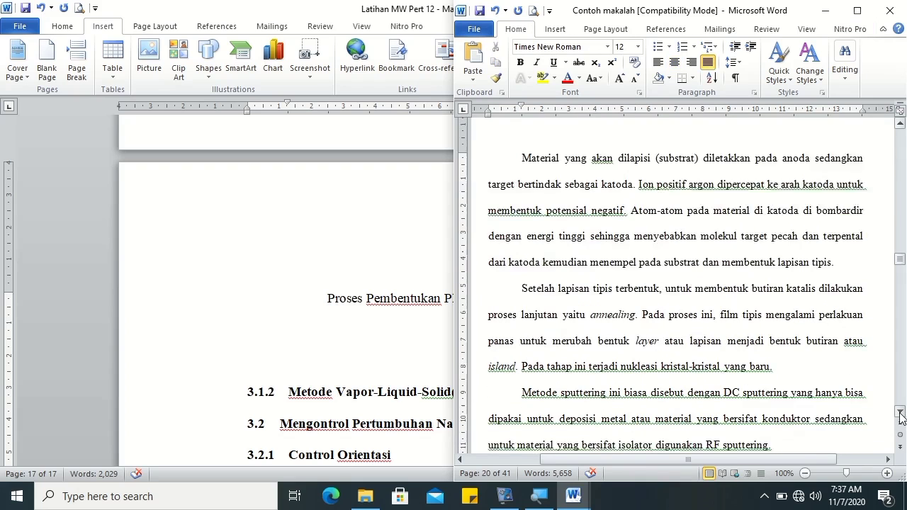
{"action": "left_click", "coordinate": [772, 309], "text": "shift"}
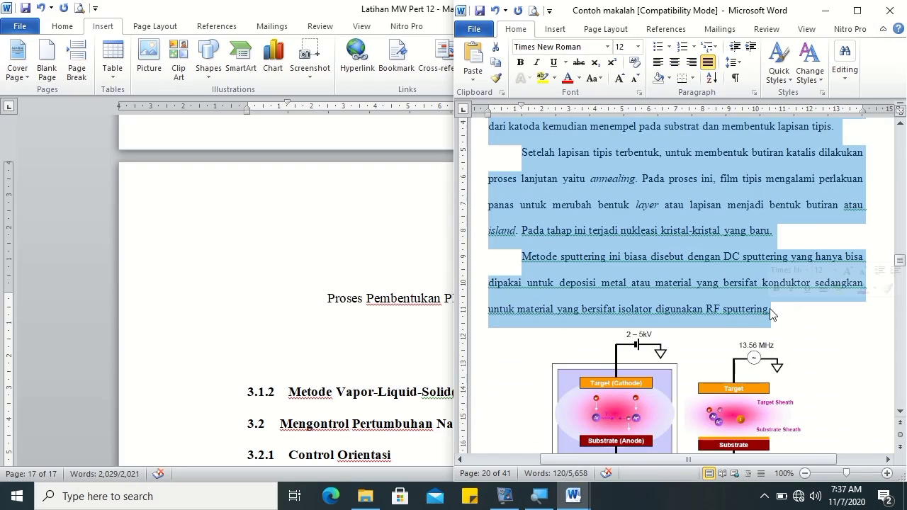
{"action": "left_click", "coordinate": [420, 322]}
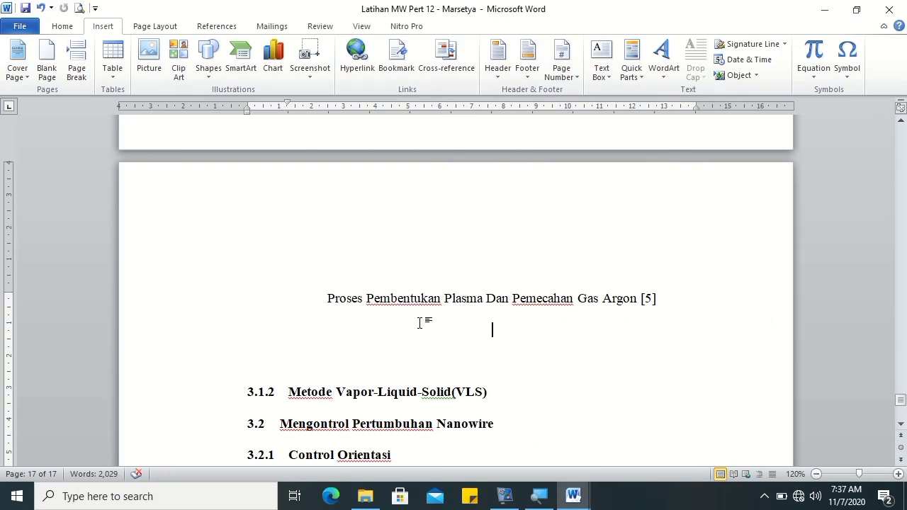
{"action": "key", "text": "ctrl+v"}
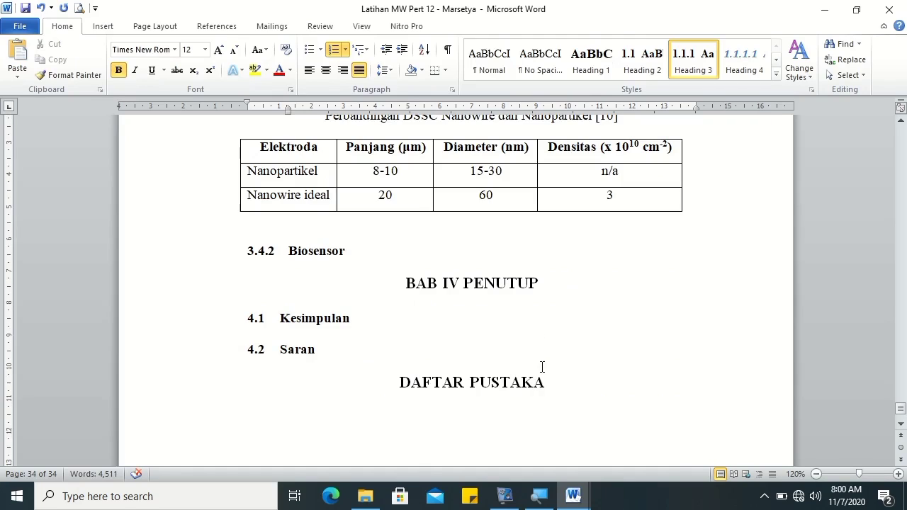
Step: Insert a page break so BAB IV PENUTUP starts on a new page
{"action": "left_click", "coordinate": [408, 283]}
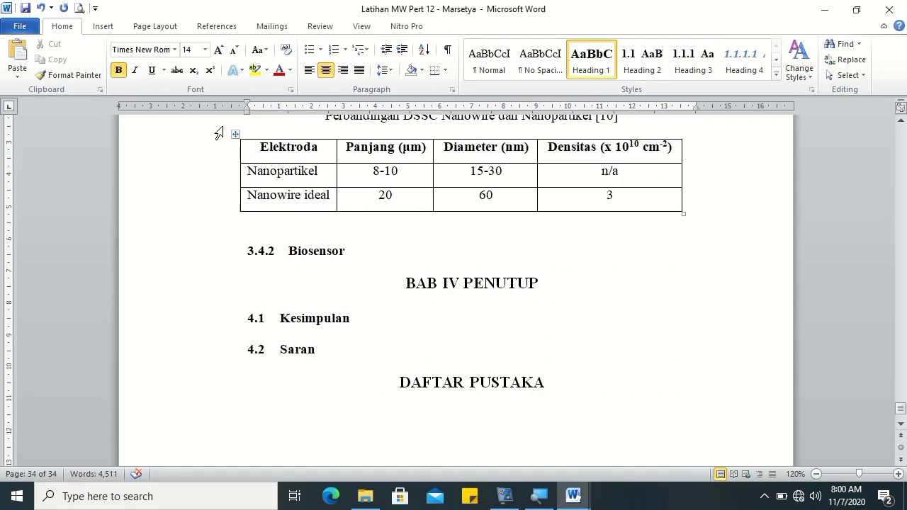
{"action": "left_click", "coordinate": [113, 28]}
{"action": "left_click", "coordinate": [77, 65]}
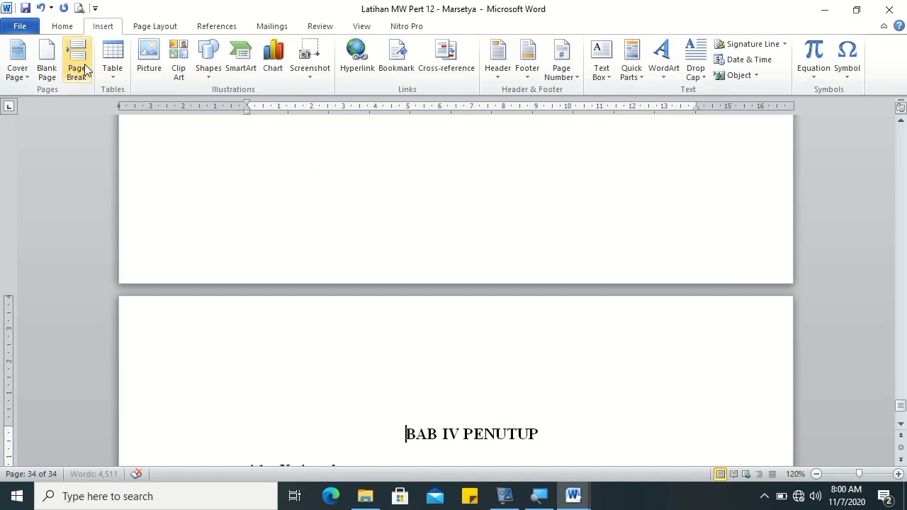
{"action": "left_click_drag", "start_coordinate": [903, 406], "coordinate": [901, 401]}
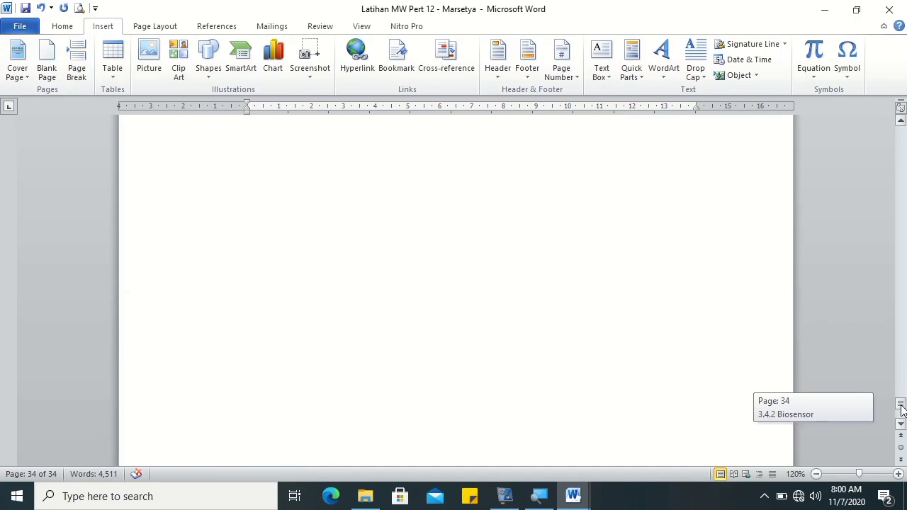
Step: Add an empty line after the 3.4.2 Biosensor heading
{"action": "left_click", "coordinate": [393, 243]}
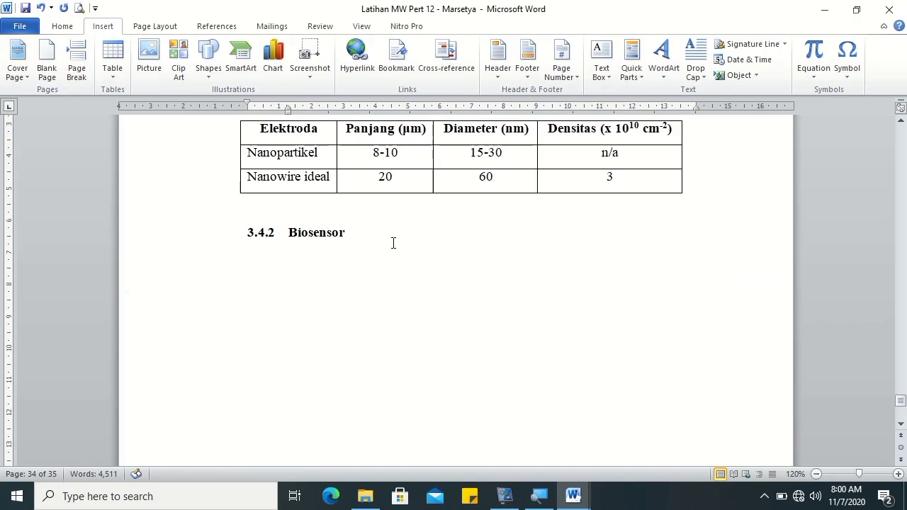
{"action": "key", "text": "Return"}
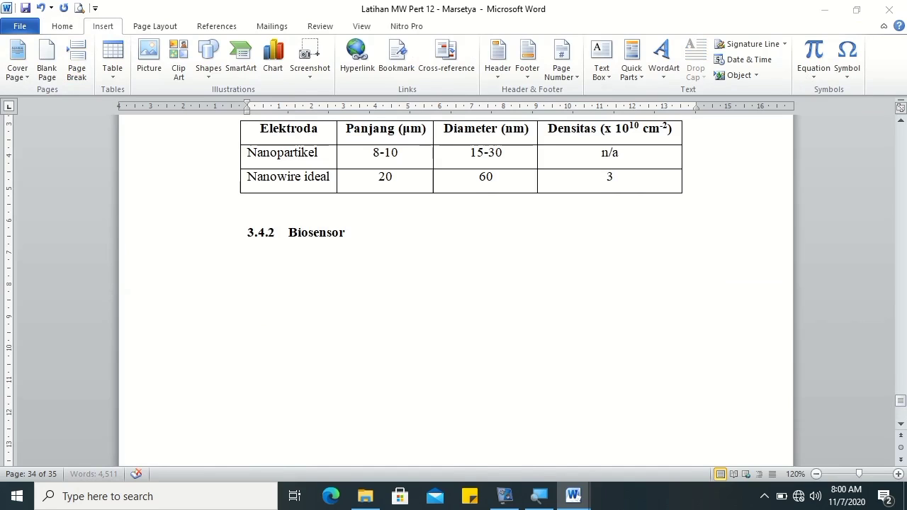
{"action": "key", "text": "alt+Tab"}
Step: Copy the paragraph introducing Gambar (16) from Contoh makalah and paste it under 3.4.2 Biosensor
{"action": "left_click_drag", "start_coordinate": [900, 380], "coordinate": [900, 370]}
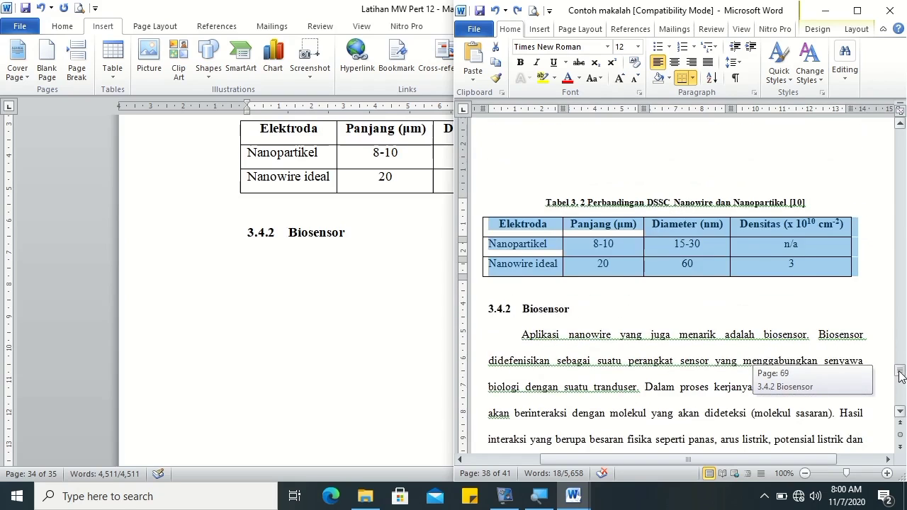
{"action": "left_click", "coordinate": [528, 185]}
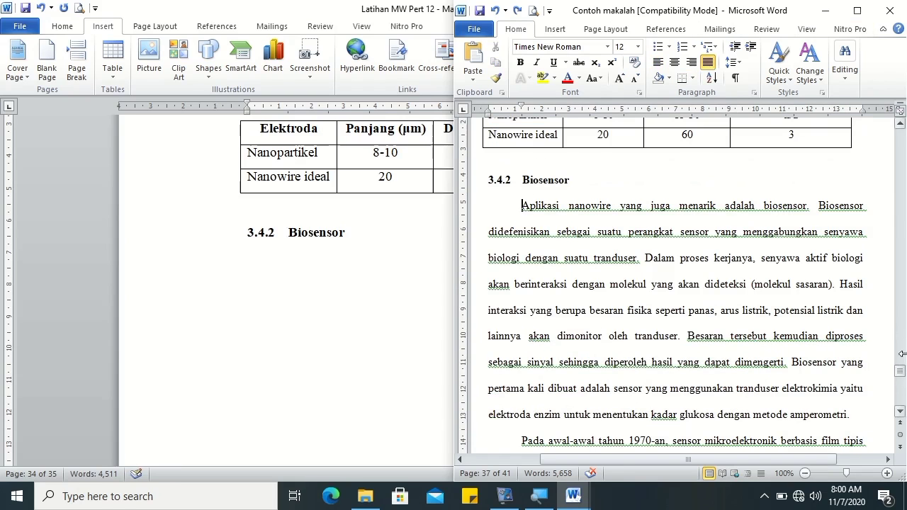
{"action": "left_click_drag", "start_coordinate": [900, 374], "coordinate": [902, 383]}
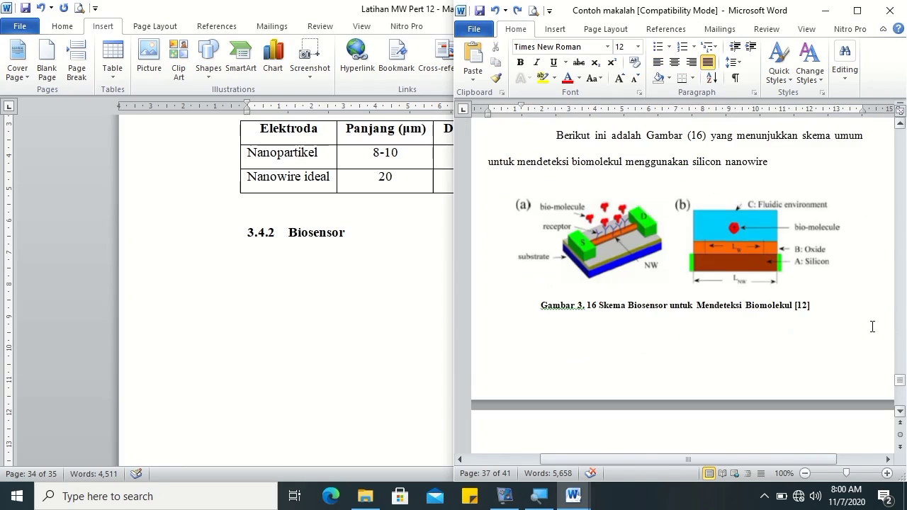
{"action": "triple_click", "coordinate": [776, 162]}
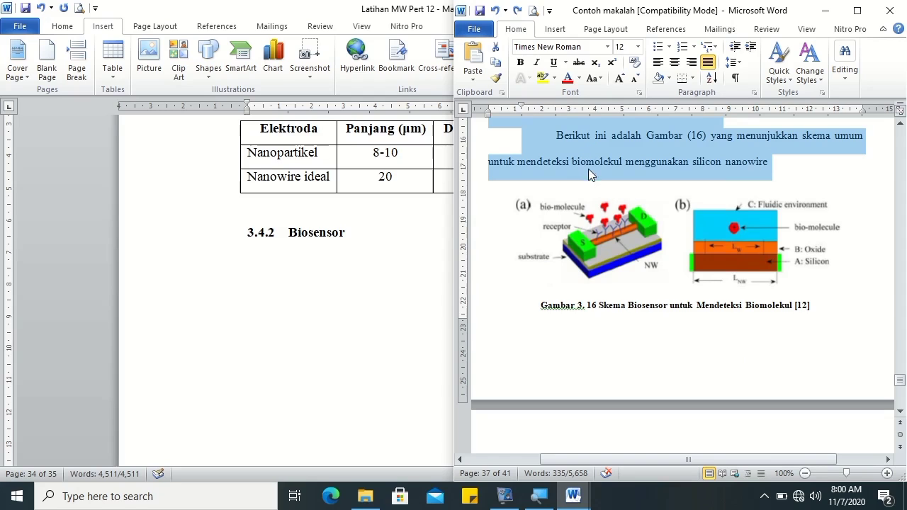
{"action": "left_click", "coordinate": [294, 270]}
{"action": "key", "text": "ctrl+v"}
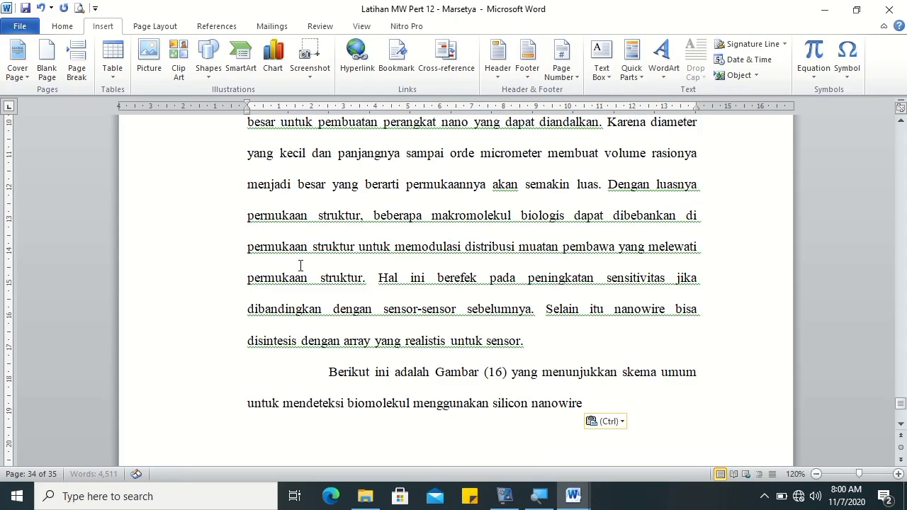
Step: Remove the extra indent before 'Berikut' and change the reference to Gambar 3.16 without parentheses
{"action": "left_click", "coordinate": [276, 373]}
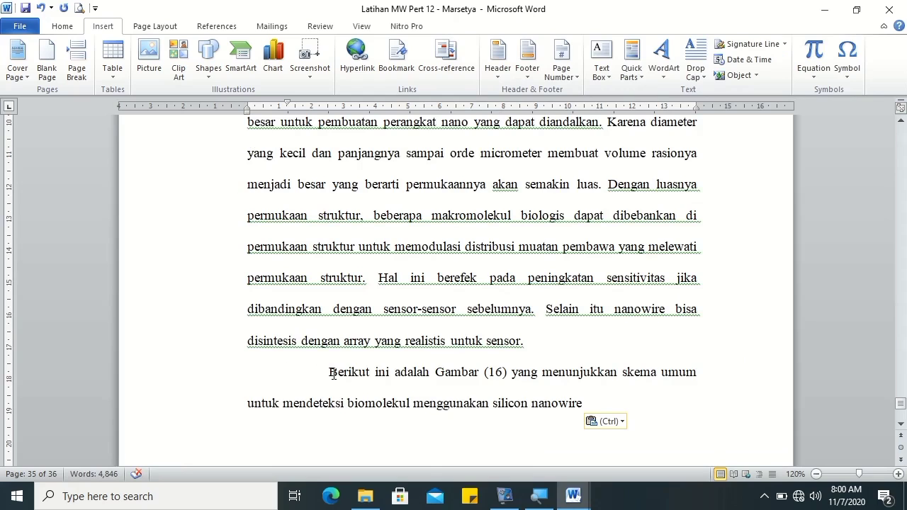
{"action": "left_click_drag", "start_coordinate": [330, 373], "coordinate": [287, 373]}
{"action": "key", "text": "BackSpace"}
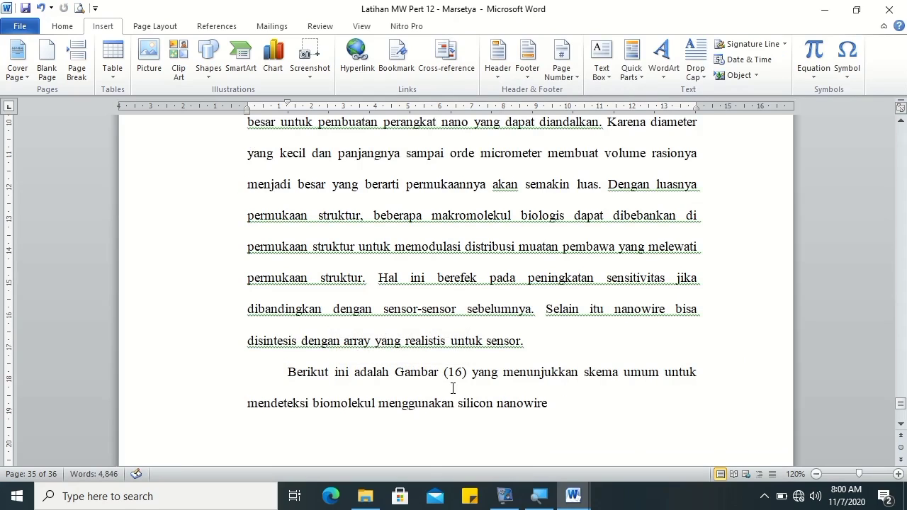
{"action": "left_click", "coordinate": [447, 377]}
{"action": "key", "text": "BackSpace"}
{"action": "type", "text": "3."}
{"action": "key", "text": "Delete"}
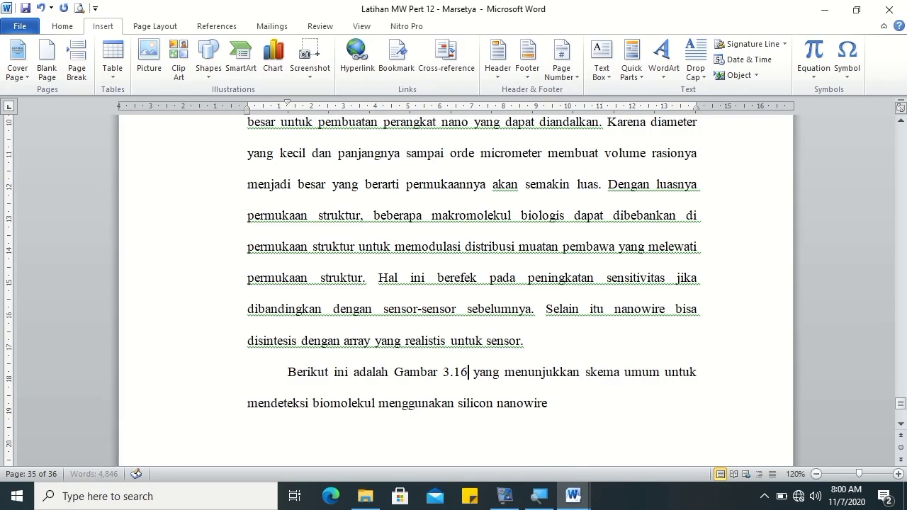
Step: Copy the biosensor figure from Contoh makalah
{"action": "key", "text": "alt+Tab"}
{"action": "left_click", "coordinate": [592, 233]}
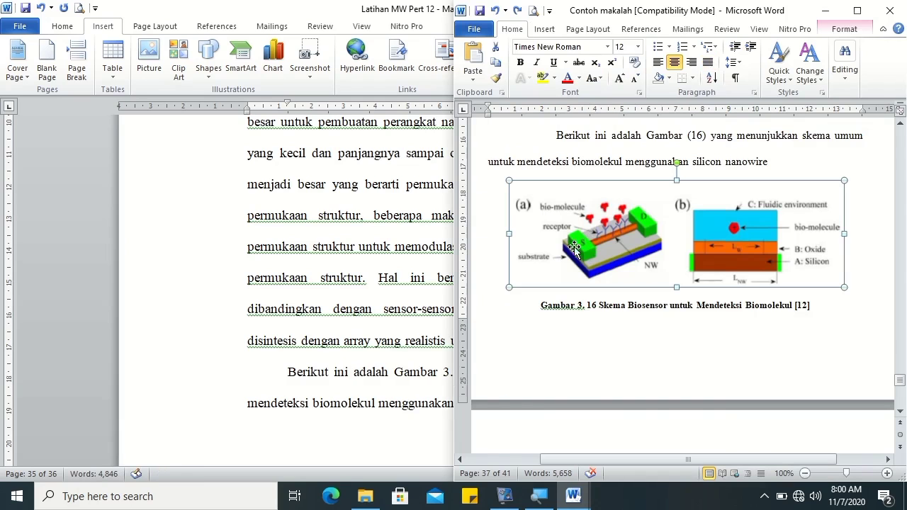
{"action": "key", "text": "alt+Tab"}
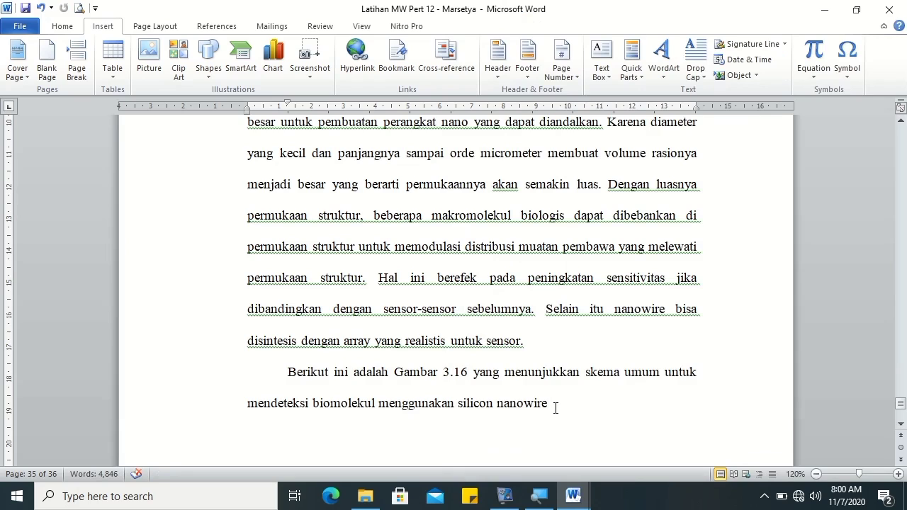
Step: Paste the biosensor figure on a new line and copy its caption text from Contoh makalah
{"action": "key", "text": "Return"}
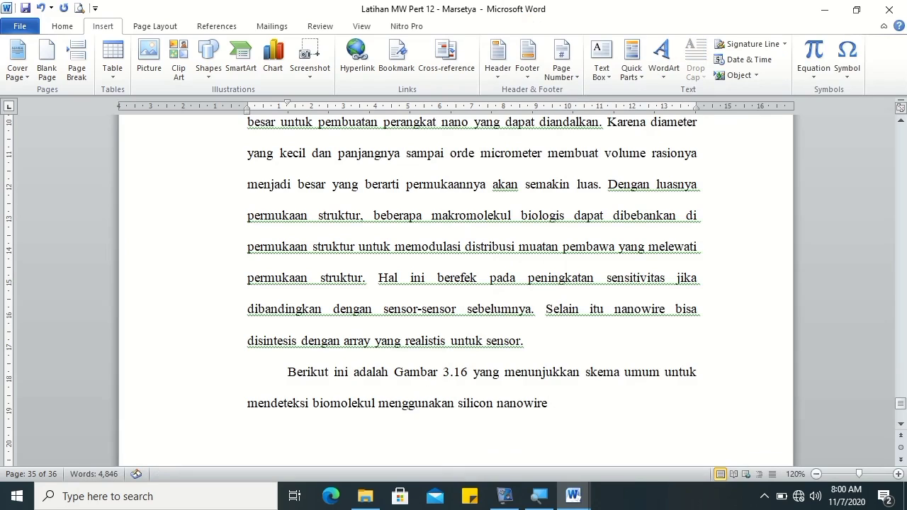
{"action": "key", "text": "ctrl+v"}
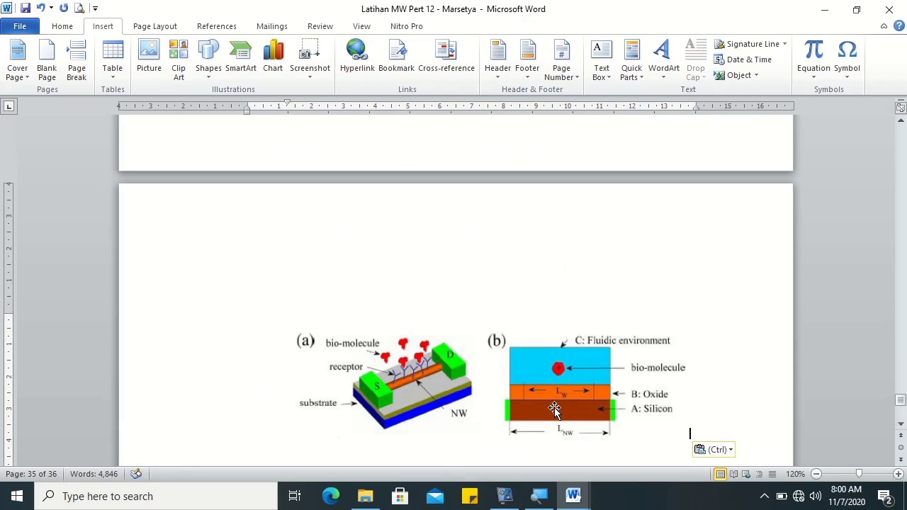
{"action": "key", "text": "alt+Tab"}
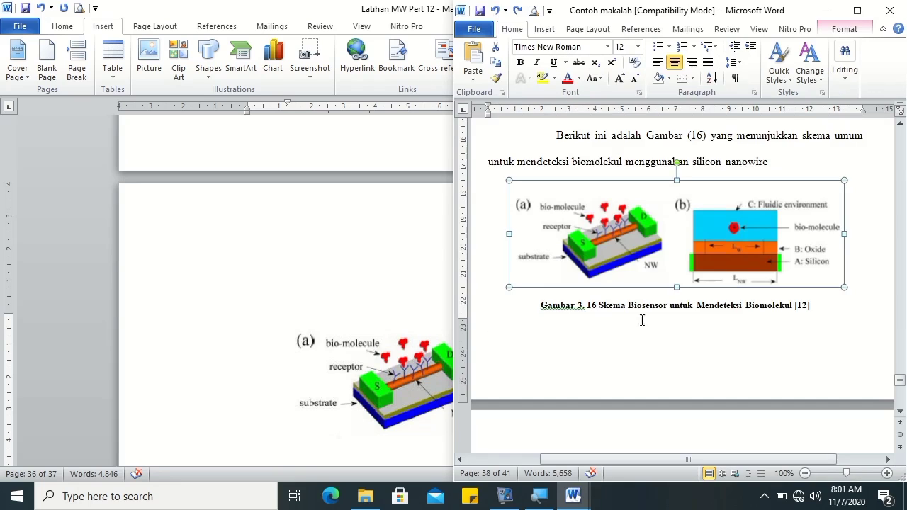
{"action": "left_click", "coordinate": [600, 304]}
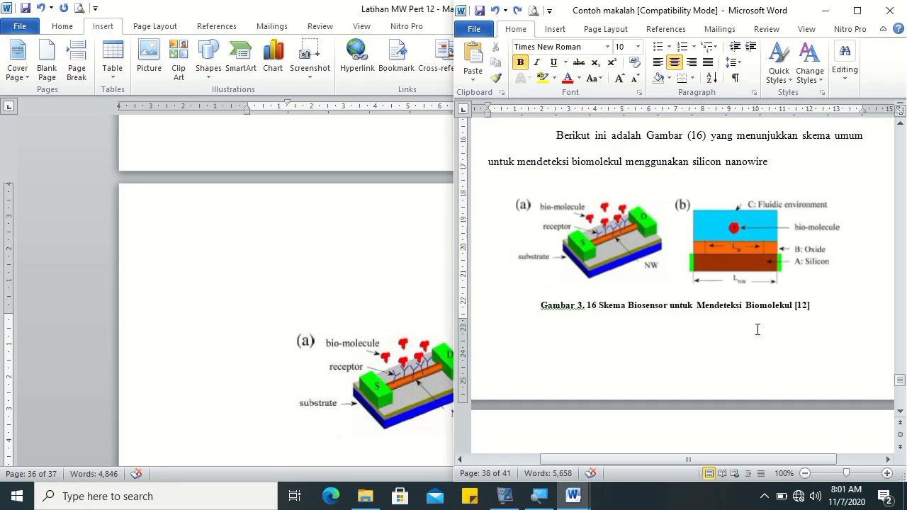
{"action": "left_click", "coordinate": [809, 306], "text": "shift"}
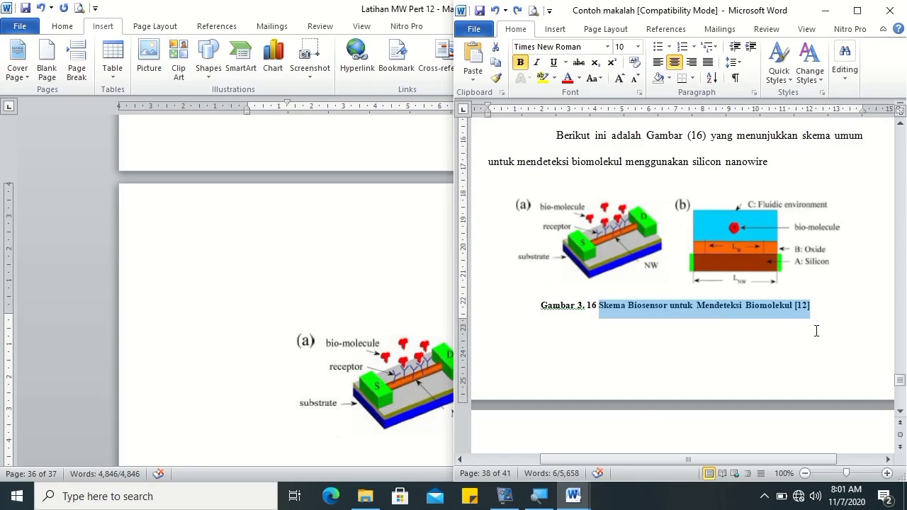
{"action": "key", "text": "alt+Tab"}
Step: Paste 'Skema Biosensor untuk Mendeteksi Biomolekul [12]' below the figure, remove its indent and center it
{"action": "key", "text": "Return"}
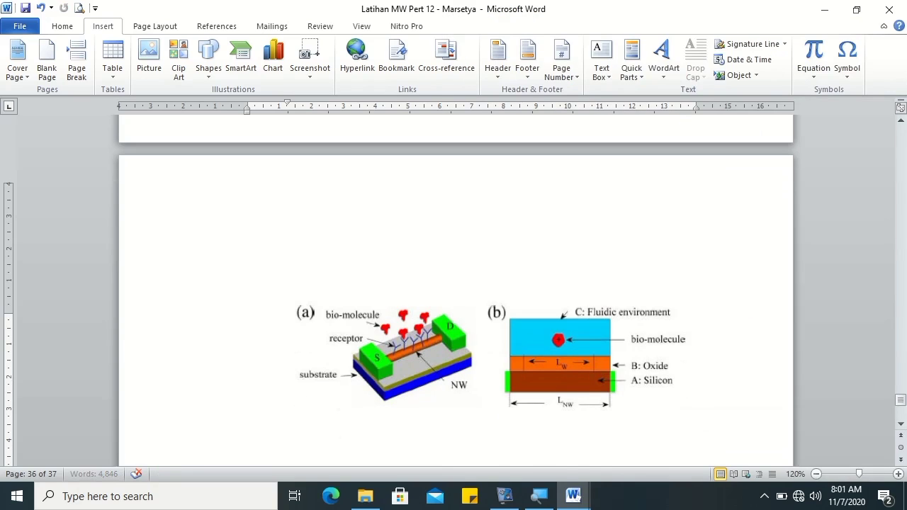
{"action": "type", "text": "Skema Biosensor untuk Mendeteksi Biomolekul [12]"}
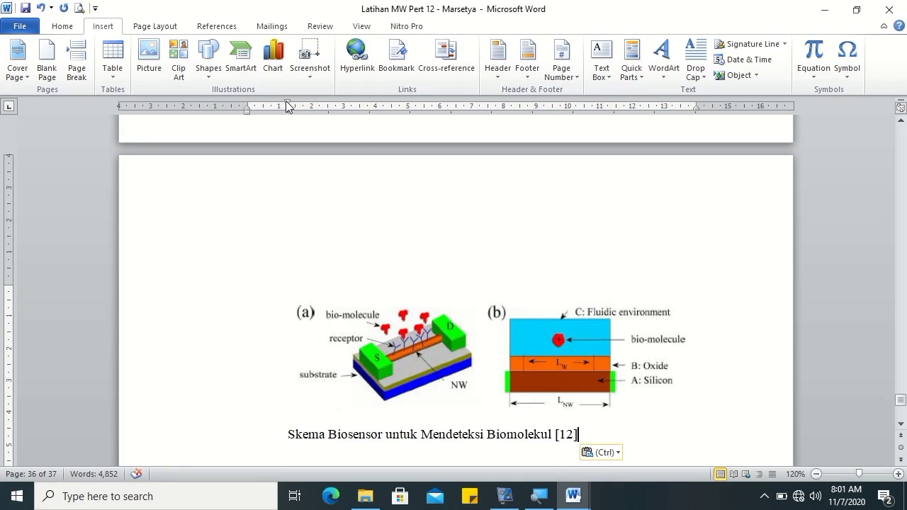
{"action": "left_click_drag", "start_coordinate": [288, 104], "coordinate": [248, 104]}
{"action": "key", "text": "ctrl+e"}
{"action": "left_click", "coordinate": [432, 361]}
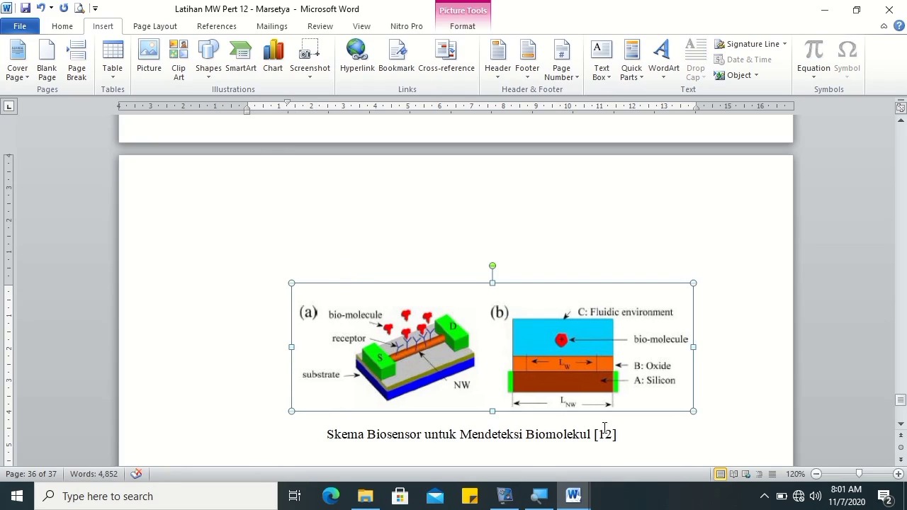
{"action": "left_click", "coordinate": [632, 439]}
{"action": "scroll", "coordinate": [641, 432], "scroll_direction": "down", "scroll_amount": 1}
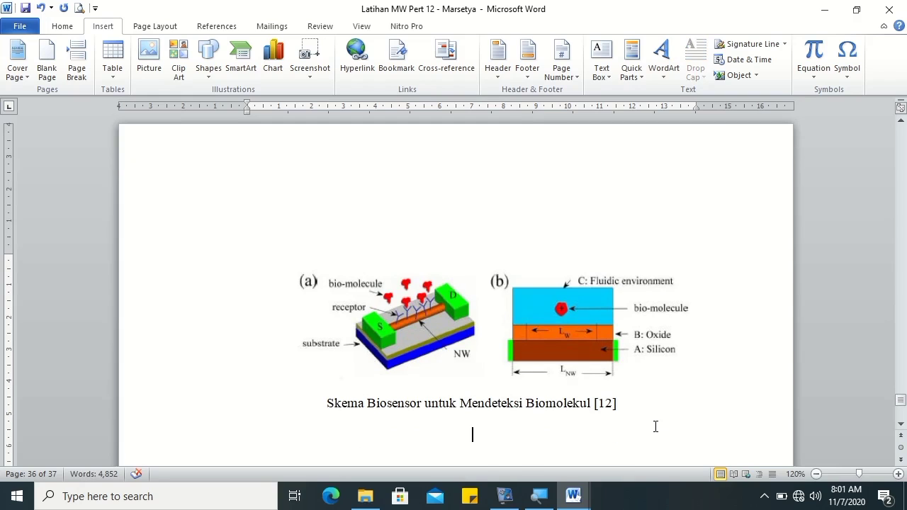
Step: In Contoh makalah, select the paragraphs from 'Sistem ini terdiri dari Si-NW' to the one ending in 'sistem'
{"action": "key", "text": "alt+Tab"}
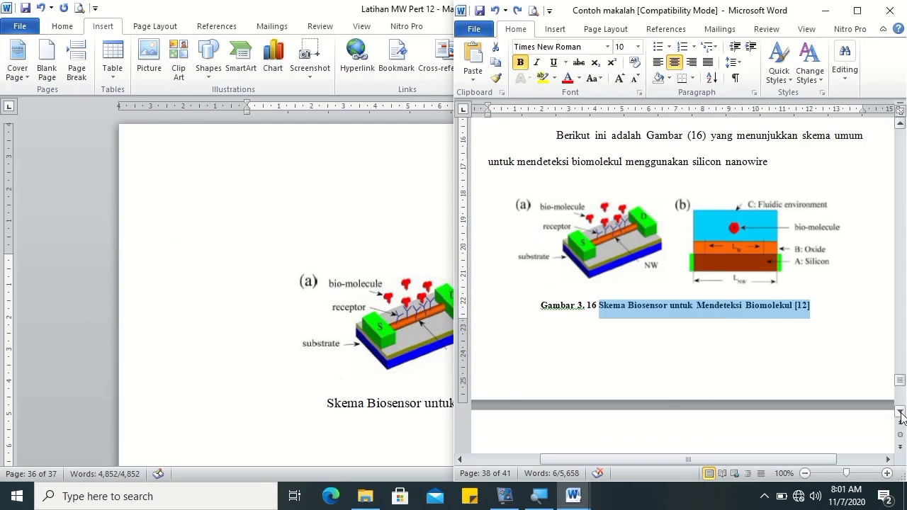
{"action": "left_click", "coordinate": [901, 415]}
{"action": "left_click", "coordinate": [900, 413]}
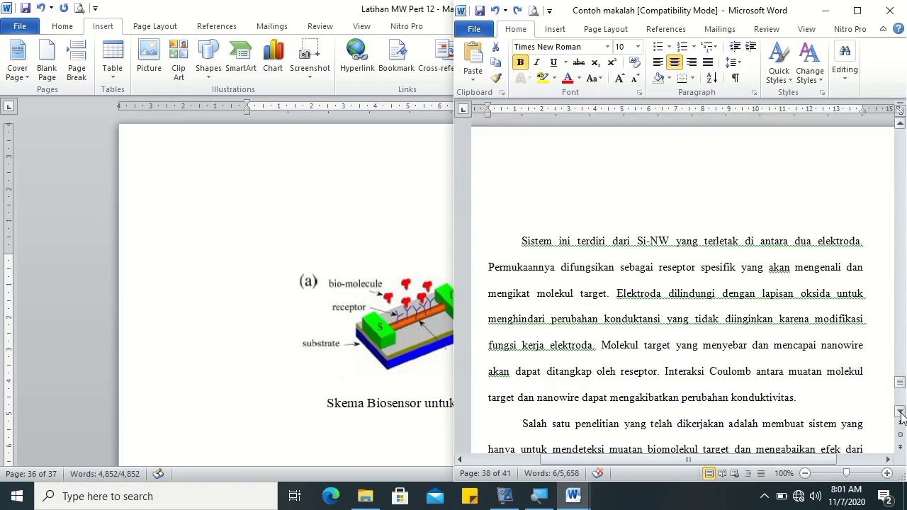
{"action": "left_click", "coordinate": [522, 185]}
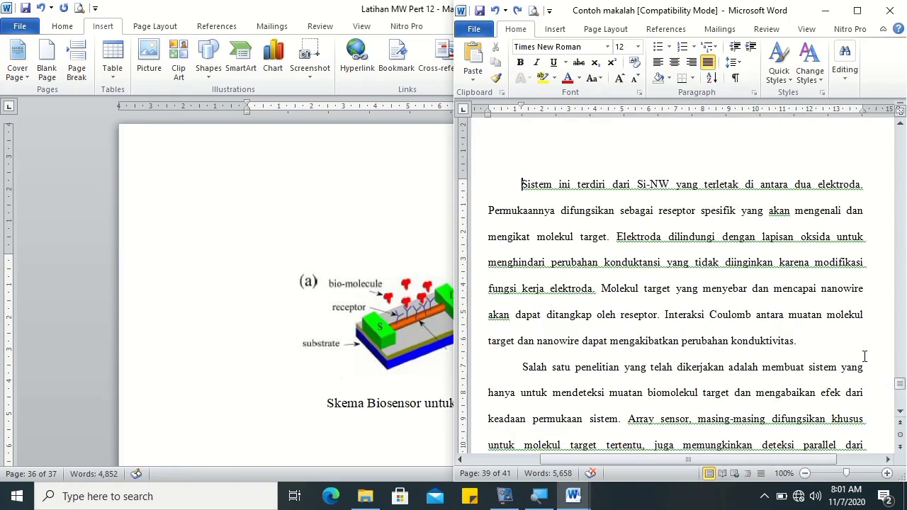
{"action": "left_click", "coordinate": [900, 414]}
{"action": "left_click", "coordinate": [900, 415]}
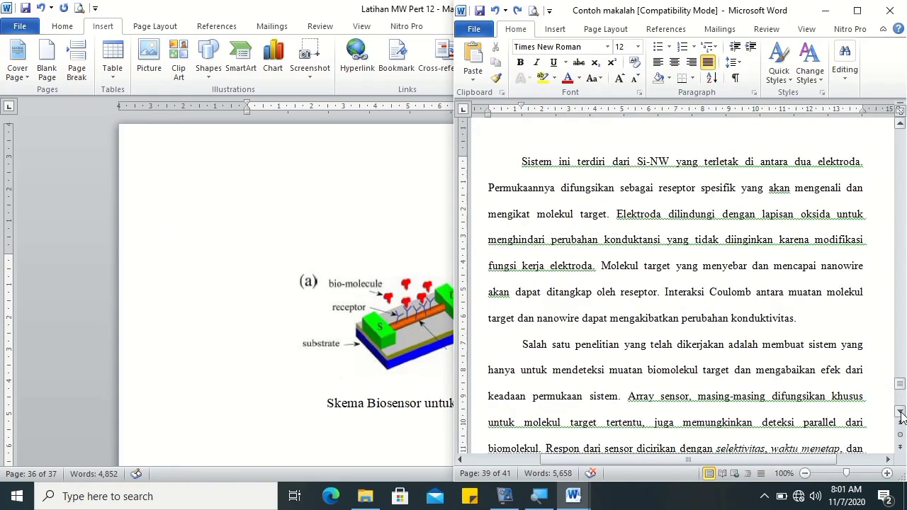
{"action": "left_click", "coordinate": [900, 415]}
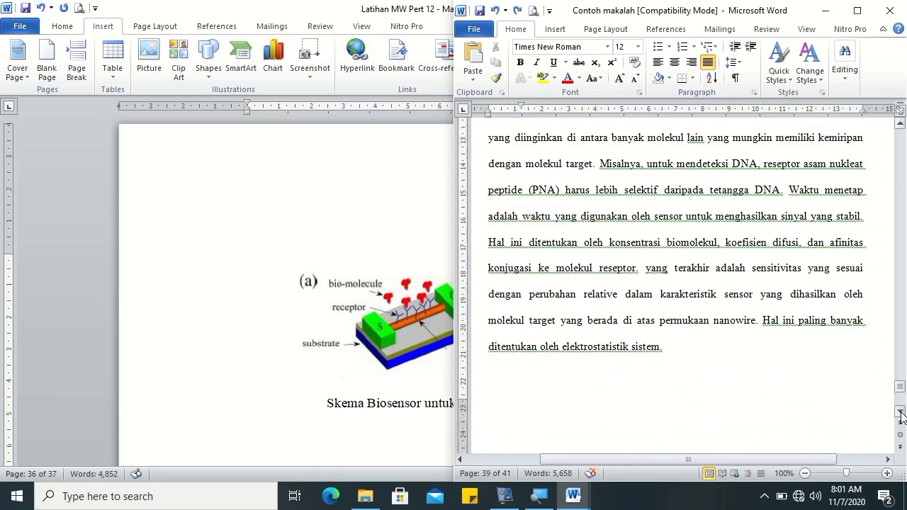
{"action": "left_click", "coordinate": [900, 415]}
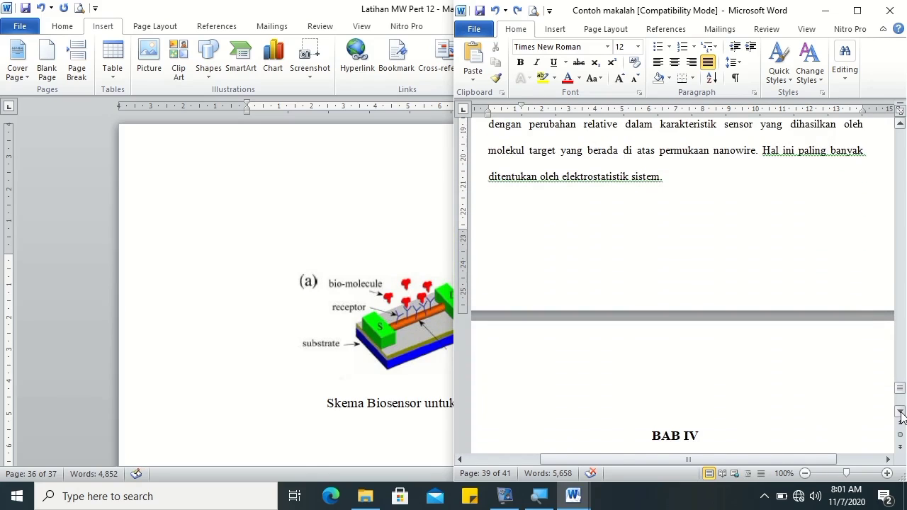
{"action": "triple_click", "coordinate": [662, 176]}
Step: Paste them below the scheme caption and add an empty line after the caption
{"action": "left_click", "coordinate": [400, 404]}
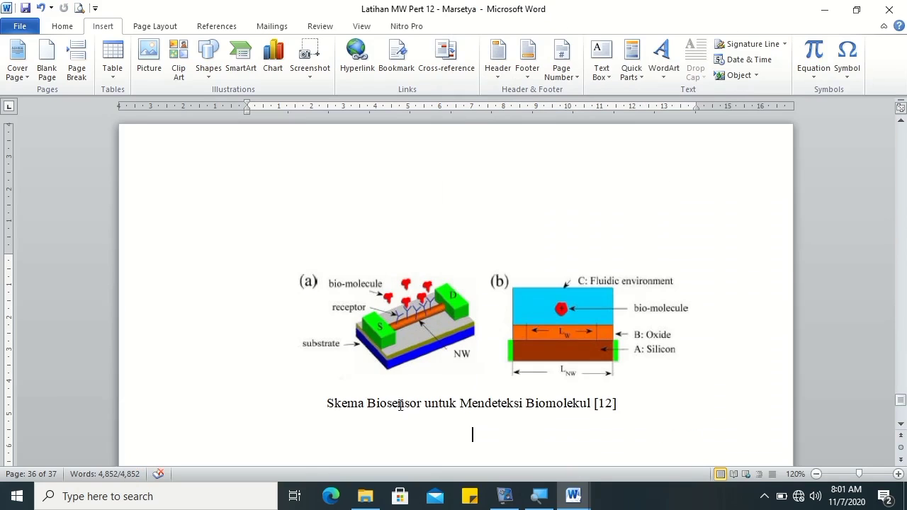
{"action": "left_click", "coordinate": [900, 424]}
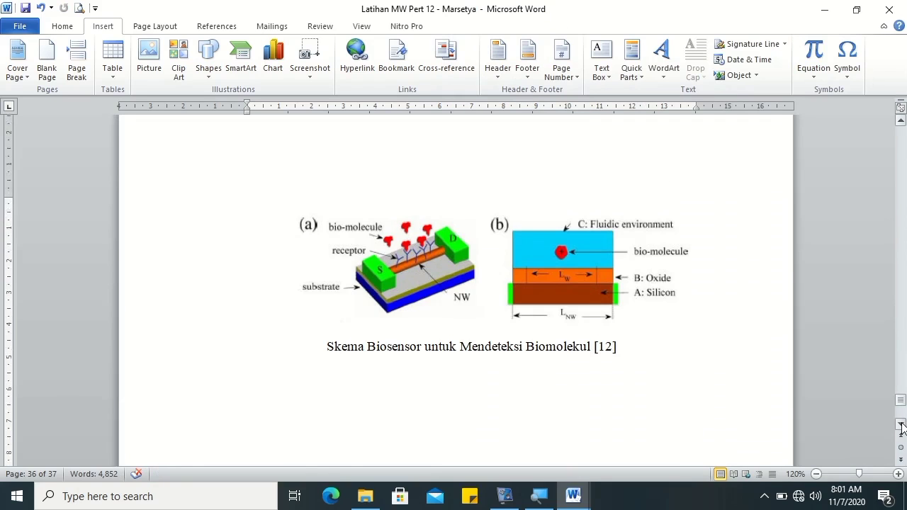
{"action": "left_click", "coordinate": [900, 424]}
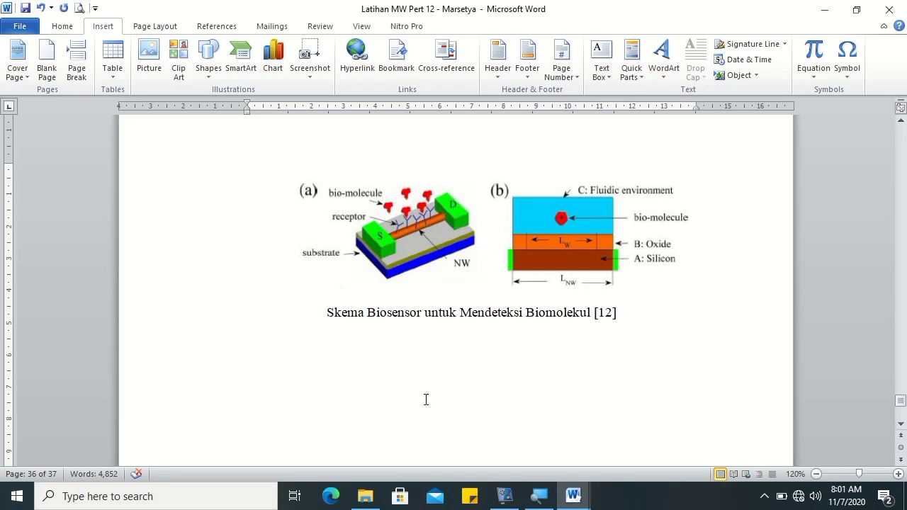
{"action": "left_click", "coordinate": [62, 26]}
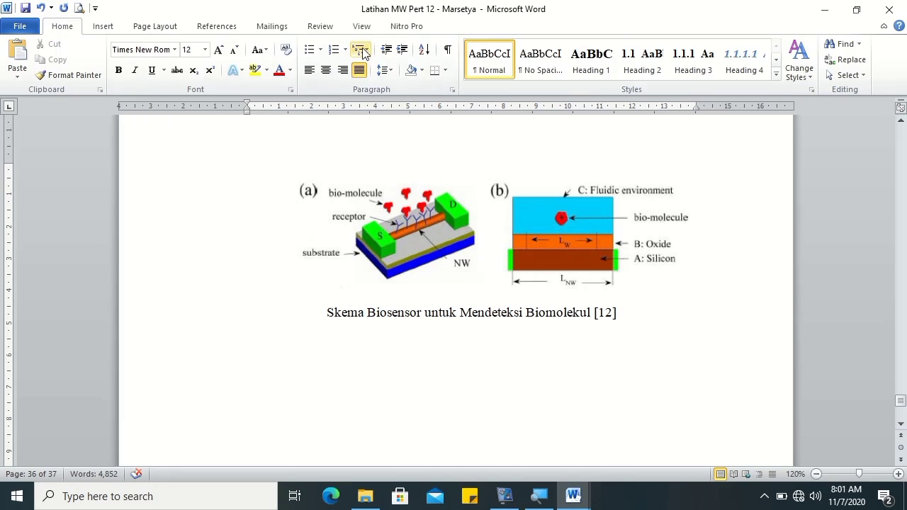
{"action": "key", "text": "ctrl+v"}
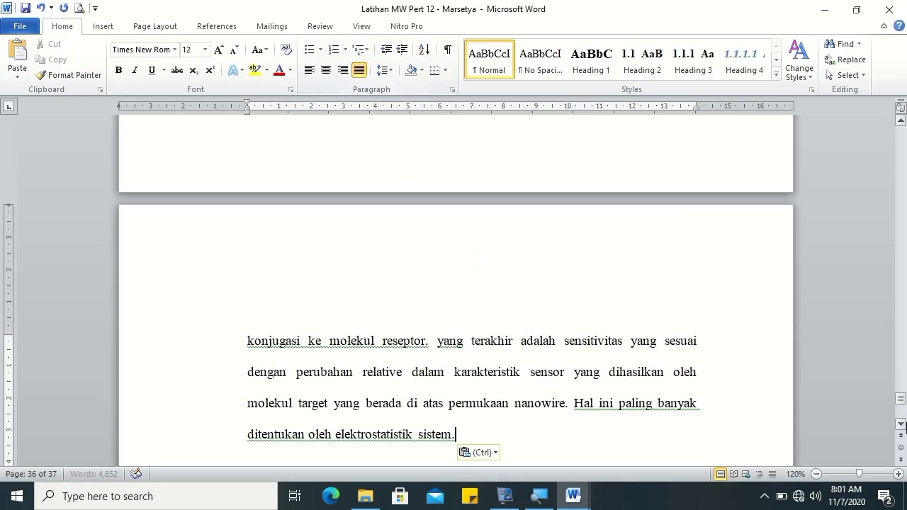
{"action": "left_click_drag", "start_coordinate": [899, 404], "coordinate": [900, 397]}
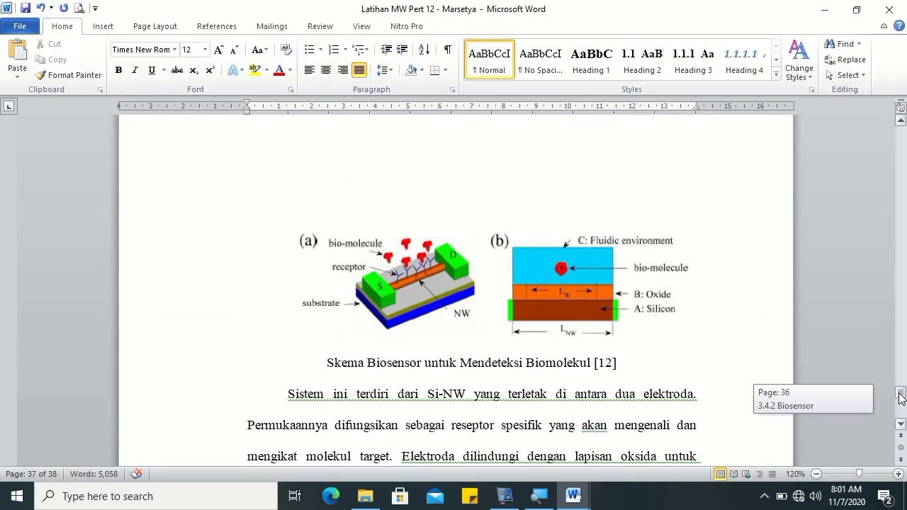
{"action": "left_click", "coordinate": [672, 365]}
{"action": "key", "text": "Return"}
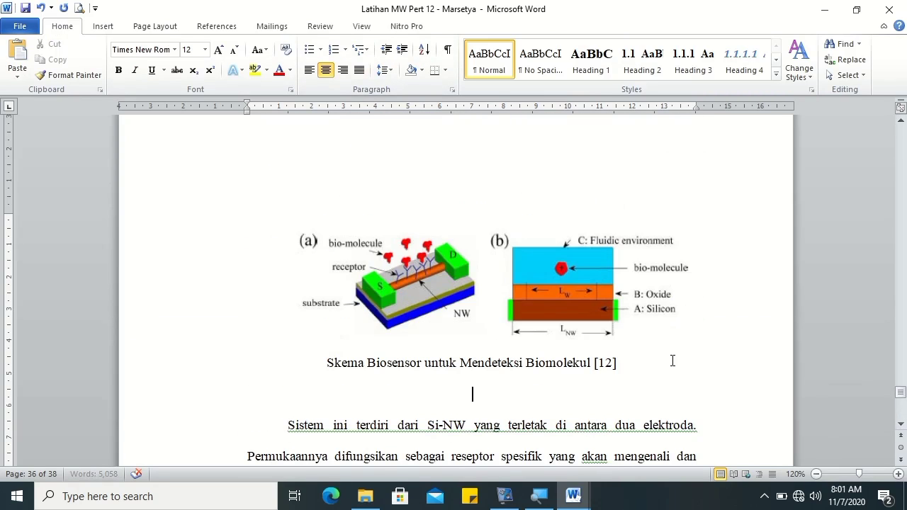
{"action": "left_click_drag", "start_coordinate": [899, 391], "coordinate": [904, 414]}
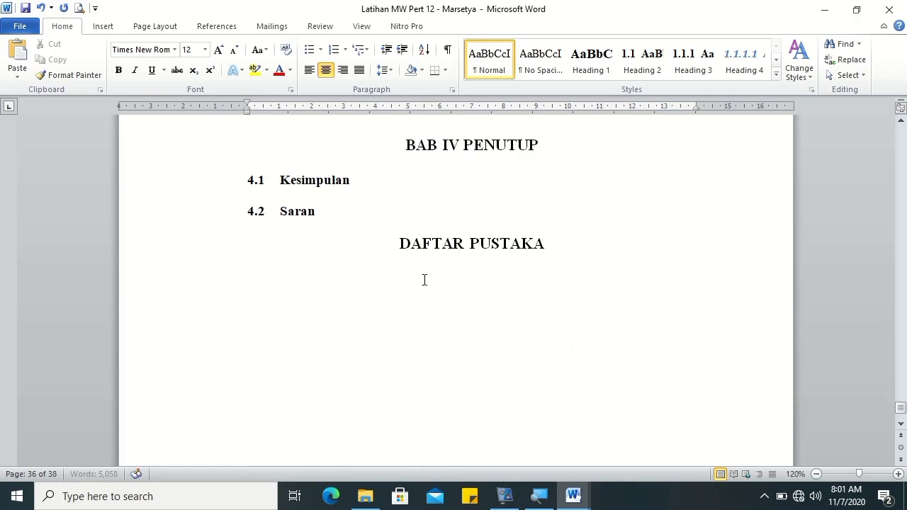
Step: Insert a page break so DAFTAR PUSTAKA starts on a new page
{"action": "left_click", "coordinate": [392, 246]}
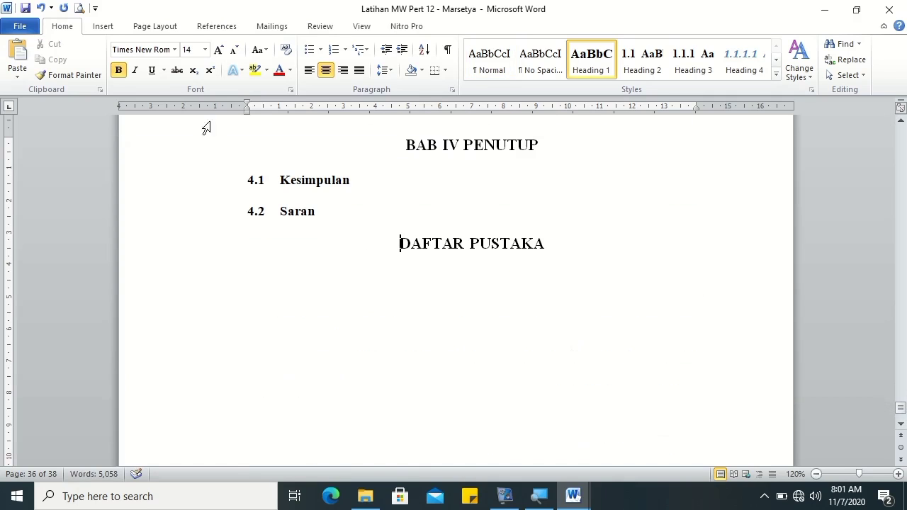
{"action": "left_click", "coordinate": [103, 27]}
{"action": "left_click", "coordinate": [78, 60]}
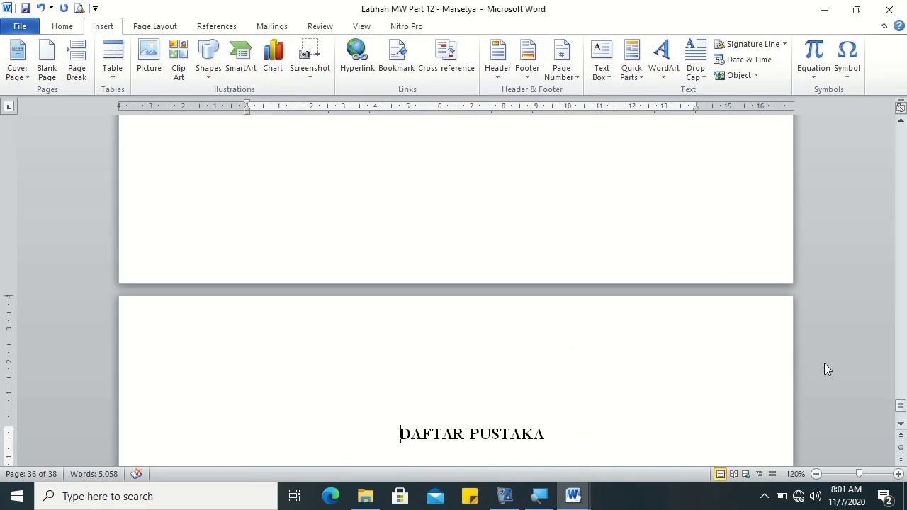
{"action": "left_click_drag", "start_coordinate": [904, 410], "coordinate": [903, 400]}
Step: Select the Nanoteknologi conclusion paragraph through 'sebelumnya.' in Contoh makalah
{"action": "key", "text": "alt+Tab"}
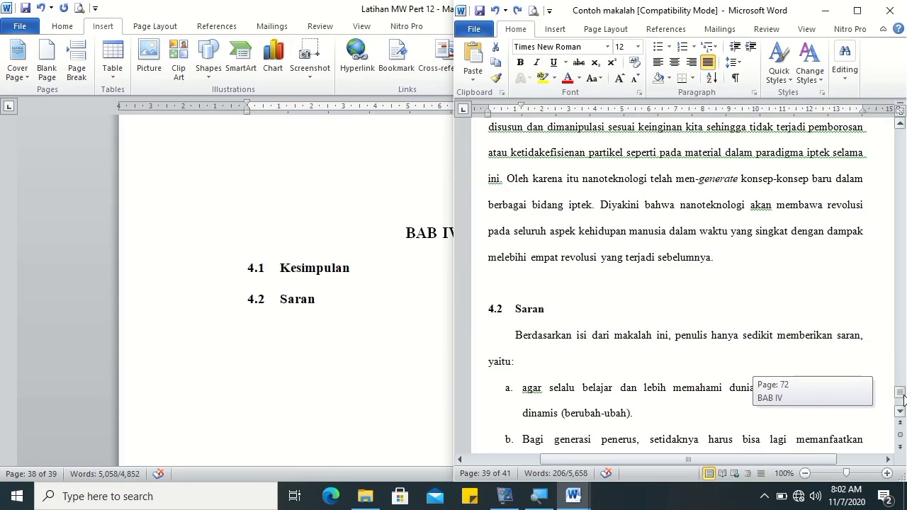
{"action": "left_click_drag", "start_coordinate": [903, 400], "coordinate": [903, 388]}
{"action": "left_click", "coordinate": [521, 281]}
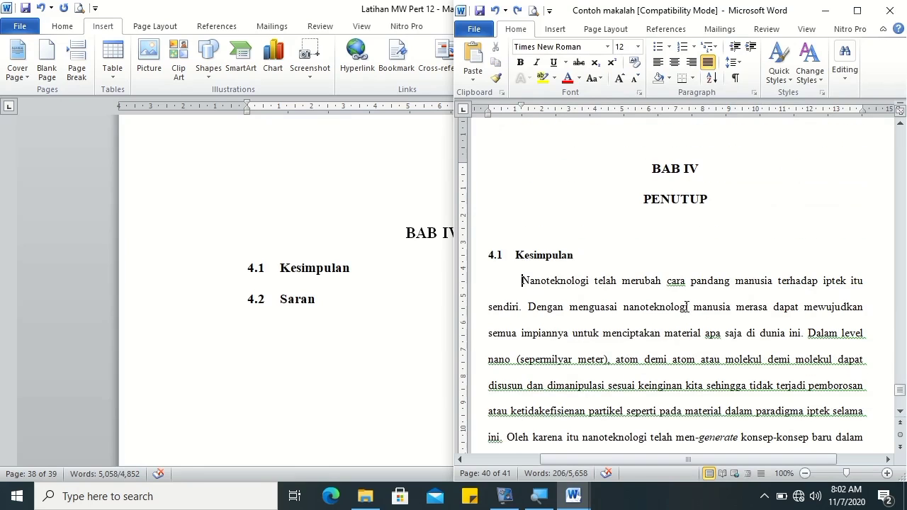
{"action": "left_click_drag", "start_coordinate": [900, 391], "coordinate": [900, 394]}
{"action": "left_click", "coordinate": [715, 130], "text": "shift"}
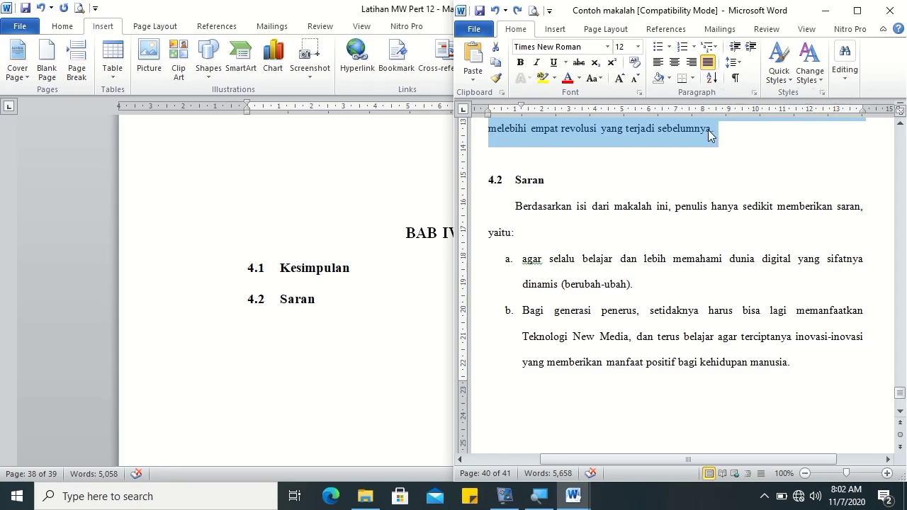
Step: Paste it on a new line under 4.1 Kesimpulan and reduce its first-line indent
{"action": "left_click", "coordinate": [369, 269]}
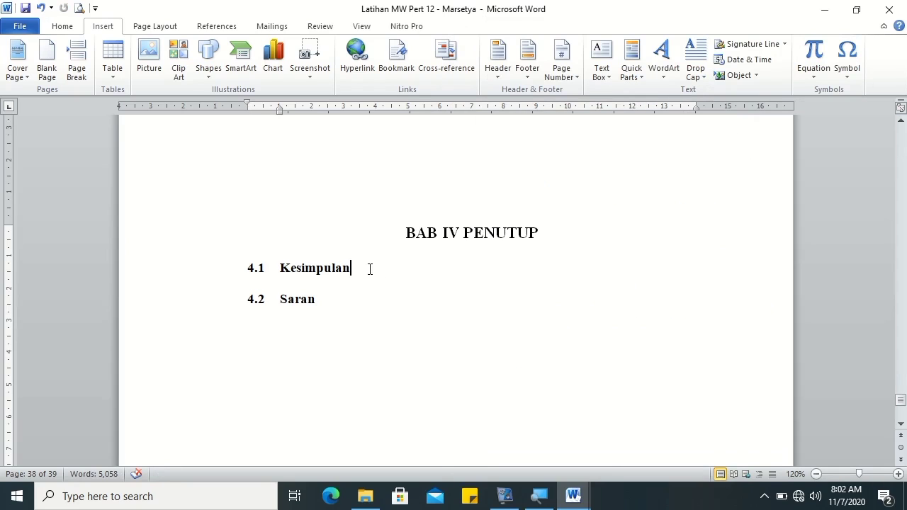
{"action": "key", "text": "Return"}
{"action": "type", "text": "Nanoteknologi telah merubah cara pandang manusia terhadap iptek itu sendiri. Dengan menguasai nanoteknologi manusia merasa dapat mewujudkan semua impiannya untuk menciptakan material apa saja di dunia ini. Dalam level nano (sepermilyar meter), atom demi atom atau molekul demi molekul dapat disusun dan dimanipulasi sesuai keinginan kita sehingga tidak terjadi pemborosan atau ketidakefisienan partikel seperti pada material dalam paradigma iptek selama ini. Oleh karena itu nanoteknologi telah men-generate konsep-konsep baru dalam berbagai bidang iptek. Diyakini bahwa nanoteknologi akan membawa revolusi pada seluruh aspek kehidupan manusia dalam waktu yang singkat dengan dampak melebihi empat revolusi yang terjadi sebelumnya."}
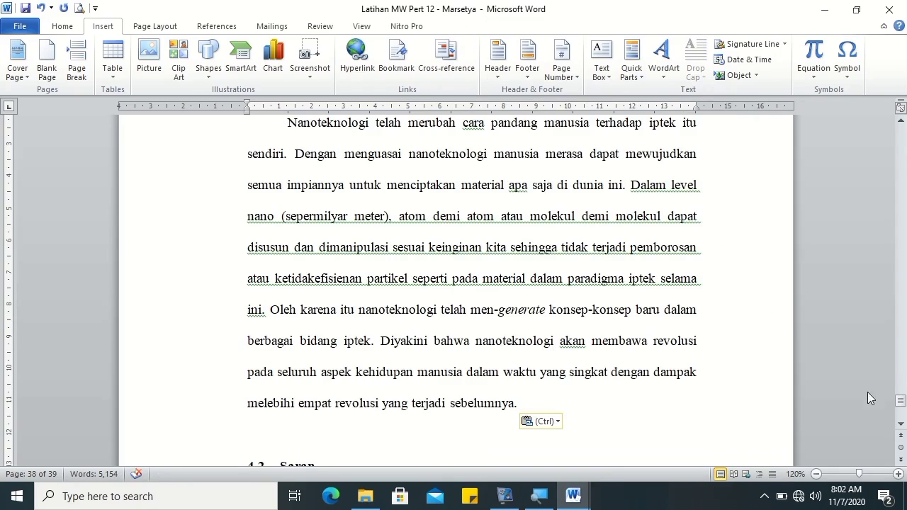
{"action": "left_click_drag", "start_coordinate": [900, 401], "coordinate": [902, 402]}
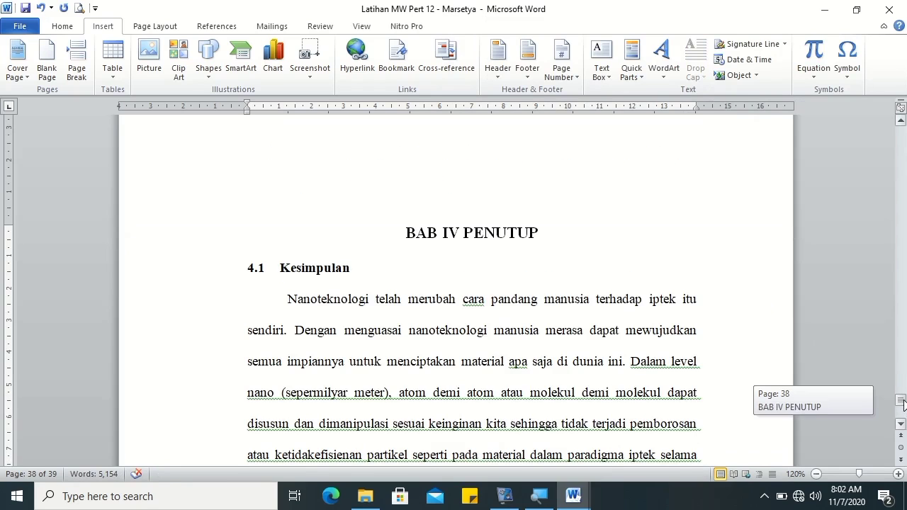
{"action": "left_click", "coordinate": [296, 299]}
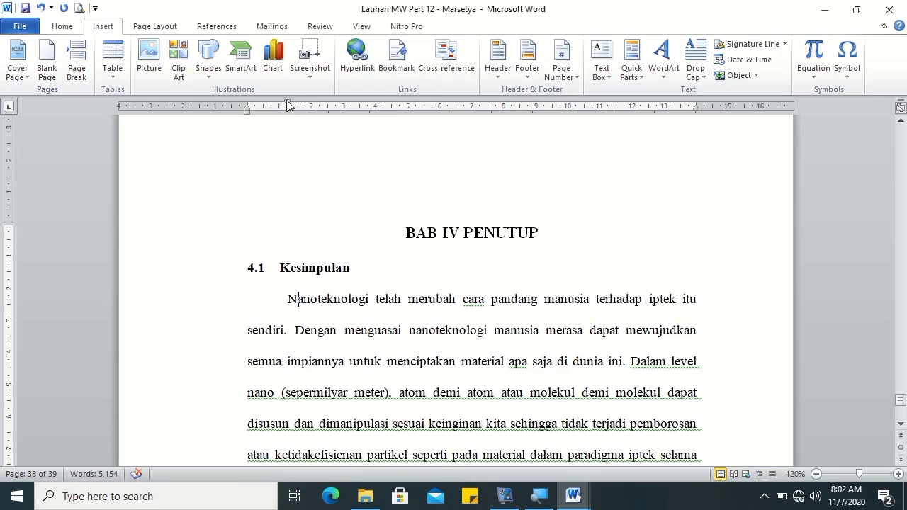
{"action": "left_click_drag", "start_coordinate": [288, 104], "coordinate": [279, 104]}
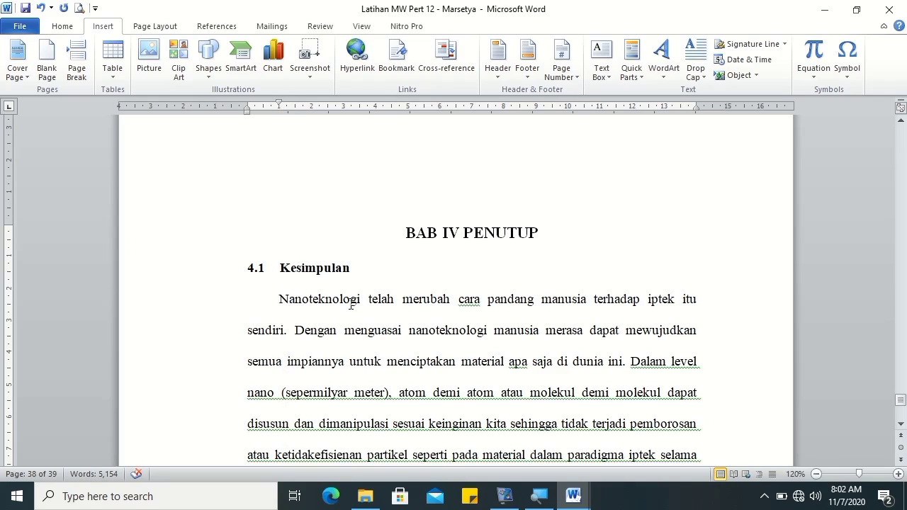
{"action": "key", "text": "alt+Tab"}
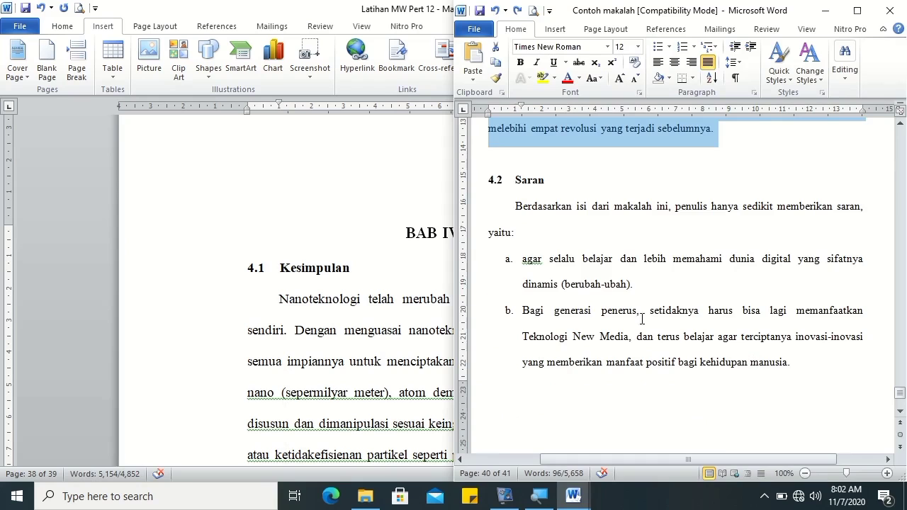
Step: Paste the 'Berdasarkan' paragraph and suggestions a and b from Contoh makalah under 4.2 Saran
{"action": "left_click_drag", "start_coordinate": [515, 207], "coordinate": [793, 365]}
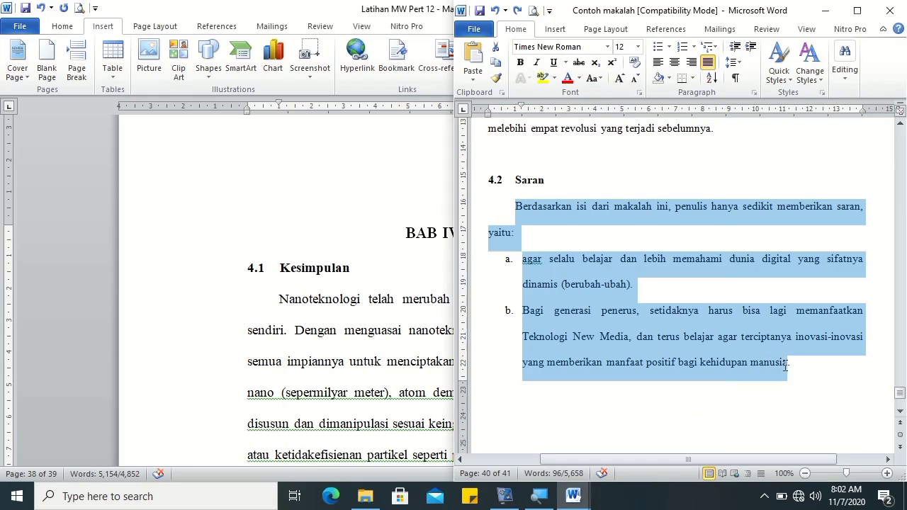
{"action": "key", "text": "alt+Tab"}
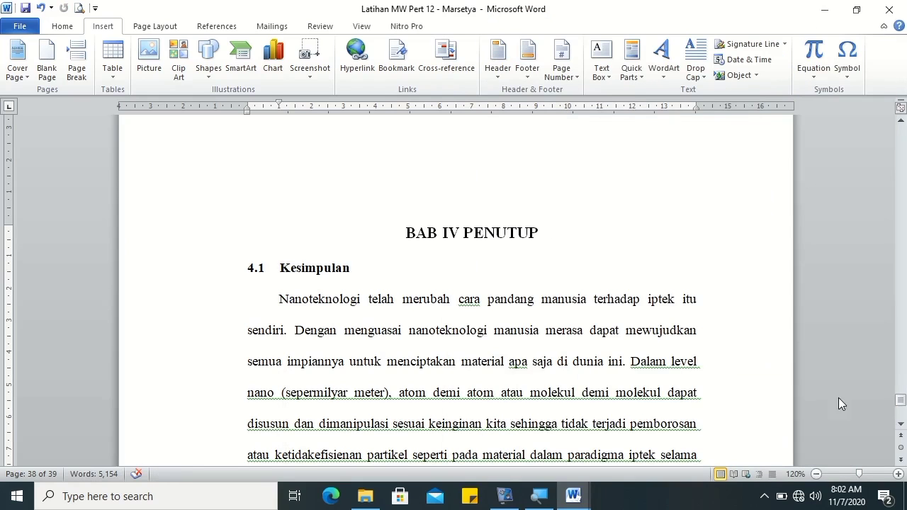
{"action": "scroll", "coordinate": [902, 406], "scroll_direction": "down", "scroll_amount": 5}
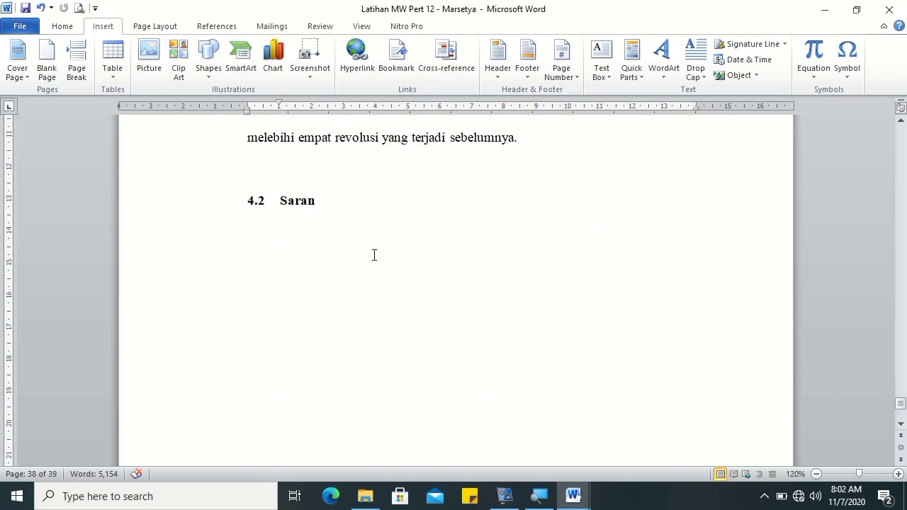
{"action": "left_click", "coordinate": [330, 221]}
{"action": "key", "text": "Return"}
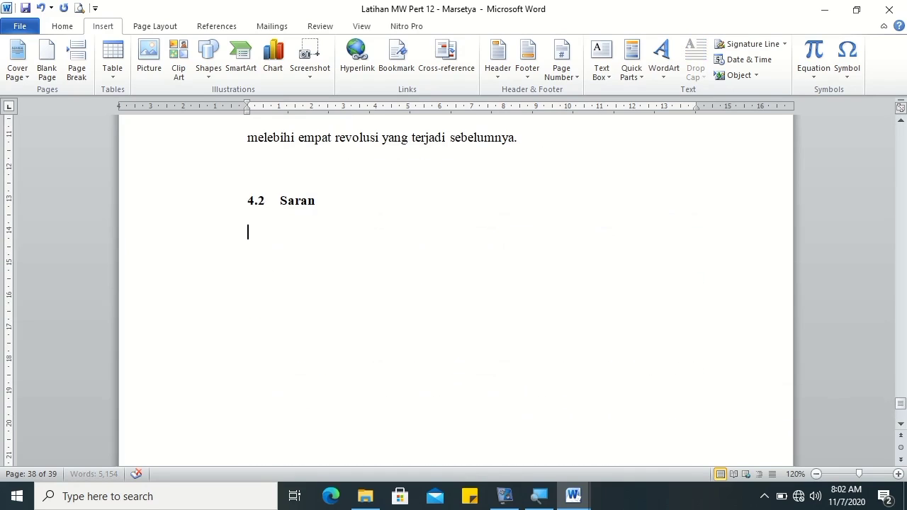
{"action": "type", "text": "Berdasarkan isi dari makalah ini, penulis hanya sedikit memberikan saran, yaitu: a. agar selalu belajar dan lebih memahami dunia digital yang sifatnya dinamis (berubah-ubah). b. Bagi generasi penerus, setidaknya harus bisa lagi memanfaatkan Teknologi New Media, dan terus belajar agar terciptanya inovasi-inovasi yang memberikan manfaat positif bagi kehidupan manusia."}
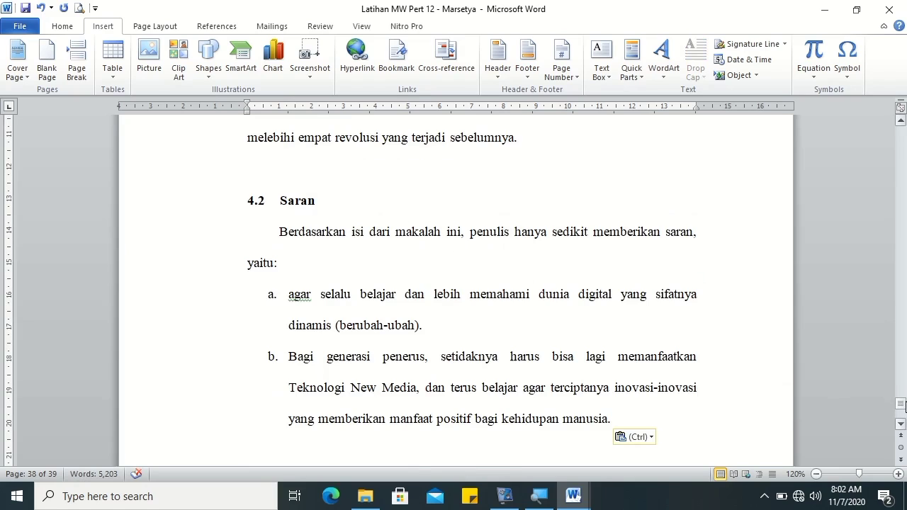
{"action": "left_click_drag", "start_coordinate": [903, 403], "coordinate": [905, 407]}
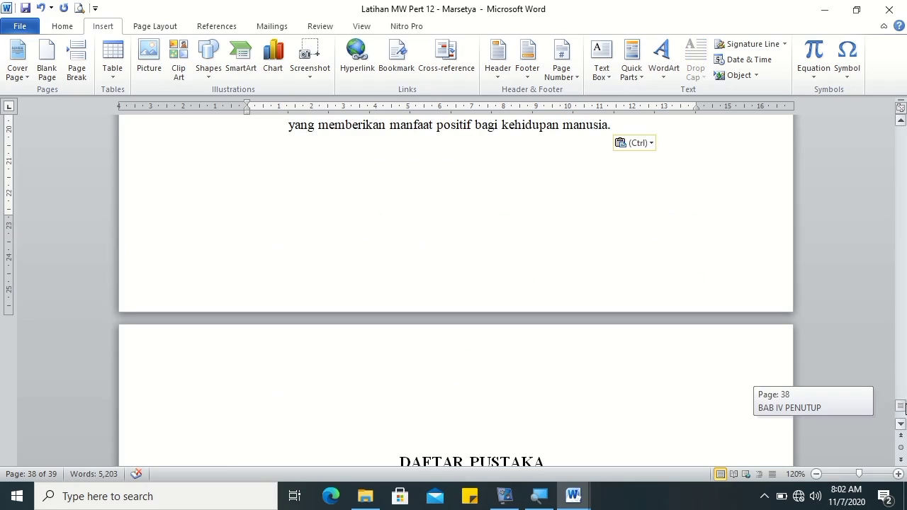
{"action": "left_click_drag", "start_coordinate": [903, 406], "coordinate": [903, 405]}
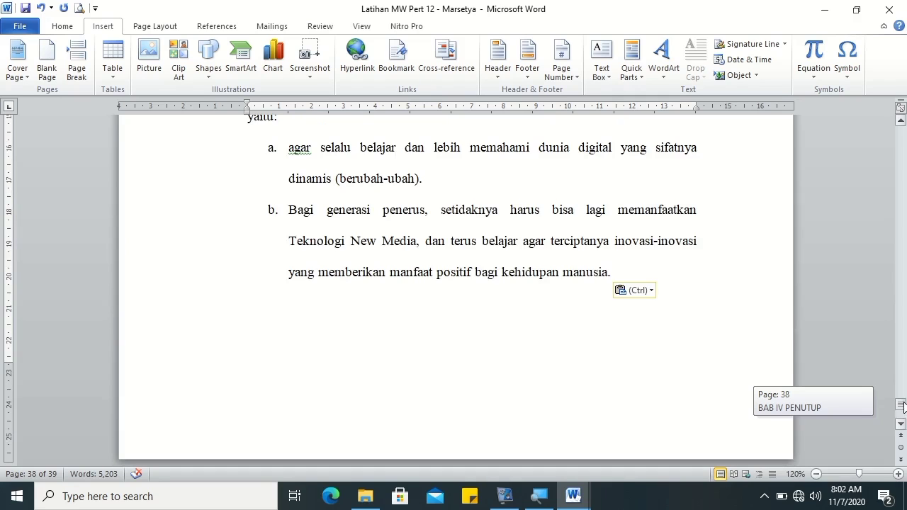
{"action": "left_click", "coordinate": [620, 291]}
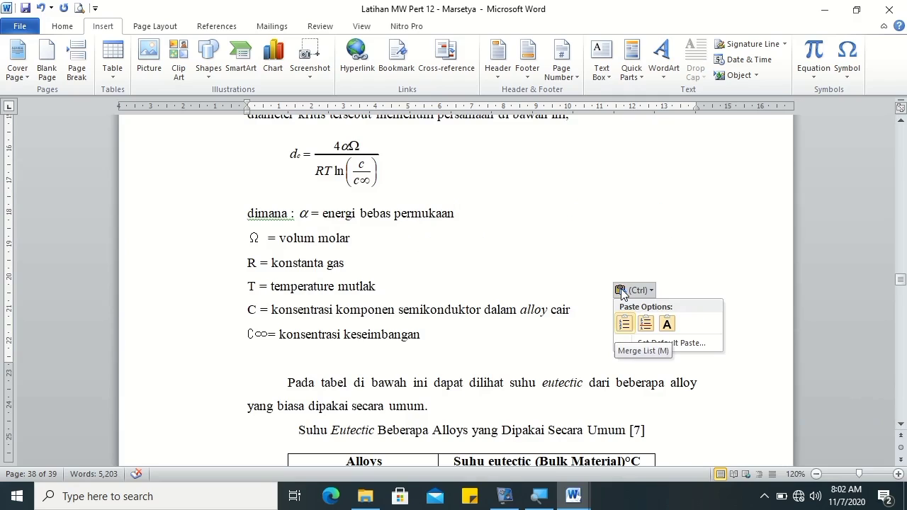
{"action": "key", "text": "Escape"}
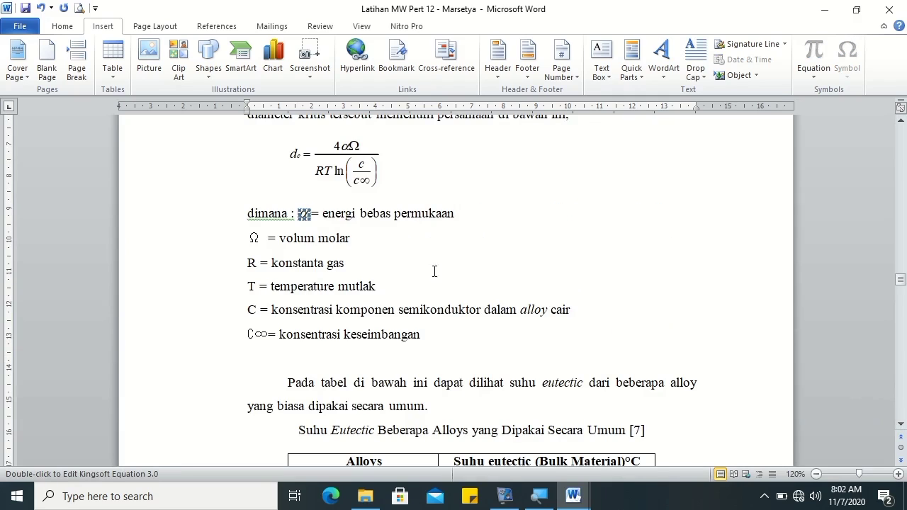
{"action": "left_click", "coordinate": [435, 238]}
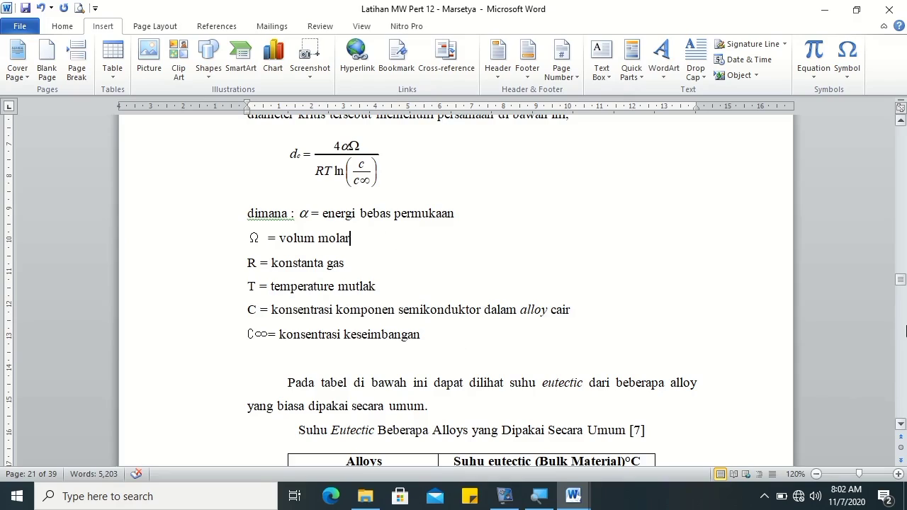
Step: Scroll to the Proses Pertukaran Momentum figure on page 16
{"action": "left_click_drag", "start_coordinate": [904, 286], "coordinate": [904, 403]}
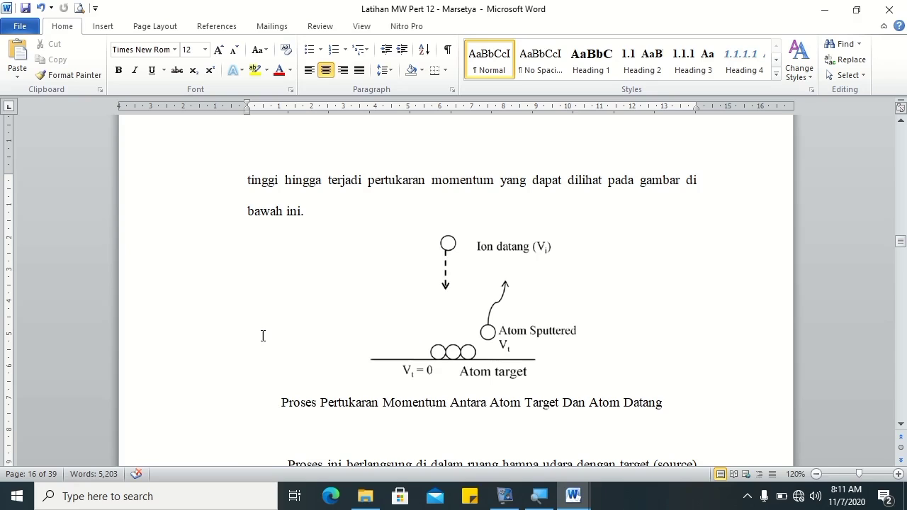
Step: Caption the momentum-exchange figure as Gambar 3. 1 using a new 'Gambar 3.' label
{"action": "left_click", "coordinate": [235, 29]}
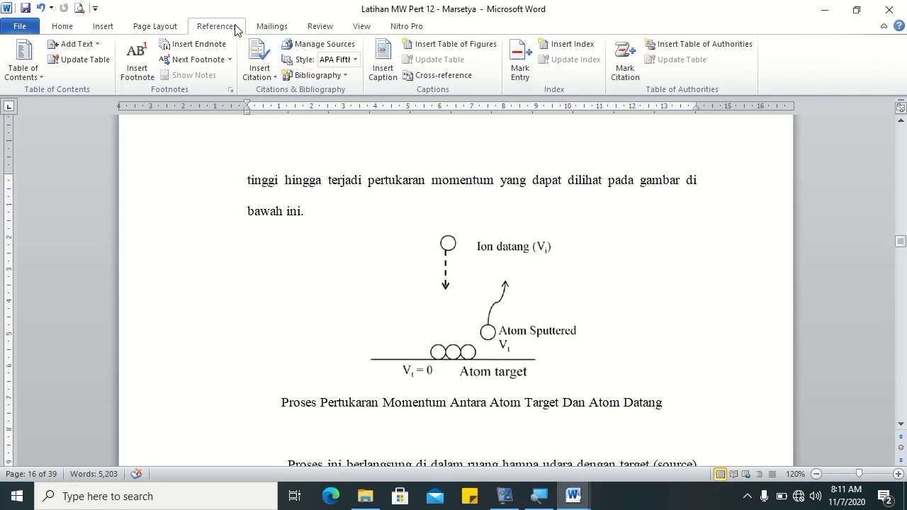
{"action": "left_click", "coordinate": [382, 68]}
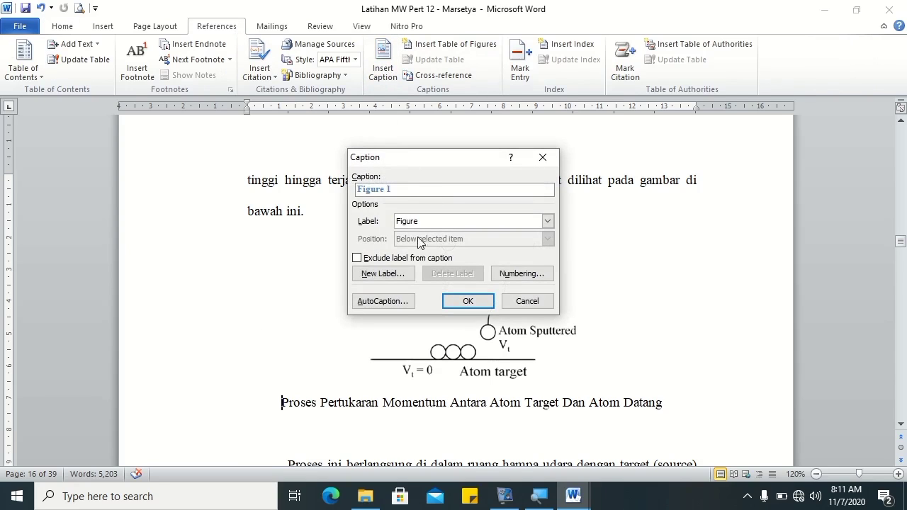
{"action": "left_click", "coordinate": [434, 224]}
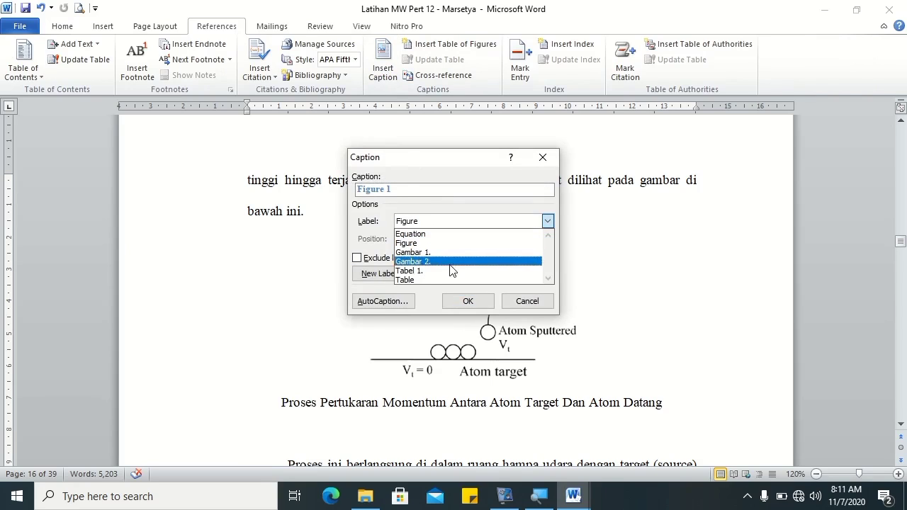
{"action": "left_click", "coordinate": [409, 219]}
{"action": "left_click", "coordinate": [384, 273]}
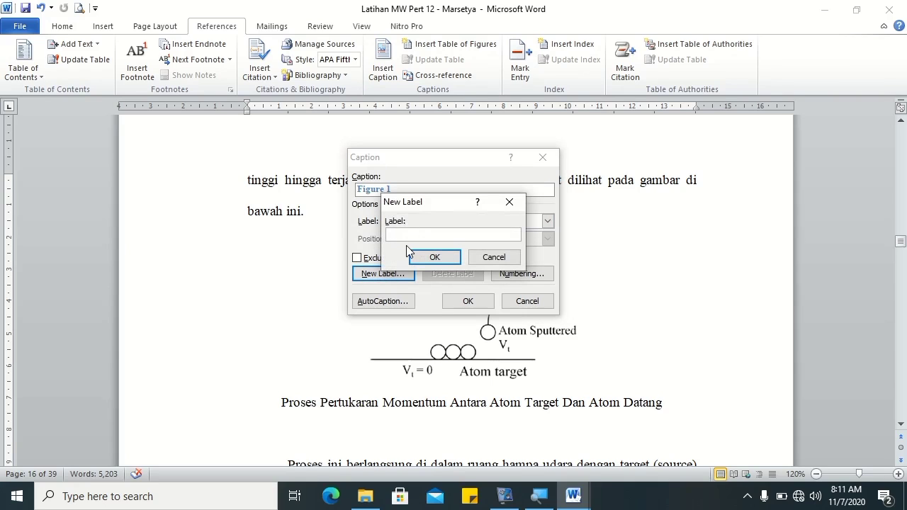
{"action": "type", "text": "Gambar 3."}
{"action": "left_click", "coordinate": [432, 258]}
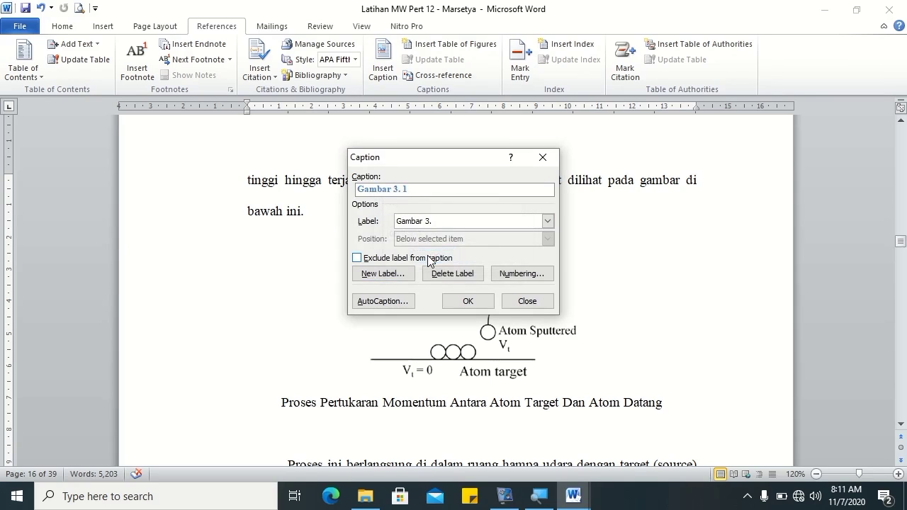
{"action": "left_click", "coordinate": [466, 302]}
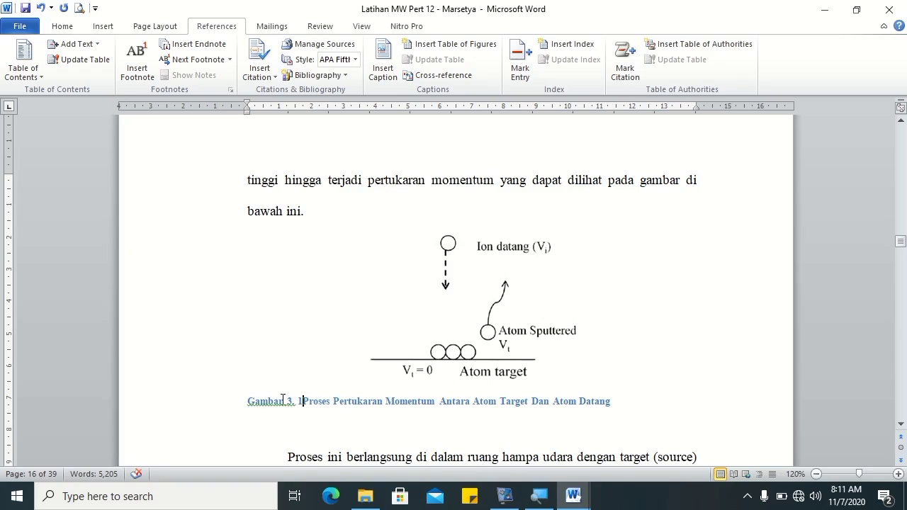
{"action": "left_click", "coordinate": [63, 26]}
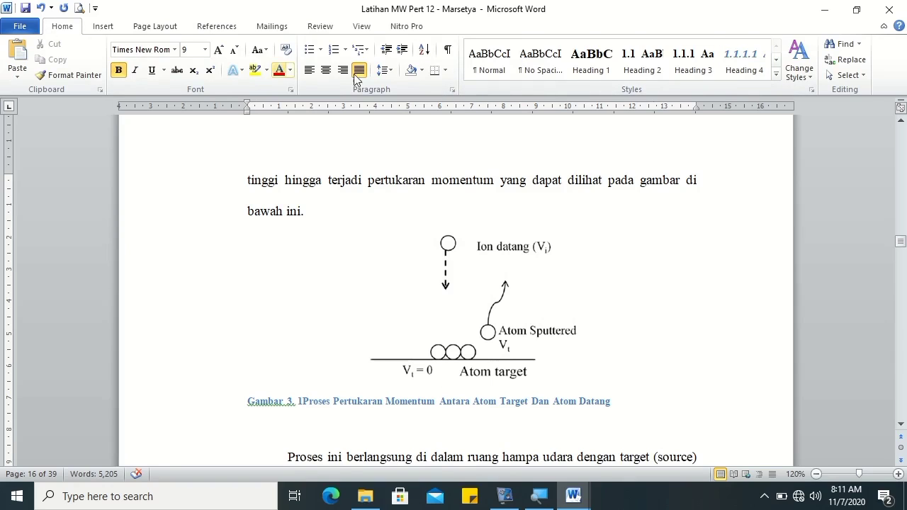
Step: Modify the Caption style to Automatic black, 10 pt, centred text
{"action": "left_click", "coordinate": [776, 75]}
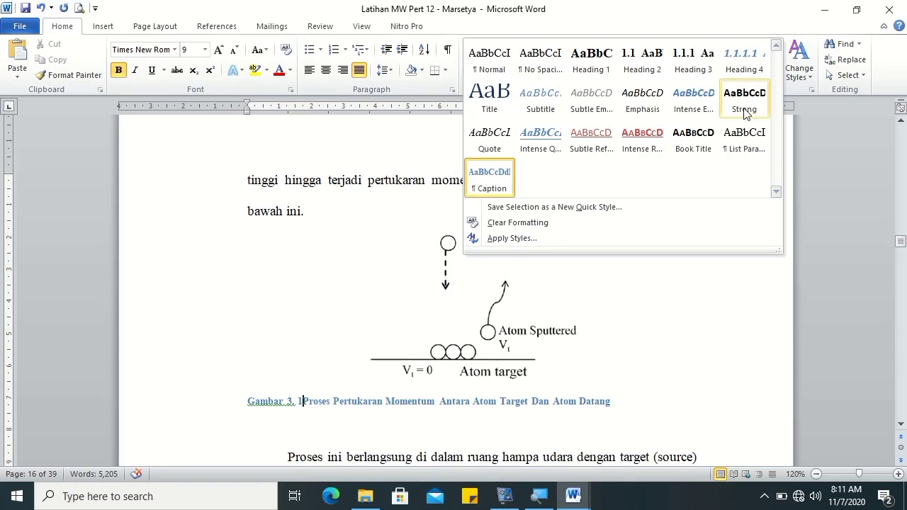
{"action": "right_click", "coordinate": [495, 187]}
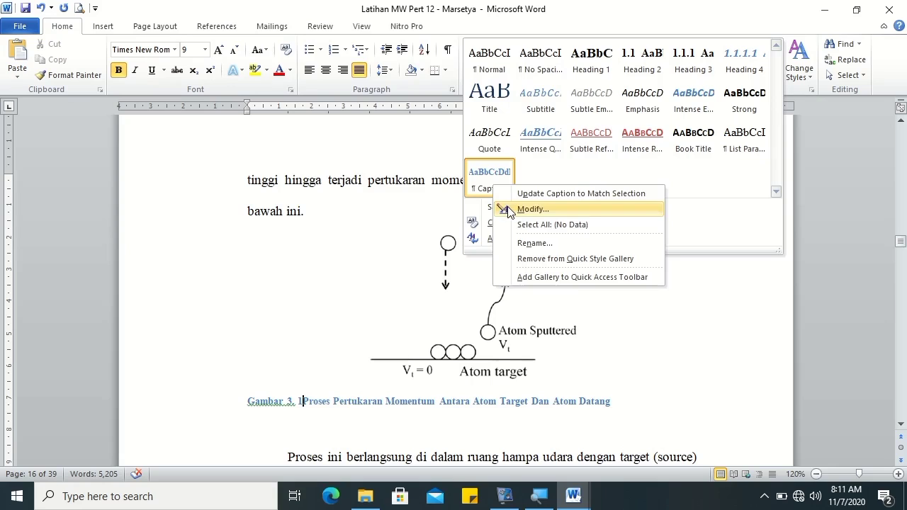
{"action": "left_click", "coordinate": [507, 208]}
{"action": "left_click", "coordinate": [531, 174]}
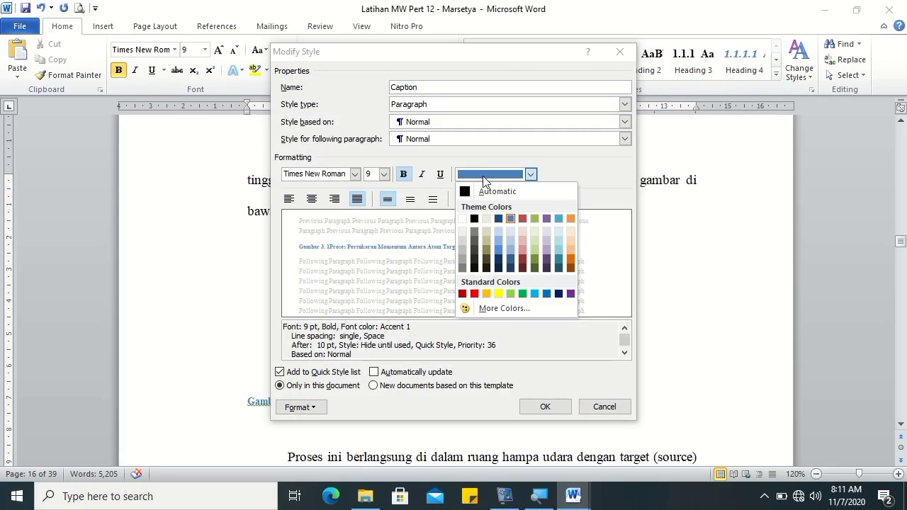
{"action": "left_click", "coordinate": [489, 191]}
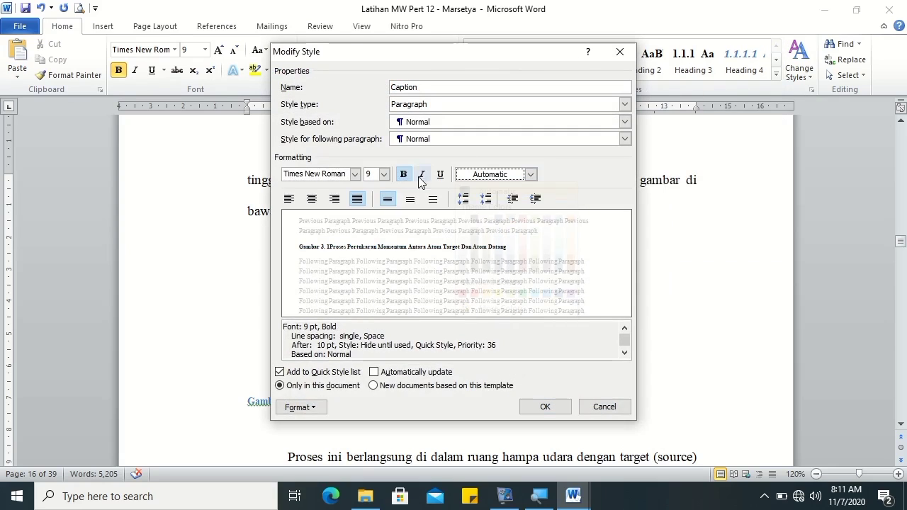
{"action": "left_click", "coordinate": [383, 177]}
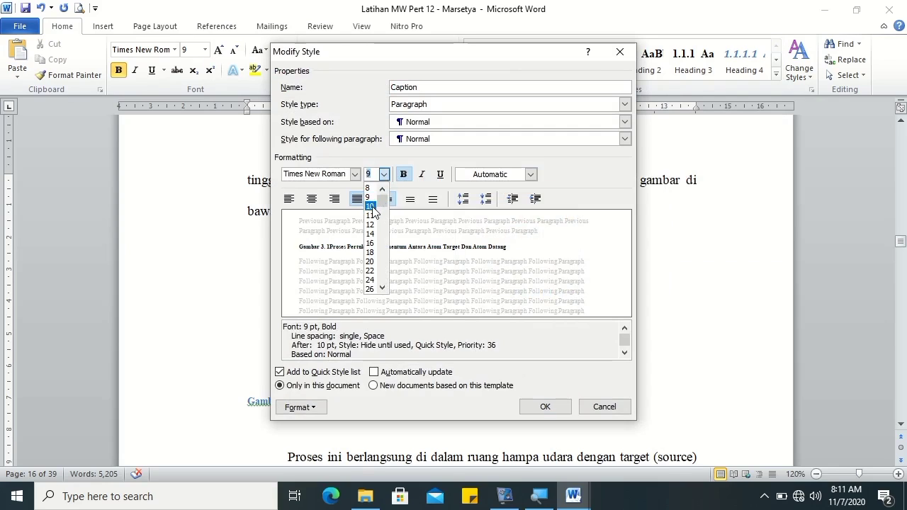
{"action": "left_click", "coordinate": [374, 206]}
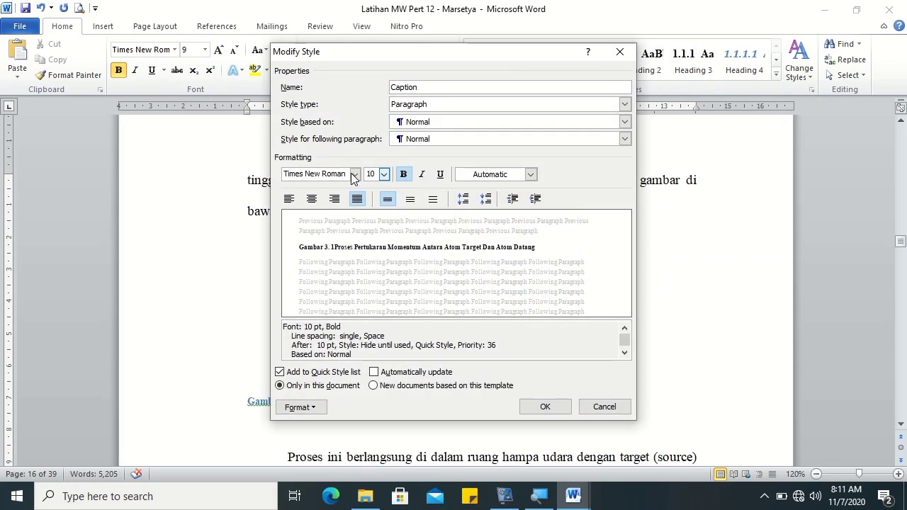
{"action": "left_click", "coordinate": [311, 198]}
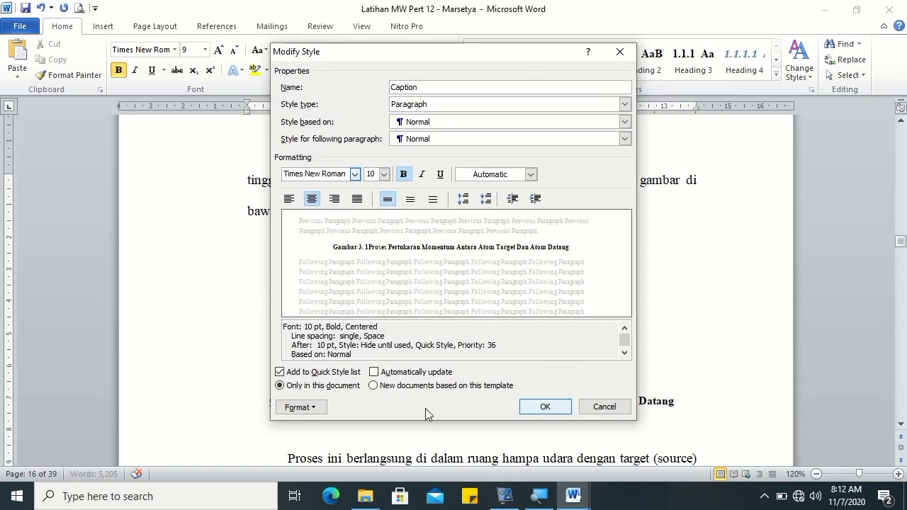
Step: Set the Caption style's spacing after to 0 pt and save the style
{"action": "left_click", "coordinate": [316, 408]}
{"action": "left_click", "coordinate": [310, 277]}
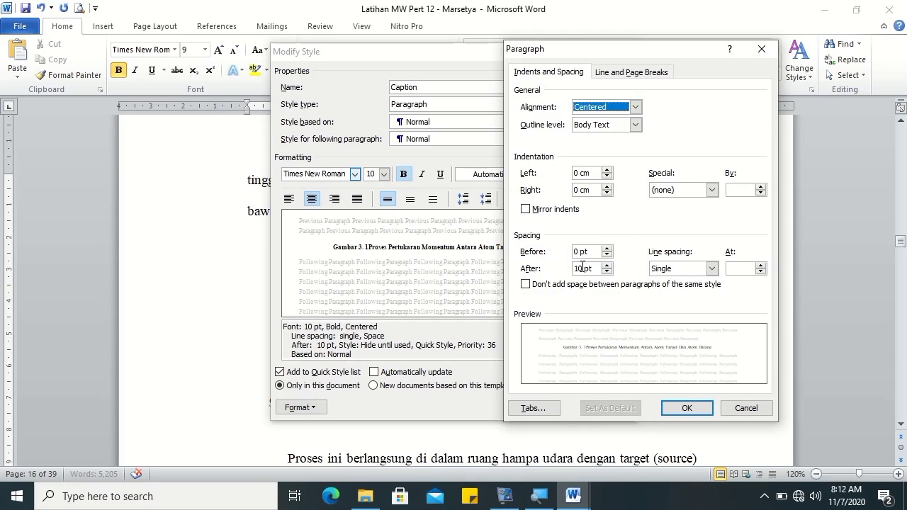
{"action": "left_click_drag", "start_coordinate": [582, 268], "coordinate": [570, 268]}
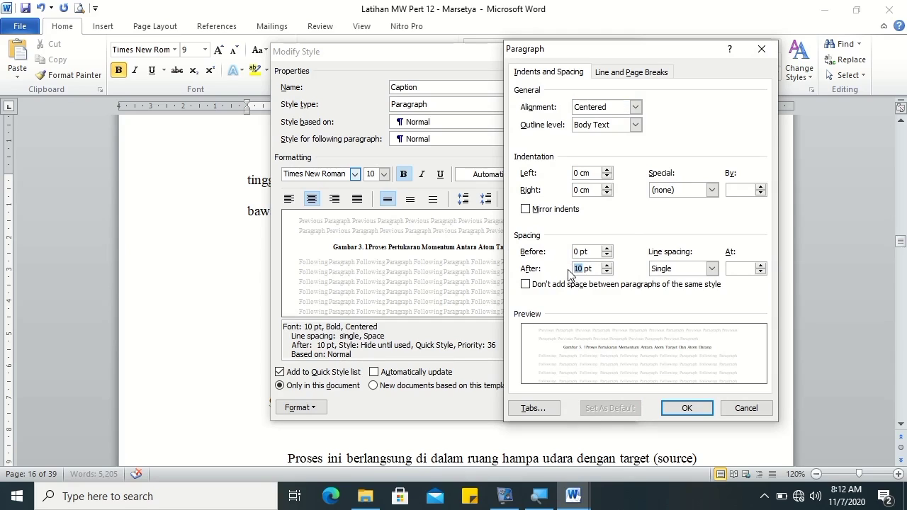
{"action": "type", "text": "0"}
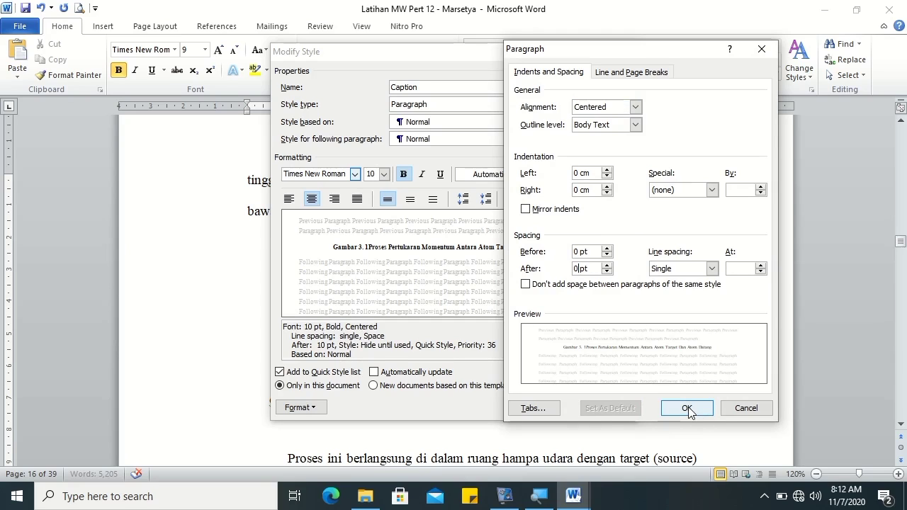
{"action": "left_click", "coordinate": [687, 410]}
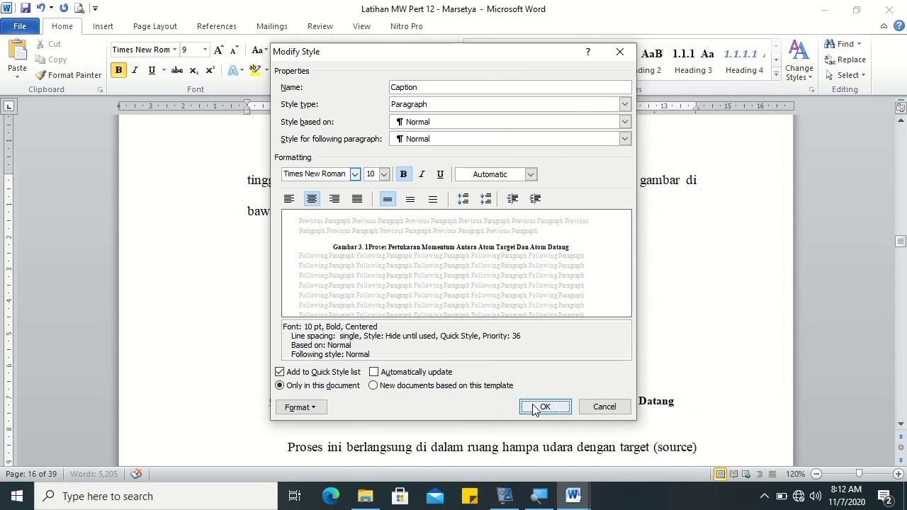
{"action": "left_click", "coordinate": [535, 409]}
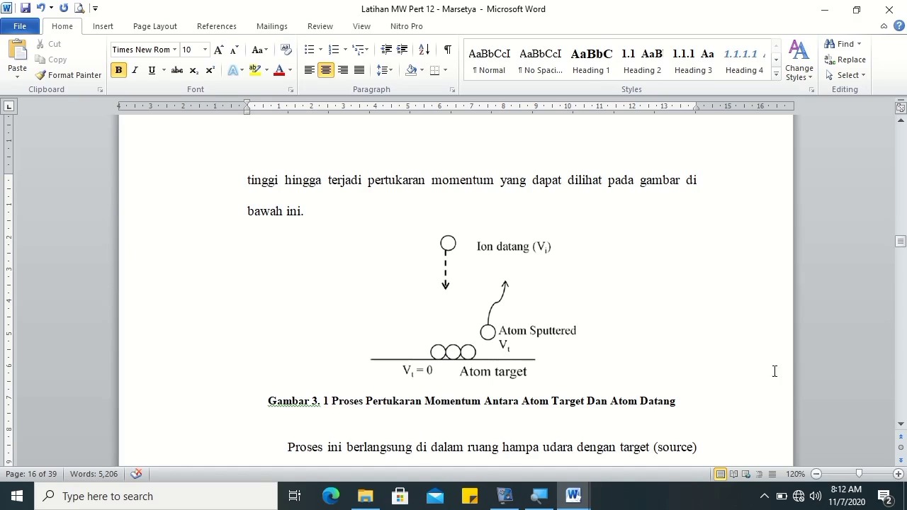
Step: Caption the plasma-formation figure title as Gambar 3. 2 using the Gambar 3. label
{"action": "left_click", "coordinate": [900, 425]}
{"action": "left_click_drag", "start_coordinate": [900, 424], "coordinate": [900, 425]}
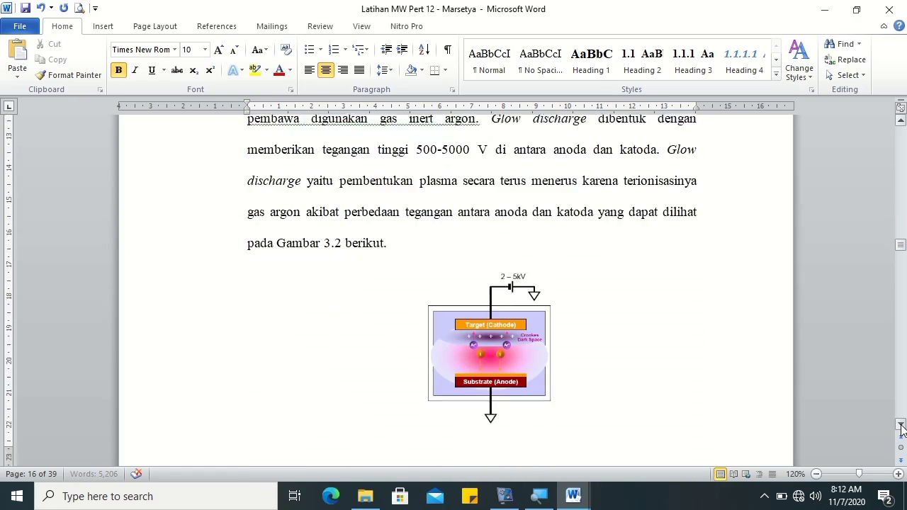
{"action": "left_click_drag", "start_coordinate": [900, 427], "coordinate": [900, 427]}
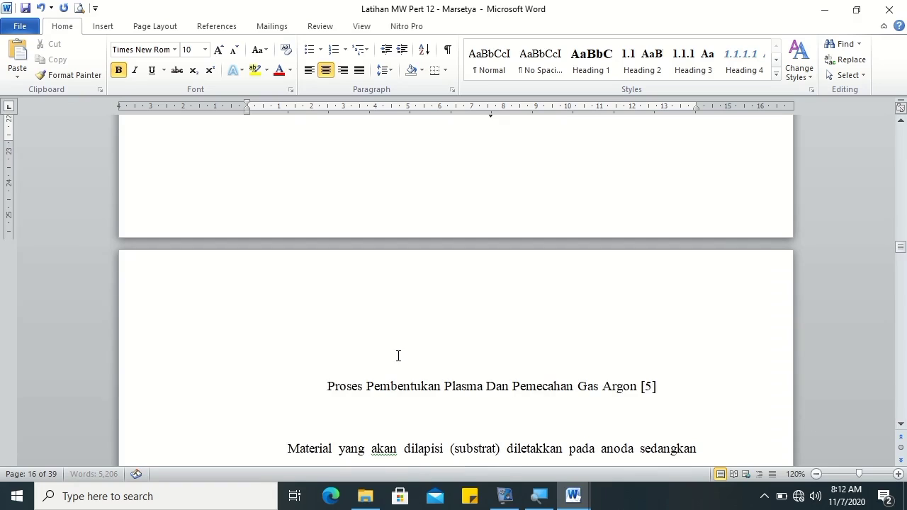
{"action": "left_click", "coordinate": [322, 382]}
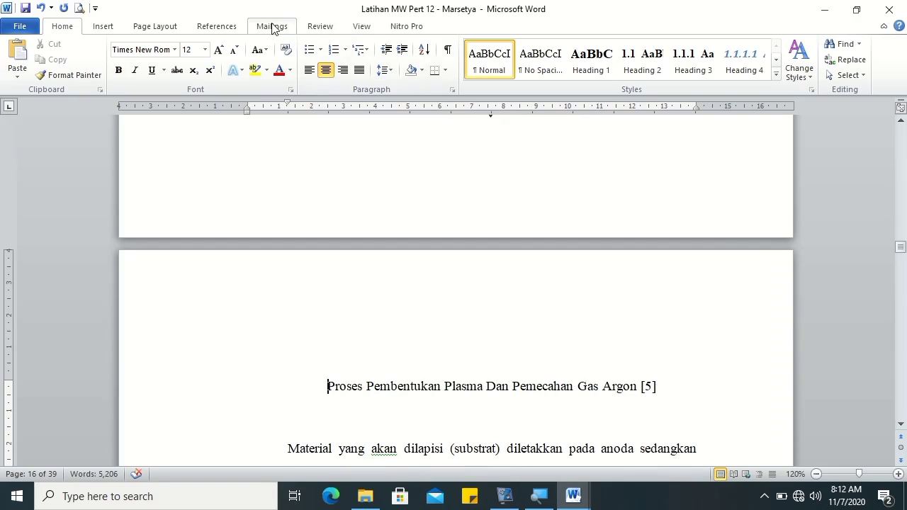
{"action": "left_click", "coordinate": [229, 26]}
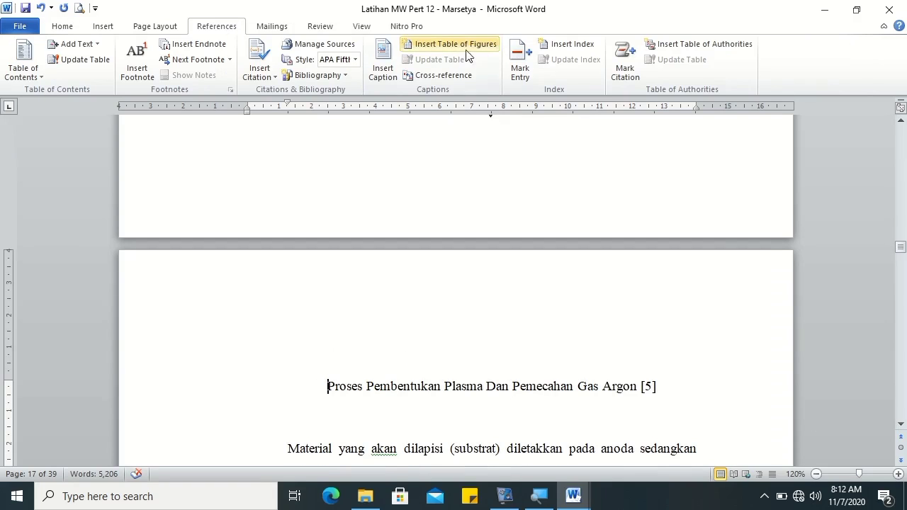
{"action": "left_click", "coordinate": [376, 76]}
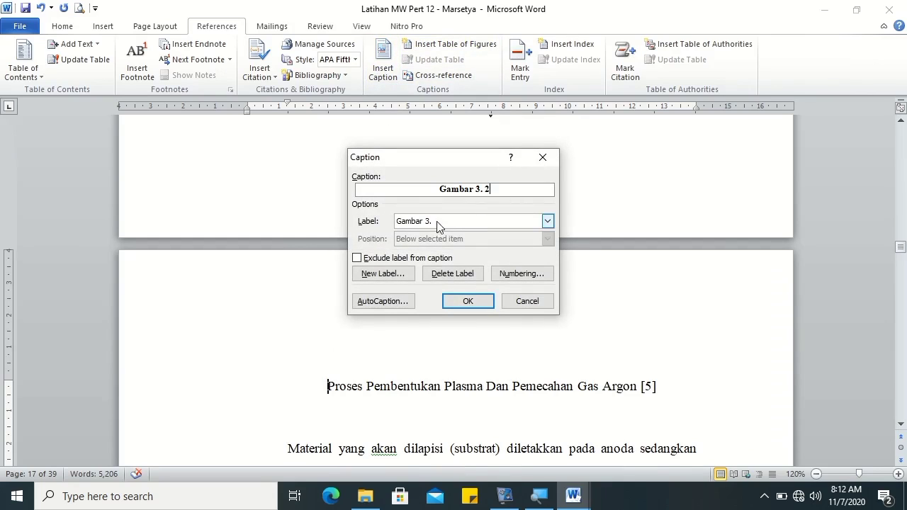
{"action": "left_click", "coordinate": [467, 302]}
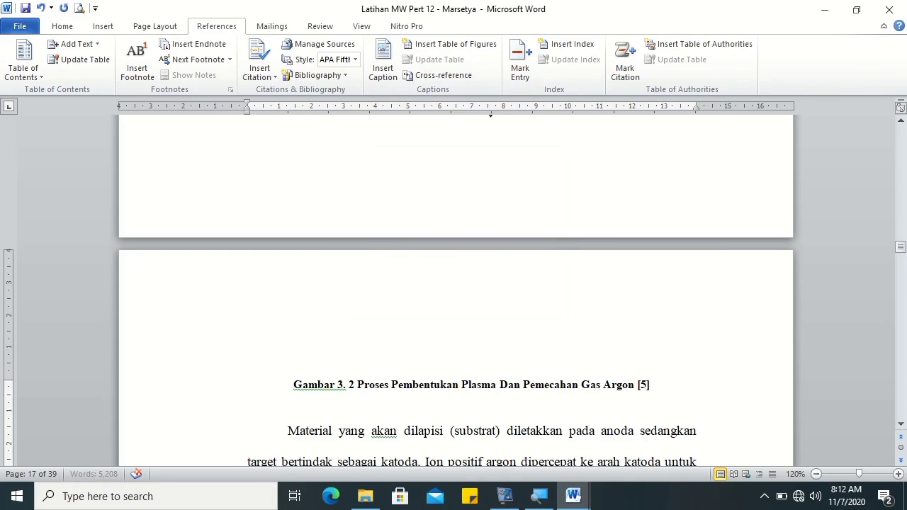
{"action": "left_click", "coordinate": [472, 175]}
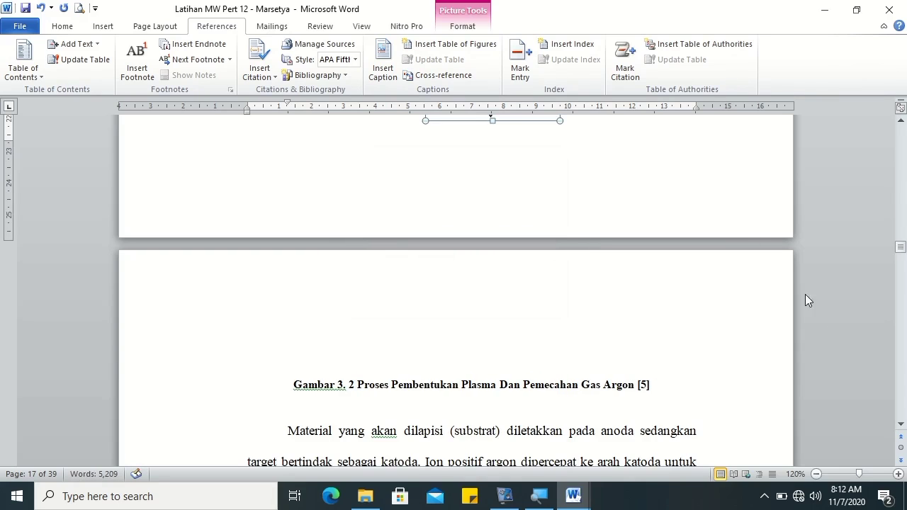
Step: Set the Gambar 3.2 plasma picture's height to 4.5 cm
{"action": "left_click", "coordinate": [901, 121]}
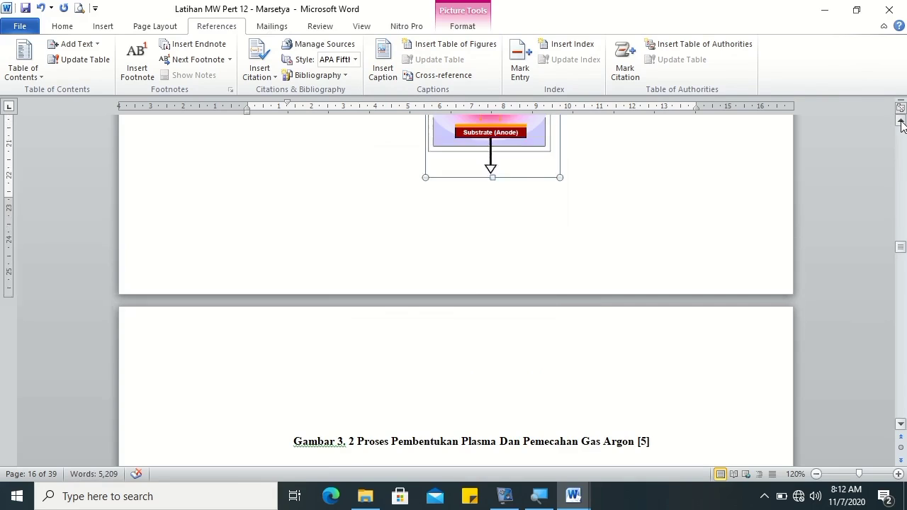
{"action": "left_click", "coordinate": [900, 122]}
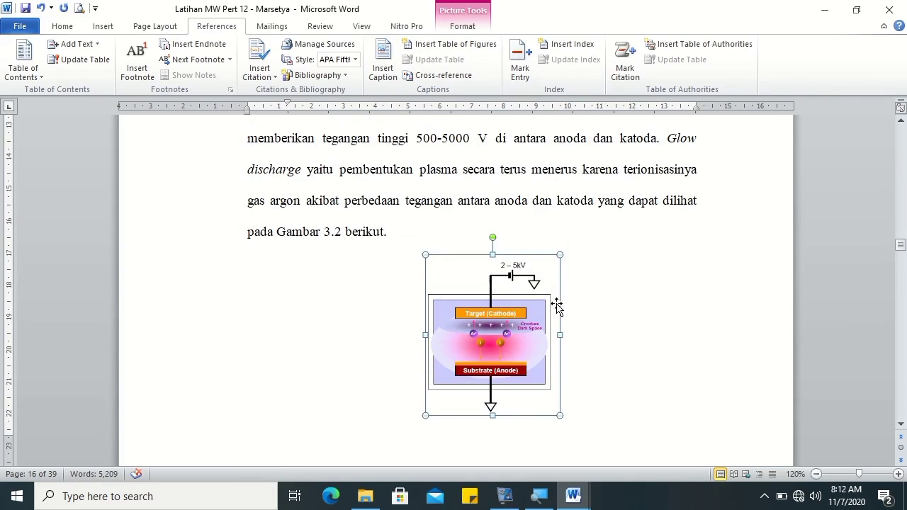
{"action": "left_click", "coordinate": [457, 29]}
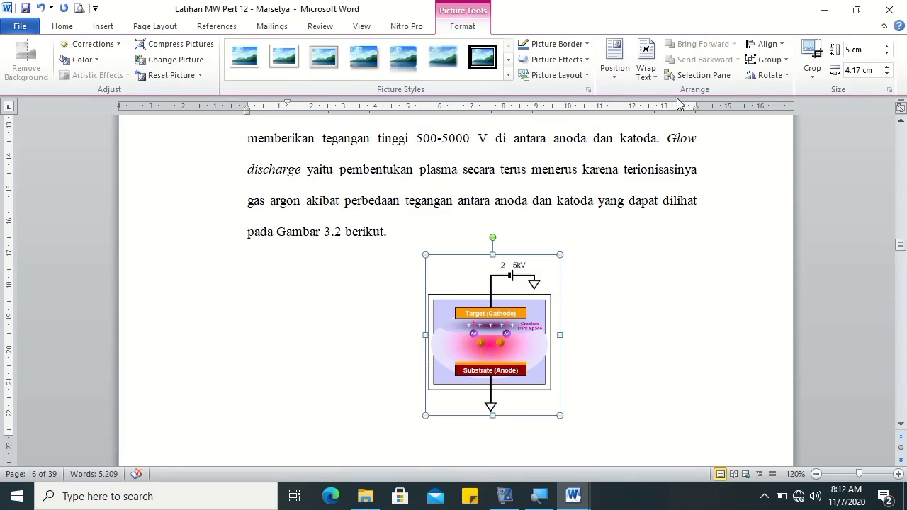
{"action": "left_click", "coordinate": [852, 50]}
{"action": "type", "text": "4.5"}
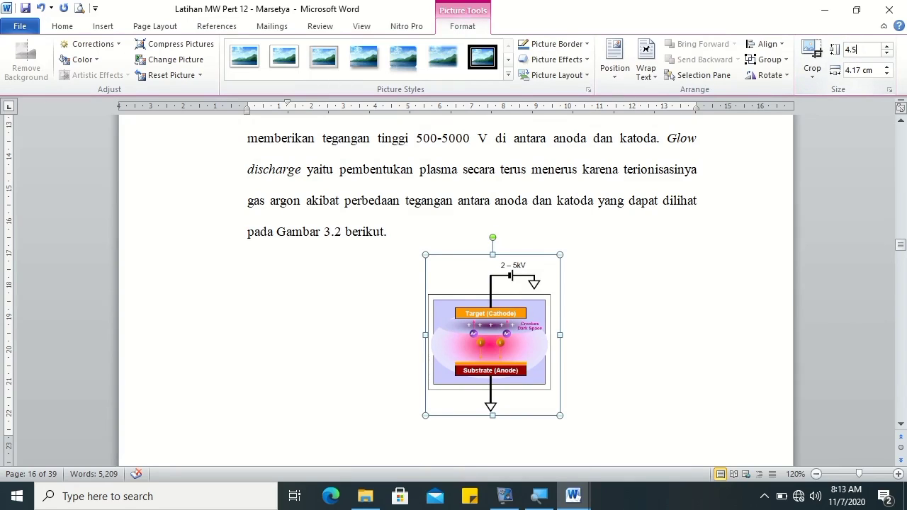
{"action": "key", "text": "Return"}
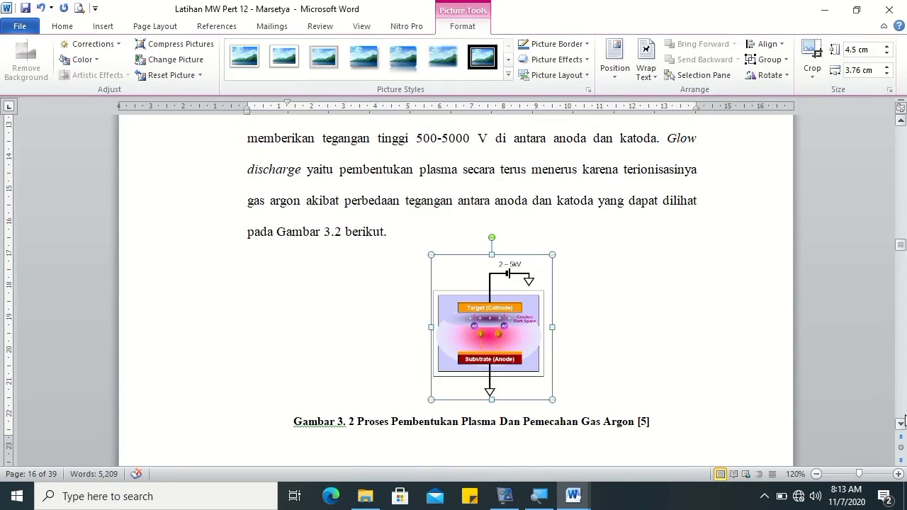
Step: Delete the empty line above the 'Material yang akan dilapisi' paragraph on page 17
{"action": "scroll", "coordinate": [901, 424], "scroll_direction": "down", "scroll_amount": 1}
{"action": "scroll", "coordinate": [901, 423], "scroll_direction": "down", "scroll_amount": 1}
{"action": "scroll", "coordinate": [901, 423], "scroll_direction": "down", "scroll_amount": 1}
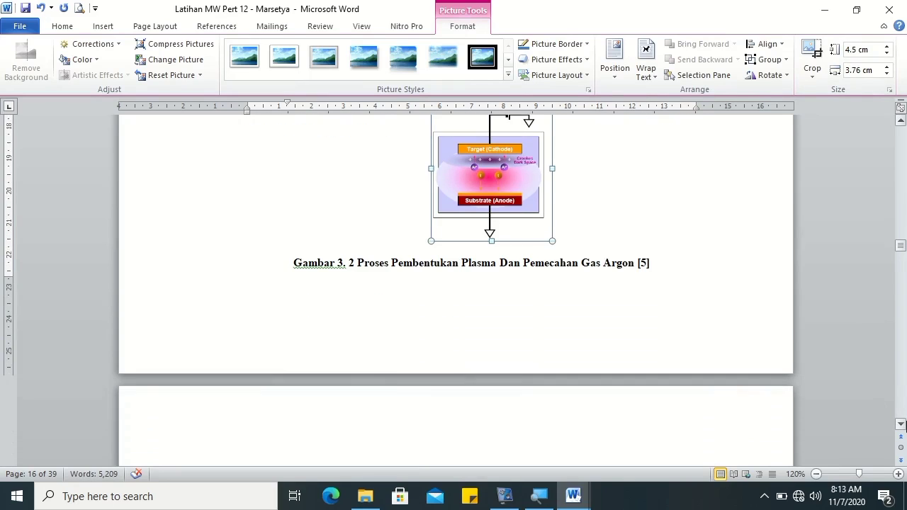
{"action": "scroll", "coordinate": [901, 423], "scroll_direction": "down", "scroll_amount": 5}
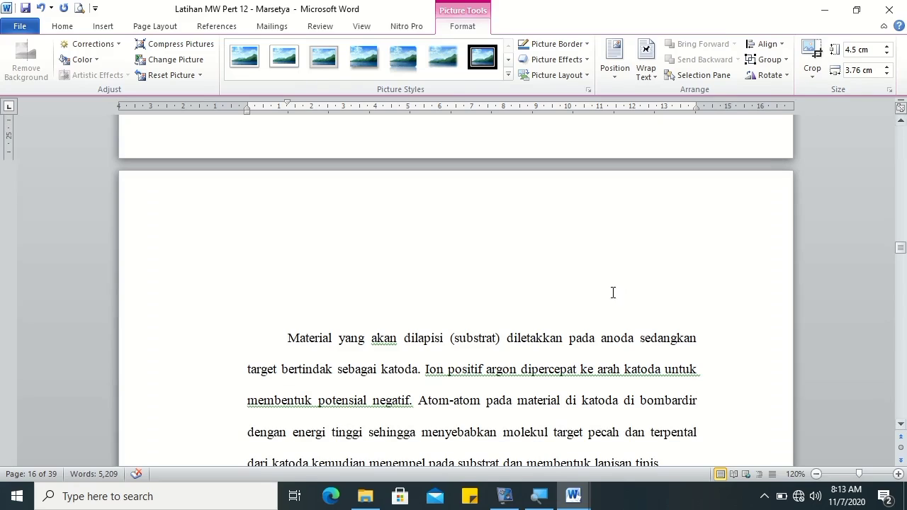
{"action": "left_click", "coordinate": [551, 252]}
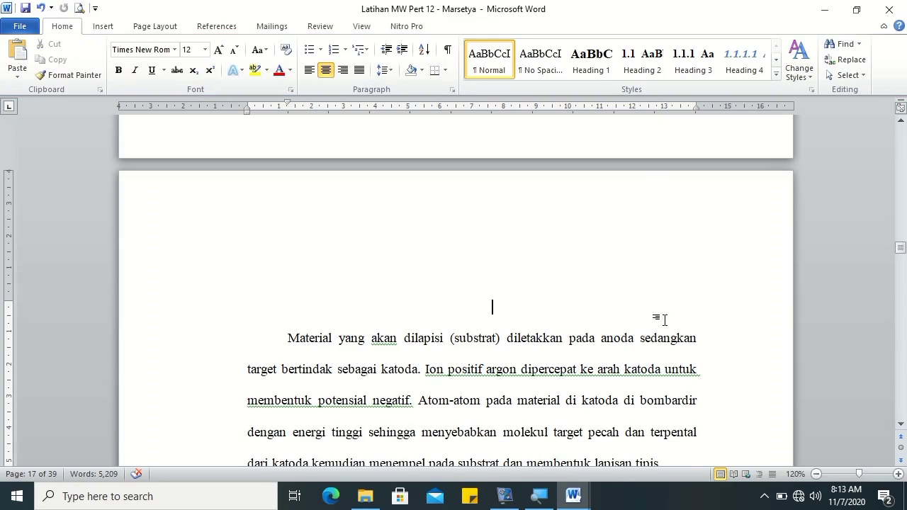
{"action": "key", "text": "Delete"}
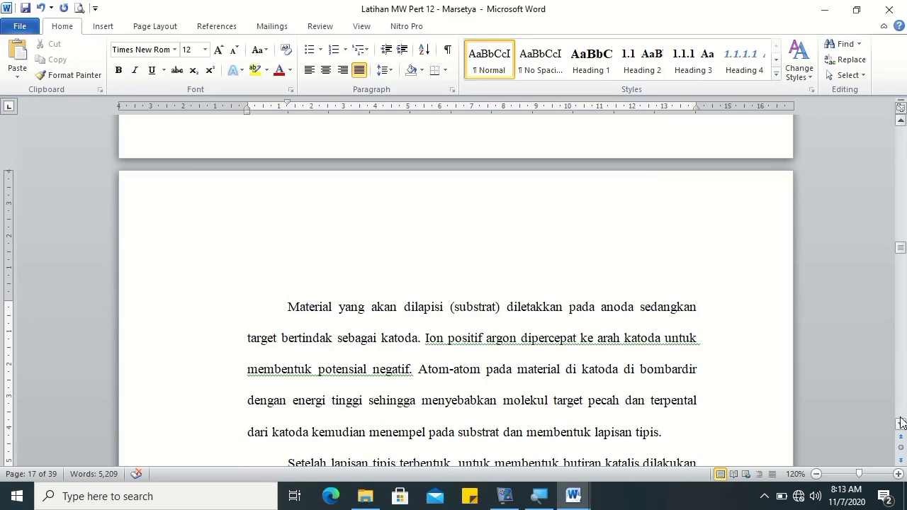
{"action": "scroll", "coordinate": [901, 431], "scroll_direction": "down", "scroll_amount": 1}
{"action": "scroll", "coordinate": [902, 431], "scroll_direction": "down", "scroll_amount": 3}
{"action": "scroll", "coordinate": [901, 431], "scroll_direction": "down", "scroll_amount": 2}
{"action": "scroll", "coordinate": [903, 430], "scroll_direction": "down", "scroll_amount": 4}
{"action": "scroll", "coordinate": [903, 431], "scroll_direction": "down", "scroll_amount": 2}
{"action": "scroll", "coordinate": [903, 430], "scroll_direction": "down", "scroll_amount": 2}
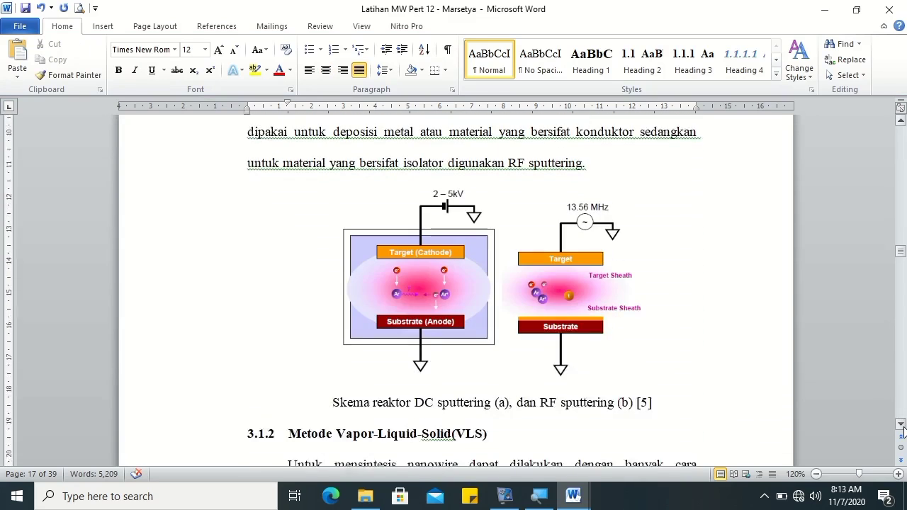
{"action": "scroll", "coordinate": [903, 430], "scroll_direction": "down", "scroll_amount": 2}
{"action": "scroll", "coordinate": [903, 431], "scroll_direction": "down", "scroll_amount": 1}
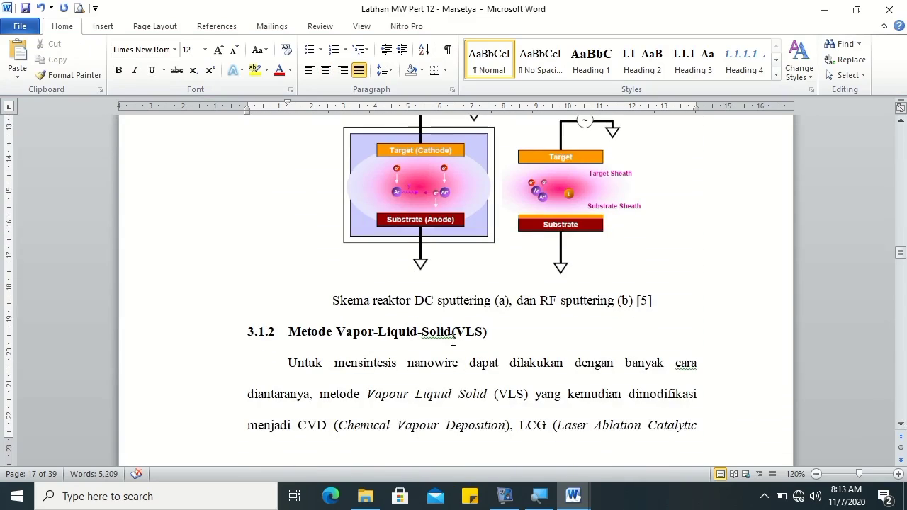
Step: Caption the 'Skema reaktor' DC/RF sputtering schematic as Gambar 3. 3
{"action": "left_click", "coordinate": [332, 300]}
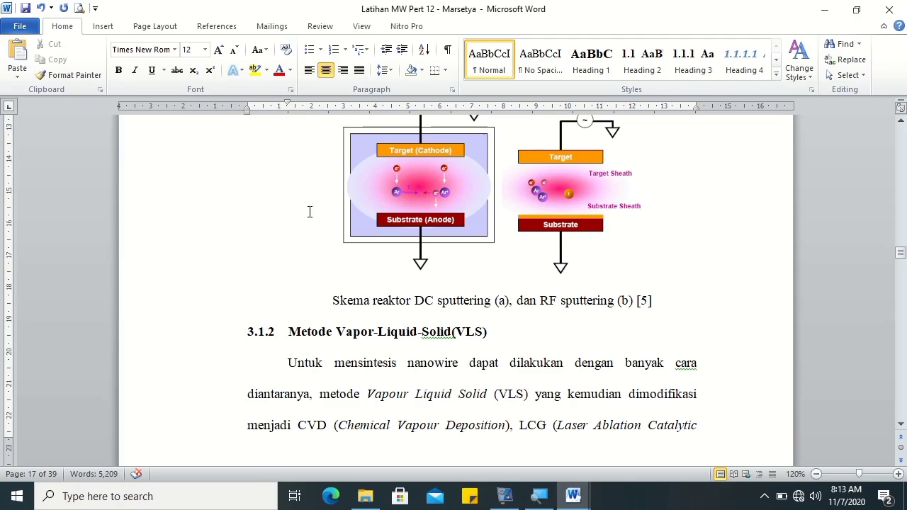
{"action": "left_click", "coordinate": [216, 26]}
{"action": "left_click", "coordinate": [383, 67]}
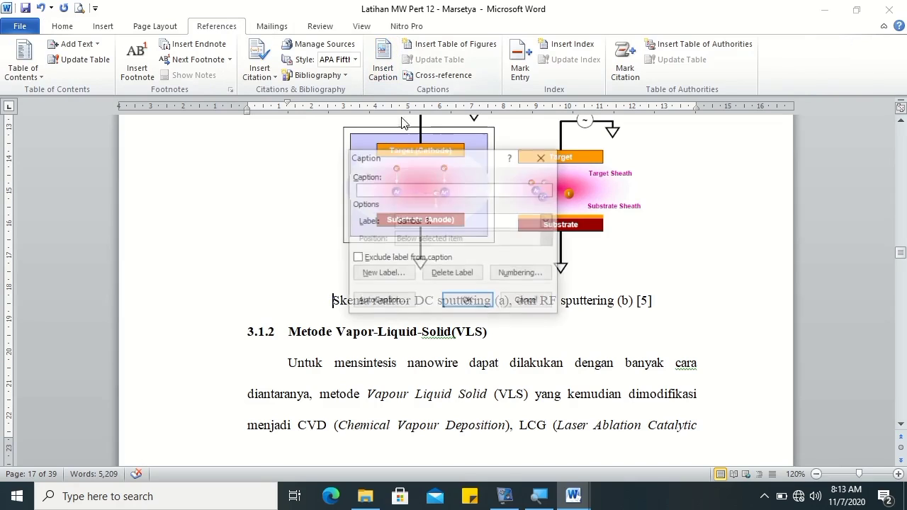
{"action": "left_click", "coordinate": [467, 300]}
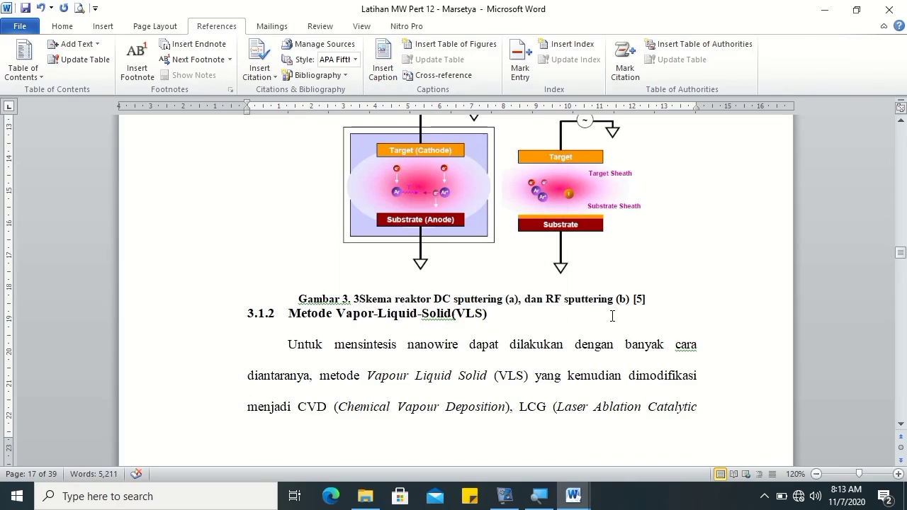
{"action": "key", "text": "ctrl+z"}
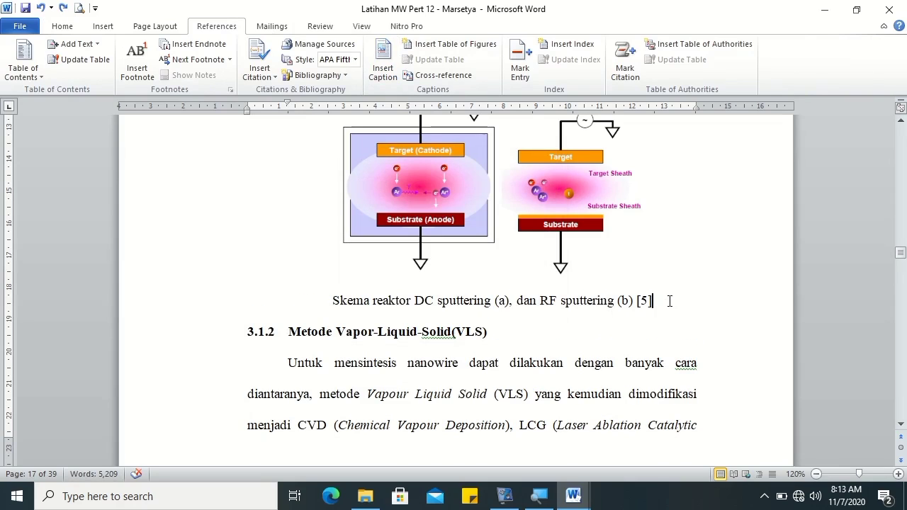
{"action": "key", "text": "Return"}
{"action": "left_click", "coordinate": [332, 301]}
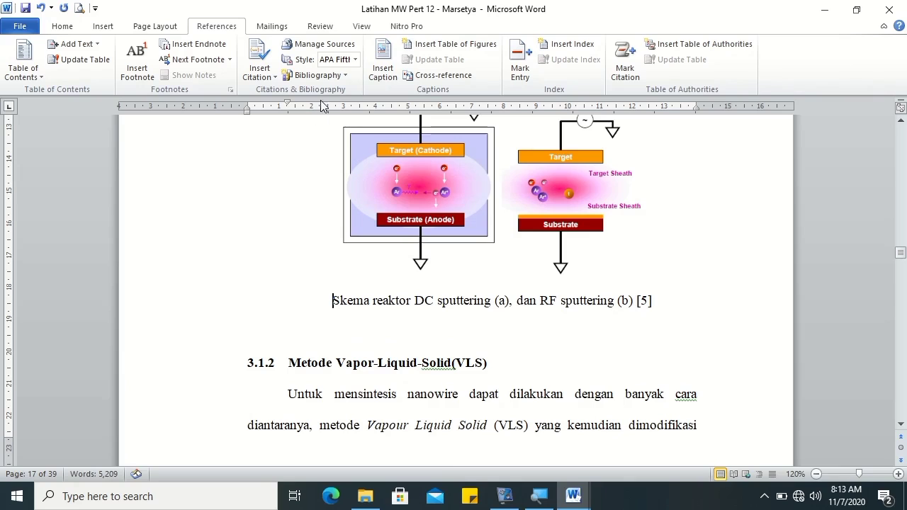
{"action": "left_click", "coordinate": [384, 64]}
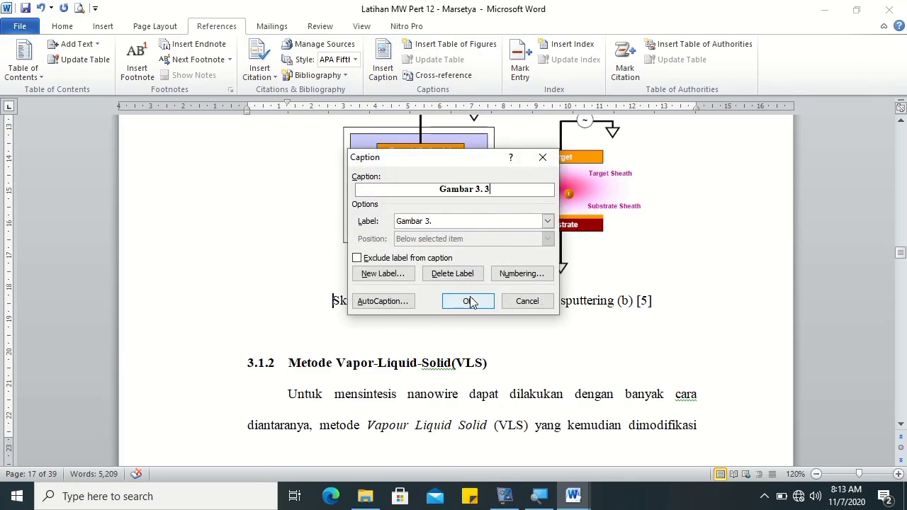
{"action": "left_click", "coordinate": [469, 299]}
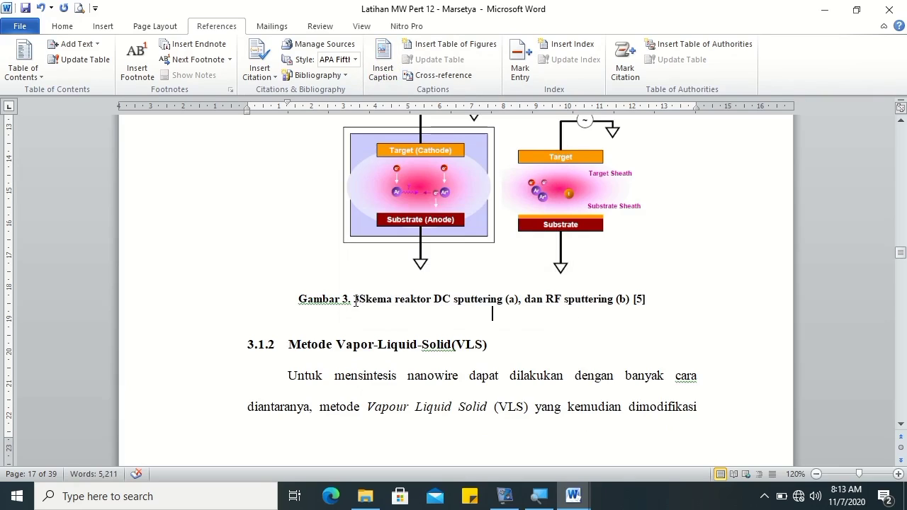
Step: Remove the space after 'Gambar 3.' in captions 3.3, 3.2 and 3.1
{"action": "key", "text": "BackSpace"}
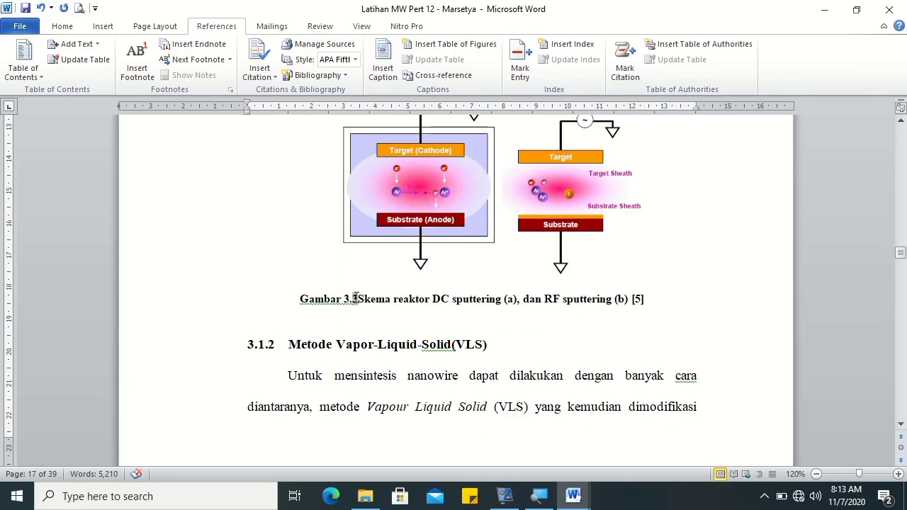
{"action": "left_click_drag", "start_coordinate": [900, 254], "coordinate": [900, 245]}
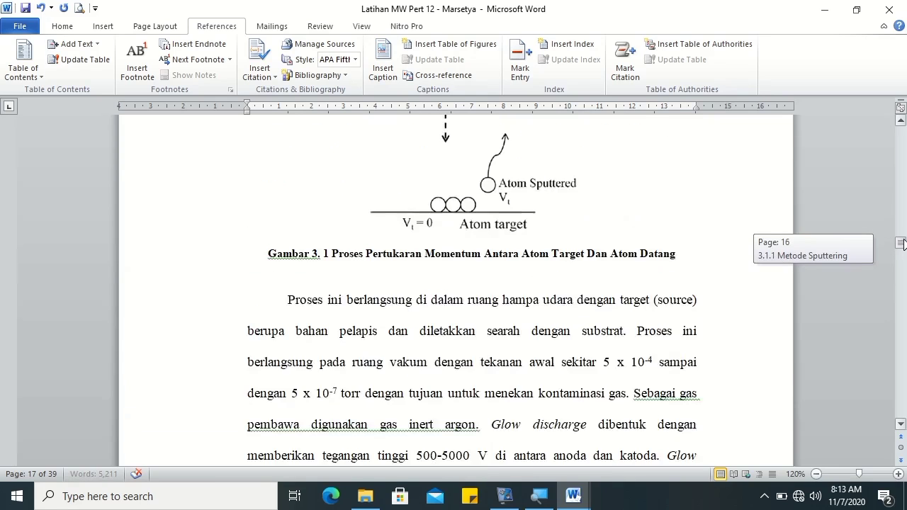
{"action": "left_click", "coordinate": [350, 447]}
{"action": "key", "text": "BackSpace"}
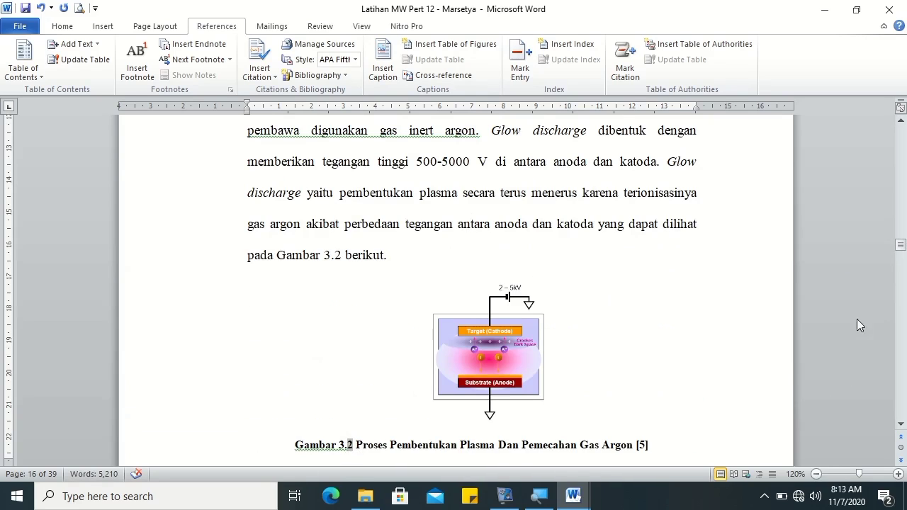
{"action": "left_click_drag", "start_coordinate": [903, 247], "coordinate": [903, 245]}
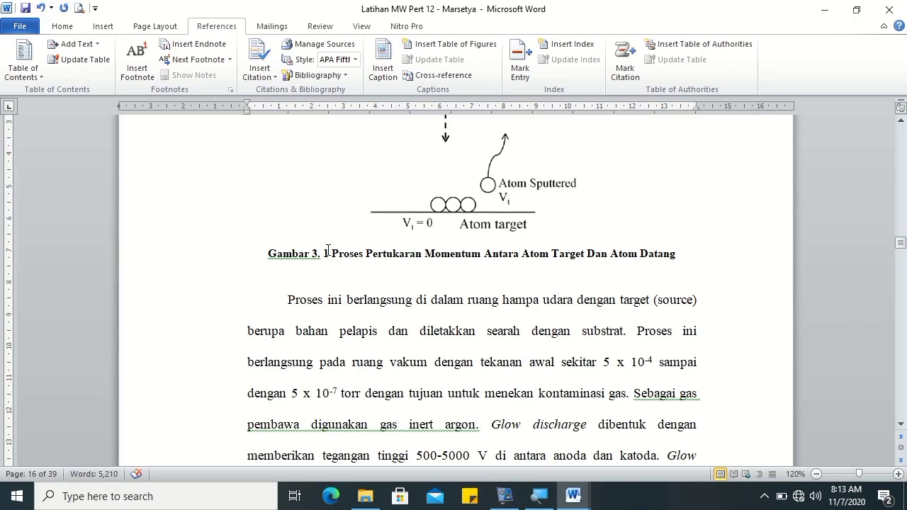
{"action": "key", "text": "BackSpace"}
{"action": "left_click_drag", "start_coordinate": [901, 243], "coordinate": [902, 265]}
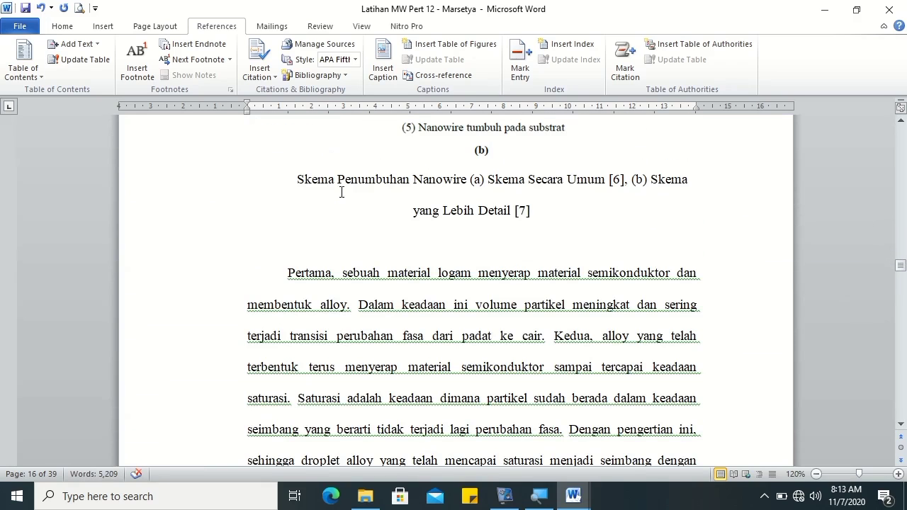
Step: Insert caption Gambar 3.4 before 'Skema Penumbuhan Nanowire', with no space in the number
{"action": "left_click", "coordinate": [298, 178]}
{"action": "left_click", "coordinate": [383, 62]}
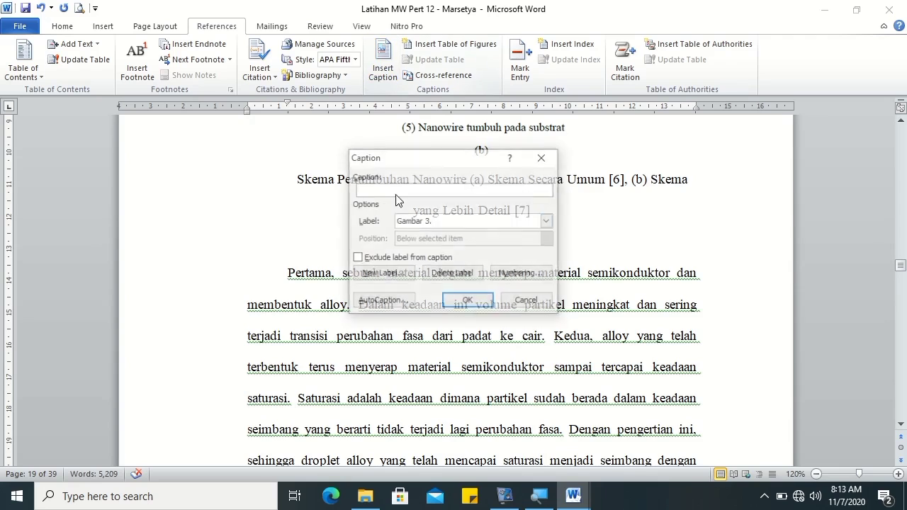
{"action": "left_click", "coordinate": [467, 300]}
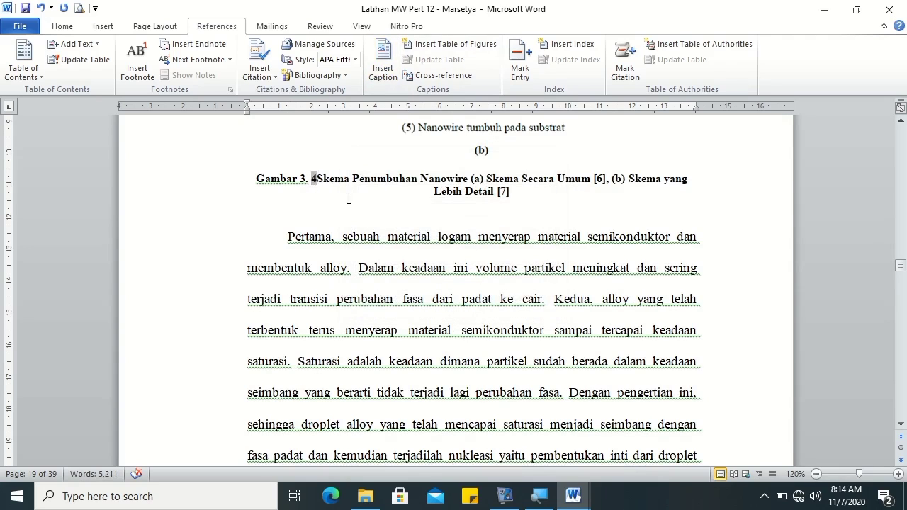
{"action": "key", "text": "BackSpace"}
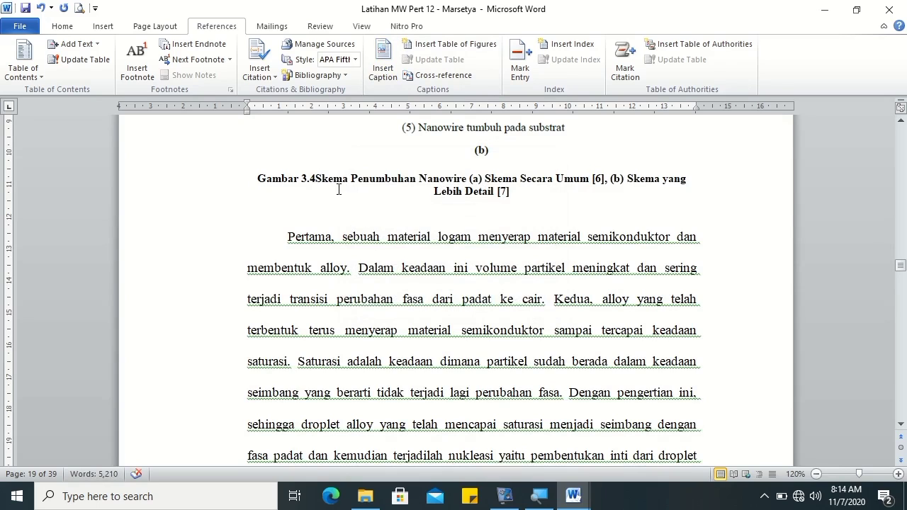
{"action": "left_click", "coordinate": [901, 424]}
{"action": "left_click_drag", "start_coordinate": [901, 424], "coordinate": [901, 424]}
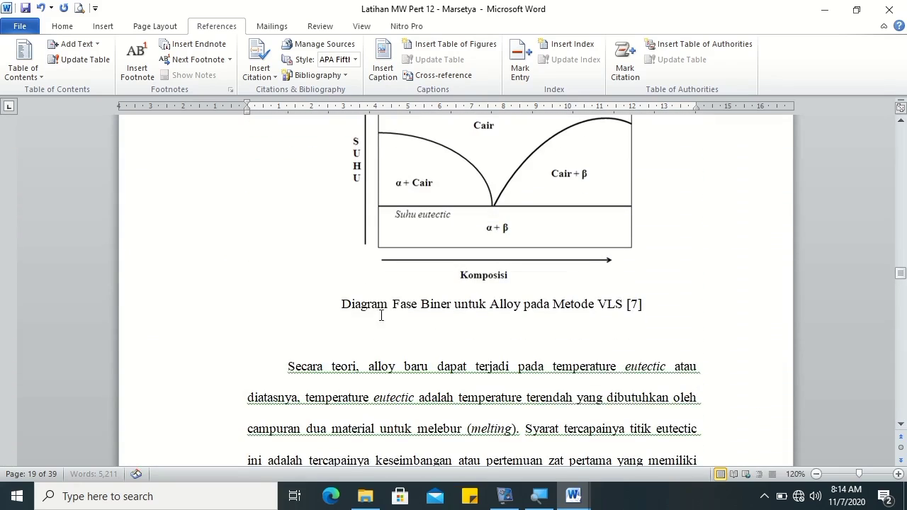
Step: Caption the VLS binary phase diagram as Gambar 3.5, removing the space in the number
{"action": "left_click", "coordinate": [379, 71]}
{"action": "left_click", "coordinate": [458, 304]}
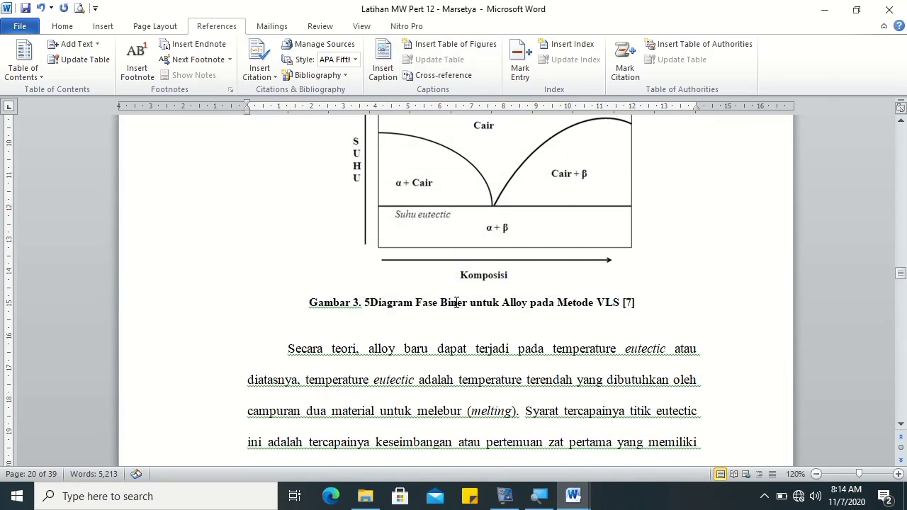
{"action": "left_click", "coordinate": [364, 303]}
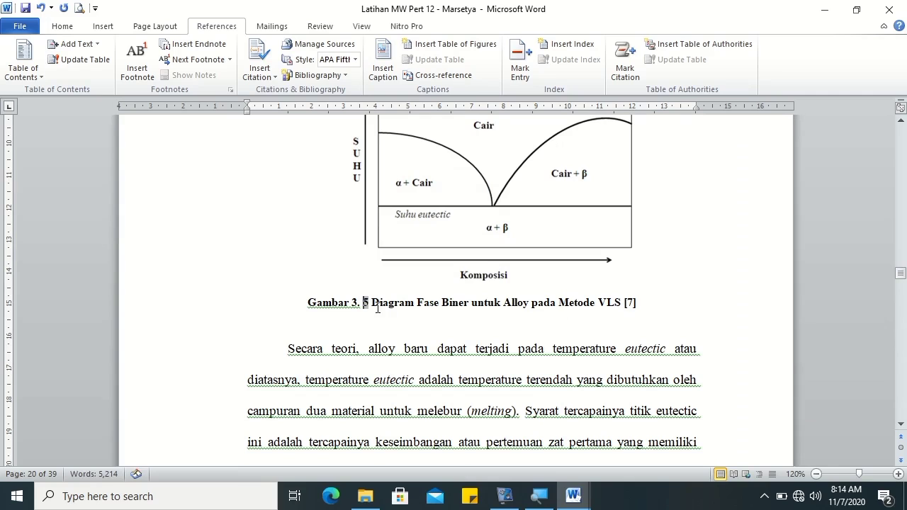
{"action": "key", "text": "BackSpace"}
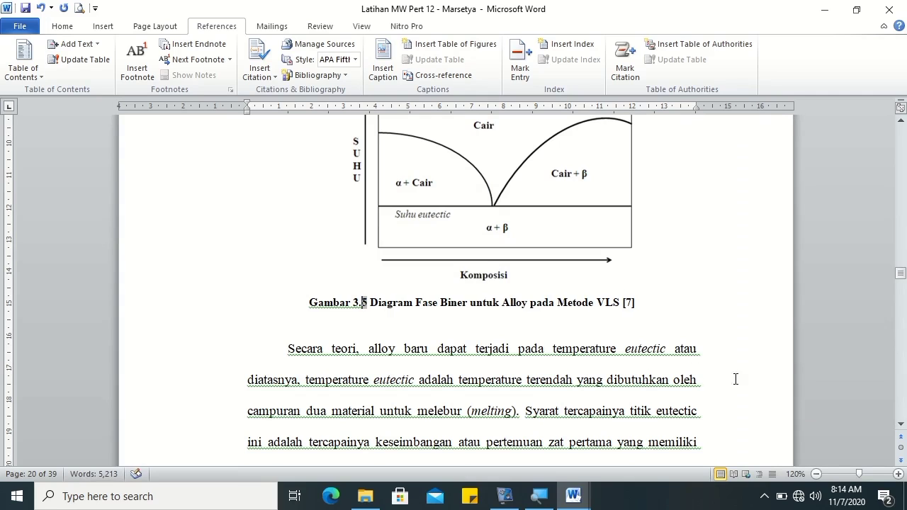
{"action": "left_click", "coordinate": [900, 424]}
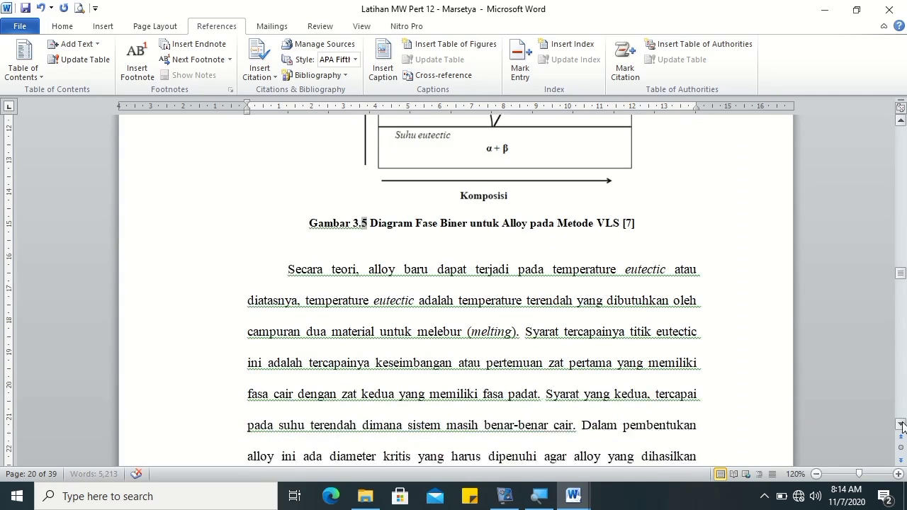
{"action": "left_click_drag", "start_coordinate": [901, 425], "coordinate": [902, 425]}
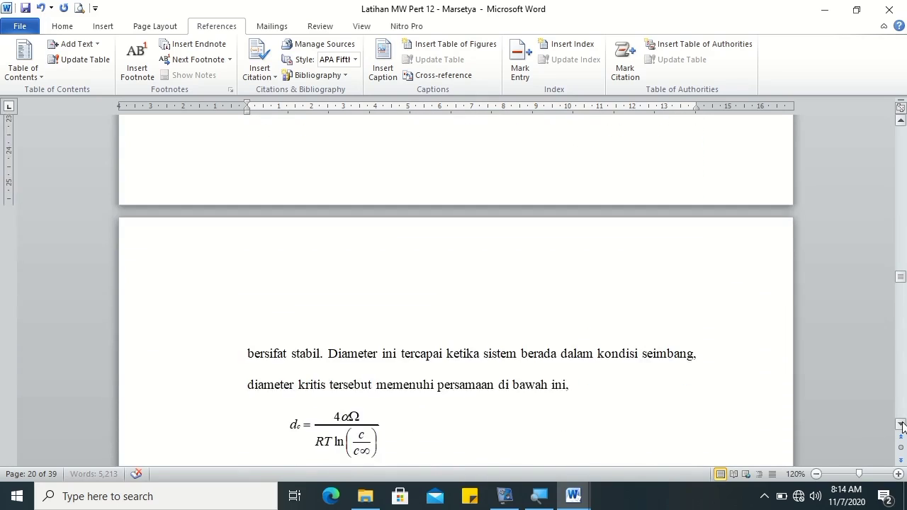
{"action": "left_click_drag", "start_coordinate": [902, 425], "coordinate": [902, 425]}
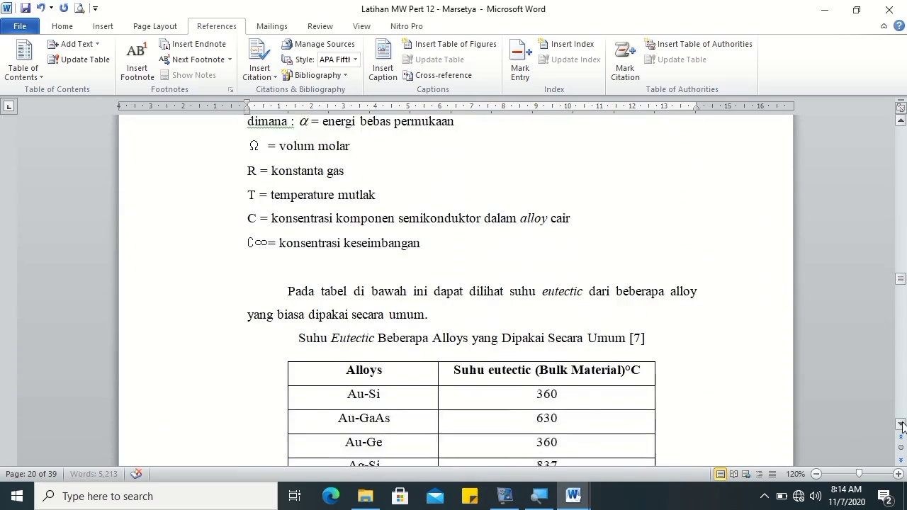
{"action": "scroll", "coordinate": [659, 381], "scroll_direction": "down", "scroll_amount": 2}
Step: Caption the eutectic alloy table Tabel 3.1 using a new 'Tabel 3.' label
{"action": "left_click", "coordinate": [299, 269]}
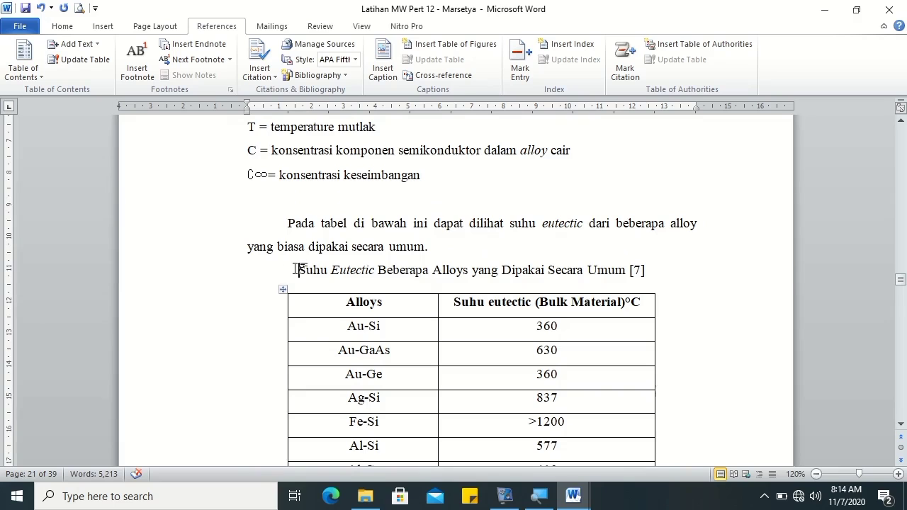
{"action": "left_click", "coordinate": [382, 67]}
{"action": "left_click", "coordinate": [385, 273]}
{"action": "type", "text": "Tabel 3."}
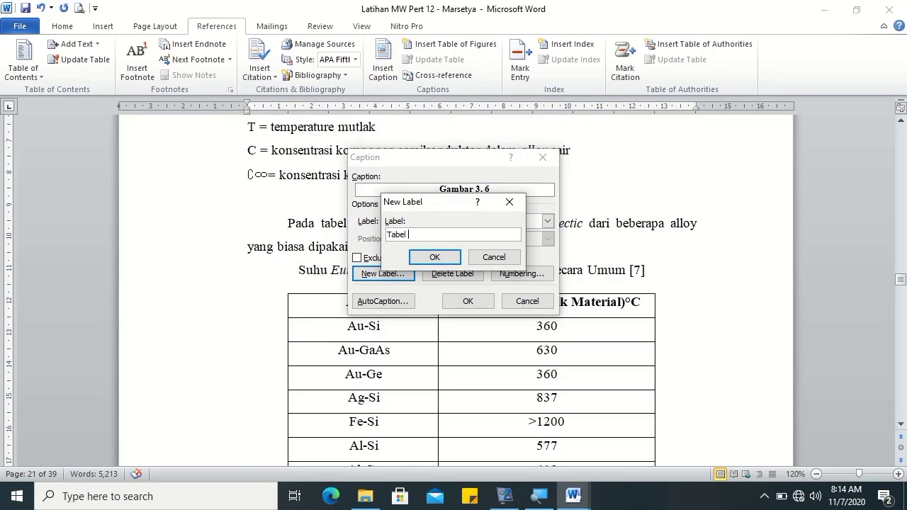
{"action": "left_click", "coordinate": [434, 257]}
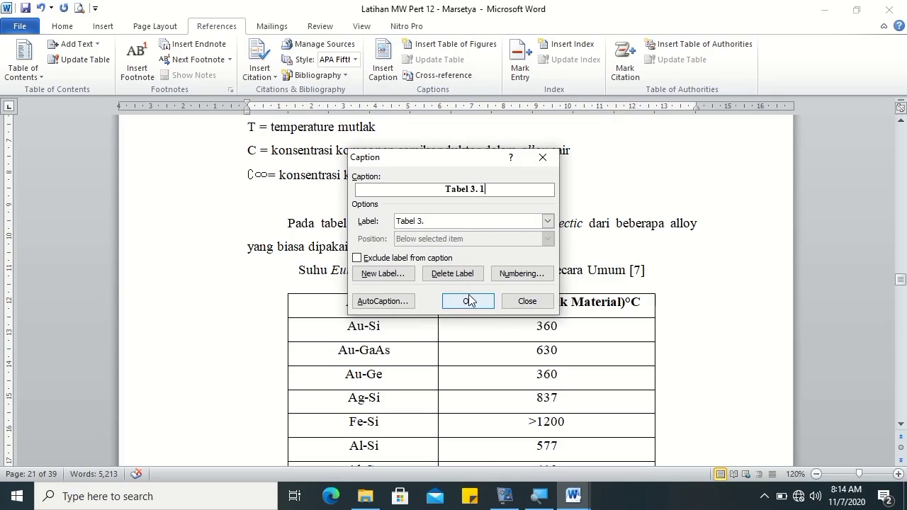
{"action": "left_click", "coordinate": [468, 301]}
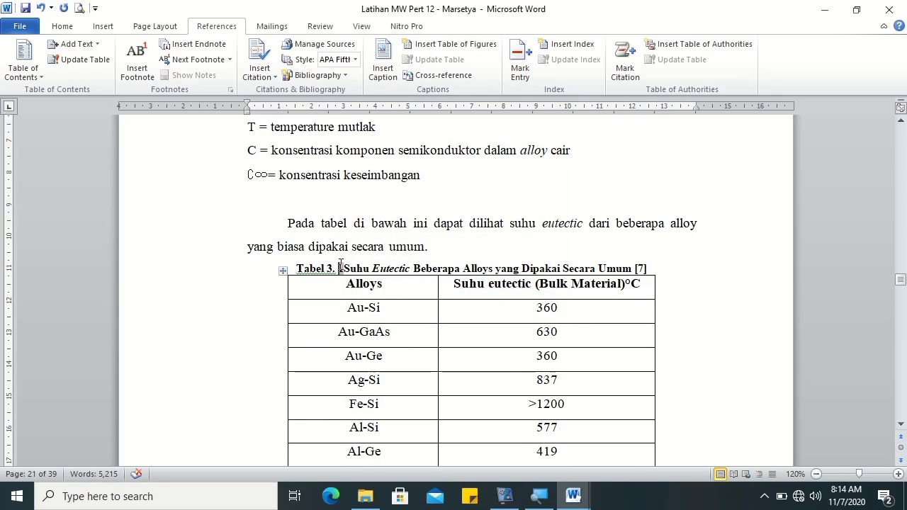
{"action": "key", "text": "BackSpace"}
{"action": "type", "text": "1"}
Step: Add an unnumbered empty line above the 3.2 Mengontrol Pertumbuhan Nanowire heading
{"action": "left_click", "coordinate": [901, 423]}
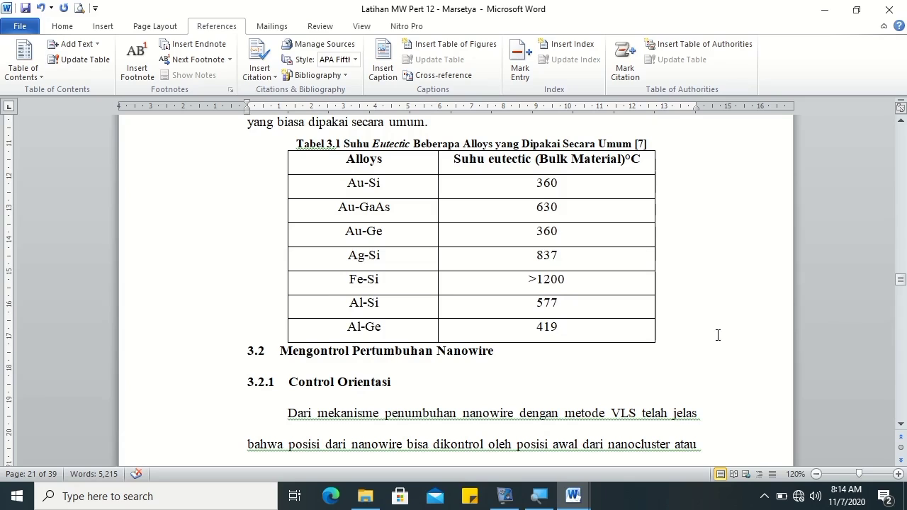
{"action": "left_click", "coordinate": [280, 351]}
{"action": "key", "text": "Return"}
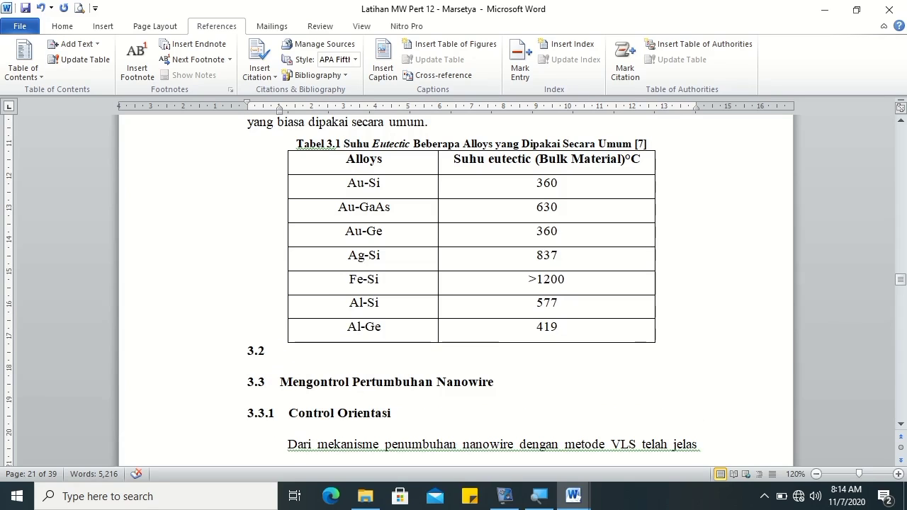
{"action": "key", "text": "BackSpace"}
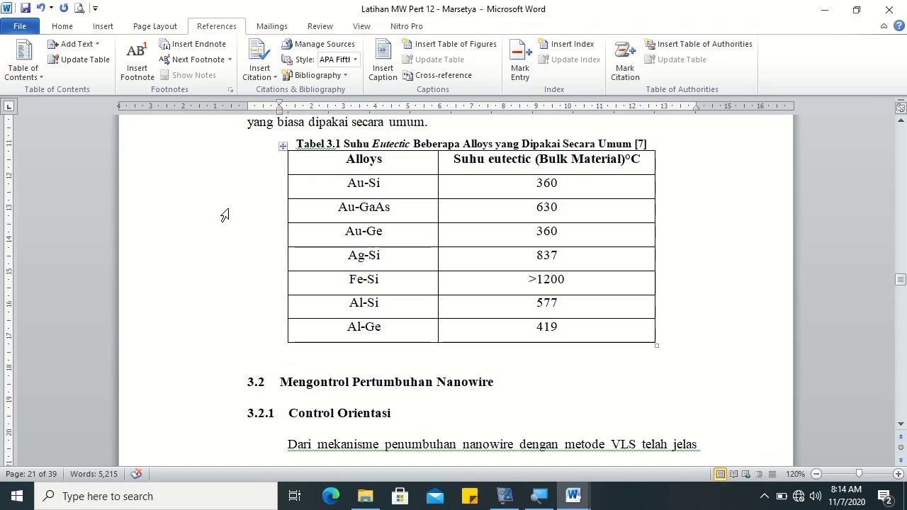
Step: Caption the epitaxial ZnO nanowire figure as Gambar 3.6 with the 'Gambar 3.' label
{"action": "left_click", "coordinate": [902, 425]}
{"action": "left_click", "coordinate": [902, 425]}
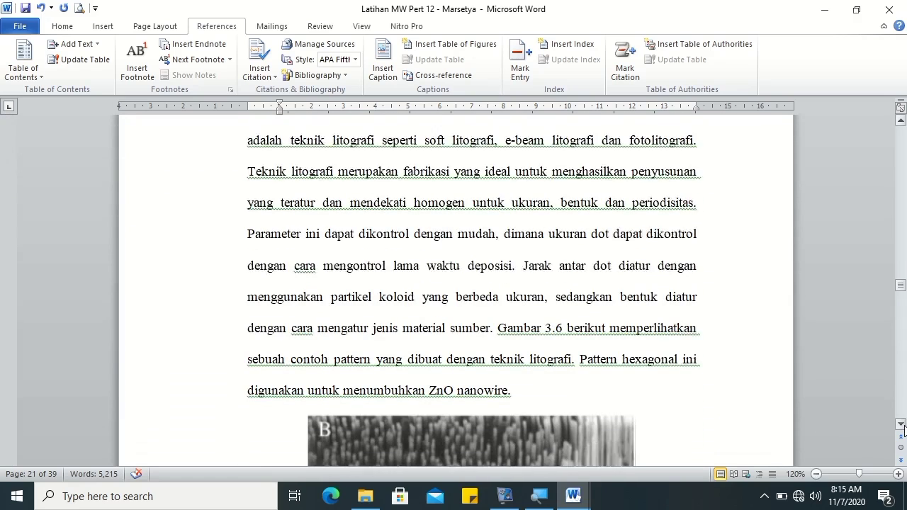
{"action": "left_click", "coordinate": [901, 425]}
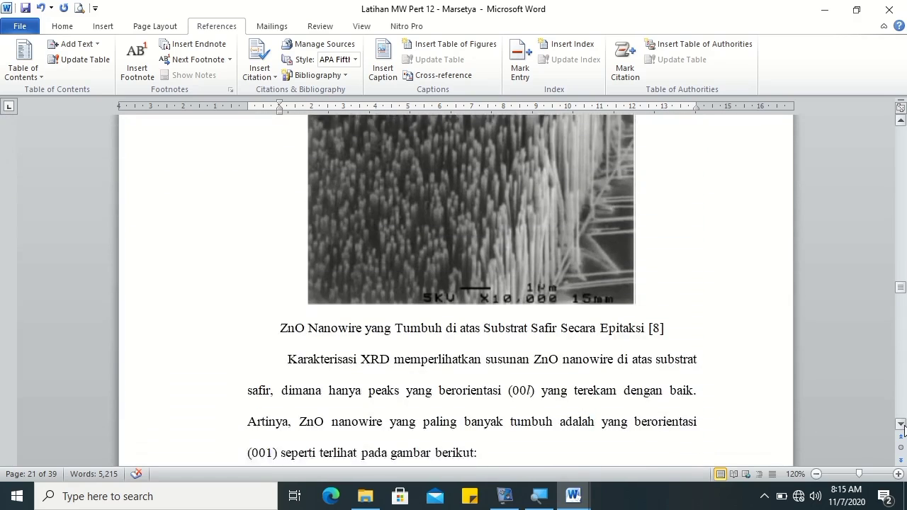
{"action": "left_click", "coordinate": [903, 425]}
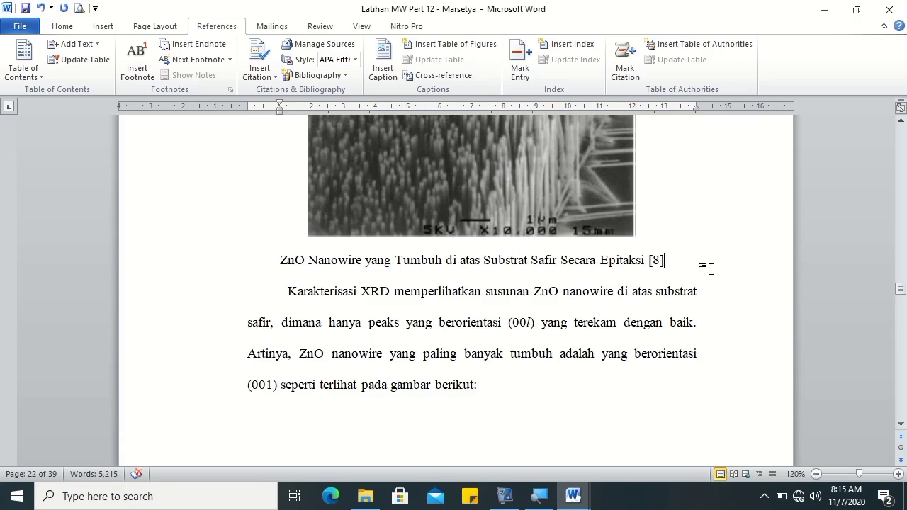
{"action": "key", "text": "Return"}
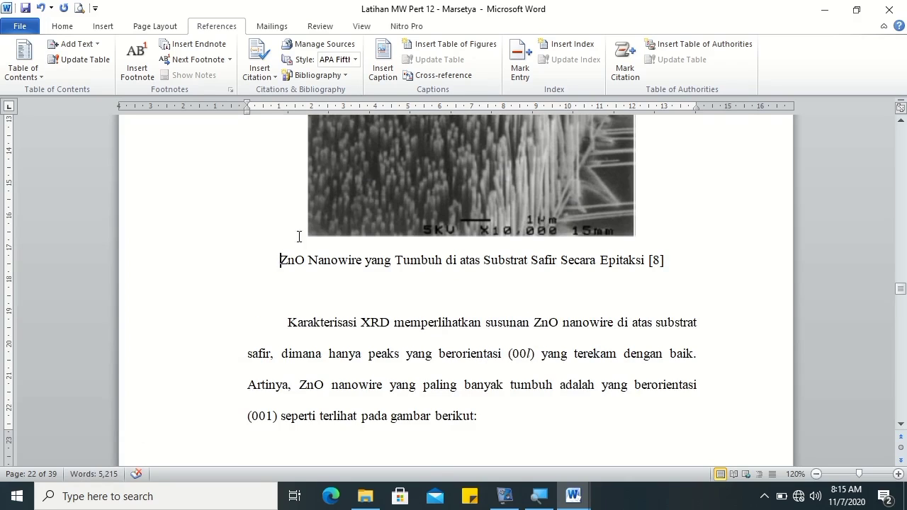
{"action": "left_click", "coordinate": [382, 67]}
{"action": "left_click", "coordinate": [437, 221]}
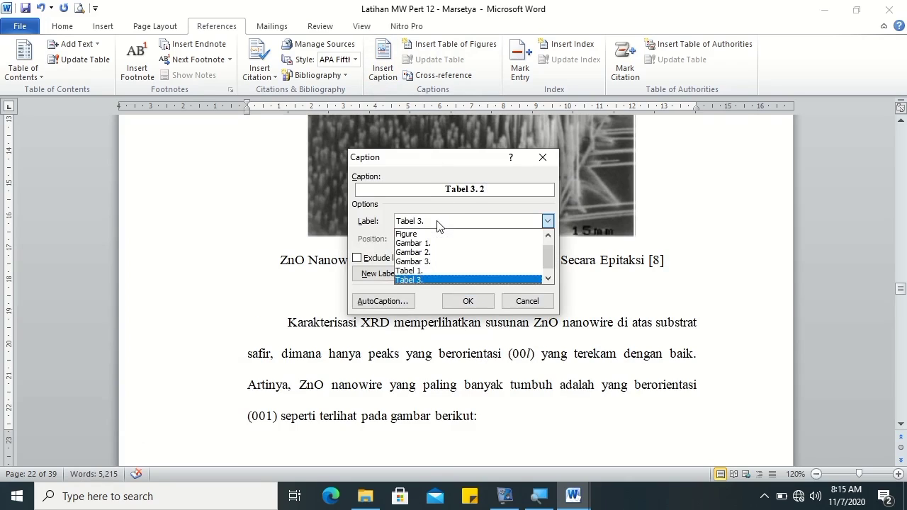
{"action": "left_click", "coordinate": [429, 261]}
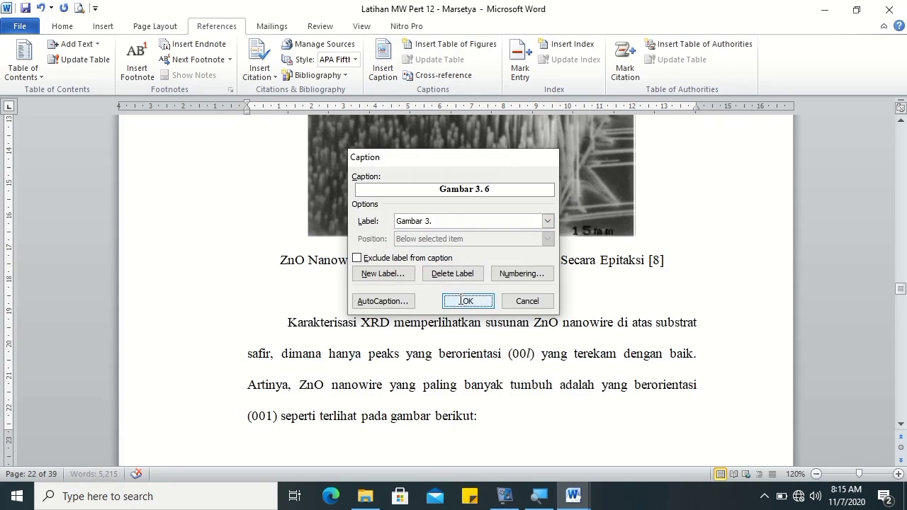
{"action": "left_click", "coordinate": [464, 301]}
{"action": "left_click", "coordinate": [323, 259]}
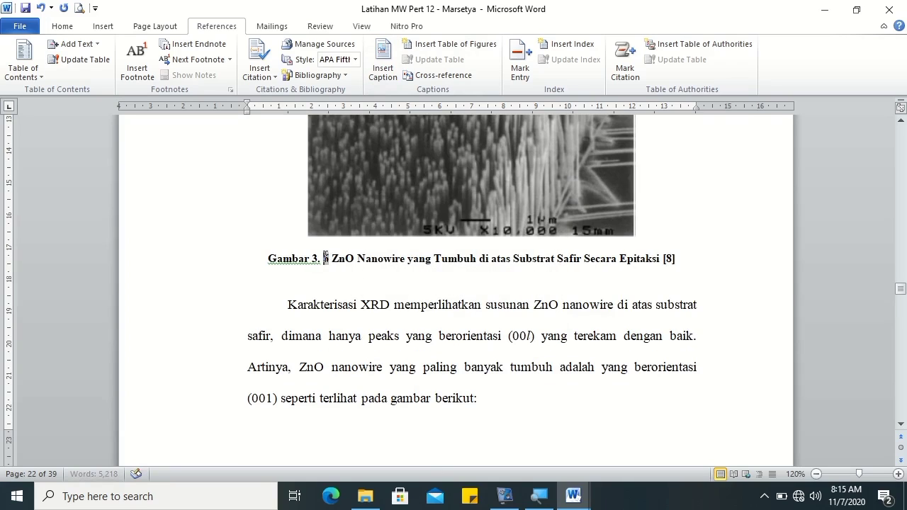
{"action": "key", "text": "BackSpace"}
{"action": "type", "text": "6"}
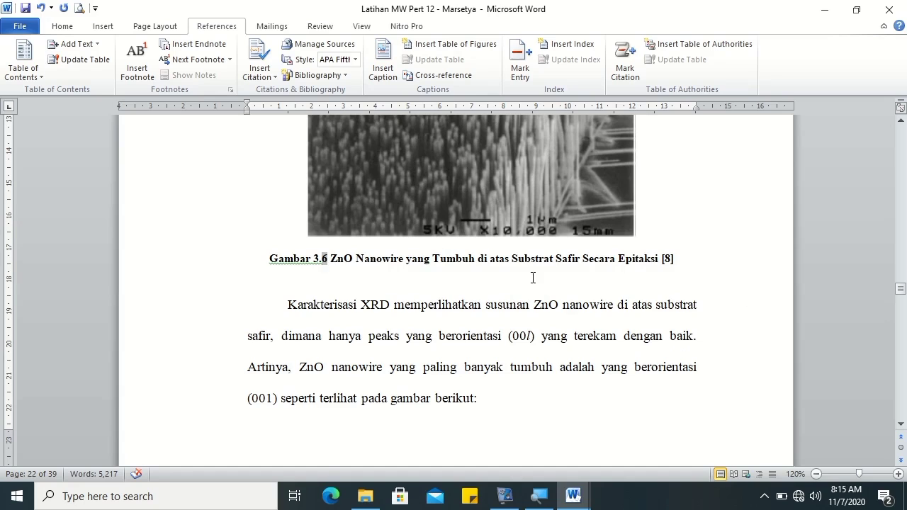
Step: Caption the ZnO XRD pattern figure as Gambar 3.7, with no space in the number
{"action": "left_click", "coordinate": [900, 426]}
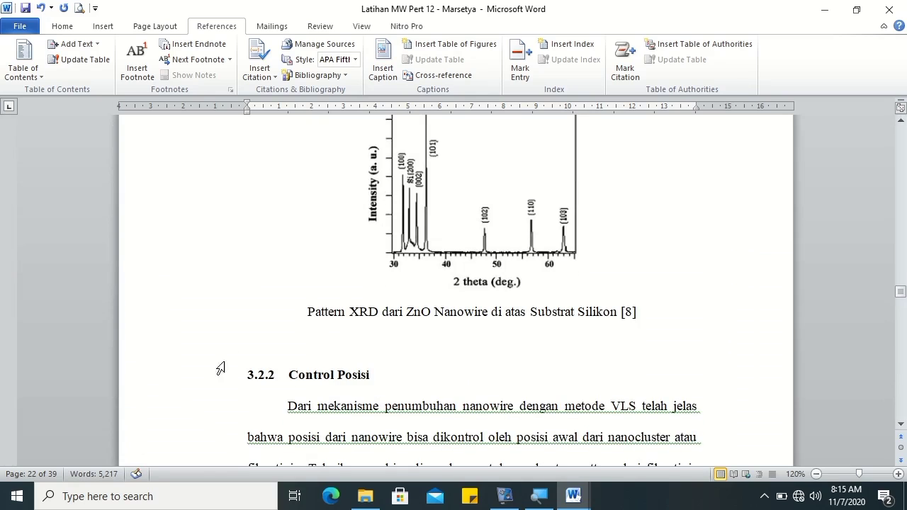
{"action": "left_click", "coordinate": [383, 68]}
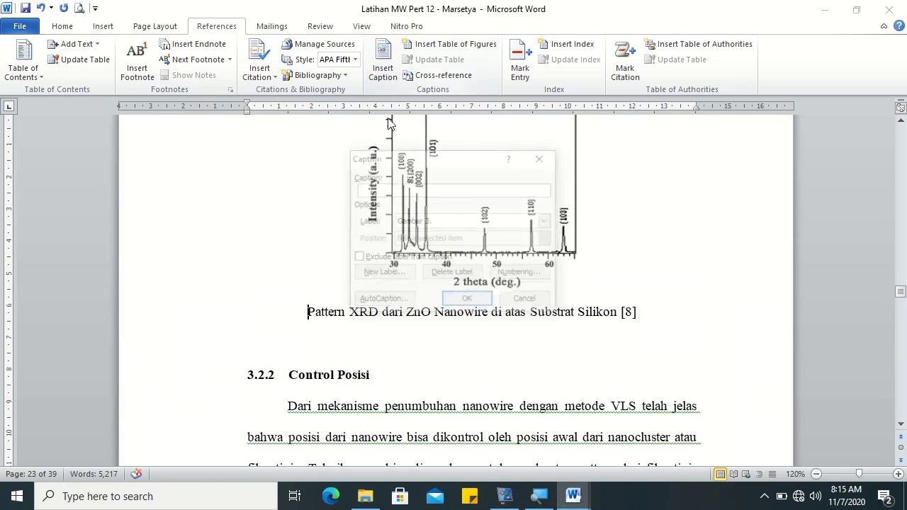
{"action": "left_click", "coordinate": [466, 301]}
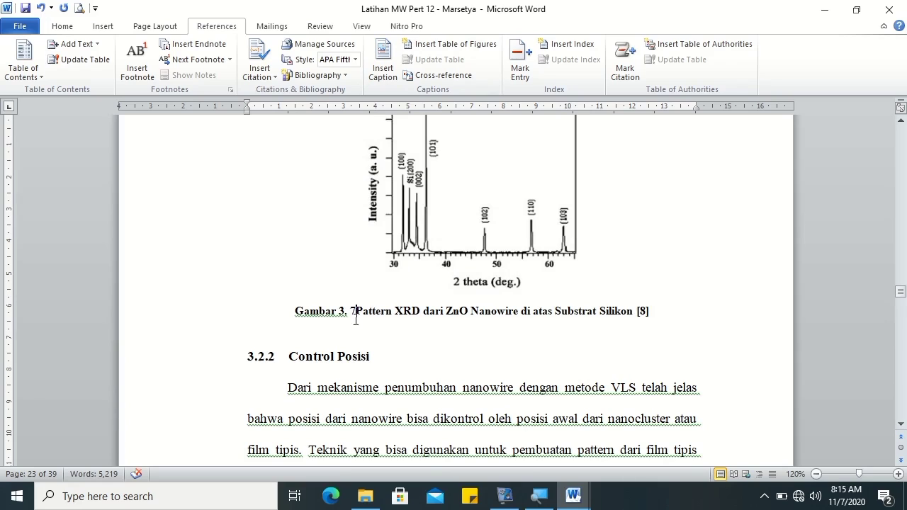
{"action": "key", "text": "BackSpace"}
{"action": "left_click", "coordinate": [900, 423]}
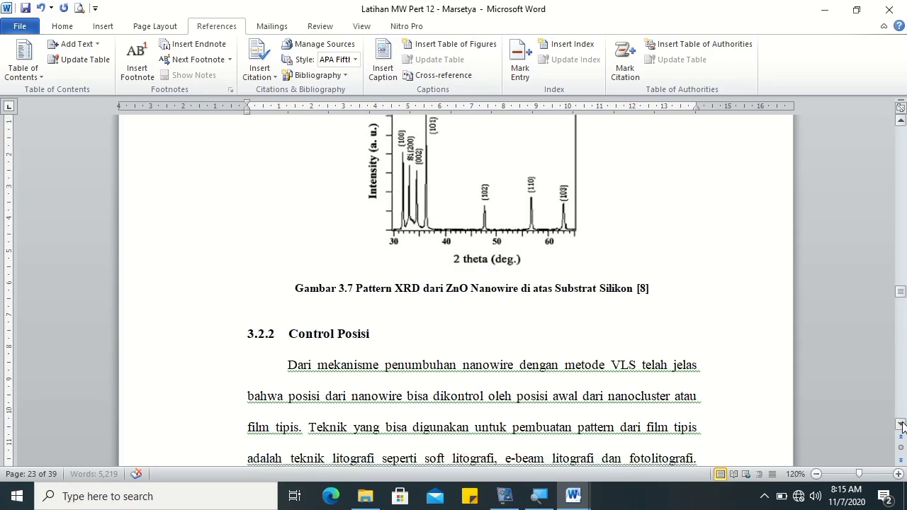
{"action": "left_click_drag", "start_coordinate": [900, 423], "coordinate": [901, 424]}
{"action": "left_click", "coordinate": [276, 285]}
Step: Caption the SEM connection pattern figure as Gambar 3.8, removing the space
{"action": "left_click", "coordinate": [383, 71]}
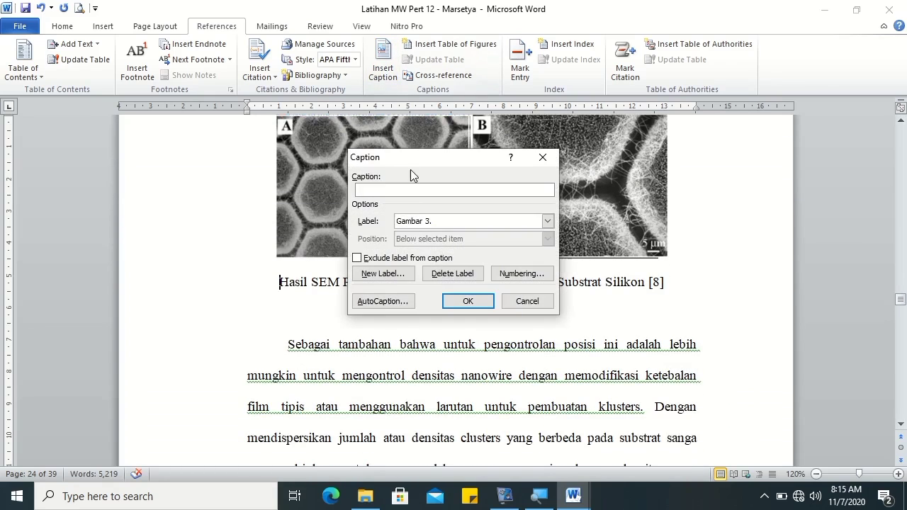
{"action": "left_click", "coordinate": [452, 300]}
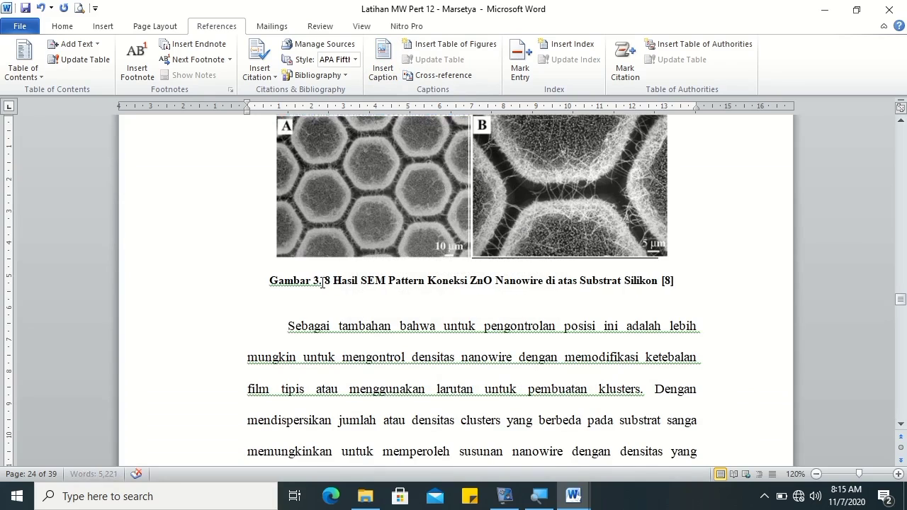
{"action": "left_click", "coordinate": [327, 281]}
{"action": "key", "text": "BackSpace"}
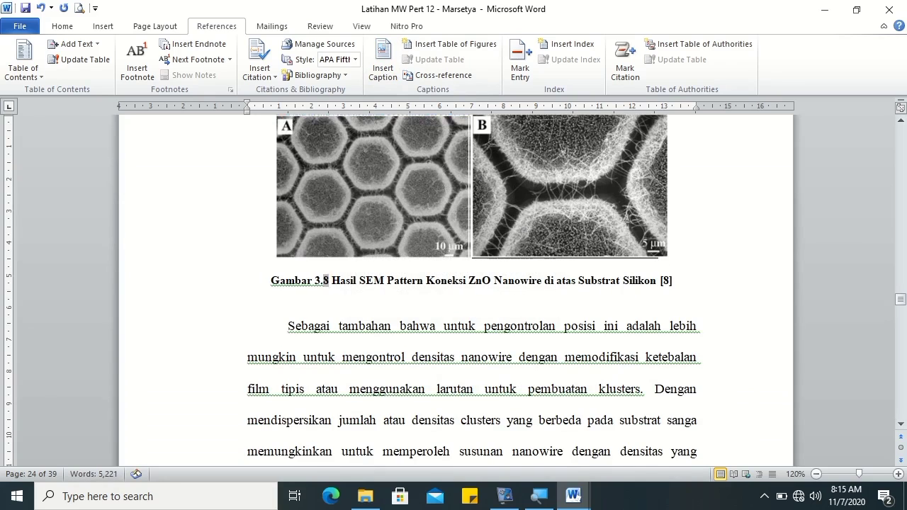
{"action": "left_click", "coordinate": [900, 423]}
{"action": "scroll", "coordinate": [335, 337], "scroll_direction": "down", "scroll_amount": 10}
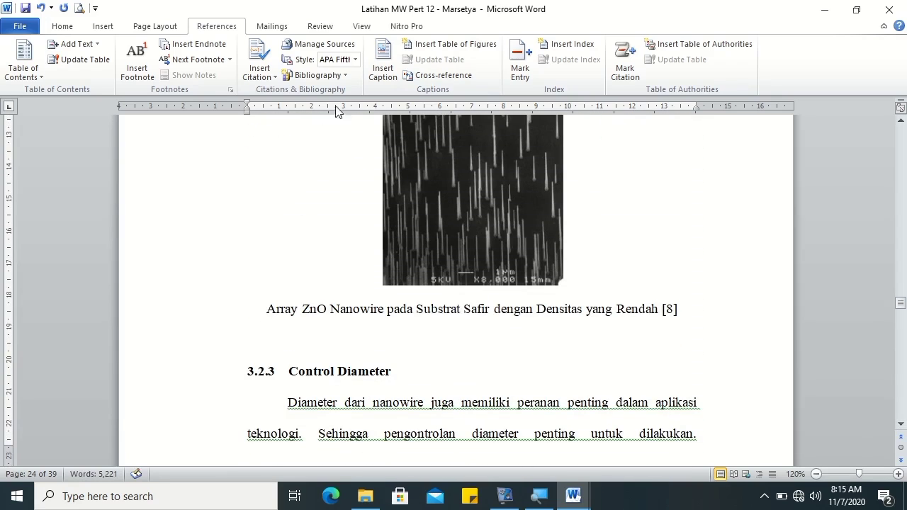
Step: Caption the low-density nanowire array figure as Gambar 3.9
{"action": "left_click", "coordinate": [382, 66]}
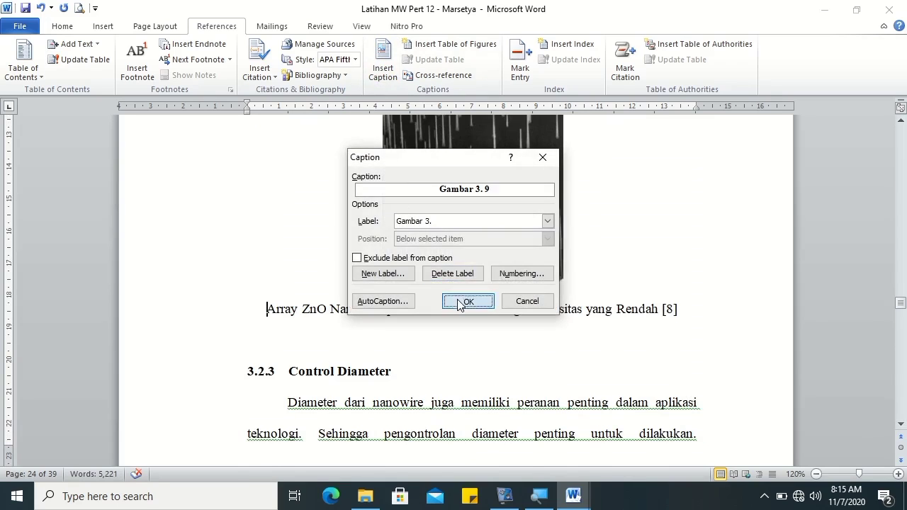
{"action": "left_click", "coordinate": [460, 302]}
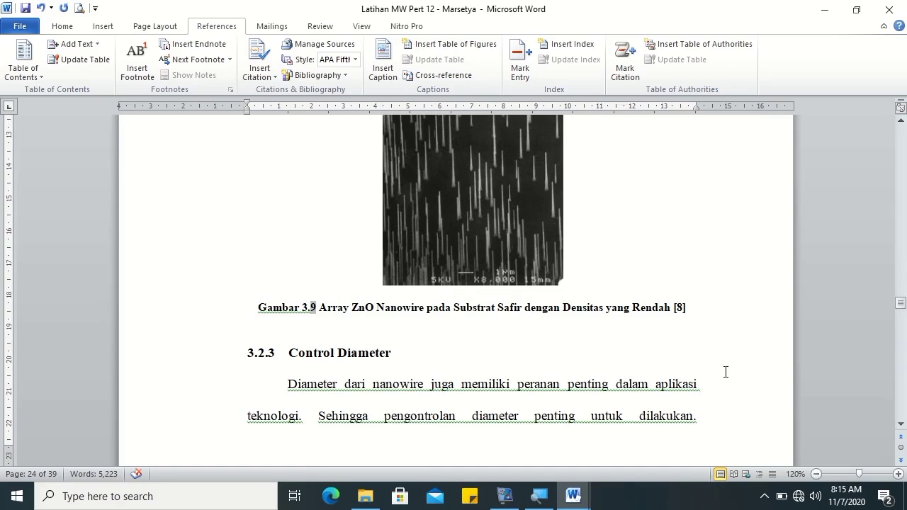
{"action": "left_click", "coordinate": [901, 425]}
{"action": "left_click_drag", "start_coordinate": [900, 427], "coordinate": [900, 426]}
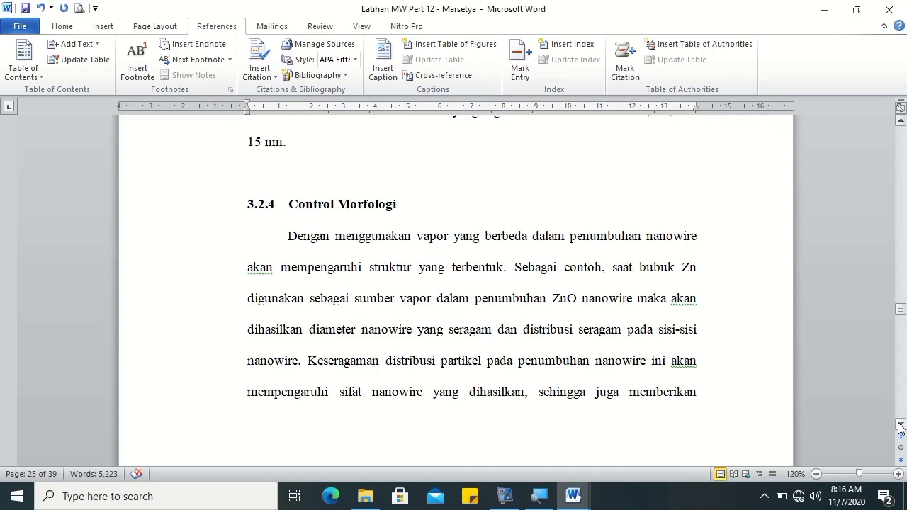
{"action": "left_click_drag", "start_coordinate": [900, 426], "coordinate": [900, 426]}
Step: Caption the ZnO morphology and superstructure figure as Gambar 3.10, removing the space
{"action": "left_click", "coordinate": [228, 313]}
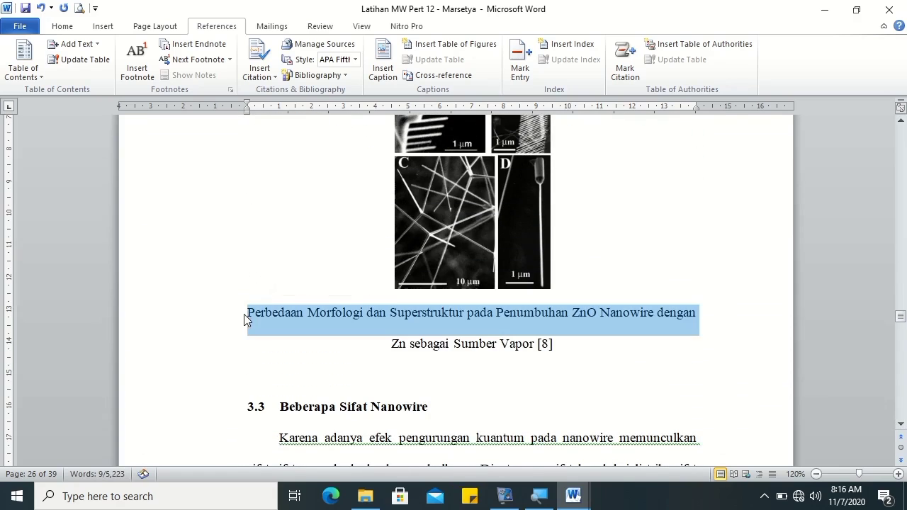
{"action": "left_click", "coordinate": [246, 314]}
{"action": "left_click", "coordinate": [382, 71]}
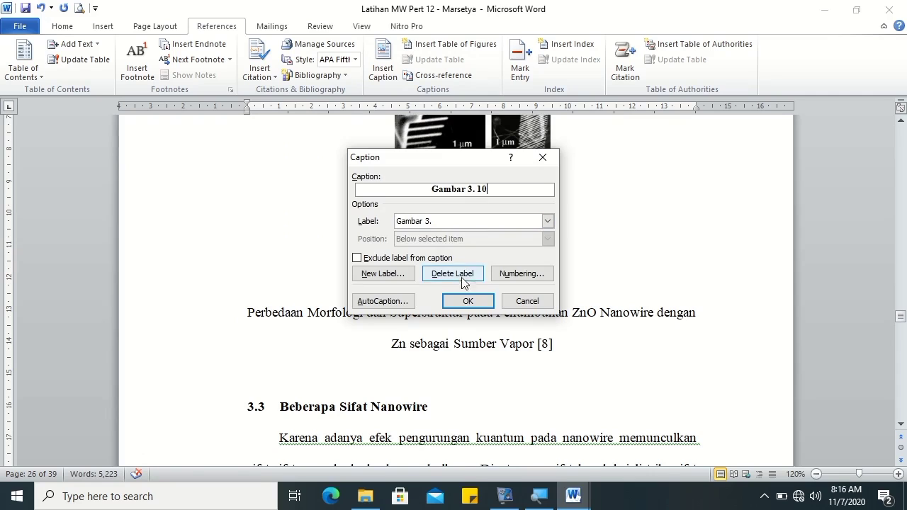
{"action": "left_click", "coordinate": [457, 301]}
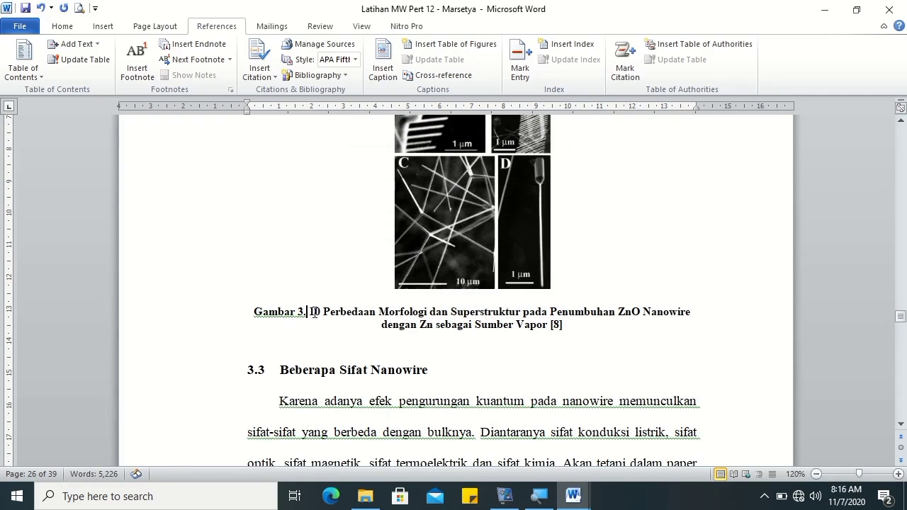
{"action": "key", "text": "BackSpace"}
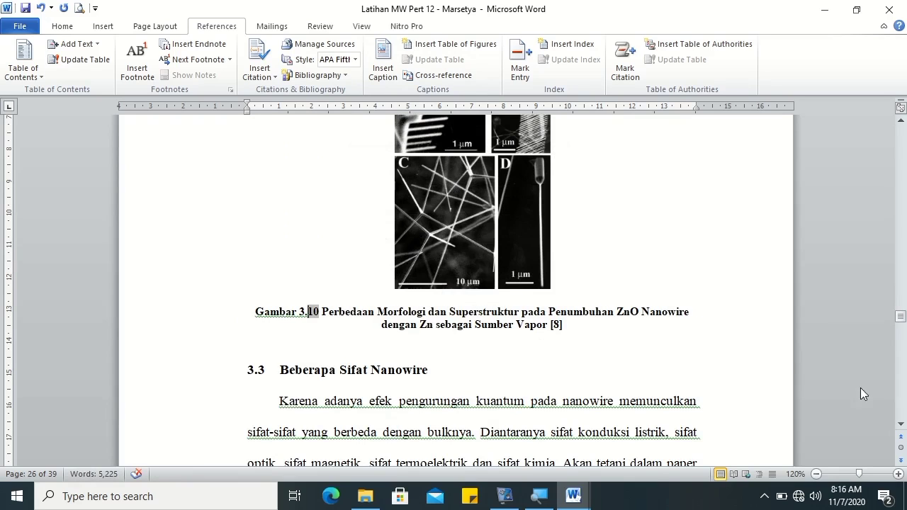
{"action": "left_click", "coordinate": [901, 423]}
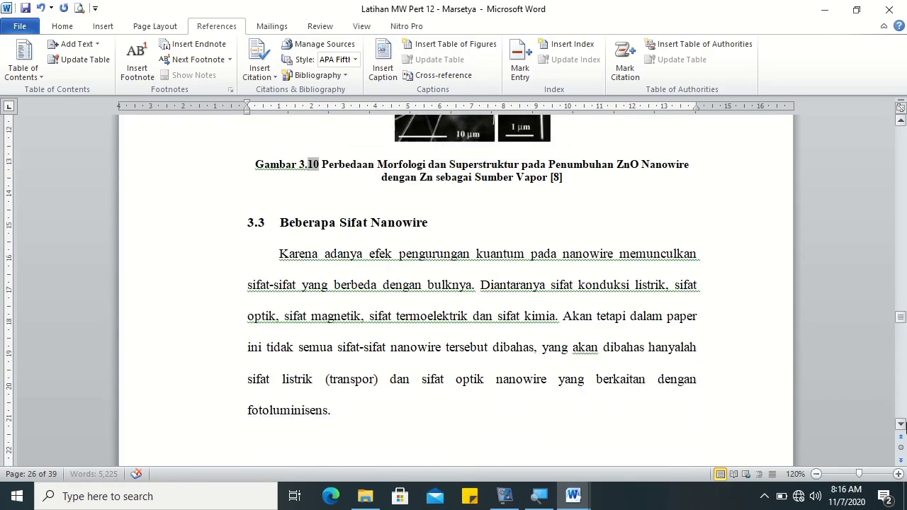
{"action": "left_click_drag", "start_coordinate": [901, 424], "coordinate": [858, 426]}
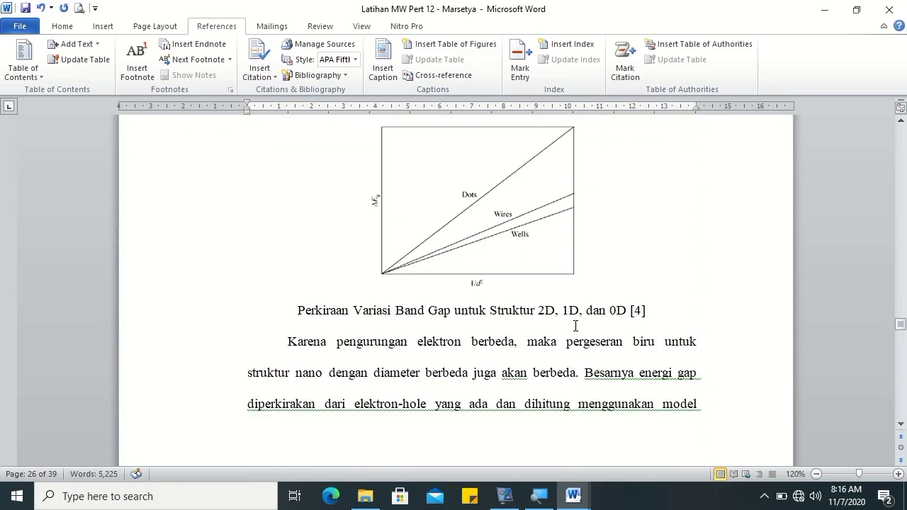
Step: Add a Gambar 3.11 caption to the band gap figure, with no space after '3.'
{"action": "left_click", "coordinate": [680, 314]}
{"action": "key", "text": "Return"}
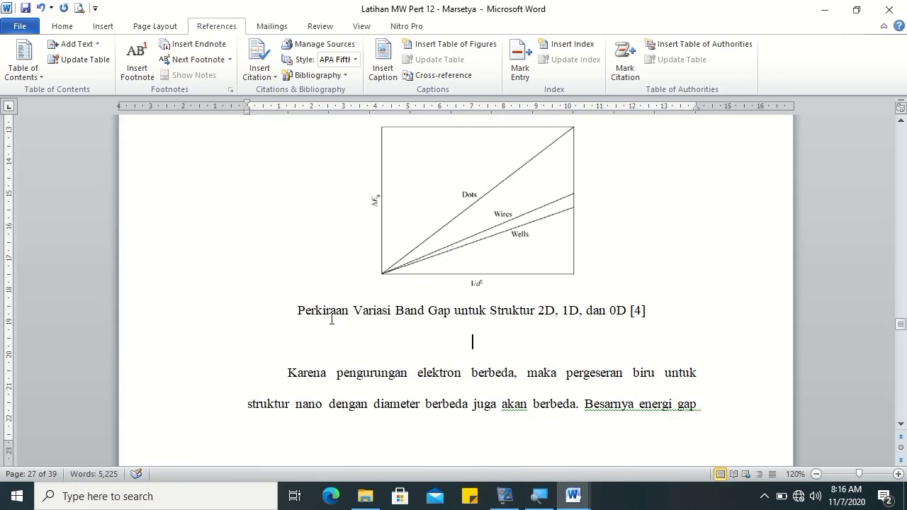
{"action": "left_click", "coordinate": [383, 67]}
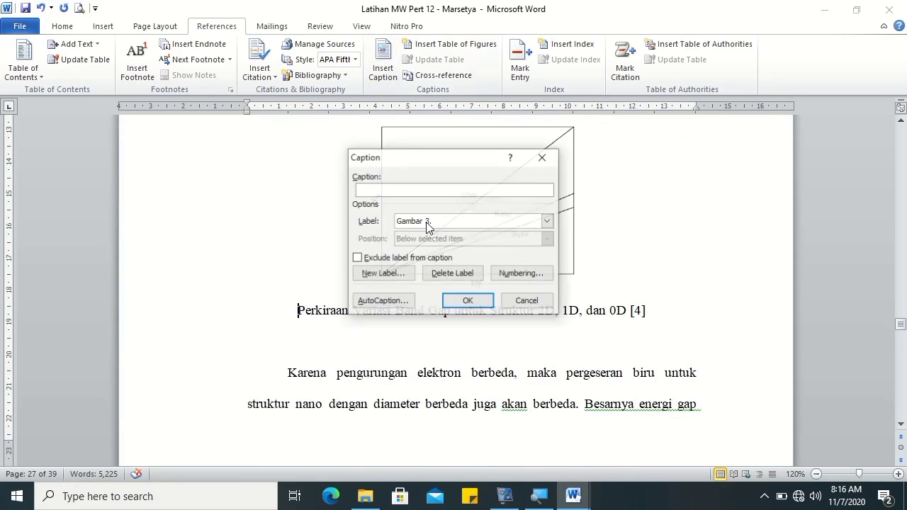
{"action": "left_click", "coordinate": [466, 301]}
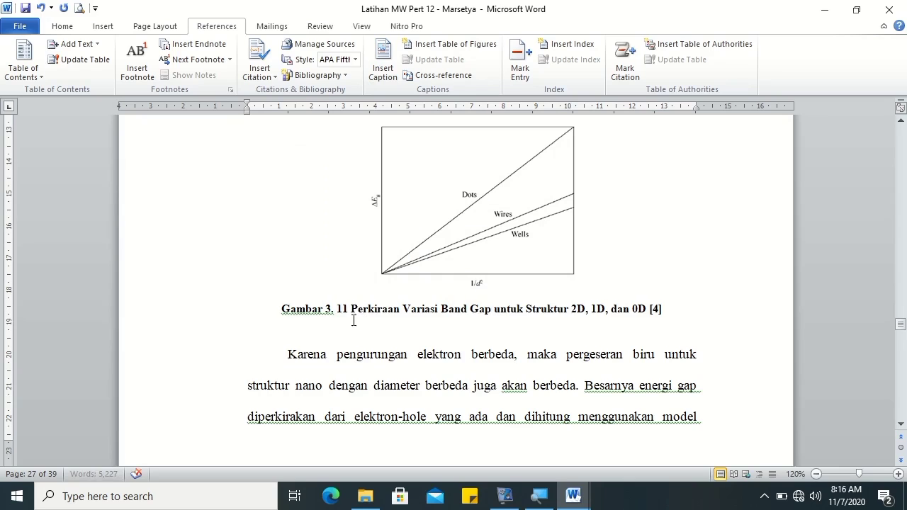
{"action": "key", "text": "BackSpace"}
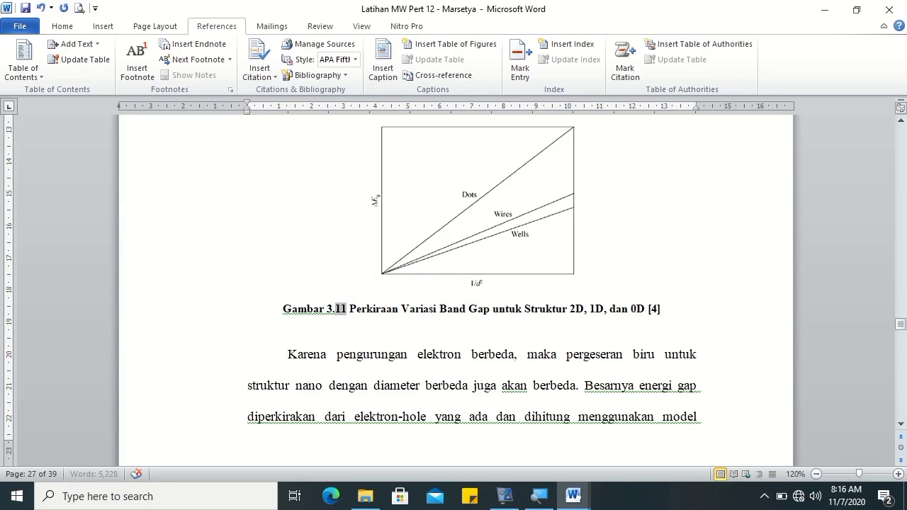
{"action": "left_click_drag", "start_coordinate": [901, 423], "coordinate": [901, 425]}
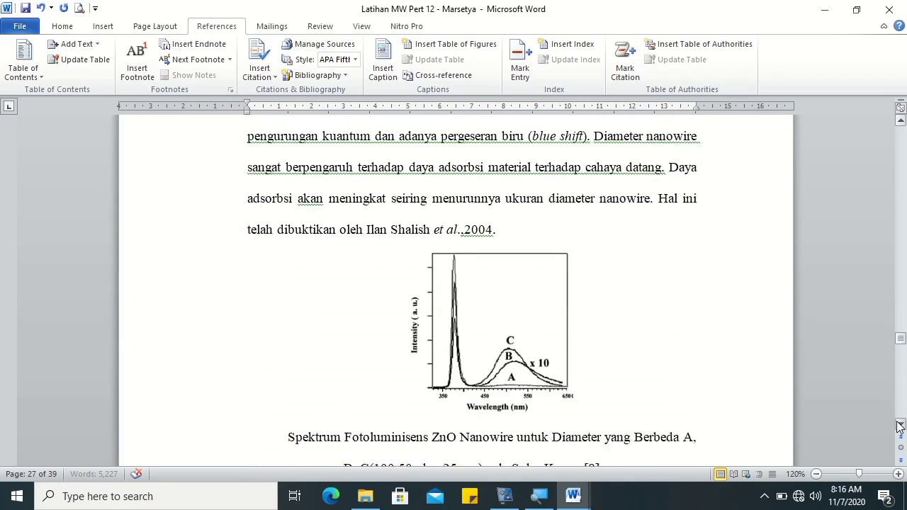
{"action": "left_click_drag", "start_coordinate": [899, 425], "coordinate": [899, 425]}
Step: Caption the photoluminescence spectrum figure Gambar 3.12, with no space before the number
{"action": "left_click", "coordinate": [282, 391]}
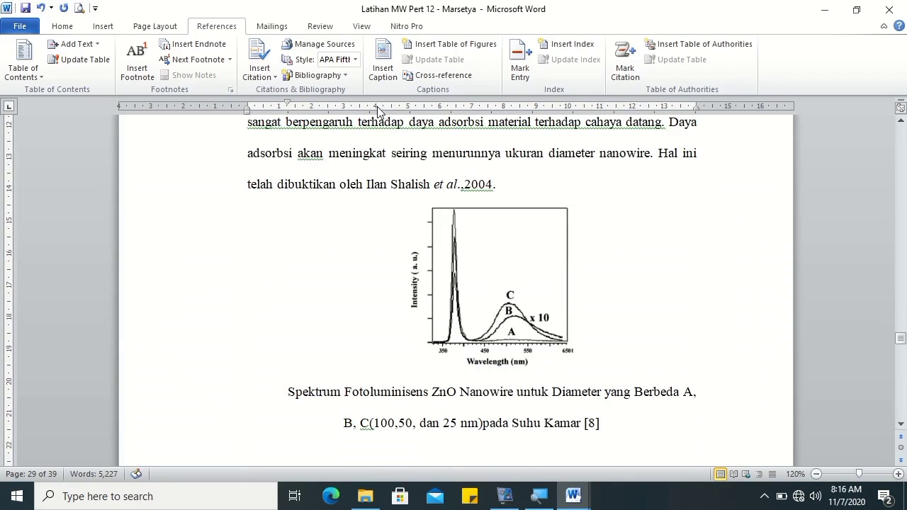
{"action": "left_click", "coordinate": [383, 61]}
{"action": "left_click", "coordinate": [466, 301]}
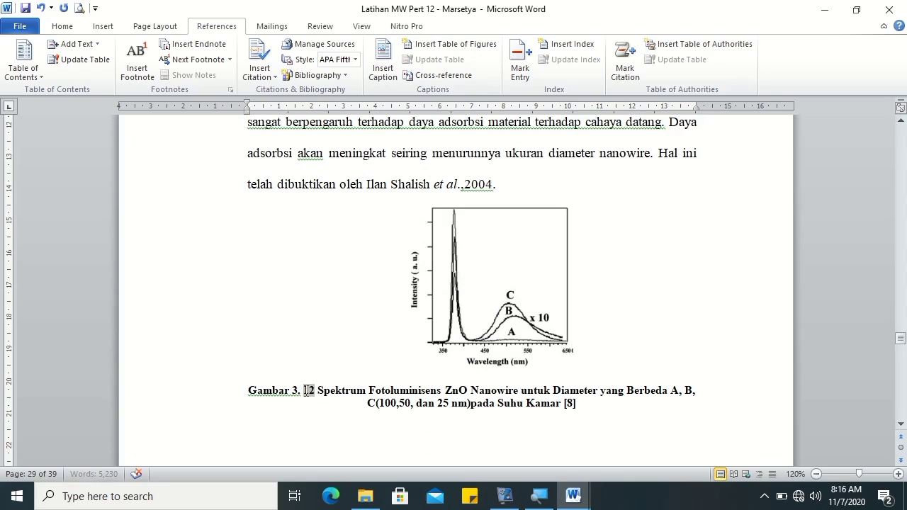
{"action": "key", "text": "BackSpace"}
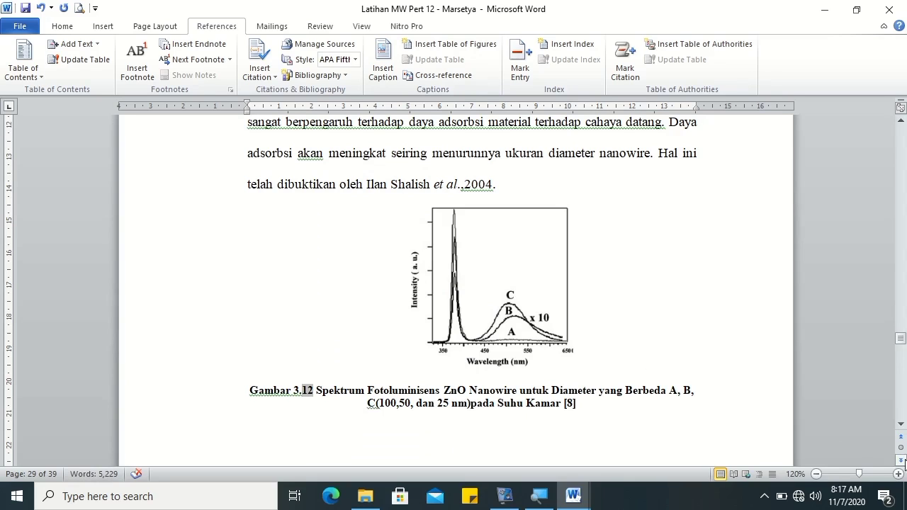
{"action": "left_click", "coordinate": [900, 424]}
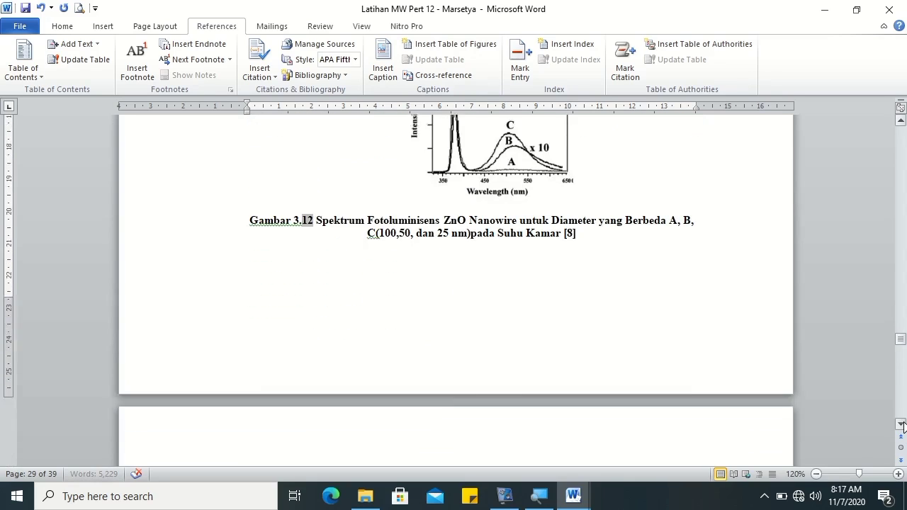
{"action": "left_click_drag", "start_coordinate": [901, 424], "coordinate": [902, 424]}
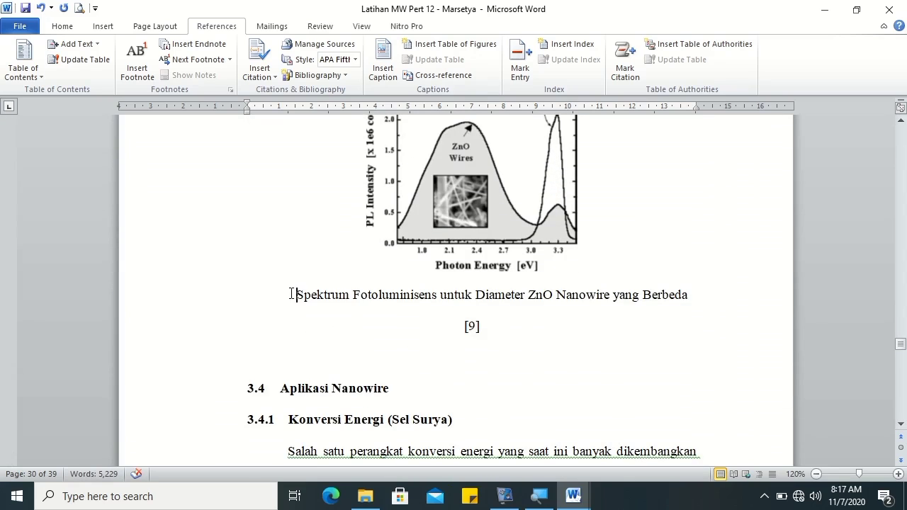
Step: Caption the ZnO spectrum figure Gambar 3.13, with no space before the number
{"action": "left_click", "coordinate": [383, 68]}
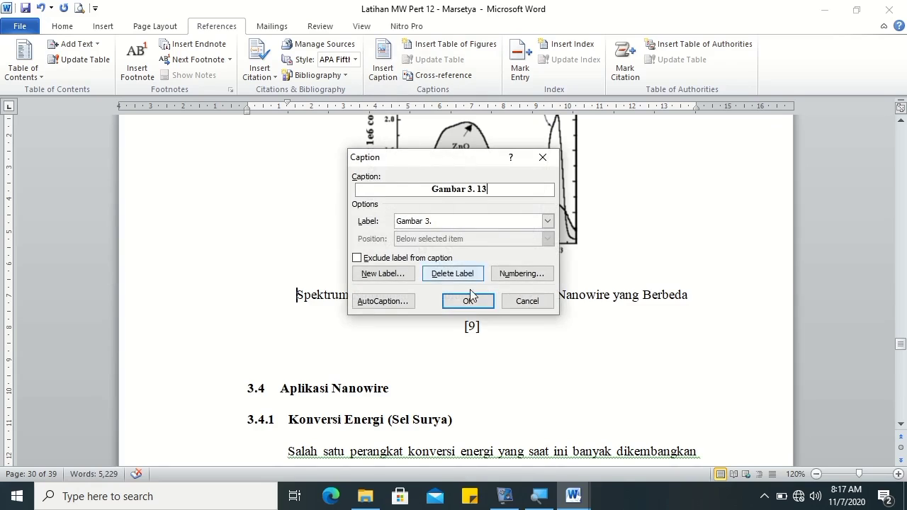
{"action": "left_click", "coordinate": [471, 299]}
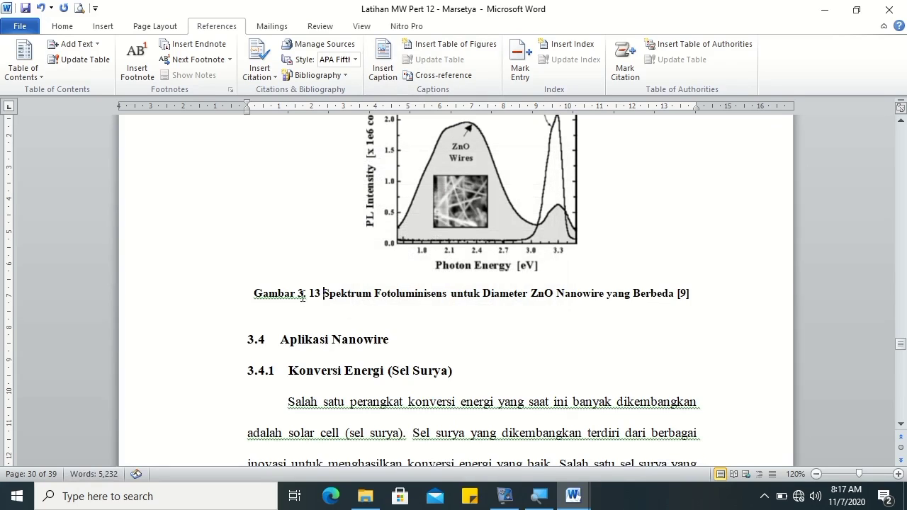
{"action": "key", "text": "BackSpace"}
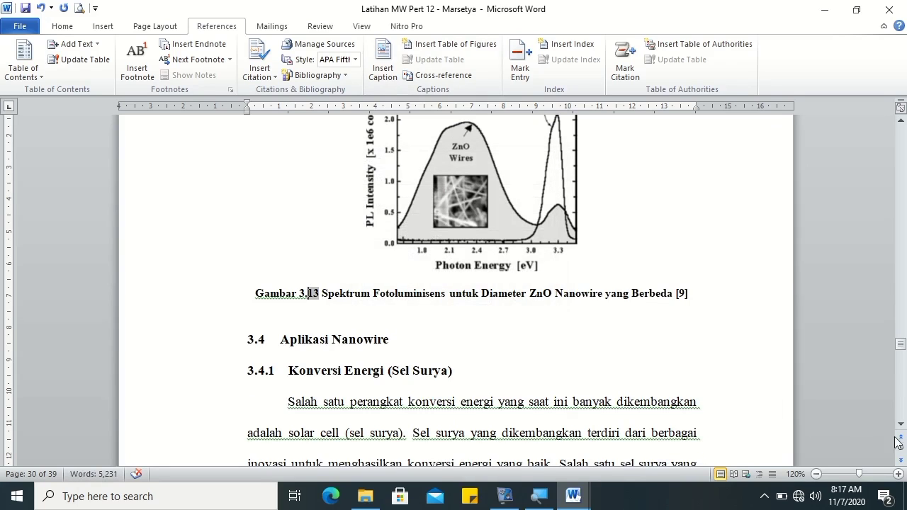
{"action": "scroll", "coordinate": [903, 432], "scroll_direction": "down", "scroll_amount": 6}
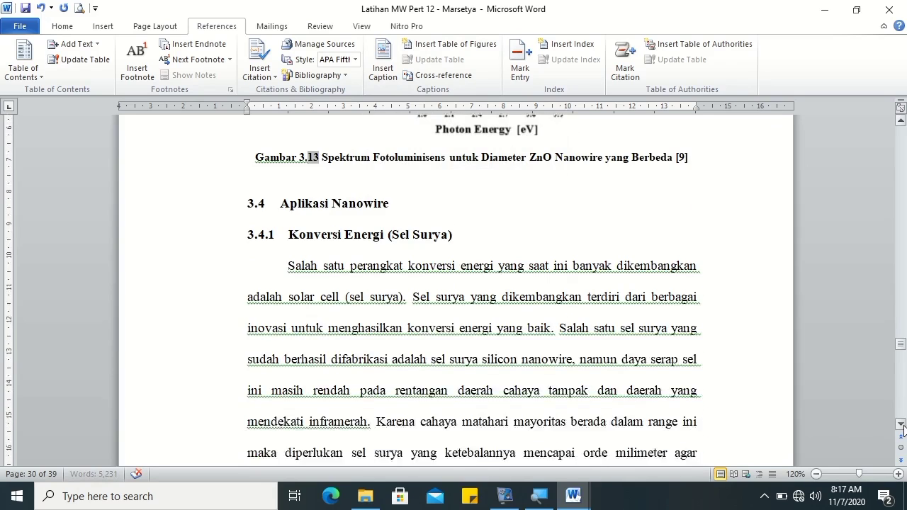
{"action": "scroll", "coordinate": [903, 428], "scroll_direction": "down", "scroll_amount": 4}
{"action": "scroll", "coordinate": [903, 428], "scroll_direction": "down", "scroll_amount": 2}
{"action": "scroll", "coordinate": [903, 428], "scroll_direction": "down", "scroll_amount": 2}
{"action": "scroll", "coordinate": [903, 429], "scroll_direction": "down", "scroll_amount": 1}
{"action": "scroll", "coordinate": [903, 429], "scroll_direction": "down", "scroll_amount": 4}
{"action": "scroll", "coordinate": [903, 428], "scroll_direction": "down", "scroll_amount": 3}
{"action": "scroll", "coordinate": [903, 428], "scroll_direction": "down", "scroll_amount": 1}
{"action": "scroll", "coordinate": [903, 428], "scroll_direction": "down", "scroll_amount": 2}
{"action": "scroll", "coordinate": [903, 429], "scroll_direction": "down", "scroll_amount": 3}
{"action": "scroll", "coordinate": [903, 428], "scroll_direction": "down", "scroll_amount": 3}
{"action": "scroll", "coordinate": [903, 429], "scroll_direction": "down", "scroll_amount": 3}
{"action": "scroll", "coordinate": [903, 428], "scroll_direction": "down", "scroll_amount": 3}
{"action": "scroll", "coordinate": [903, 428], "scroll_direction": "down", "scroll_amount": 3}
{"action": "scroll", "coordinate": [903, 429], "scroll_direction": "down", "scroll_amount": 3}
{"action": "scroll", "coordinate": [903, 428], "scroll_direction": "down", "scroll_amount": 3}
{"action": "scroll", "coordinate": [903, 429], "scroll_direction": "down", "scroll_amount": 3}
{"action": "scroll", "coordinate": [903, 428], "scroll_direction": "down", "scroll_amount": 4}
{"action": "scroll", "coordinate": [903, 429], "scroll_direction": "down", "scroll_amount": 3}
{"action": "scroll", "coordinate": [903, 429], "scroll_direction": "down", "scroll_amount": 3}
{"action": "scroll", "coordinate": [903, 428], "scroll_direction": "down", "scroll_amount": 5}
{"action": "scroll", "coordinate": [903, 428], "scroll_direction": "down", "scroll_amount": 3}
{"action": "scroll", "coordinate": [903, 429], "scroll_direction": "down", "scroll_amount": 3}
{"action": "scroll", "coordinate": [903, 429], "scroll_direction": "down", "scroll_amount": 3}
{"action": "scroll", "coordinate": [903, 429], "scroll_direction": "down", "scroll_amount": 3}
{"action": "scroll", "coordinate": [903, 428], "scroll_direction": "down", "scroll_amount": 3}
{"action": "scroll", "coordinate": [903, 429], "scroll_direction": "down", "scroll_amount": 3}
{"action": "scroll", "coordinate": [903, 428], "scroll_direction": "down", "scroll_amount": 3}
{"action": "scroll", "coordinate": [903, 428], "scroll_direction": "down", "scroll_amount": 3}
{"action": "scroll", "coordinate": [903, 429], "scroll_direction": "down", "scroll_amount": 1}
Step: Caption the DSSC schematic figure Gambar 3.14, with no space before the number
{"action": "left_click", "coordinate": [265, 339]}
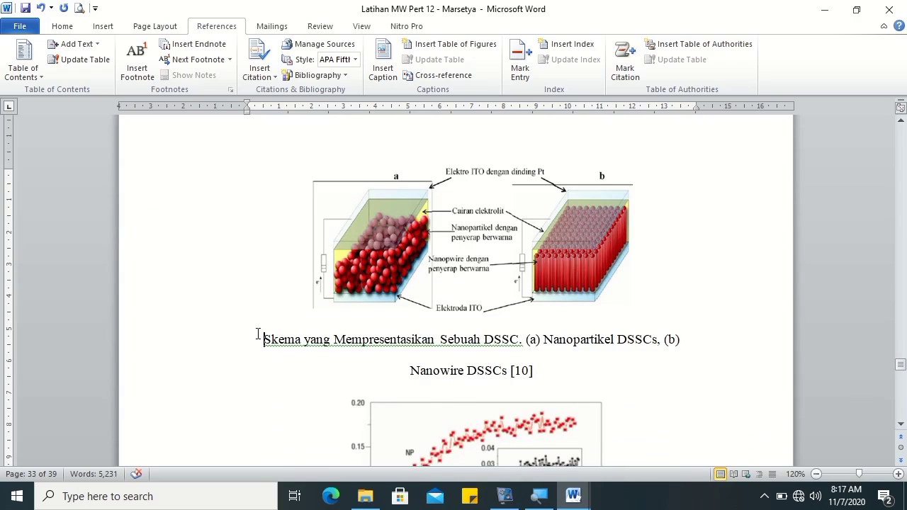
{"action": "left_click", "coordinate": [382, 66]}
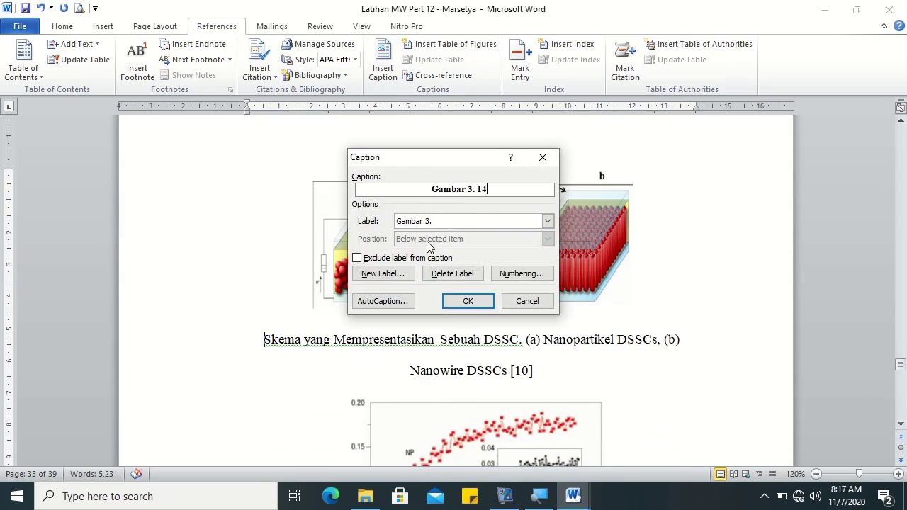
{"action": "left_click", "coordinate": [467, 298]}
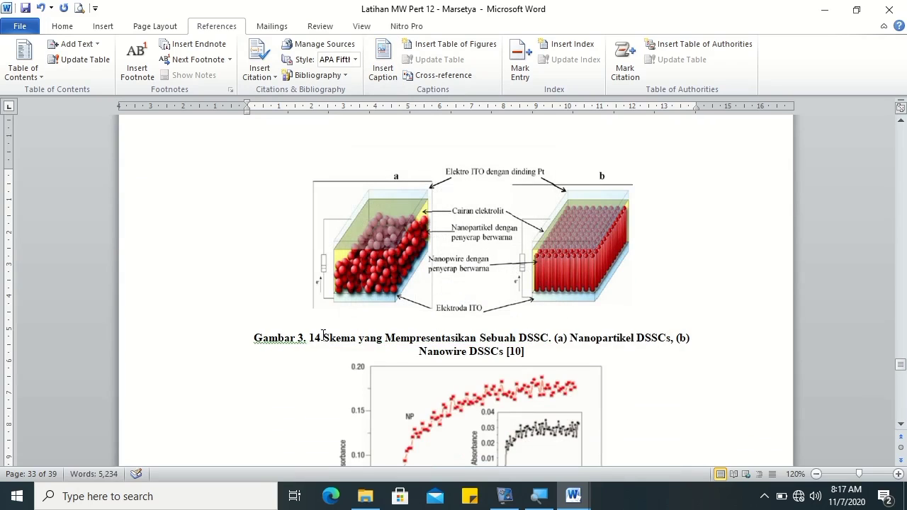
{"action": "key", "text": "BackSpace"}
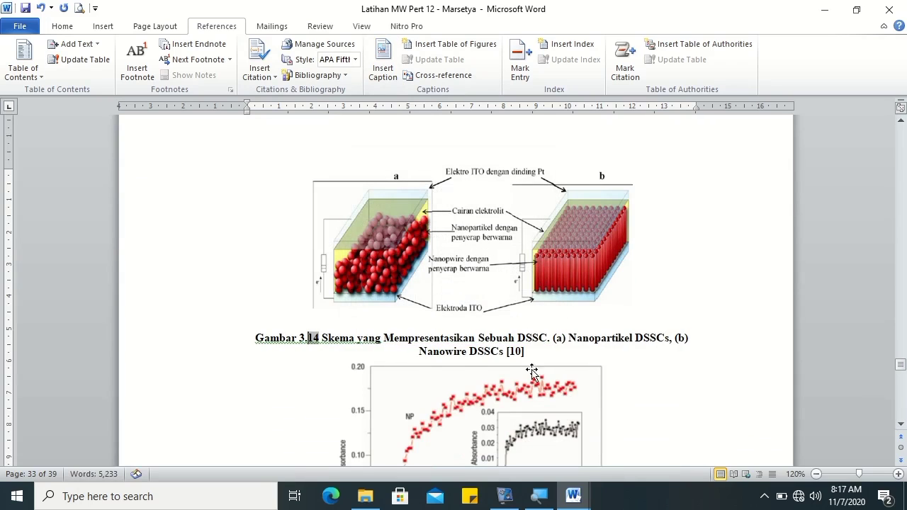
Step: Caption the IR absorption figure Gambar 3.15, with no space before the number
{"action": "scroll", "coordinate": [901, 423], "scroll_direction": "down", "scroll_amount": 6}
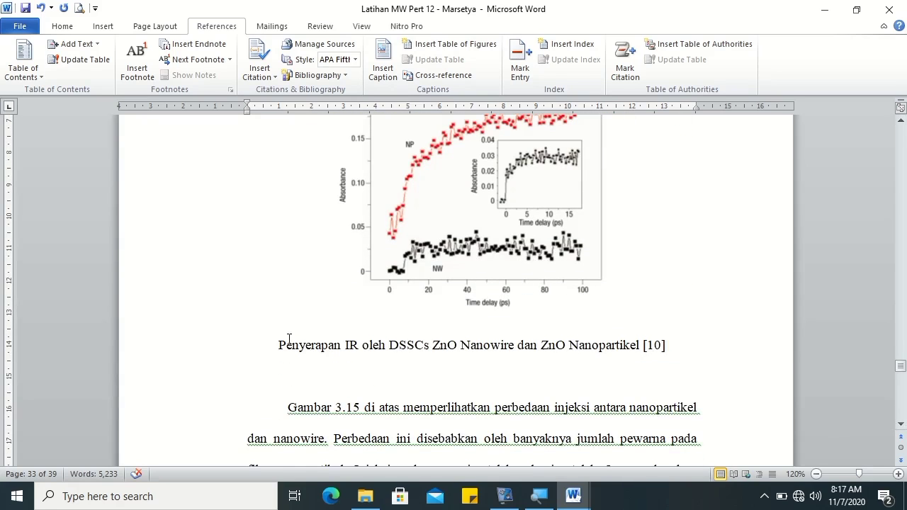
{"action": "left_click", "coordinate": [383, 67]}
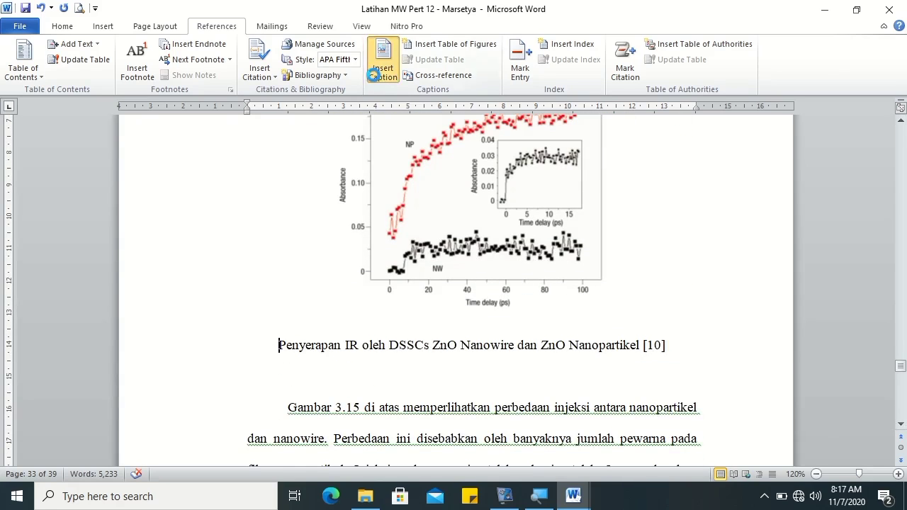
{"action": "left_click", "coordinate": [453, 302]}
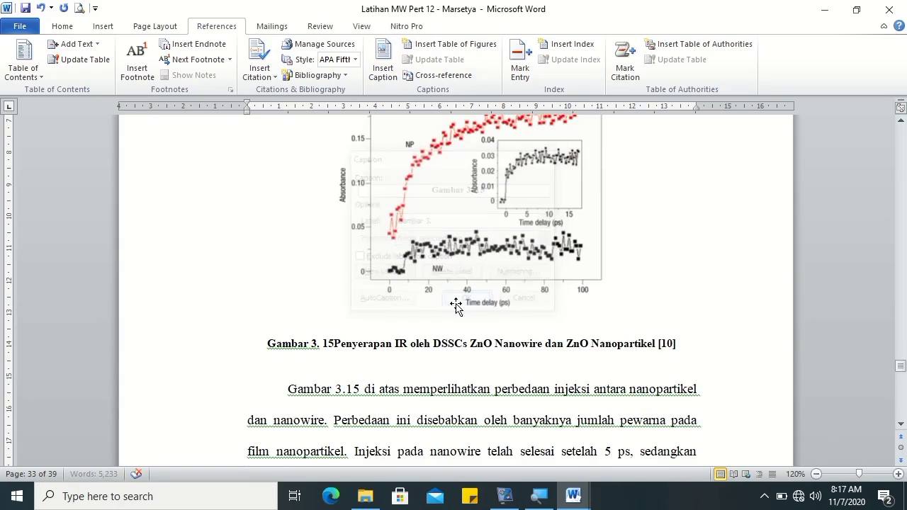
{"action": "left_click", "coordinate": [333, 345]}
{"action": "key", "text": "Delete"}
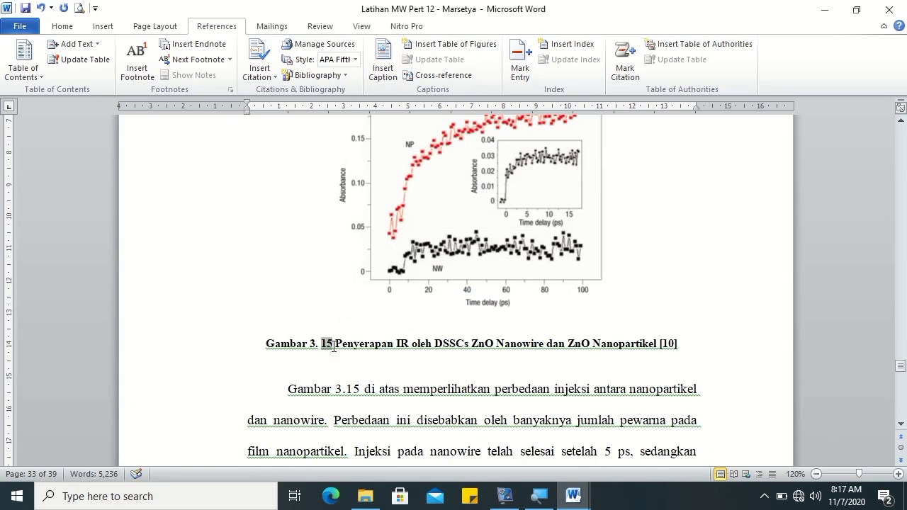
{"action": "key", "text": "BackSpace"}
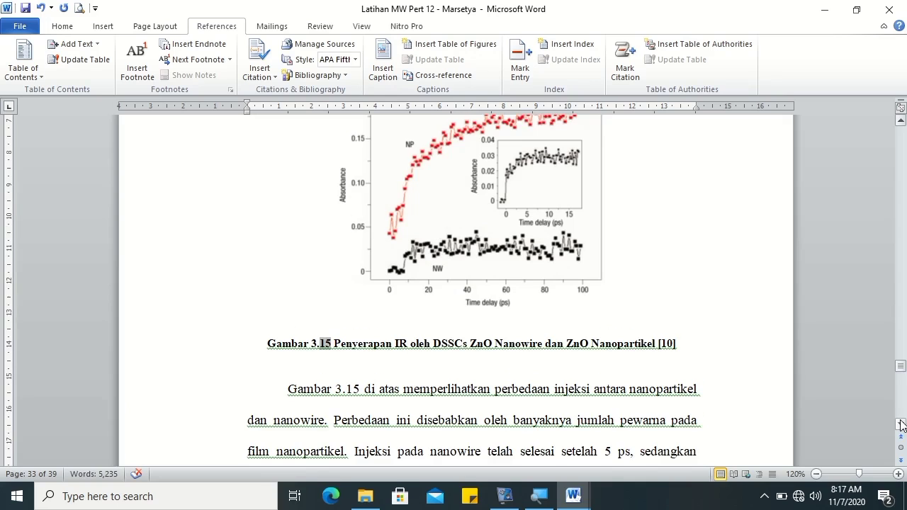
{"action": "left_click", "coordinate": [900, 423]}
{"action": "left_click_drag", "start_coordinate": [900, 424], "coordinate": [900, 424]}
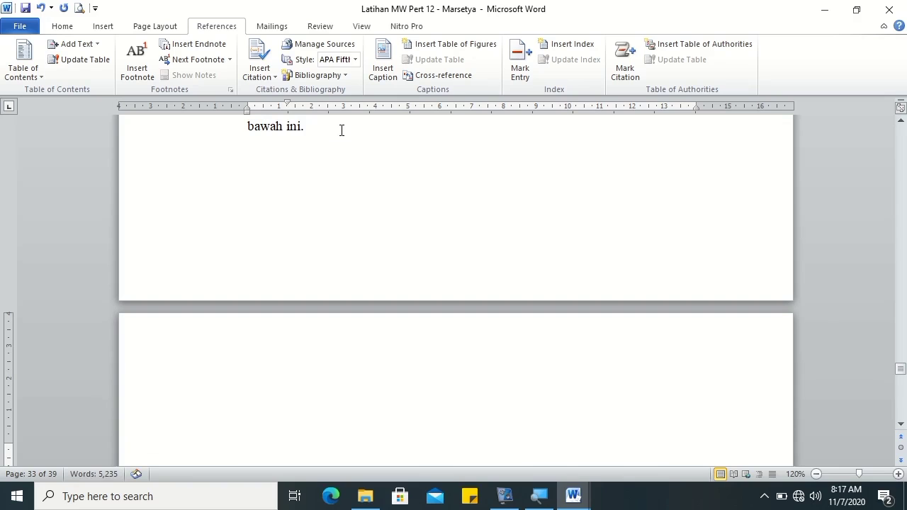
{"action": "left_click", "coordinate": [900, 423]}
Step: Delete the blank line above the comparison table and caption it Tabel 3.2 without the extra space
{"action": "scroll", "coordinate": [509, 381], "scroll_direction": "down", "scroll_amount": 1}
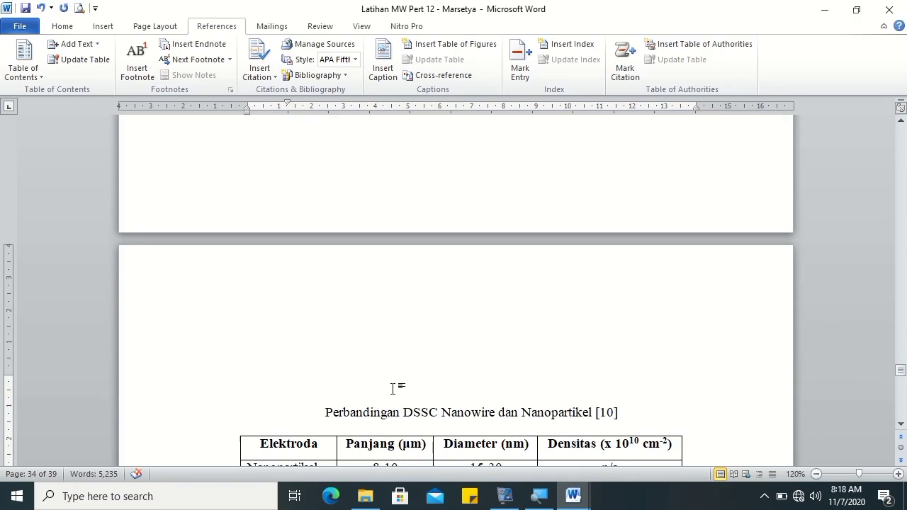
{"action": "key", "text": "Delete"}
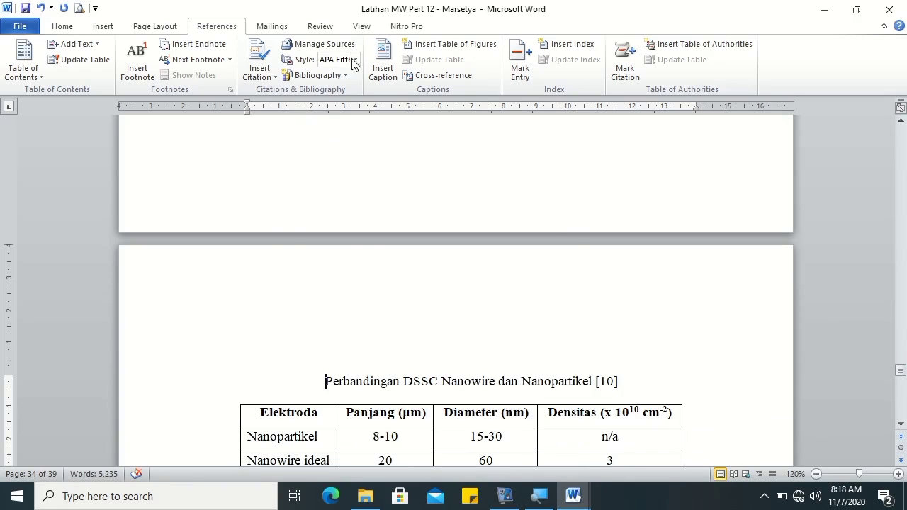
{"action": "left_click", "coordinate": [383, 65]}
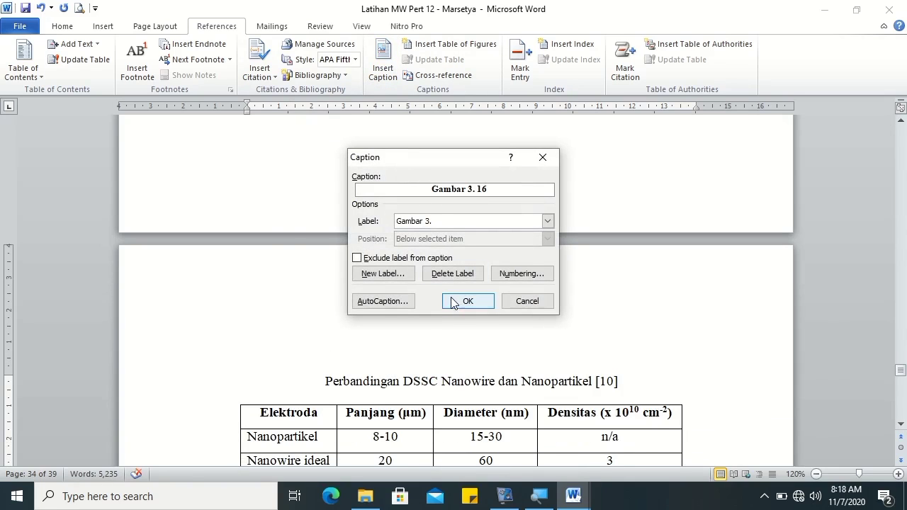
{"action": "left_click", "coordinate": [440, 221]}
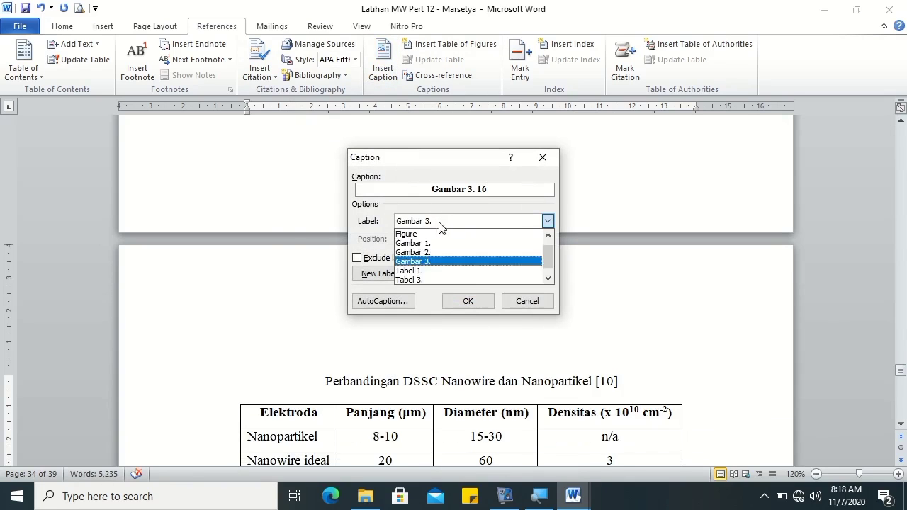
{"action": "left_click", "coordinate": [445, 280]}
{"action": "left_click", "coordinate": [466, 301]}
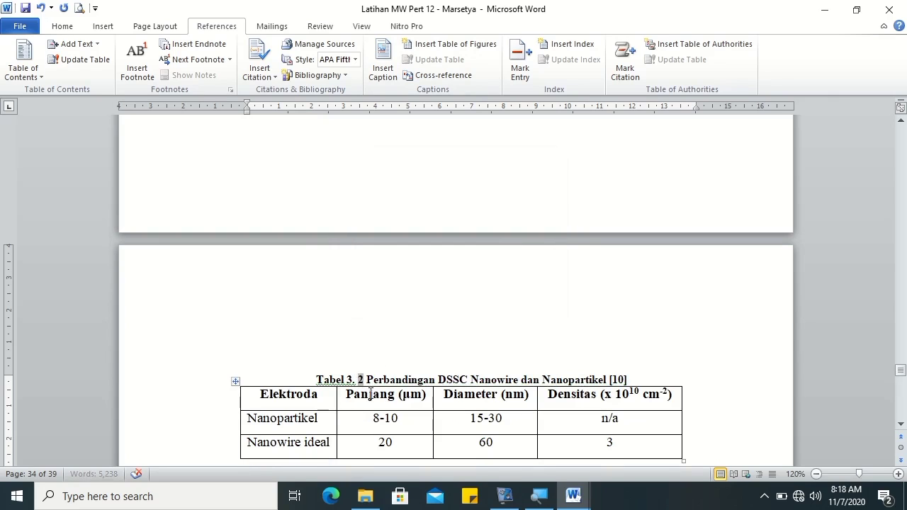
{"action": "key", "text": "BackSpace"}
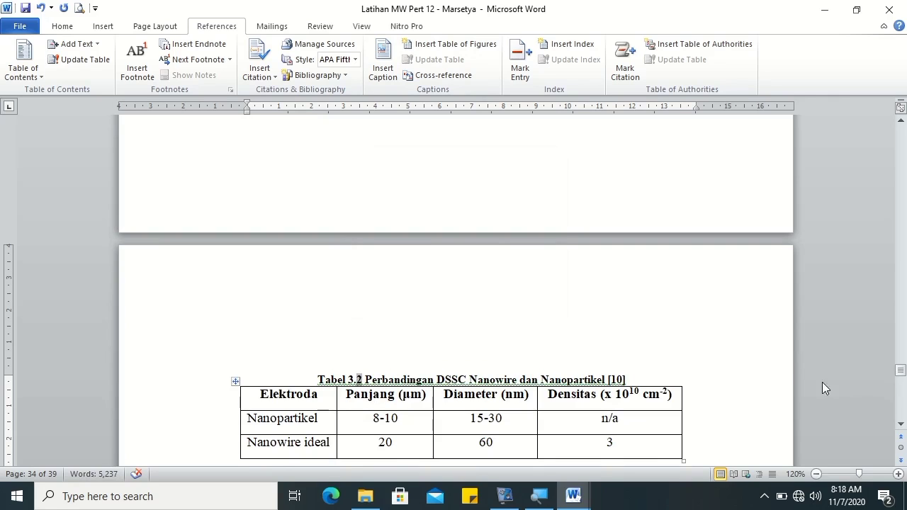
Step: Caption the nanowire biosensor figure Gambar 3.16, switching the label back to Gambar 3. and removing the space
{"action": "left_click", "coordinate": [899, 426]}
{"action": "left_click", "coordinate": [899, 426]}
{"action": "left_click", "coordinate": [899, 426]}
{"action": "left_click", "coordinate": [900, 425]}
{"action": "left_click", "coordinate": [900, 426]}
{"action": "left_click", "coordinate": [899, 425]}
{"action": "left_click", "coordinate": [900, 426]}
{"action": "left_click", "coordinate": [900, 425]}
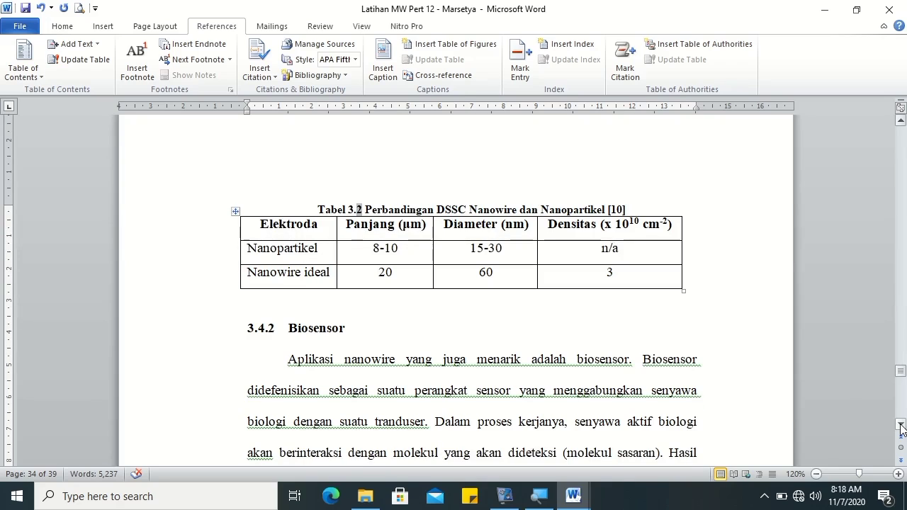
{"action": "left_click", "coordinate": [900, 426]}
{"action": "left_click", "coordinate": [900, 426]}
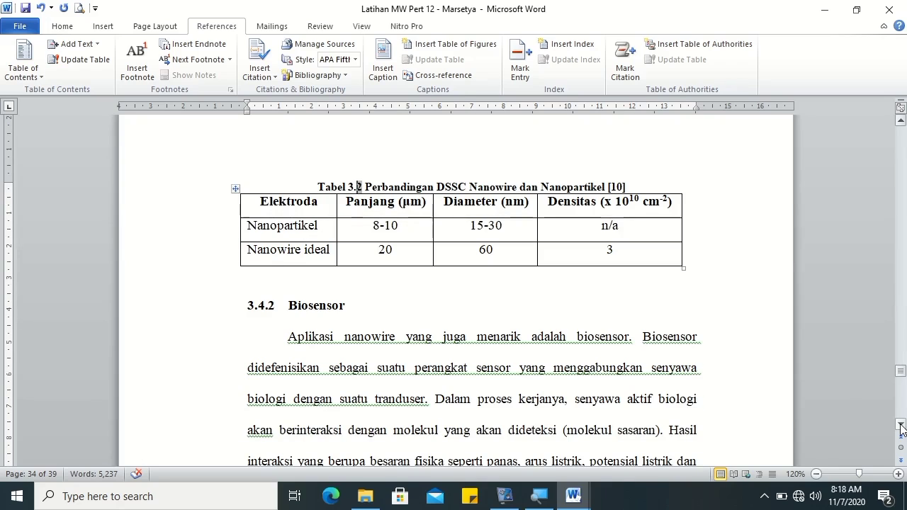
{"action": "left_click", "coordinate": [900, 426]}
{"action": "left_click", "coordinate": [899, 425]}
{"action": "left_click", "coordinate": [900, 426]}
{"action": "left_click", "coordinate": [899, 426]}
{"action": "left_click", "coordinate": [900, 425]}
{"action": "left_click", "coordinate": [900, 426]}
{"action": "left_click", "coordinate": [899, 426]}
{"action": "left_click", "coordinate": [900, 426]}
{"action": "left_click", "coordinate": [899, 426]}
{"action": "left_click", "coordinate": [899, 426]}
{"action": "left_click", "coordinate": [899, 425]}
{"action": "left_click", "coordinate": [900, 425]}
{"action": "left_click", "coordinate": [900, 426]}
{"action": "left_click", "coordinate": [900, 426]}
{"action": "left_click", "coordinate": [899, 425]}
{"action": "left_click", "coordinate": [899, 425]}
{"action": "left_click", "coordinate": [899, 426]}
{"action": "left_click", "coordinate": [900, 426]}
{"action": "left_click", "coordinate": [900, 425]}
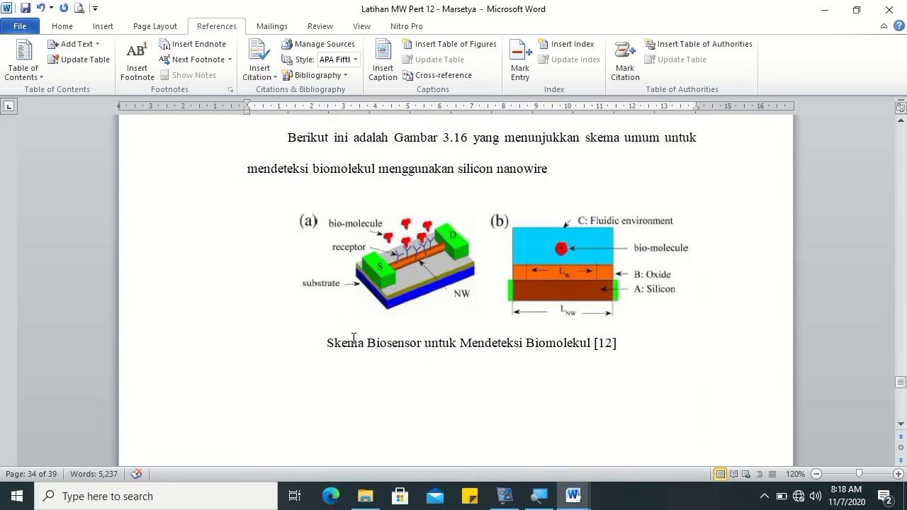
{"action": "left_click", "coordinate": [318, 350]}
{"action": "left_click", "coordinate": [382, 67]}
{"action": "left_click", "coordinate": [442, 221]}
{"action": "left_click", "coordinate": [438, 262]}
{"action": "left_click", "coordinate": [465, 300]}
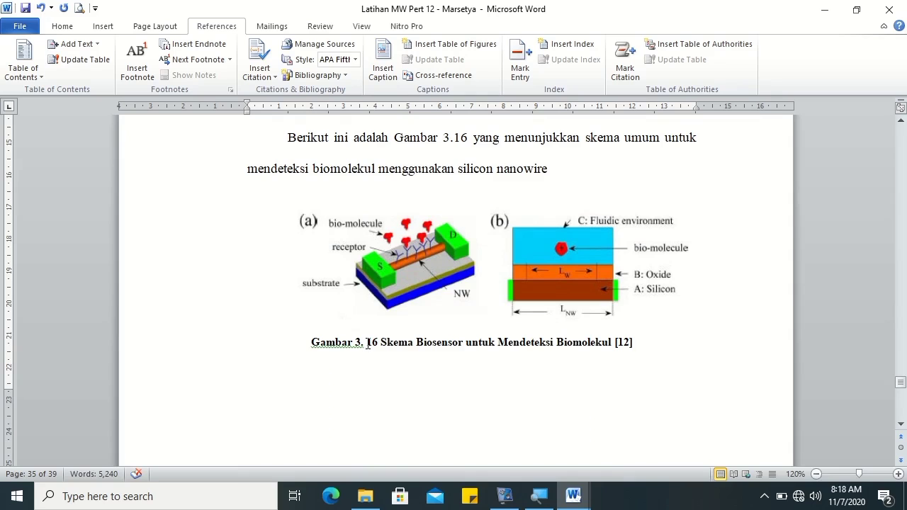
{"action": "key", "text": "BackSpace"}
{"action": "left_click", "coordinate": [901, 425]}
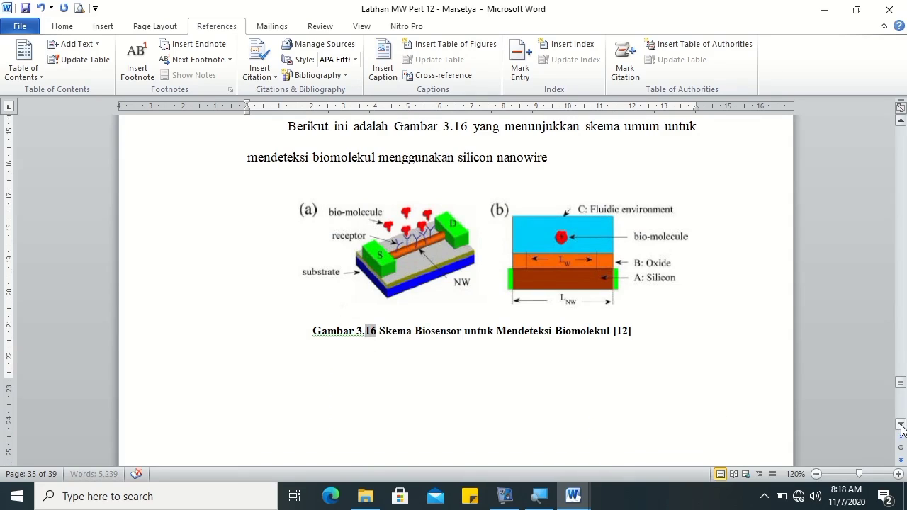
Step: Scroll back to page 4 and place the cursor on the empty line under DAFTAR GAMBAR
{"action": "left_click_drag", "start_coordinate": [900, 425], "coordinate": [900, 425]}
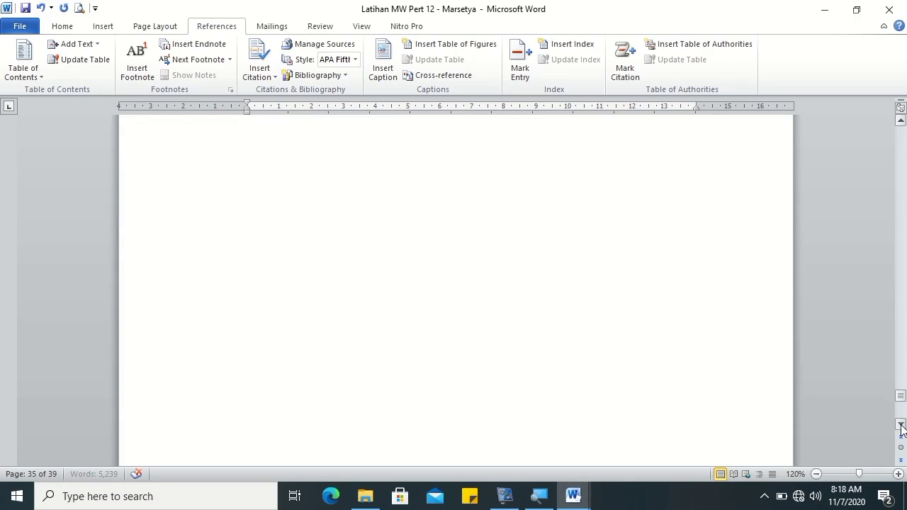
{"action": "left_click_drag", "start_coordinate": [903, 399], "coordinate": [903, 394]}
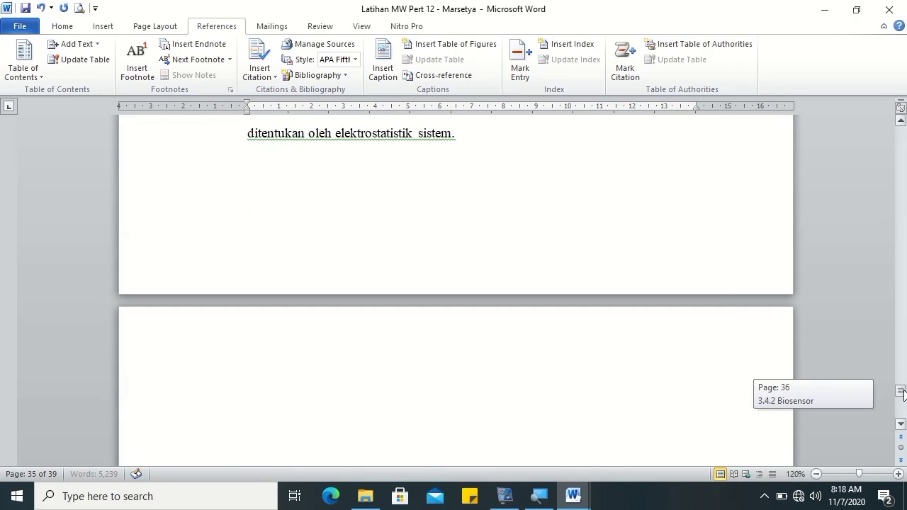
{"action": "left_click_drag", "start_coordinate": [903, 393], "coordinate": [903, 391]}
{"action": "left_click", "coordinate": [321, 368]}
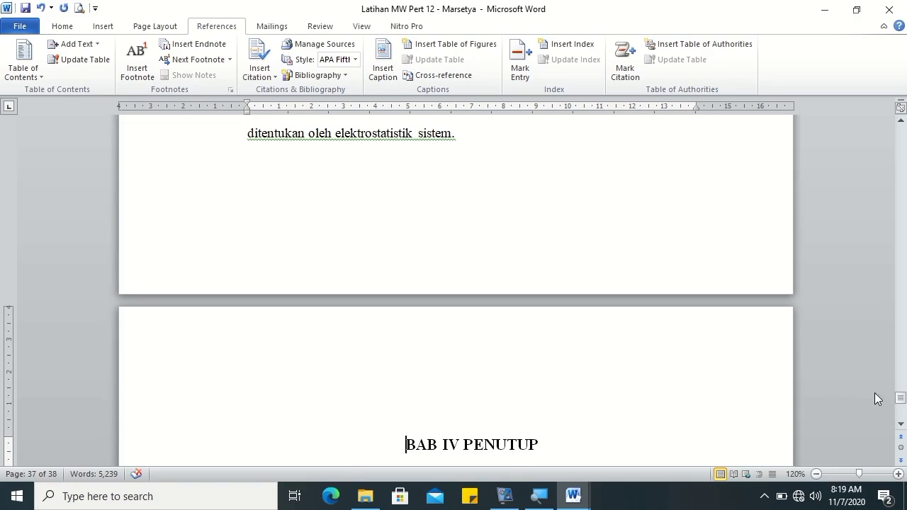
{"action": "left_click_drag", "start_coordinate": [903, 402], "coordinate": [903, 154]}
{"action": "left_click", "coordinate": [421, 350]}
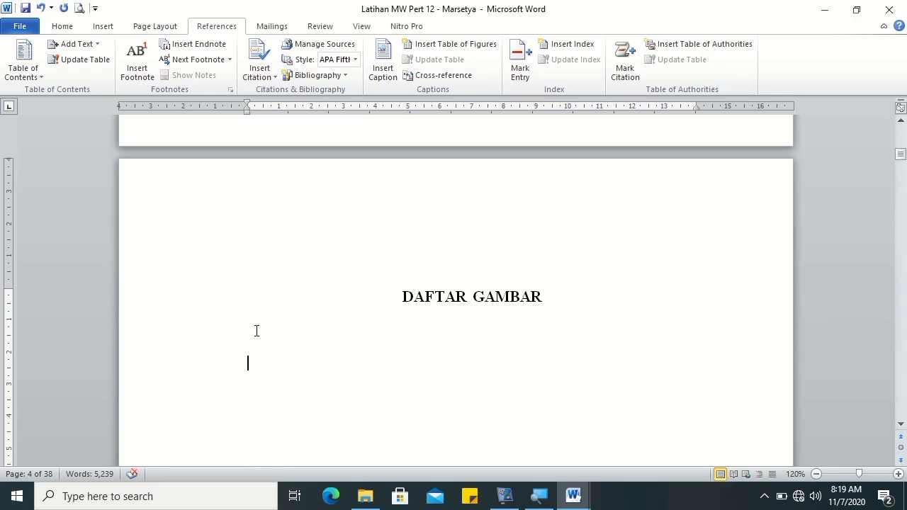
{"action": "left_click", "coordinate": [440, 46]}
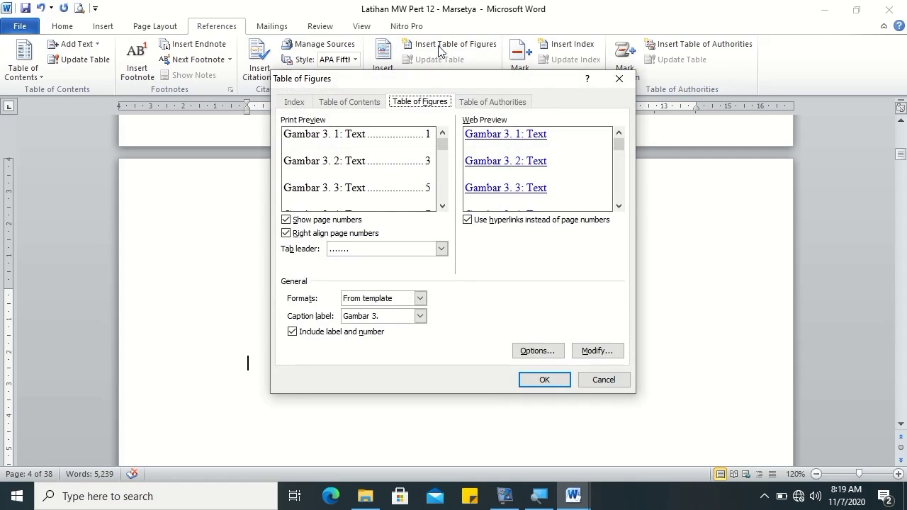
{"action": "left_click", "coordinate": [544, 380]}
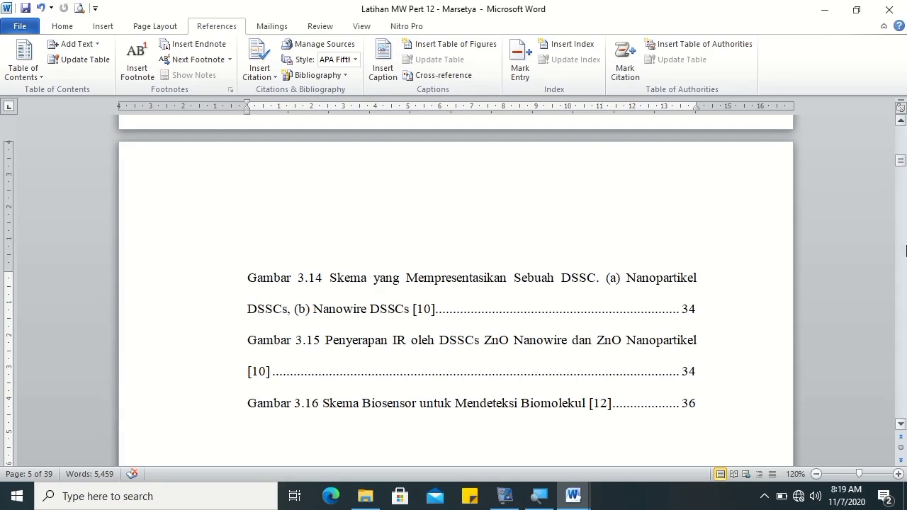
{"action": "left_click", "coordinate": [62, 26]}
{"action": "left_click", "coordinate": [299, 275]}
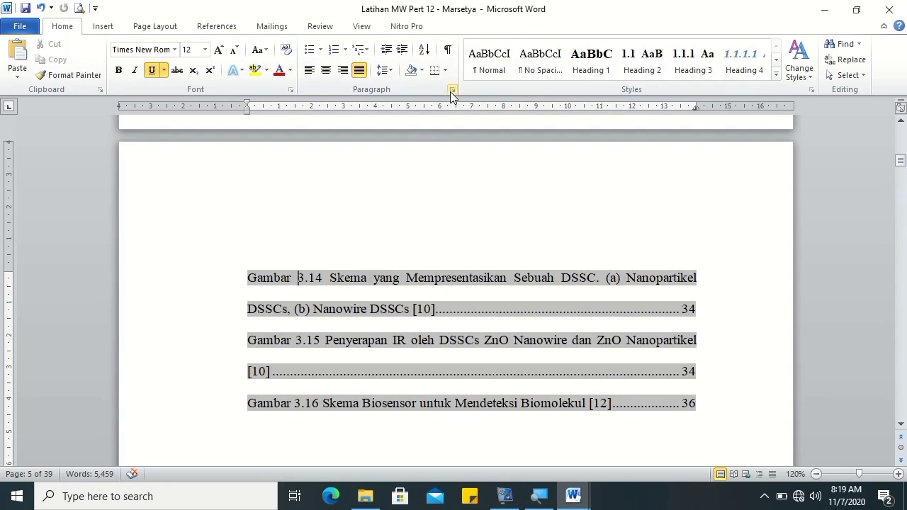
{"action": "left_click", "coordinate": [775, 74]}
{"action": "left_click", "coordinate": [793, 216]}
{"action": "left_click_drag", "start_coordinate": [902, 162], "coordinate": [902, 157]}
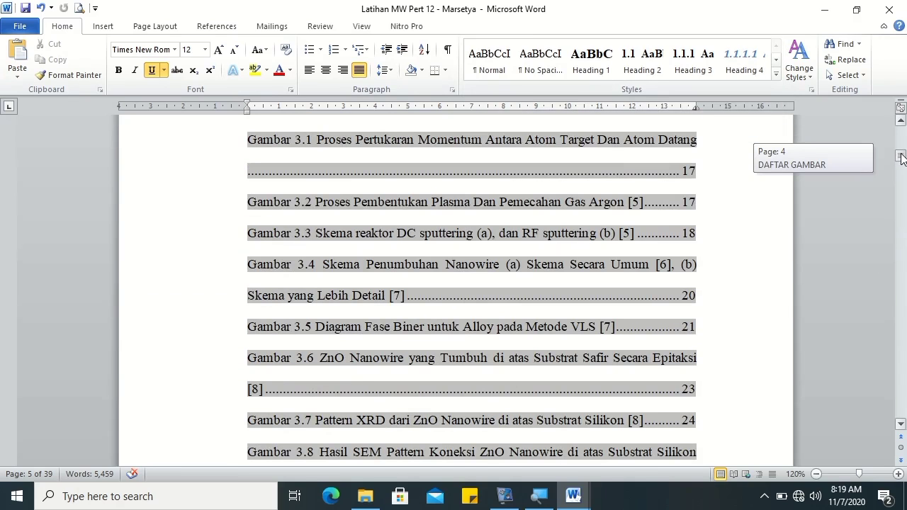
{"action": "left_click_drag", "start_coordinate": [901, 157], "coordinate": [902, 157]}
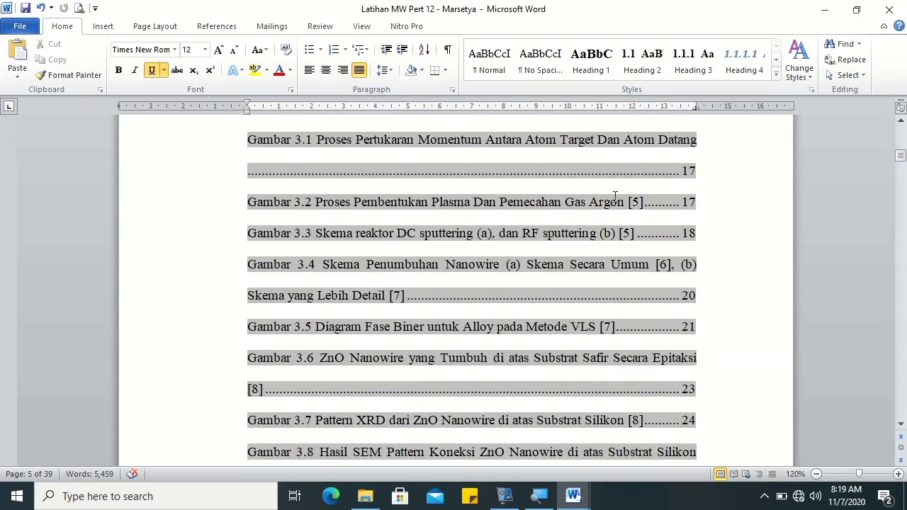
{"action": "left_click", "coordinate": [600, 144]}
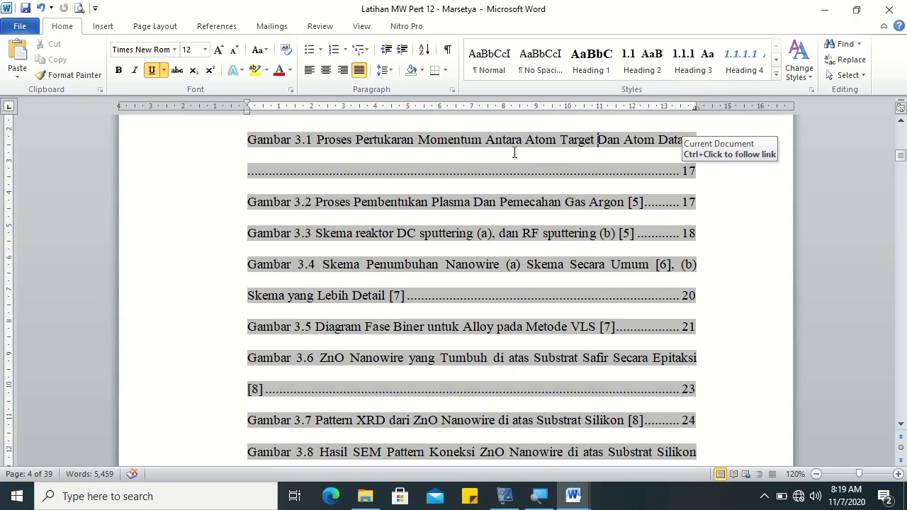
{"action": "left_click", "coordinate": [659, 178]}
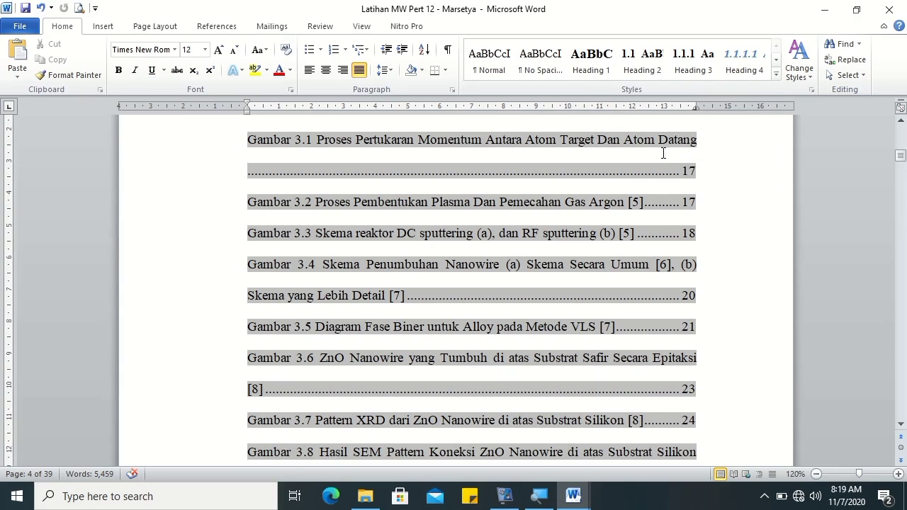
{"action": "left_click", "coordinate": [623, 141]}
{"action": "left_click", "coordinate": [709, 138], "text": "ctrl"}
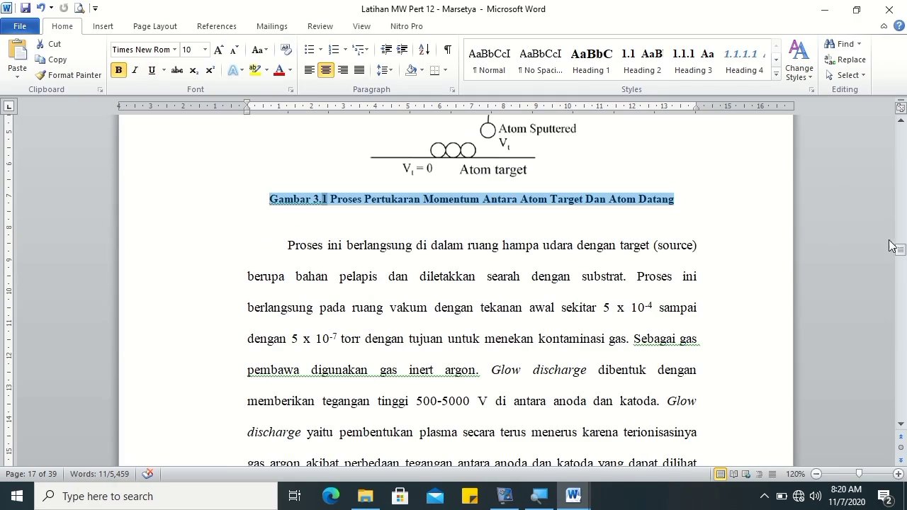
{"action": "mouse_move", "coordinate": [902, 252]}
{"action": "left_mouse_down"}
{"action": "mouse_move", "coordinate": [902, 134]}
{"action": "mouse_move", "coordinate": [903, 157]}
{"action": "left_mouse_up"}
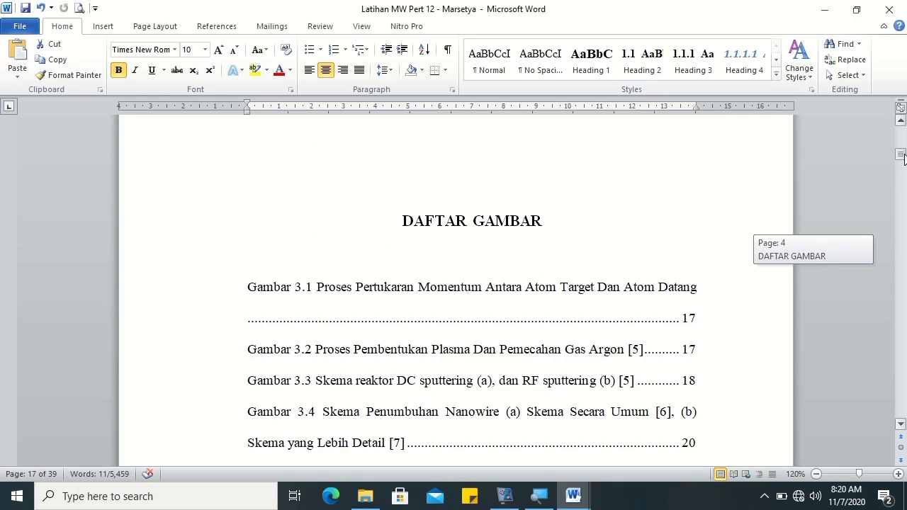
Step: Below DAFTAR TABEL, insert a table of figures with label Tabel 3., listing Tabel 3.1 and 3.2
{"action": "left_click", "coordinate": [680, 292]}
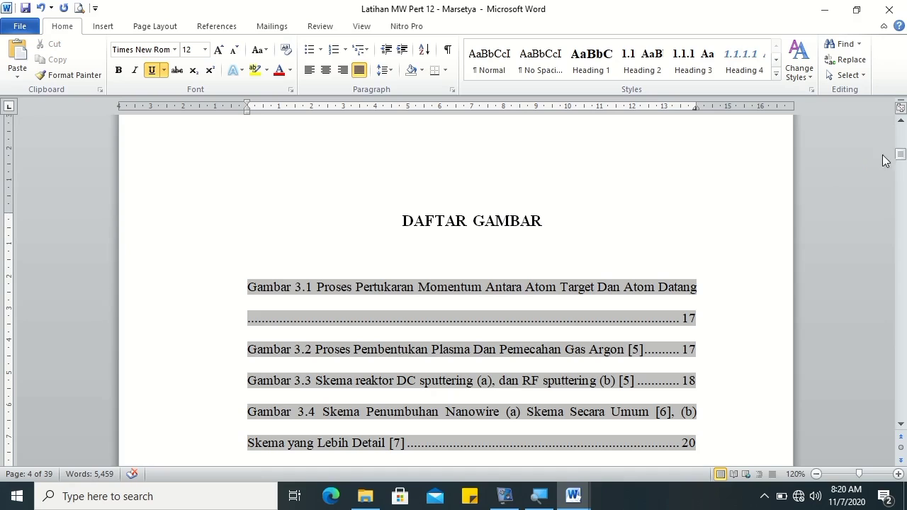
{"action": "left_click_drag", "start_coordinate": [900, 153], "coordinate": [901, 175]}
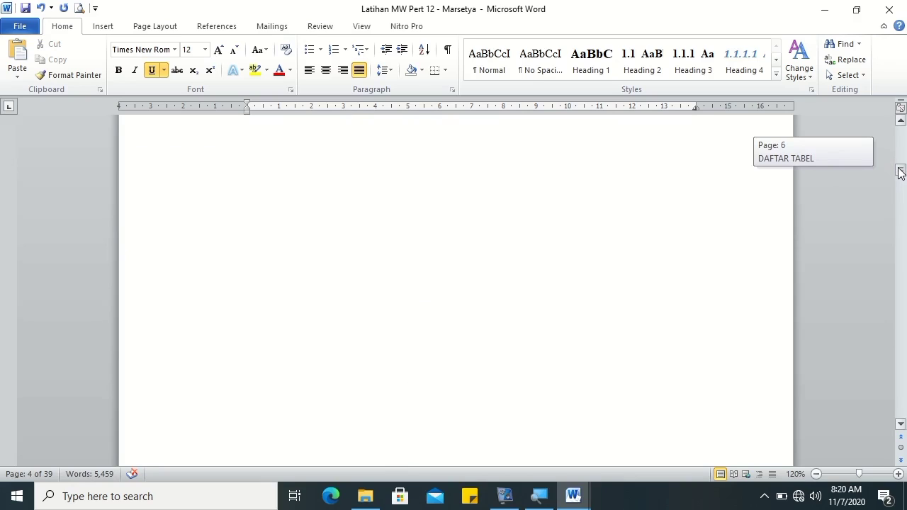
{"action": "left_click_drag", "start_coordinate": [900, 175], "coordinate": [900, 168]}
{"action": "left_click", "coordinate": [599, 257]}
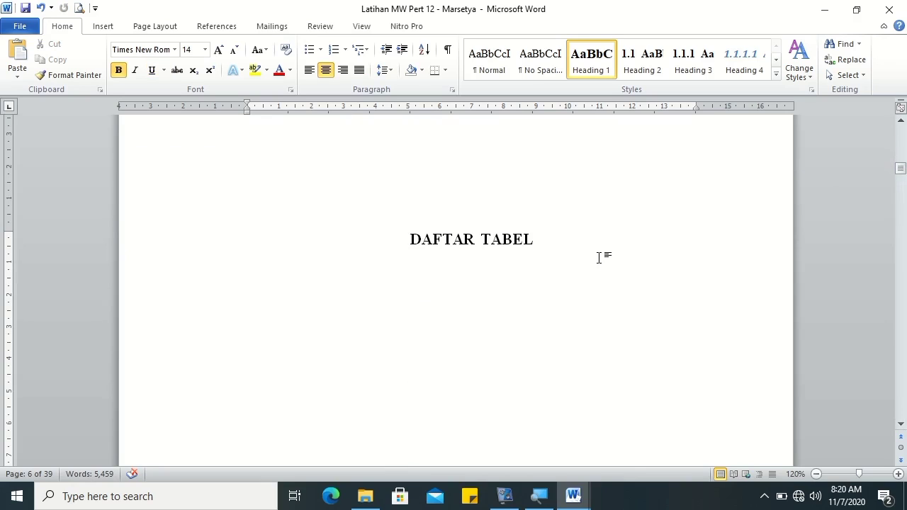
{"action": "key", "text": "Return"}
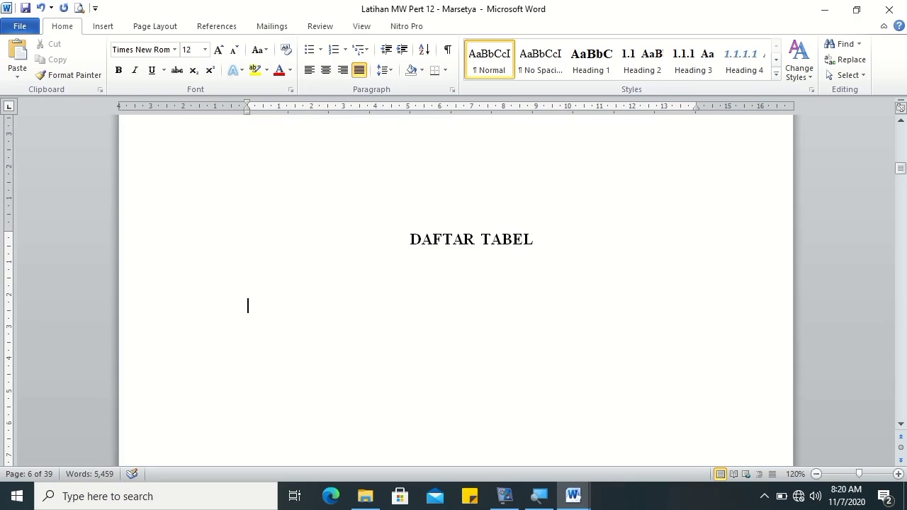
{"action": "left_click", "coordinate": [204, 28]}
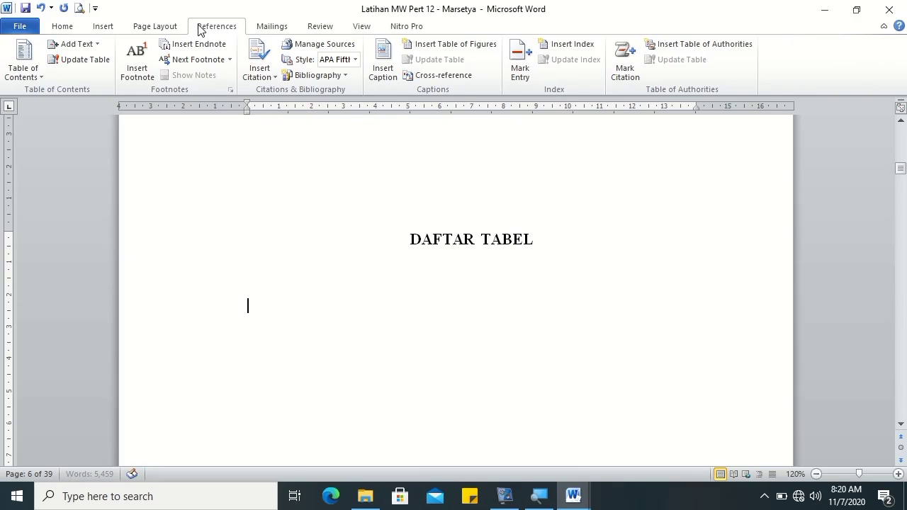
{"action": "left_click", "coordinate": [411, 46]}
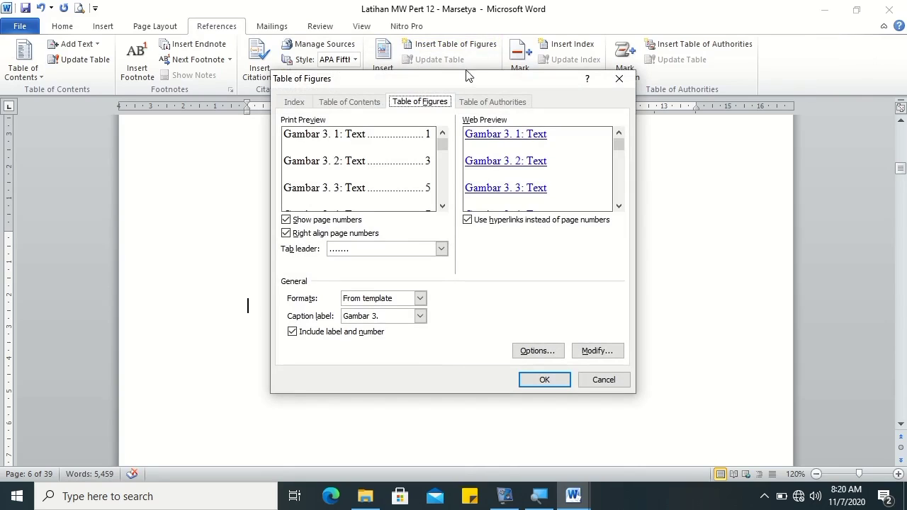
{"action": "left_click", "coordinate": [420, 316]}
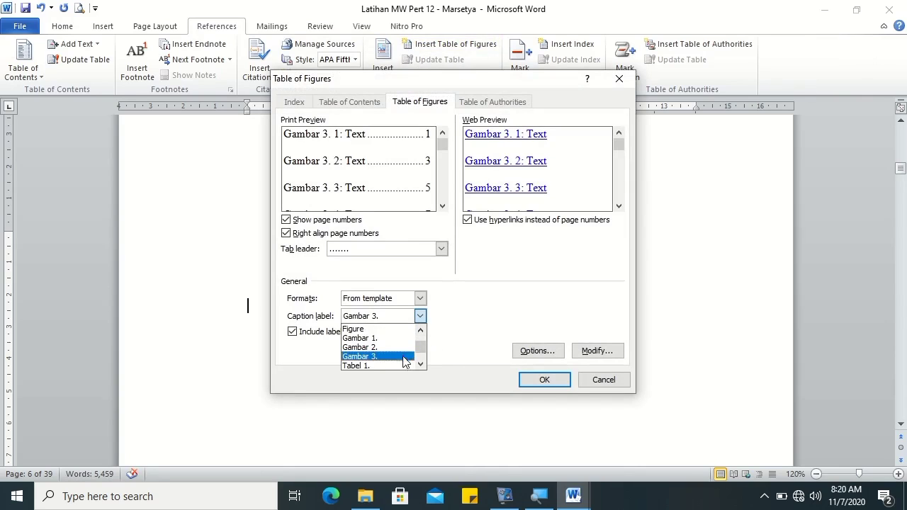
{"action": "scroll", "coordinate": [405, 362], "scroll_direction": "down", "scroll_amount": 2}
{"action": "left_click", "coordinate": [397, 364]}
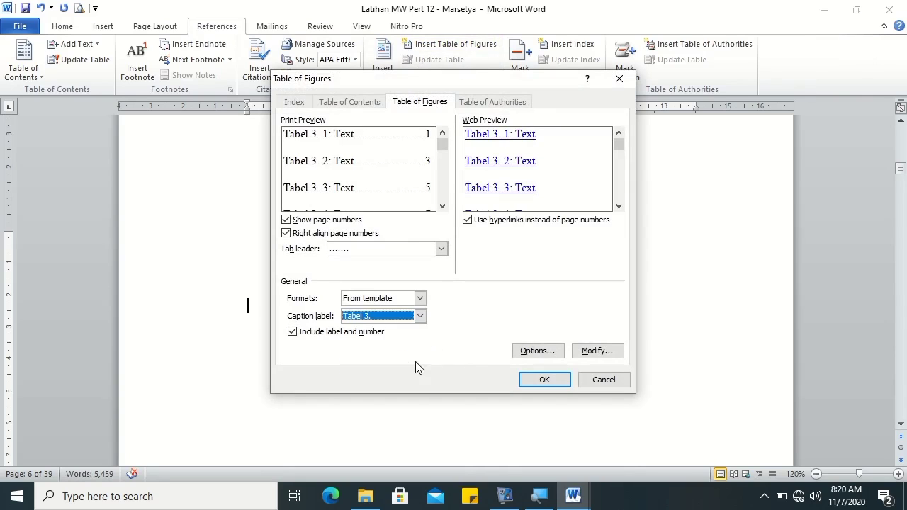
{"action": "left_click", "coordinate": [539, 384]}
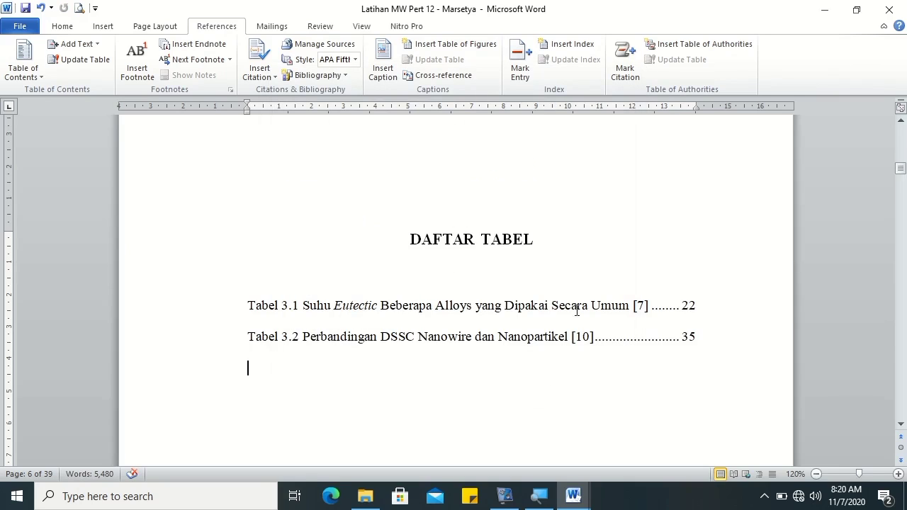
{"action": "left_click", "coordinate": [688, 324]}
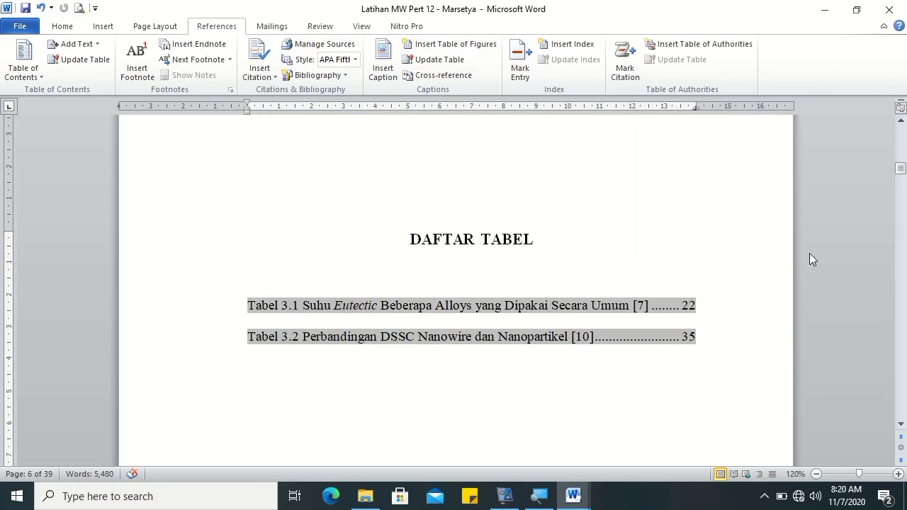
Step: Insert Automatic Table 1 as the table of contents on a new line below DAFTAR ISI
{"action": "left_click_drag", "start_coordinate": [901, 169], "coordinate": [902, 152]}
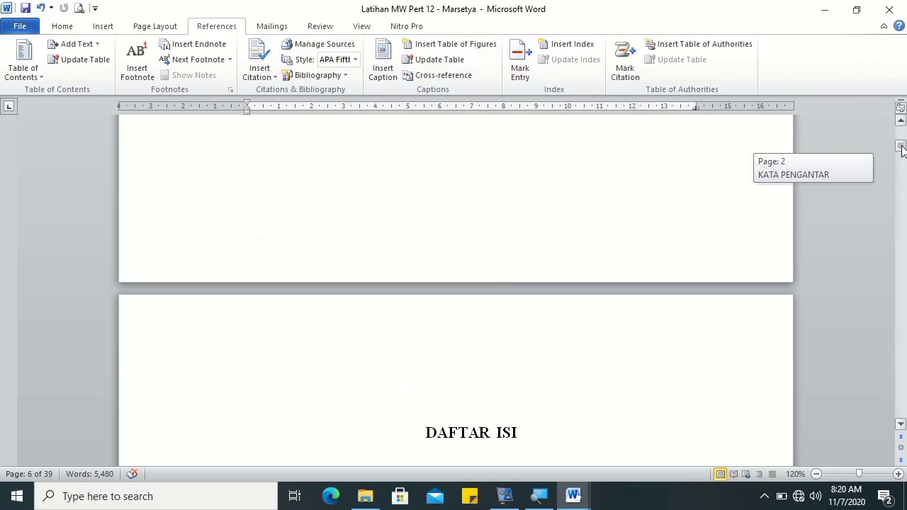
{"action": "left_click", "coordinate": [420, 215]}
{"action": "left_click", "coordinate": [547, 156]}
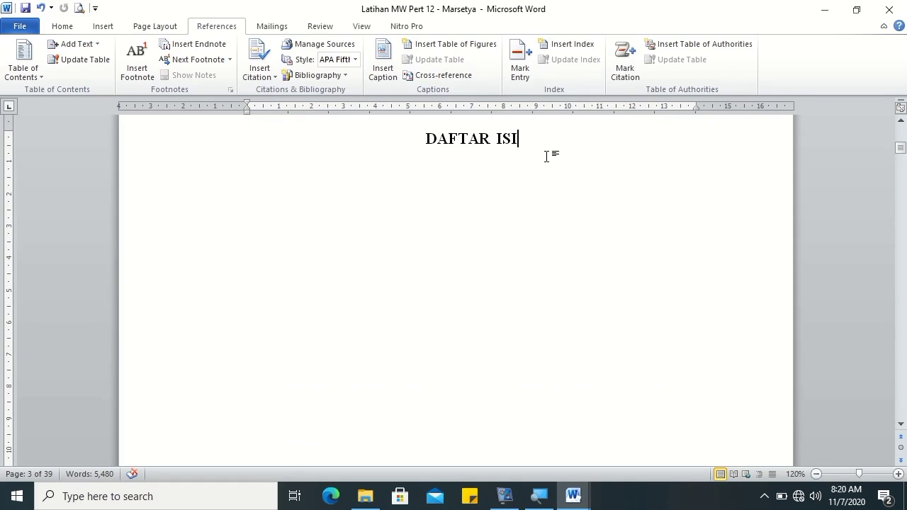
{"action": "key", "text": "Return"}
{"action": "left_click", "coordinate": [41, 75]}
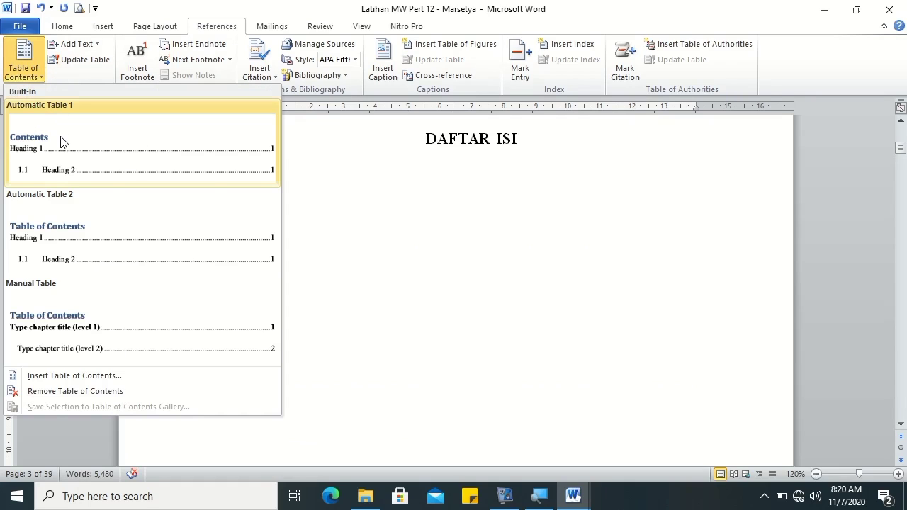
{"action": "left_click", "coordinate": [61, 138]}
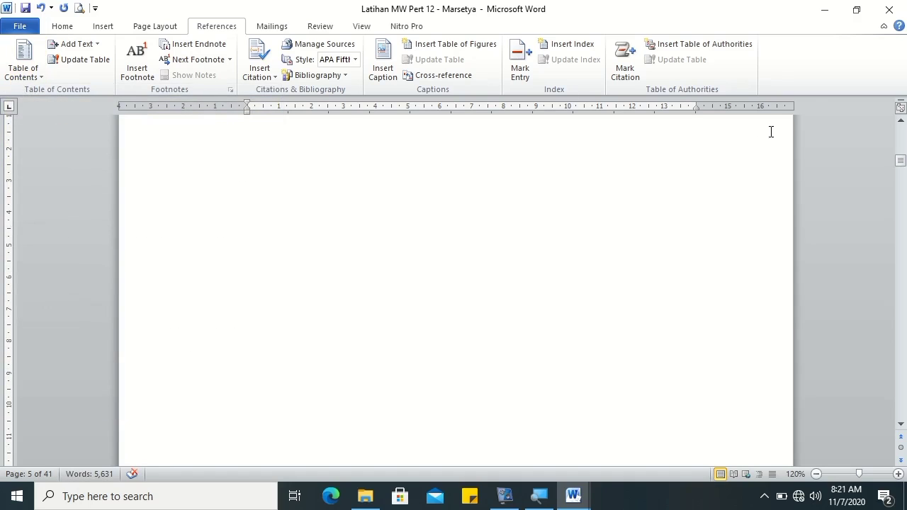
Step: Delete the Contents title from the new table of contents
{"action": "left_click_drag", "start_coordinate": [899, 163], "coordinate": [900, 147]}
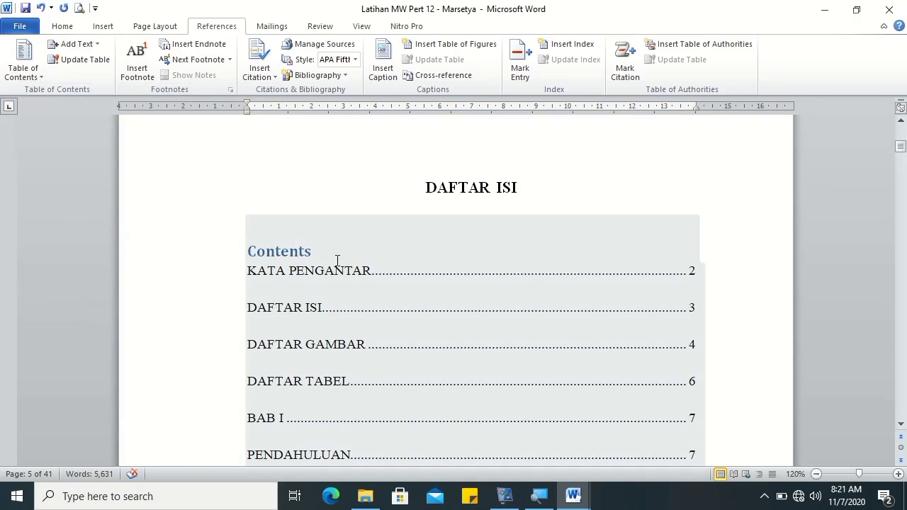
{"action": "left_click_drag", "start_coordinate": [327, 253], "coordinate": [252, 251]}
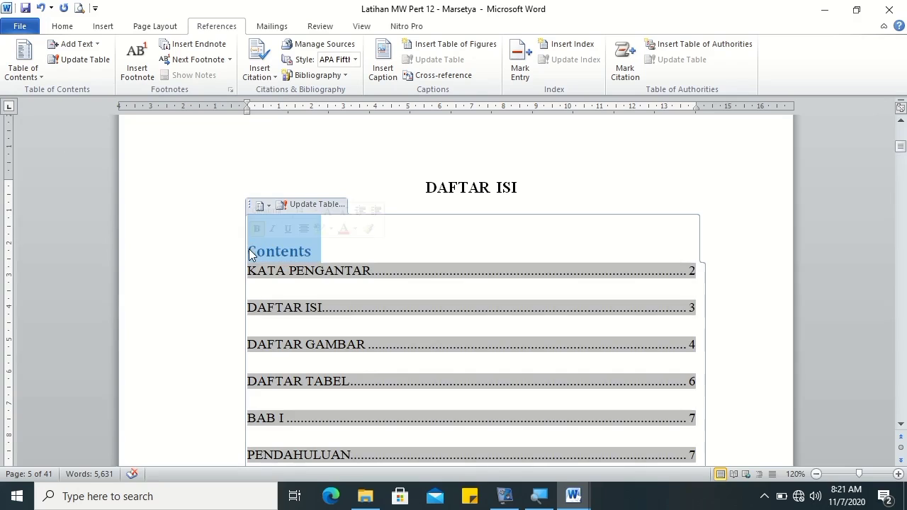
{"action": "key", "text": "Delete"}
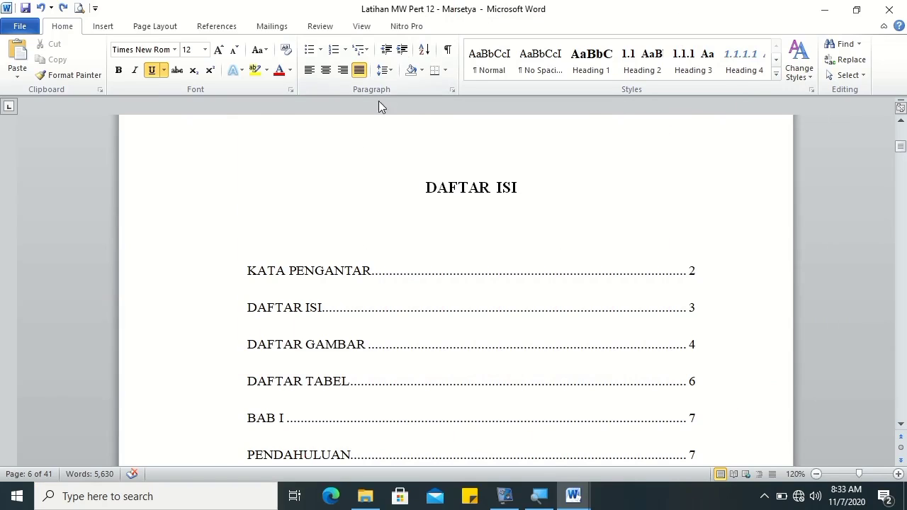
{"action": "left_click", "coordinate": [285, 276]}
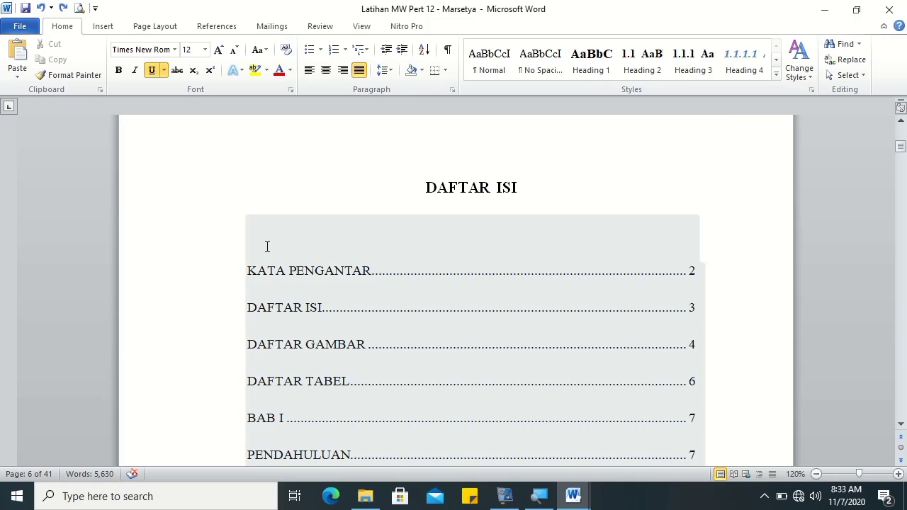
{"action": "left_click", "coordinate": [745, 326]}
{"action": "left_click", "coordinate": [700, 269]}
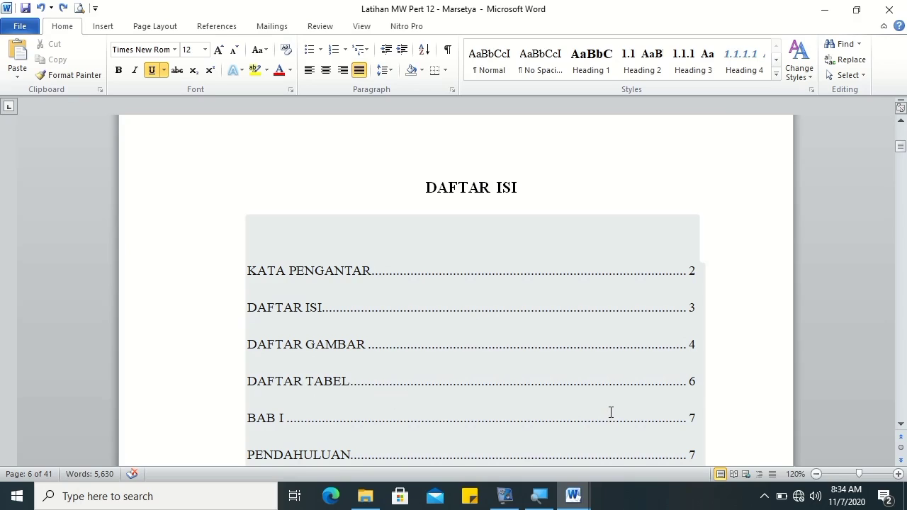
Step: Add Plain Number 2 page numbers centred at the bottom of every page, then close the footer
{"action": "left_click", "coordinate": [720, 263]}
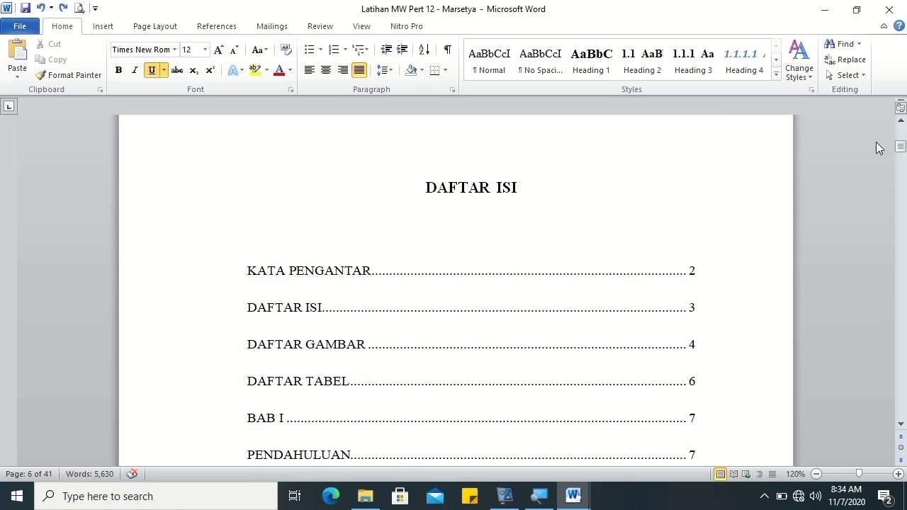
{"action": "left_click", "coordinate": [98, 26]}
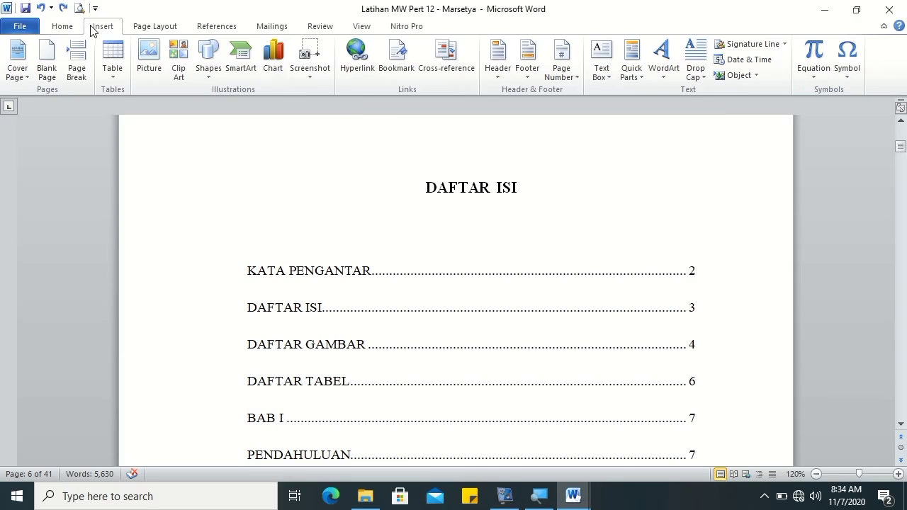
{"action": "left_click", "coordinate": [565, 84]}
{"action": "mouse_move", "coordinate": [578, 113]}
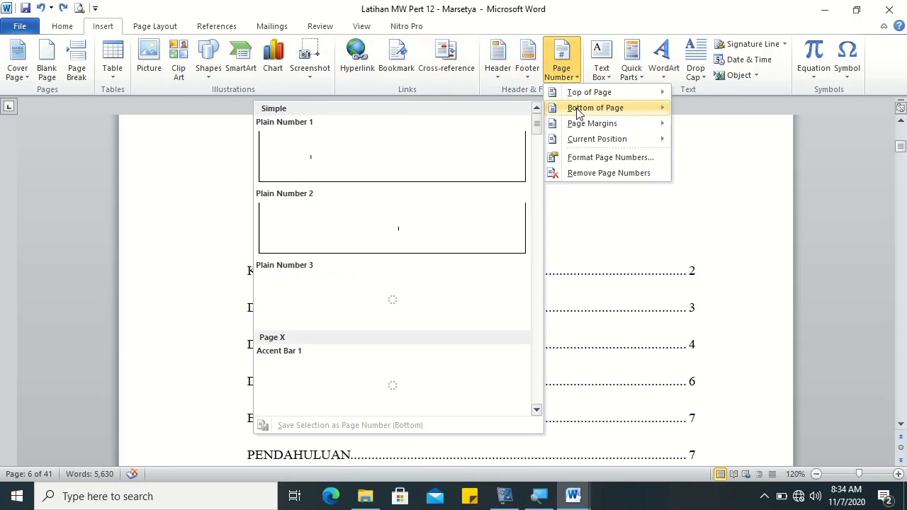
{"action": "left_click", "coordinate": [383, 219]}
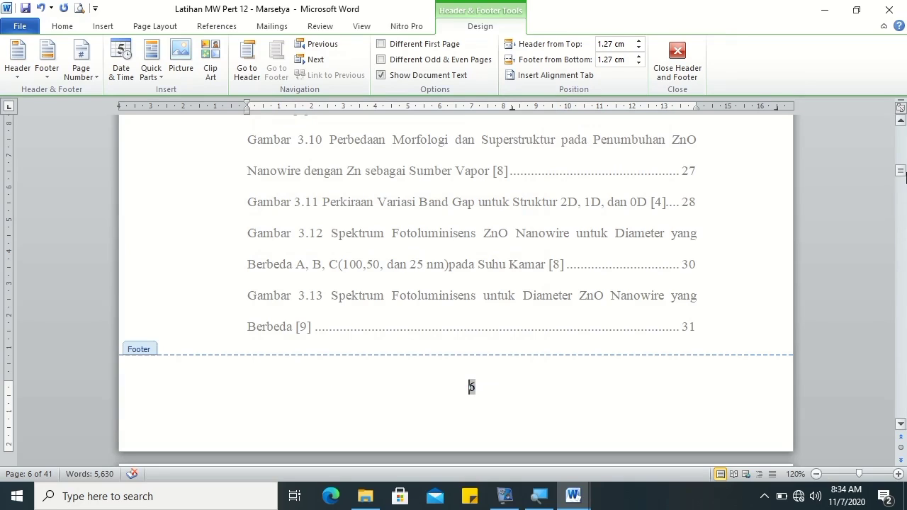
{"action": "mouse_move", "coordinate": [902, 174]}
{"action": "left_mouse_down"}
{"action": "mouse_move", "coordinate": [902, 198]}
{"action": "mouse_move", "coordinate": [902, 188]}
{"action": "left_mouse_up"}
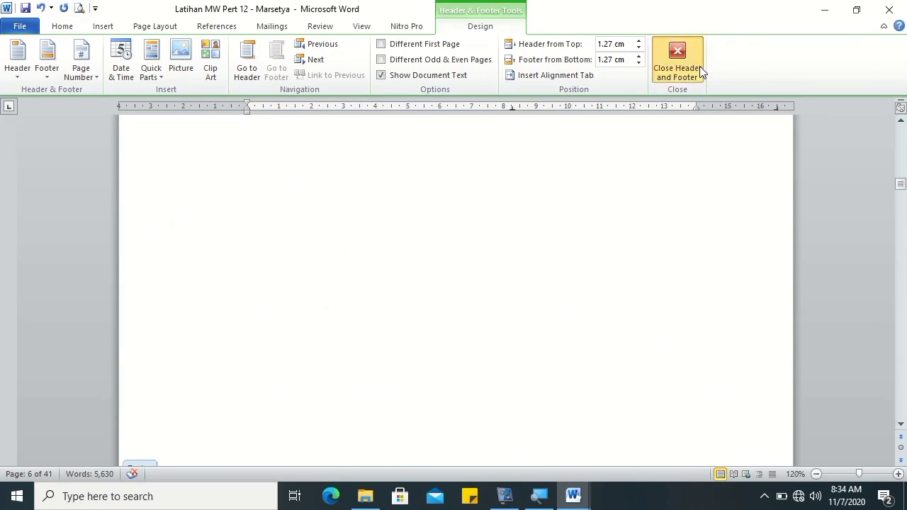
{"action": "left_click", "coordinate": [699, 68]}
{"action": "left_click_drag", "start_coordinate": [904, 173], "coordinate": [904, 193]}
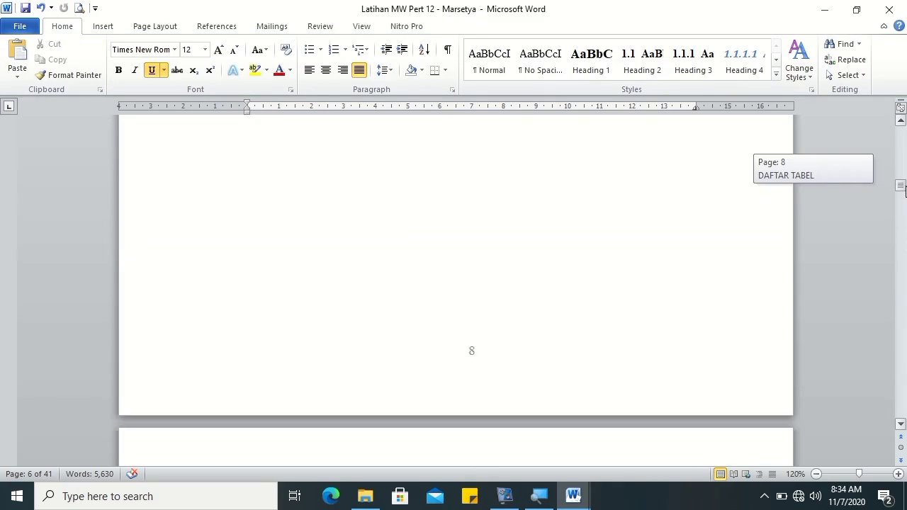
Step: Place the cursor before BAB I, then check Page Setup and the header without making changes
{"action": "left_click", "coordinate": [432, 258]}
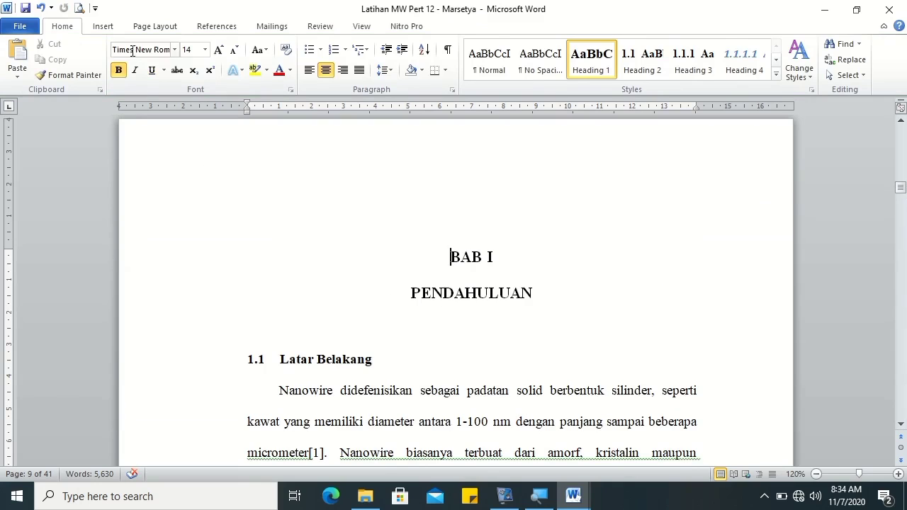
{"action": "left_click", "coordinate": [111, 29]}
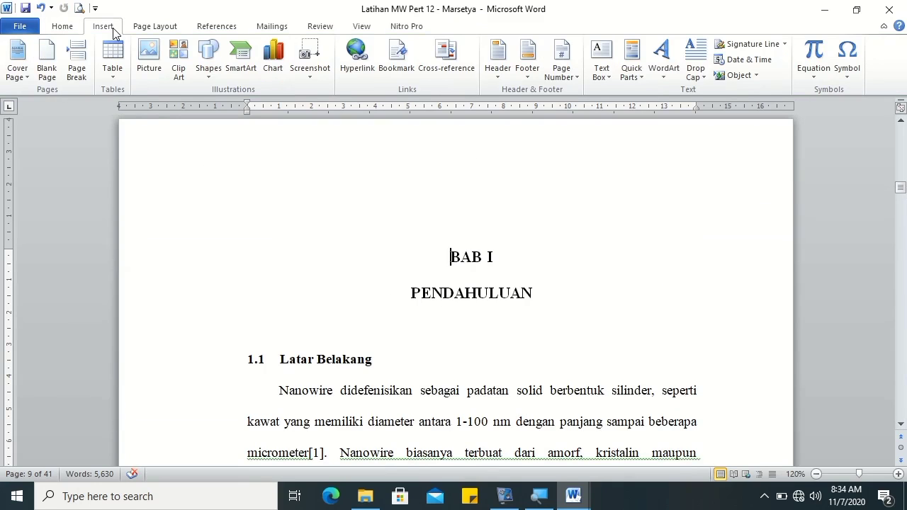
{"action": "left_click", "coordinate": [148, 29]}
{"action": "left_click", "coordinate": [304, 91]}
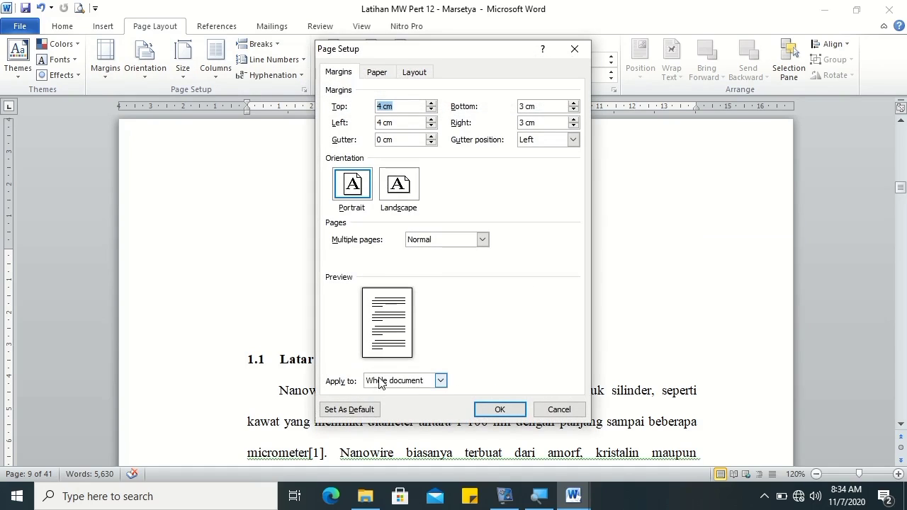
{"action": "left_click", "coordinate": [381, 382]}
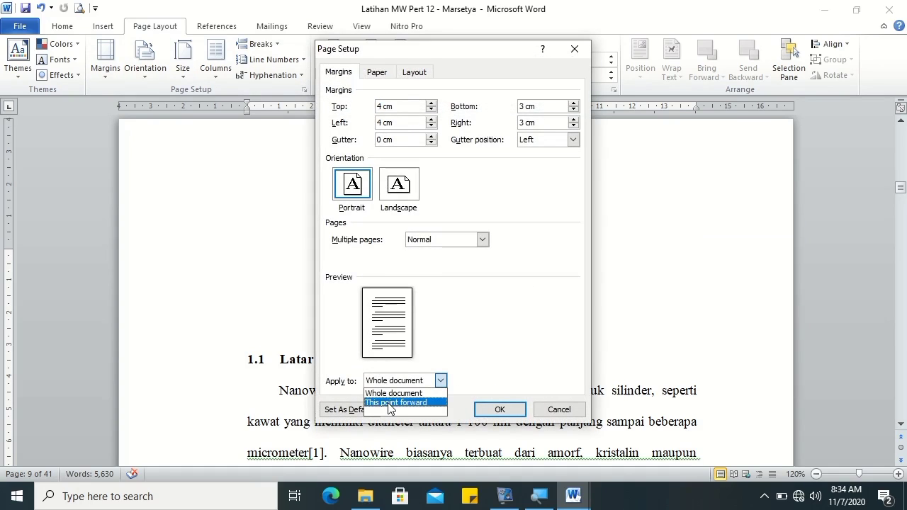
{"action": "left_click", "coordinate": [558, 409]}
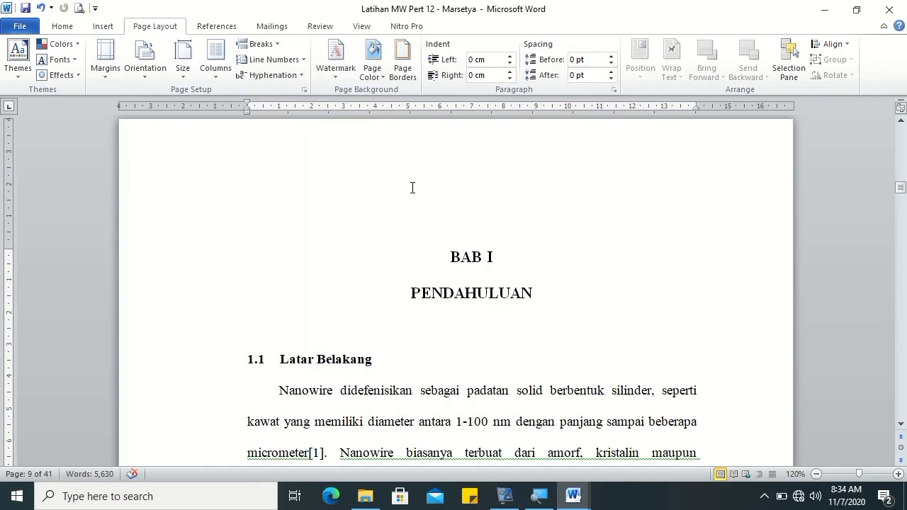
{"action": "double_click", "coordinate": [412, 187]}
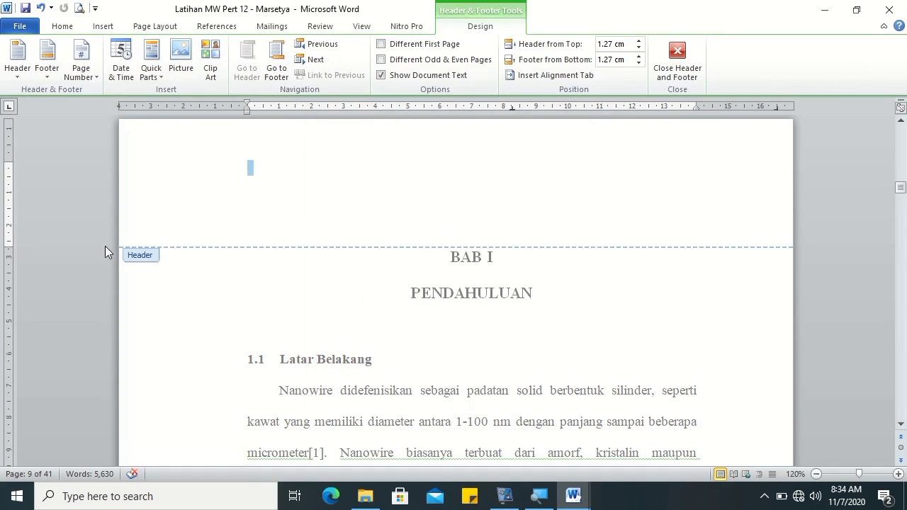
{"action": "left_click_drag", "start_coordinate": [902, 194], "coordinate": [902, 193]}
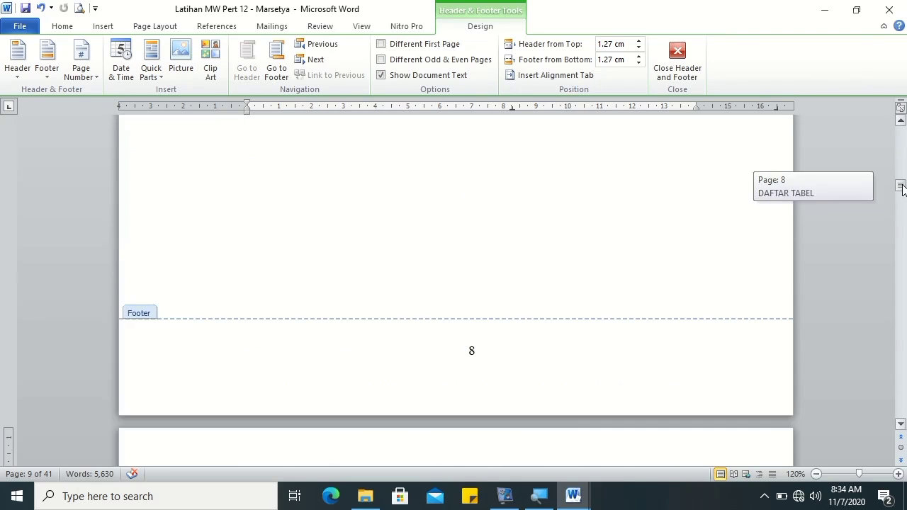
{"action": "left_click", "coordinate": [679, 60]}
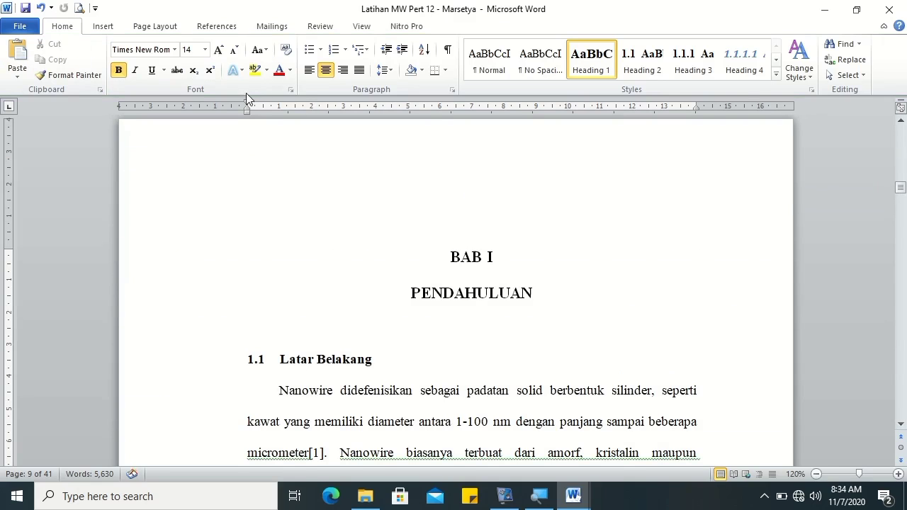
Step: Start a new section at BAB I using Page Setup with Apply to: This point forward
{"action": "left_click", "coordinate": [156, 26]}
{"action": "left_click", "coordinate": [304, 90]}
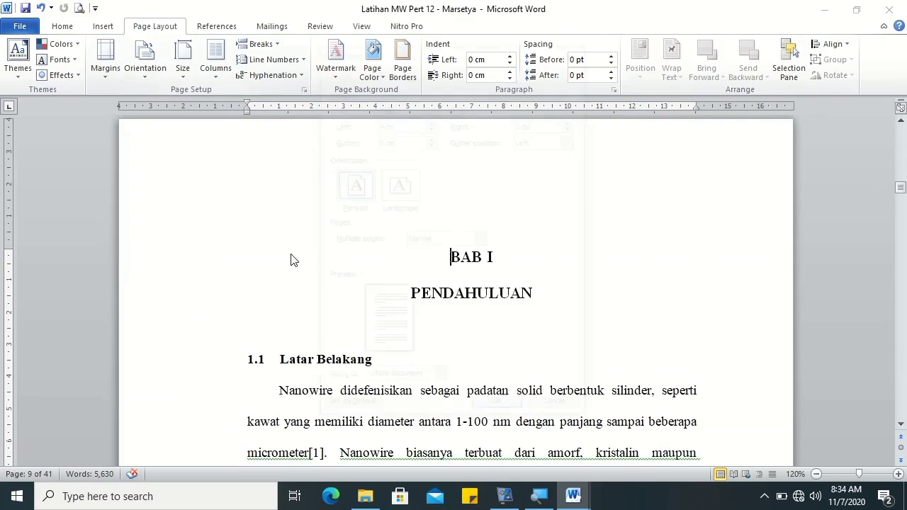
{"action": "left_click", "coordinate": [396, 381]}
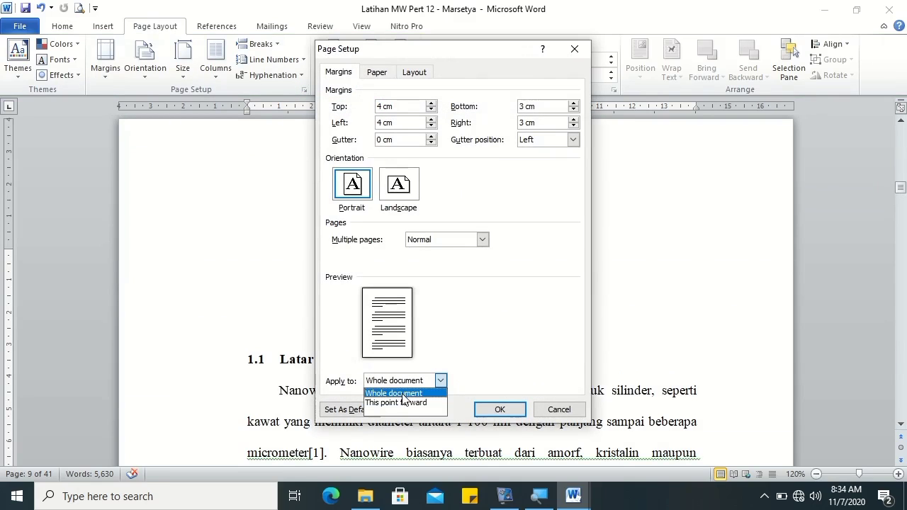
{"action": "left_click", "coordinate": [404, 402]}
{"action": "left_click", "coordinate": [495, 415]}
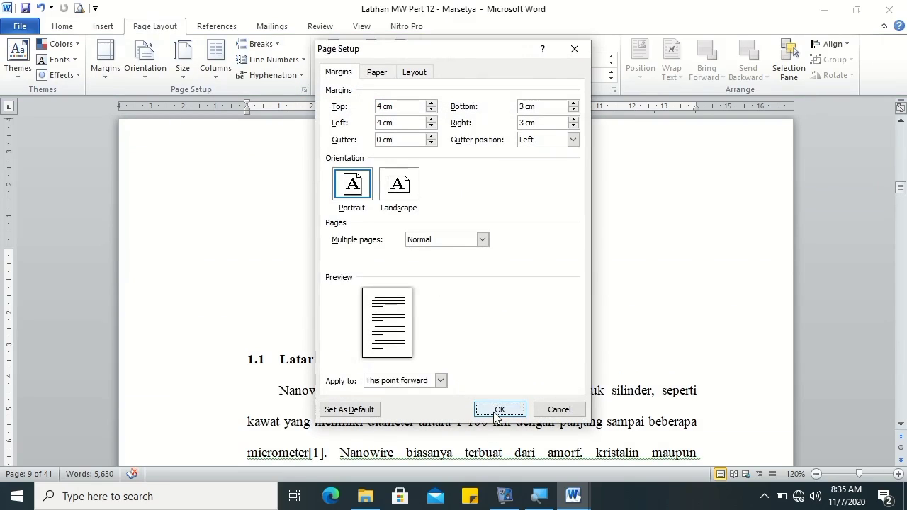
Step: Open header editing and move into the Section 1 footer showing page 8
{"action": "double_click", "coordinate": [428, 181]}
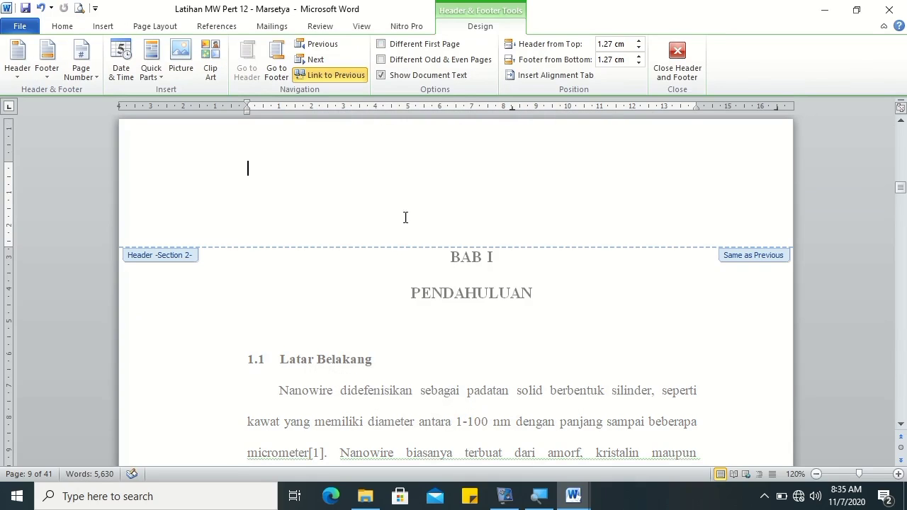
{"action": "left_click_drag", "start_coordinate": [900, 121], "coordinate": [901, 121]}
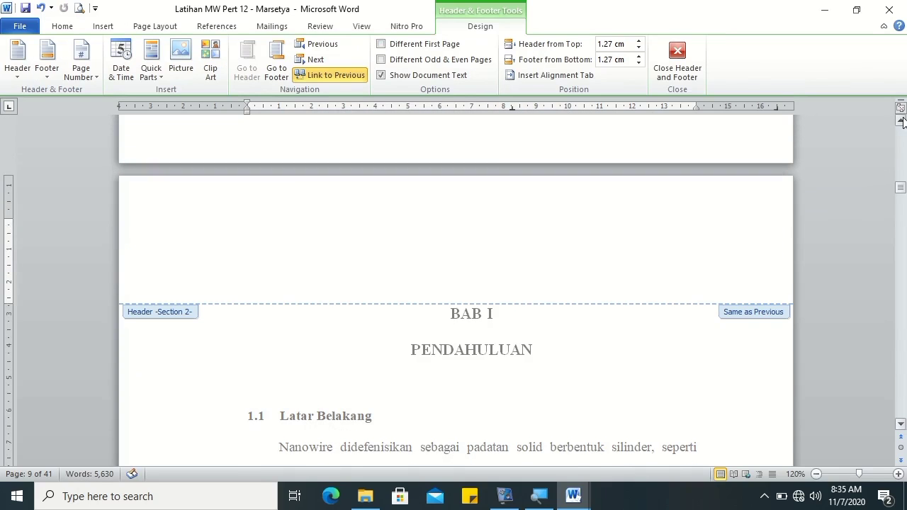
{"action": "left_click", "coordinate": [900, 121]}
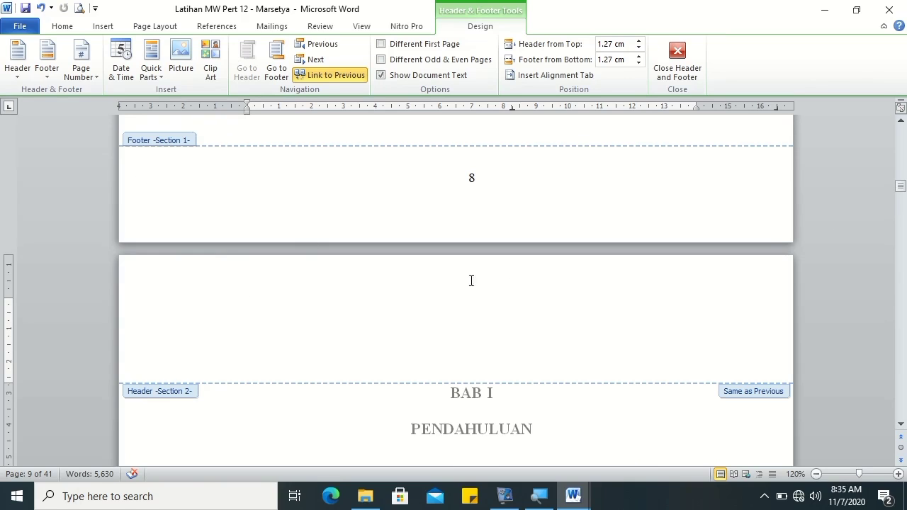
{"action": "left_click", "coordinate": [471, 177]}
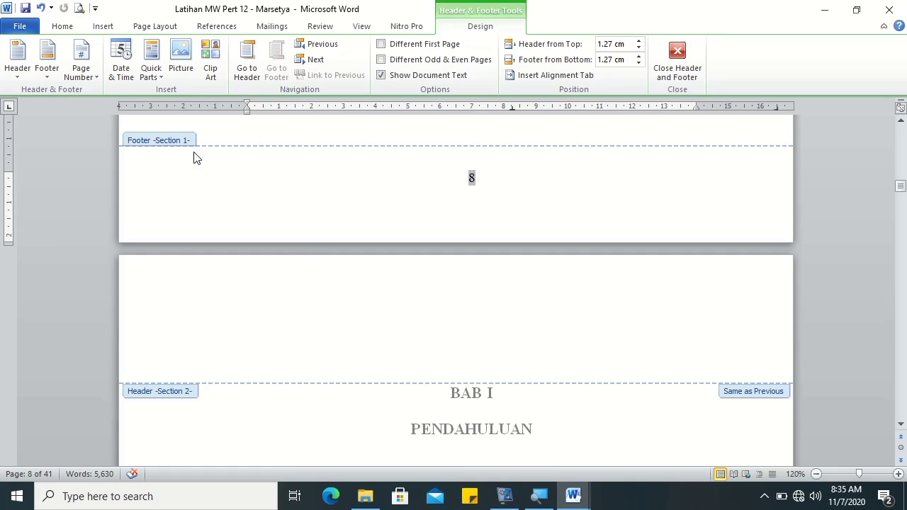
Step: Format section 1 page numbers as lowercase roman numerals (i, ii, iii), starting at i
{"action": "left_click", "coordinate": [81, 63]}
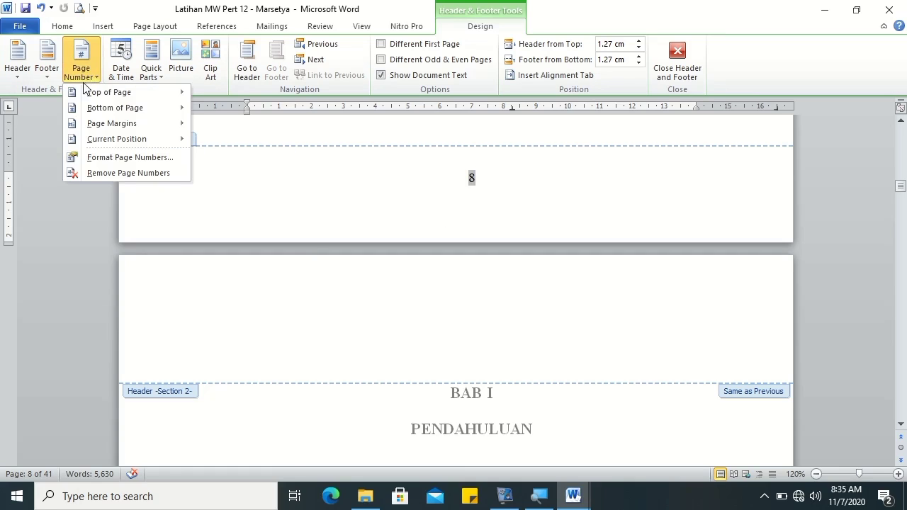
{"action": "left_click", "coordinate": [135, 160]}
{"action": "left_click", "coordinate": [465, 165]}
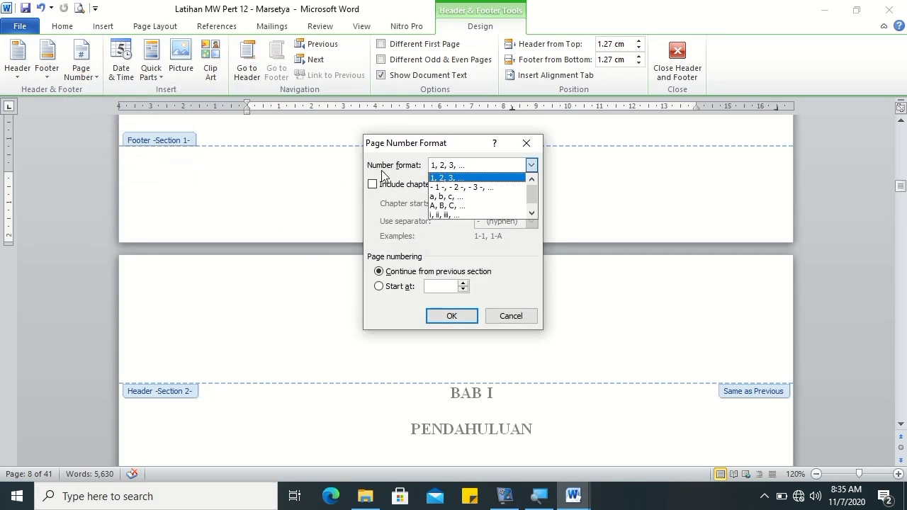
{"action": "left_click", "coordinate": [449, 213]}
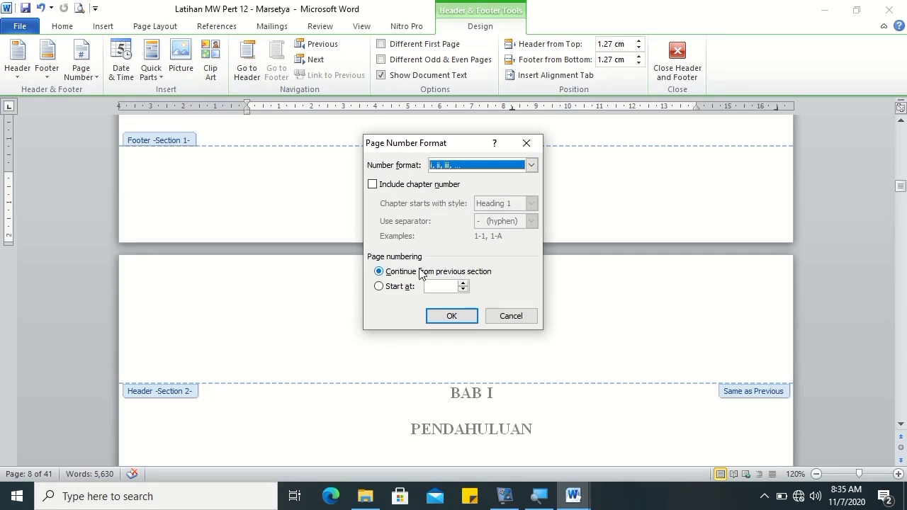
{"action": "left_click", "coordinate": [393, 287]}
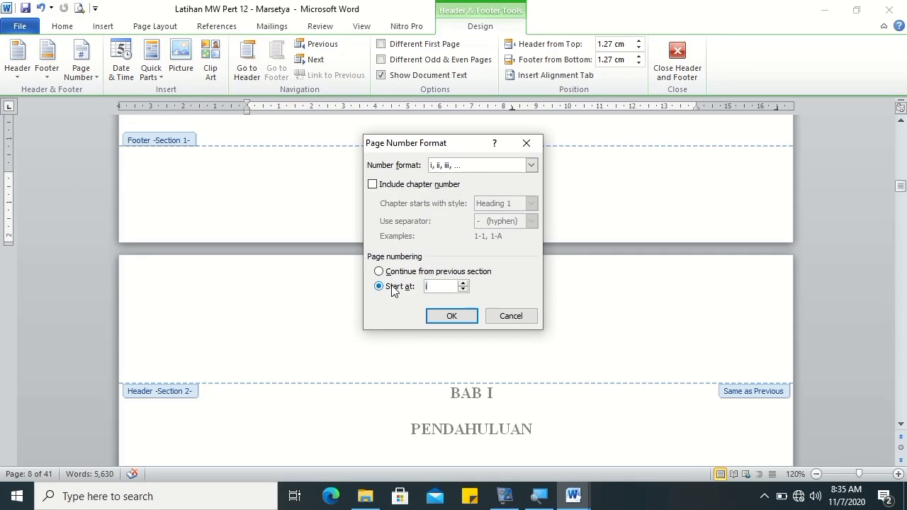
{"action": "left_click", "coordinate": [451, 317]}
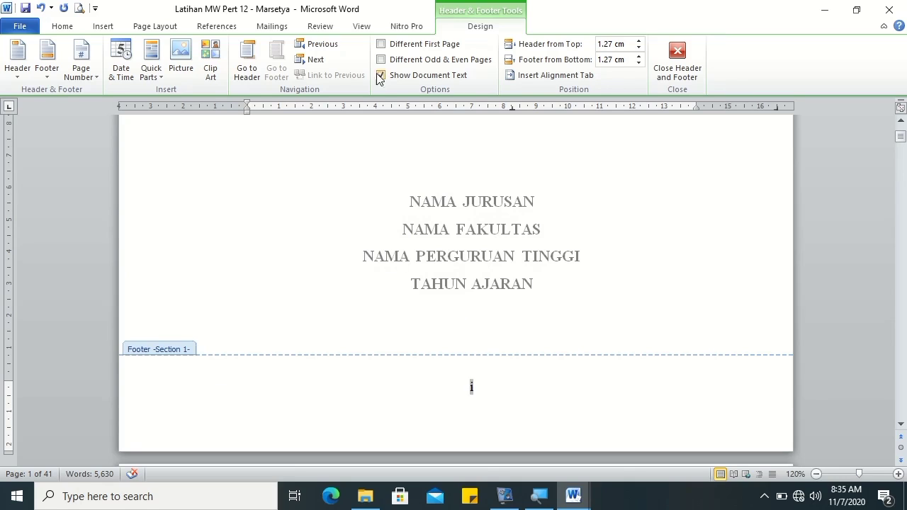
Step: Turn on Different First Page to hide the cover page's number, then scroll toward BAB I
{"action": "left_click", "coordinate": [409, 47]}
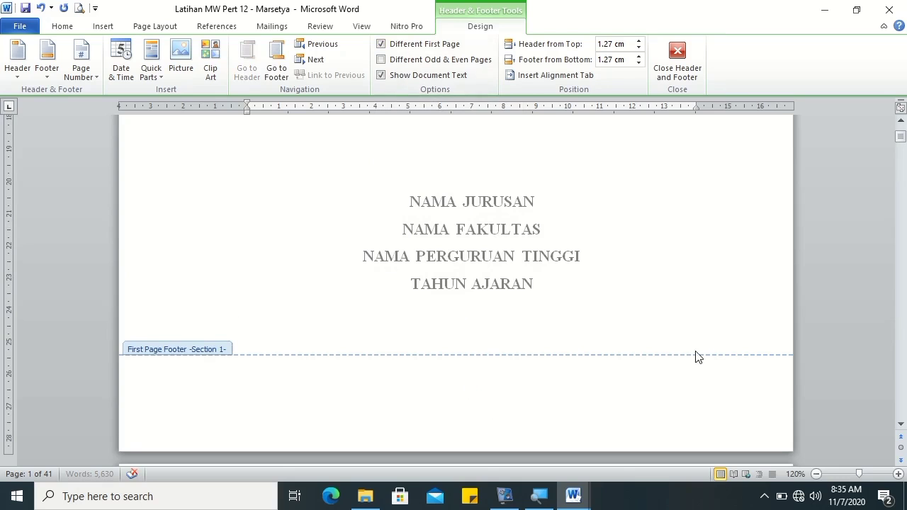
{"action": "left_click_drag", "start_coordinate": [902, 143], "coordinate": [904, 203]}
Step: Restart the BAB I section's footer page numbering at 1
{"action": "left_click", "coordinate": [475, 232]}
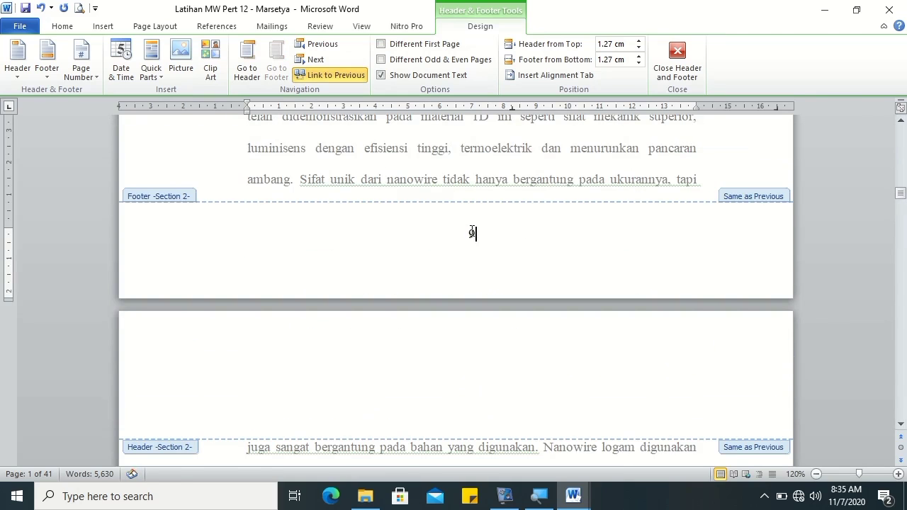
{"action": "left_click", "coordinate": [80, 68]}
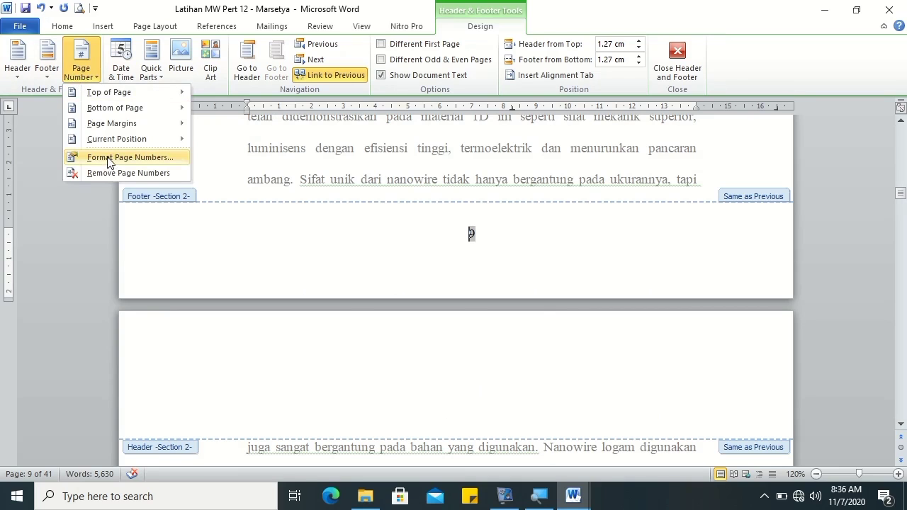
{"action": "left_click", "coordinate": [108, 160]}
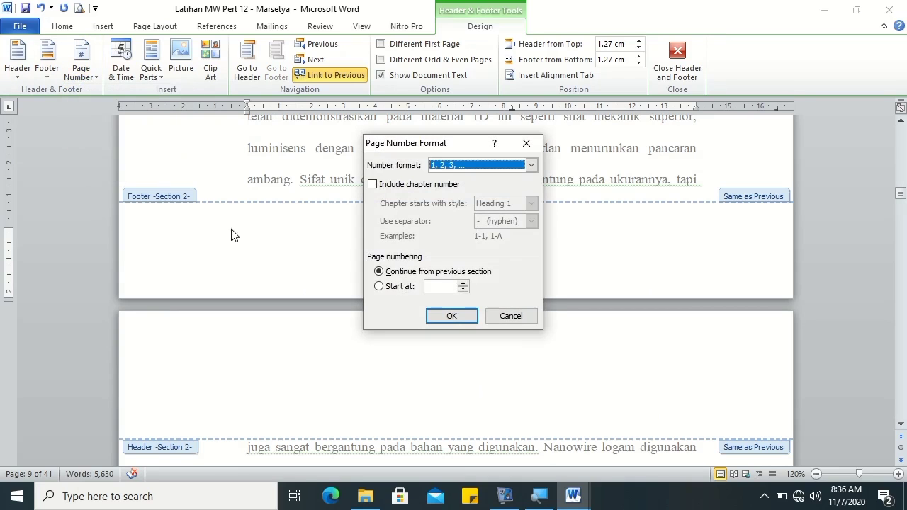
{"action": "left_click", "coordinate": [400, 290]}
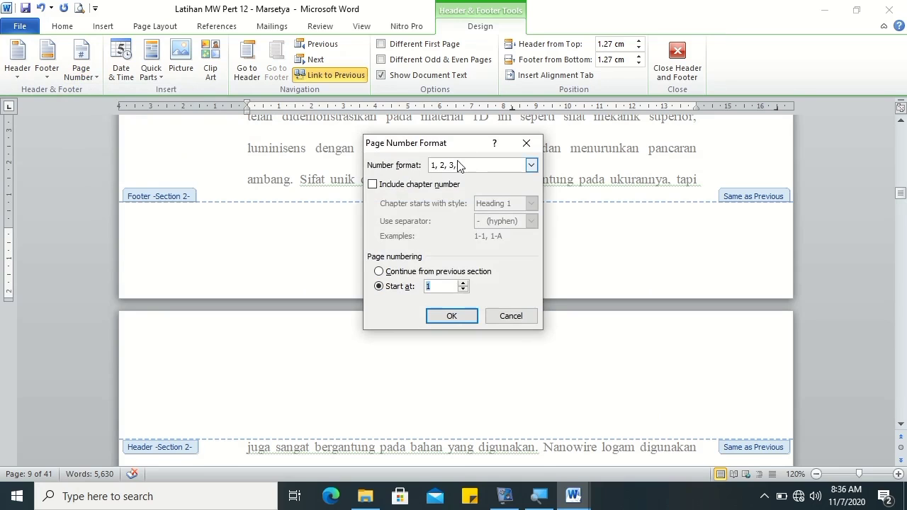
{"action": "left_click", "coordinate": [452, 316]}
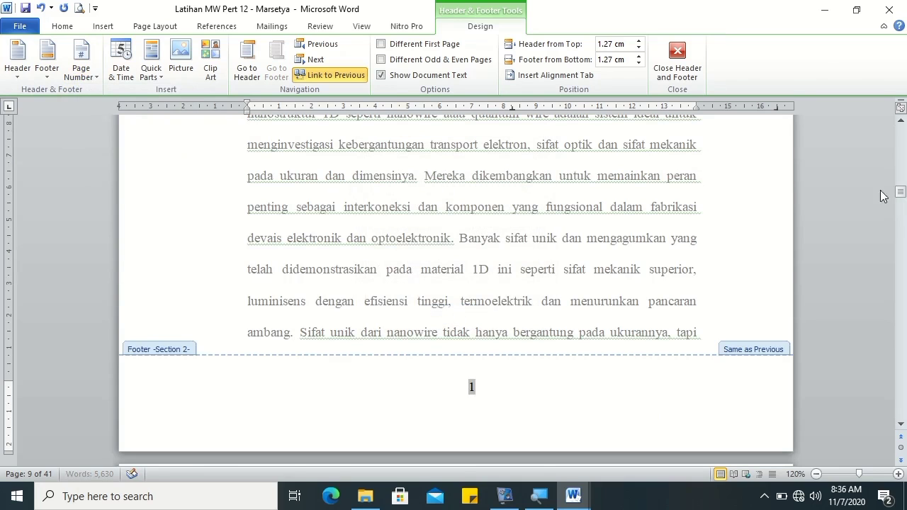
Step: Close header and footer editing and place the cursor before 'juga sangat bergantung'
{"action": "left_click", "coordinate": [682, 60]}
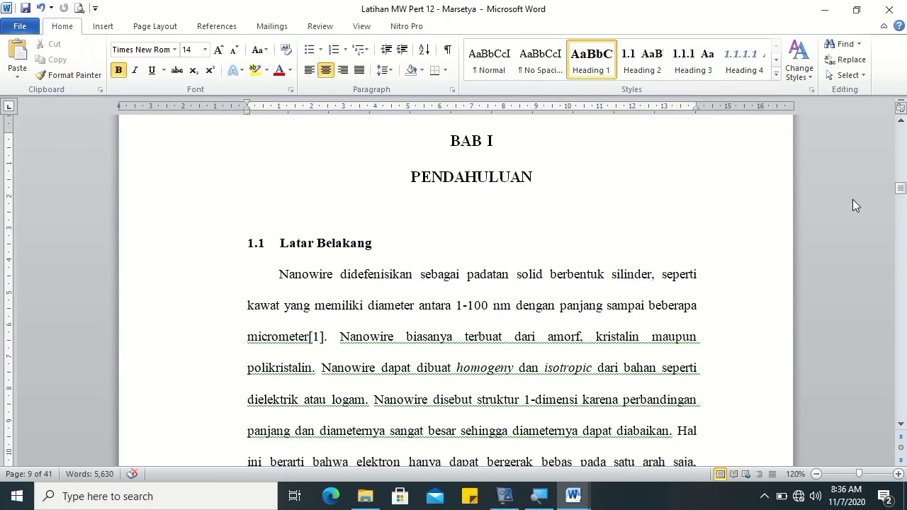
{"action": "left_click_drag", "start_coordinate": [900, 190], "coordinate": [903, 204]}
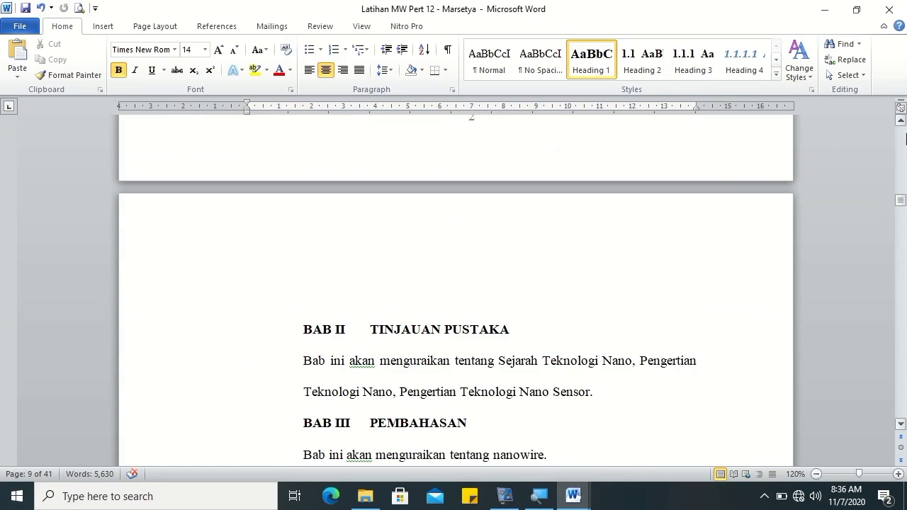
{"action": "left_click", "coordinate": [900, 121]}
{"action": "left_click_drag", "start_coordinate": [900, 121], "coordinate": [900, 121]}
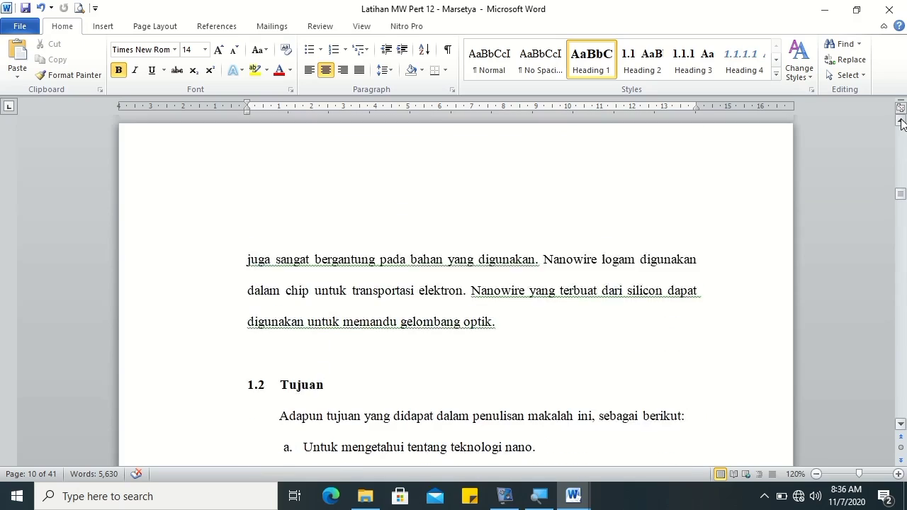
{"action": "left_click_drag", "start_coordinate": [901, 123], "coordinate": [901, 123]}
{"action": "left_click", "coordinate": [247, 305]}
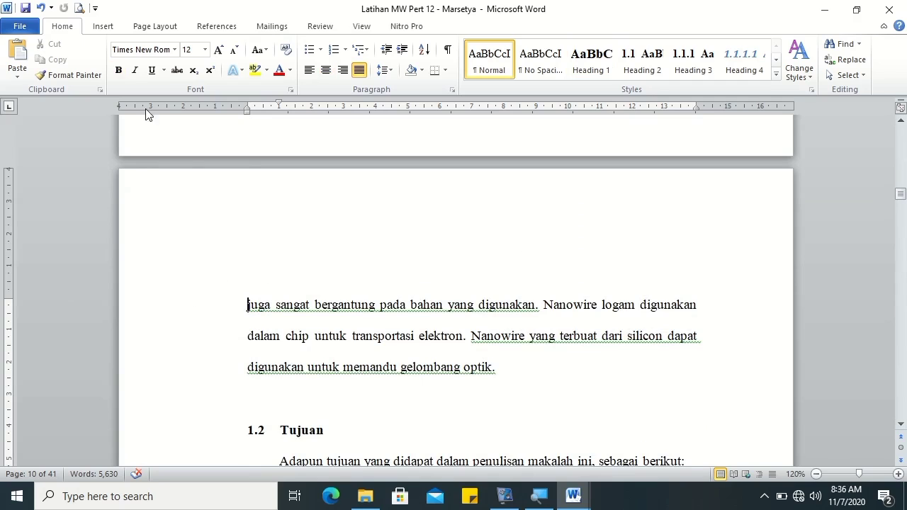
Step: Start a new section at 'juga sangat bergantung', remove its first-line indent, and open its header
{"action": "left_click", "coordinate": [151, 30]}
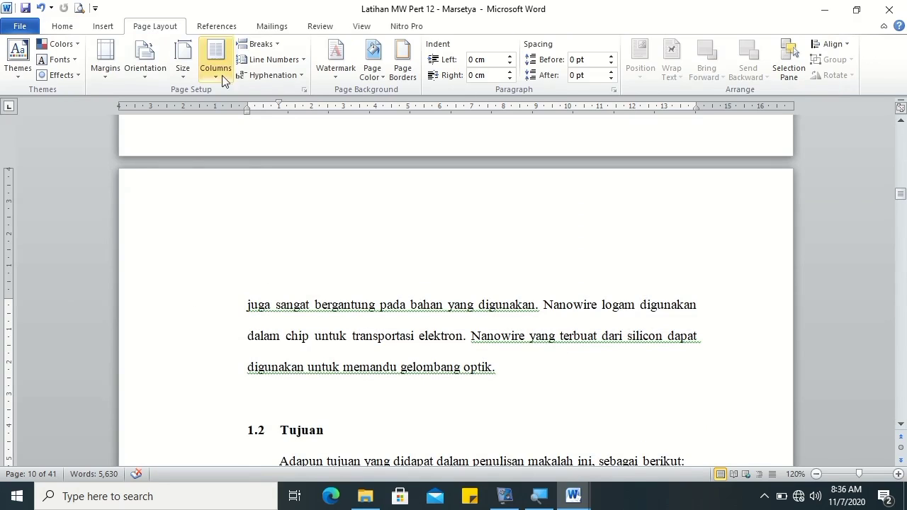
{"action": "left_click", "coordinate": [306, 90]}
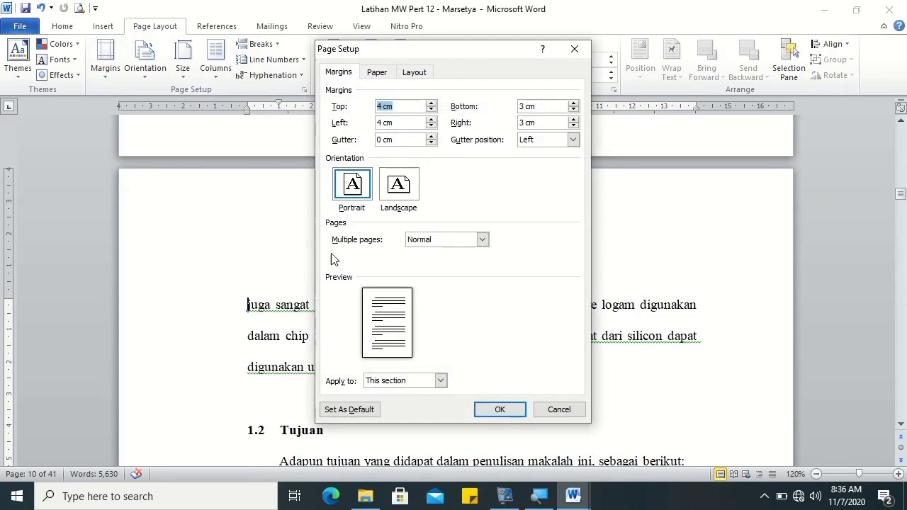
{"action": "left_click", "coordinate": [419, 382]}
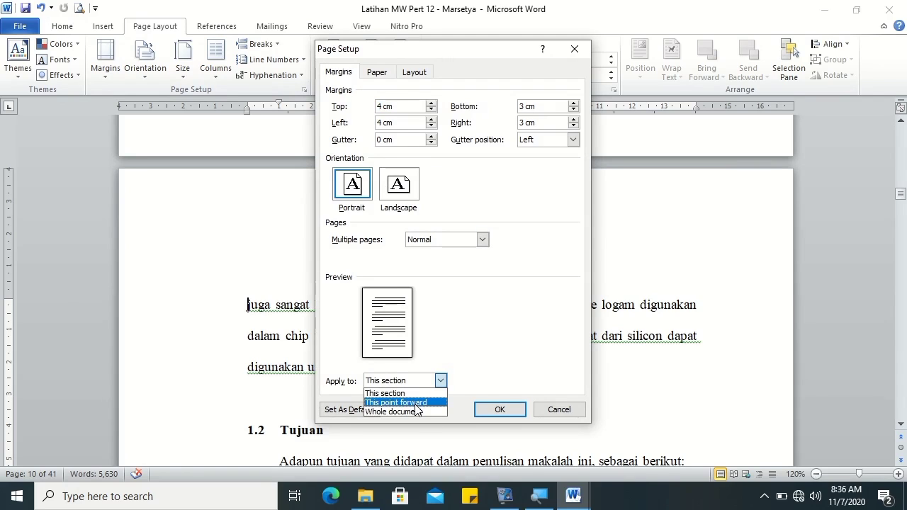
{"action": "left_click", "coordinate": [415, 406]}
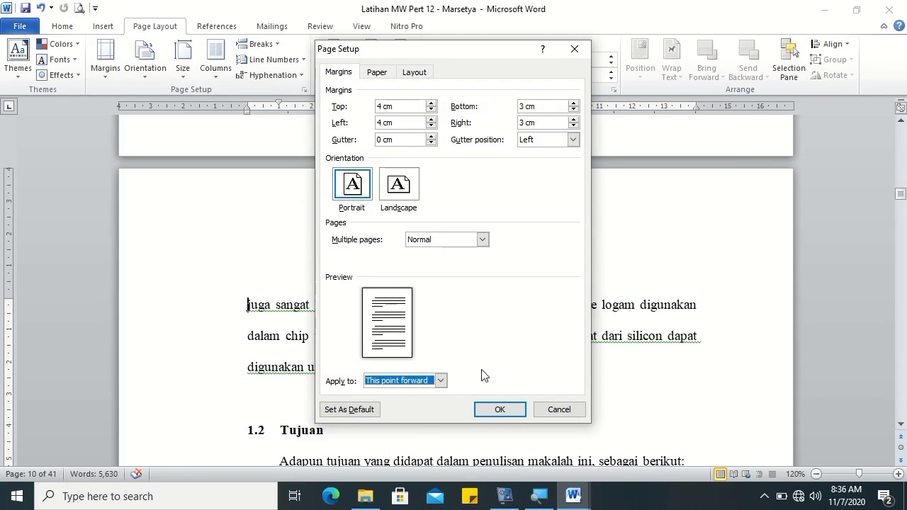
{"action": "left_click", "coordinate": [499, 411]}
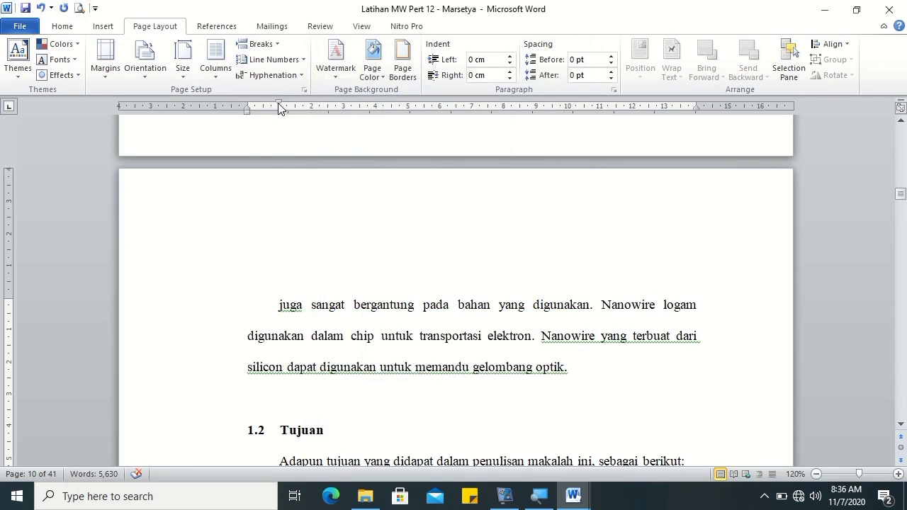
{"action": "left_click_drag", "start_coordinate": [249, 105], "coordinate": [248, 105]}
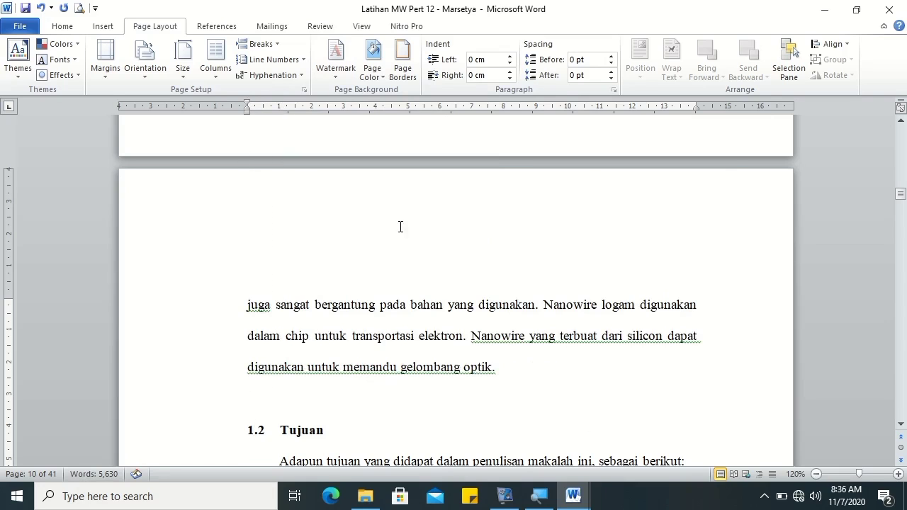
{"action": "double_click", "coordinate": [410, 219]}
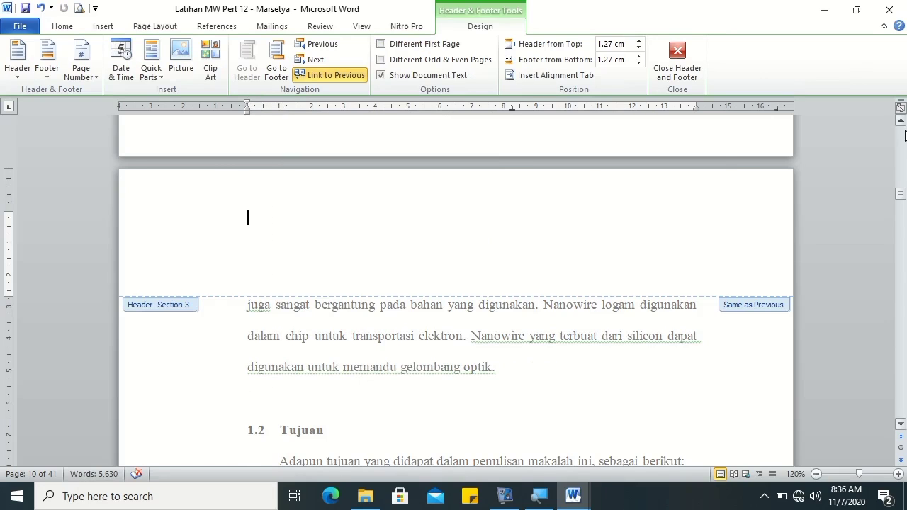
Step: Unlink the Section 3 header from the previous section and add a Plain Number 3 top-right page number
{"action": "scroll", "coordinate": [472, 137], "scroll_direction": "up", "scroll_amount": 2}
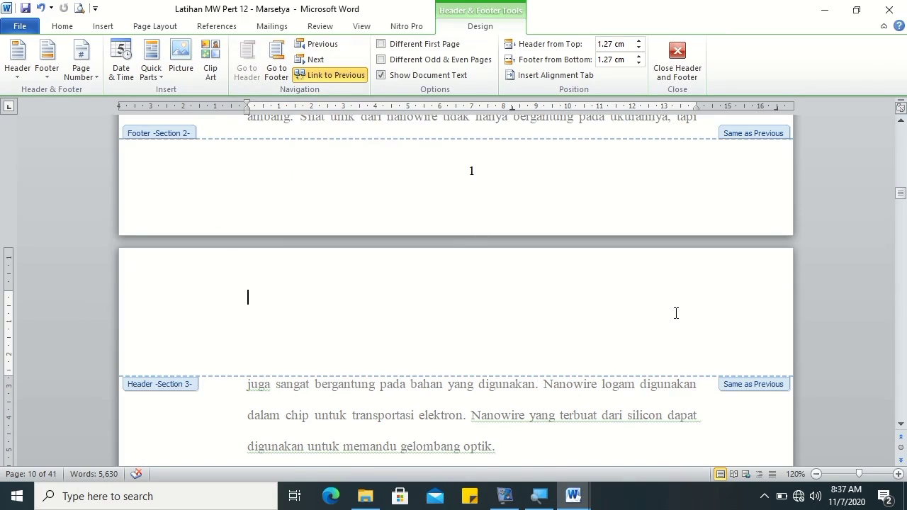
{"action": "left_click", "coordinate": [354, 79]}
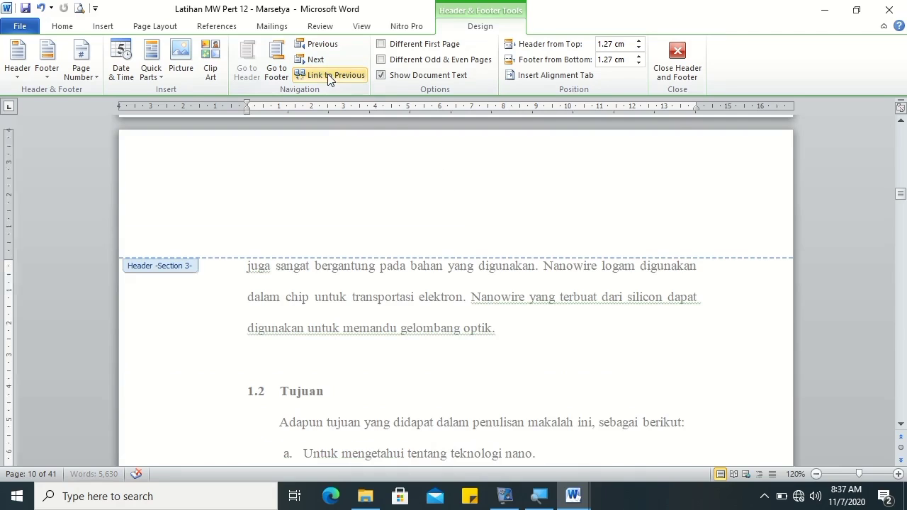
{"action": "left_click", "coordinate": [82, 75]}
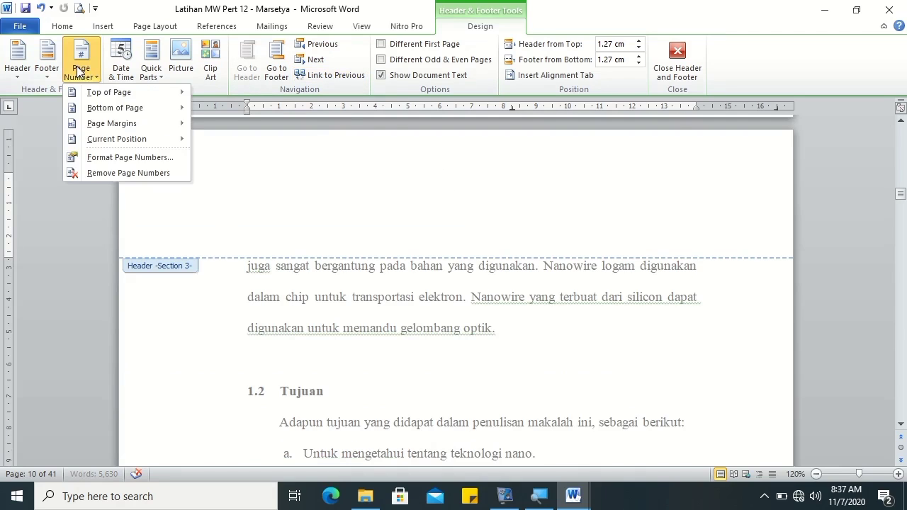
{"action": "mouse_move", "coordinate": [106, 92]}
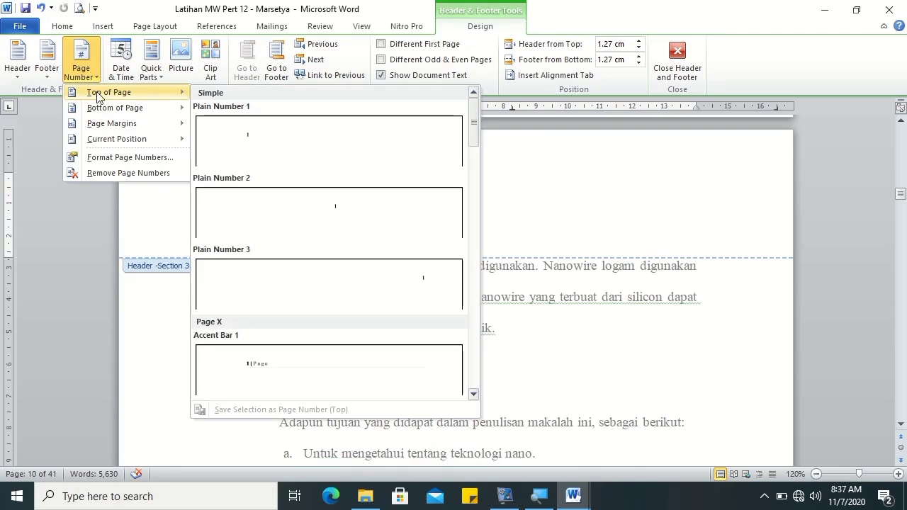
{"action": "left_click", "coordinate": [336, 294]}
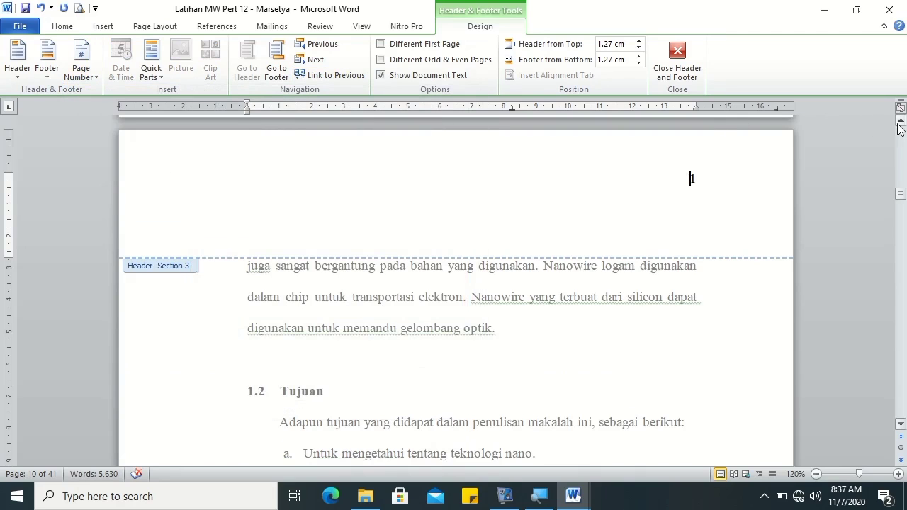
{"action": "left_click", "coordinate": [901, 122]}
{"action": "left_click", "coordinate": [901, 122]}
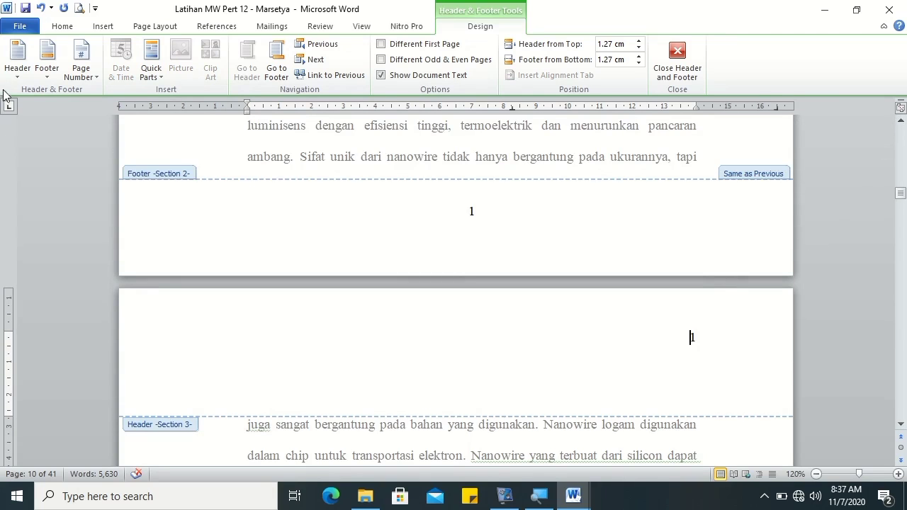
{"action": "left_click", "coordinate": [97, 81]}
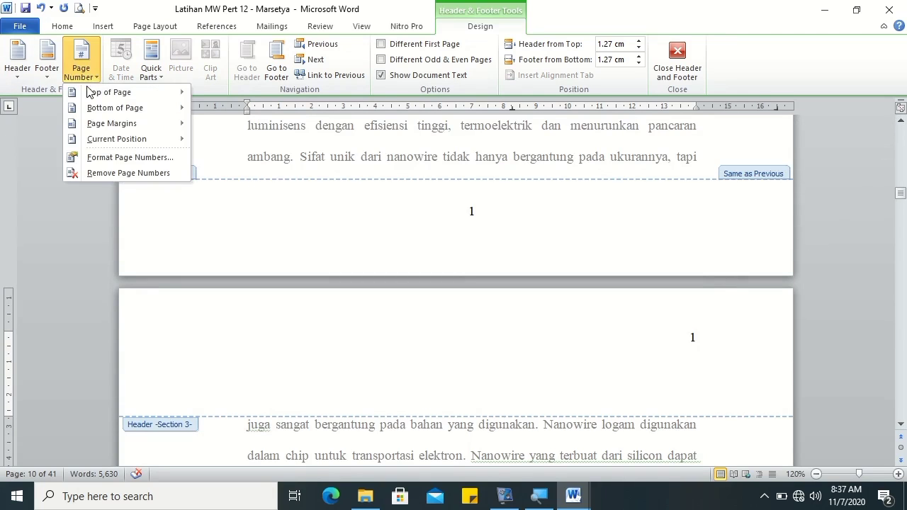
Step: Set Section 3's page numbering to start at 2
{"action": "left_click", "coordinate": [126, 157]}
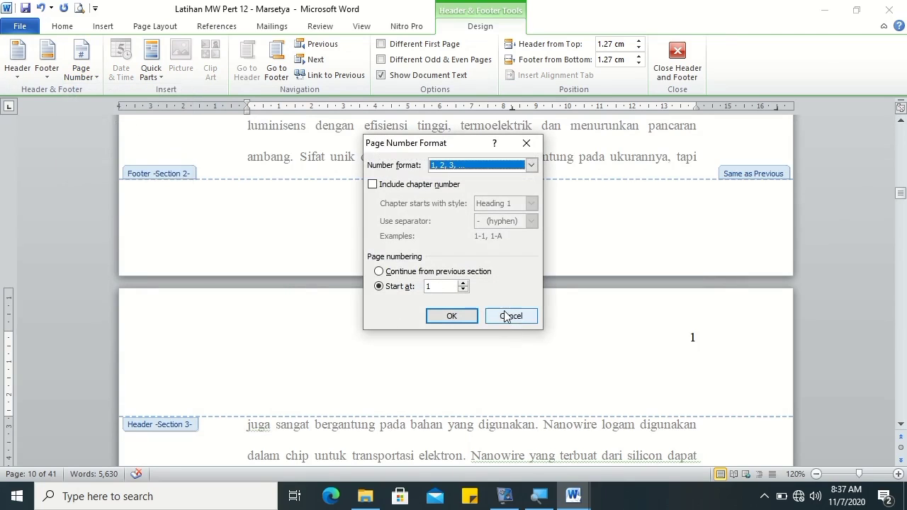
{"action": "left_click", "coordinate": [462, 283]}
{"action": "left_click", "coordinate": [461, 316]}
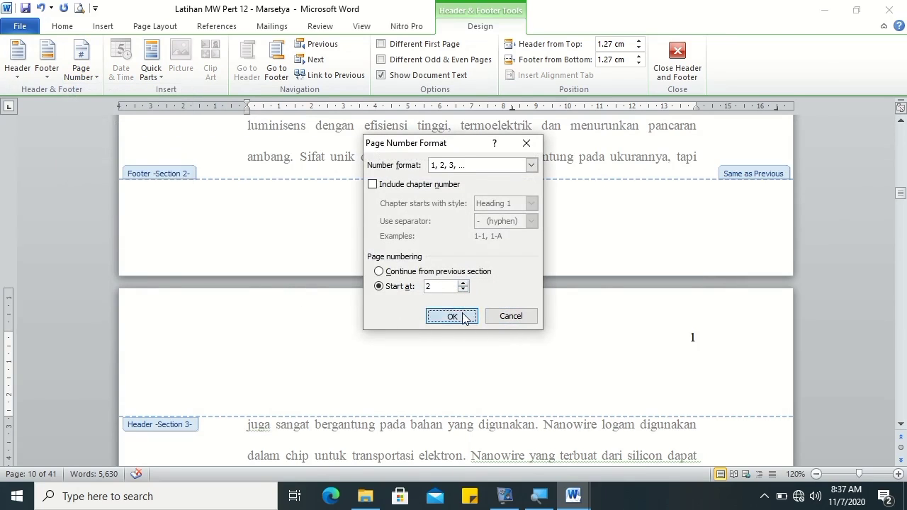
{"action": "left_click_drag", "start_coordinate": [901, 197], "coordinate": [901, 192]}
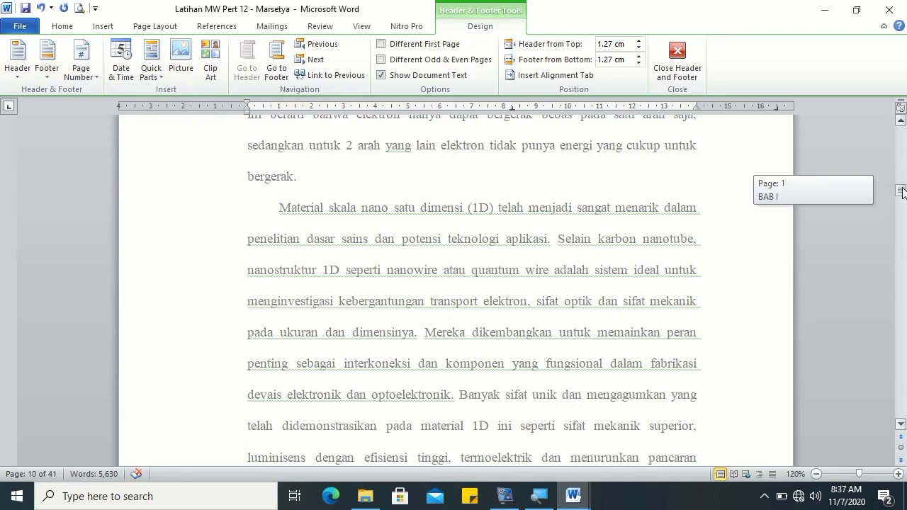
{"action": "left_click", "coordinate": [900, 125]}
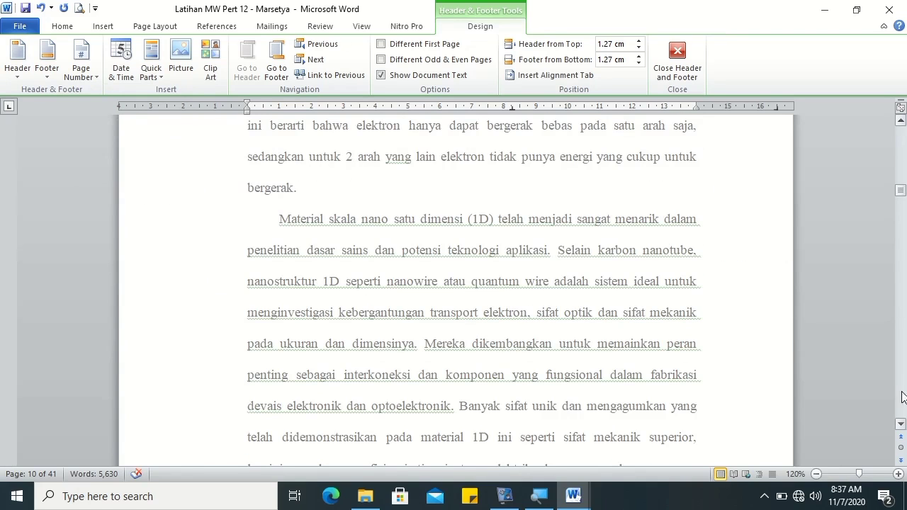
{"action": "left_click", "coordinate": [901, 424]}
{"action": "left_click_drag", "start_coordinate": [901, 424], "coordinate": [901, 424]}
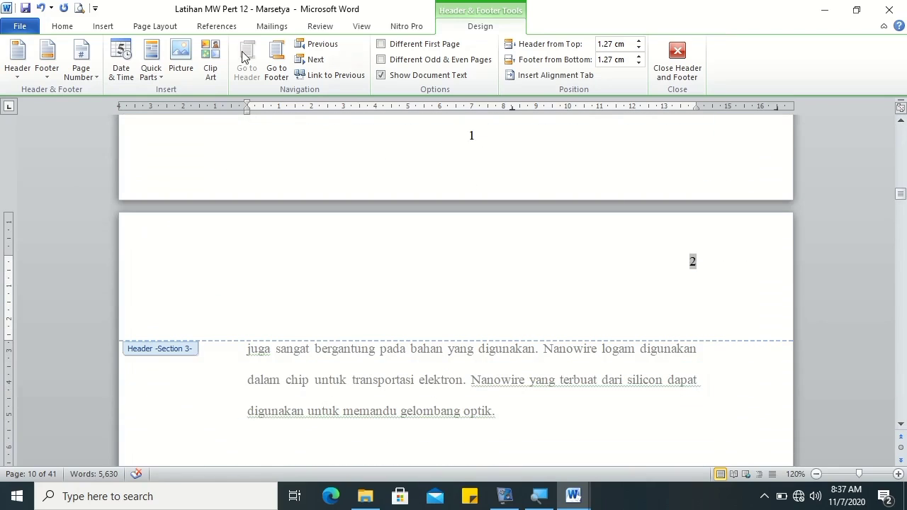
Step: Unlink Section 3's footer from the previous section, delete its page number, and close header editing
{"action": "left_click", "coordinate": [275, 74]}
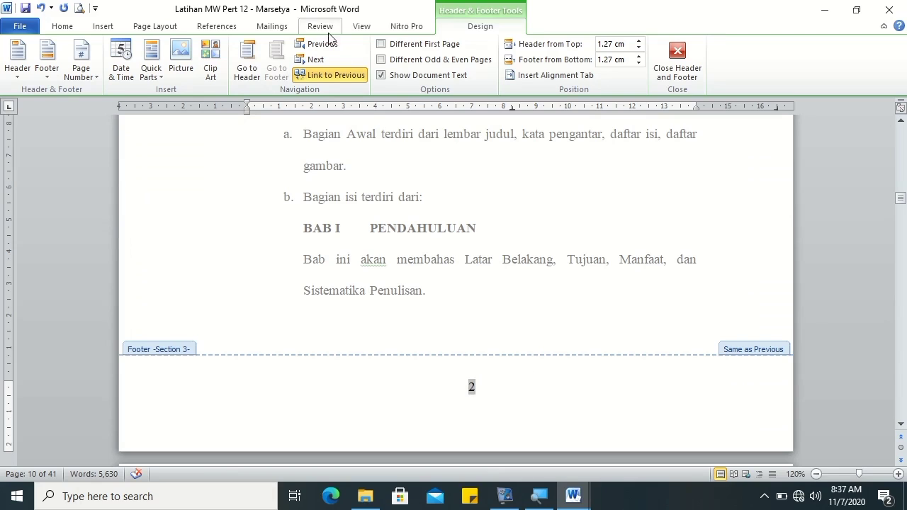
{"action": "left_click", "coordinate": [322, 77]}
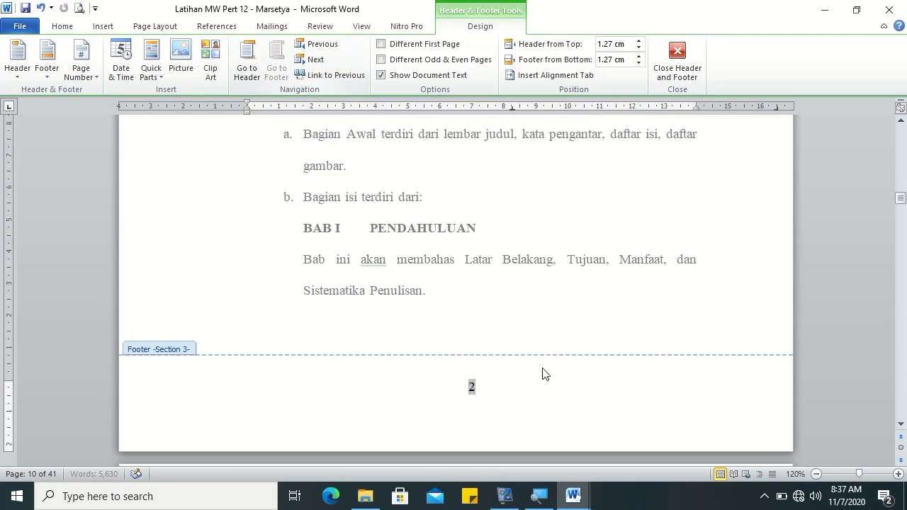
{"action": "left_click", "coordinate": [477, 387]}
{"action": "double_click", "coordinate": [472, 387]}
{"action": "key", "text": "Delete"}
{"action": "left_click", "coordinate": [654, 68]}
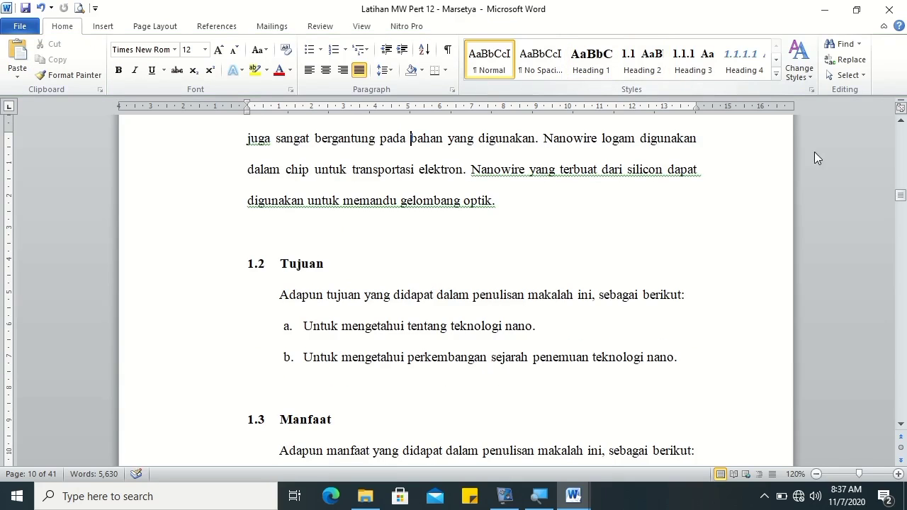
Step: Insert a page break so BAB II starts on a new page
{"action": "left_click_drag", "start_coordinate": [901, 197], "coordinate": [903, 207]}
{"action": "left_click", "coordinate": [444, 272]}
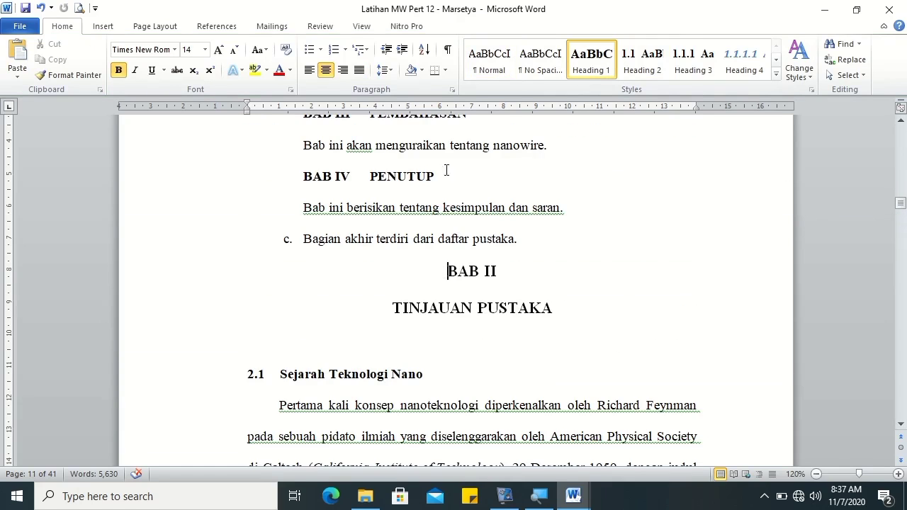
{"action": "left_click", "coordinate": [103, 27]}
{"action": "left_click", "coordinate": [77, 67]}
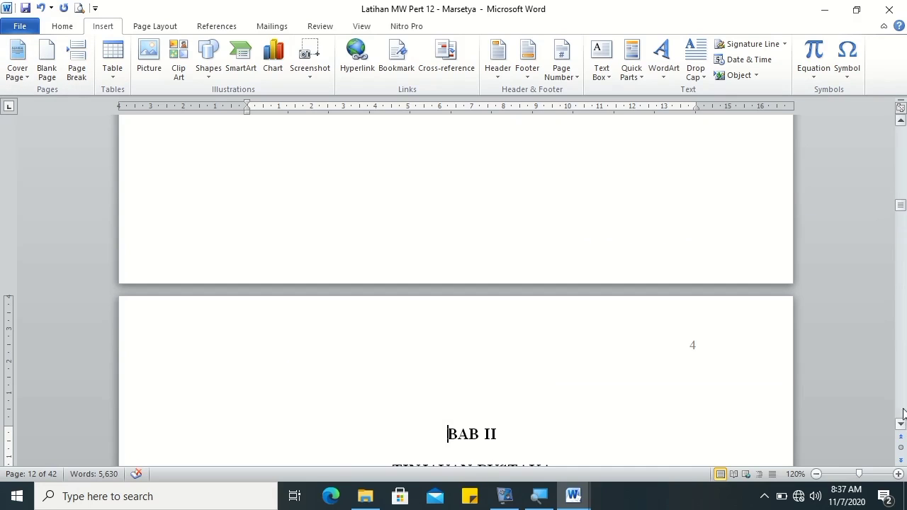
{"action": "left_click_drag", "start_coordinate": [903, 210], "coordinate": [904, 210]}
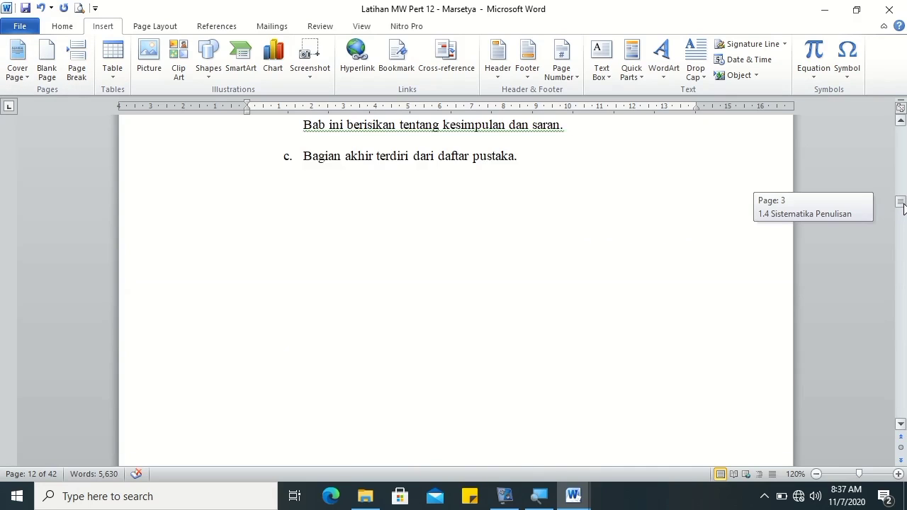
{"action": "left_click_drag", "start_coordinate": [904, 211], "coordinate": [905, 210]}
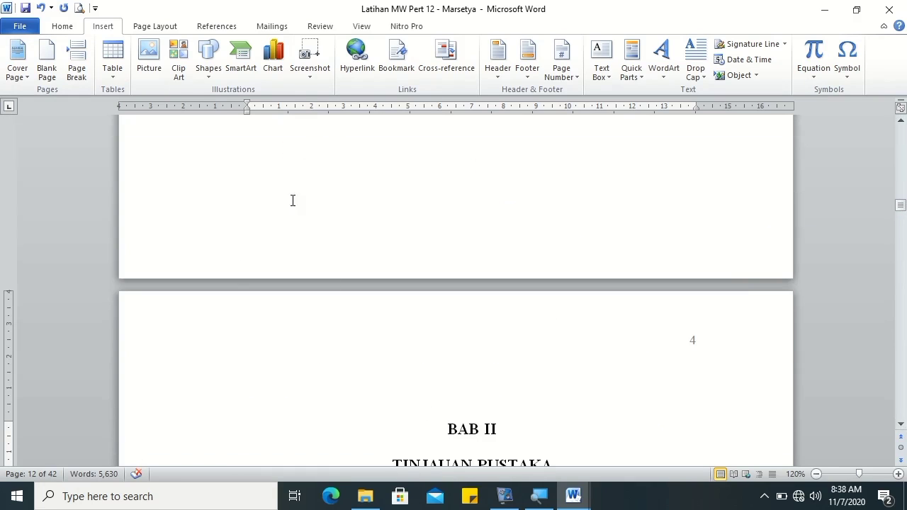
Step: Start a new section at BAB II using Page Setup with Apply to: This point forward
{"action": "left_click", "coordinate": [139, 28]}
{"action": "double_click", "coordinate": [349, 339]}
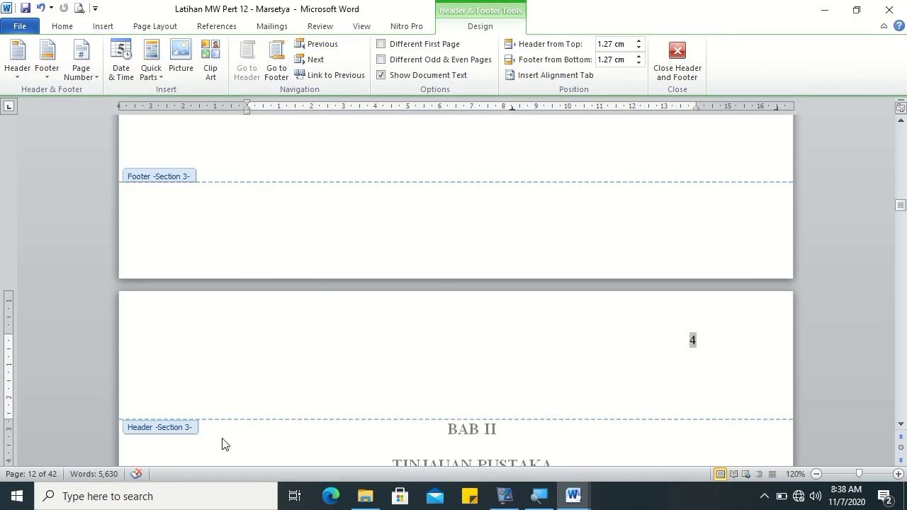
{"action": "left_click", "coordinate": [672, 67]}
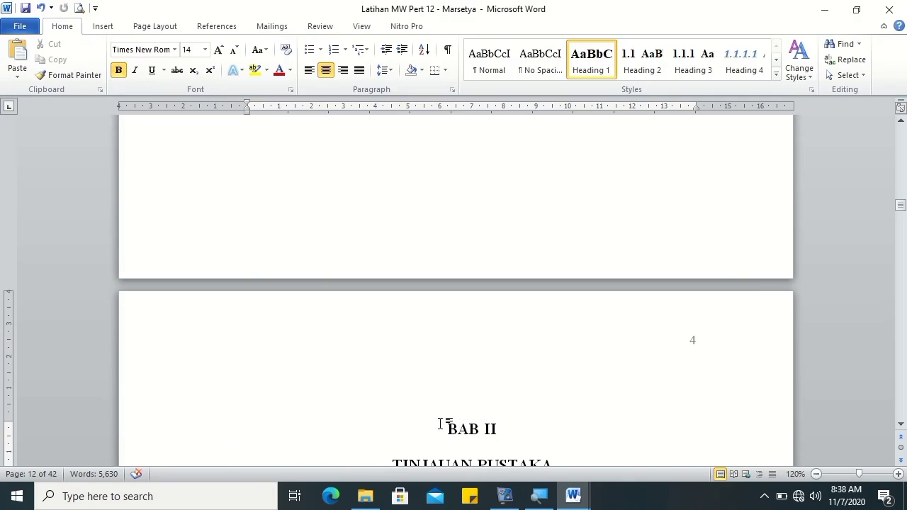
{"action": "left_click", "coordinate": [149, 26]}
{"action": "left_click", "coordinate": [304, 90]}
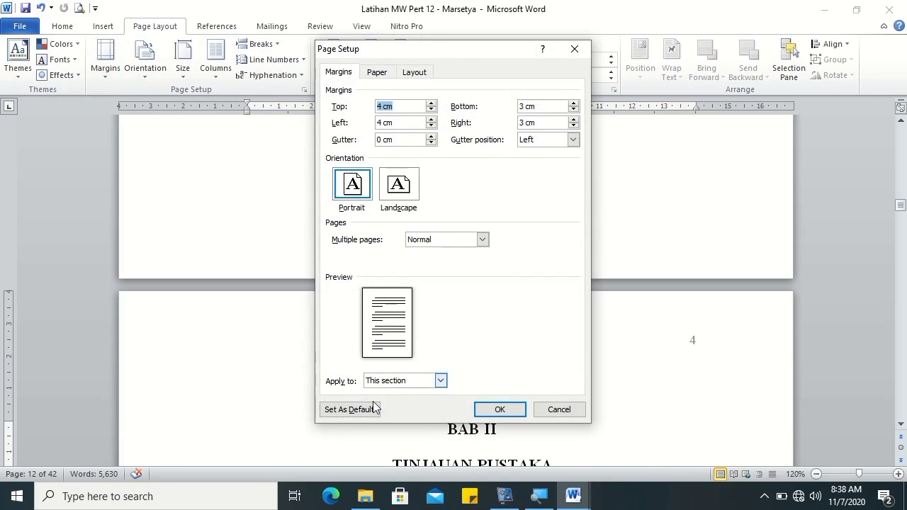
{"action": "left_click", "coordinate": [574, 49]}
{"action": "left_click", "coordinate": [305, 90]}
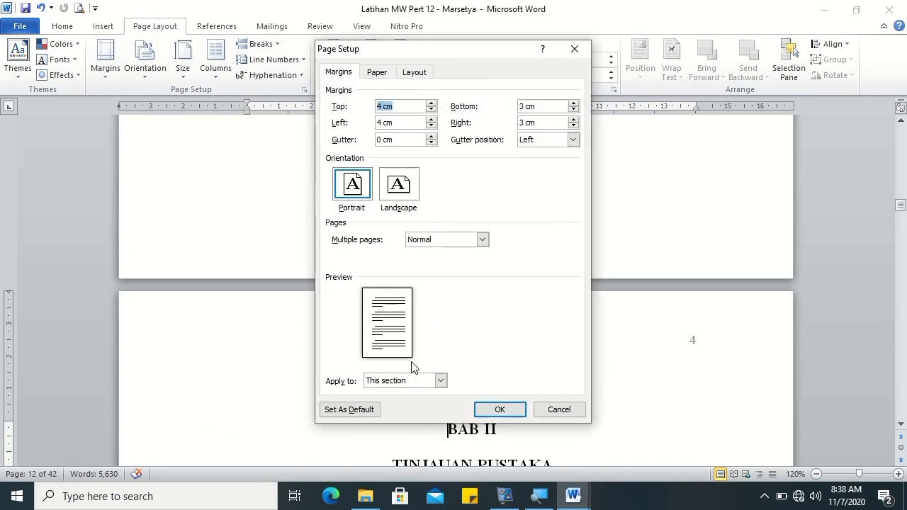
{"action": "left_click", "coordinate": [402, 381]}
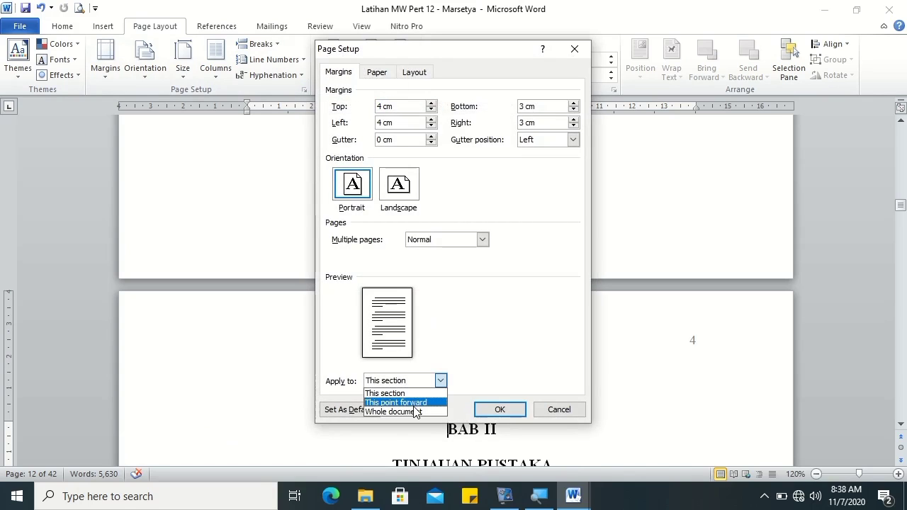
{"action": "left_click", "coordinate": [415, 403]}
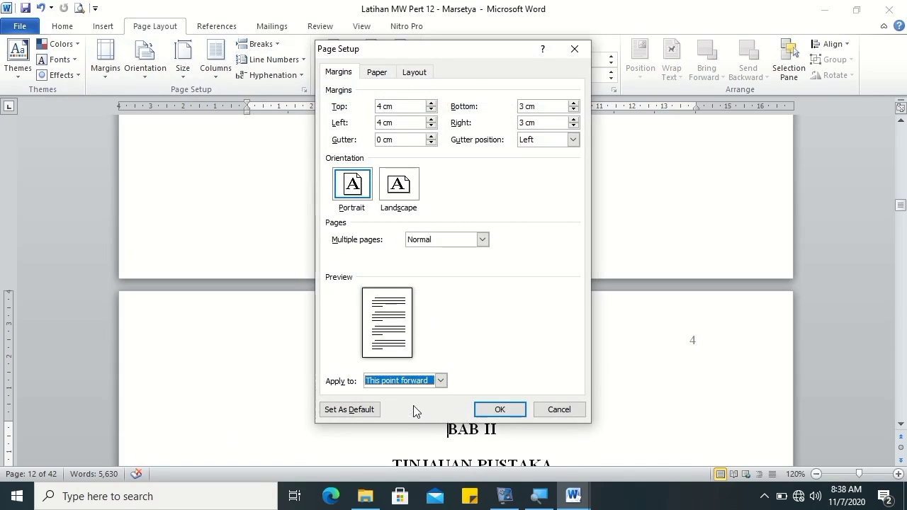
{"action": "left_click", "coordinate": [499, 411]}
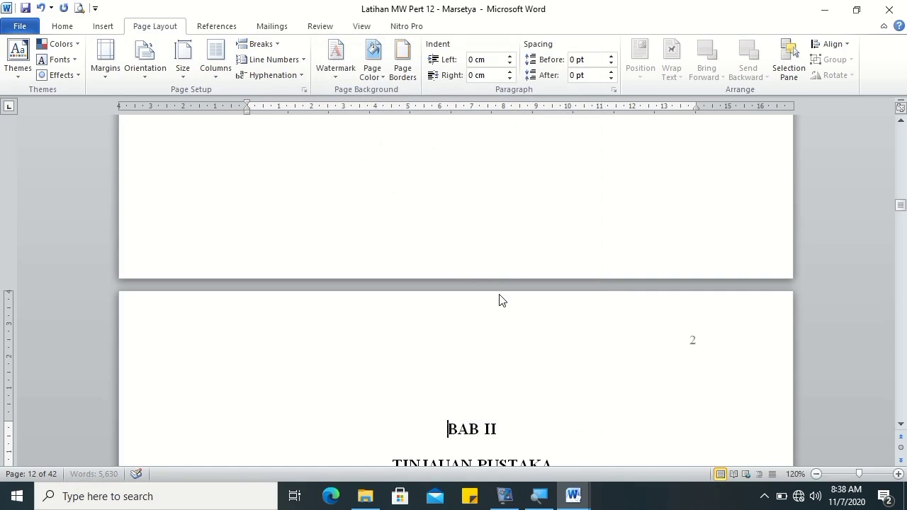
Step: Unlink the BAB II header from the previous section and remove its page number
{"action": "left_click_drag", "start_coordinate": [902, 206], "coordinate": [903, 207]}
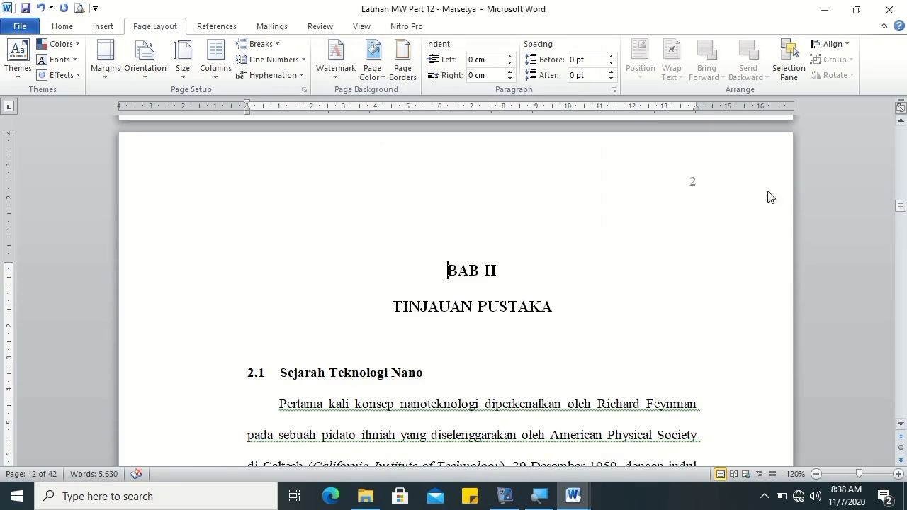
{"action": "double_click", "coordinate": [694, 181]}
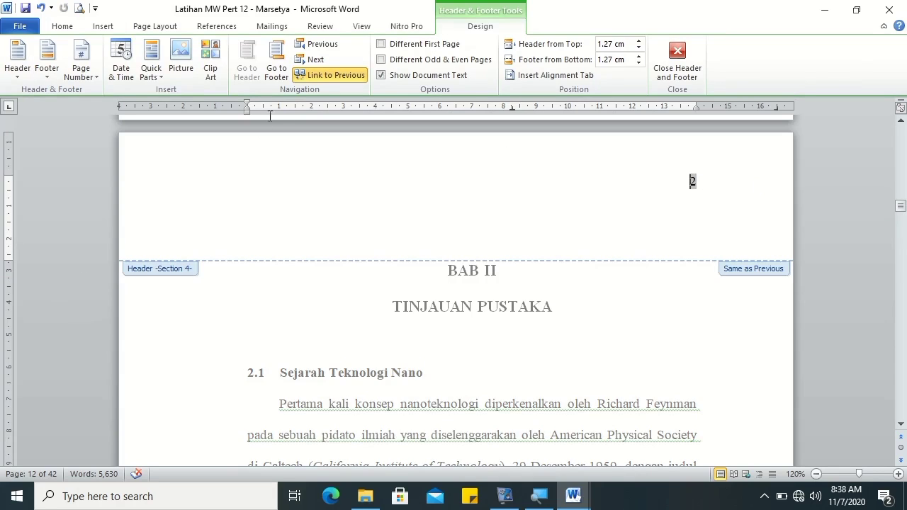
{"action": "left_click", "coordinate": [328, 76]}
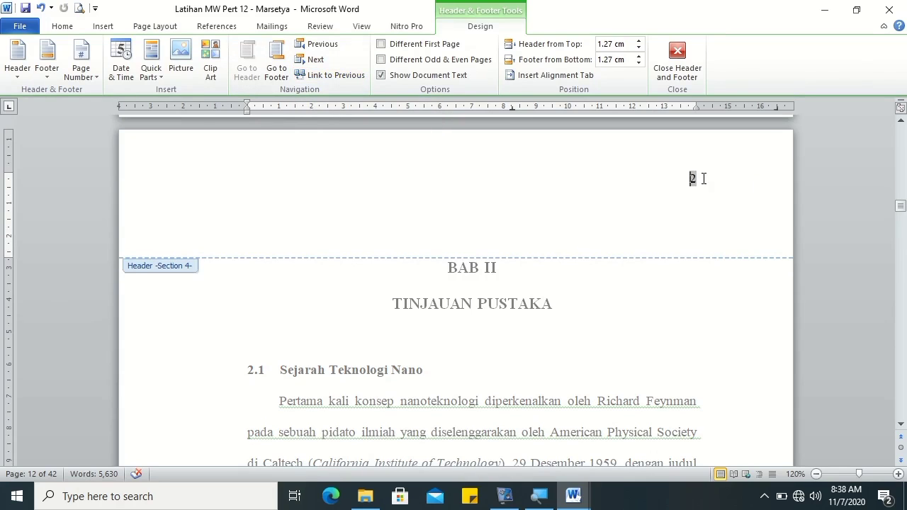
{"action": "left_click", "coordinate": [80, 68]}
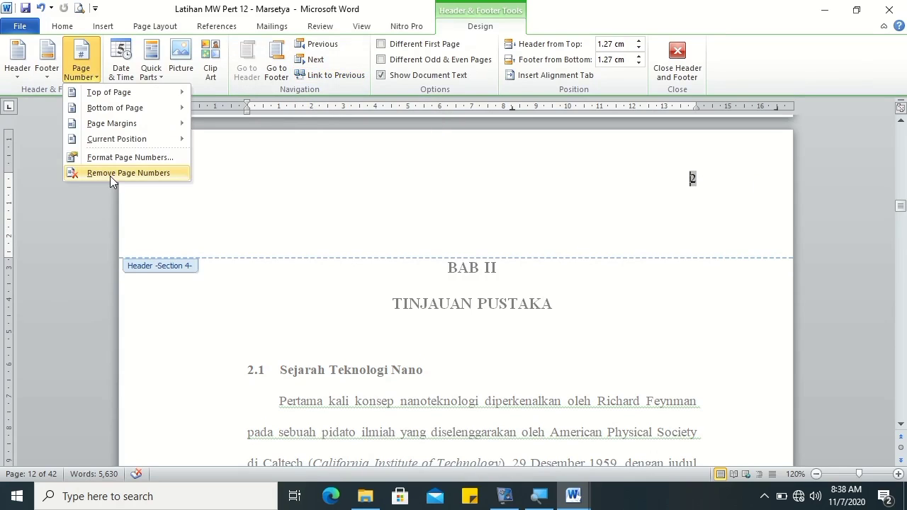
{"action": "left_click", "coordinate": [110, 173]}
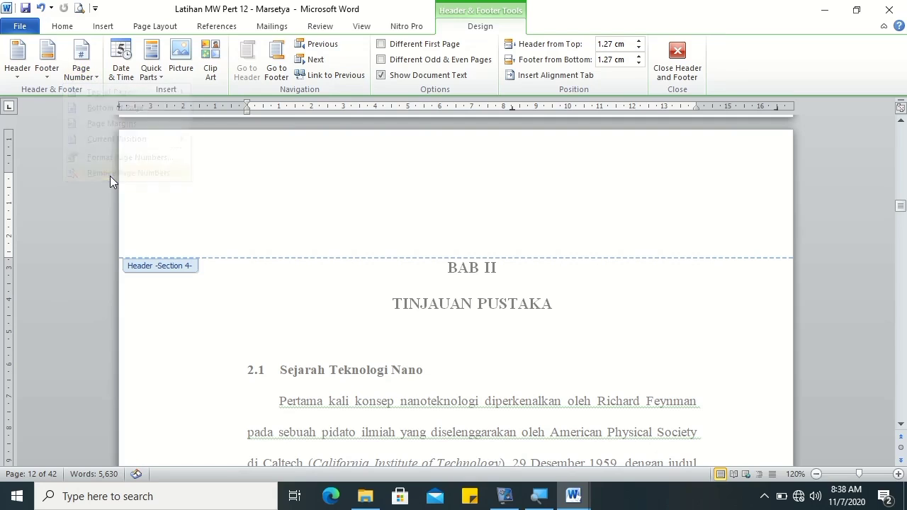
Step: Unlink the BAB II footer from the previous section's footer
{"action": "left_click", "coordinate": [277, 75]}
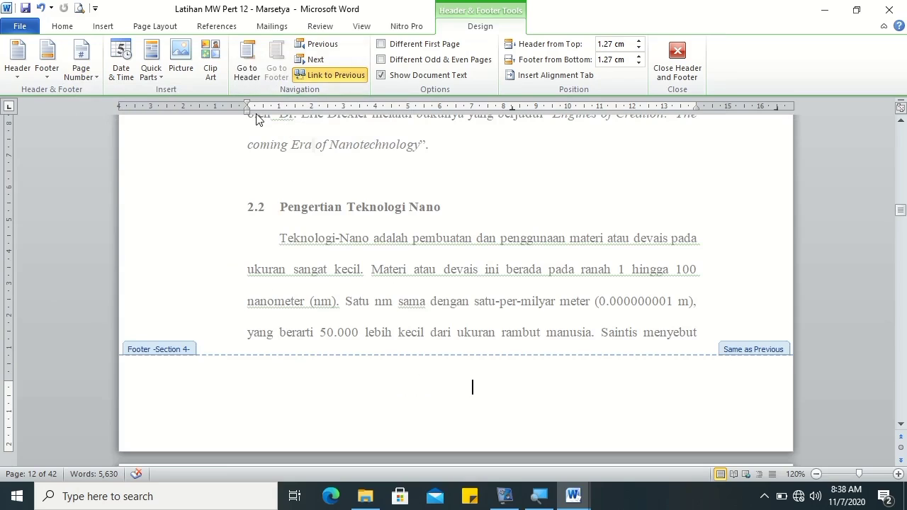
{"action": "left_click", "coordinate": [318, 74]}
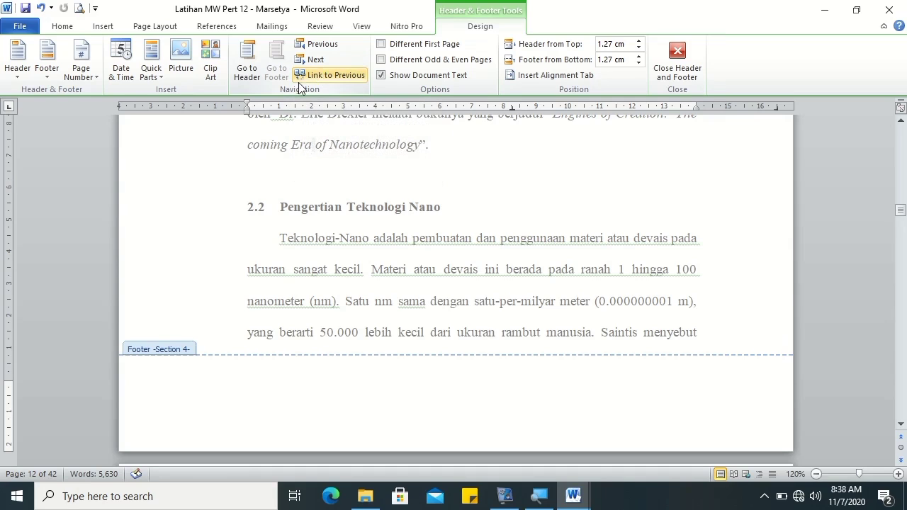
{"action": "left_click", "coordinate": [80, 78]}
{"action": "mouse_move", "coordinate": [99, 112]}
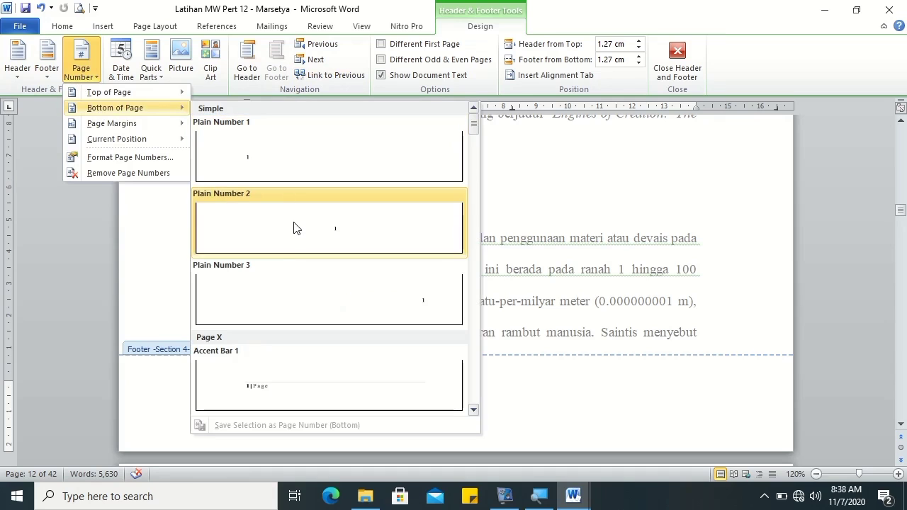
Step: Add a centred Plain Number 2 footer page number starting at 4, then close the footer
{"action": "left_click", "coordinate": [296, 227]}
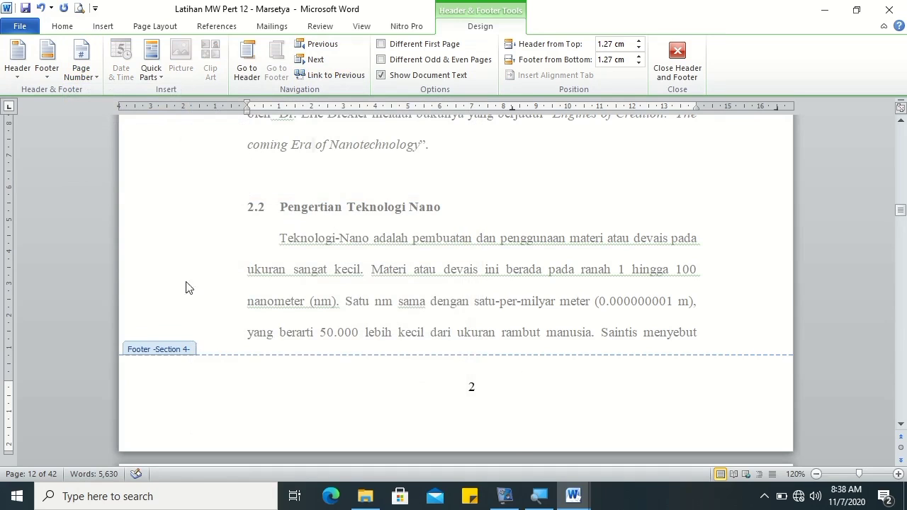
{"action": "left_click", "coordinate": [84, 83]}
{"action": "left_click", "coordinate": [103, 156]}
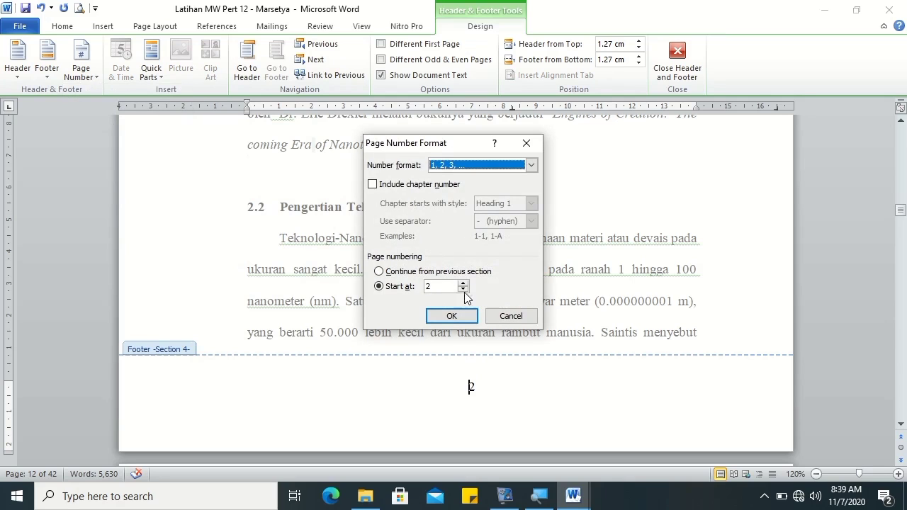
{"action": "left_click", "coordinate": [464, 283]}
{"action": "left_click", "coordinate": [464, 283]}
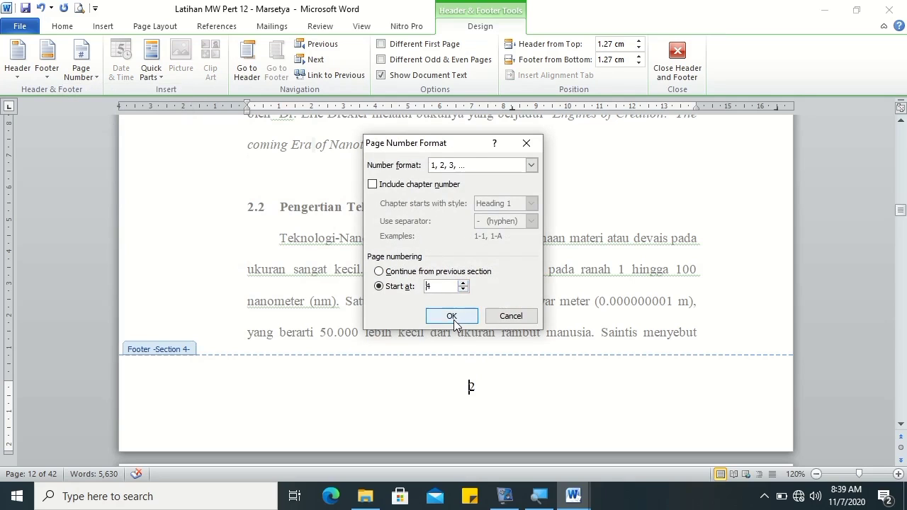
{"action": "left_click", "coordinate": [454, 320]}
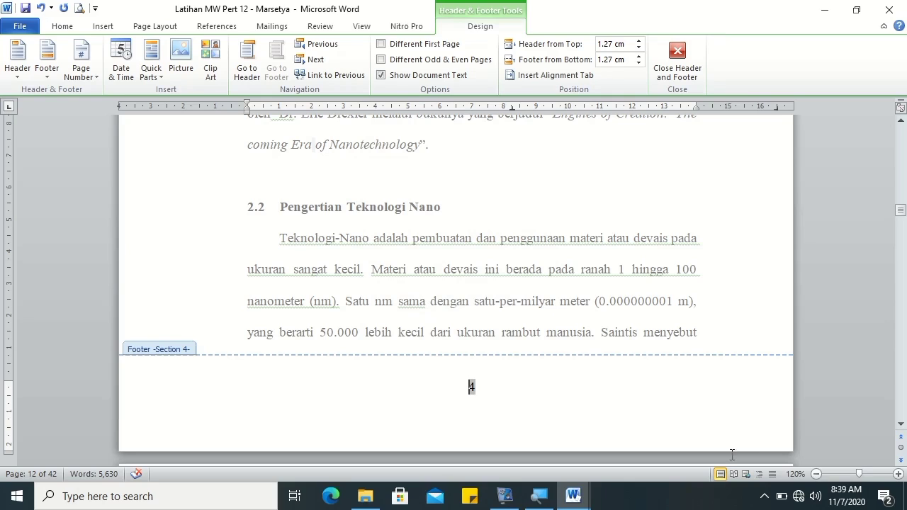
{"action": "left_click", "coordinate": [677, 60]}
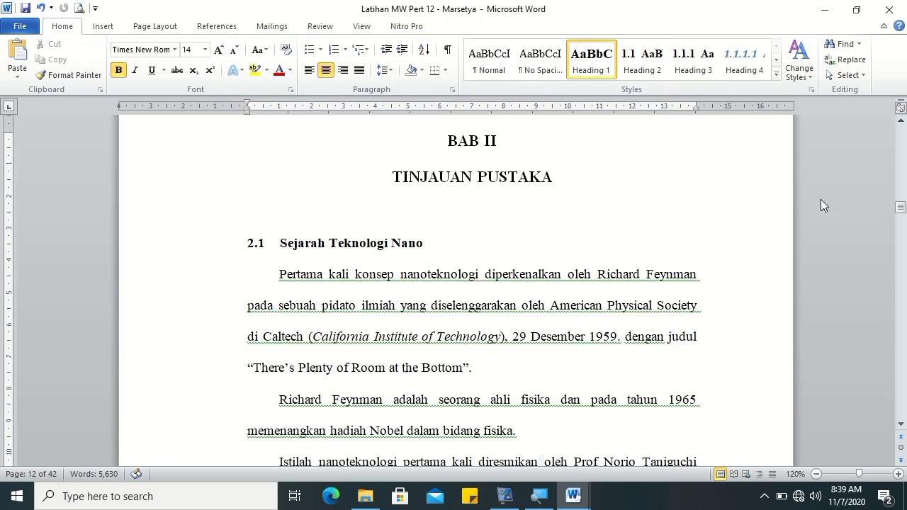
Step: Scroll past BAB II's opening page and place the cursor in page 13's text
{"action": "left_click", "coordinate": [901, 425]}
{"action": "left_click_drag", "start_coordinate": [901, 425], "coordinate": [902, 429]}
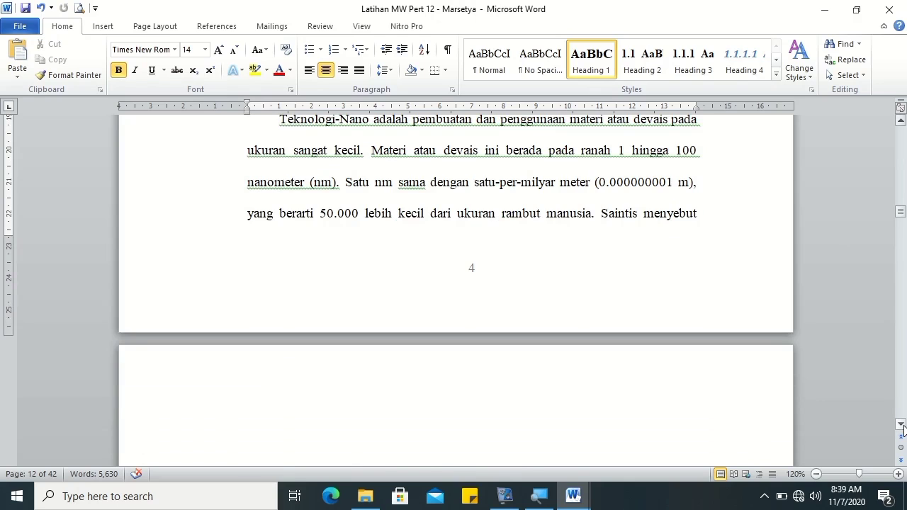
{"action": "left_click_drag", "start_coordinate": [903, 429], "coordinate": [903, 429]}
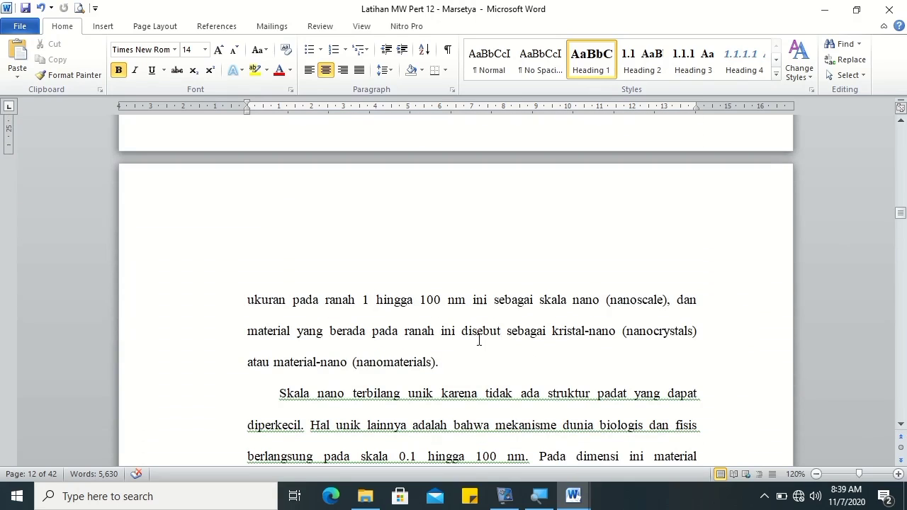
{"action": "left_click", "coordinate": [247, 303]}
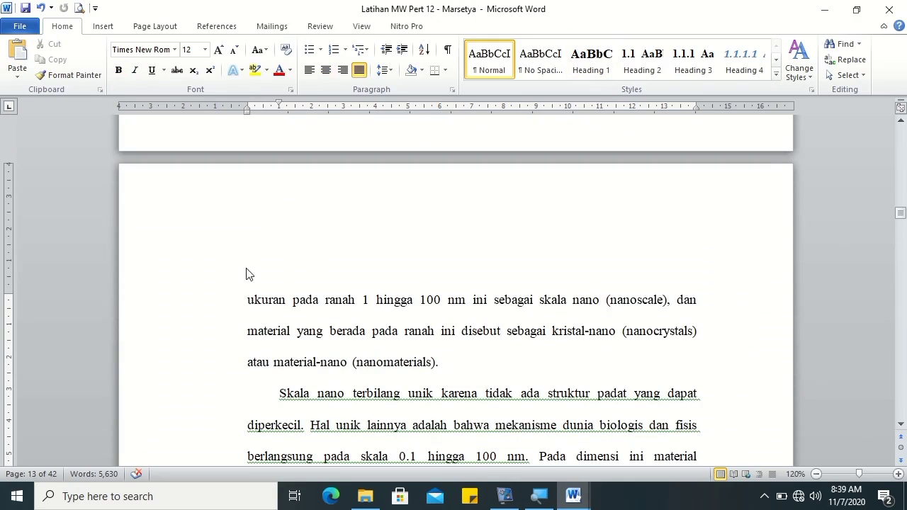
{"action": "left_click", "coordinate": [138, 28]}
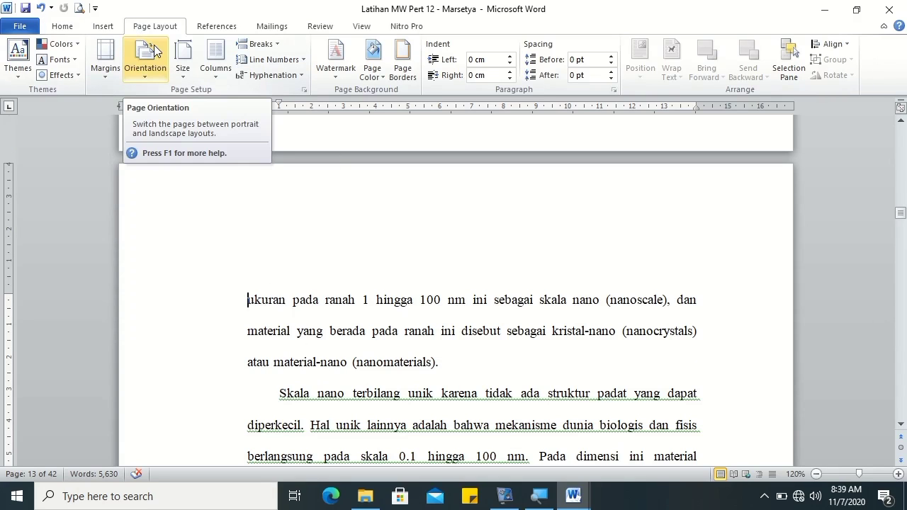
Step: Apply the 4 cm/3 cm margins from this point forward and remove the paragraph's first-line indent
{"action": "left_click", "coordinate": [304, 90]}
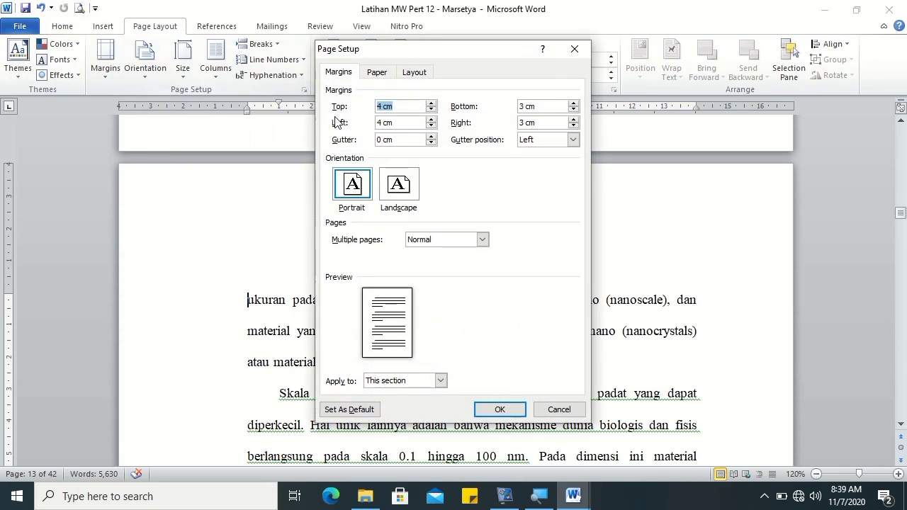
{"action": "left_click", "coordinate": [436, 381]}
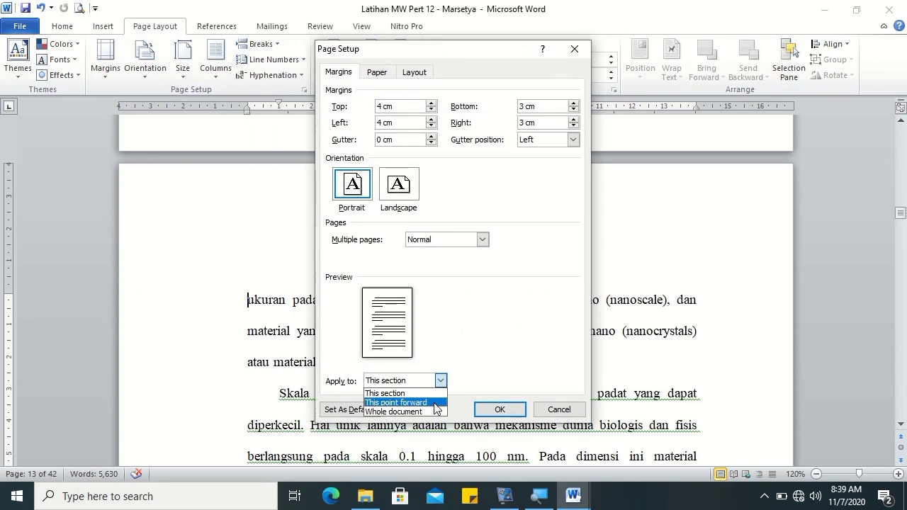
{"action": "left_click", "coordinate": [437, 402]}
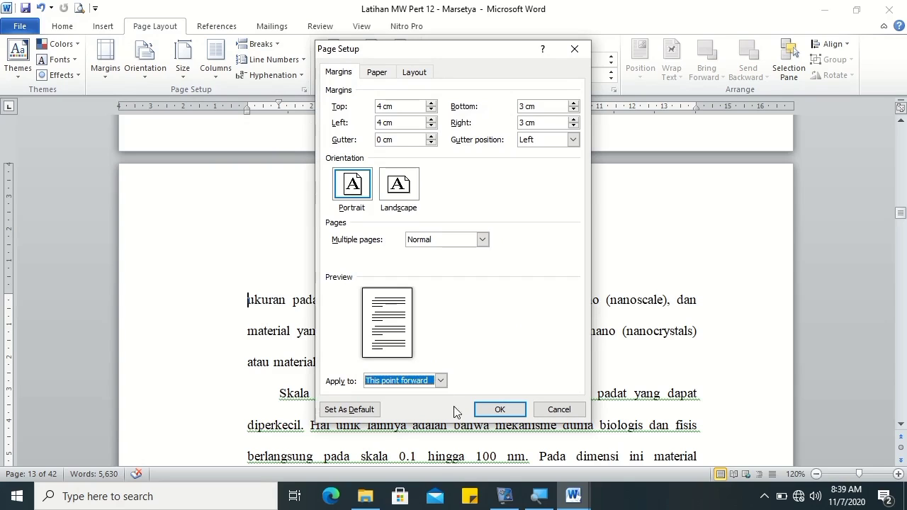
{"action": "left_click", "coordinate": [489, 413]}
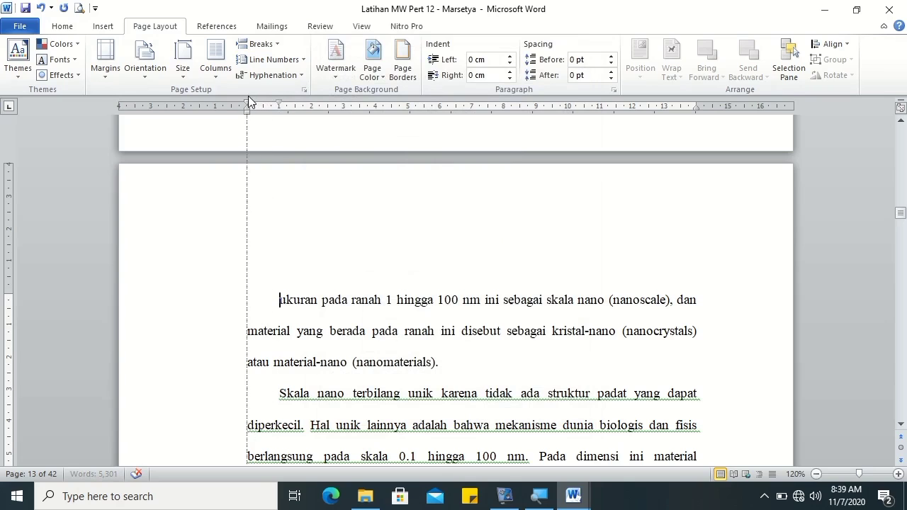
{"action": "left_click_drag", "start_coordinate": [248, 101], "coordinate": [248, 103]}
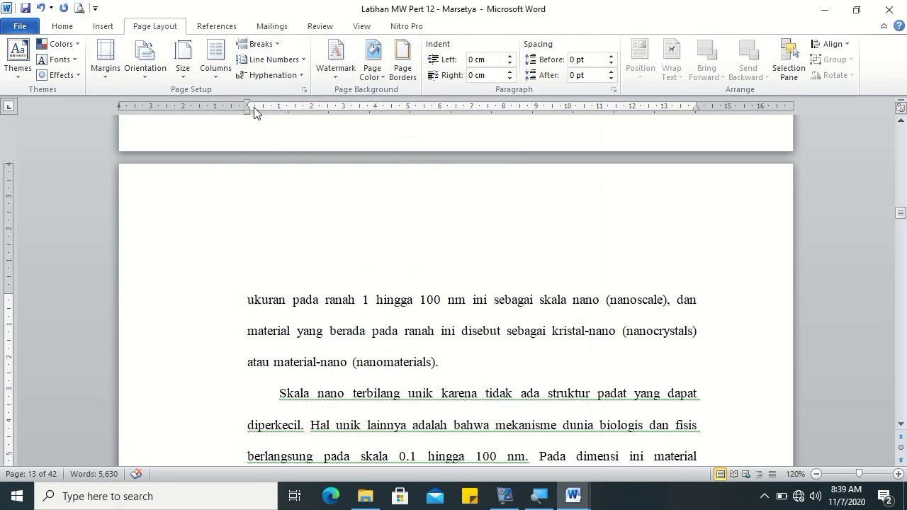
Step: Unlink section 5's header and insert a top-right Plain Number 3 page number
{"action": "double_click", "coordinate": [407, 223]}
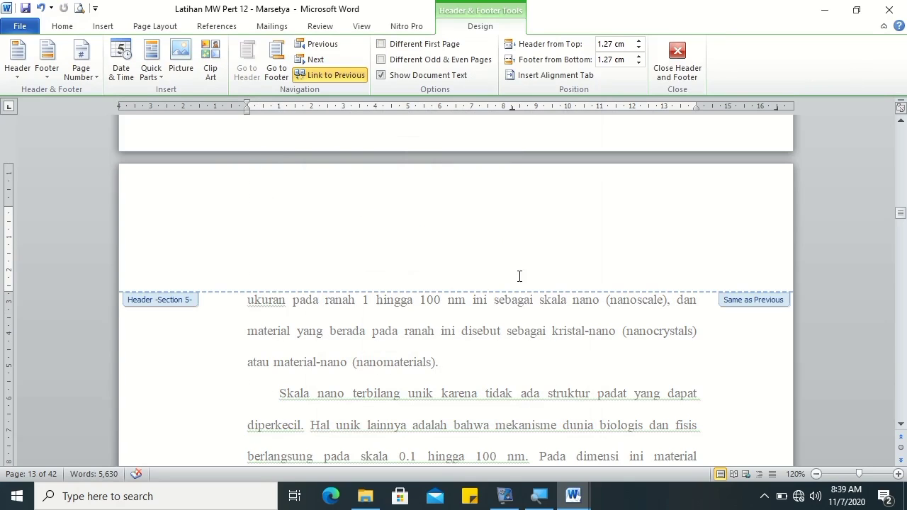
{"action": "left_click", "coordinate": [900, 121]}
{"action": "left_click", "coordinate": [901, 121]}
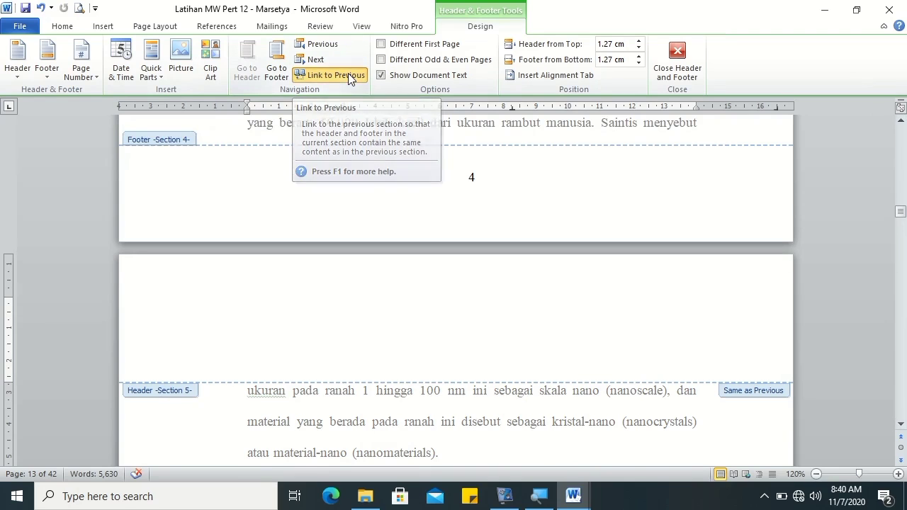
{"action": "left_click", "coordinate": [348, 75]}
{"action": "left_click", "coordinate": [78, 71]}
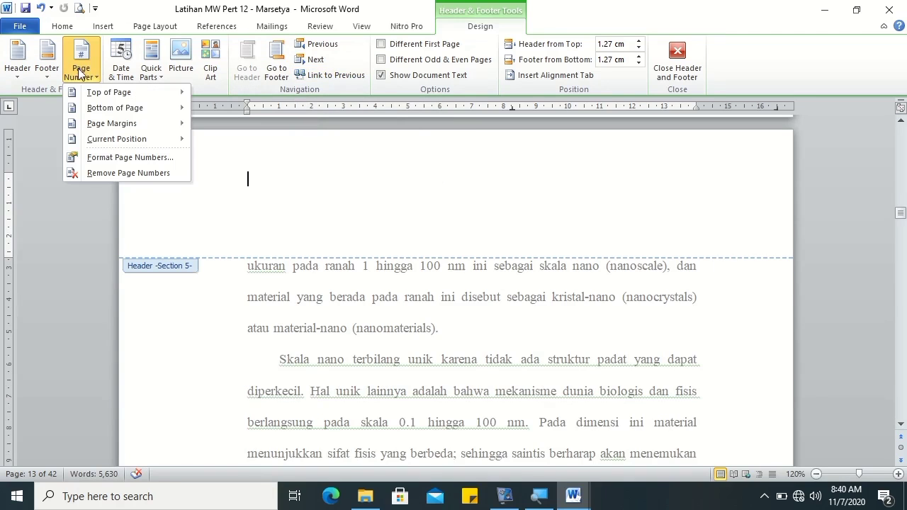
{"action": "mouse_move", "coordinate": [114, 110]}
{"action": "mouse_move", "coordinate": [142, 96]}
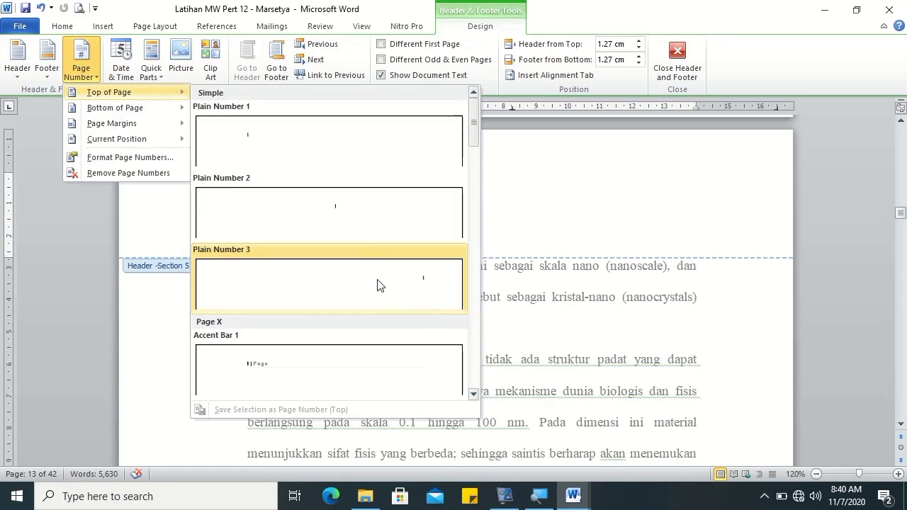
{"action": "left_click", "coordinate": [377, 285]}
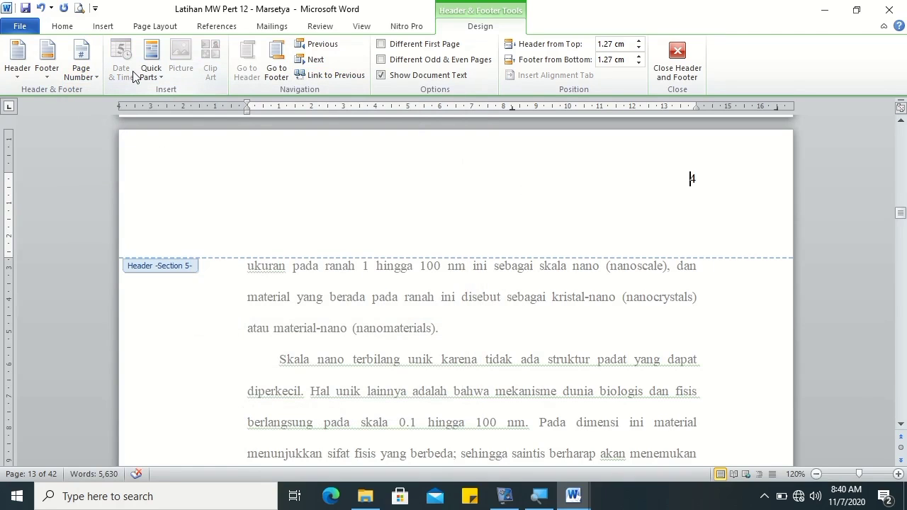
Step: Set section 5's page numbering to start at 5
{"action": "left_click", "coordinate": [81, 69]}
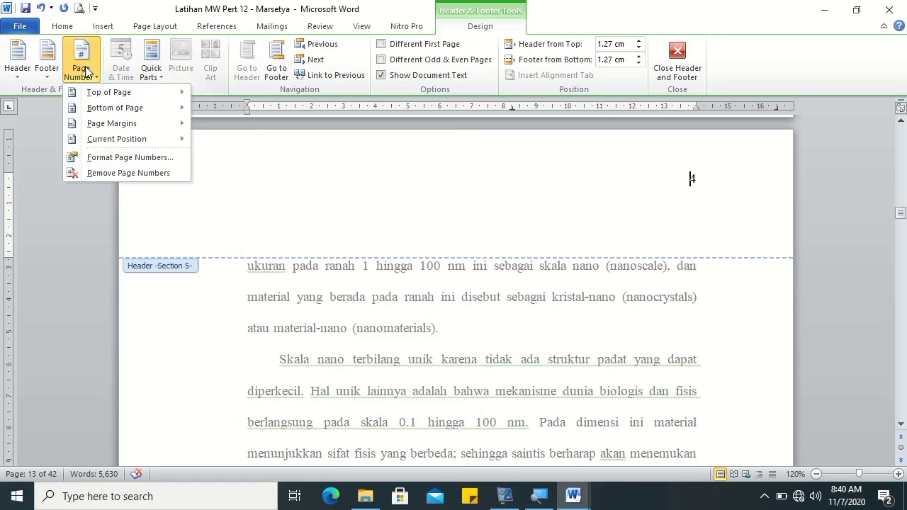
{"action": "left_click", "coordinate": [109, 157]}
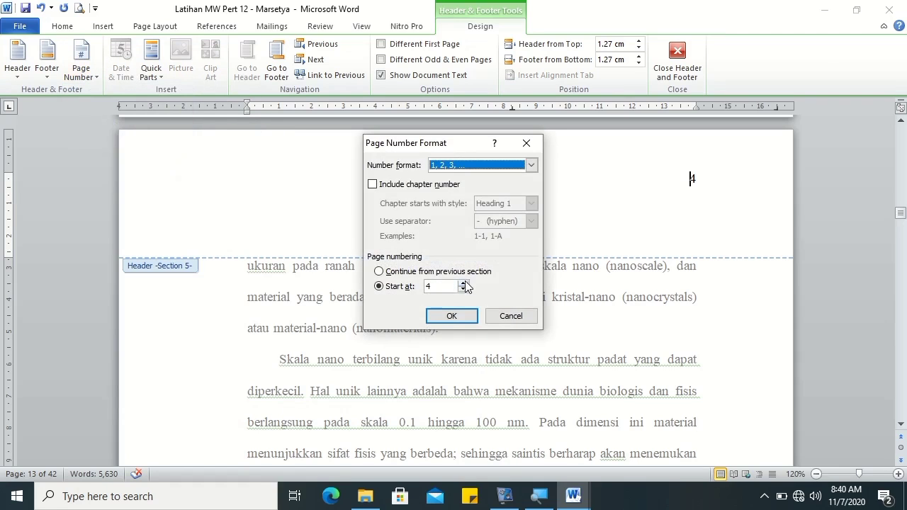
{"action": "left_click", "coordinate": [462, 282]}
{"action": "left_click", "coordinate": [451, 316]}
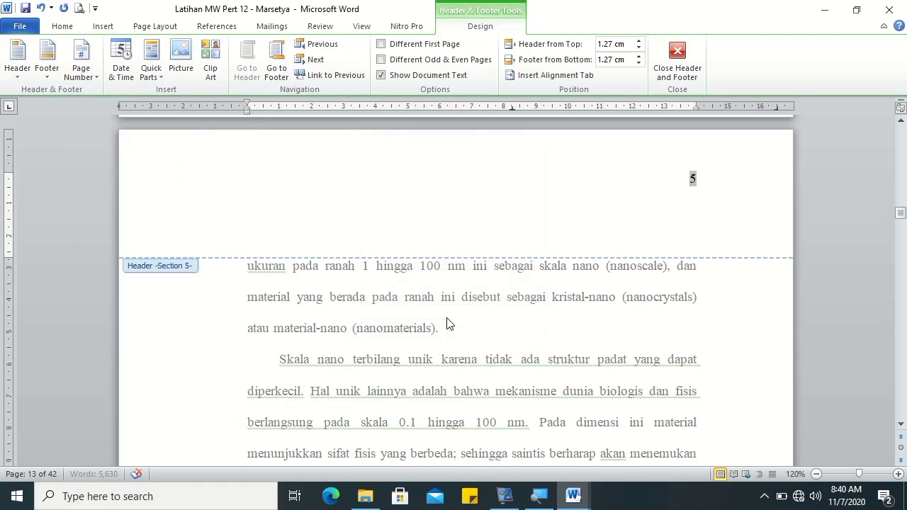
Step: Unlink section 5's footer from the previous section and remove its page number
{"action": "left_click", "coordinate": [276, 64]}
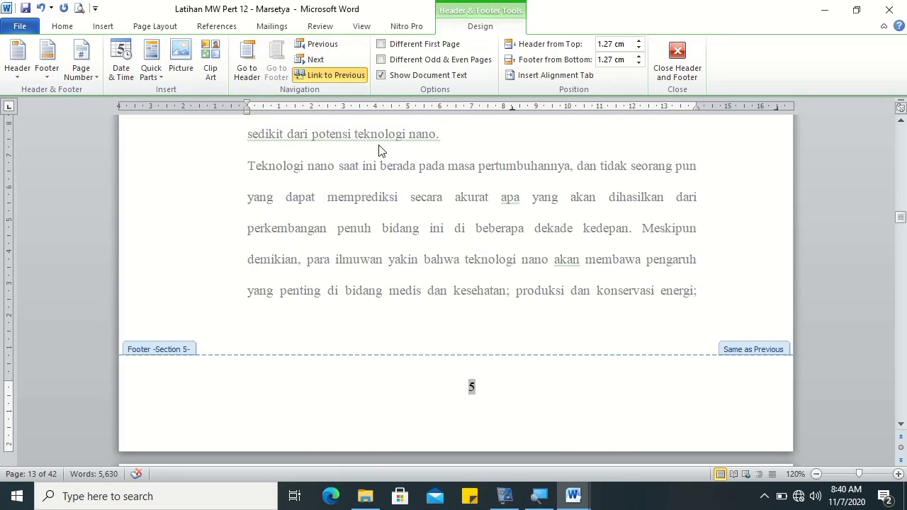
{"action": "left_click", "coordinate": [340, 77]}
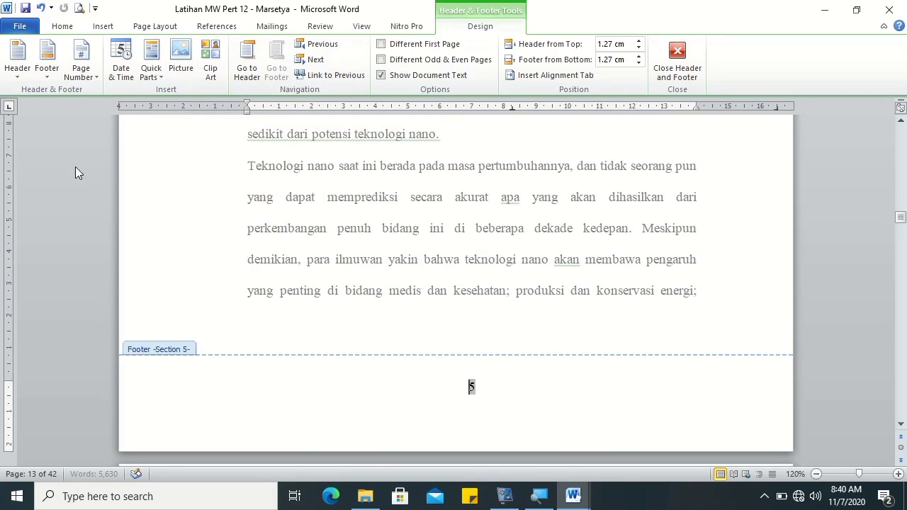
{"action": "left_click", "coordinate": [81, 71]}
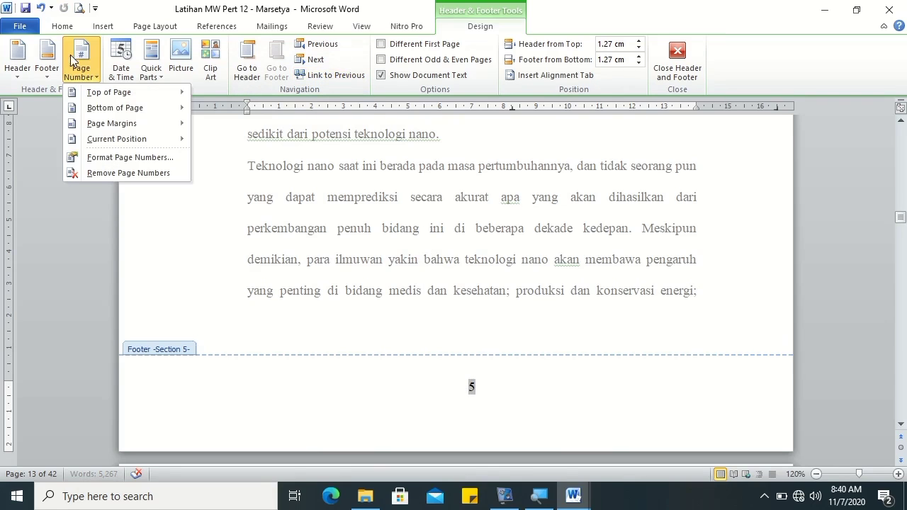
{"action": "left_click", "coordinate": [117, 175]}
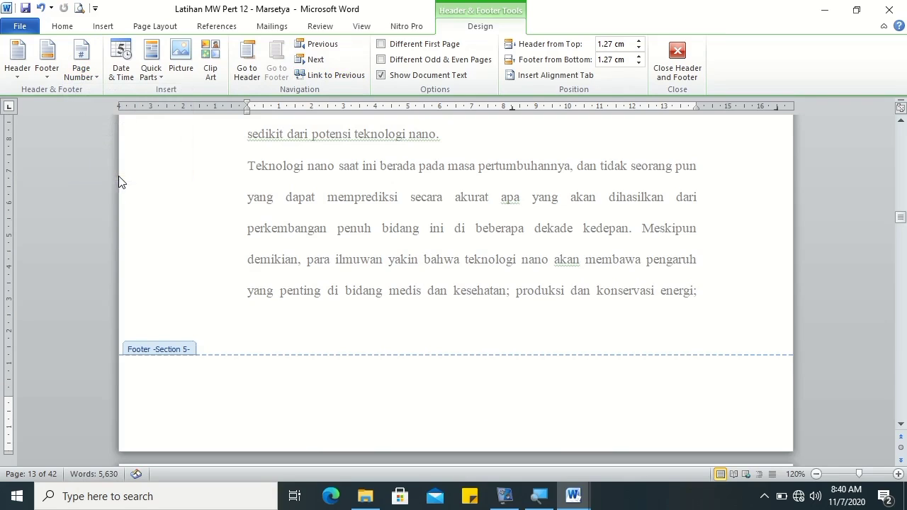
Step: Close header and footer editing and browse the document using the scrollbar and Go To box
{"action": "left_click", "coordinate": [678, 69]}
{"action": "left_click_drag", "start_coordinate": [903, 214], "coordinate": [903, 222]}
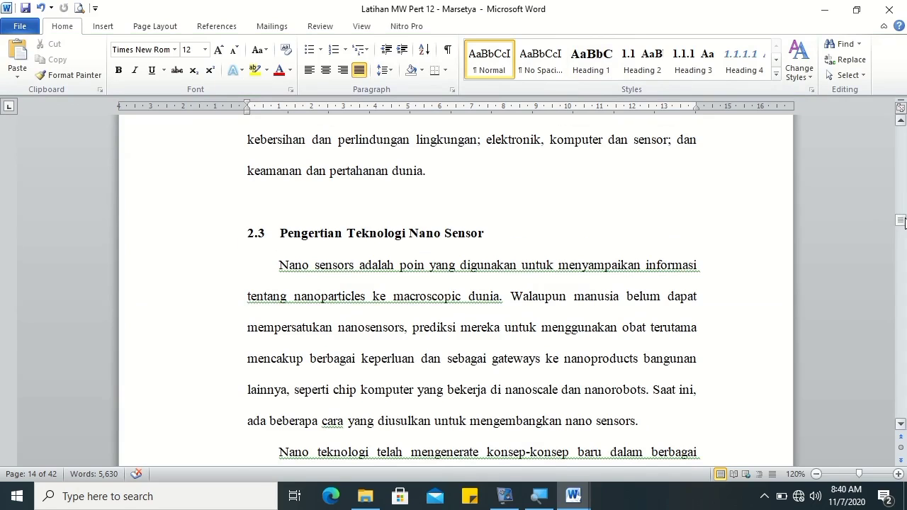
{"action": "key", "text": "ctrl+g"}
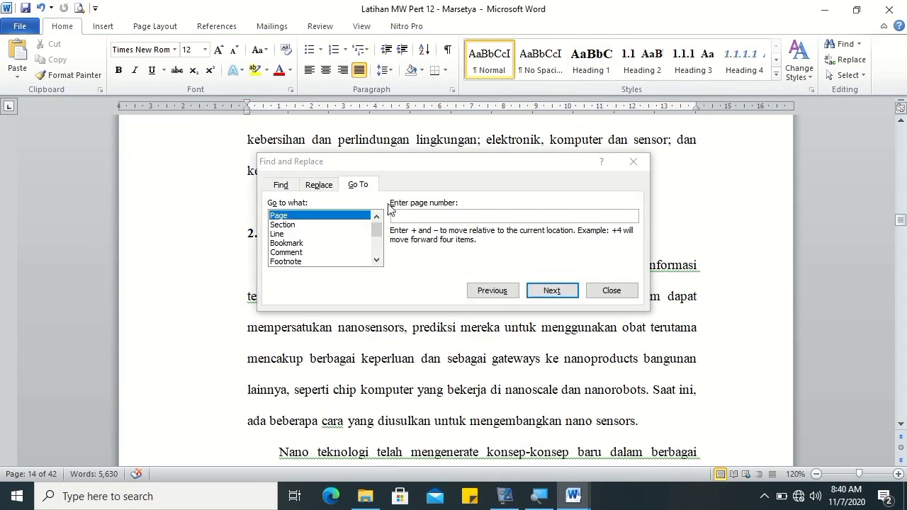
{"action": "left_click", "coordinate": [612, 291]}
{"action": "left_click_drag", "start_coordinate": [903, 221], "coordinate": [904, 257]}
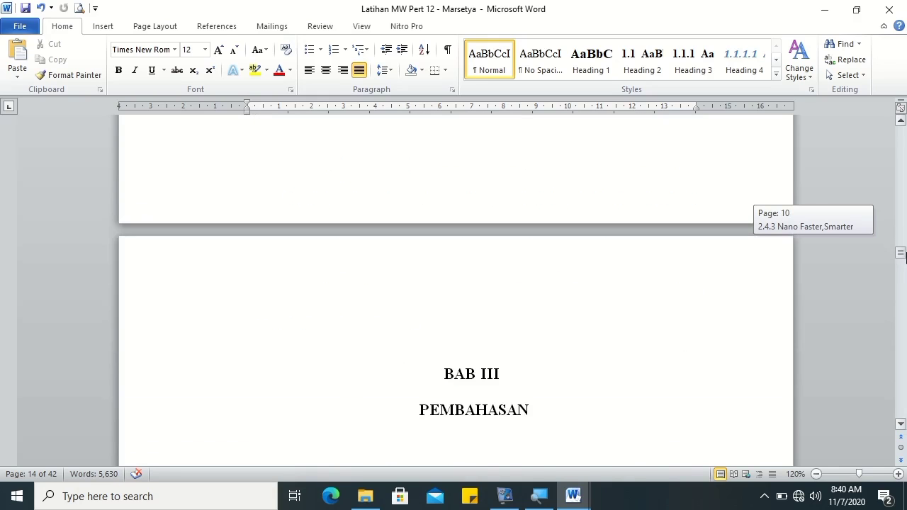
{"action": "mouse_move", "coordinate": [904, 257]}
{"action": "left_mouse_down"}
{"action": "mouse_move", "coordinate": [898, 211]}
{"action": "mouse_move", "coordinate": [891, 217]}
{"action": "left_mouse_up"}
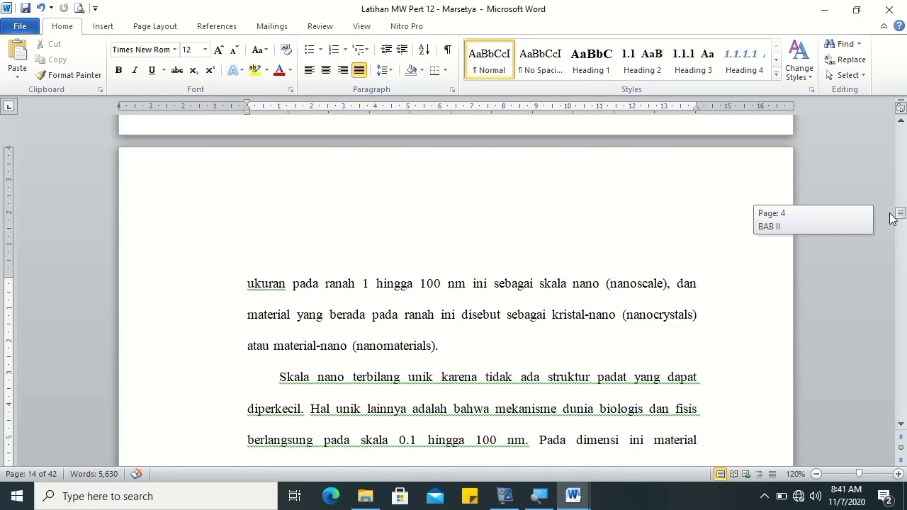
Step: Put a top-right Plain Number 3 page number 5 in the 'ukuran pada ranah' page header
{"action": "double_click", "coordinate": [591, 209]}
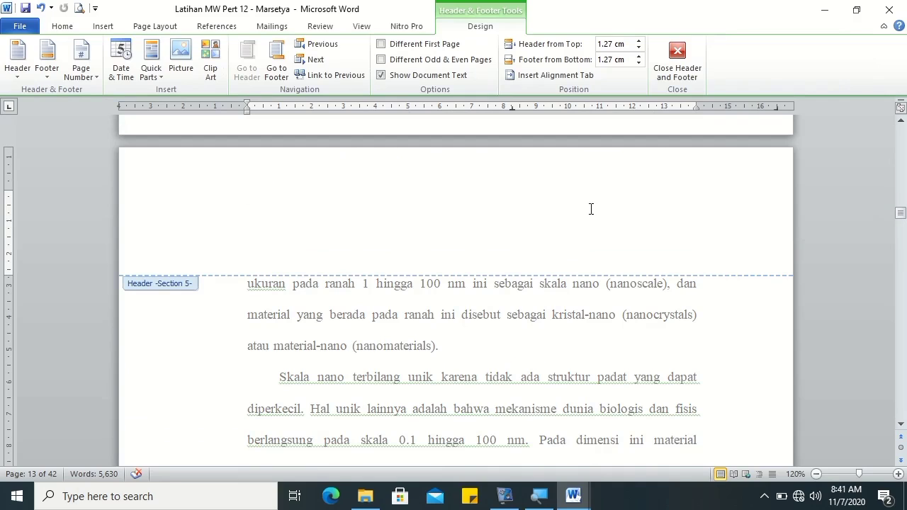
{"action": "left_click", "coordinate": [81, 68]}
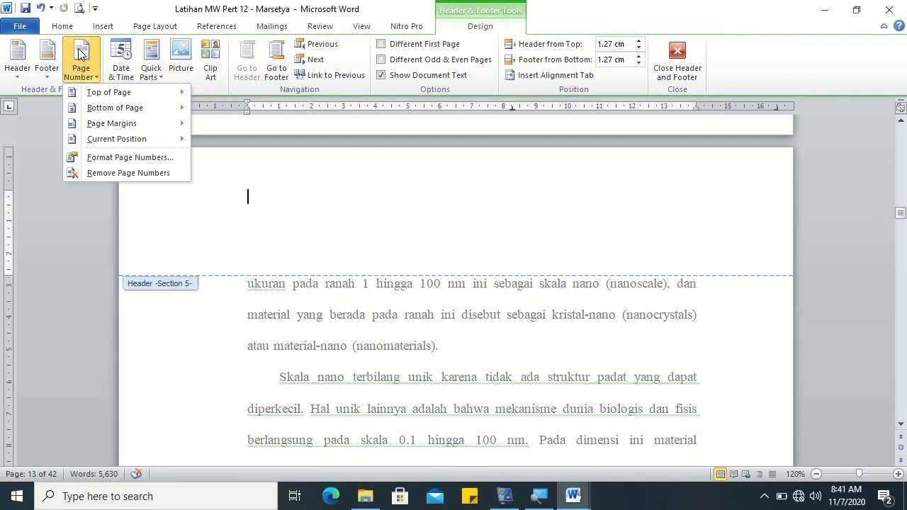
{"action": "mouse_move", "coordinate": [124, 93]}
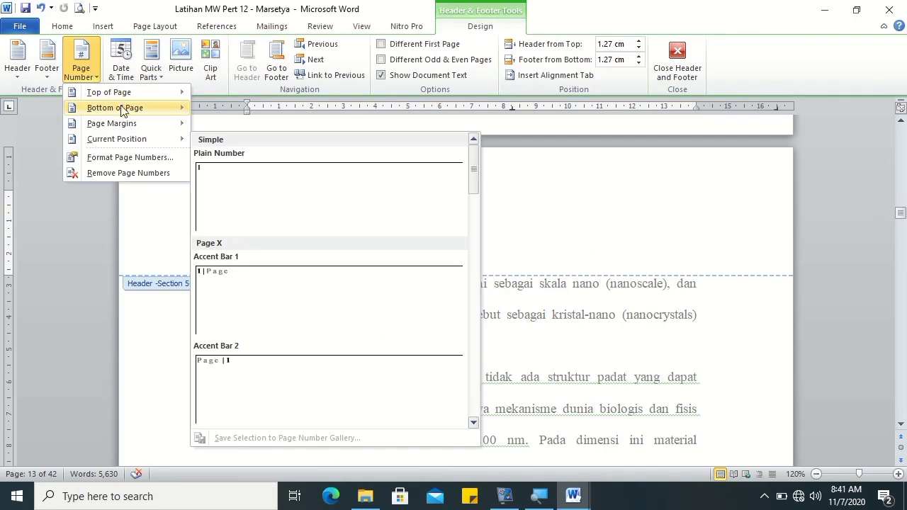
{"action": "left_click", "coordinate": [294, 290]}
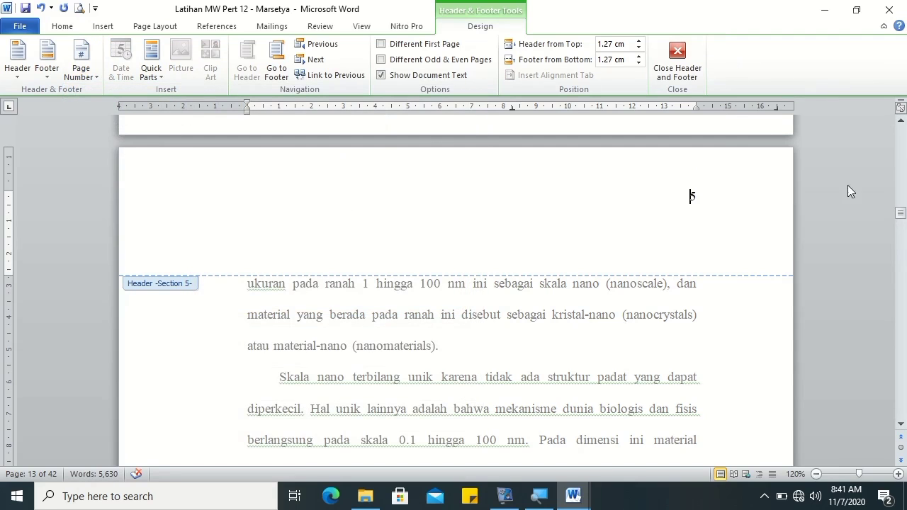
{"action": "left_click_drag", "start_coordinate": [902, 218], "coordinate": [901, 251]}
{"action": "left_click", "coordinate": [660, 51]}
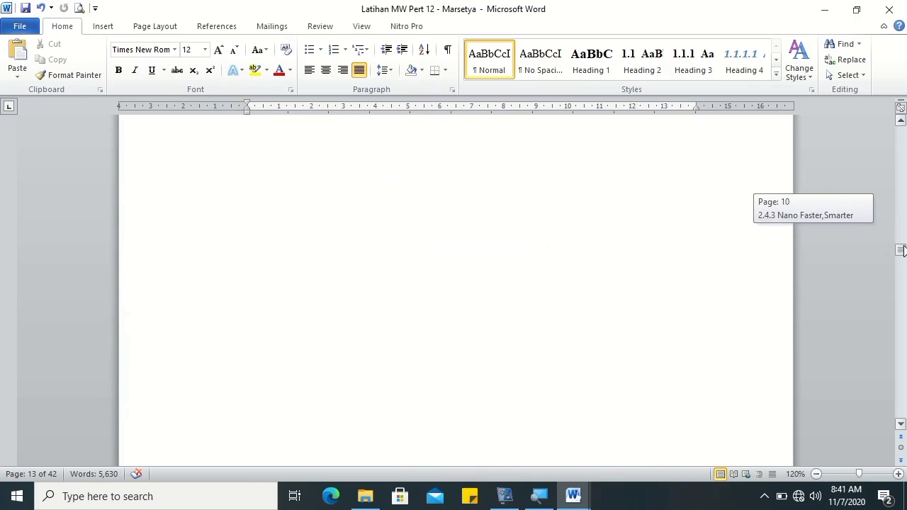
Step: Go to the BAB III chapter page and place the insertion point before its heading
{"action": "left_click", "coordinate": [408, 372]}
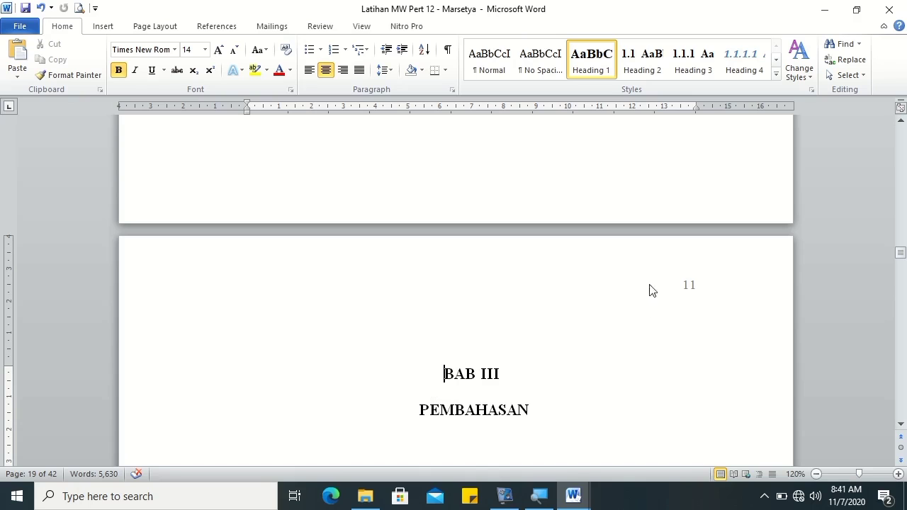
{"action": "left_click", "coordinate": [445, 373]}
{"action": "double_click", "coordinate": [297, 255]}
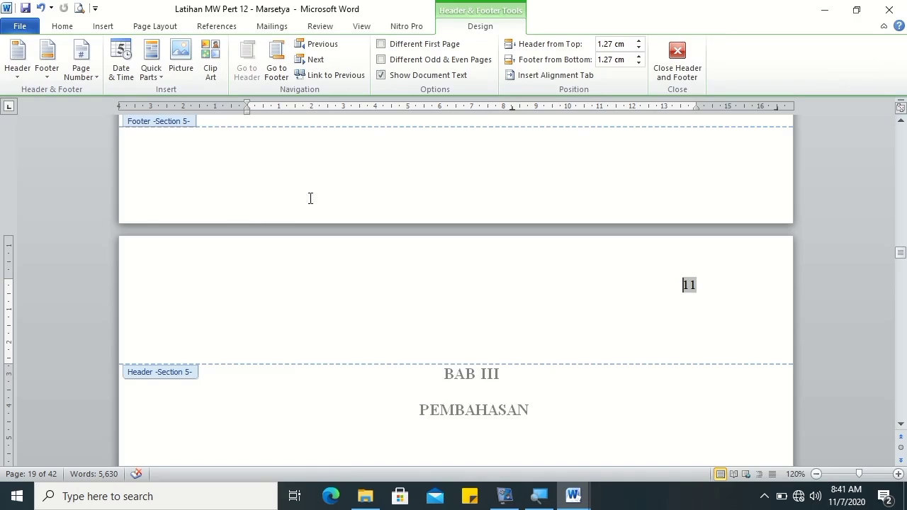
{"action": "left_click", "coordinate": [677, 61]}
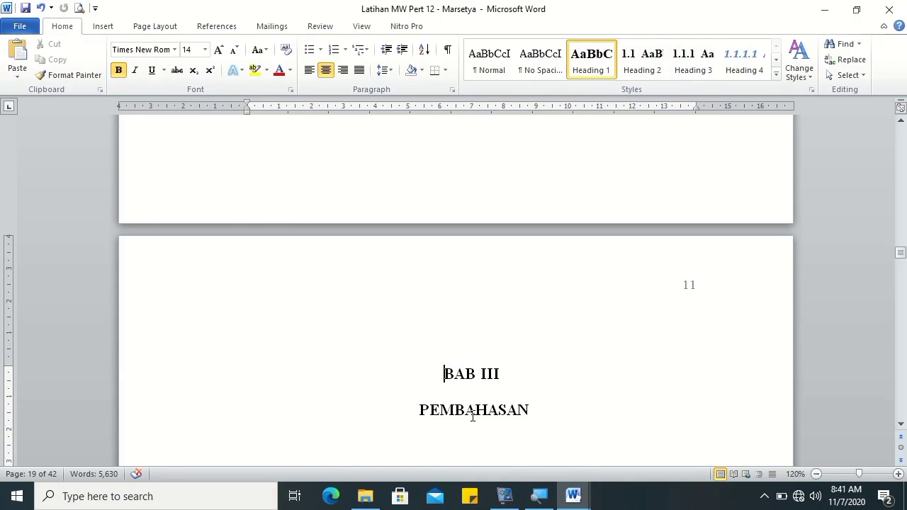
Step: Start a new section at BAB III with Page Setup applied from this point forward
{"action": "left_click", "coordinate": [155, 27]}
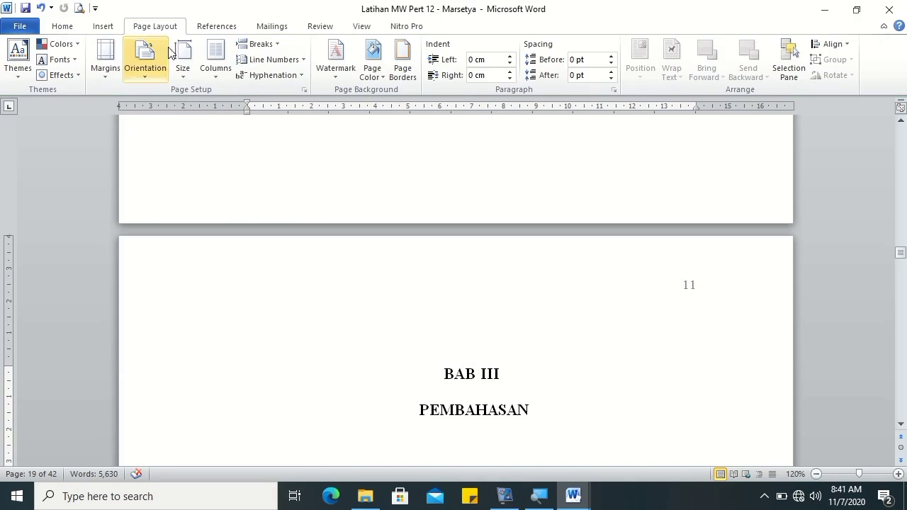
{"action": "left_click", "coordinate": [303, 90]}
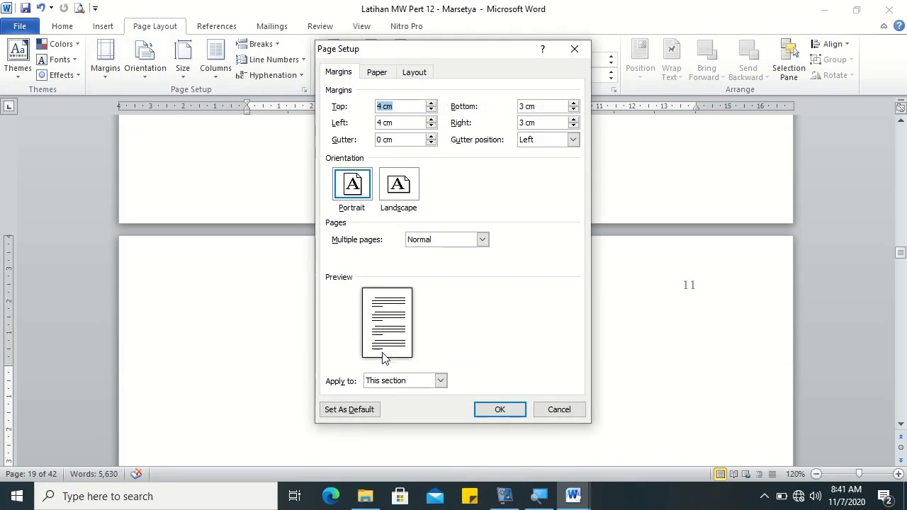
{"action": "left_click", "coordinate": [395, 383]}
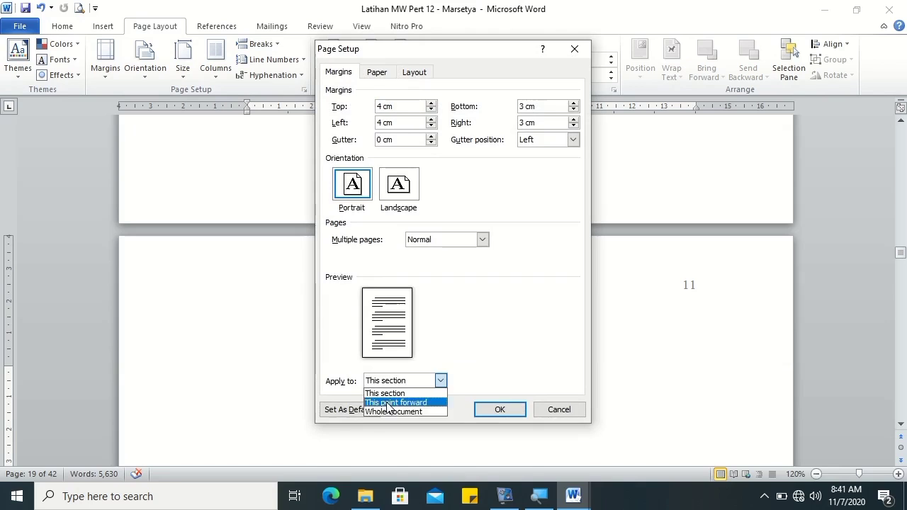
{"action": "left_click", "coordinate": [387, 402]}
{"action": "left_click", "coordinate": [497, 408]}
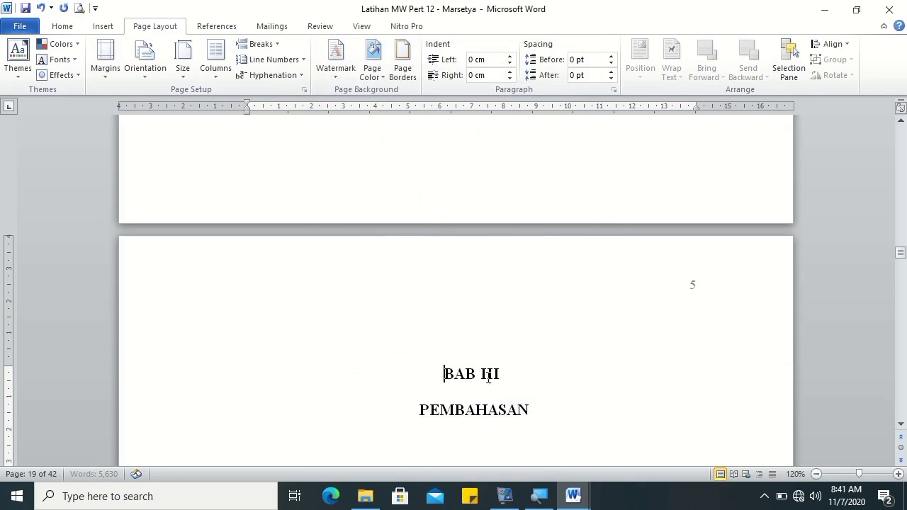
Step: Unlink the BAB III header from the previous section and remove its page number
{"action": "double_click", "coordinate": [463, 314]}
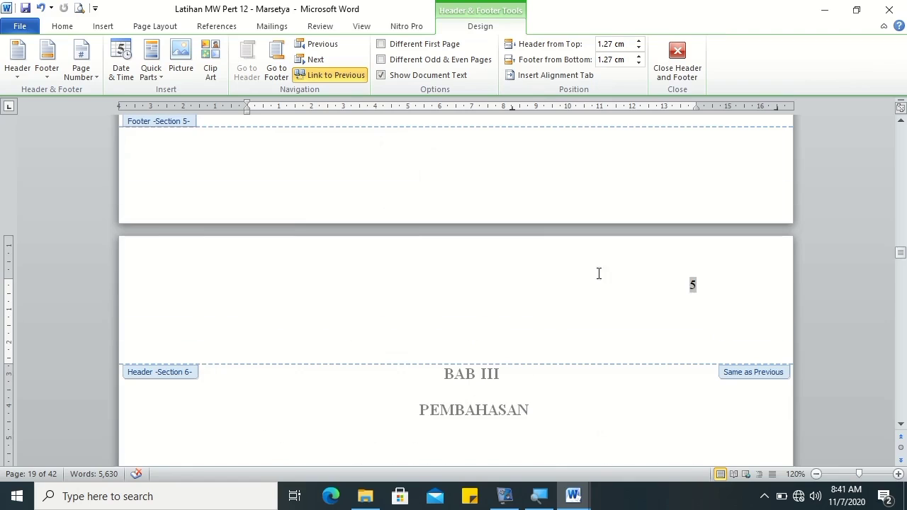
{"action": "scroll", "coordinate": [616, 283], "scroll_direction": "up", "scroll_amount": 1}
{"action": "left_click", "coordinate": [703, 327]}
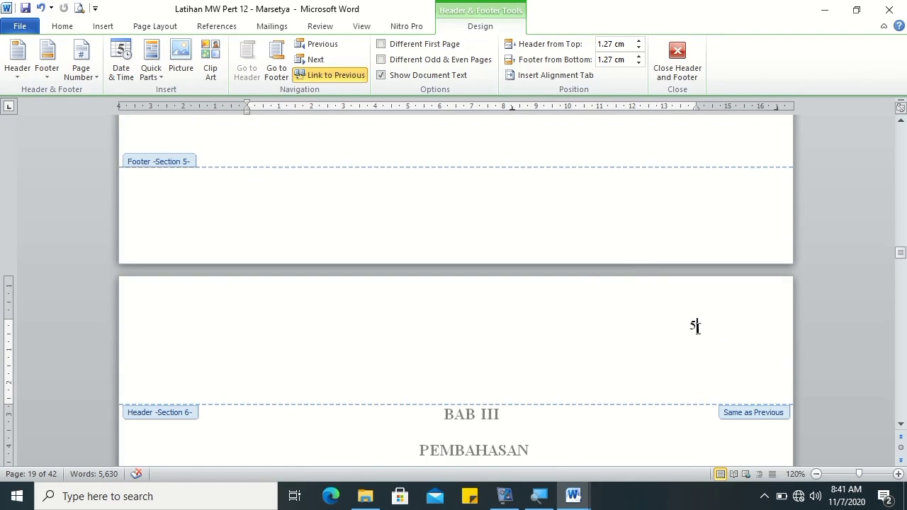
{"action": "left_click", "coordinate": [328, 76]}
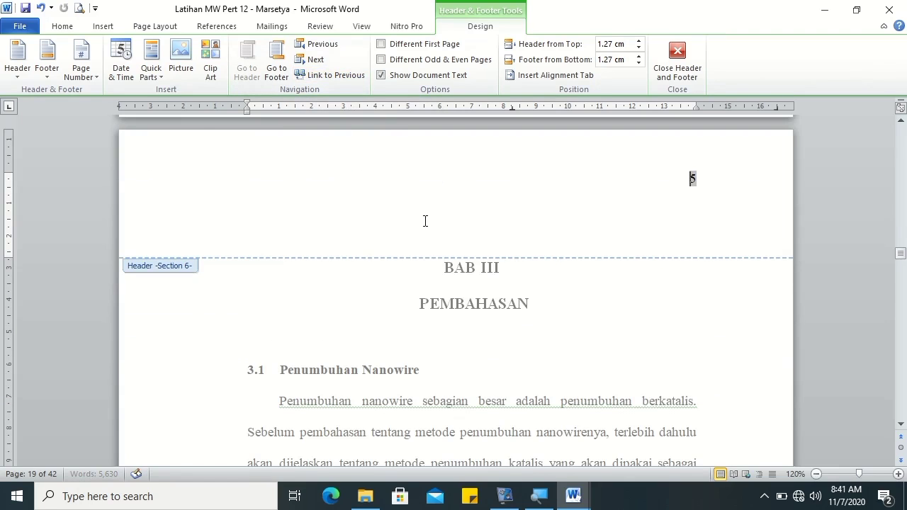
{"action": "left_click", "coordinate": [96, 67]}
{"action": "mouse_move", "coordinate": [124, 123]}
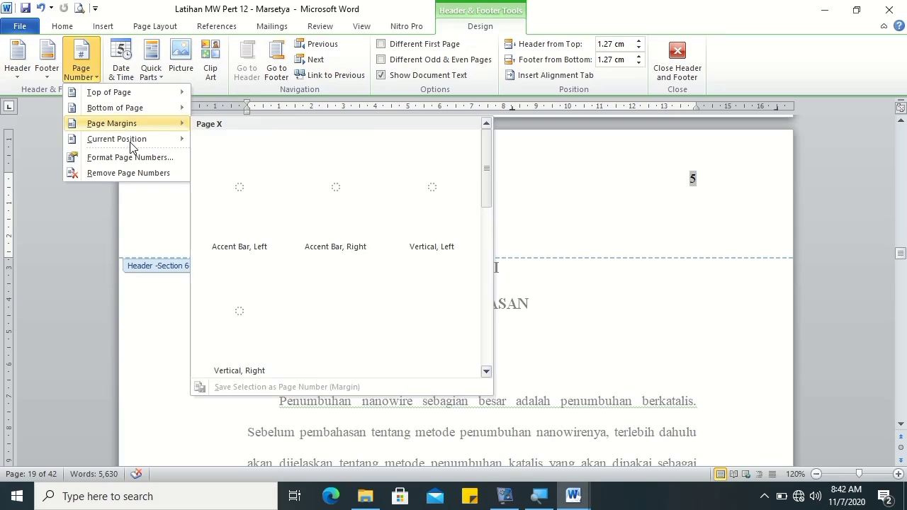
{"action": "left_click", "coordinate": [165, 177]}
Step: Unlink the BAB III section's footer from the previous section
{"action": "left_click_drag", "start_coordinate": [902, 261], "coordinate": [902, 244]}
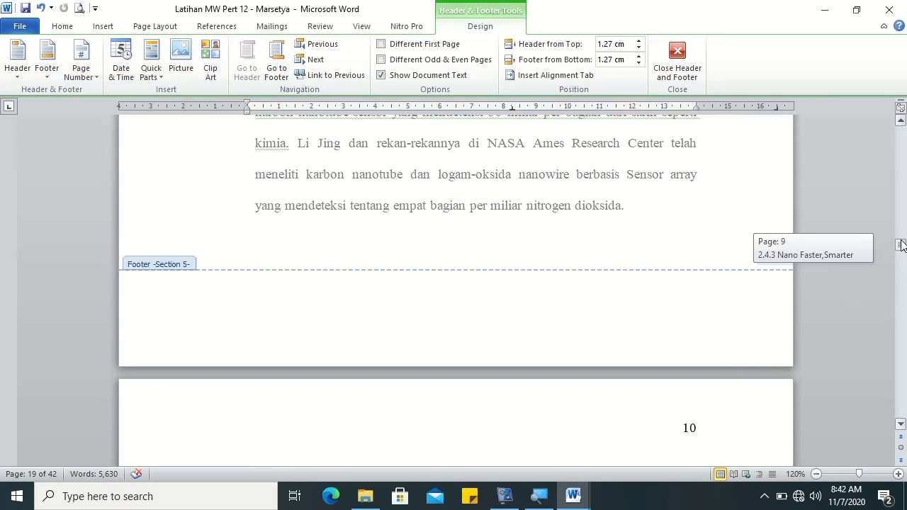
{"action": "left_click_drag", "start_coordinate": [901, 245], "coordinate": [902, 260]}
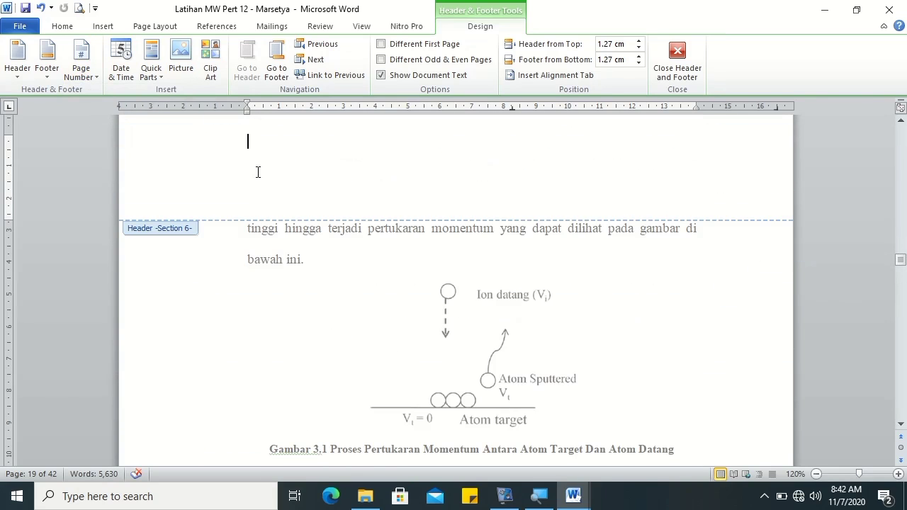
{"action": "left_click_drag", "start_coordinate": [902, 259], "coordinate": [903, 255]}
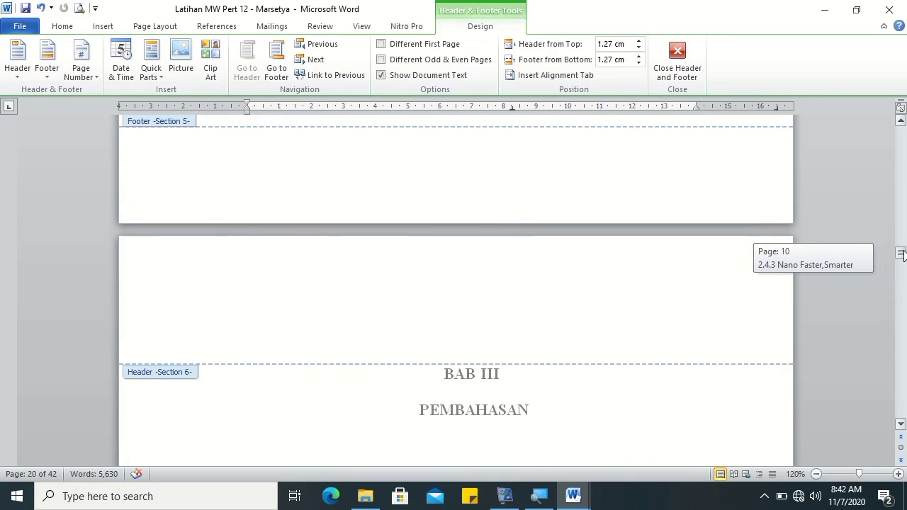
{"action": "left_click", "coordinate": [408, 289]}
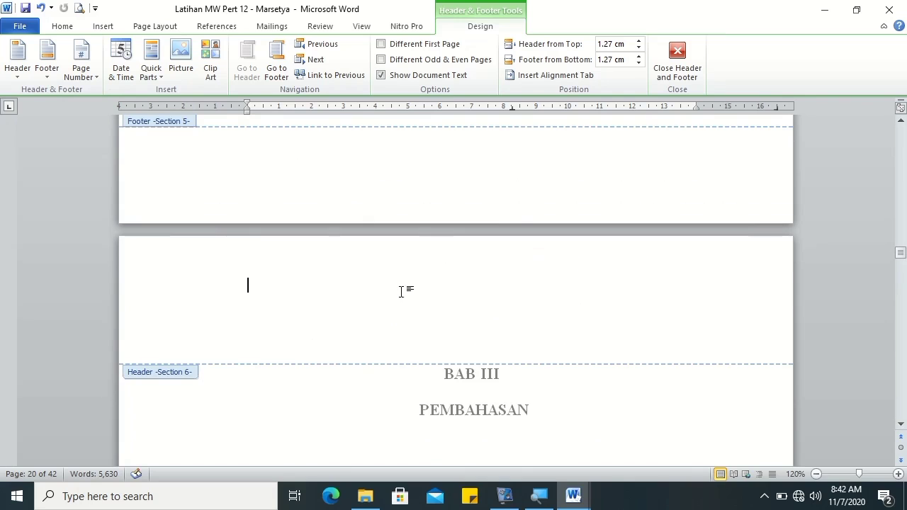
{"action": "left_click", "coordinate": [272, 68]}
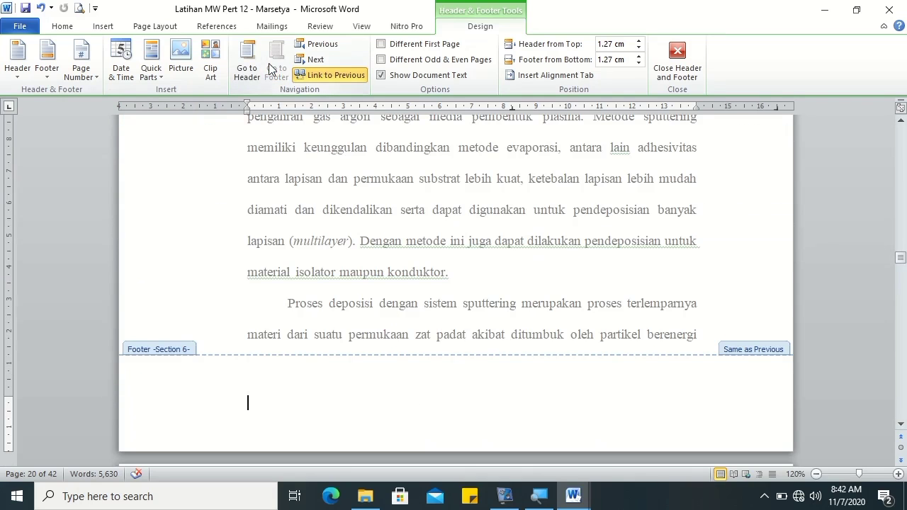
{"action": "left_click", "coordinate": [308, 77]}
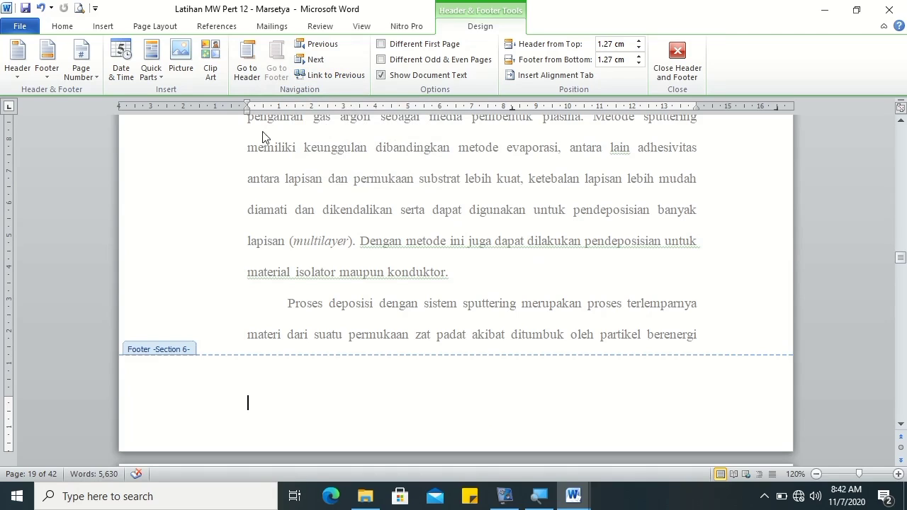
Step: Insert a centred Plain Number 2 footer page number for BAB III, restarting numbering at 11
{"action": "left_click", "coordinate": [80, 71]}
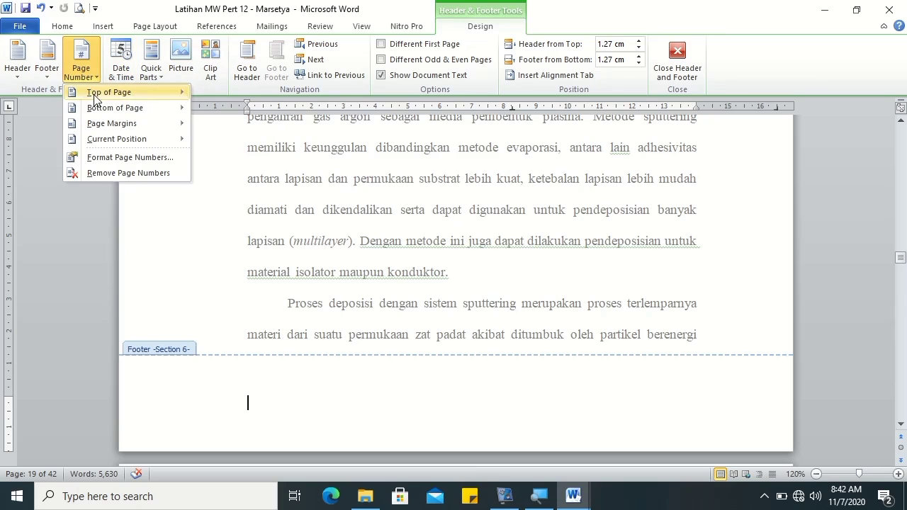
{"action": "mouse_move", "coordinate": [102, 108]}
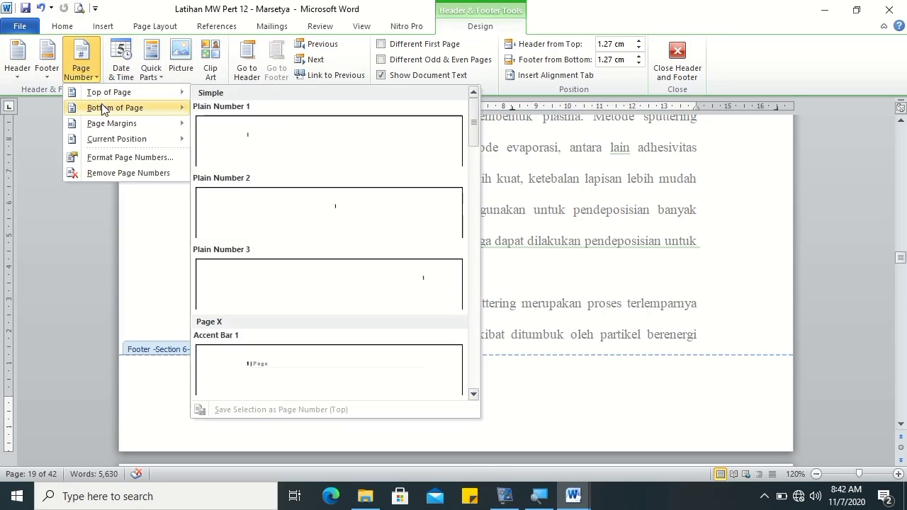
{"action": "left_click", "coordinate": [260, 224]}
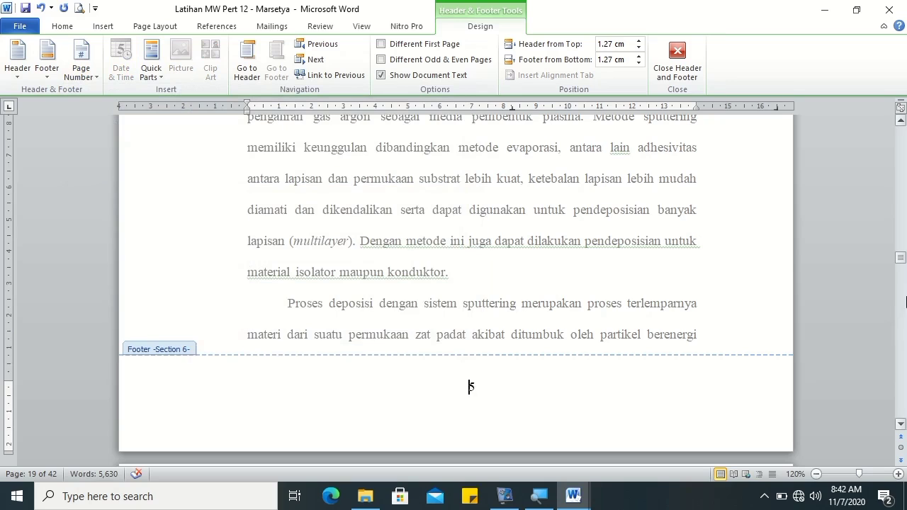
{"action": "mouse_move", "coordinate": [901, 262]}
{"action": "left_mouse_down"}
{"action": "mouse_move", "coordinate": [901, 252]}
{"action": "mouse_move", "coordinate": [902, 261]}
{"action": "left_mouse_up"}
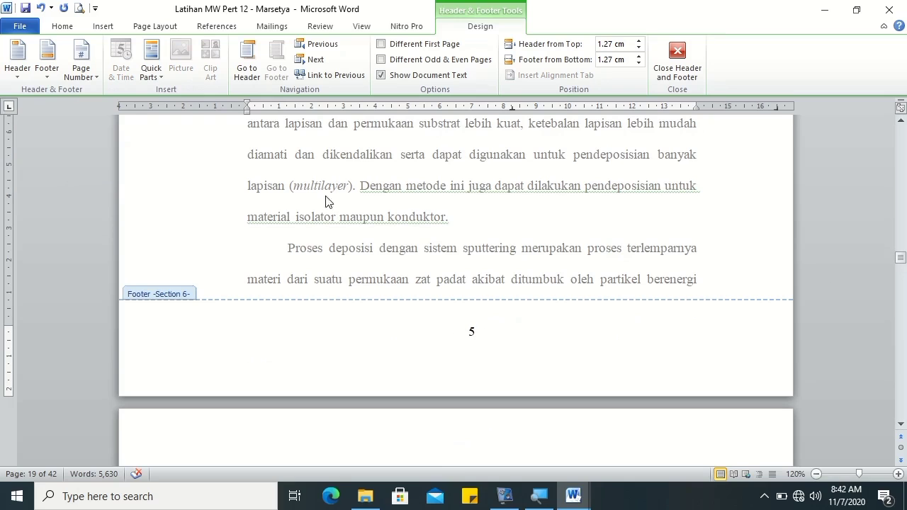
{"action": "left_click", "coordinate": [71, 71]}
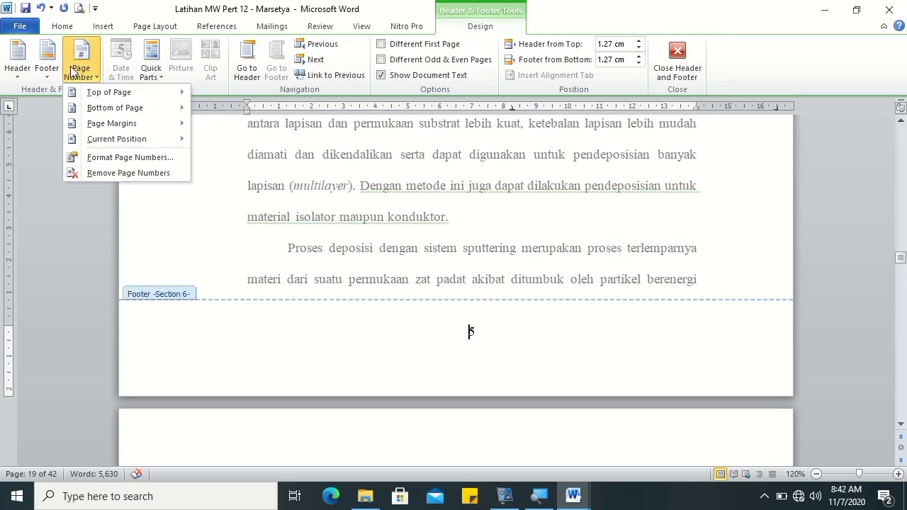
{"action": "left_click", "coordinate": [122, 157]}
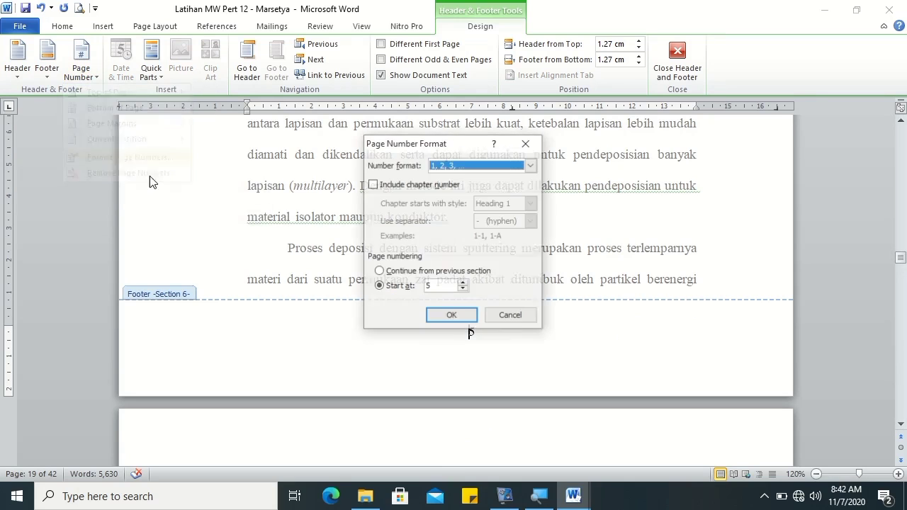
{"action": "left_click", "coordinate": [428, 286]}
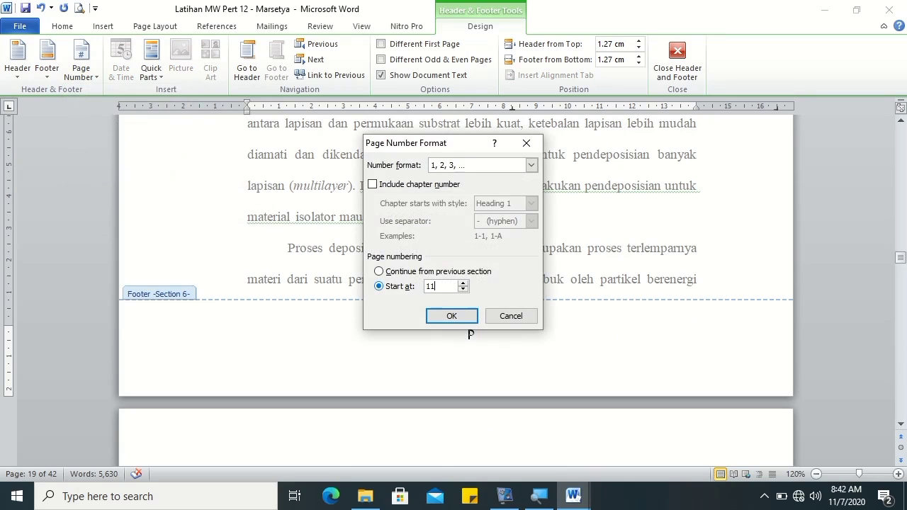
{"action": "left_click", "coordinate": [445, 316]}
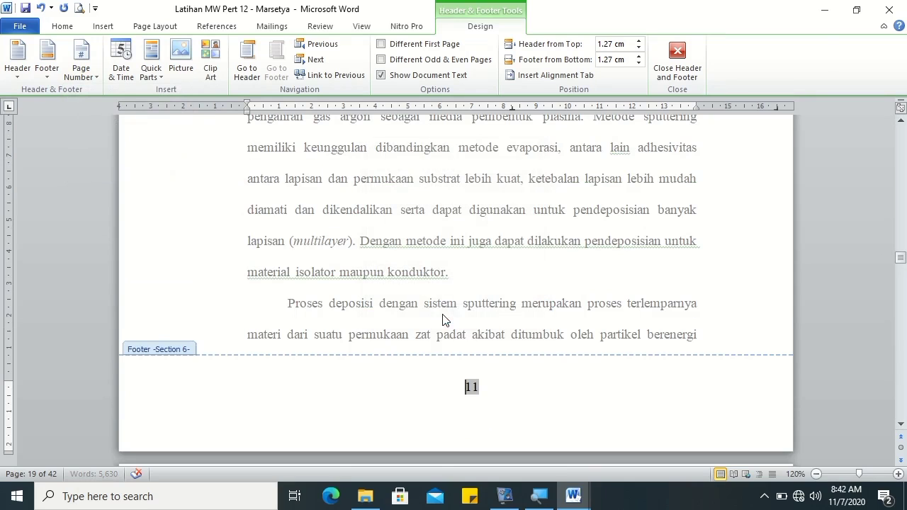
Step: Close header editing and place the caret before 'tinggi hingga'
{"action": "left_click", "coordinate": [681, 68]}
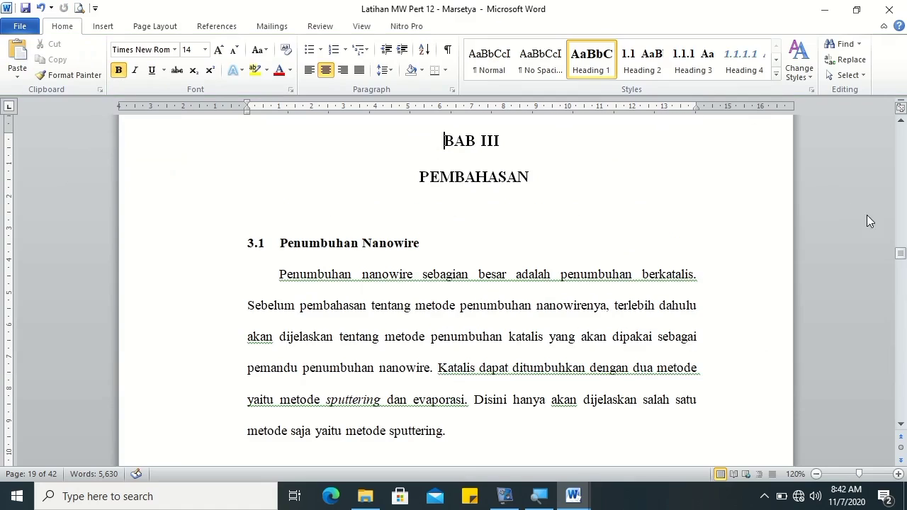
{"action": "left_click_drag", "start_coordinate": [901, 250], "coordinate": [901, 263]}
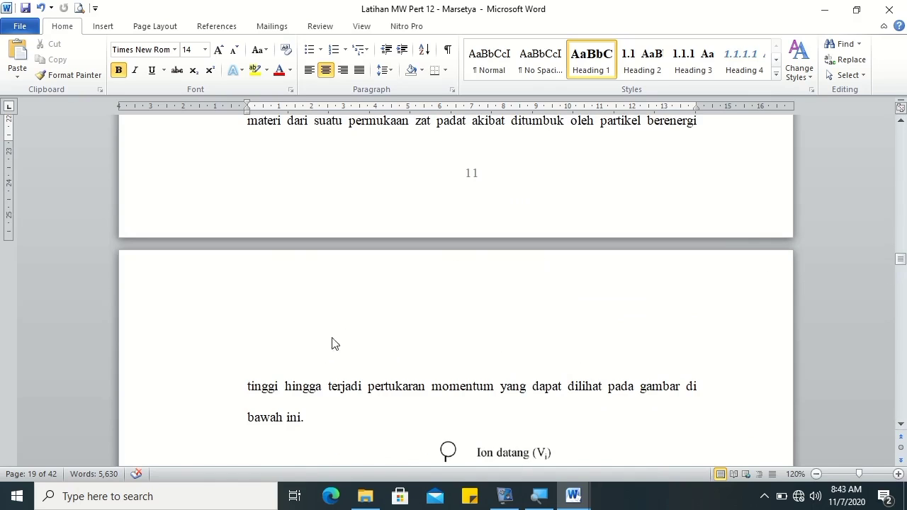
{"action": "left_click", "coordinate": [246, 386]}
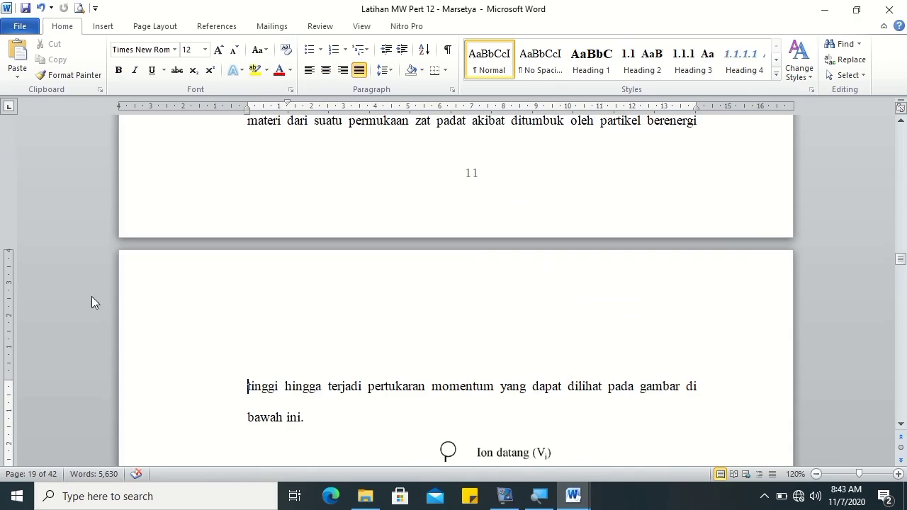
Step: Start a new section at 'tinggi hingga' (This point forward) and pull its first line flush left
{"action": "left_click", "coordinate": [137, 27]}
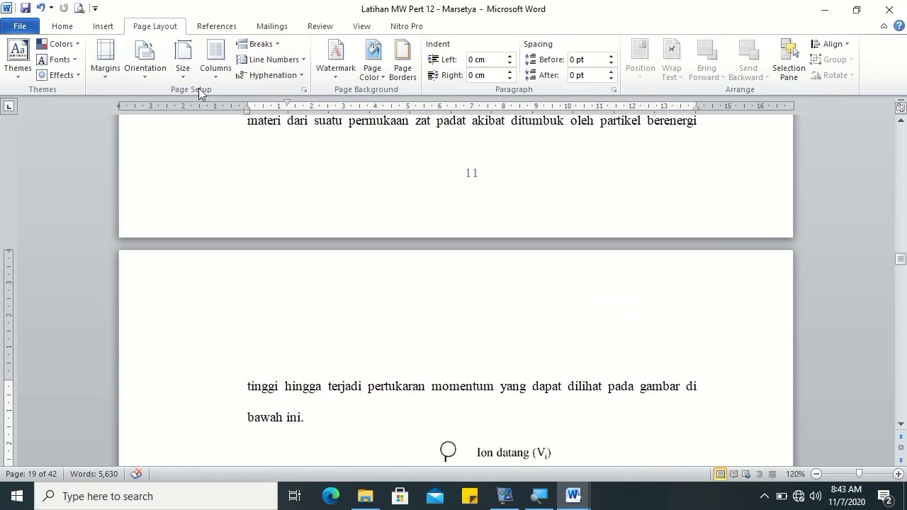
{"action": "left_click", "coordinate": [304, 90]}
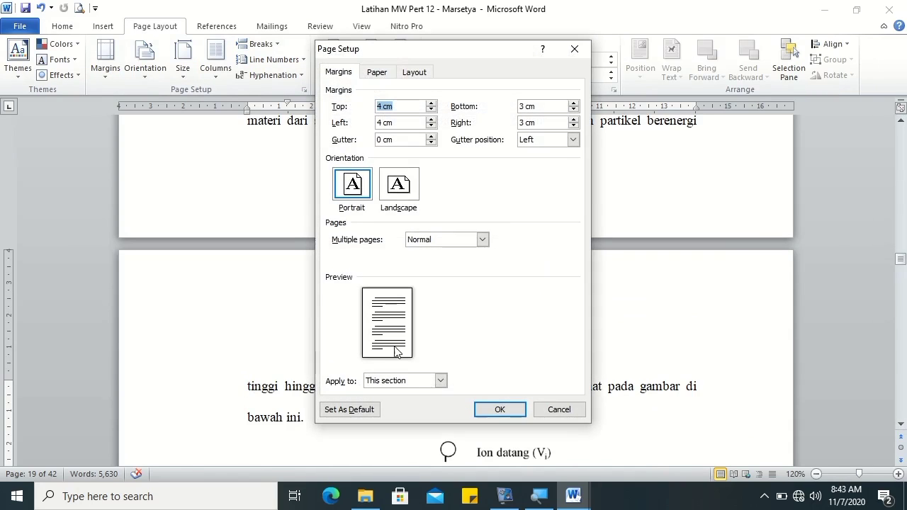
{"action": "left_click", "coordinate": [409, 382]}
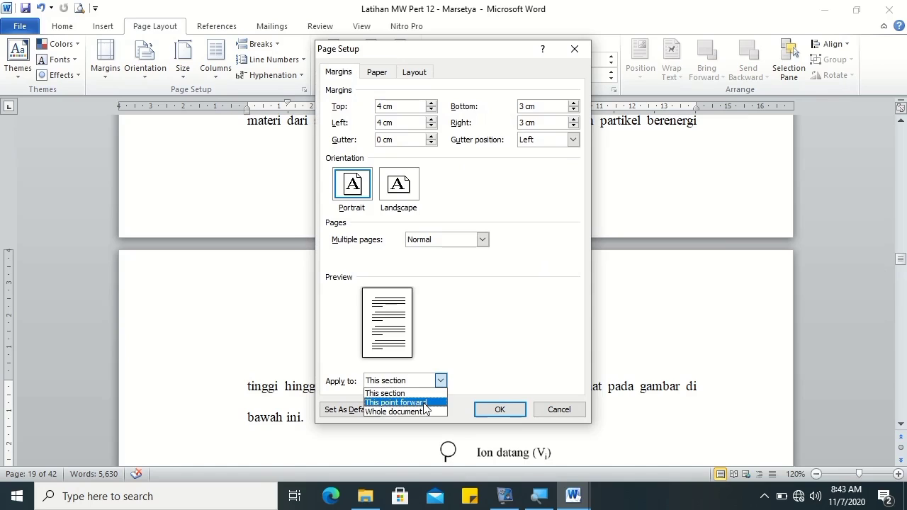
{"action": "left_click", "coordinate": [425, 402]}
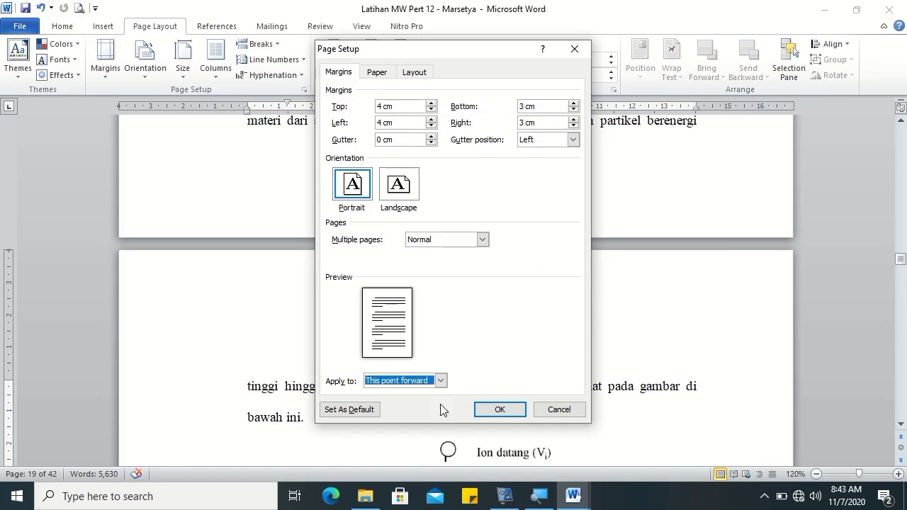
{"action": "left_click", "coordinate": [488, 410]}
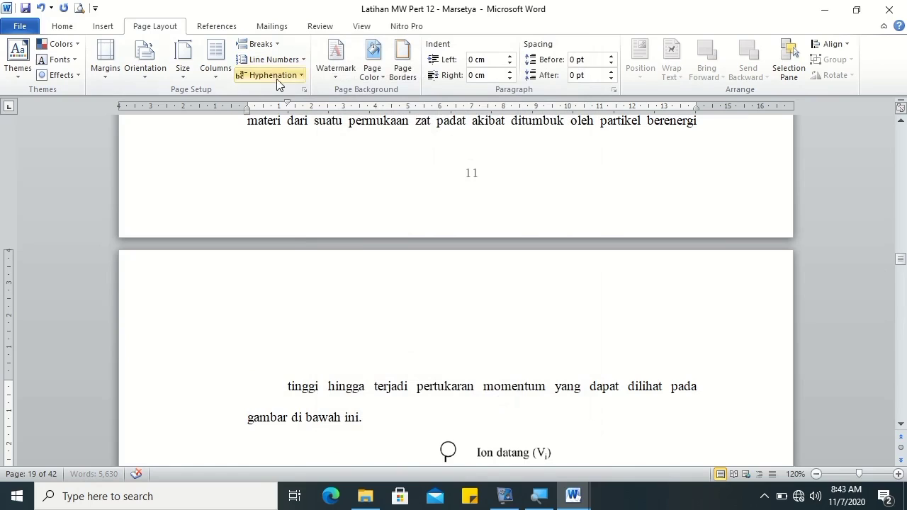
{"action": "left_click_drag", "start_coordinate": [289, 106], "coordinate": [248, 104]}
Step: Unlink the section 7 header and give it a top-right Plain Number 3 page number starting at 12
{"action": "double_click", "coordinate": [480, 226]}
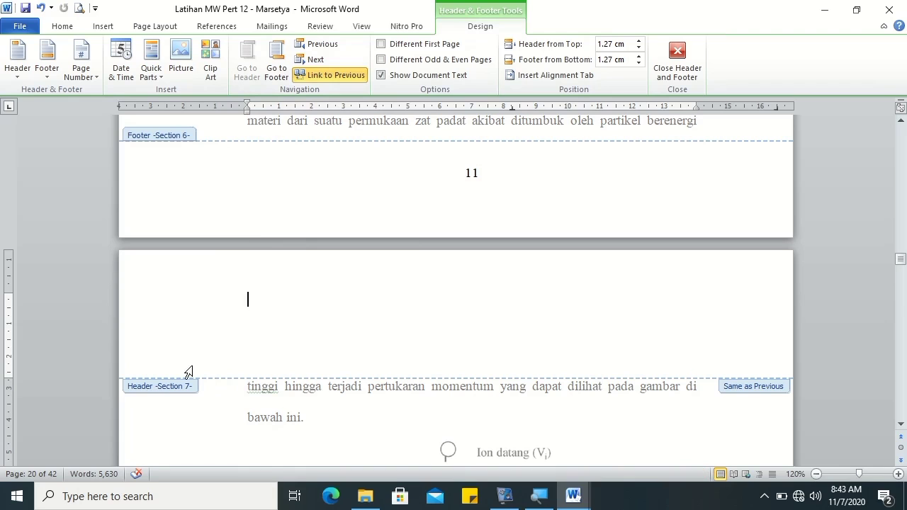
{"action": "left_click", "coordinate": [334, 73]}
{"action": "left_click", "coordinate": [77, 71]}
{"action": "mouse_move", "coordinate": [141, 92]}
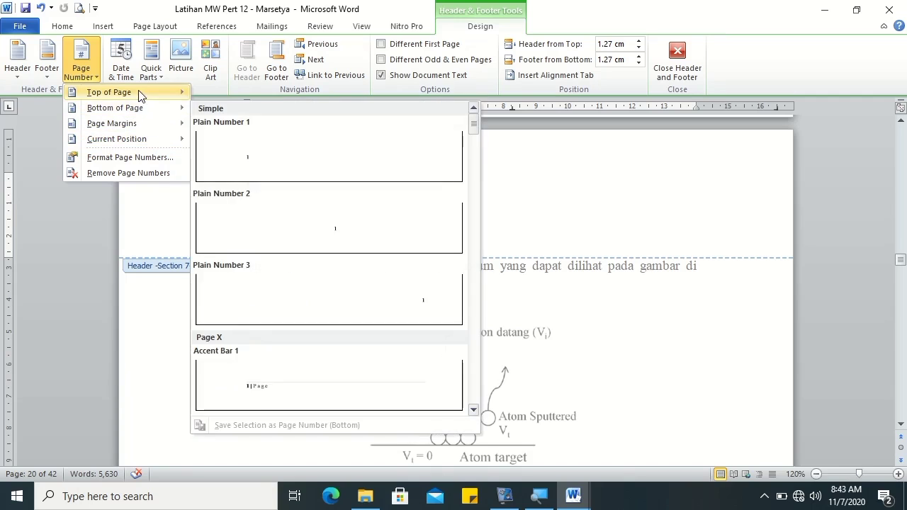
{"action": "left_click", "coordinate": [331, 291]}
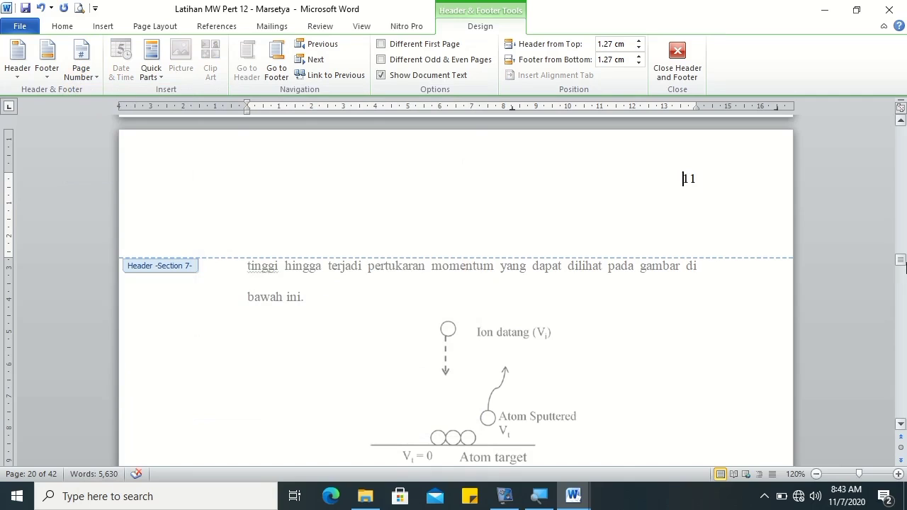
{"action": "left_click", "coordinate": [900, 120]}
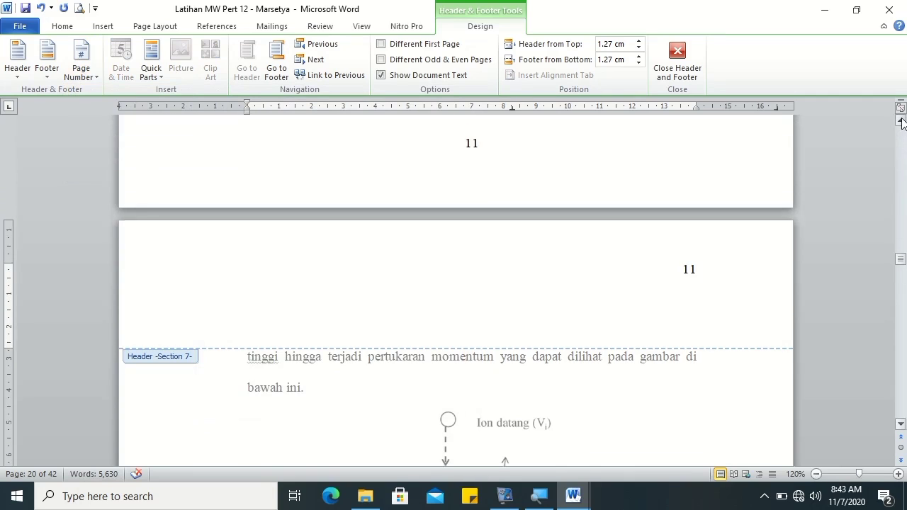
{"action": "left_click", "coordinate": [81, 71]}
{"action": "left_click", "coordinate": [131, 158]}
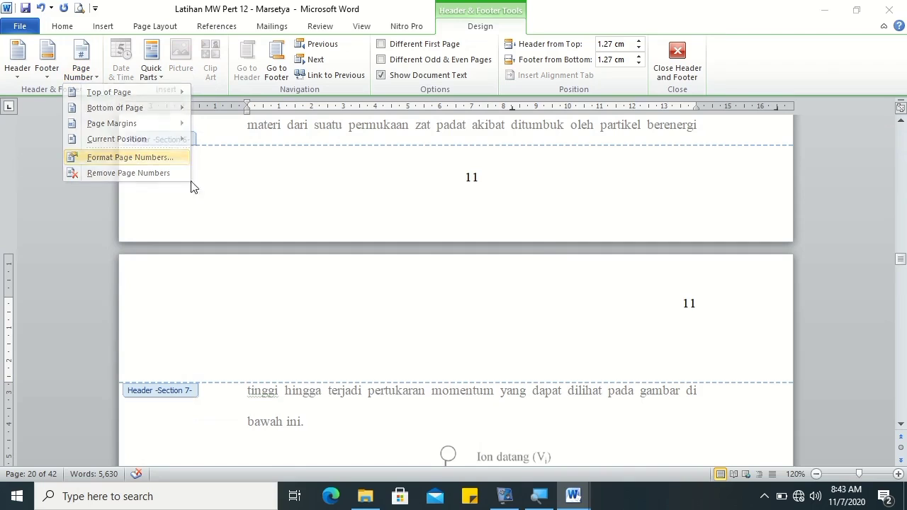
{"action": "left_click", "coordinate": [463, 282]}
{"action": "left_click", "coordinate": [466, 317]}
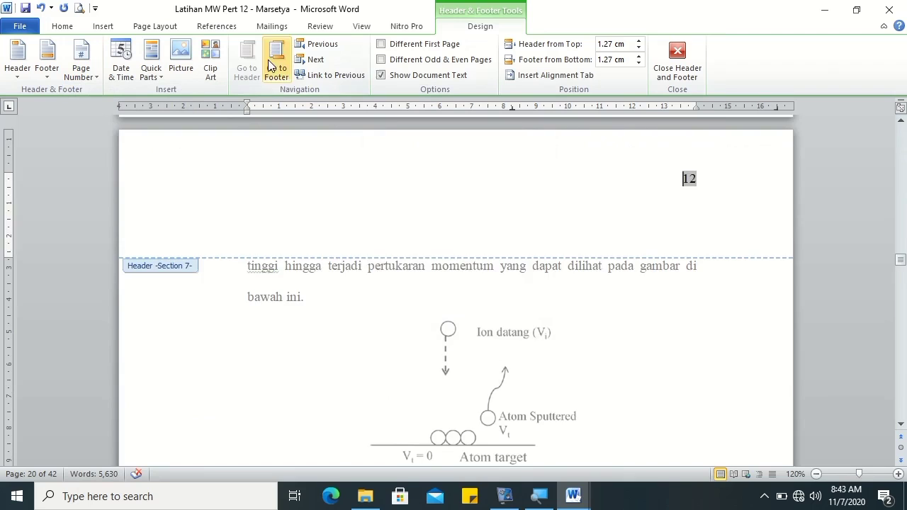
Step: Unlink the section 7 footer, remove its page numbers, and close header and footer editing
{"action": "left_click", "coordinate": [287, 59]}
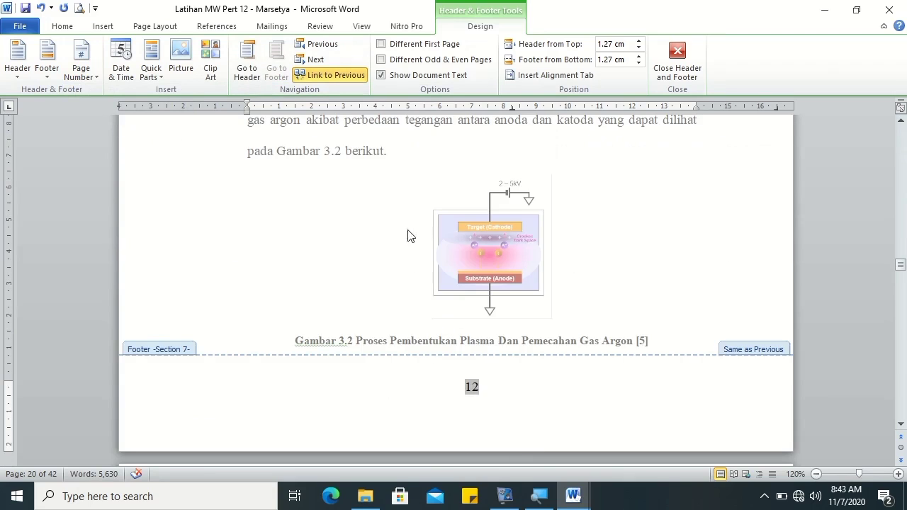
{"action": "left_click", "coordinate": [340, 76]}
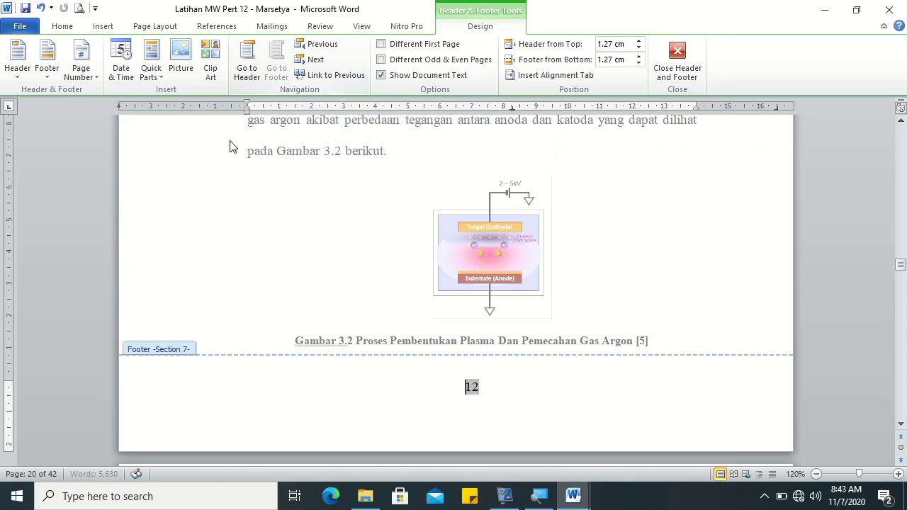
{"action": "left_click", "coordinate": [81, 71]}
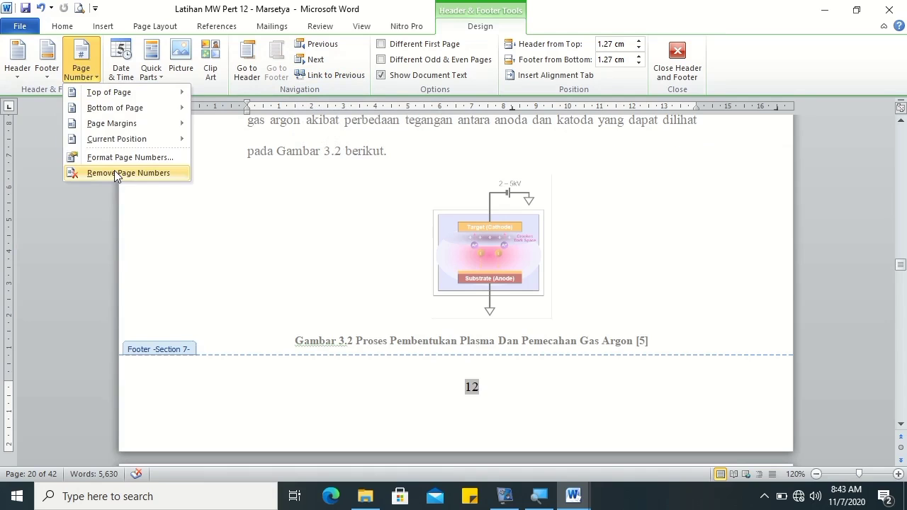
{"action": "left_click", "coordinate": [114, 173]}
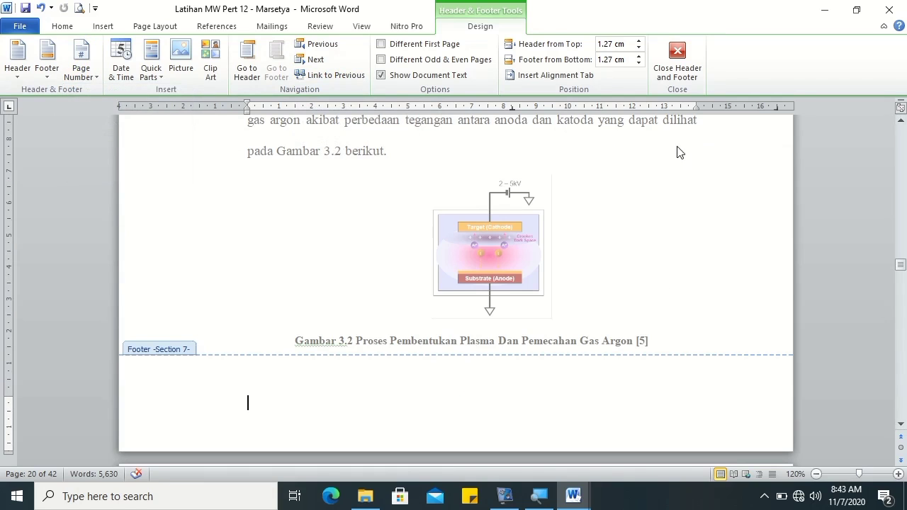
{"action": "left_click", "coordinate": [677, 71]}
Step: Put a right-aligned Plain Number 3 page number back in the page-12 header and close editing
{"action": "mouse_move", "coordinate": [898, 263]}
{"action": "left_mouse_down"}
{"action": "mouse_move", "coordinate": [903, 278]}
{"action": "mouse_move", "coordinate": [903, 258]}
{"action": "left_mouse_up"}
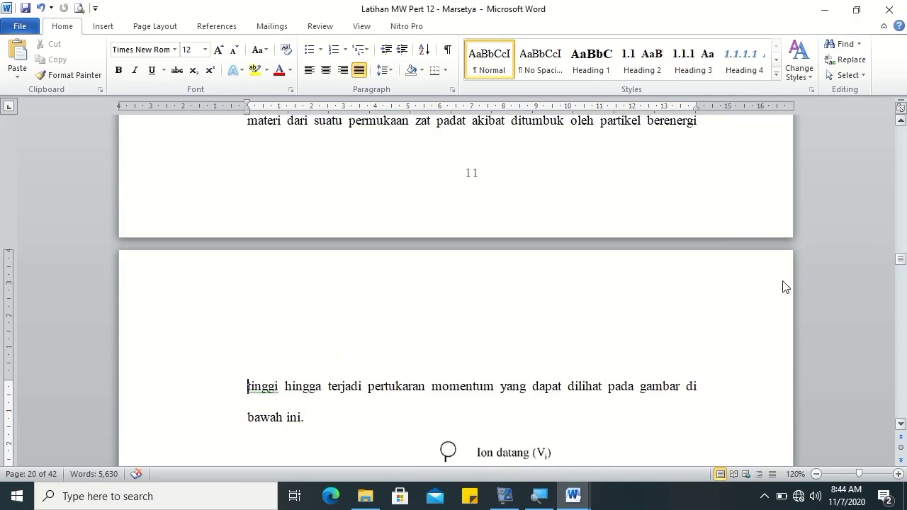
{"action": "double_click", "coordinate": [517, 305]}
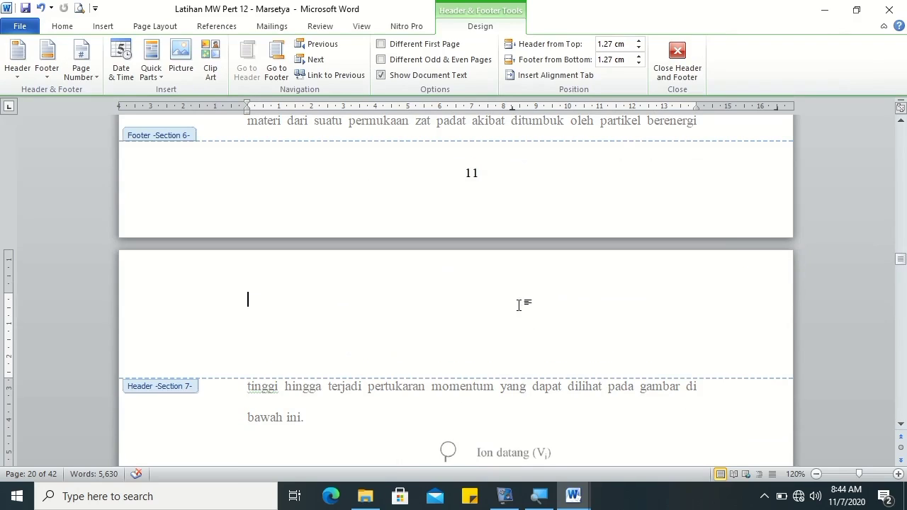
{"action": "left_click", "coordinate": [80, 71]}
{"action": "mouse_move", "coordinate": [126, 96]}
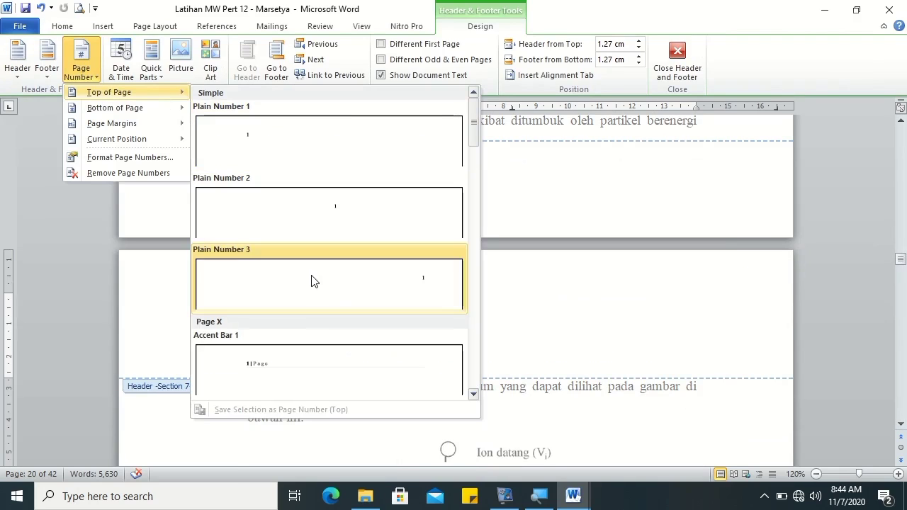
{"action": "left_click", "coordinate": [309, 279]}
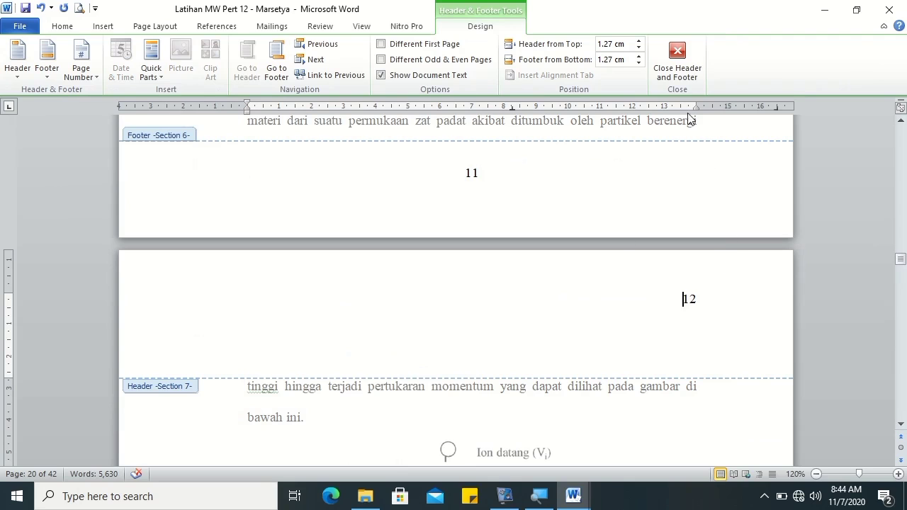
{"action": "left_click", "coordinate": [677, 57]}
{"action": "left_click_drag", "start_coordinate": [901, 264], "coordinate": [904, 406]}
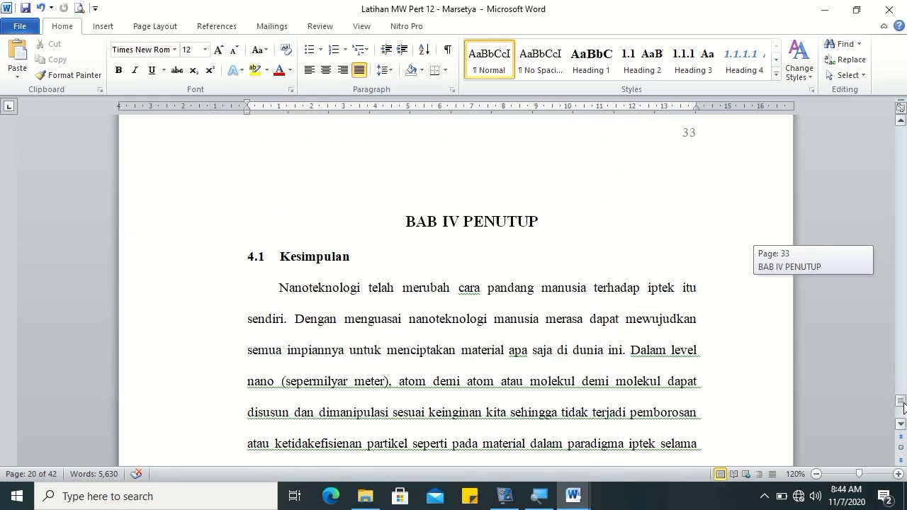
Step: Split the heading into separate BAB IV and PENUTUP lines with a blank line after
{"action": "left_click_drag", "start_coordinate": [903, 406], "coordinate": [902, 403]}
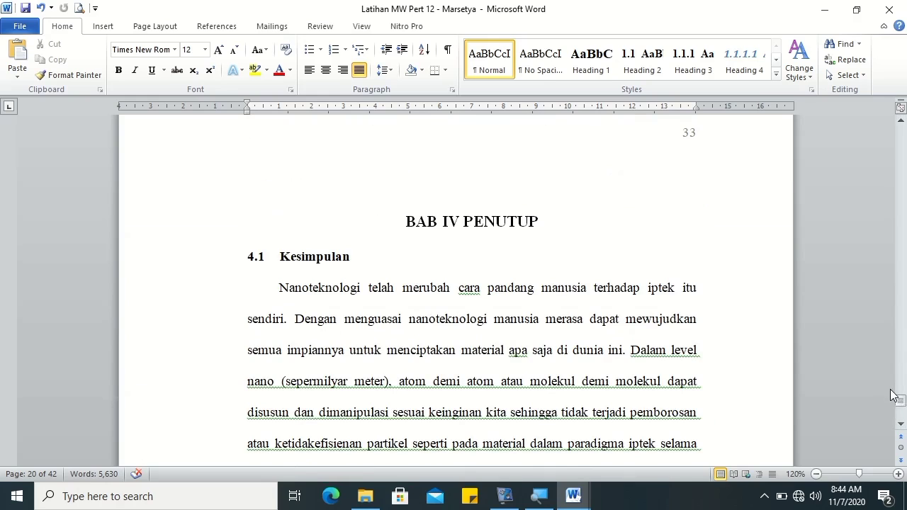
{"action": "left_click", "coordinate": [460, 223]}
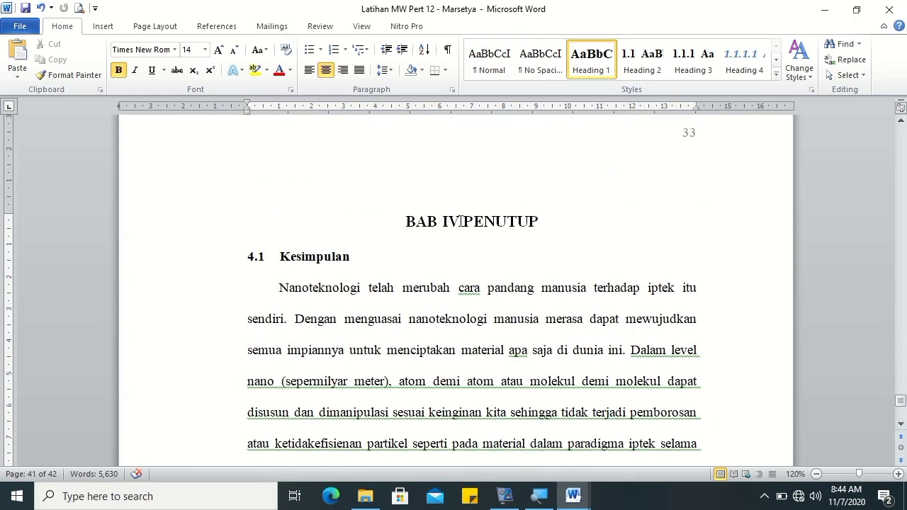
{"action": "key", "text": "Return"}
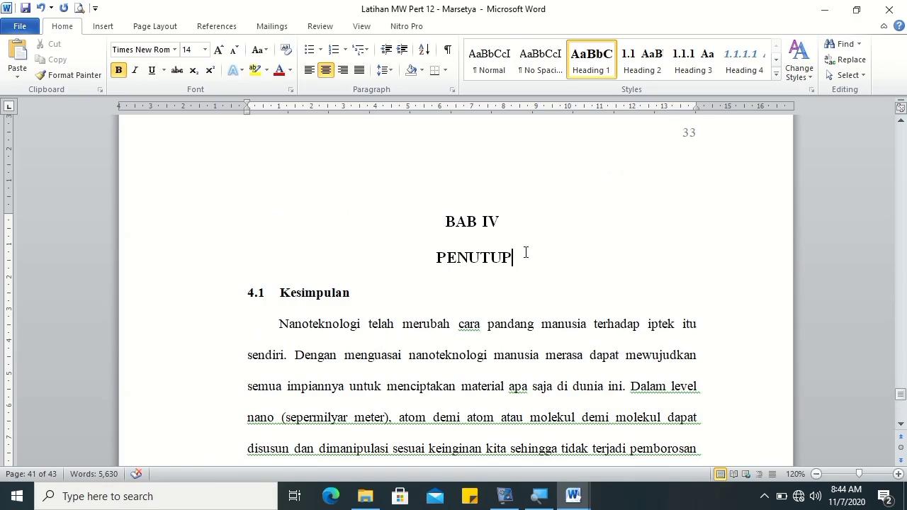
{"action": "key", "text": "Return"}
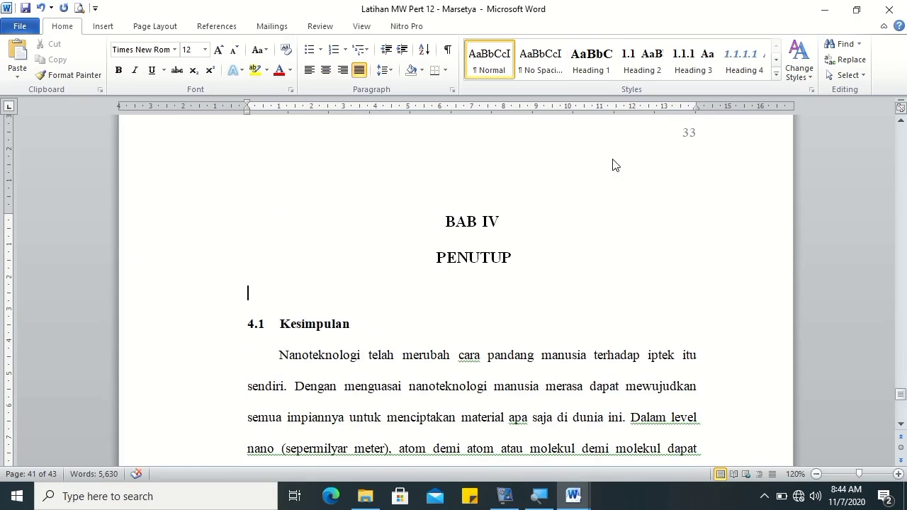
{"action": "left_click", "coordinate": [430, 221]}
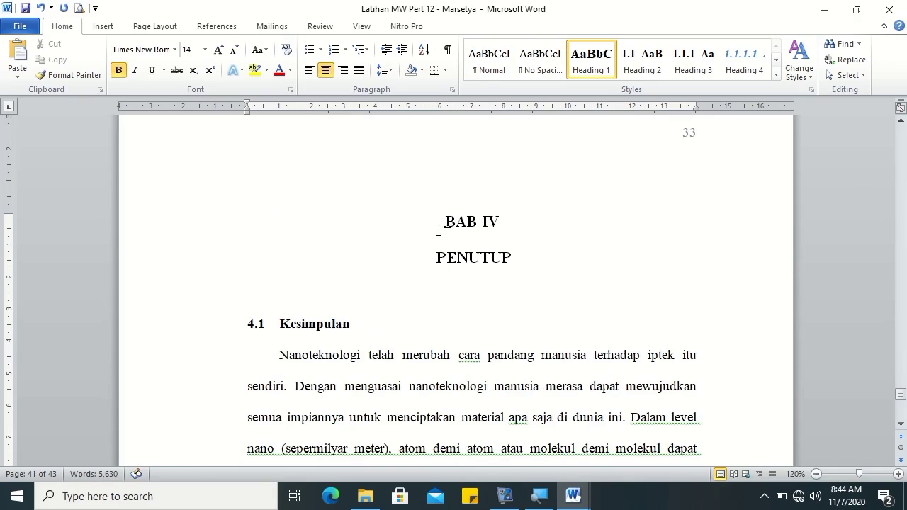
Step: Check the page-33 header's page number, then close header editing
{"action": "left_click", "coordinate": [900, 123]}
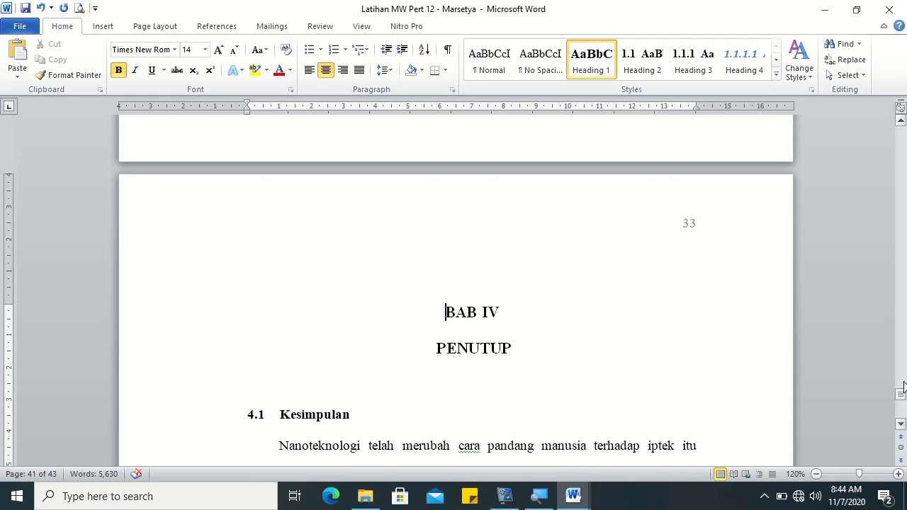
{"action": "left_click_drag", "start_coordinate": [903, 386], "coordinate": [903, 402]}
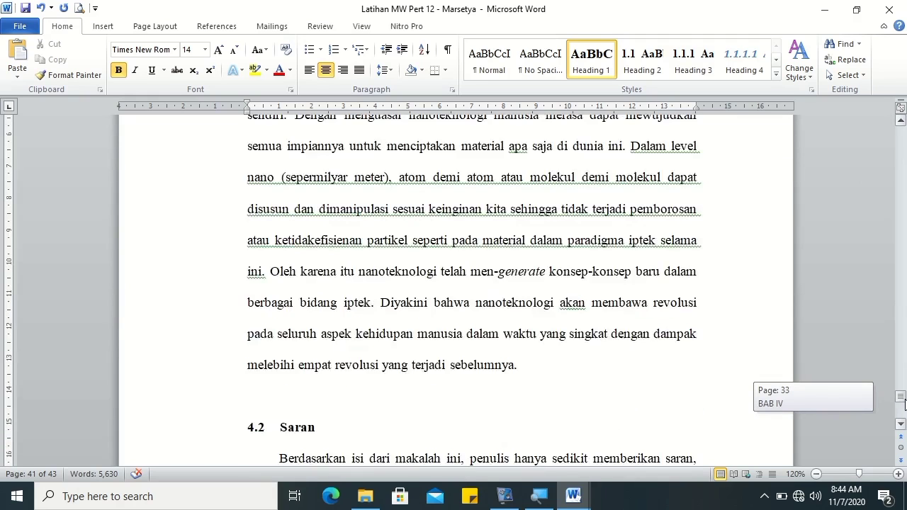
{"action": "left_click", "coordinate": [446, 219]}
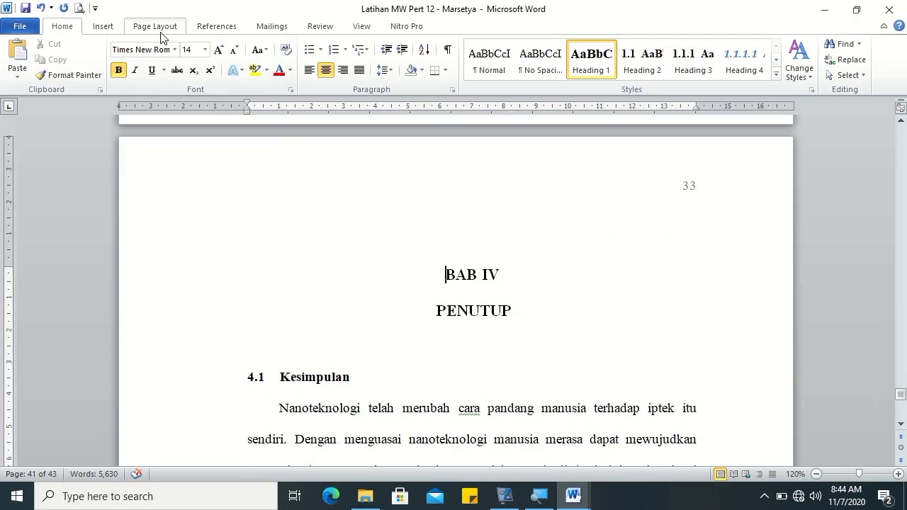
{"action": "double_click", "coordinate": [346, 213]}
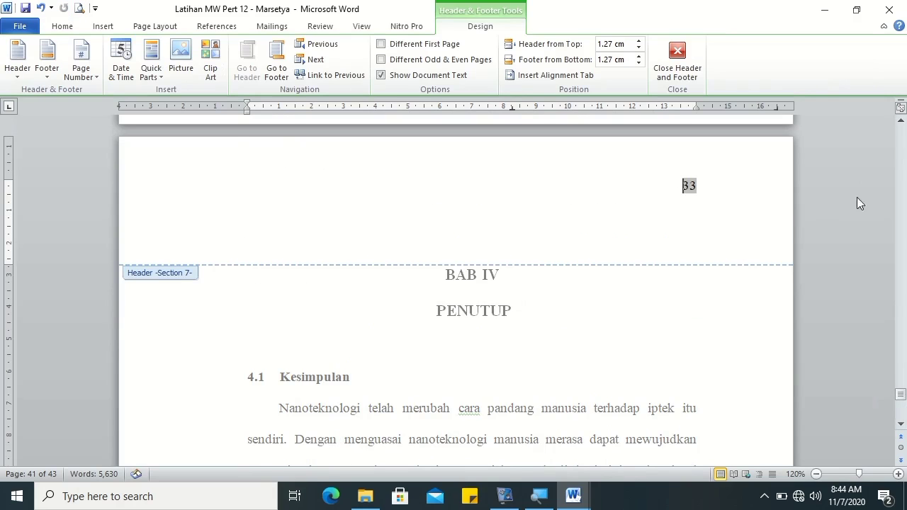
{"action": "left_click", "coordinate": [901, 121]}
{"action": "left_click", "coordinate": [901, 120]}
{"action": "scroll", "coordinate": [901, 120], "scroll_direction": "up", "scroll_amount": 3}
{"action": "scroll", "coordinate": [901, 121], "scroll_direction": "up", "scroll_amount": 2}
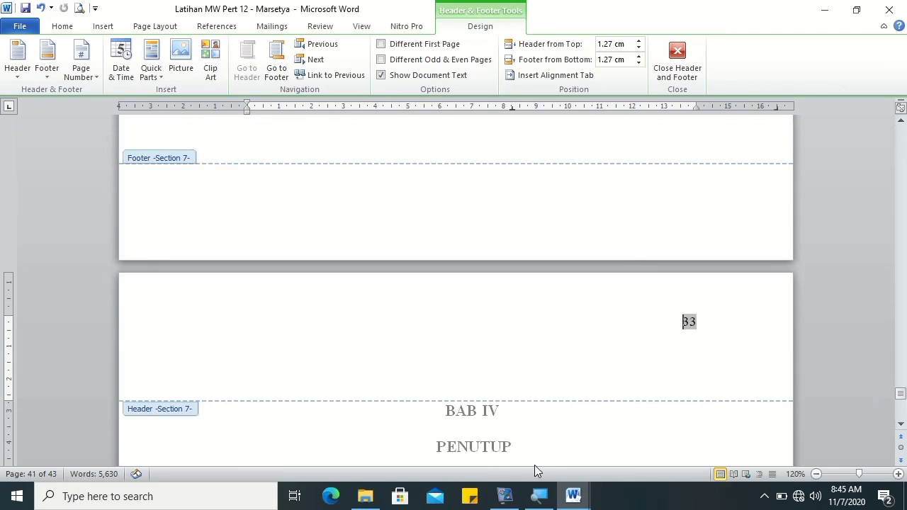
{"action": "left_click", "coordinate": [677, 60]}
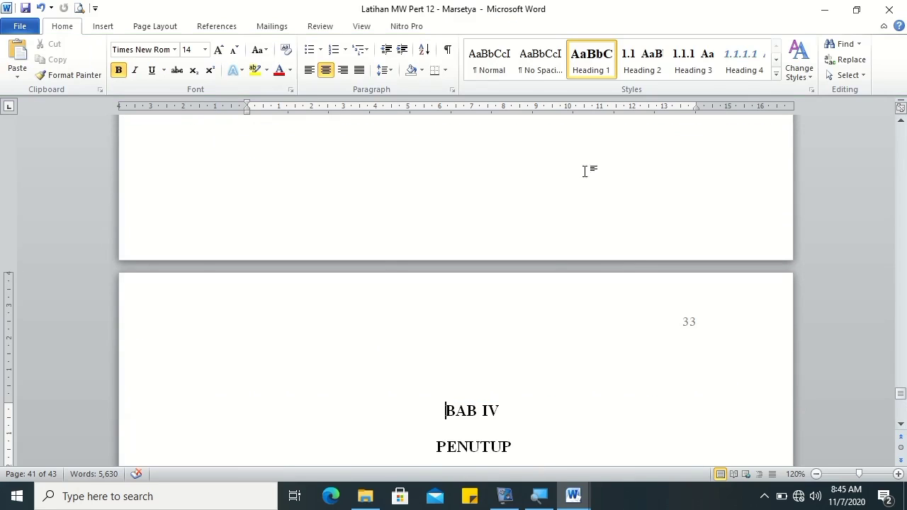
Step: Start a new section at BAB IV using Page Setup's 'This point forward'
{"action": "left_click", "coordinate": [163, 29]}
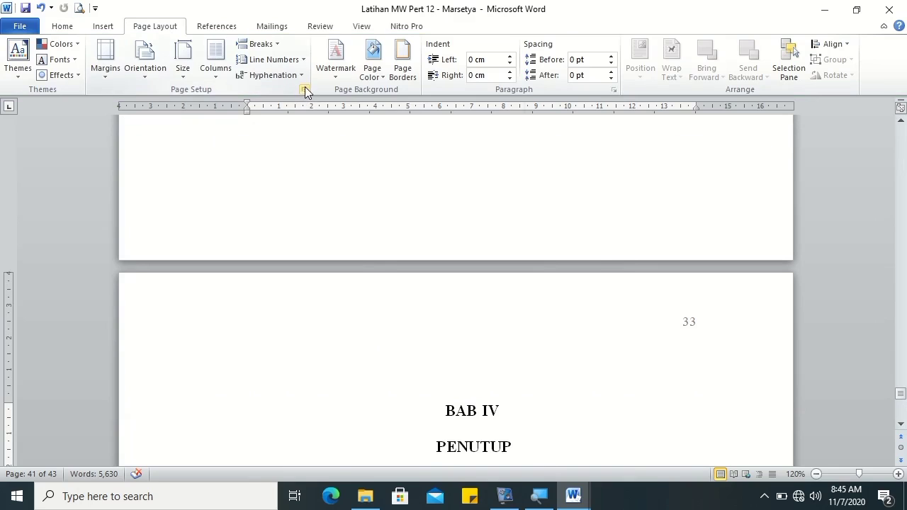
{"action": "left_click", "coordinate": [304, 90]}
{"action": "left_click", "coordinate": [414, 382]}
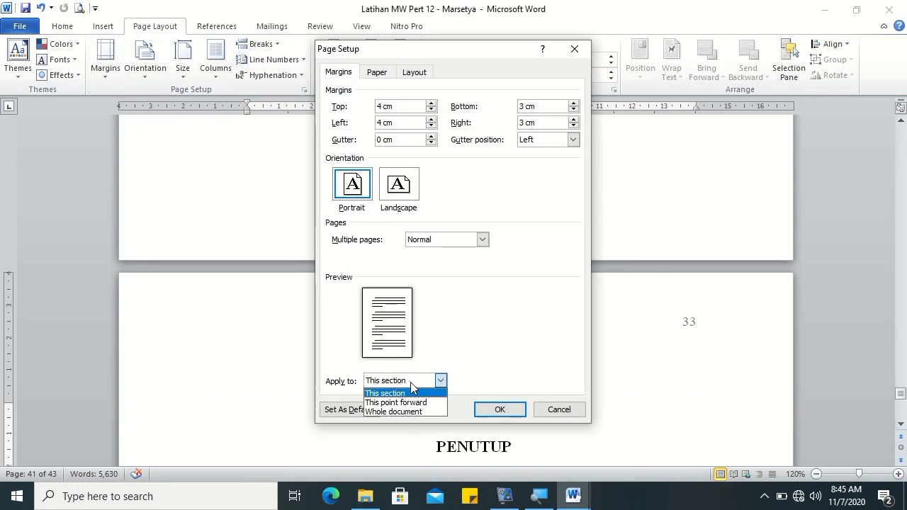
{"action": "left_click", "coordinate": [416, 403]}
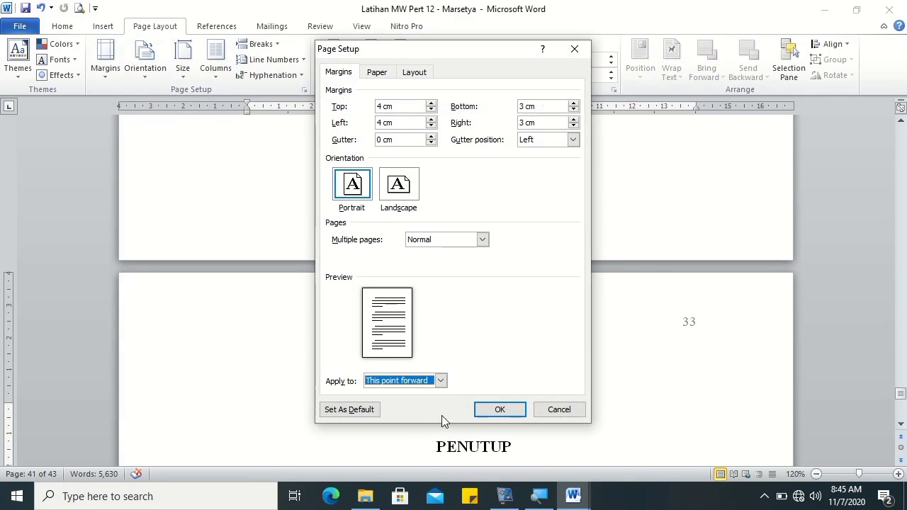
{"action": "left_click", "coordinate": [505, 410]}
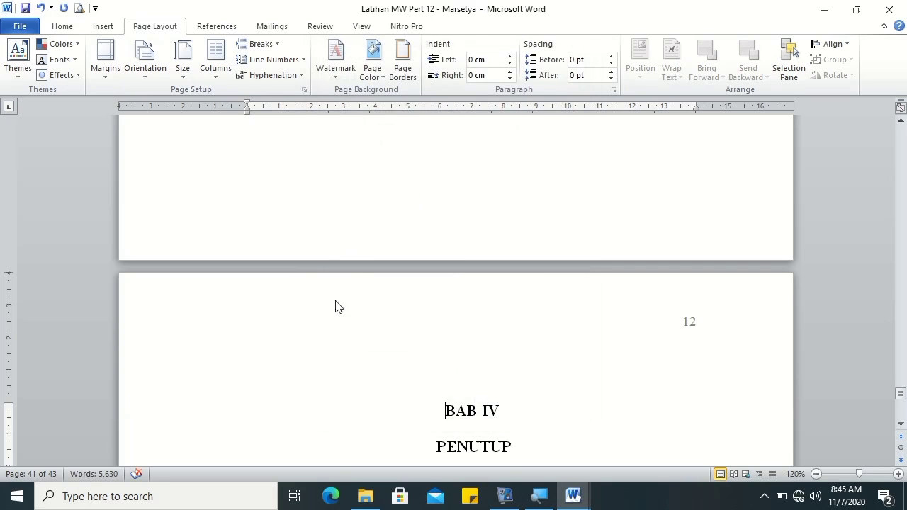
Step: Unlink the section 8 header, delete its page number 12, and move to the footer
{"action": "double_click", "coordinate": [473, 325]}
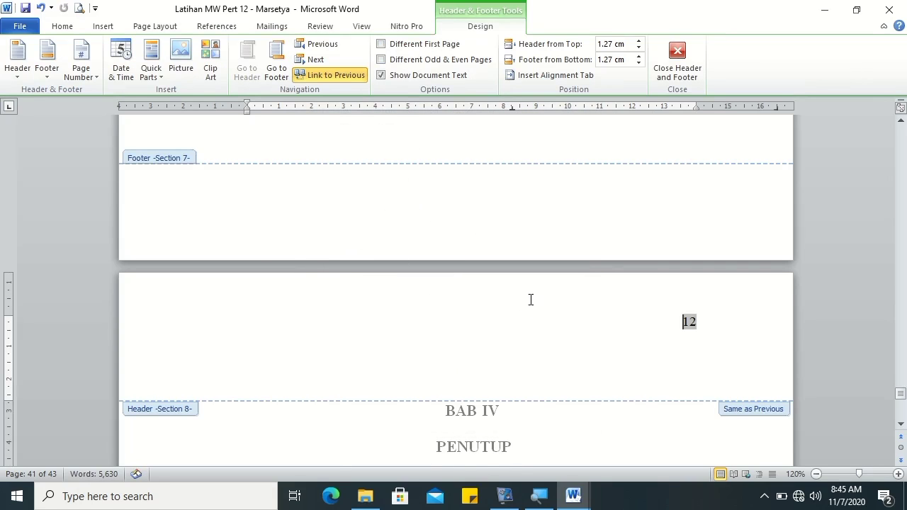
{"action": "left_click", "coordinate": [328, 68]}
{"action": "left_click", "coordinate": [696, 178]}
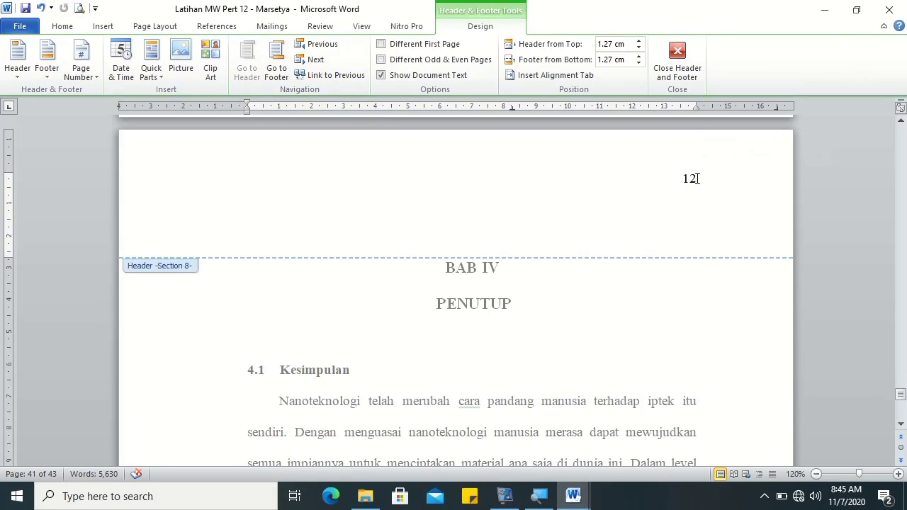
{"action": "double_click", "coordinate": [695, 181]}
{"action": "key", "text": "Delete"}
{"action": "left_click", "coordinate": [283, 62]}
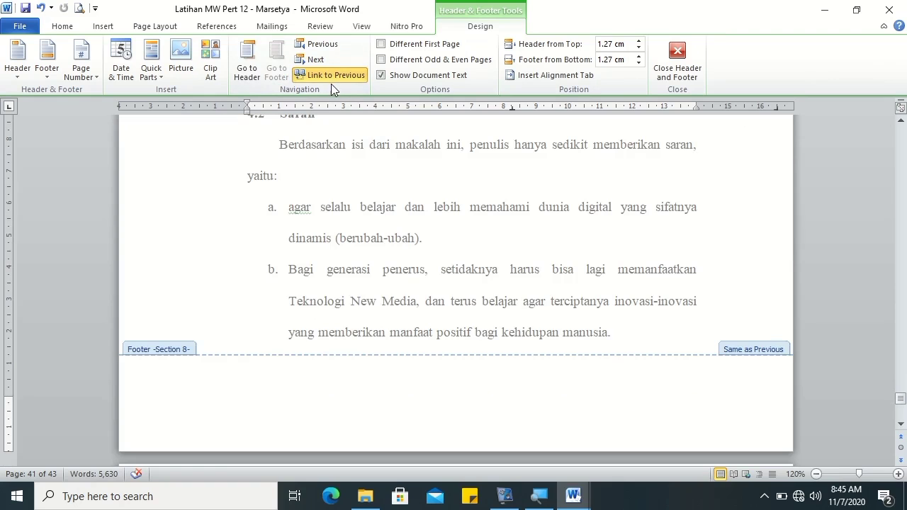
Step: Unlink the BAB IV footer and add a centred Plain Number 2 page number starting at 33
{"action": "left_click", "coordinate": [328, 77]}
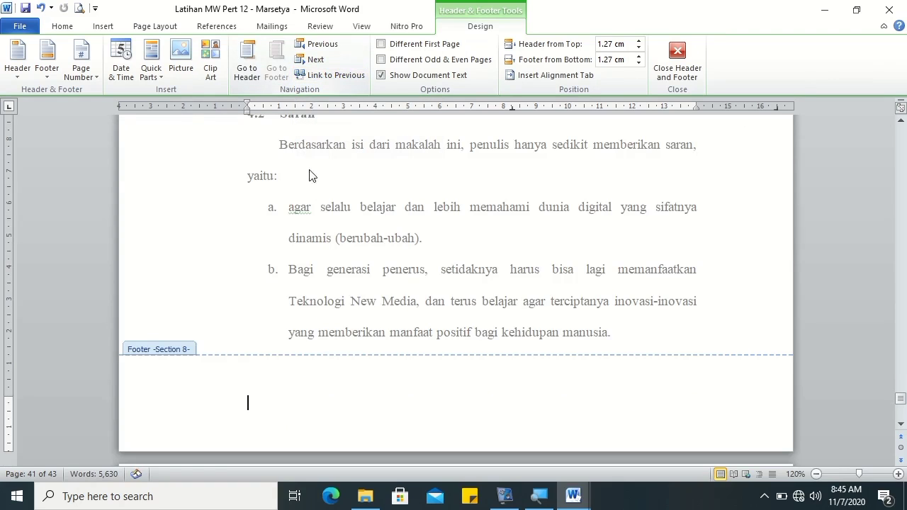
{"action": "left_click", "coordinate": [88, 81]}
{"action": "mouse_move", "coordinate": [97, 112]}
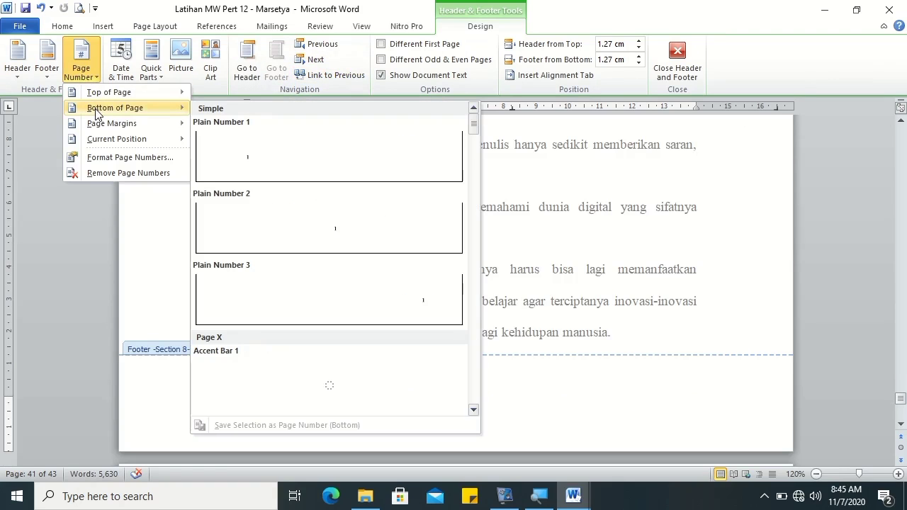
{"action": "left_click", "coordinate": [280, 249]}
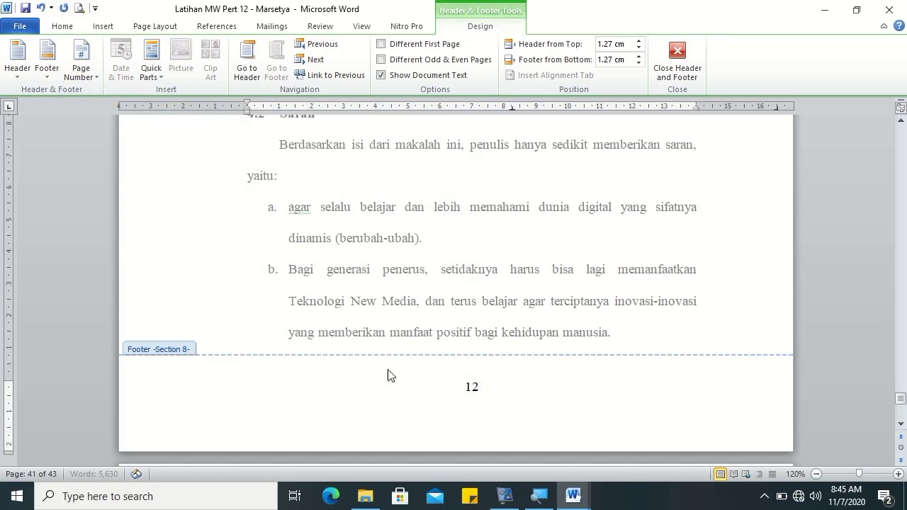
{"action": "left_click", "coordinate": [91, 75]}
{"action": "left_click", "coordinate": [106, 156]}
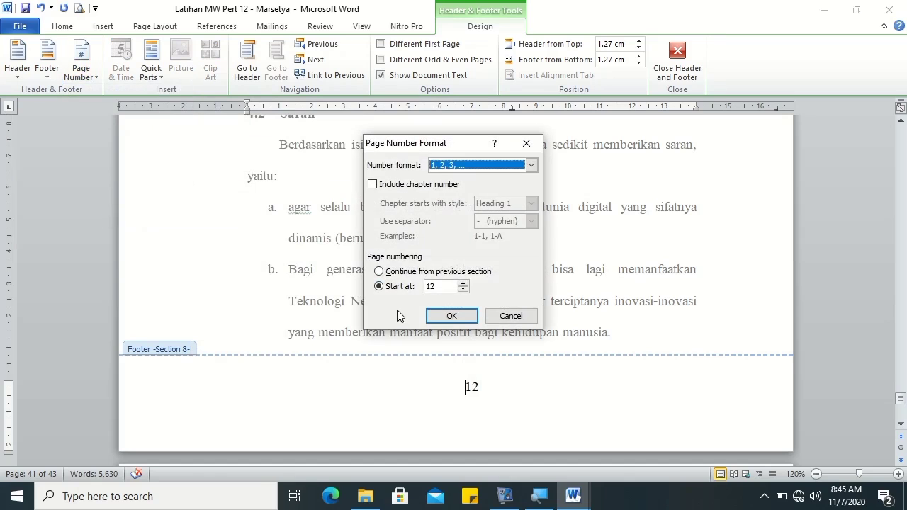
{"action": "left_click_drag", "start_coordinate": [445, 286], "coordinate": [389, 269]}
{"action": "type", "text": "33"}
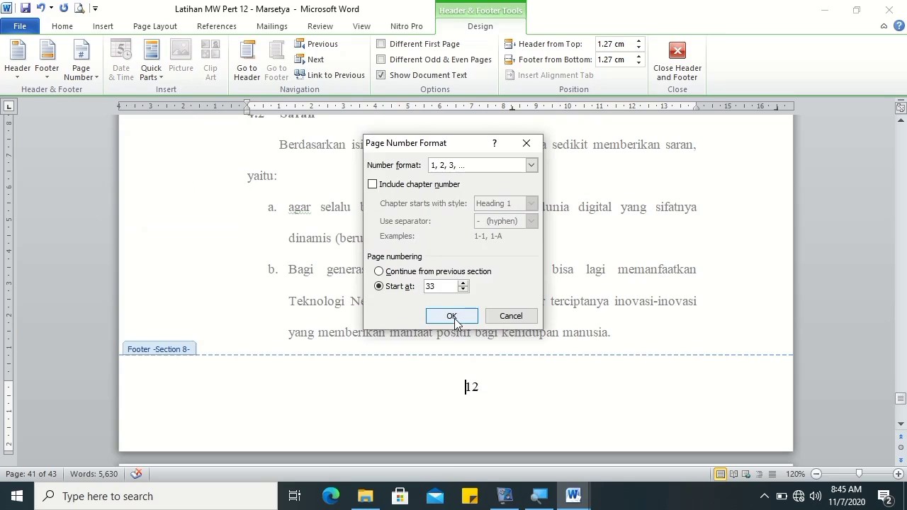
{"action": "left_click", "coordinate": [452, 316]}
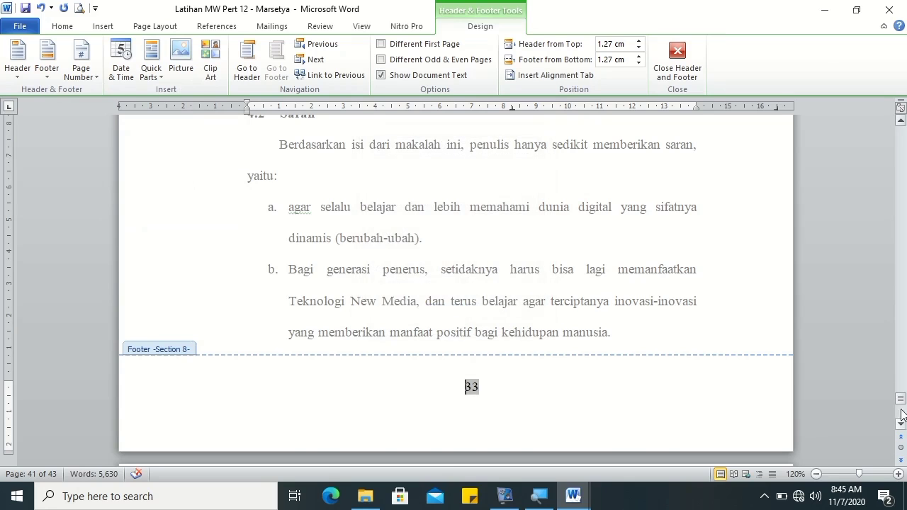
{"action": "mouse_move", "coordinate": [899, 399]}
{"action": "left_mouse_down"}
{"action": "mouse_move", "coordinate": [898, 389]}
{"action": "mouse_move", "coordinate": [901, 420]}
{"action": "left_mouse_up"}
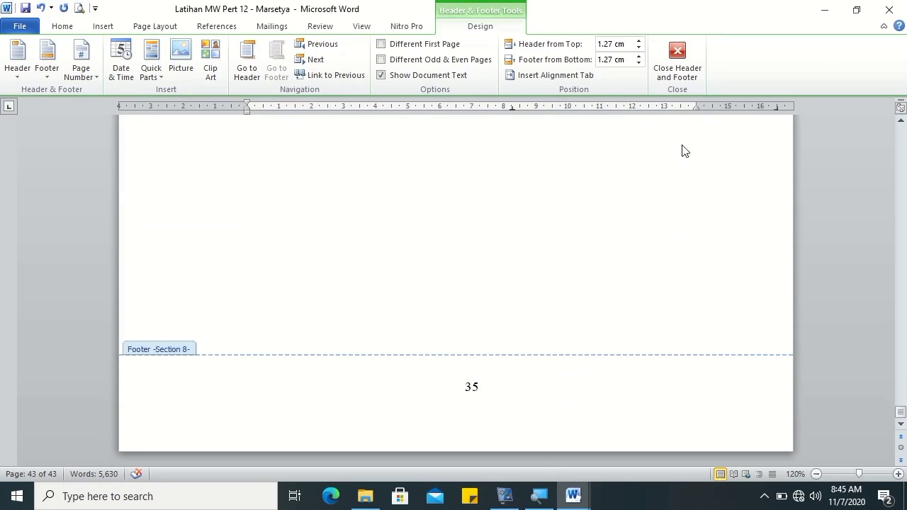
Step: Close header editing and undo the blank page after page 33, restoring DAFTAR PUSTAKA
{"action": "left_click", "coordinate": [685, 53]}
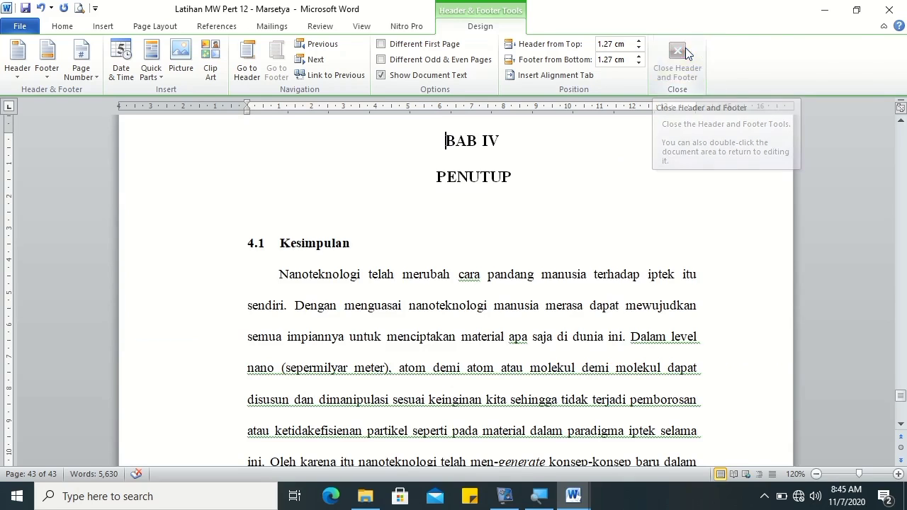
{"action": "left_click_drag", "start_coordinate": [897, 392], "coordinate": [902, 403]}
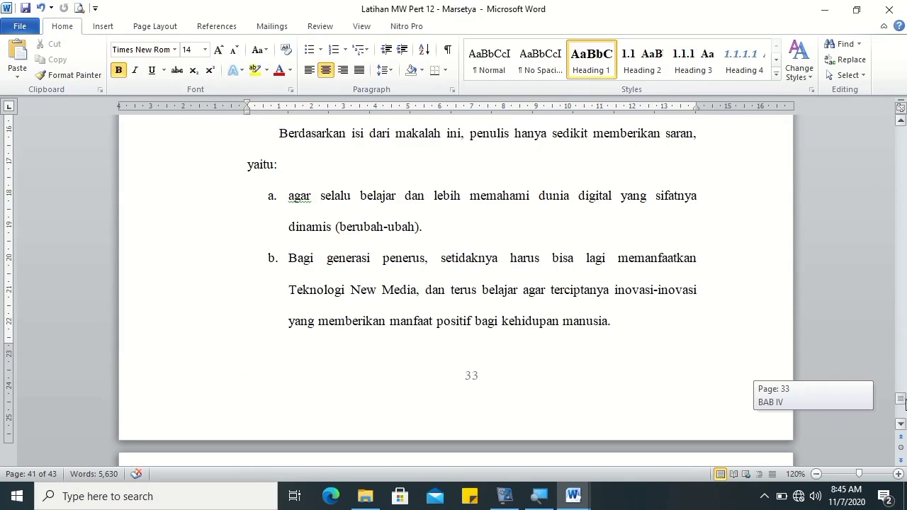
{"action": "mouse_move", "coordinate": [903, 401]}
{"action": "left_mouse_down"}
{"action": "mouse_move", "coordinate": [904, 412]}
{"action": "mouse_move", "coordinate": [904, 404]}
{"action": "left_mouse_up"}
{"action": "left_click", "coordinate": [900, 121]}
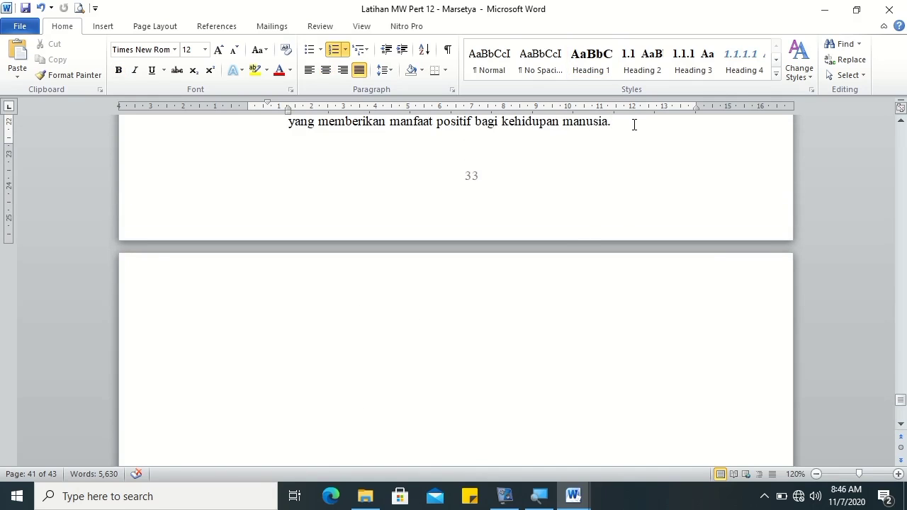
{"action": "key", "text": "Down"}
{"action": "key", "text": "ctrl+z"}
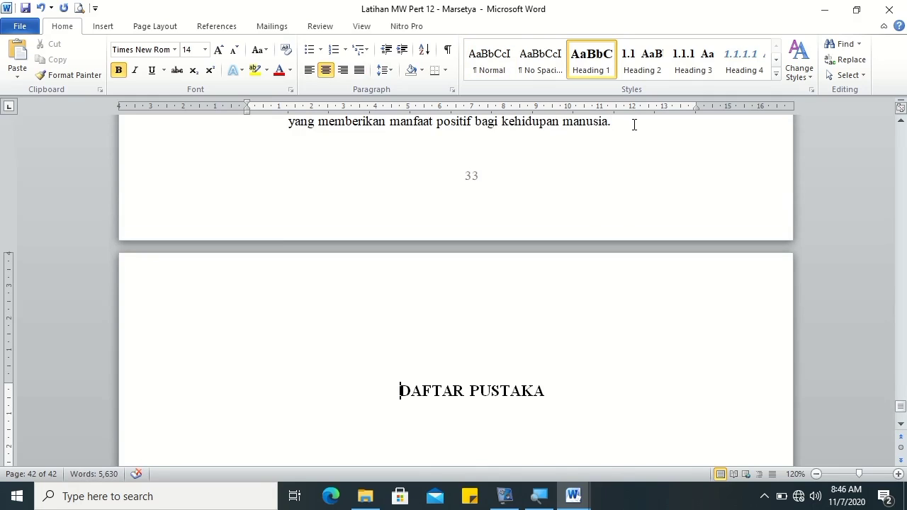
{"action": "mouse_move", "coordinate": [902, 408]}
{"action": "left_mouse_down"}
{"action": "mouse_move", "coordinate": [902, 418]}
{"action": "mouse_move", "coordinate": [899, 400]}
{"action": "left_mouse_up"}
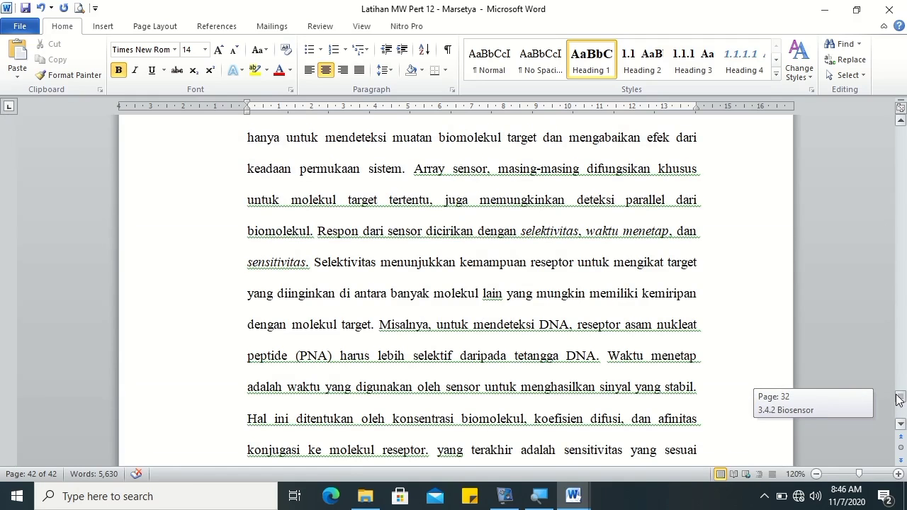
{"action": "left_click_drag", "start_coordinate": [899, 401], "coordinate": [902, 408]}
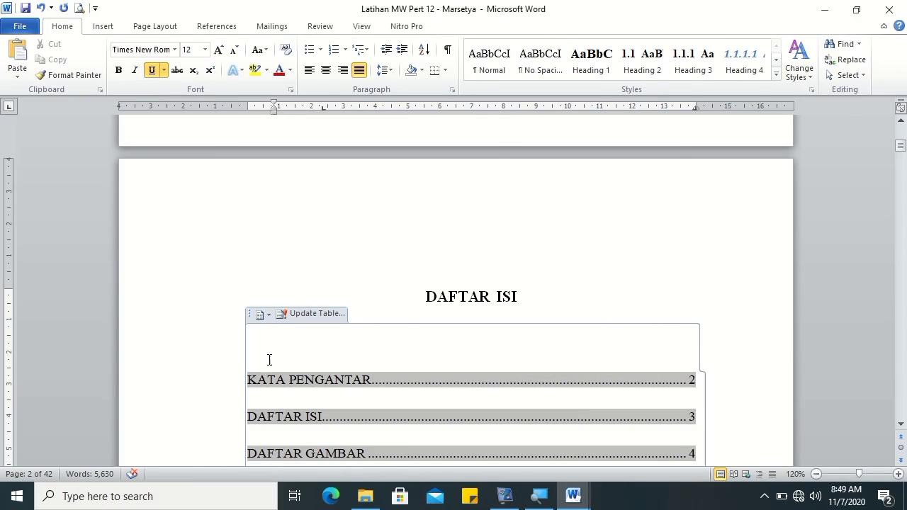
Step: Pull the 1.1–1.4 contents entries back to the left margin and select the whole table of contents
{"action": "left_click", "coordinate": [250, 381]}
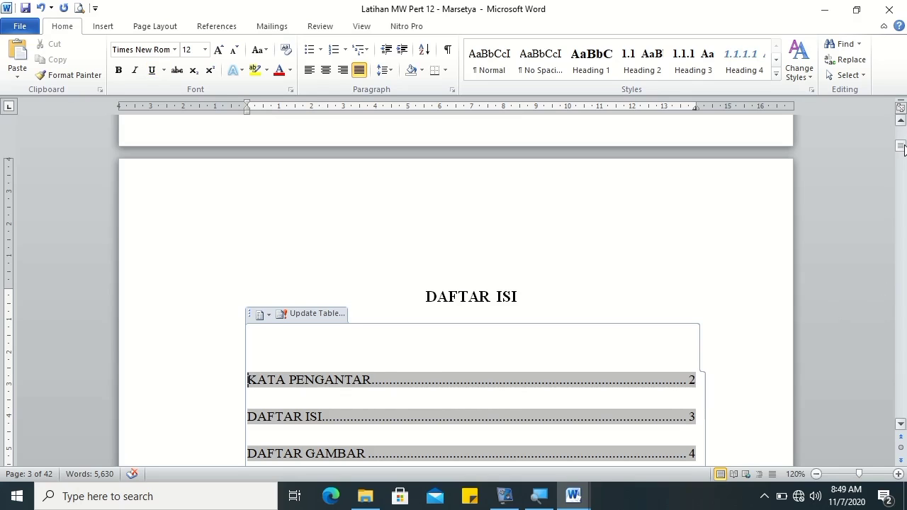
{"action": "left_click_drag", "start_coordinate": [902, 147], "coordinate": [902, 150]}
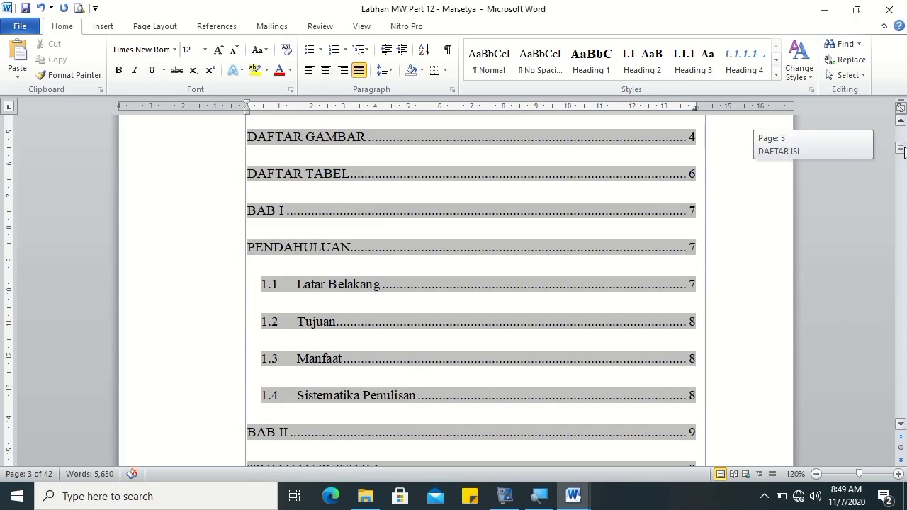
{"action": "left_click", "coordinate": [299, 284]}
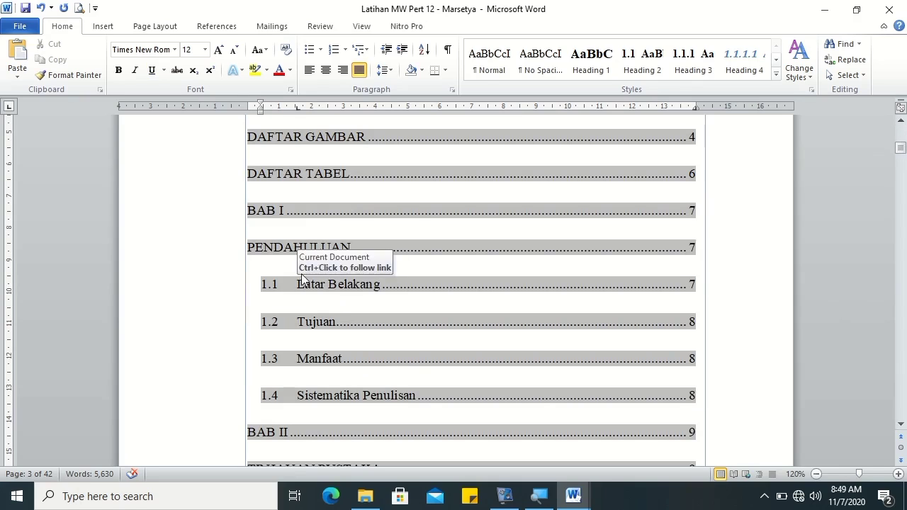
{"action": "left_click_drag", "start_coordinate": [260, 113], "coordinate": [248, 106]}
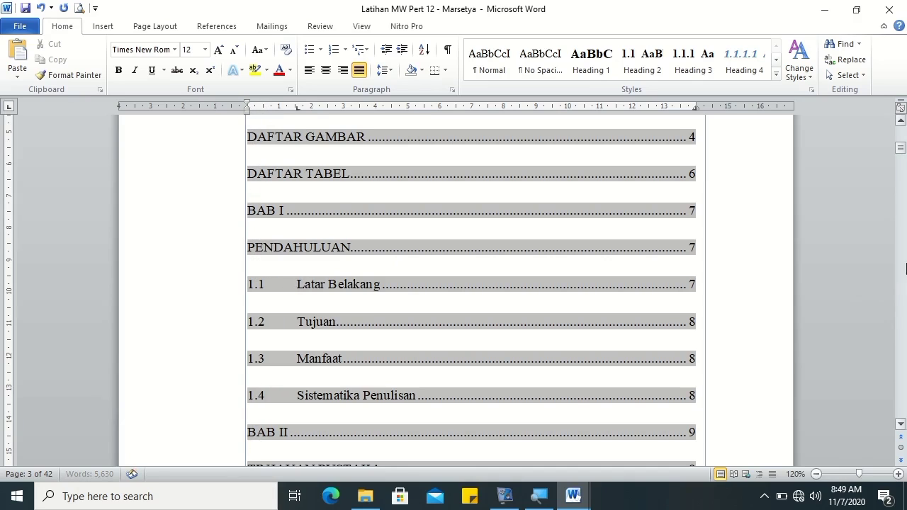
{"action": "left_click_drag", "start_coordinate": [900, 146], "coordinate": [900, 158]}
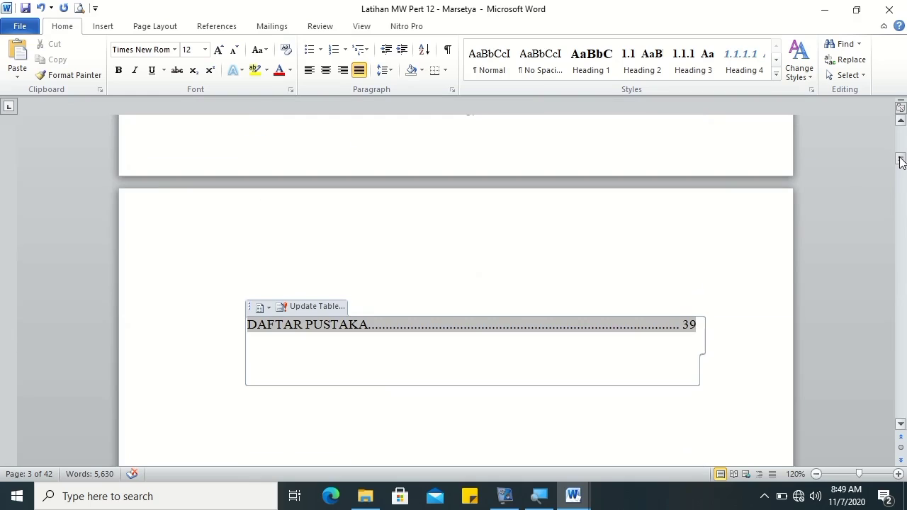
{"action": "left_click", "coordinate": [697, 326], "text": "shift"}
{"action": "left_click_drag", "start_coordinate": [900, 157], "coordinate": [900, 148]}
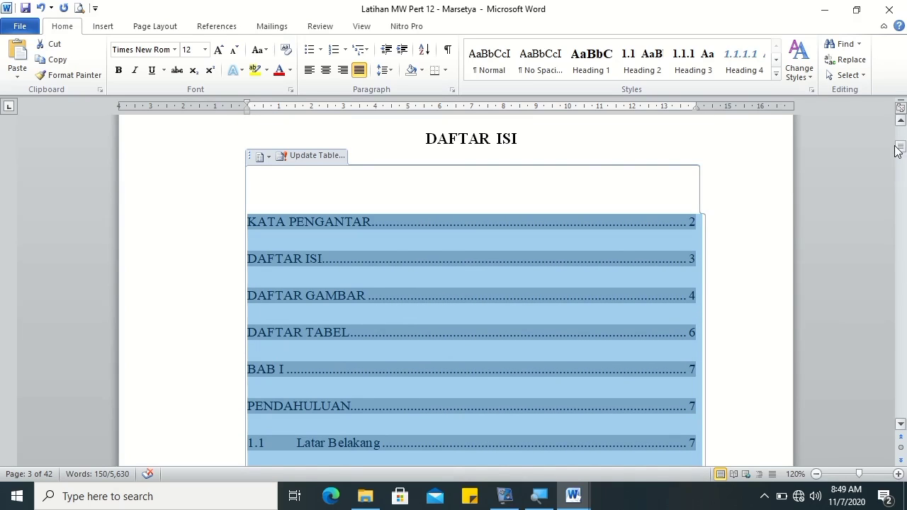
Step: Clear the contents' existing tab stops and add a tab stop at 1.25 cm
{"action": "left_click", "coordinate": [452, 89]}
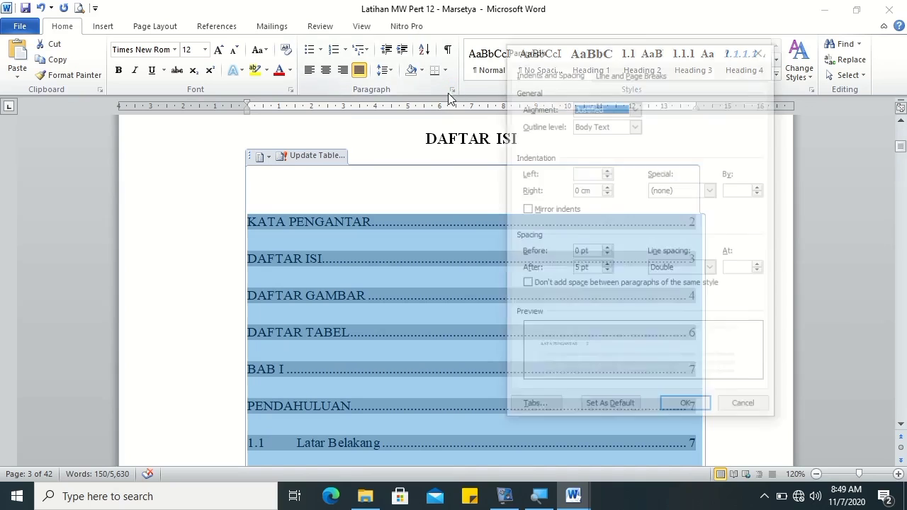
{"action": "left_click", "coordinate": [533, 409]}
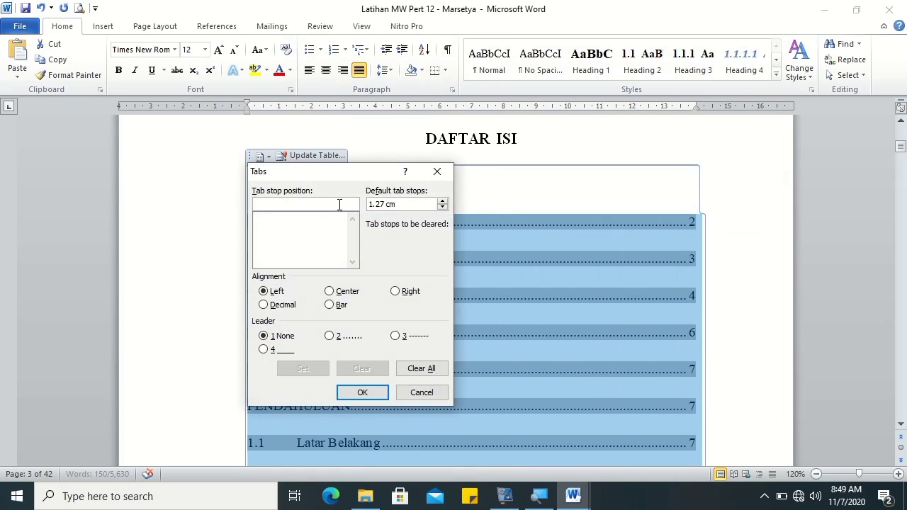
{"action": "left_click", "coordinate": [418, 368]}
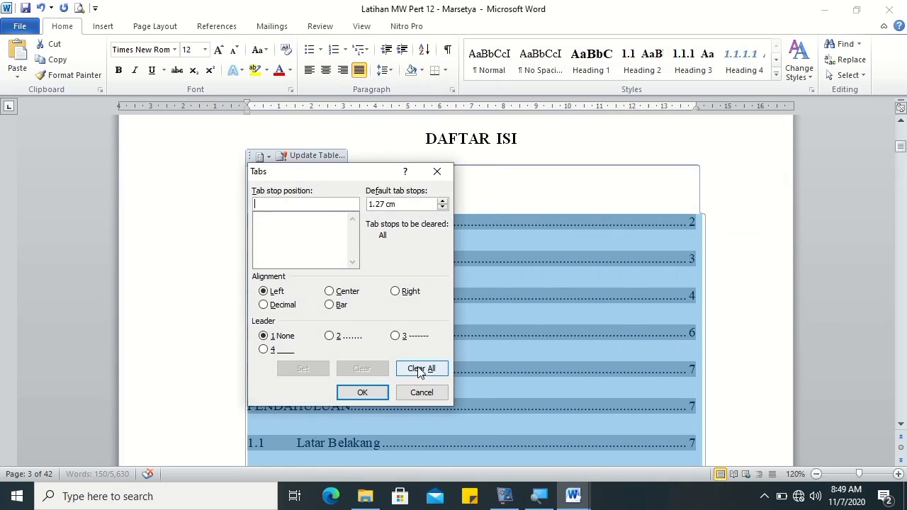
{"action": "left_click_drag", "start_coordinate": [283, 174], "coordinate": [155, 155]}
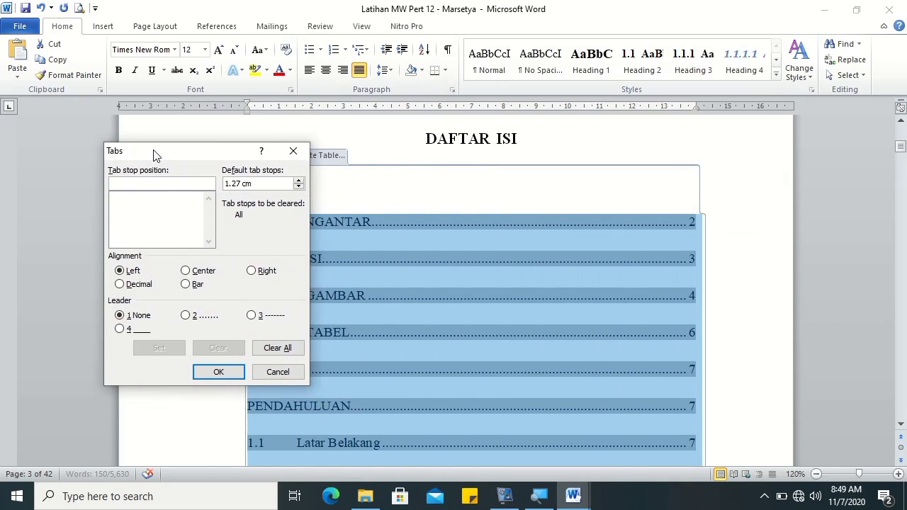
{"action": "type", "text": "1.25"}
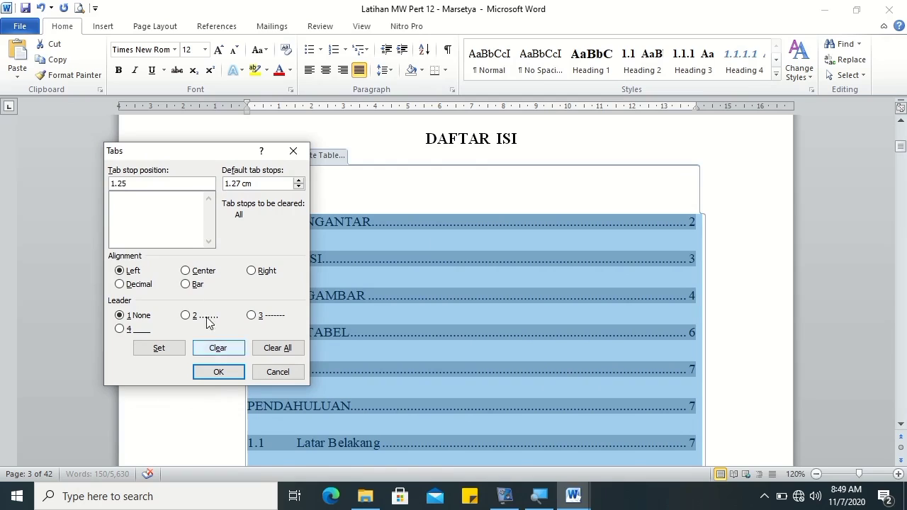
{"action": "left_click", "coordinate": [163, 348]}
Step: Add a right-aligned dotted tab stop at 13 cm and a right stop at 14 cm
{"action": "type", "text": "13"}
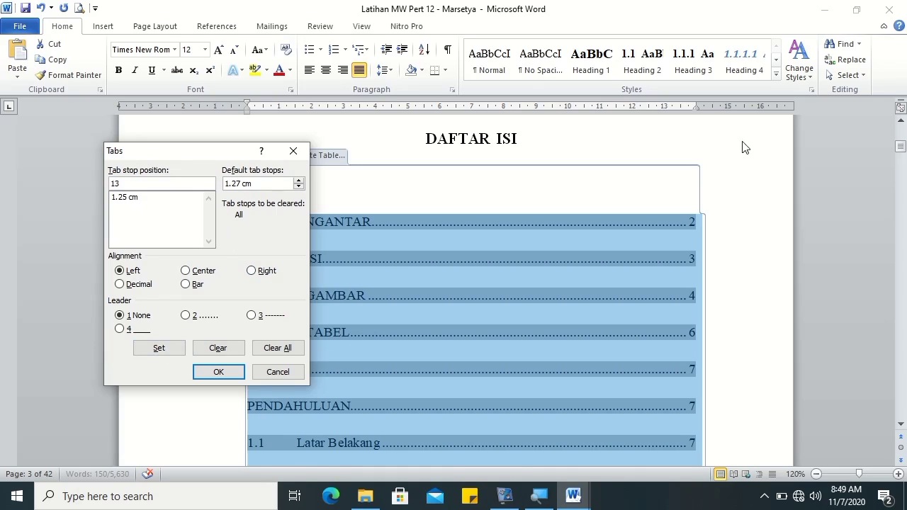
{"action": "left_click", "coordinate": [264, 271]}
{"action": "left_click", "coordinate": [190, 315]}
{"action": "left_click", "coordinate": [168, 354]}
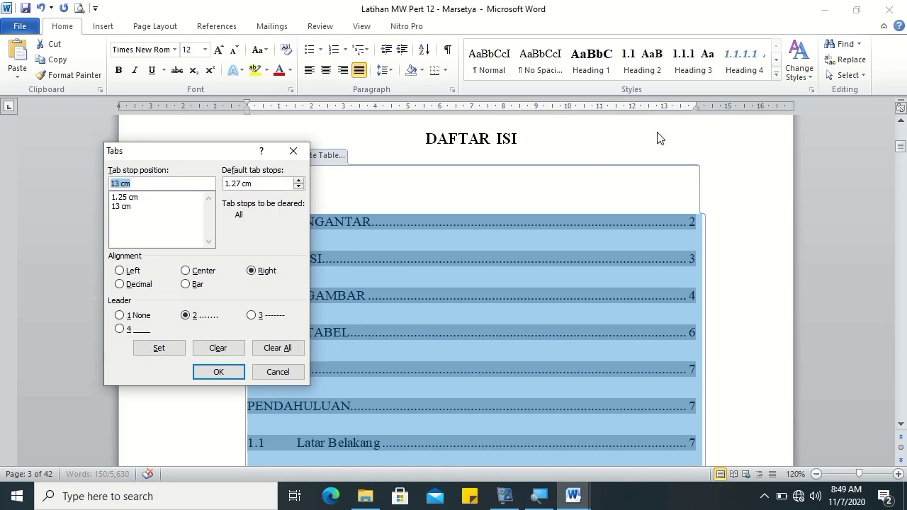
{"action": "type", "text": "14"}
{"action": "key", "text": "alt+1"}
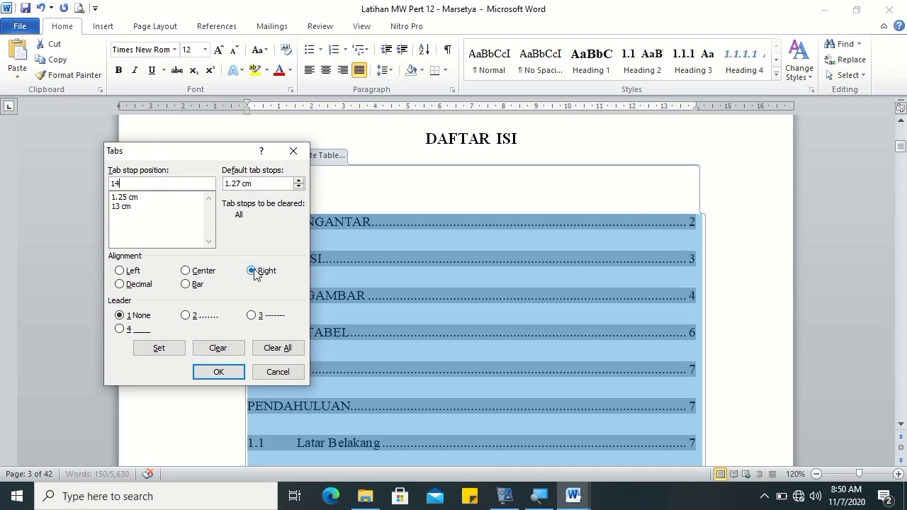
{"action": "left_click", "coordinate": [156, 351]}
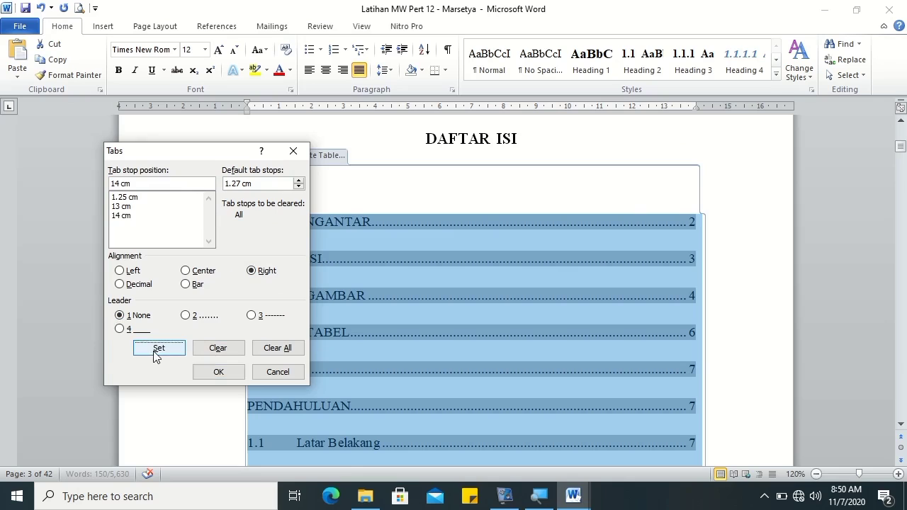
{"action": "left_click", "coordinate": [212, 372]}
Step: Push the KATA PENGANTAR, DAFTAR ISI, DAFTAR GAMBAR and DAFTAR TABEL page numbers to the 14 cm stop
{"action": "left_click", "coordinate": [428, 375]}
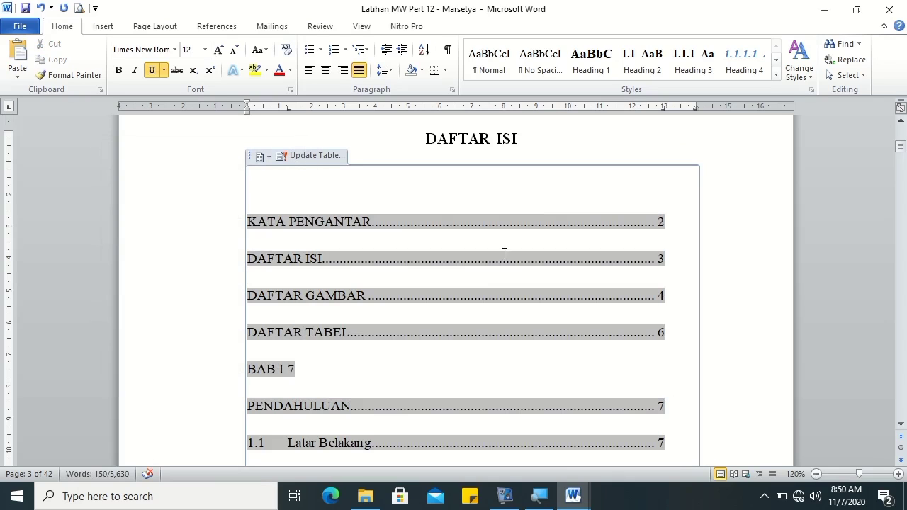
{"action": "left_click", "coordinate": [658, 224]}
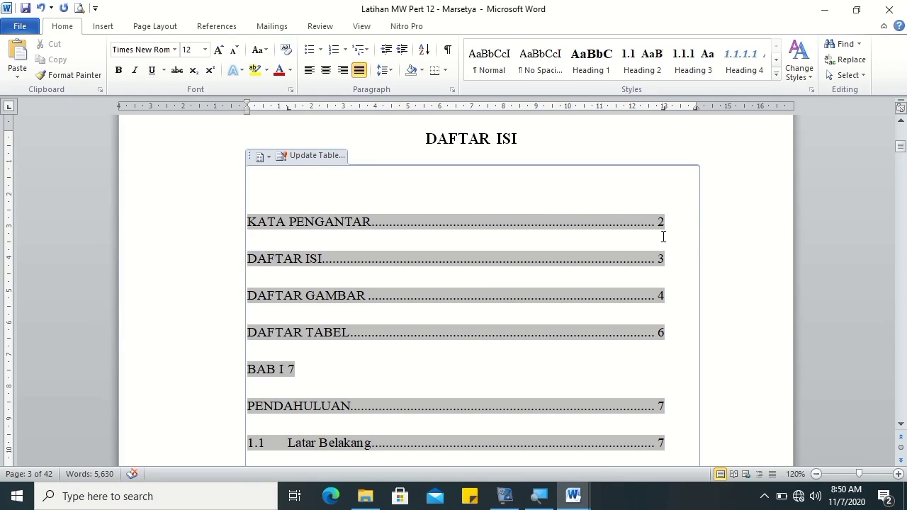
{"action": "key", "text": "Tab"}
{"action": "left_click", "coordinate": [658, 259]}
{"action": "key", "text": "Tab"}
{"action": "left_click", "coordinate": [660, 294]}
{"action": "key", "text": "Tab"}
{"action": "left_click", "coordinate": [659, 332]}
{"action": "key", "text": "Tab"}
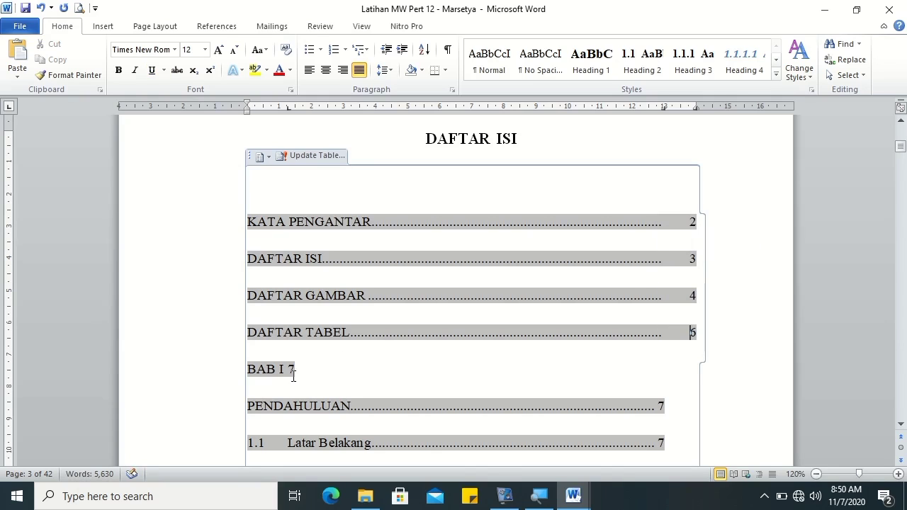
Step: Merge PENDAHULUAN onto the BAB I contents line and remove the duplicate line
{"action": "left_click", "coordinate": [289, 370]}
{"action": "key", "text": "Tab"}
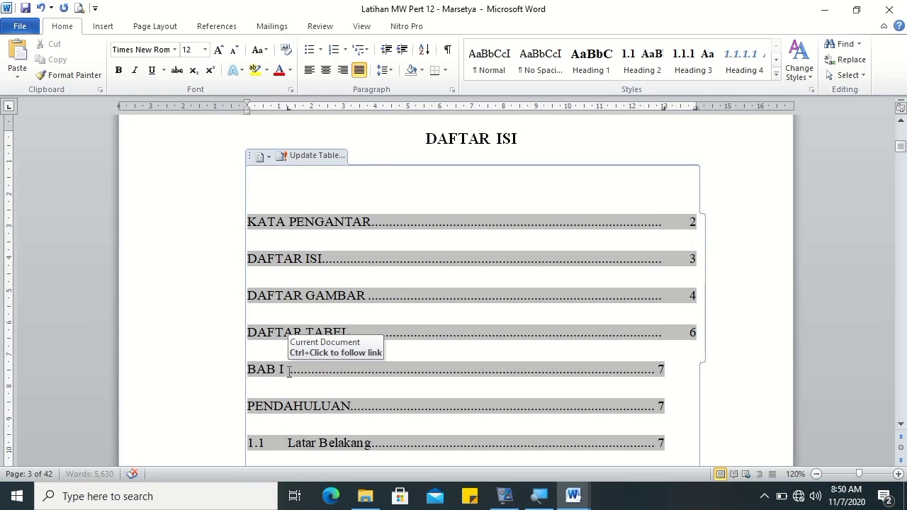
{"action": "type", "text": "PENDAHULUAN"}
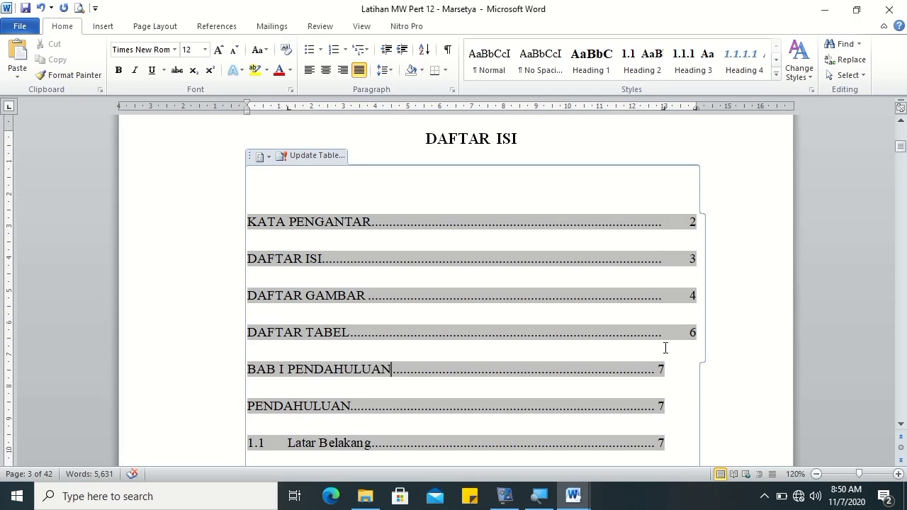
{"action": "triple_click", "coordinate": [685, 409]}
{"action": "left_click", "coordinate": [682, 409]}
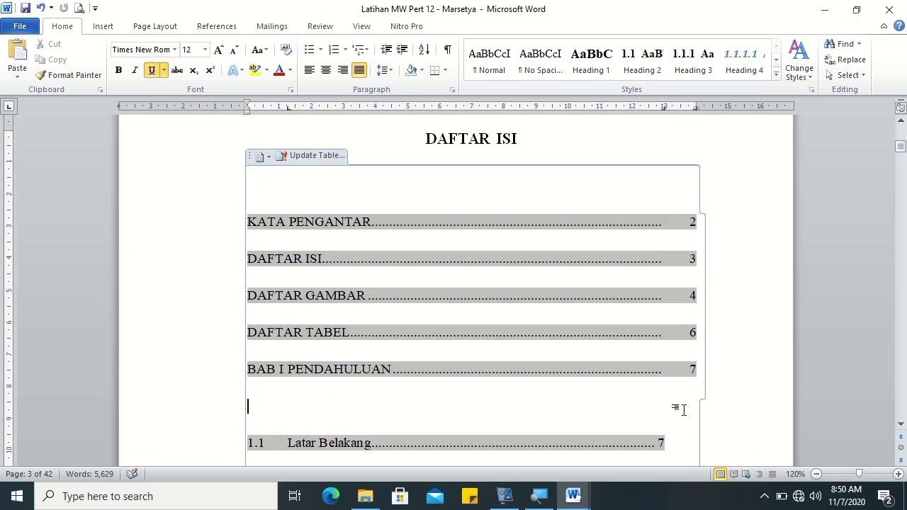
{"action": "key", "text": "Delete"}
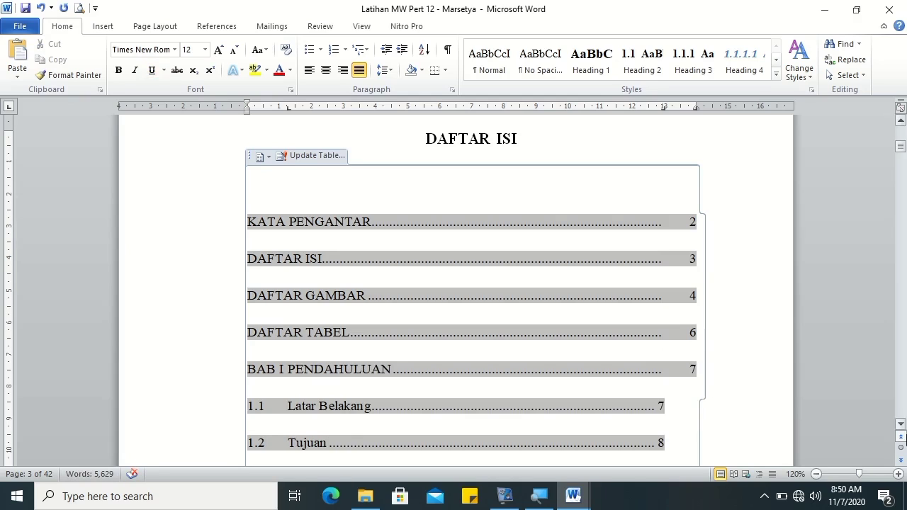
{"action": "key", "text": "ctrl+u"}
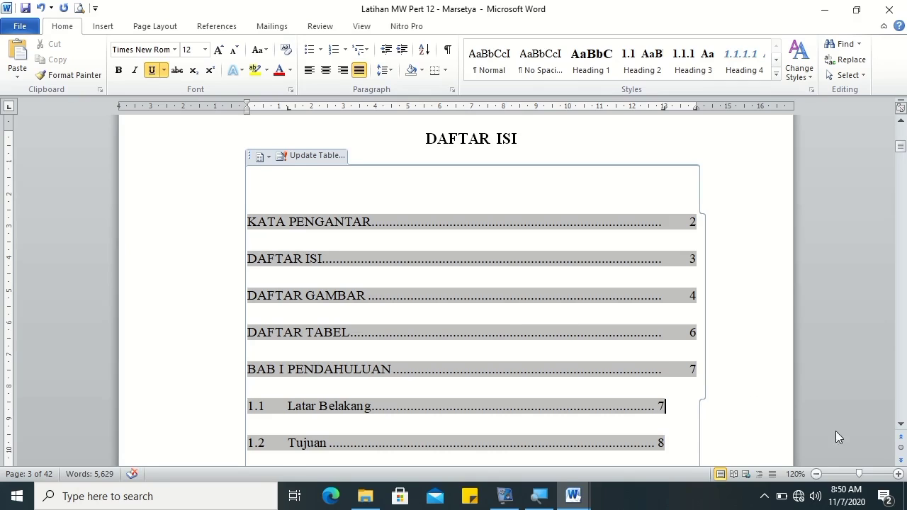
Step: Align the page numbers of entries 1.1 through 1.4 at the right edge
{"action": "left_click", "coordinate": [901, 424]}
{"action": "left_click", "coordinate": [900, 423]}
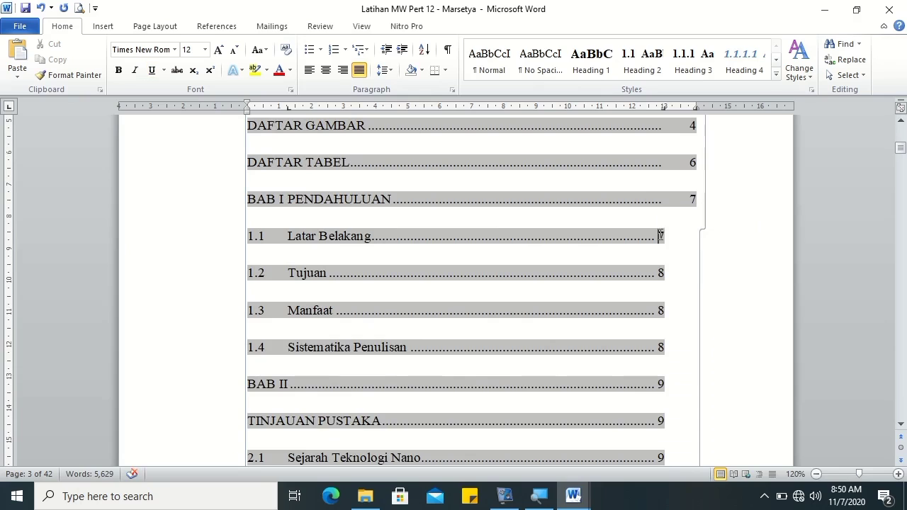
{"action": "key", "text": "ctrl+z"}
{"action": "key", "text": "Tab"}
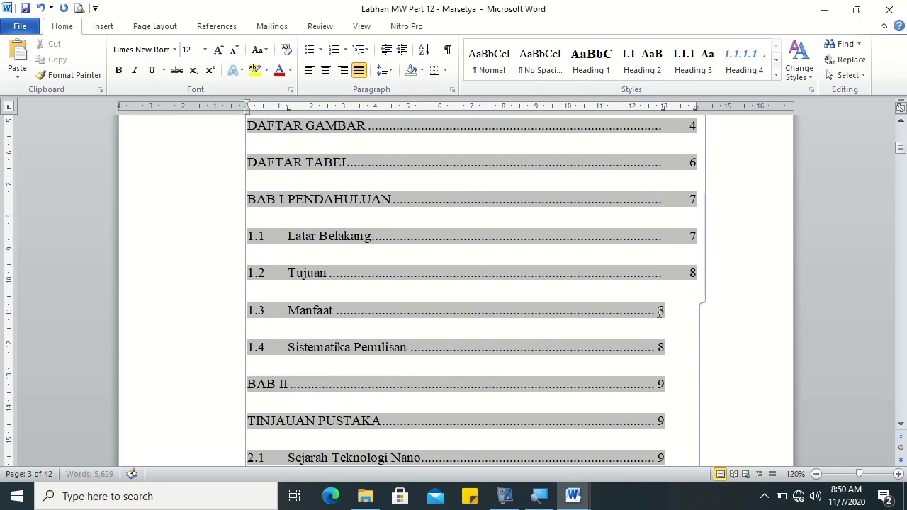
{"action": "left_click", "coordinate": [656, 310]}
{"action": "key", "text": "Tab"}
{"action": "left_click", "coordinate": [660, 351]}
{"action": "key", "text": "Tab"}
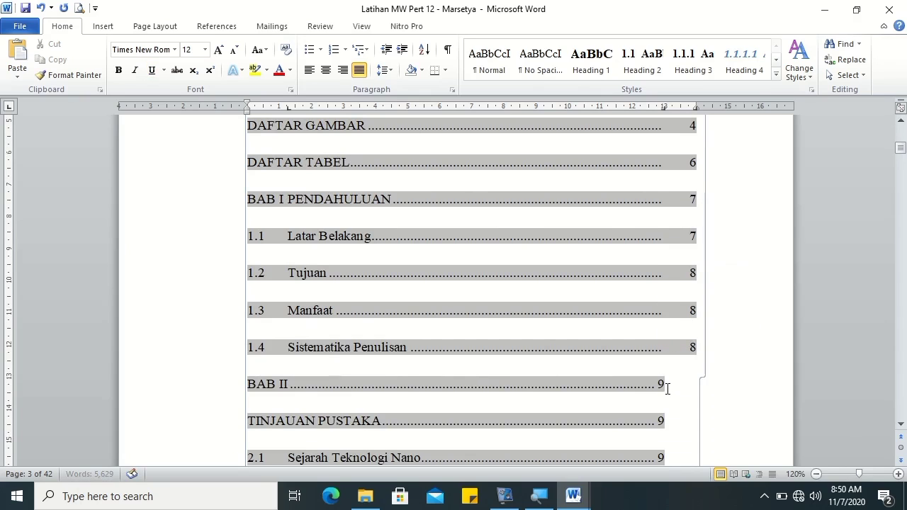
Step: Append TINJAUAN PUSTAKA to the BAB II line and delete the duplicate title line
{"action": "left_click", "coordinate": [292, 383]}
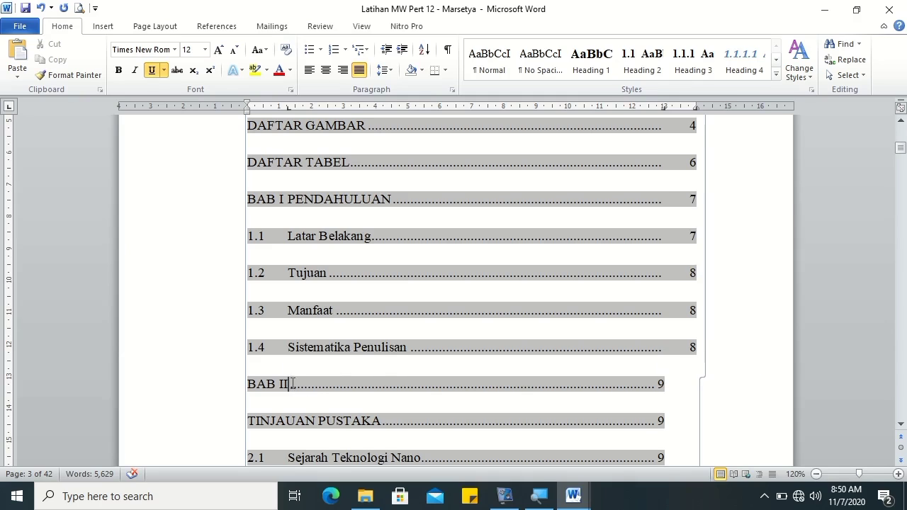
{"action": "type", "text": " TINJ"}
{"action": "type", "text": "AUAN"}
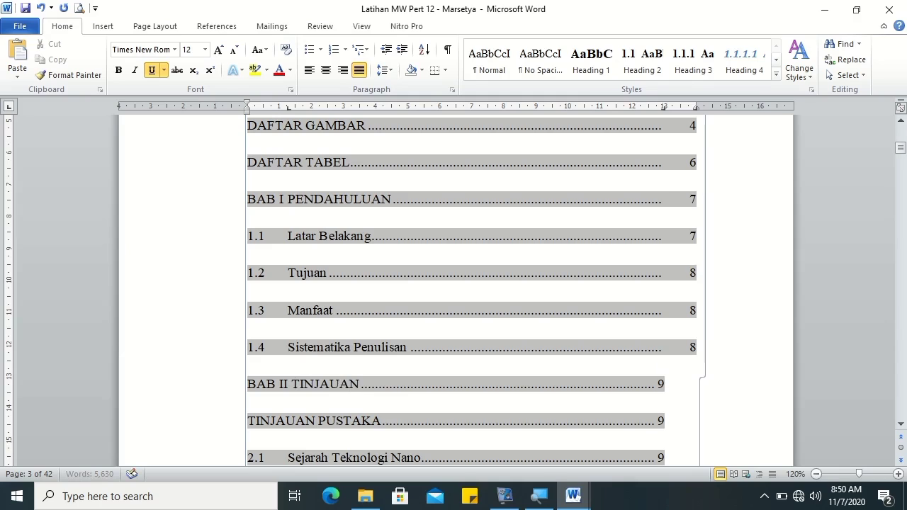
{"action": "type", "text": " PUSTAKA"}
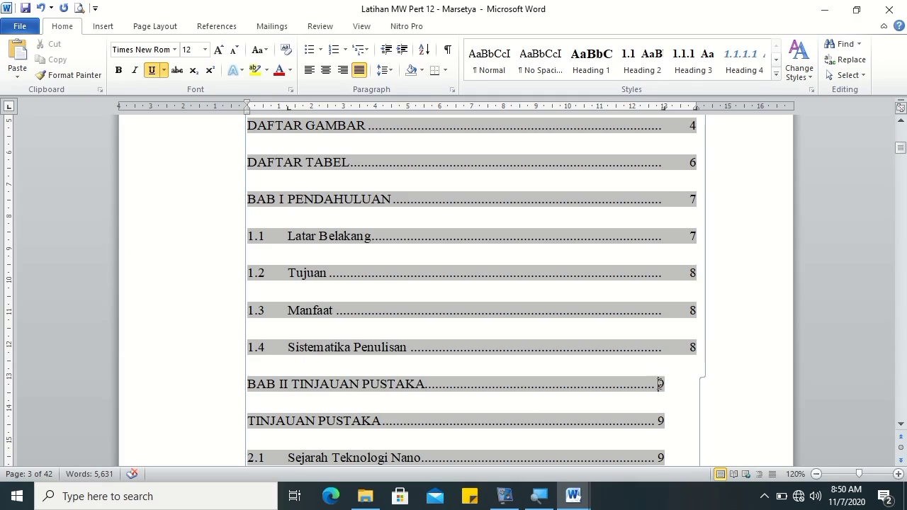
{"action": "triple_click", "coordinate": [686, 421]}
{"action": "key", "text": "BackSpace"}
{"action": "key", "text": "BackSpace"}
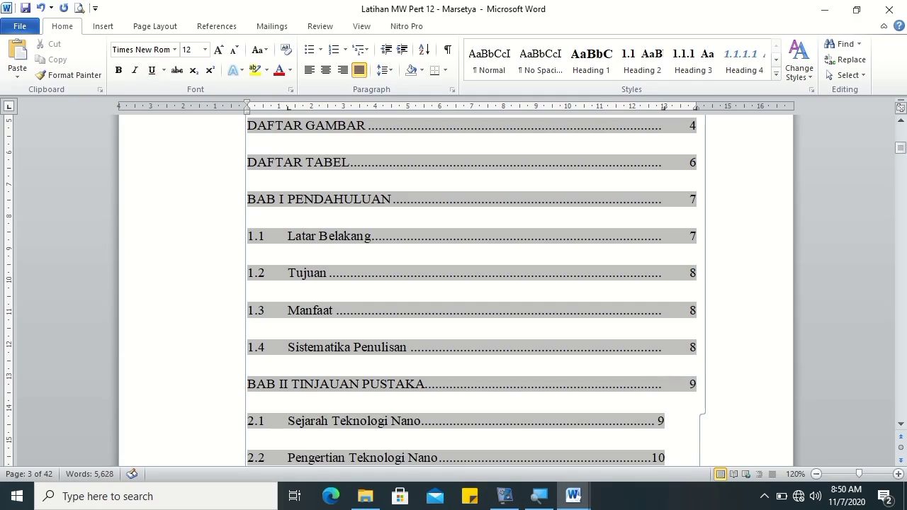
{"action": "double_click", "coordinate": [660, 421]}
{"action": "left_click", "coordinate": [658, 429]}
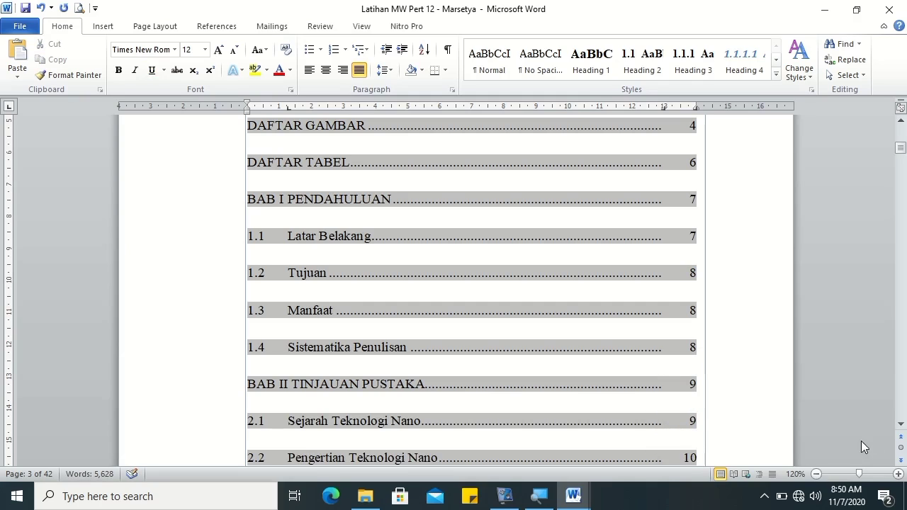
Step: Push the 2.3 and 2.4 page numbers (11 and 12) to the right-hand stop
{"action": "left_click", "coordinate": [901, 423]}
{"action": "left_click", "coordinate": [900, 423]}
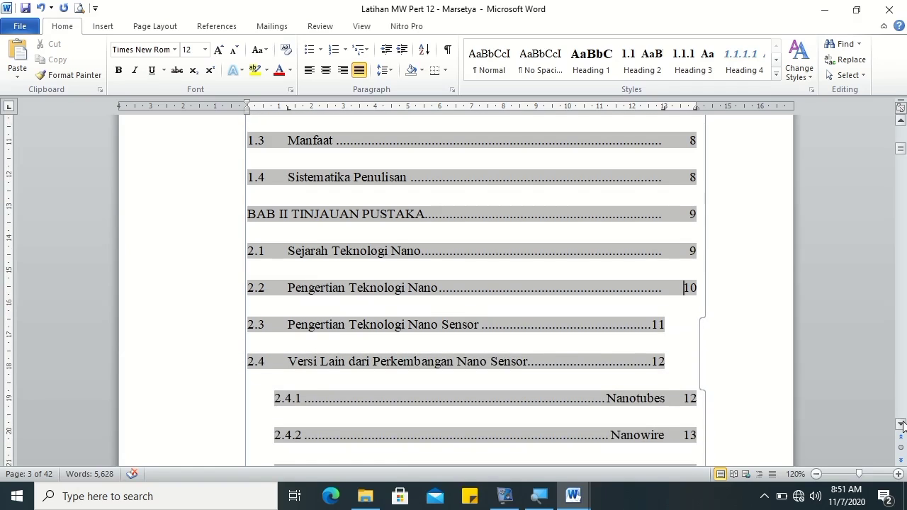
{"action": "left_click", "coordinate": [652, 339]}
{"action": "key", "text": "Tab"}
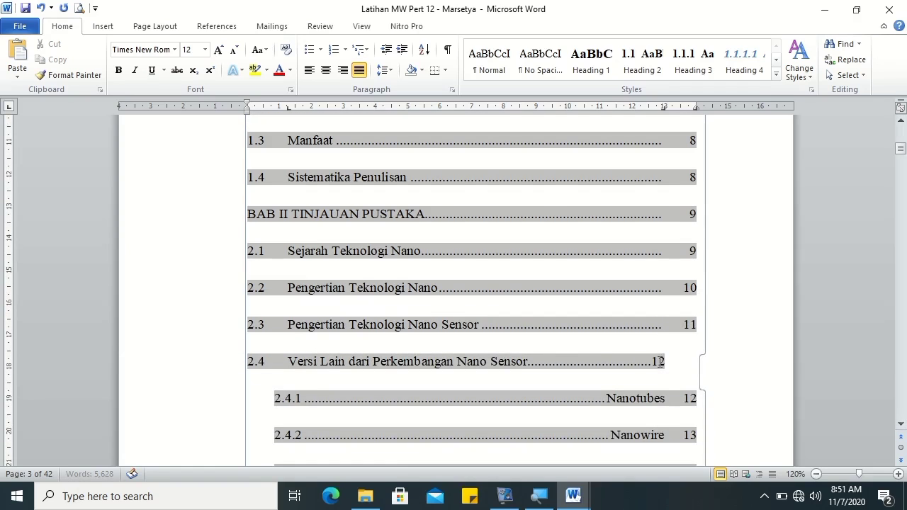
{"action": "left_click", "coordinate": [652, 361]}
{"action": "key", "text": "Tab"}
{"action": "left_click", "coordinate": [607, 404]}
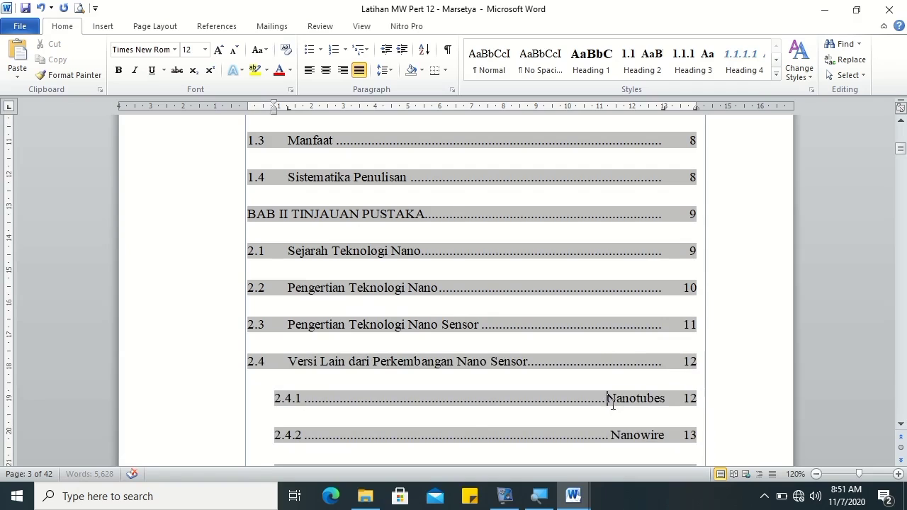
{"action": "left_click", "coordinate": [900, 424]}
{"action": "left_click", "coordinate": [900, 425]}
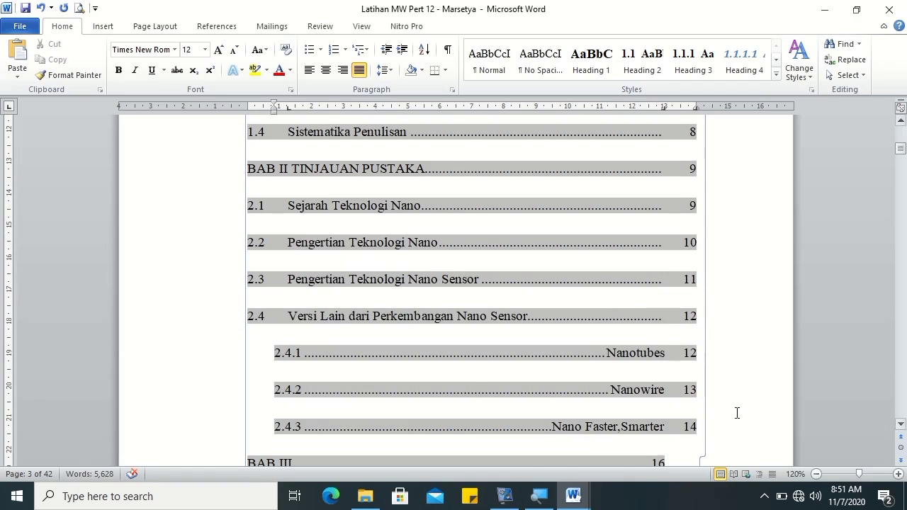
Step: Add a new tab stop at position 2 for the 2.4.1–2.4.3 contents entries
{"action": "key", "text": "ctrl+a"}
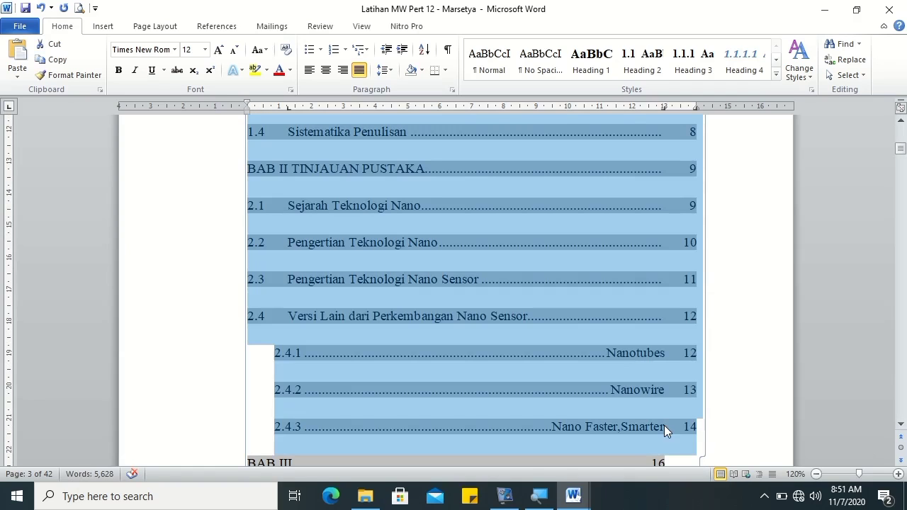
{"action": "left_click", "coordinate": [663, 425]}
{"action": "left_click", "coordinate": [616, 363], "text": "shift"}
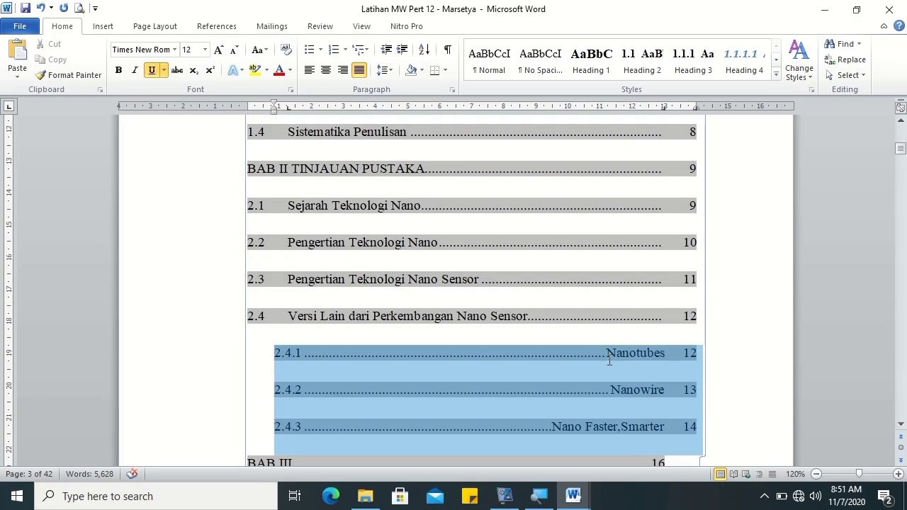
{"action": "left_click", "coordinate": [456, 91]}
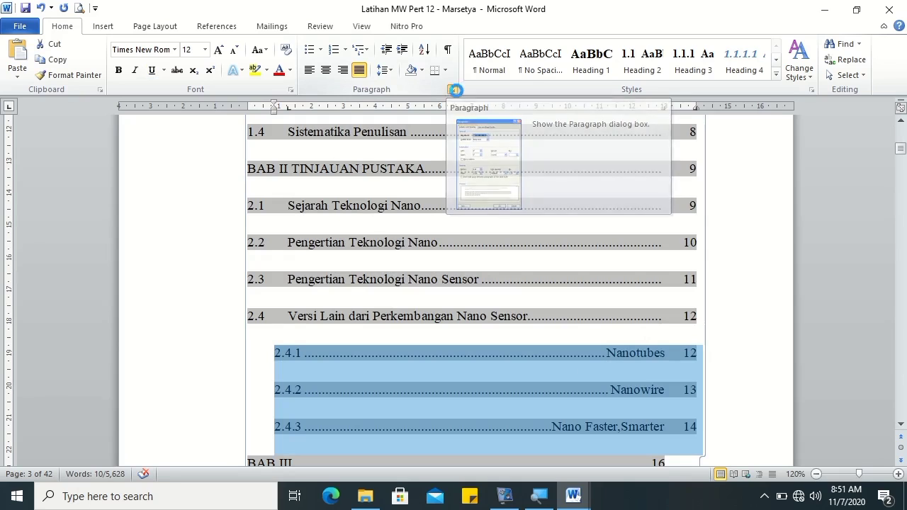
{"action": "left_click", "coordinate": [535, 409]}
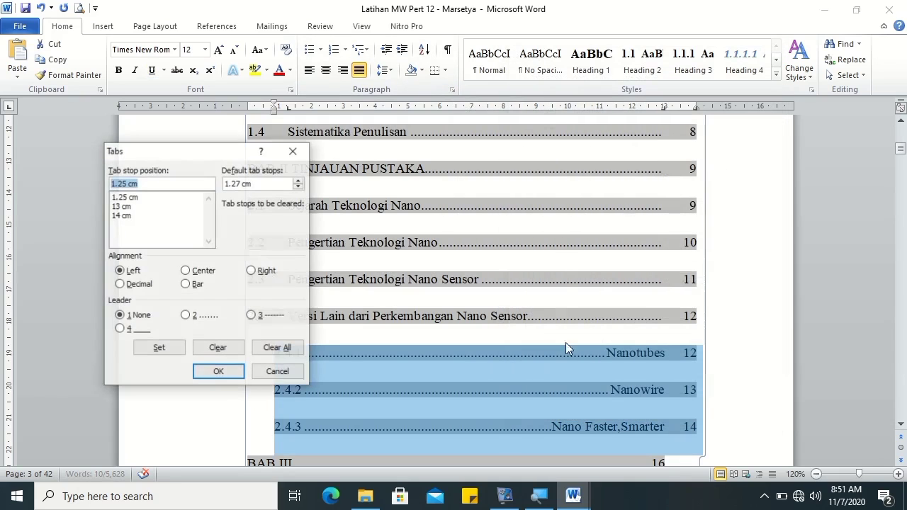
{"action": "type", "text": "2.5"}
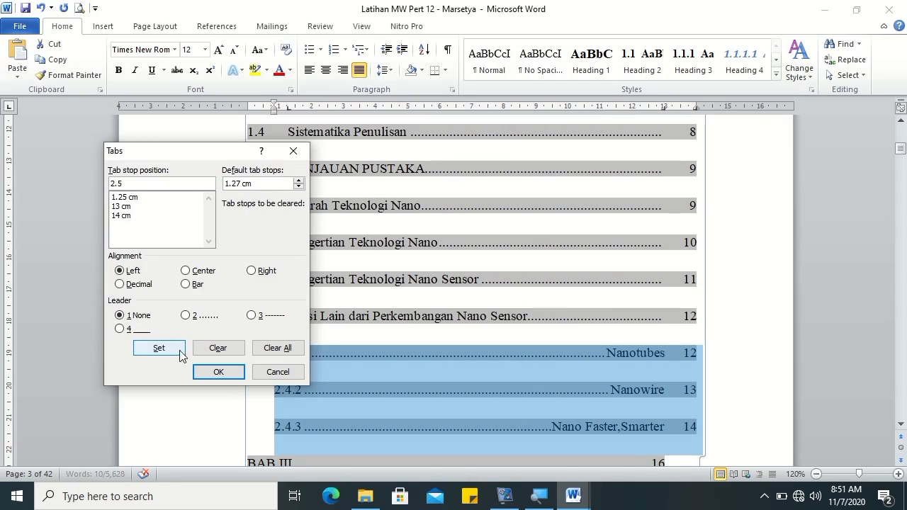
{"action": "left_click", "coordinate": [177, 348]}
{"action": "left_click", "coordinate": [217, 372]}
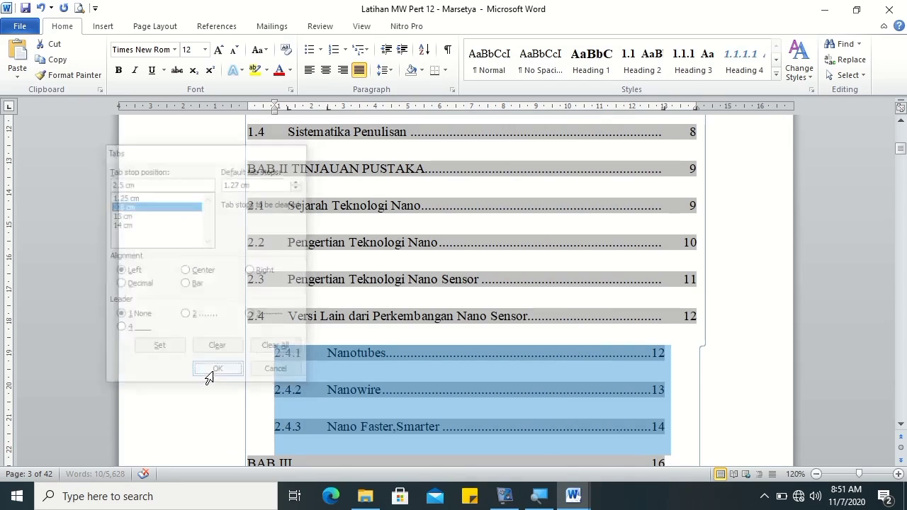
Step: Reduce the 2.4.x entries' indent and align page numbers 12, 13 and 14 with the right-hand column
{"action": "left_click", "coordinate": [309, 369]}
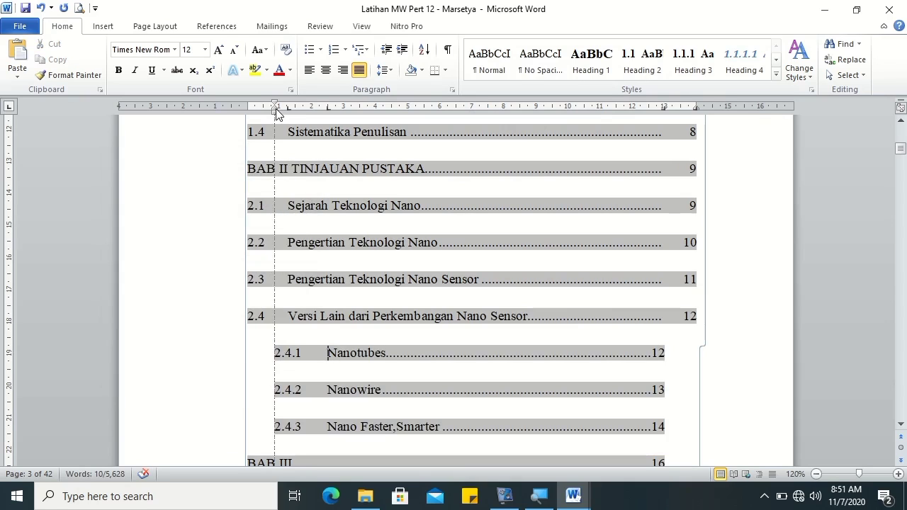
{"action": "left_click_drag", "start_coordinate": [277, 113], "coordinate": [289, 106]}
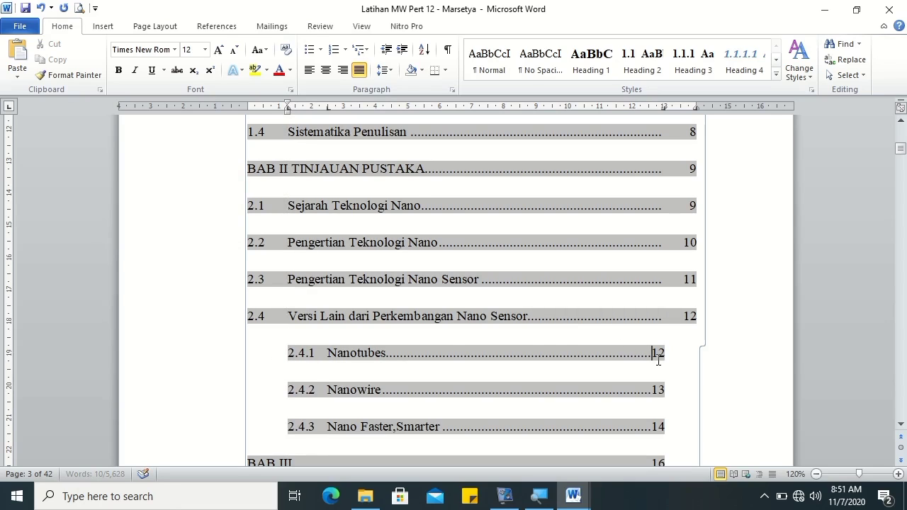
{"action": "key", "text": "Tab"}
{"action": "left_click", "coordinate": [653, 389]}
{"action": "key", "text": "Tab"}
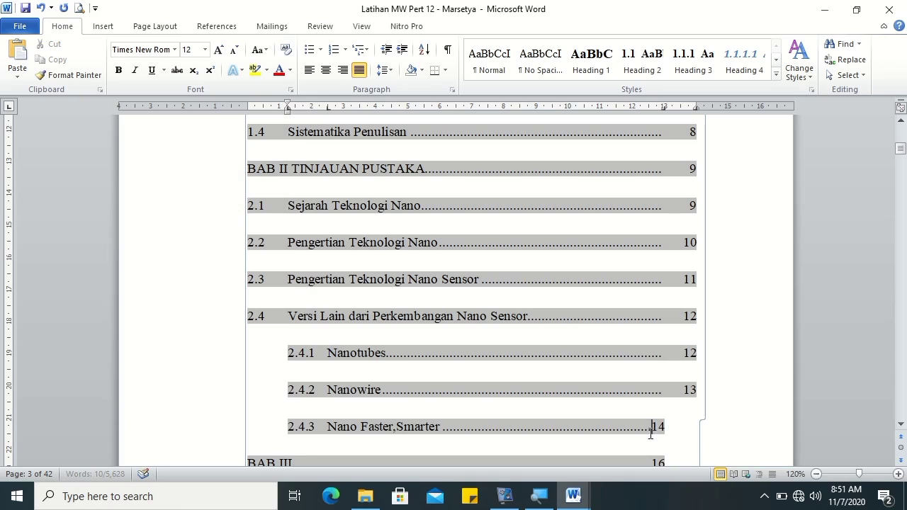
{"action": "key", "text": "Tab"}
{"action": "left_click", "coordinate": [902, 425]}
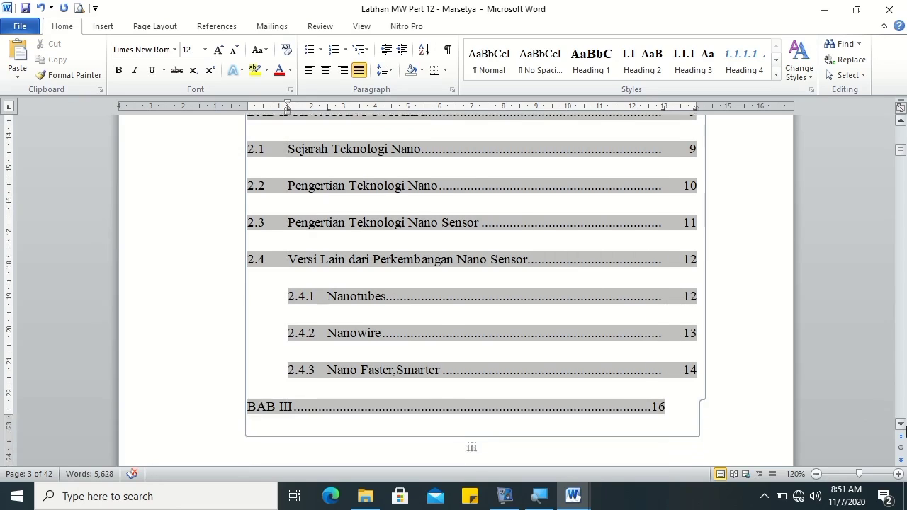
Step: Merge PEMBAHASAN onto the BAB III line, align its page 16, and delete the separate PEMBAHASAN entry
{"action": "left_click", "coordinate": [900, 424]}
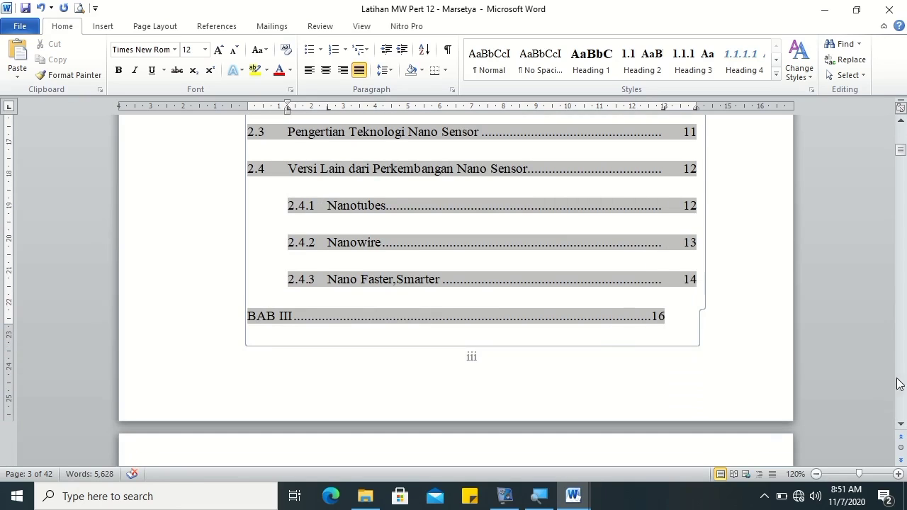
{"action": "scroll", "coordinate": [824, 399], "scroll_direction": "down", "scroll_amount": 3}
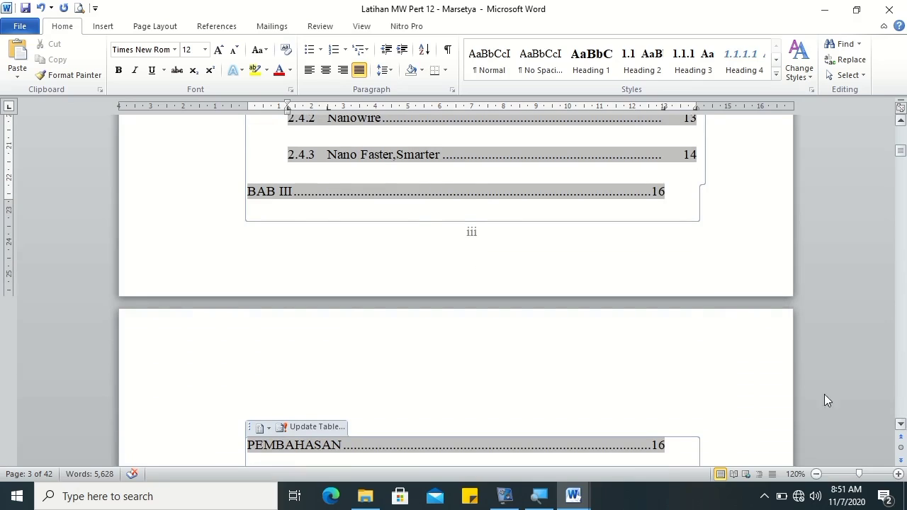
{"action": "left_click", "coordinate": [295, 191]}
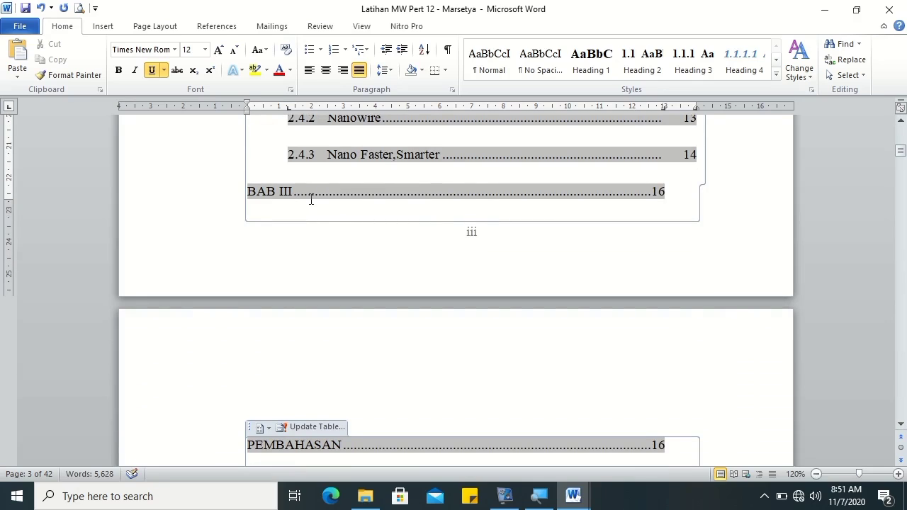
{"action": "type", "text": "PEMBAHASAN"}
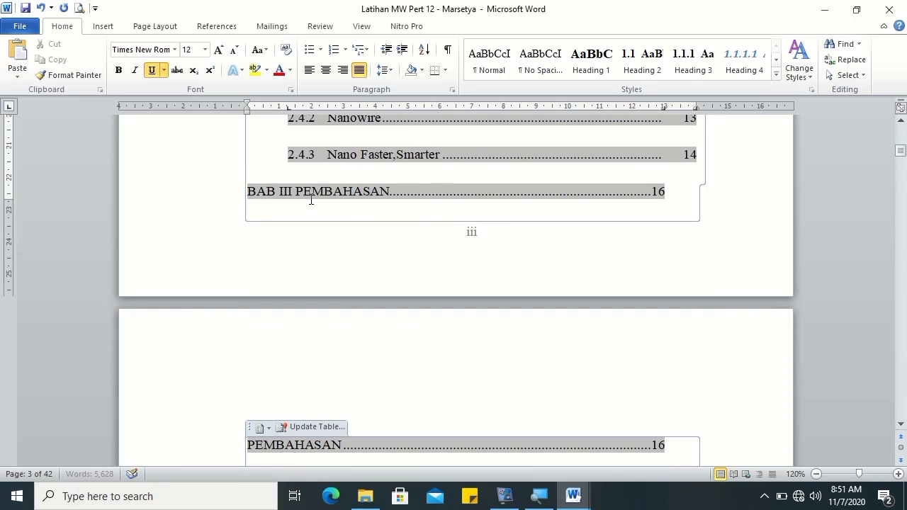
{"action": "left_click", "coordinate": [655, 199]}
{"action": "key", "text": "Tab"}
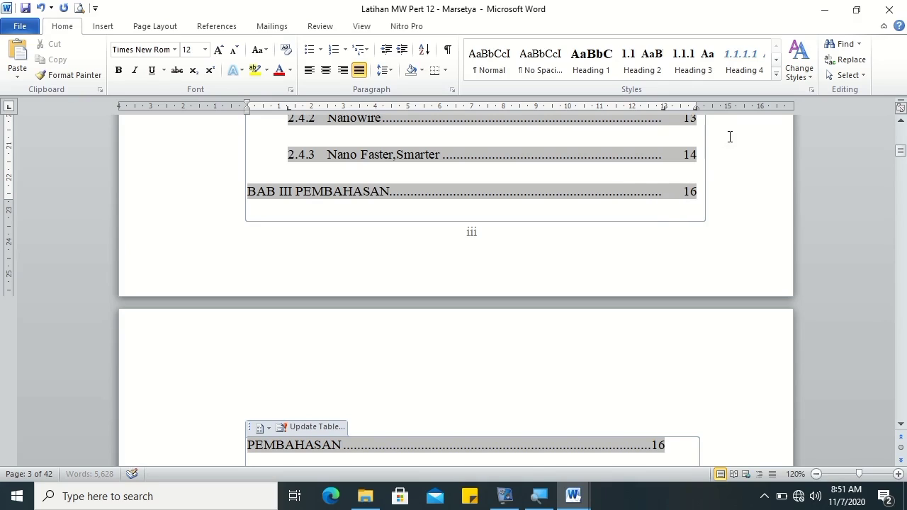
{"action": "left_click", "coordinate": [687, 448]}
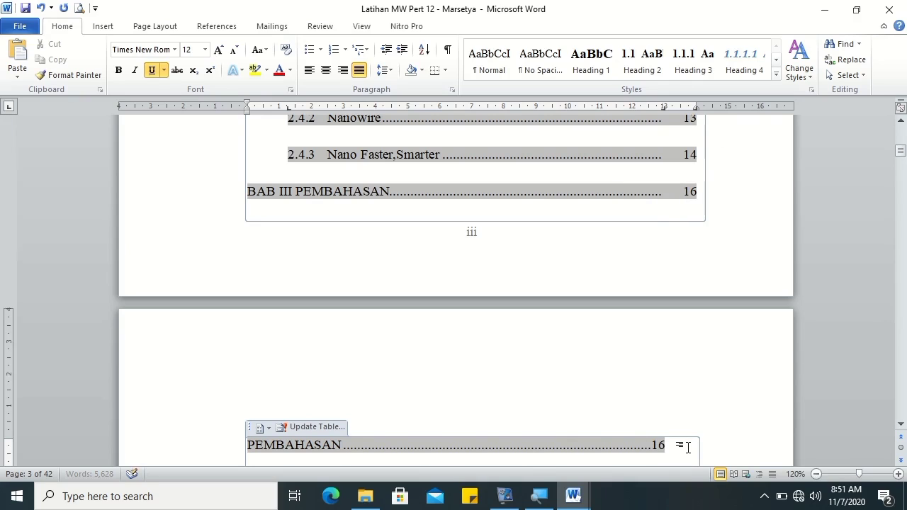
{"action": "triple_click", "coordinate": [687, 447]}
{"action": "key", "text": "Delete"}
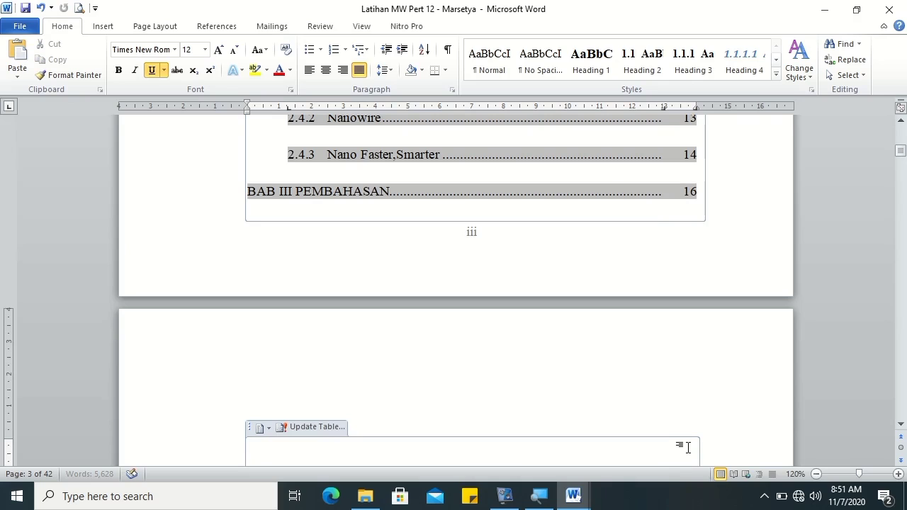
{"action": "key", "text": "ctrl+z"}
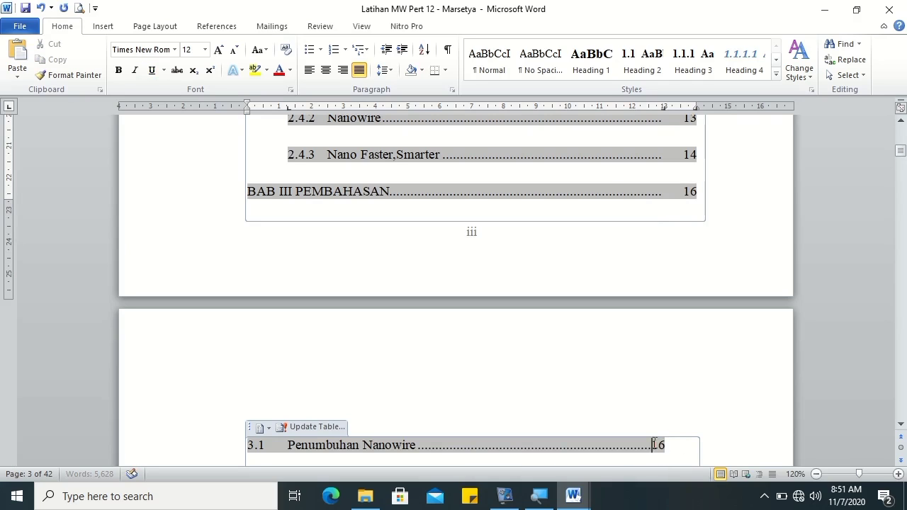
Step: Align the 3.1.1, 3.1.2 and 3.2 page numbers (16, 18, 22) with the right-hand column
{"action": "left_click", "coordinate": [900, 423]}
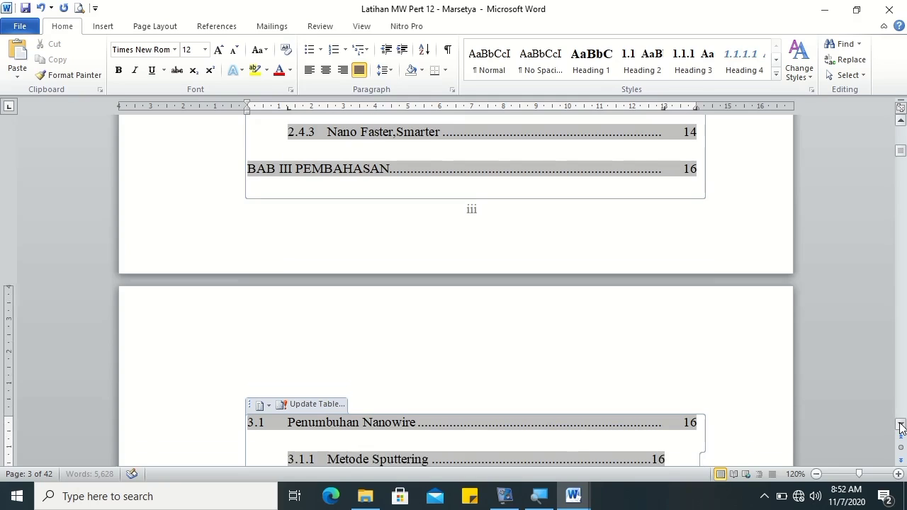
{"action": "scroll", "coordinate": [900, 425], "scroll_direction": "down", "scroll_amount": 7}
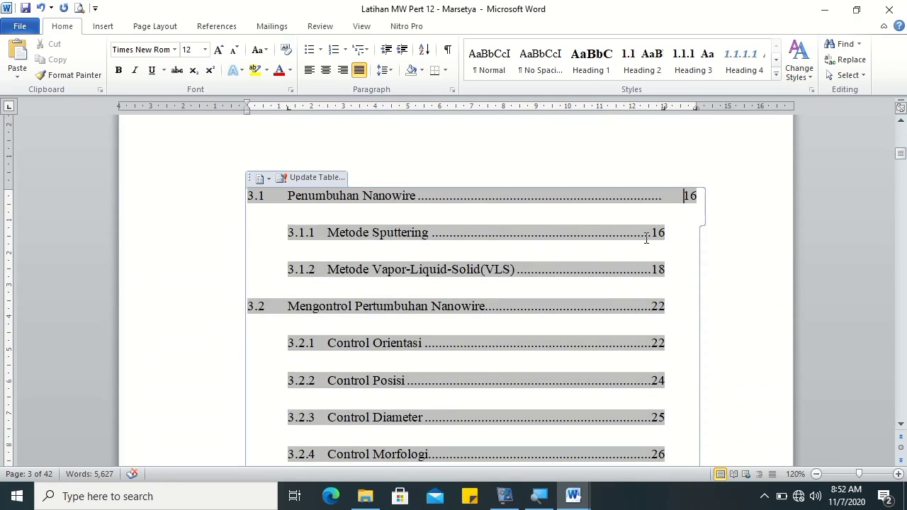
{"action": "left_click", "coordinate": [652, 233]}
{"action": "key", "text": "Tab"}
{"action": "left_click", "coordinate": [651, 269]}
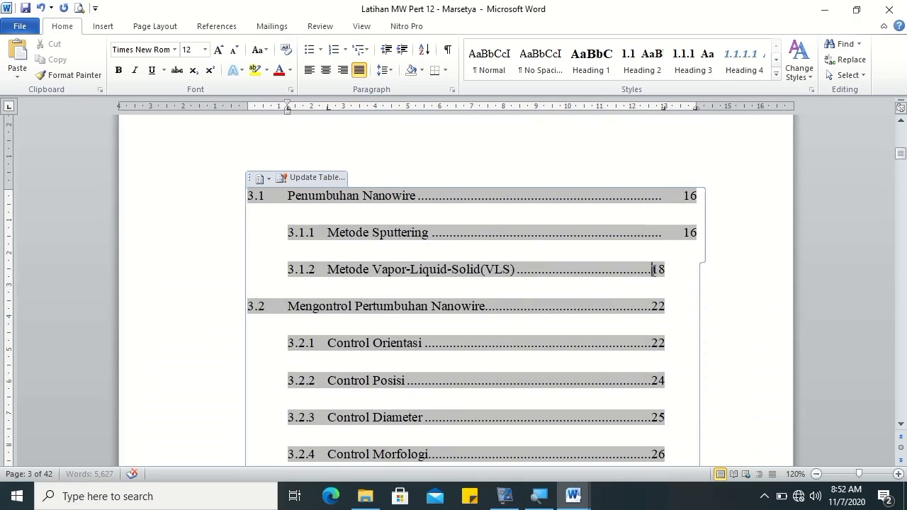
{"action": "key", "text": "Tab"}
{"action": "left_click", "coordinate": [651, 306]}
{"action": "key", "text": "Tab"}
{"action": "left_click", "coordinate": [652, 348]}
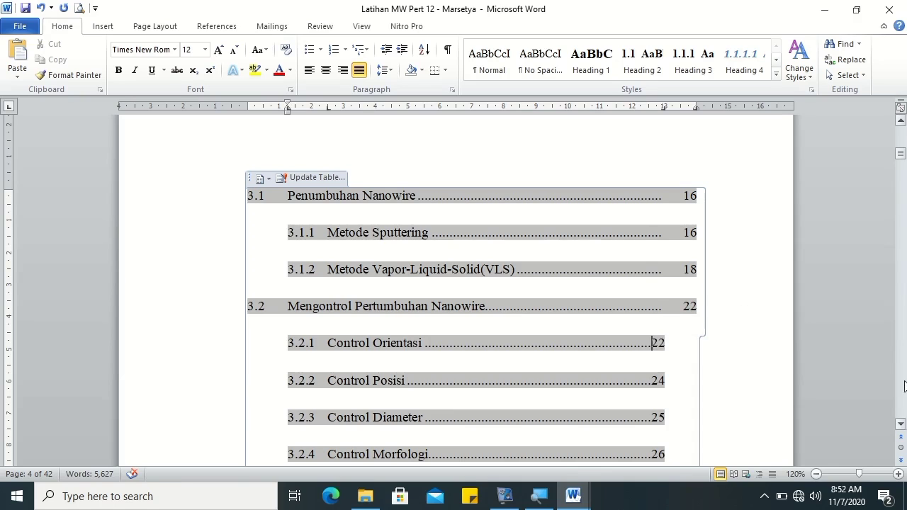
{"action": "left_click", "coordinate": [900, 425]}
{"action": "left_click_drag", "start_coordinate": [902, 426], "coordinate": [901, 426]}
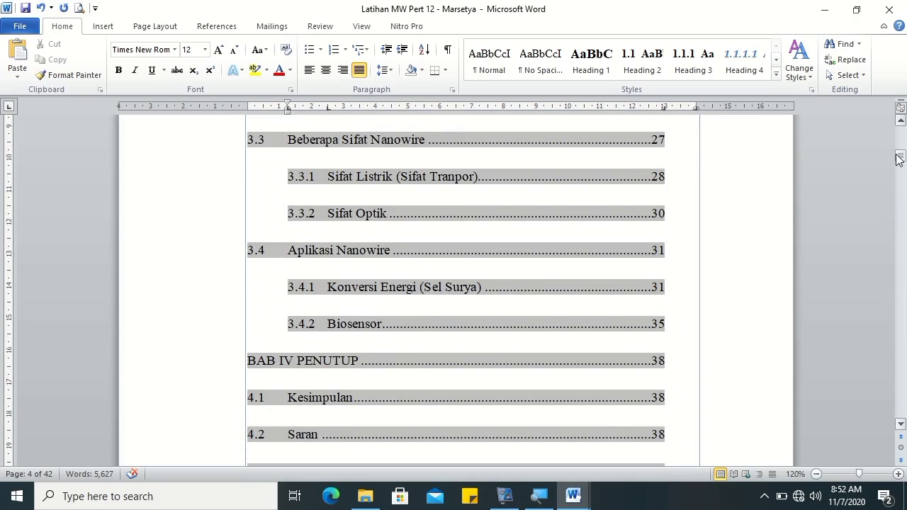
{"action": "left_click_drag", "start_coordinate": [898, 159], "coordinate": [899, 147]}
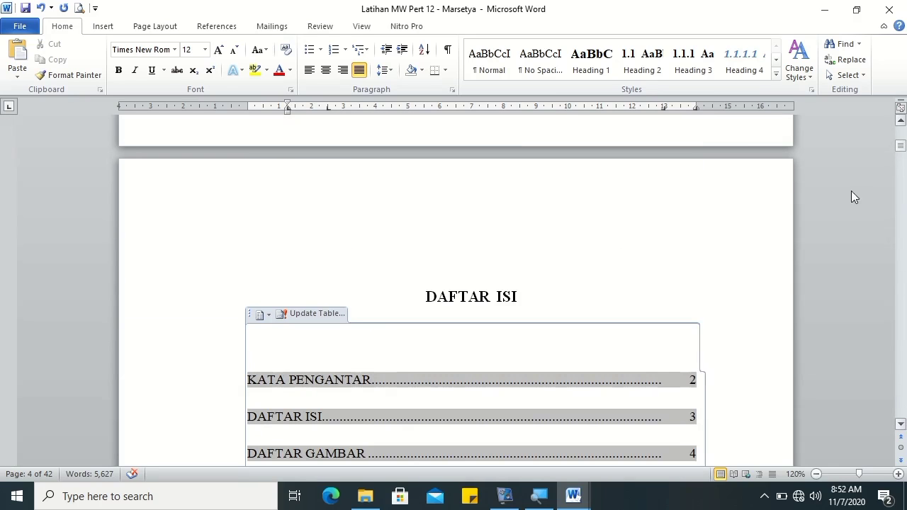
Step: Update the table of contents, refreshing page numbers only
{"action": "left_click", "coordinate": [324, 315]}
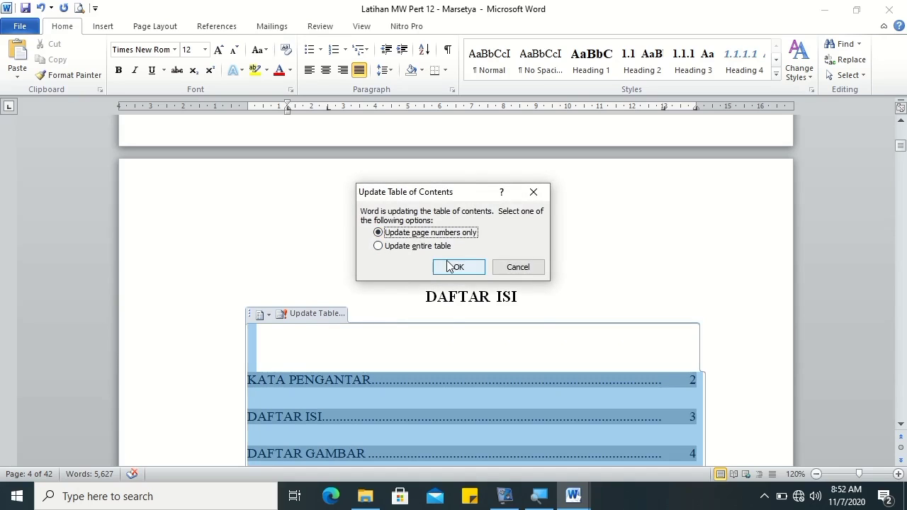
{"action": "left_click", "coordinate": [449, 266]}
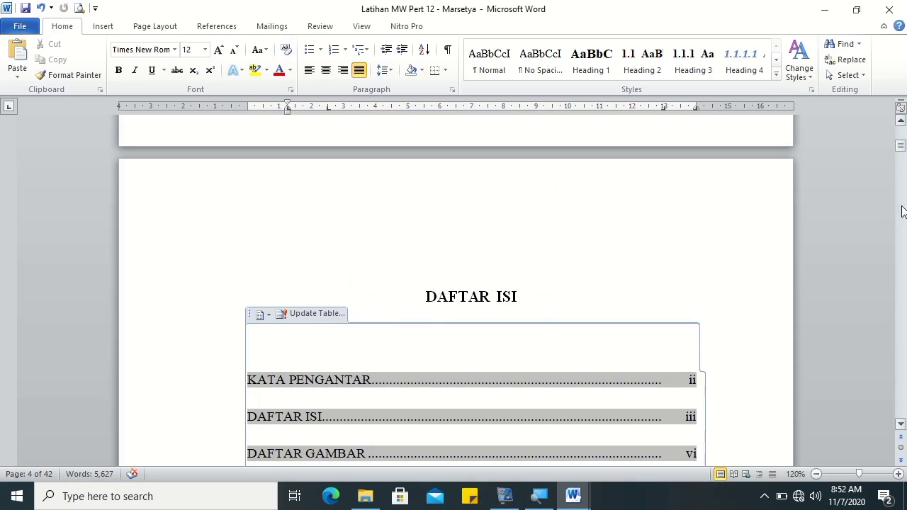
{"action": "left_click_drag", "start_coordinate": [904, 158], "coordinate": [902, 157]}
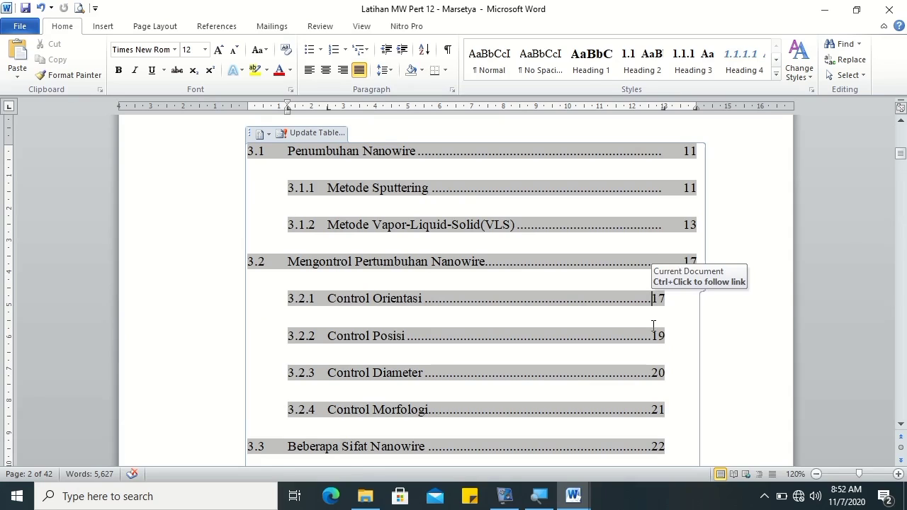
Step: Align the 3.2.1–3.2.4 page numbers with the right-hand column
{"action": "key", "text": "Tab"}
{"action": "left_click", "coordinate": [650, 336]}
{"action": "key", "text": "Tab"}
{"action": "key", "text": "Tab"}
{"action": "left_click", "coordinate": [651, 409]}
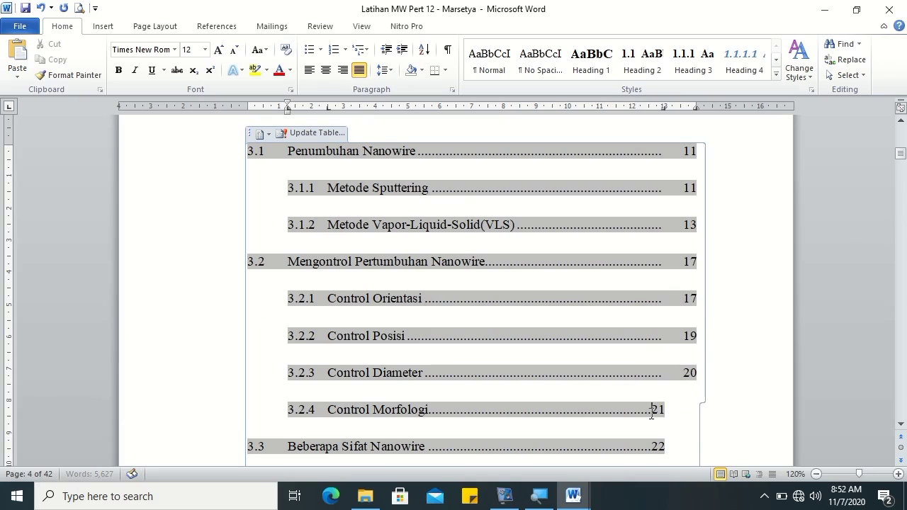
{"action": "key", "text": "Tab"}
{"action": "left_click", "coordinate": [467, 188]}
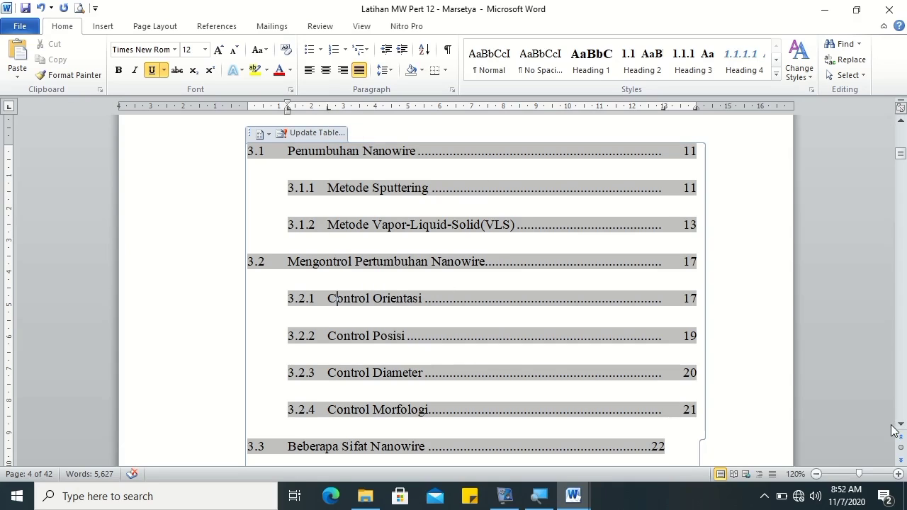
Step: Right-align the page numbers of contents entries 3.3 through 3.4.1 (25, 26, 26)
{"action": "scroll", "coordinate": [900, 428], "scroll_direction": "down", "scroll_amount": 3}
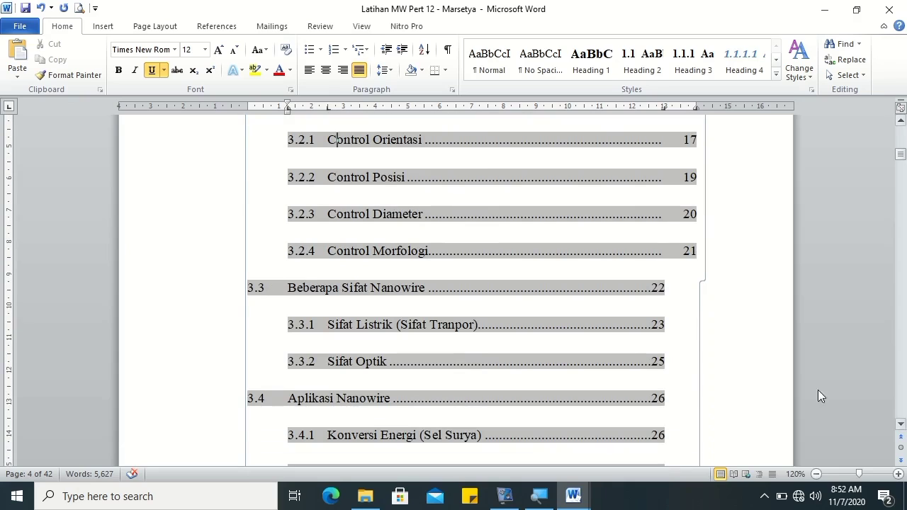
{"action": "left_click", "coordinate": [651, 292]}
{"action": "left_click", "coordinate": [651, 327]}
{"action": "left_click", "coordinate": [650, 364]}
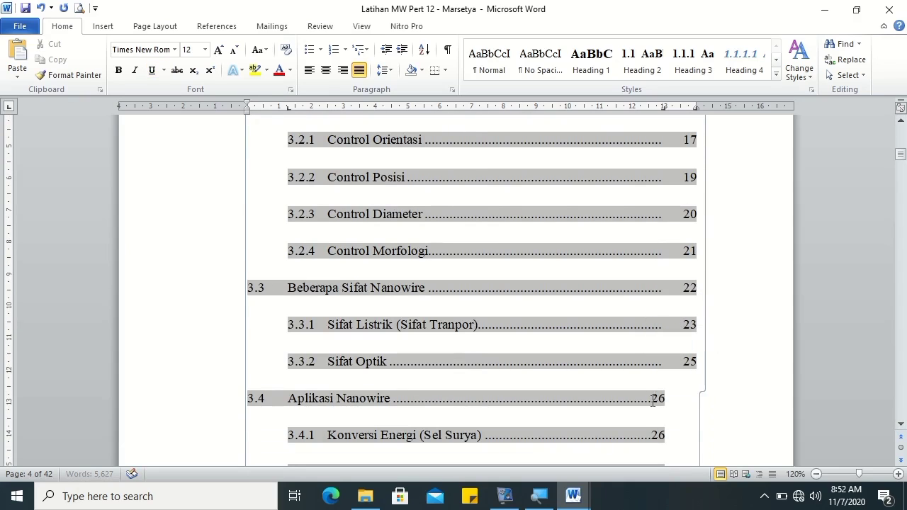
{"action": "left_click", "coordinate": [651, 398]}
{"action": "left_click", "coordinate": [651, 435]}
{"action": "key", "text": "Tab"}
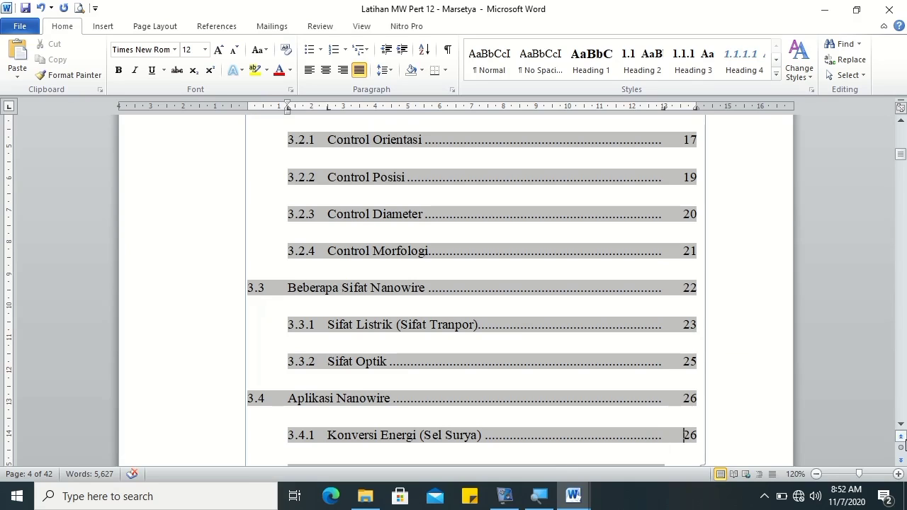
{"action": "left_click", "coordinate": [901, 423]}
{"action": "left_click", "coordinate": [900, 424]}
Step: Right-align the page numbers of Biosensor (30), BAB IV PENUTUP, 4.1 Kesimpulan, Saran (33) and DAFTAR PUSTAKA (34)
{"action": "scroll", "coordinate": [901, 425], "scroll_direction": "down", "scroll_amount": 3}
{"action": "scroll", "coordinate": [901, 426], "scroll_direction": "down", "scroll_amount": 3}
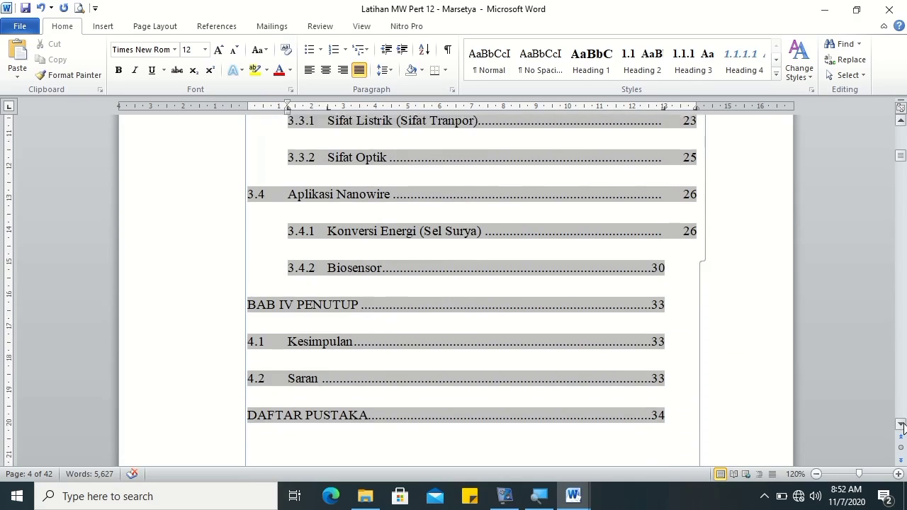
{"action": "left_click", "coordinate": [653, 245]}
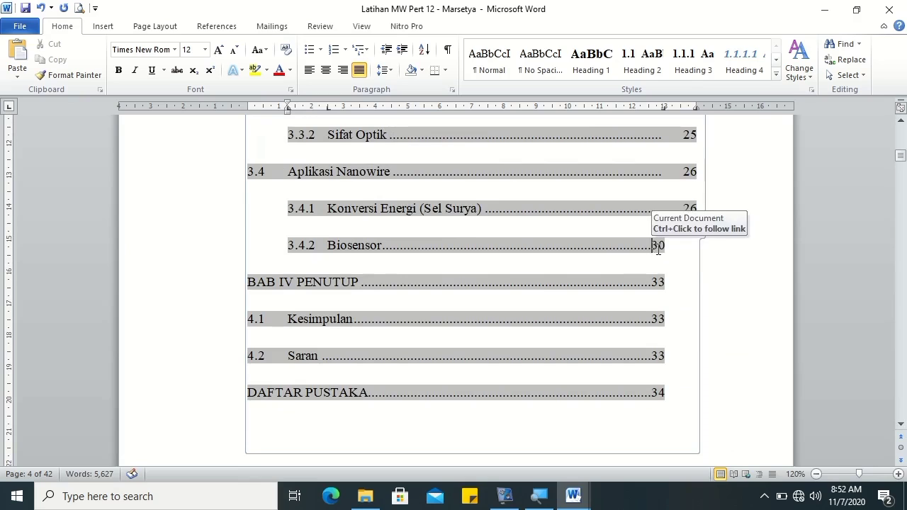
{"action": "key", "text": "Tab"}
{"action": "key", "text": "Down"}
{"action": "left_click", "coordinate": [652, 281]}
{"action": "key", "text": "Tab"}
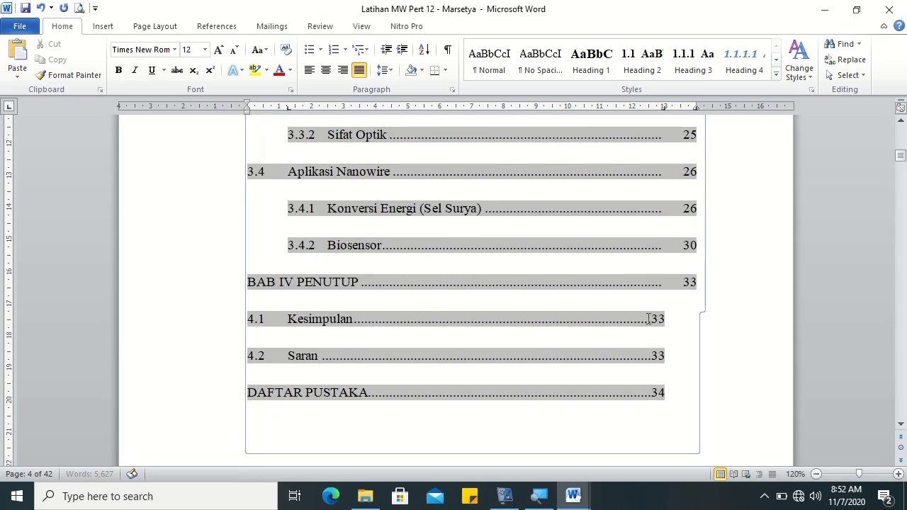
{"action": "left_click", "coordinate": [652, 319]}
{"action": "key", "text": "Tab"}
{"action": "left_click", "coordinate": [652, 357]}
{"action": "key", "text": "Tab"}
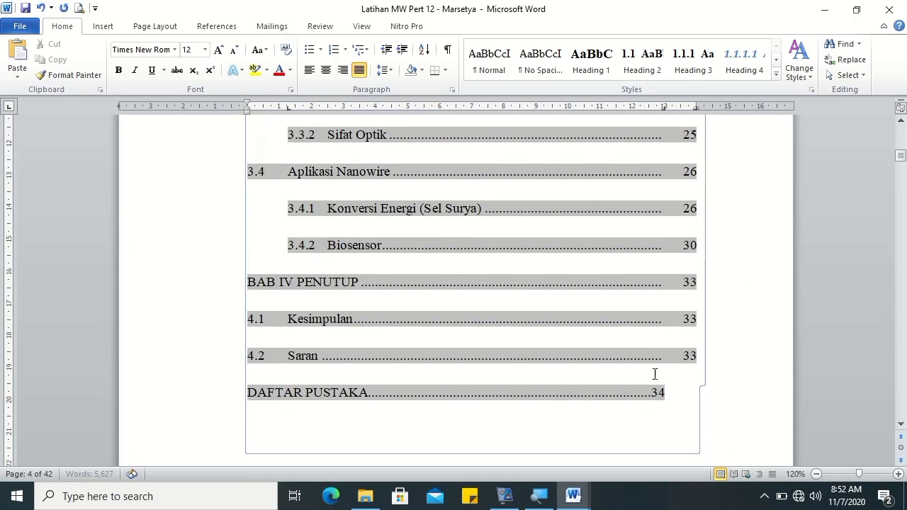
{"action": "left_click", "coordinate": [656, 394]}
{"action": "key", "text": "Tab"}
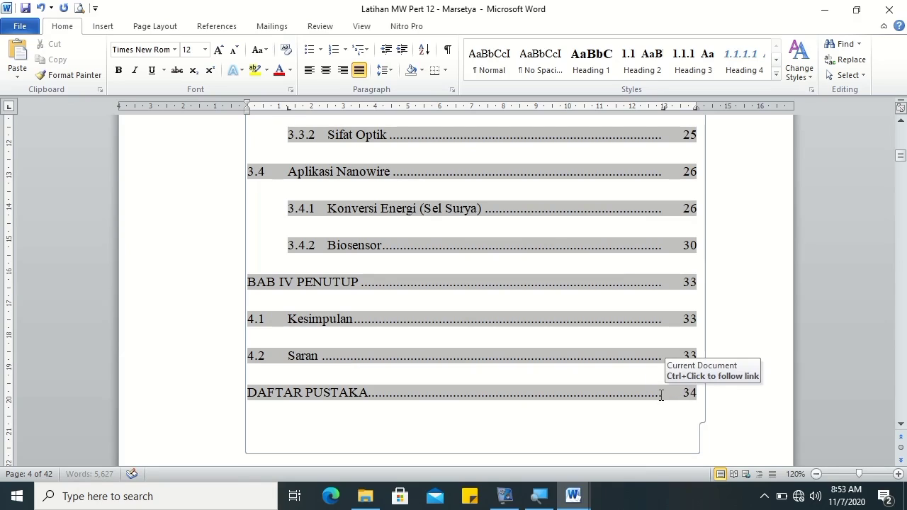
{"action": "left_click", "coordinate": [316, 278]}
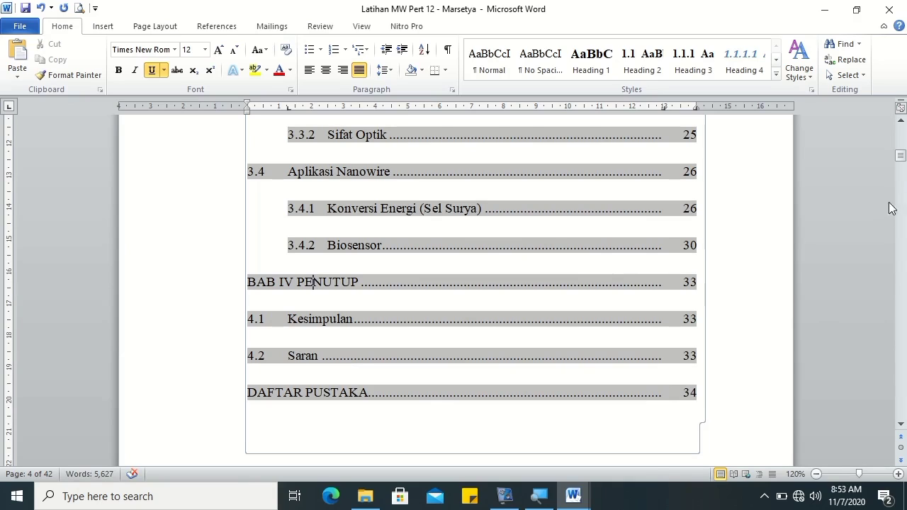
{"action": "left_click", "coordinate": [902, 159]}
{"action": "left_click_drag", "start_coordinate": [902, 159], "coordinate": [903, 150]}
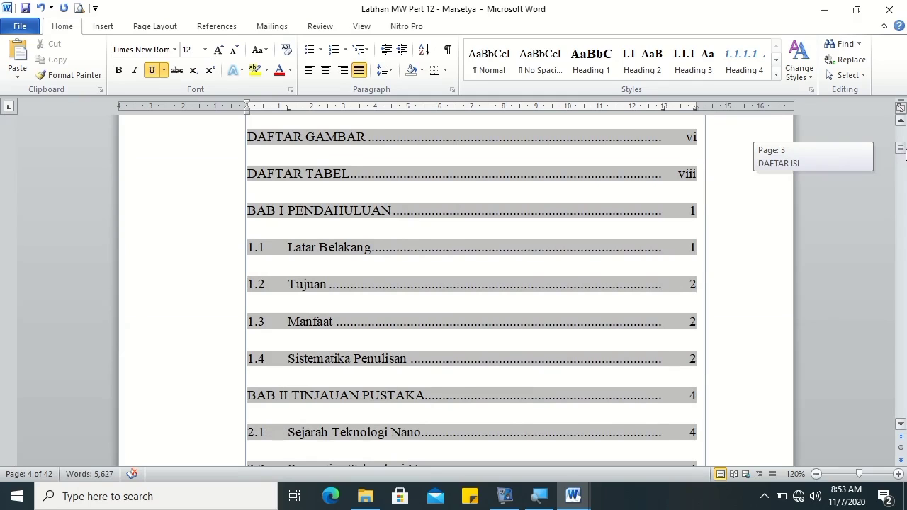
{"action": "left_click_drag", "start_coordinate": [904, 155], "coordinate": [905, 164]}
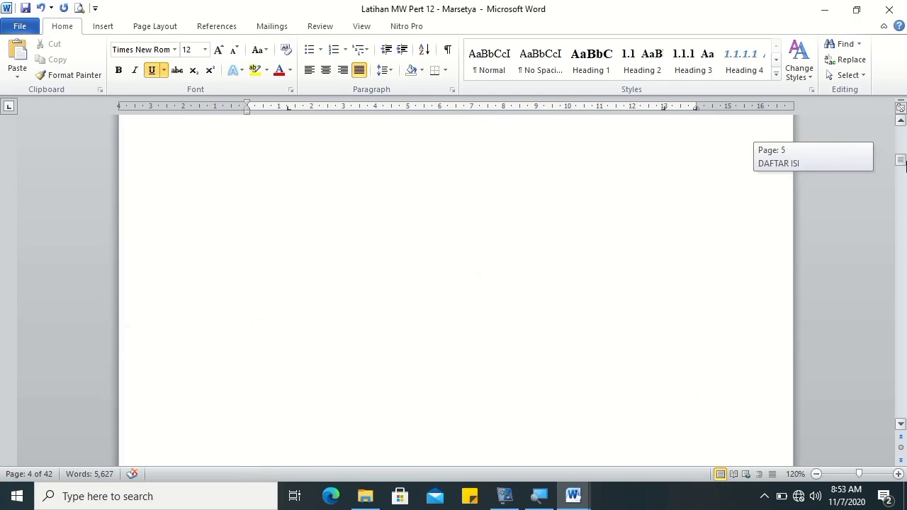
{"action": "left_click_drag", "start_coordinate": [903, 164], "coordinate": [903, 156]}
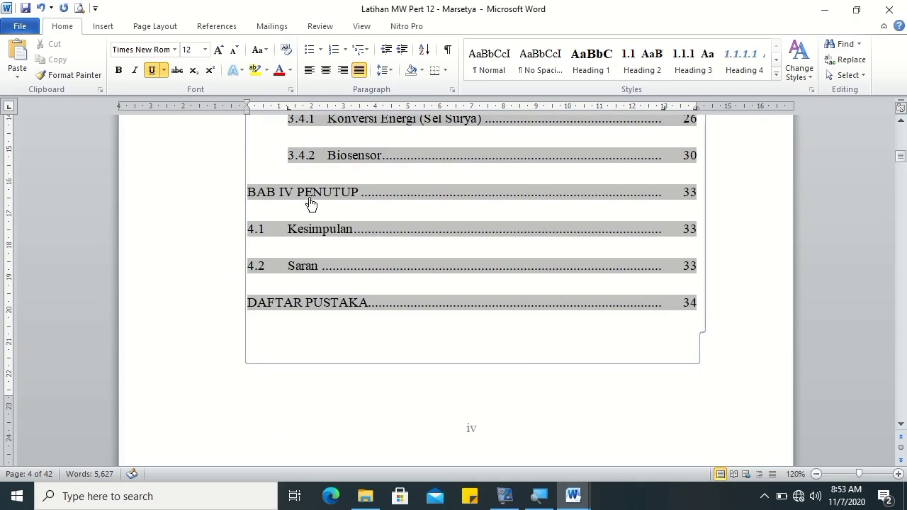
{"action": "left_click", "coordinate": [309, 198], "text": "ctrl"}
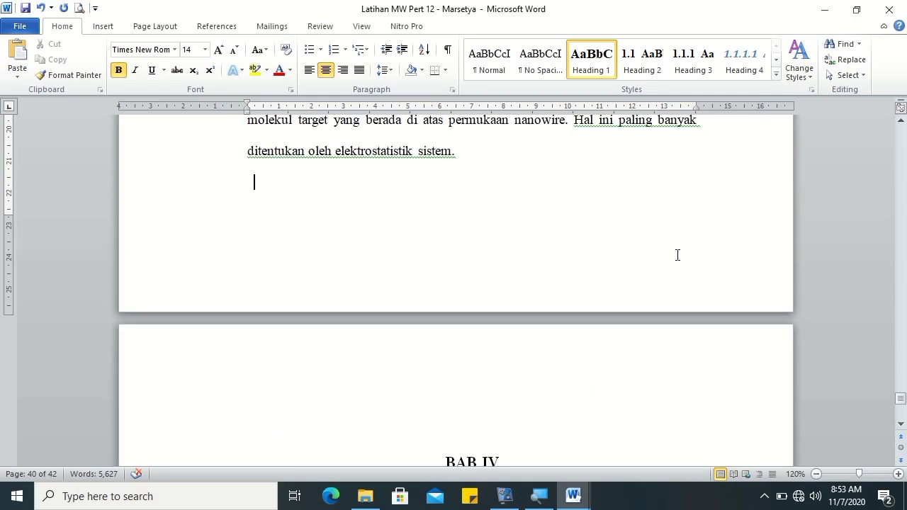
{"action": "mouse_move", "coordinate": [901, 399]}
{"action": "left_mouse_down"}
{"action": "mouse_move", "coordinate": [903, 414]}
{"action": "mouse_move", "coordinate": [893, 163]}
{"action": "left_mouse_up"}
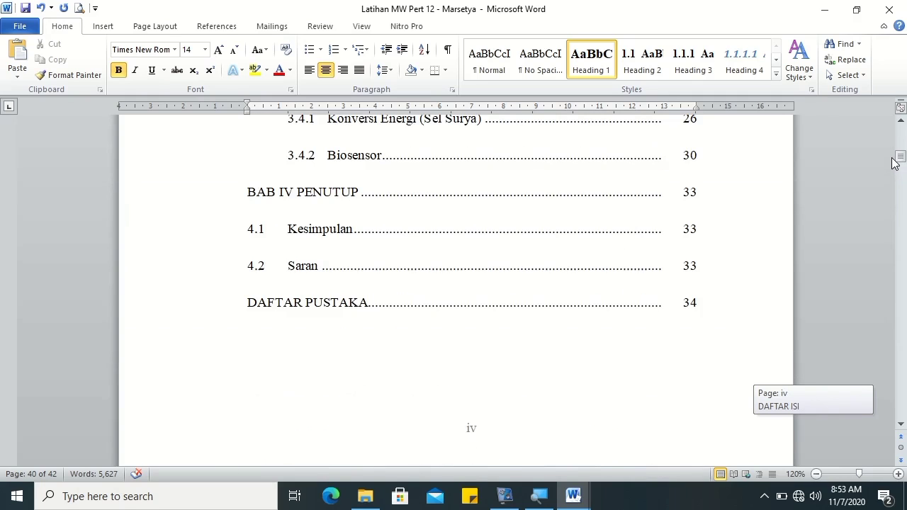
{"action": "left_click", "coordinate": [497, 199]}
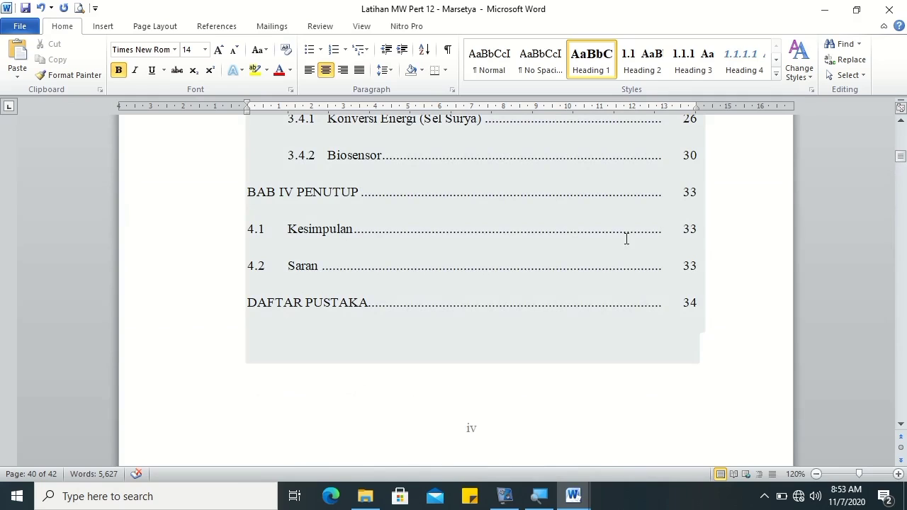
{"action": "left_click", "coordinate": [689, 197], "text": "ctrl"}
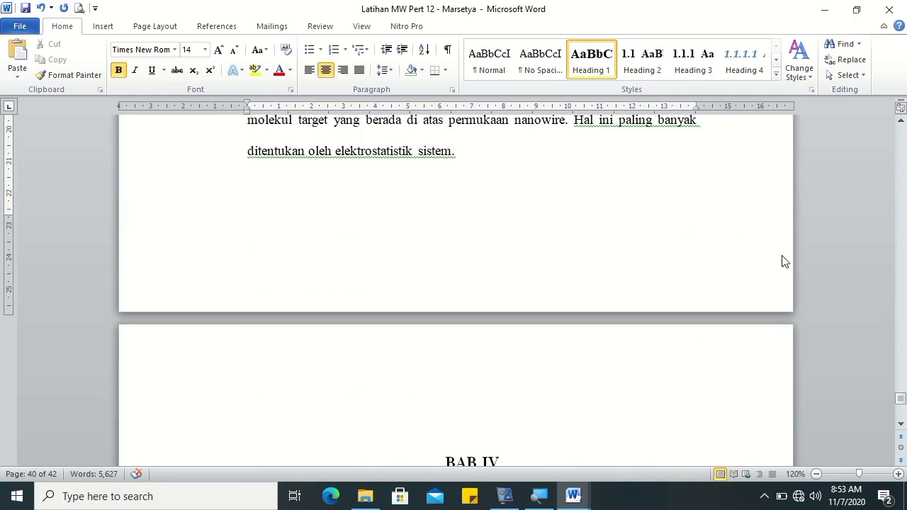
{"action": "mouse_move", "coordinate": [901, 399]}
{"action": "left_mouse_down"}
{"action": "mouse_move", "coordinate": [903, 411]}
{"action": "mouse_move", "coordinate": [903, 399]}
{"action": "left_mouse_up"}
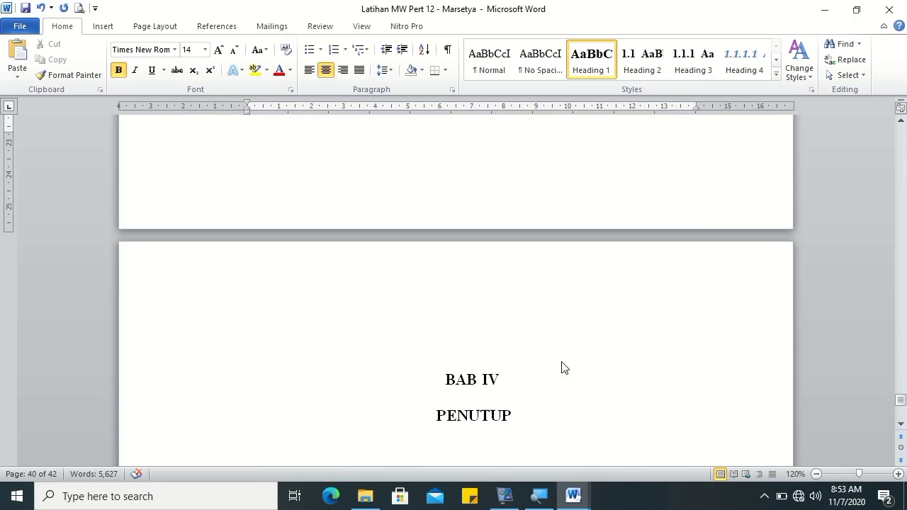
{"action": "left_click_drag", "start_coordinate": [891, 303], "coordinate": [901, 150]}
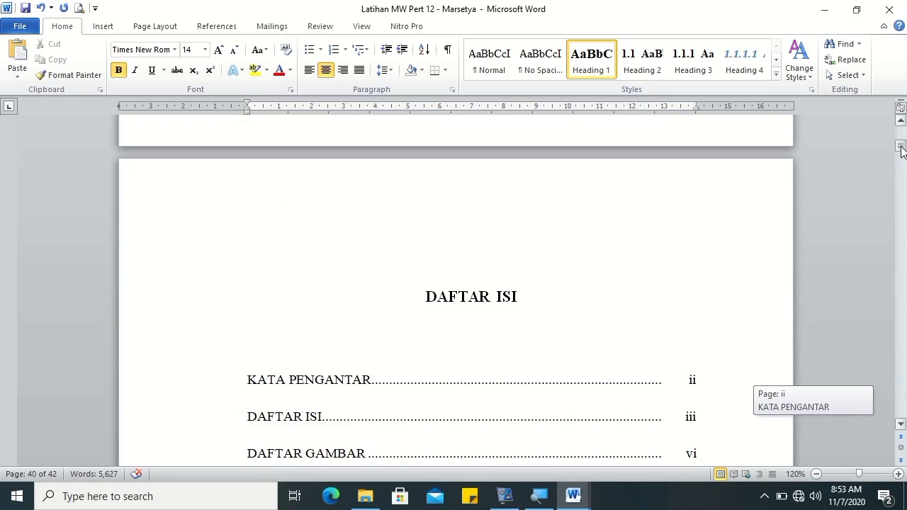
Step: Insert a HALAMAN JUDUL entry above KATA PENGANTAR with a dotted leader to page i
{"action": "left_click", "coordinate": [248, 381]}
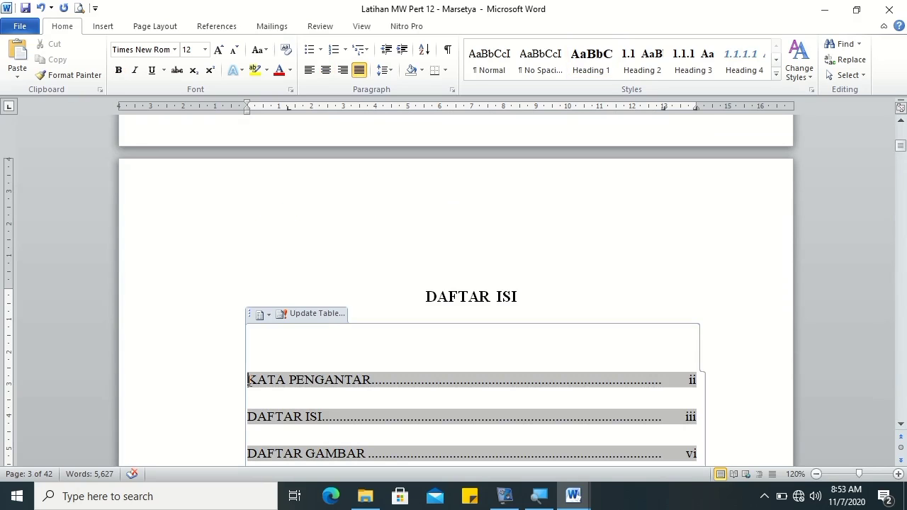
{"action": "key", "text": "Return"}
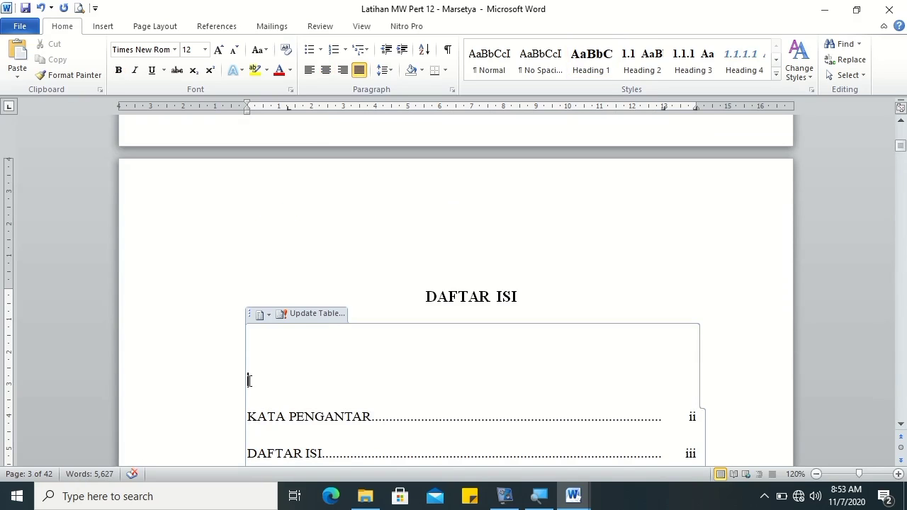
{"action": "type", "text": "HALAMAN JUDUL"}
{"action": "key", "text": "Tab"}
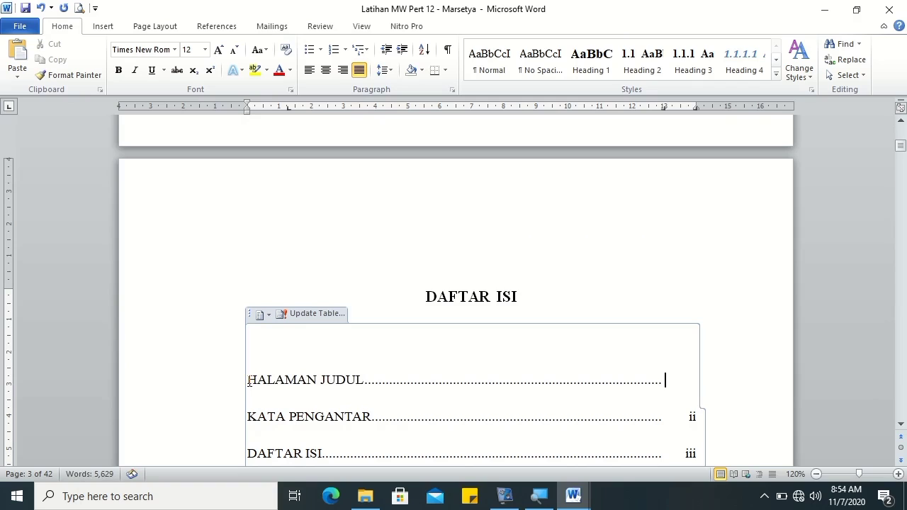
{"action": "type", "text": "i"}
{"action": "left_click", "coordinate": [901, 424]}
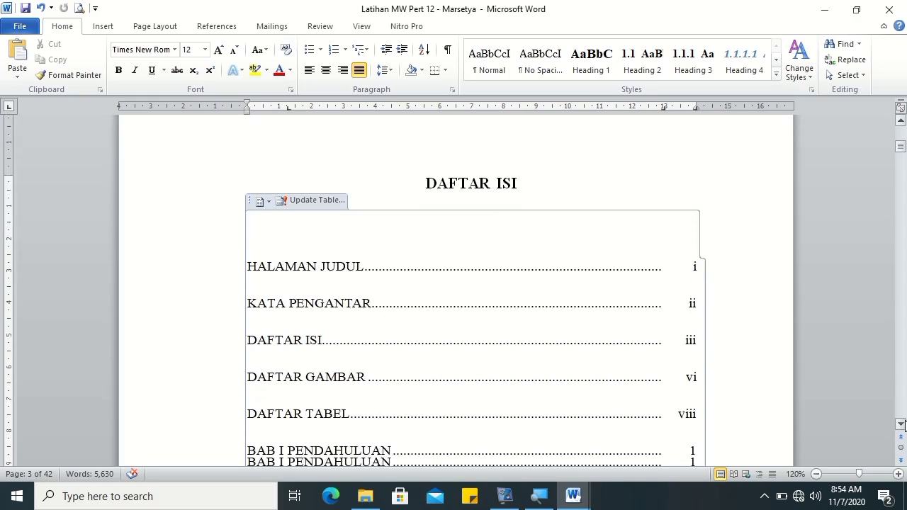
{"action": "left_click", "coordinate": [901, 424]}
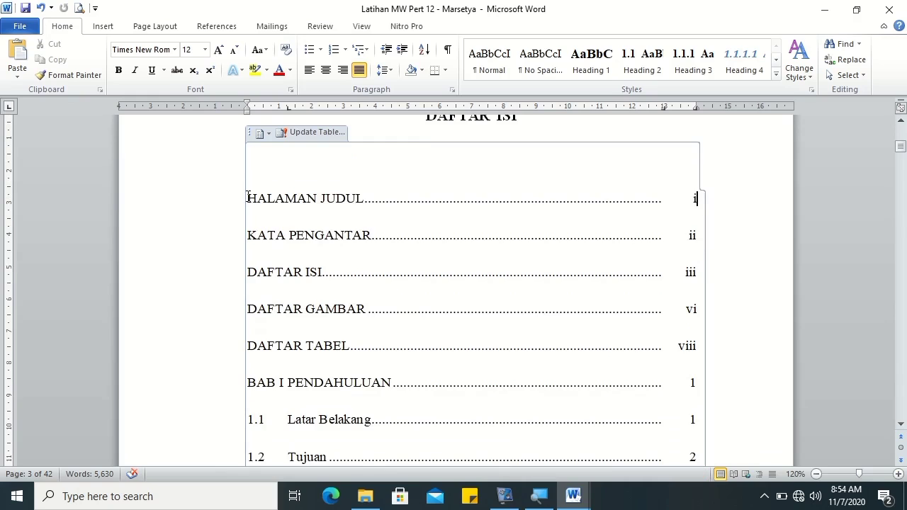
Step: Select the KATA PENGANTAR contents entry and make it bold with Ctrl+B
{"action": "left_click_drag", "start_coordinate": [248, 198], "coordinate": [558, 301]}
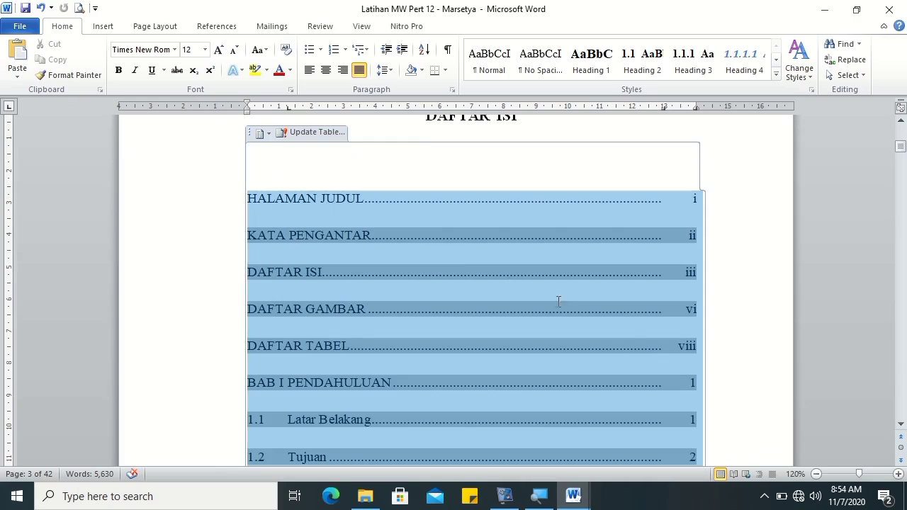
{"action": "left_click", "coordinate": [694, 381]}
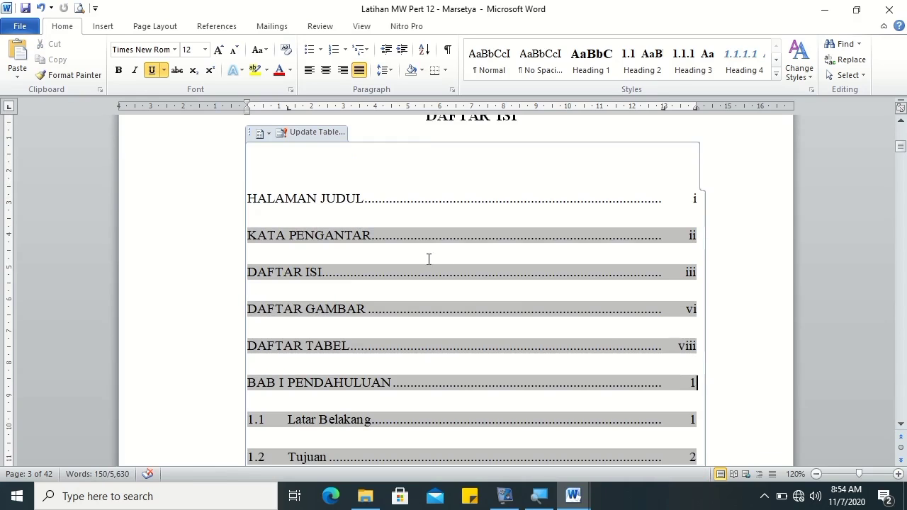
{"action": "left_click", "coordinate": [296, 235]}
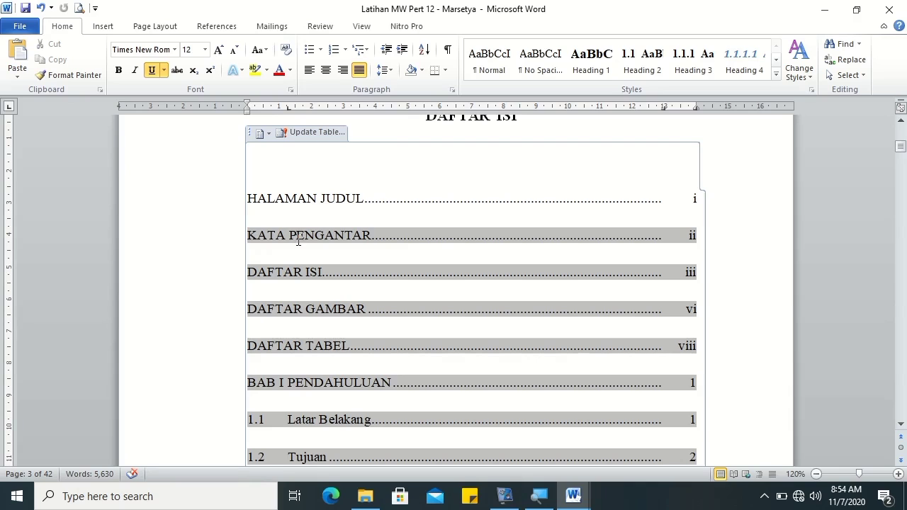
{"action": "left_click", "coordinate": [255, 237]}
{"action": "triple_click", "coordinate": [700, 234]}
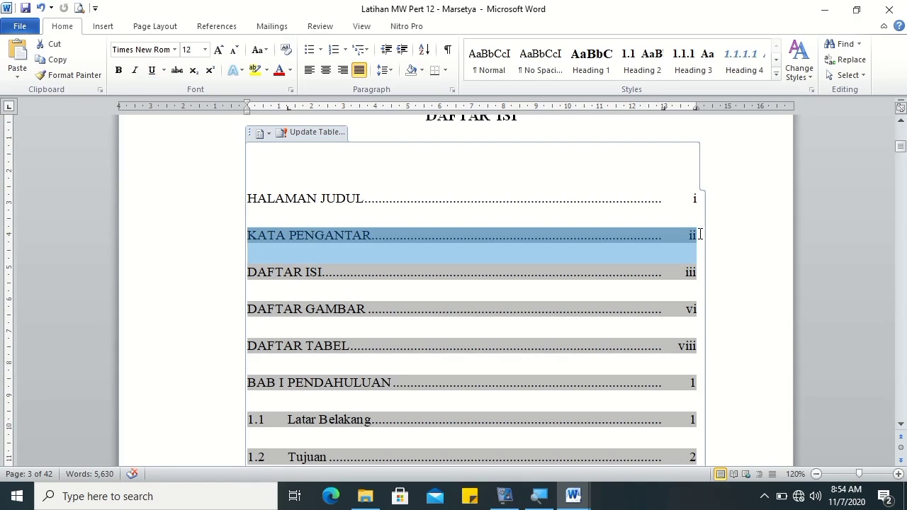
{"action": "key", "text": "ctrl+z"}
{"action": "left_click", "coordinate": [668, 269]}
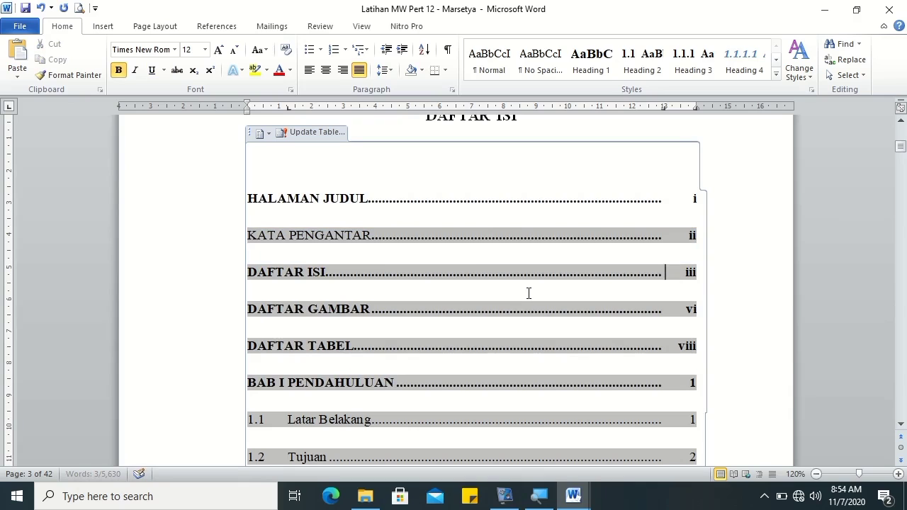
{"action": "left_click", "coordinate": [266, 234]}
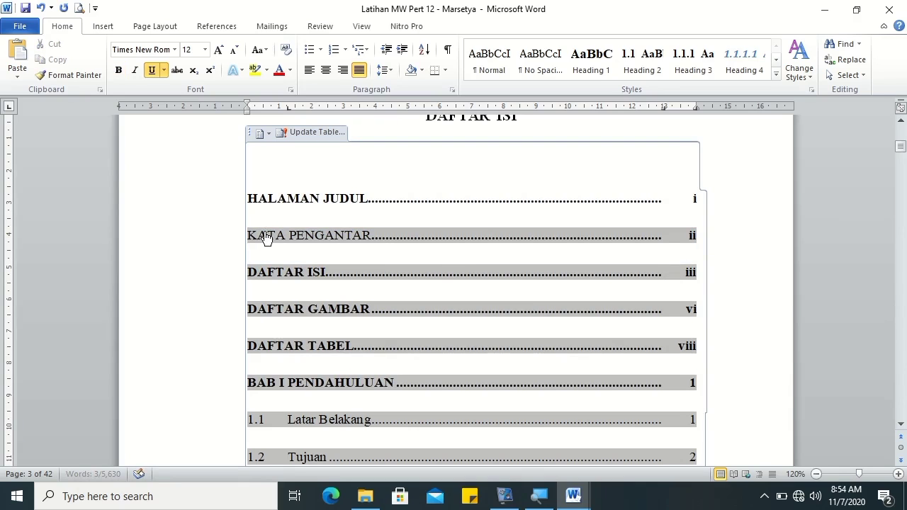
{"action": "key", "text": "ctrl+b"}
{"action": "key", "text": "ctrl+b"}
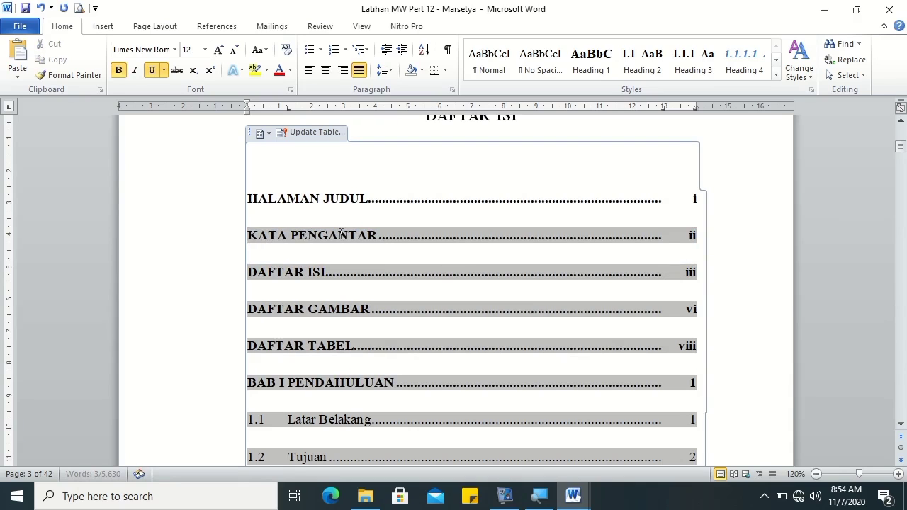
{"action": "left_click_drag", "start_coordinate": [901, 147], "coordinate": [902, 158]}
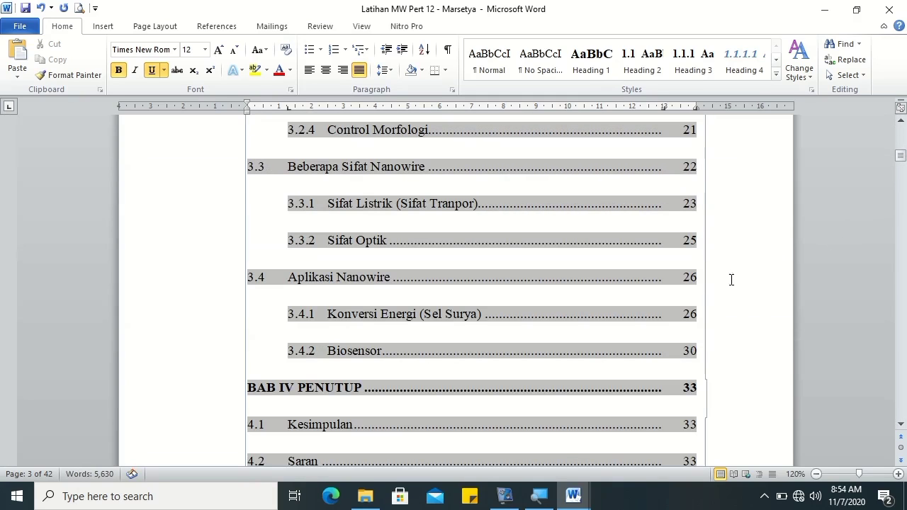
Step: Delete the empty line above the DAFTAR GAMBAR heading, bringing the document to 41 pages
{"action": "left_click", "coordinate": [691, 281], "text": "ctrl"}
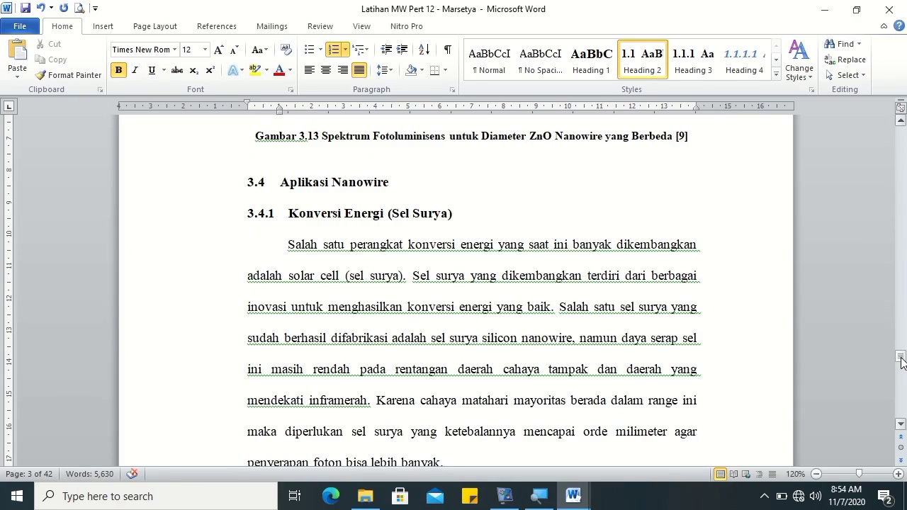
{"action": "mouse_move", "coordinate": [901, 361]}
{"action": "left_mouse_down"}
{"action": "mouse_move", "coordinate": [891, 134]}
{"action": "mouse_move", "coordinate": [903, 162]}
{"action": "left_mouse_up"}
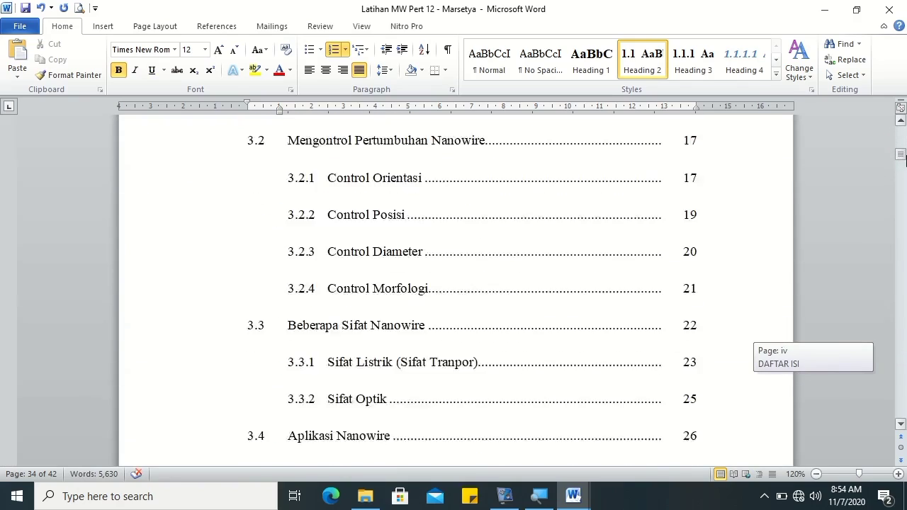
{"action": "left_click_drag", "start_coordinate": [905, 162], "coordinate": [903, 164]}
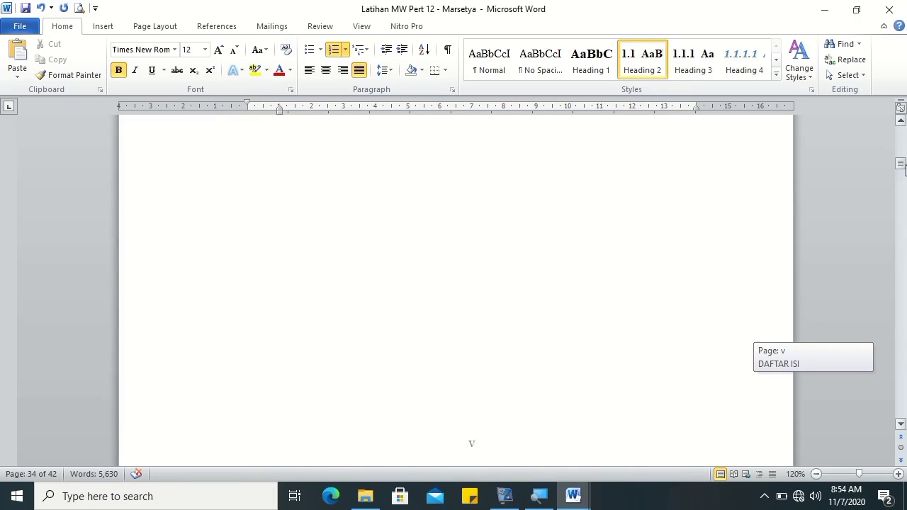
{"action": "left_click", "coordinate": [287, 243]}
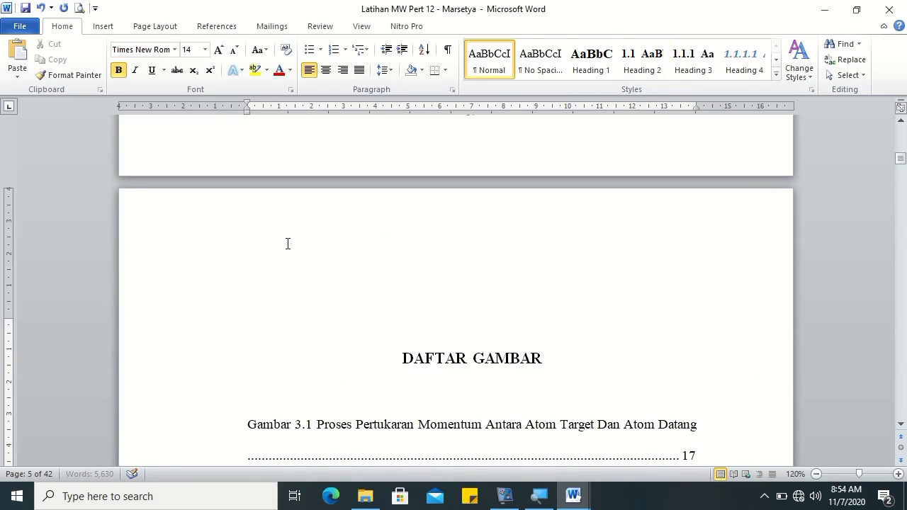
{"action": "key", "text": "Delete"}
{"action": "left_click_drag", "start_coordinate": [900, 160], "coordinate": [901, 153]}
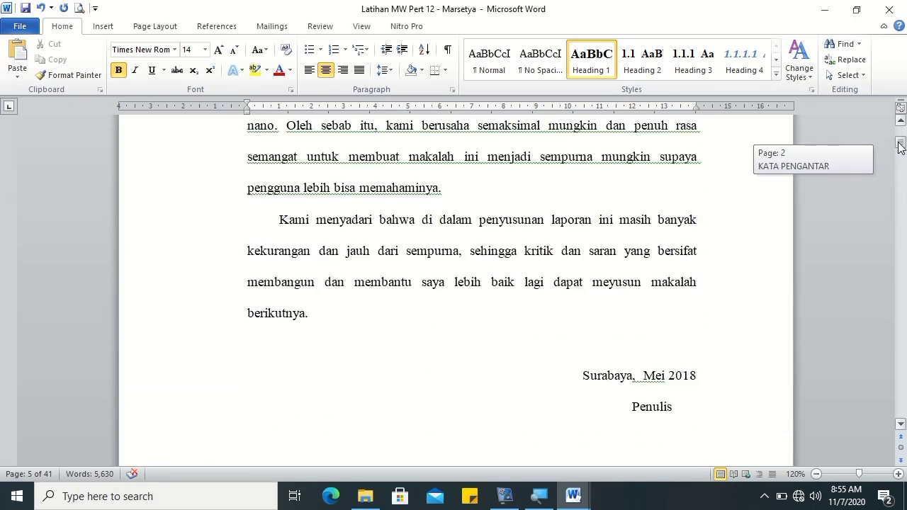
{"action": "left_click", "coordinate": [420, 203]}
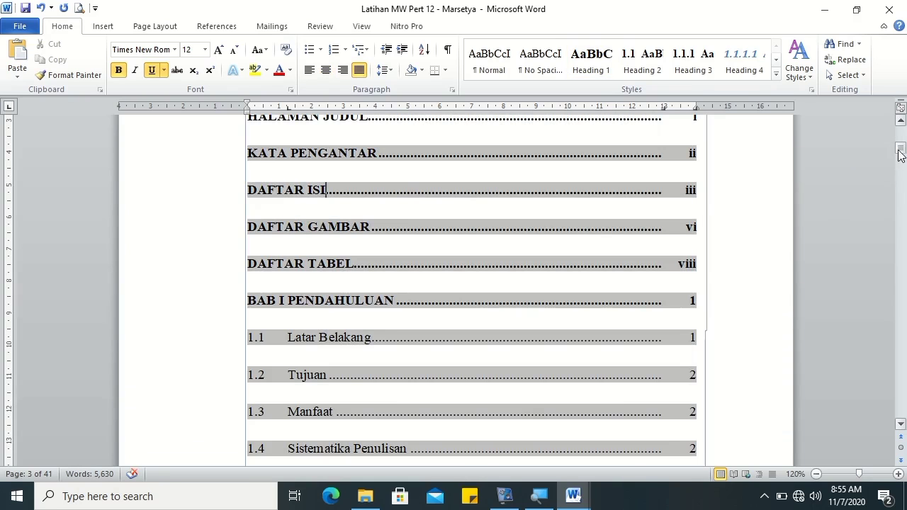
{"action": "left_click_drag", "start_coordinate": [900, 156], "coordinate": [900, 155]}
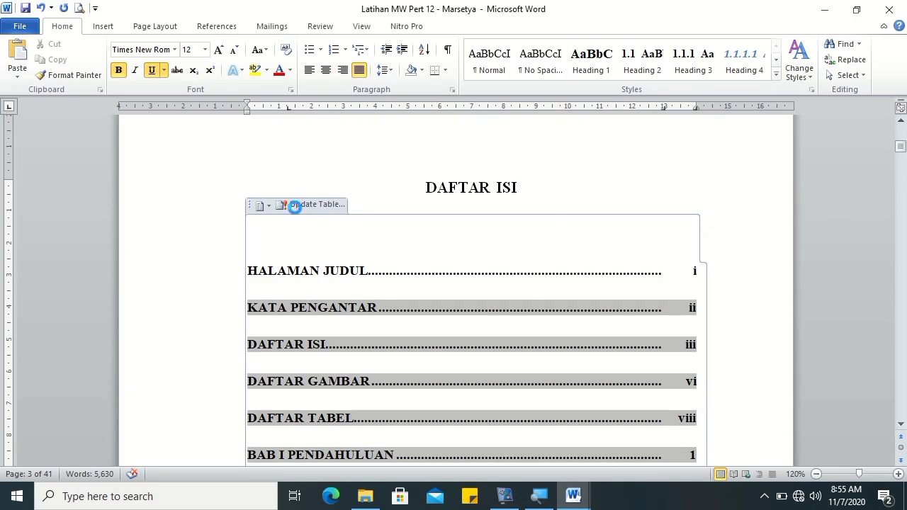
Step: Update the table of contents page numbers only, then select the whole DAFTAR GAMBAR figure list
{"action": "left_click", "coordinate": [295, 205]}
{"action": "left_click", "coordinate": [454, 273]}
{"action": "left_click_drag", "start_coordinate": [900, 148], "coordinate": [903, 168]}
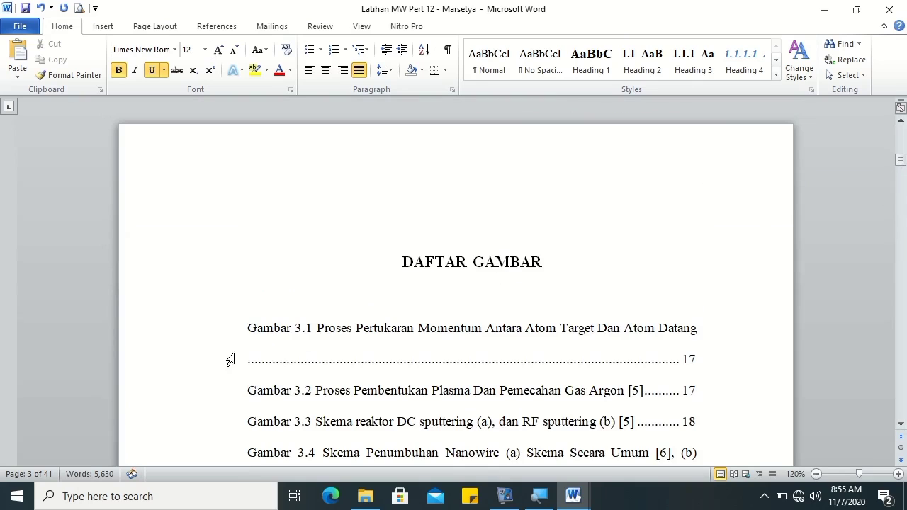
{"action": "left_click", "coordinate": [244, 328]}
{"action": "left_click_drag", "start_coordinate": [899, 167], "coordinate": [900, 175]}
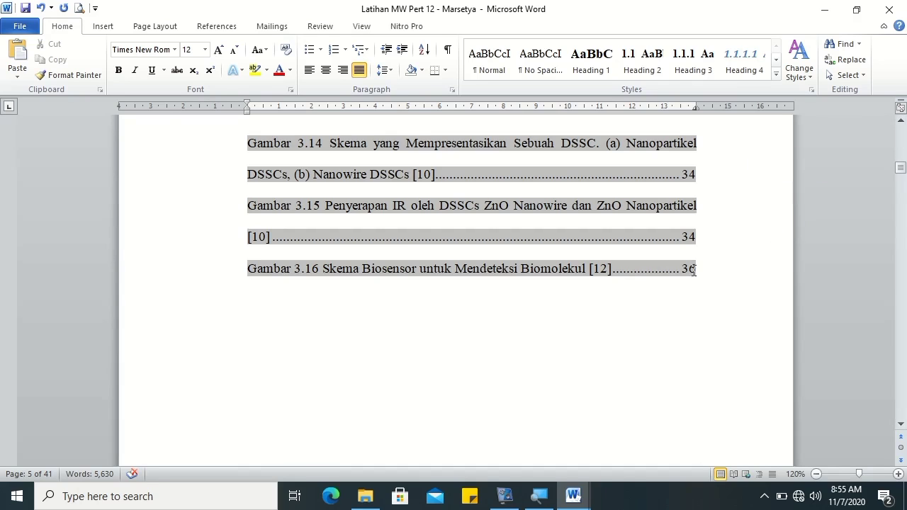
{"action": "left_click", "coordinate": [693, 270], "text": "shift"}
{"action": "left_click_drag", "start_coordinate": [899, 170], "coordinate": [901, 163]}
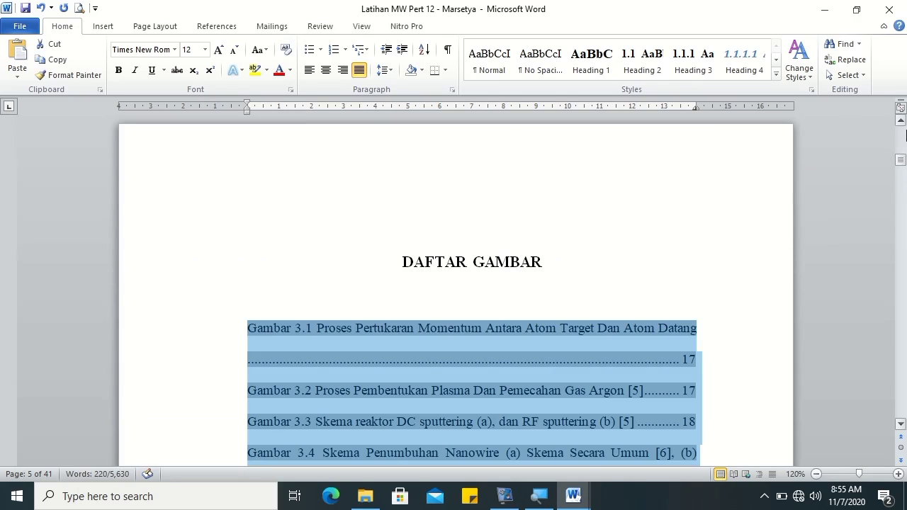
Step: Replace the figure list's tab stops with right tabs at 13 cm (dot leader) and 14 cm
{"action": "left_click", "coordinate": [450, 90]}
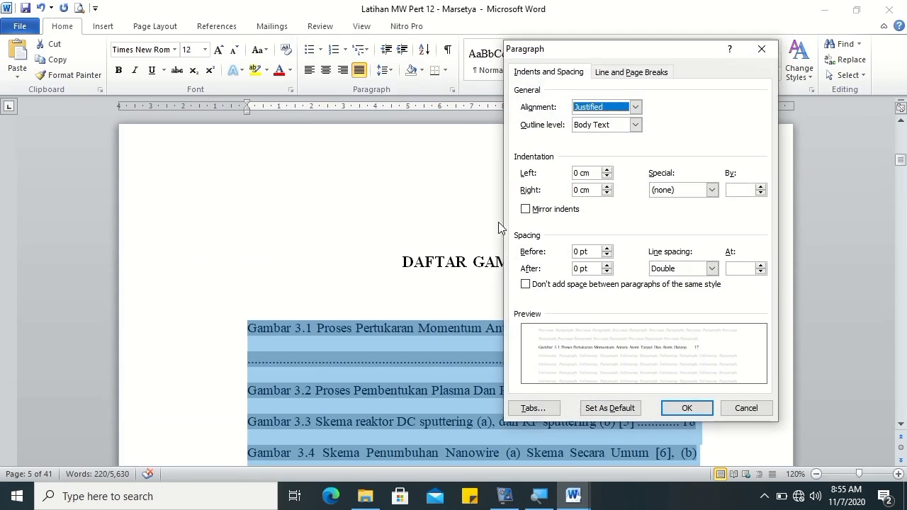
{"action": "left_click", "coordinate": [533, 408]}
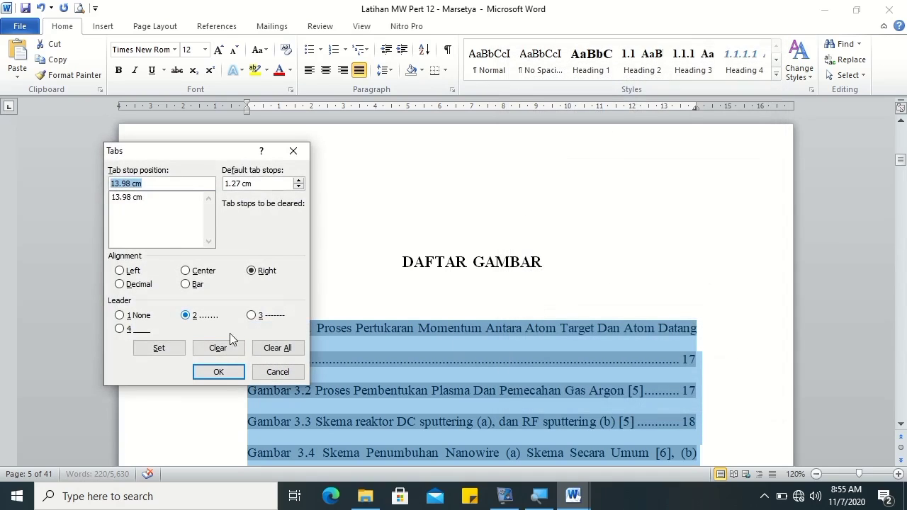
{"action": "left_click", "coordinate": [268, 348]}
{"action": "type", "text": "13"}
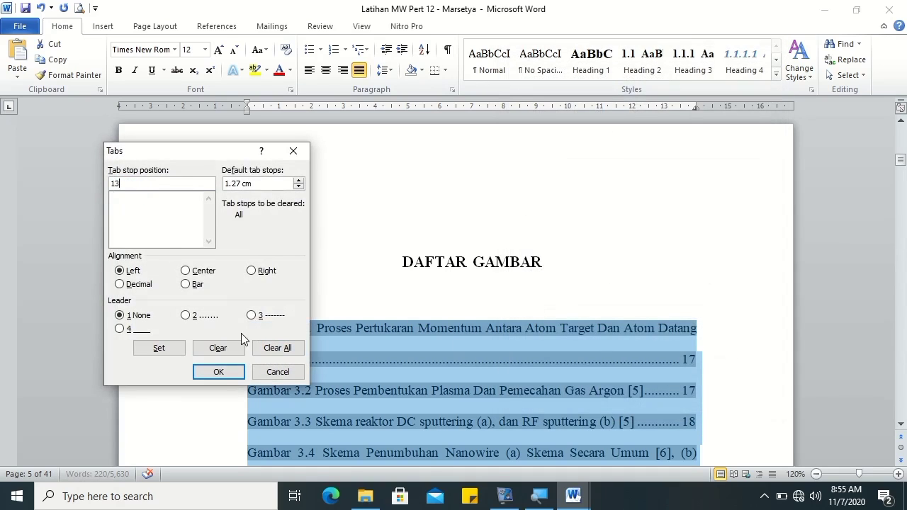
{"action": "left_click", "coordinate": [252, 271]}
{"action": "left_click", "coordinate": [185, 315]}
{"action": "left_click", "coordinate": [162, 347]}
{"action": "type", "text": "14"}
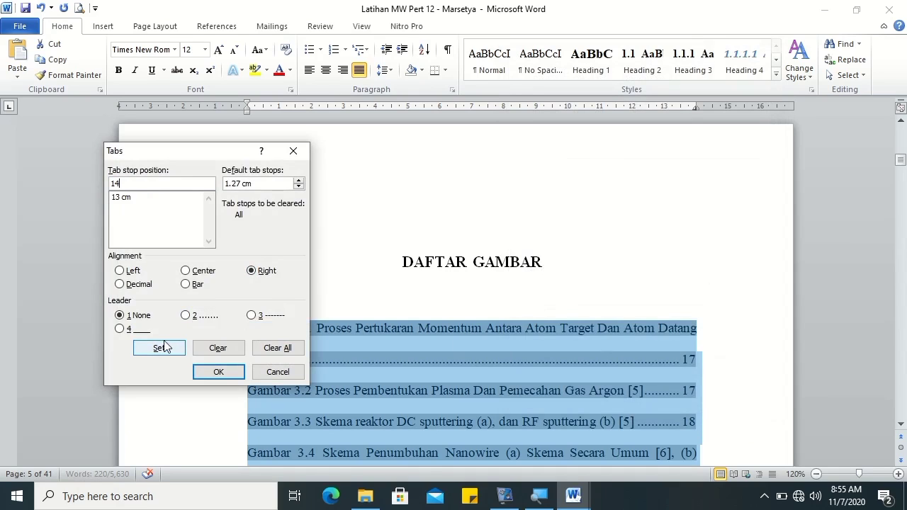
{"action": "left_click", "coordinate": [156, 348]}
{"action": "left_click", "coordinate": [209, 376]}
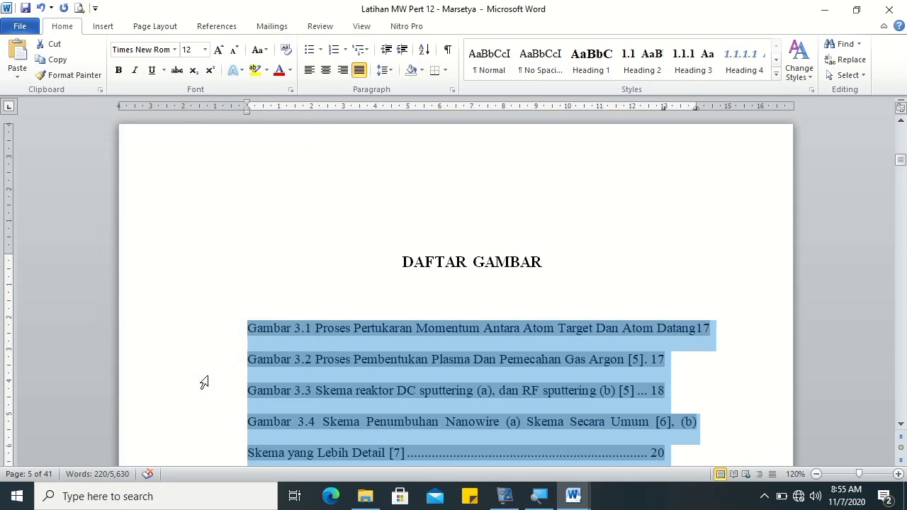
Step: Right-align the page numbers of Gambar 3.1, 3.2 (17) and 3.3 (18) with dot leaders
{"action": "left_click", "coordinate": [317, 334]}
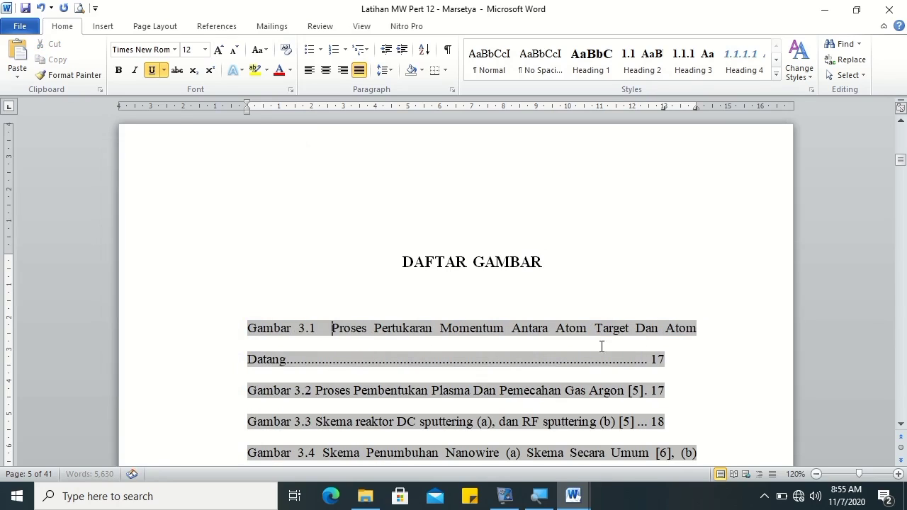
{"action": "left_click", "coordinate": [653, 361]}
{"action": "key", "text": "Tab"}
{"action": "left_click", "coordinate": [652, 390]}
{"action": "key", "text": "Tab"}
{"action": "left_click", "coordinate": [650, 423]}
{"action": "key", "text": "Tab"}
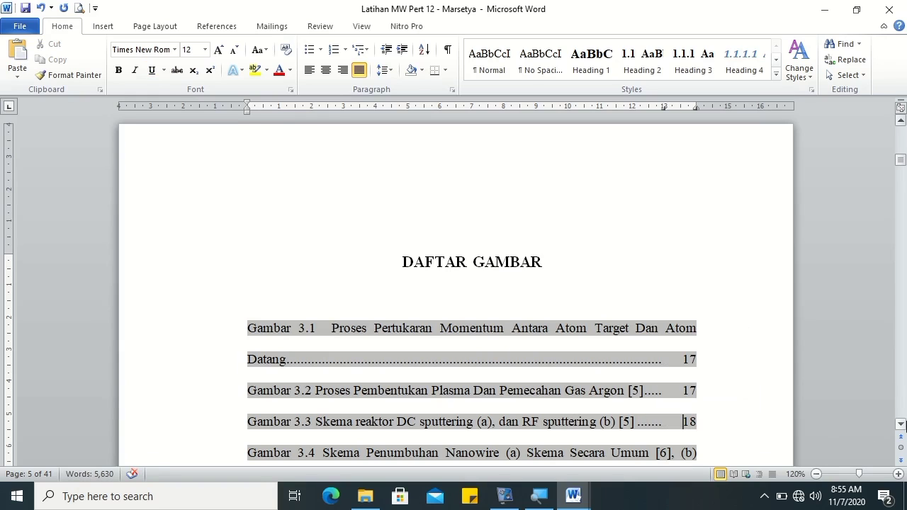
{"action": "left_click", "coordinate": [901, 424]}
{"action": "left_click", "coordinate": [900, 424]}
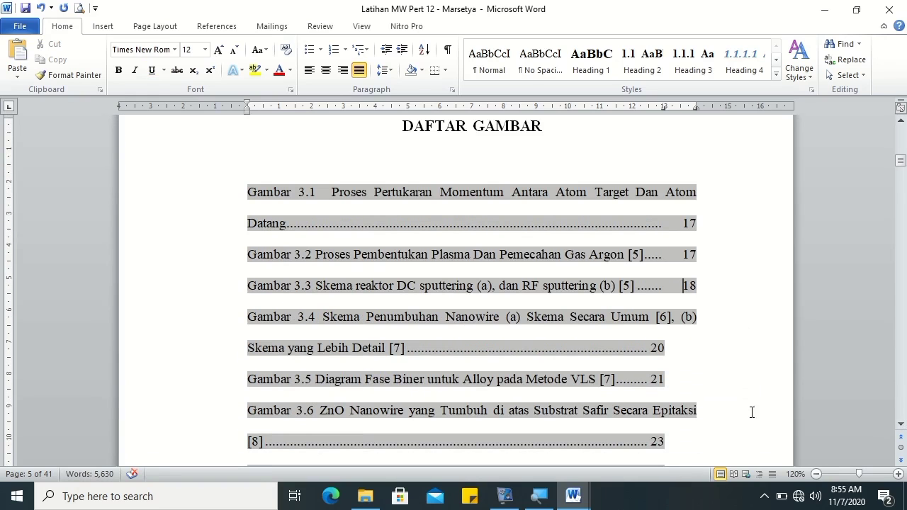
Step: Right-align the page numbers of Gambar 3.4 through 3.9 (20, 21, 23, 25) with dot leaders
{"action": "left_click", "coordinate": [651, 348]}
{"action": "key", "text": "Tab"}
{"action": "left_click", "coordinate": [650, 379]}
{"action": "key", "text": "Tab"}
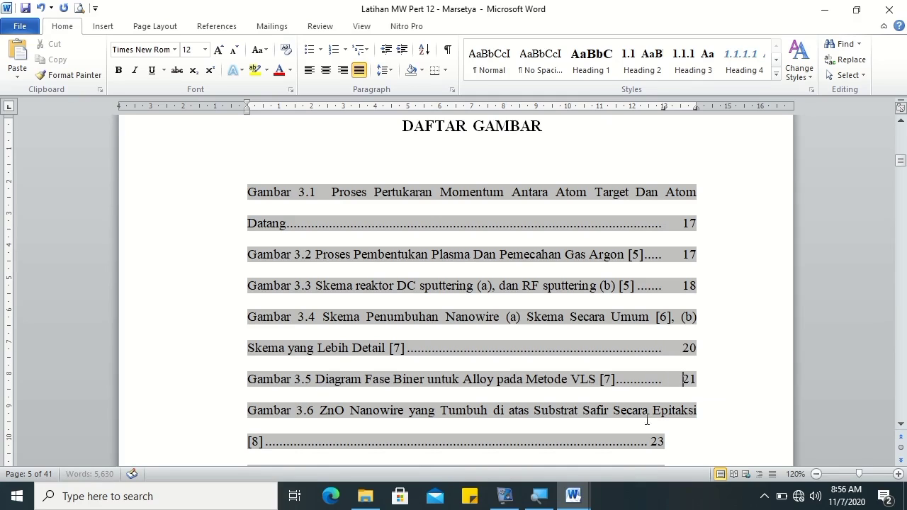
{"action": "left_click", "coordinate": [651, 441]}
{"action": "key", "text": "Tab"}
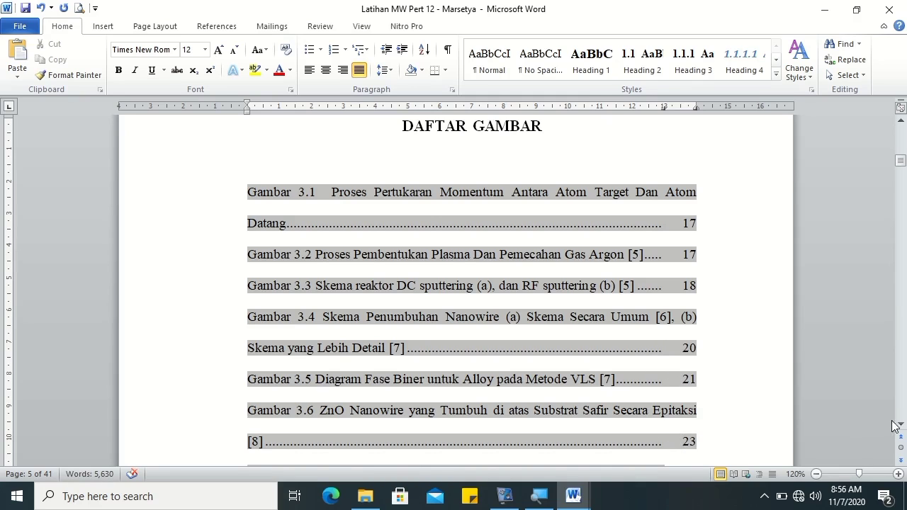
{"action": "left_click", "coordinate": [901, 424]}
{"action": "left_click", "coordinate": [900, 424]}
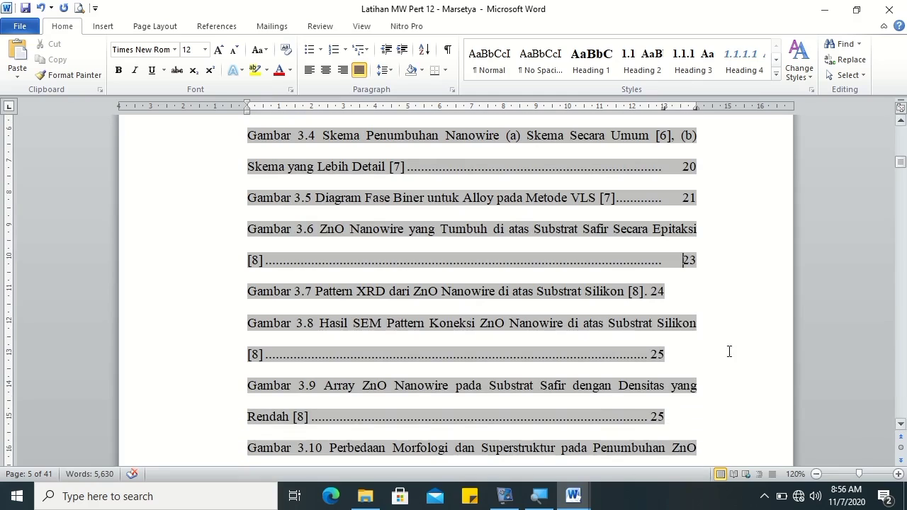
{"action": "key", "text": "Tab"}
{"action": "left_click", "coordinate": [651, 354]}
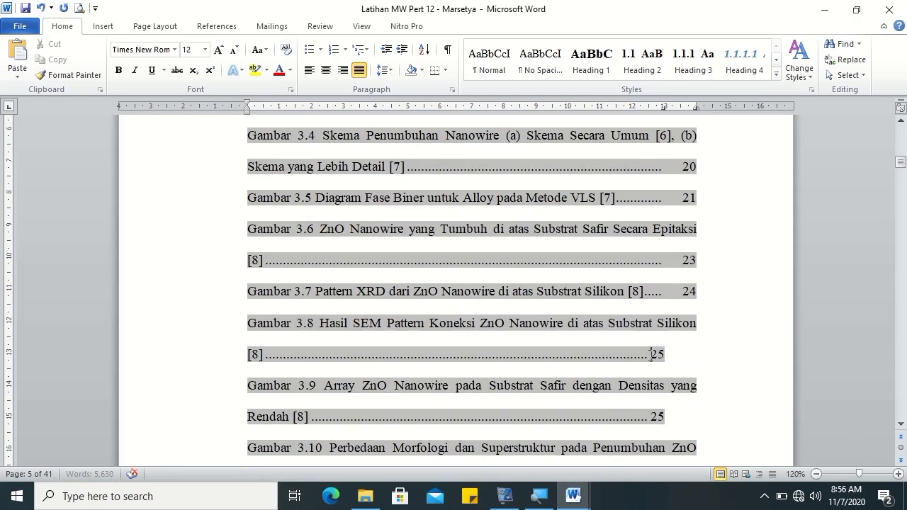
{"action": "key", "text": "Tab"}
{"action": "left_click", "coordinate": [650, 417]}
{"action": "key", "text": "Tab"}
{"action": "left_click", "coordinate": [900, 424]}
{"action": "left_click", "coordinate": [901, 424]}
{"action": "left_click", "coordinate": [902, 423]}
Step: Fix the Gambar 3.11 caption spacing and right-align page numbers 27, 28, 30 and 31
{"action": "scroll", "coordinate": [700, 323], "scroll_direction": "down", "scroll_amount": 1}
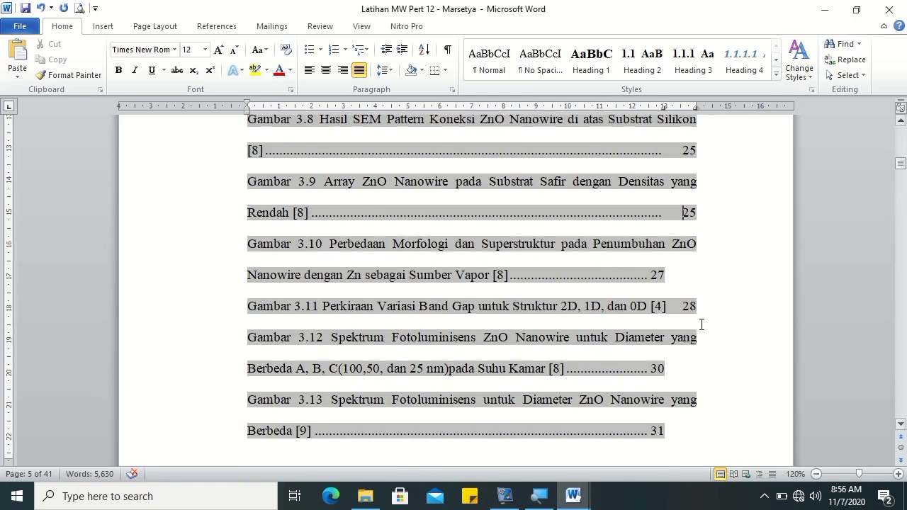
{"action": "left_click", "coordinate": [651, 275]}
{"action": "key", "text": "Tab"}
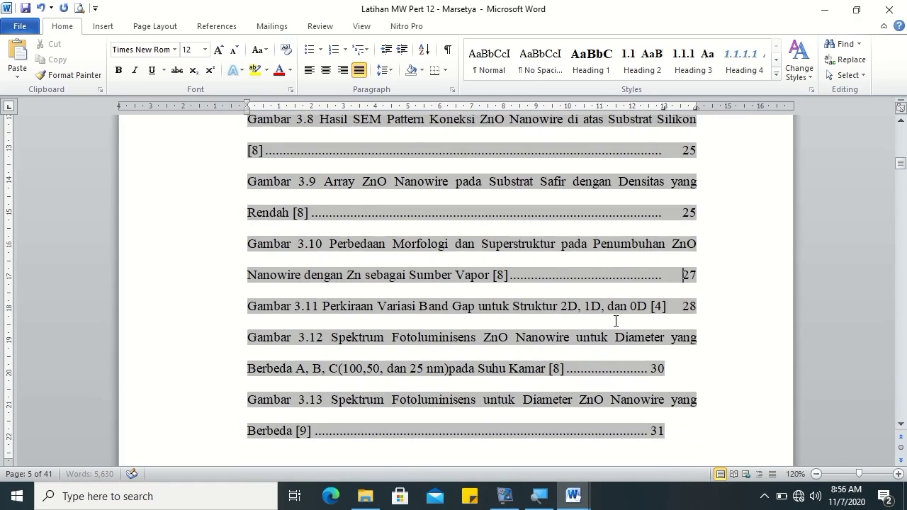
{"action": "left_click", "coordinate": [323, 306]}
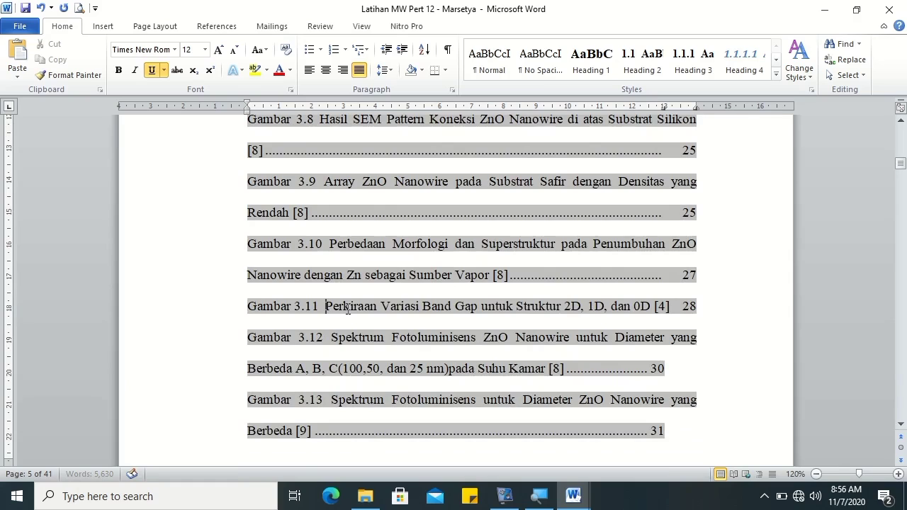
{"action": "key", "text": "BackSpace"}
{"action": "key", "text": "BackSpace"}
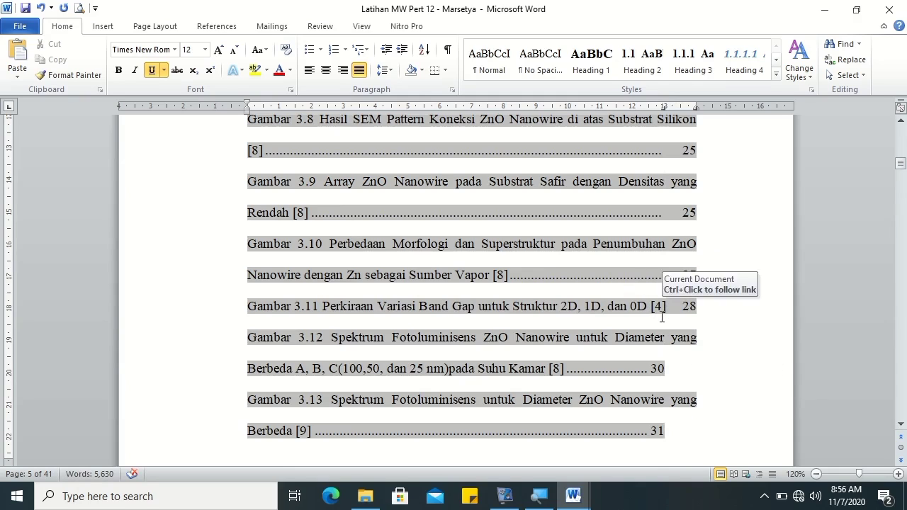
{"action": "key", "text": "Delete"}
{"action": "key", "text": "Tab"}
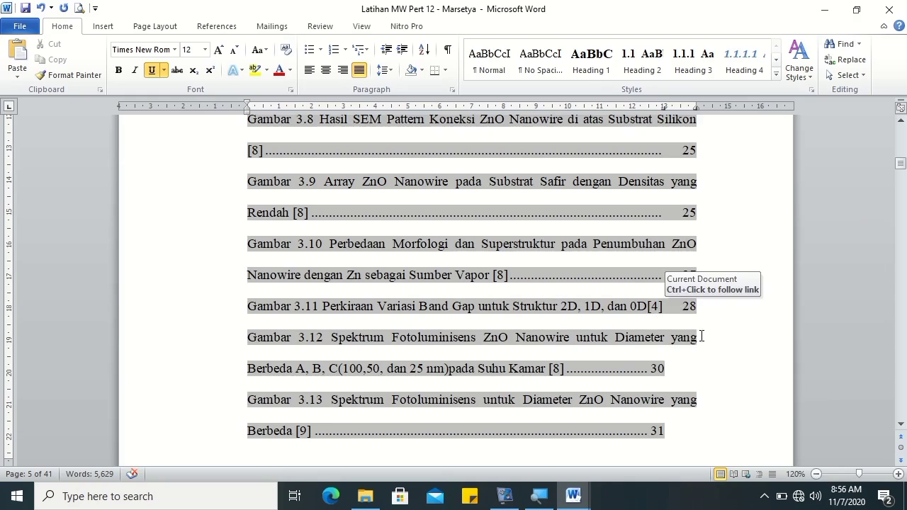
{"action": "left_click", "coordinate": [666, 320]}
{"action": "left_click", "coordinate": [647, 309]}
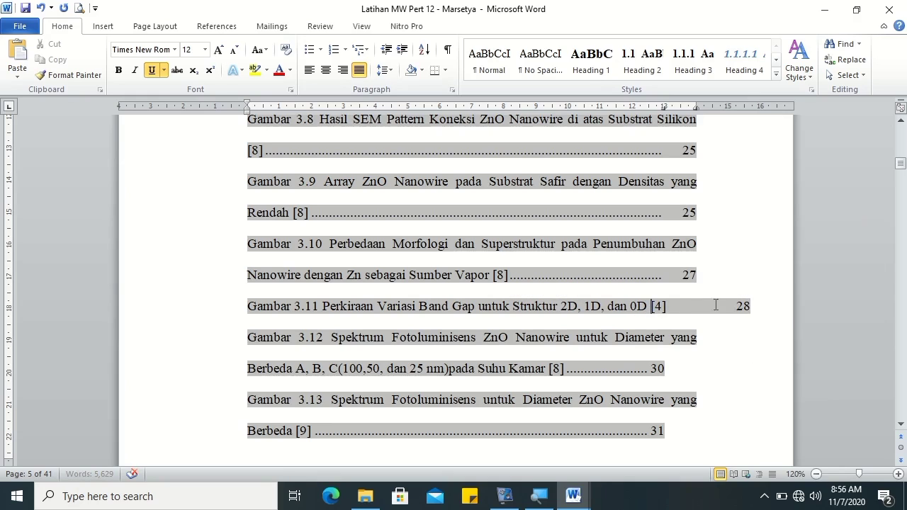
{"action": "key", "text": "BackSpace"}
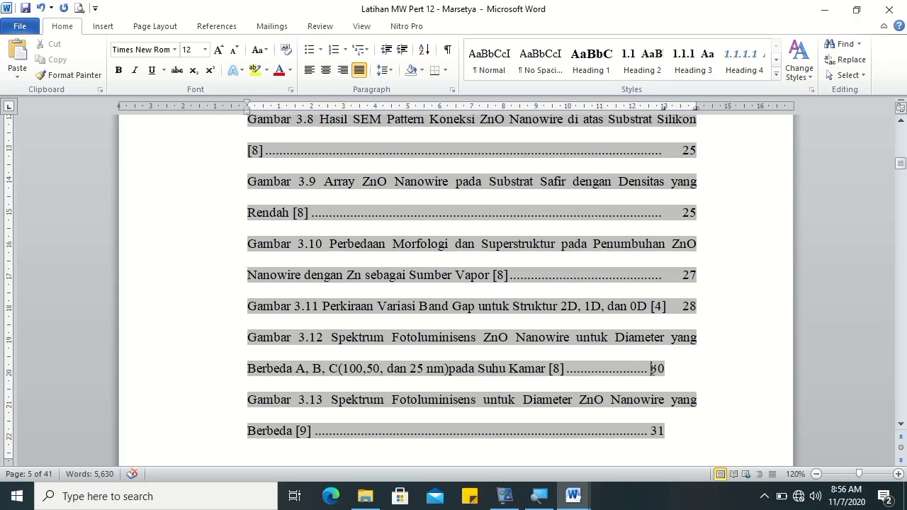
{"action": "key", "text": "BackSpace"}
{"action": "left_click", "coordinate": [651, 431]}
{"action": "key", "text": "BackSpace"}
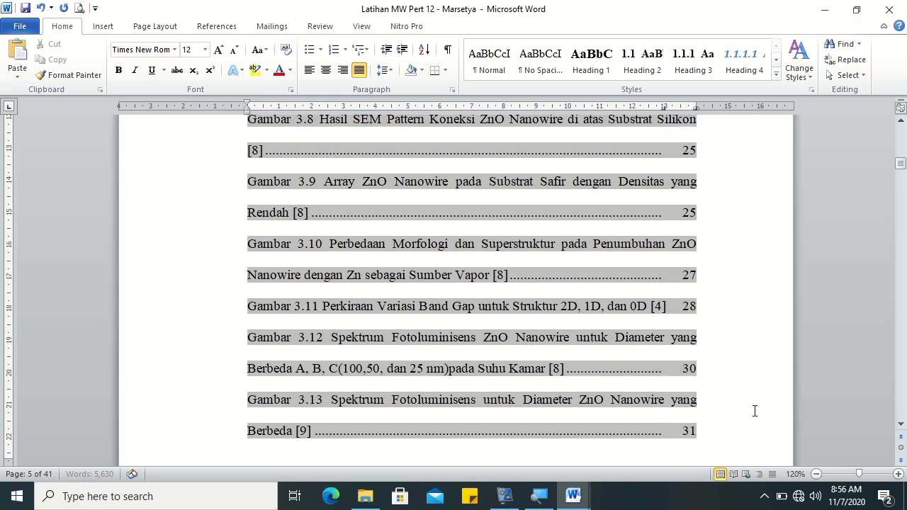
Step: Right-align the page numbers of Gambar 3.14 (34), 3.15 (34) and 3.16 (36)
{"action": "left_click", "coordinate": [901, 425]}
{"action": "left_click_drag", "start_coordinate": [901, 426], "coordinate": [902, 429]}
{"action": "left_click", "coordinate": [651, 281]}
{"action": "key", "text": "Tab"}
{"action": "left_click", "coordinate": [651, 345]}
{"action": "key", "text": "Tab"}
{"action": "left_click", "coordinate": [652, 376]}
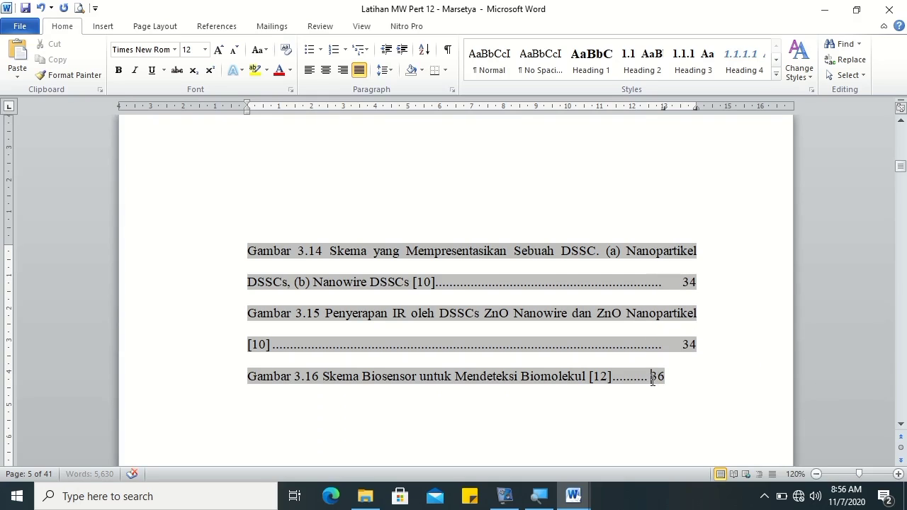
{"action": "key", "text": "Tab"}
{"action": "left_click_drag", "start_coordinate": [904, 425], "coordinate": [904, 425]}
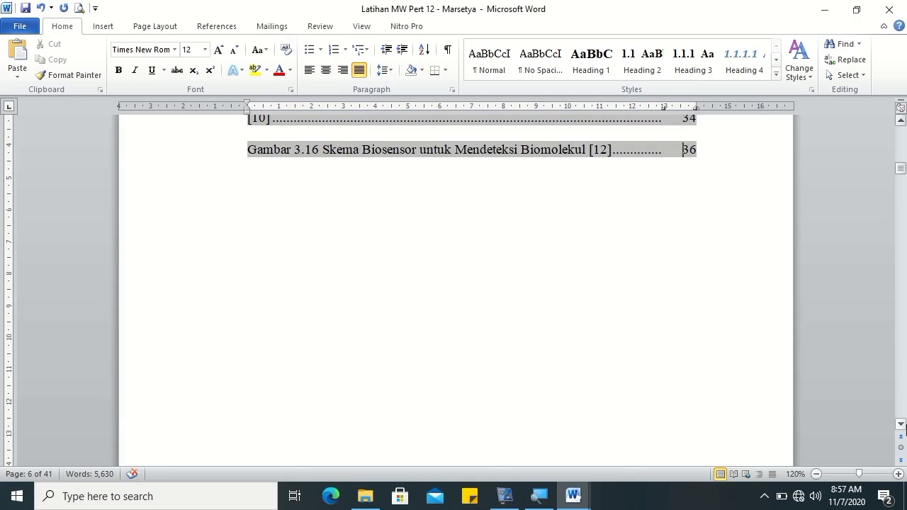
Step: Scroll down to the final page holding the empty DAFTAR PUSTAKA heading
{"action": "mouse_move", "coordinate": [902, 175]}
{"action": "left_mouse_down"}
{"action": "mouse_move", "coordinate": [903, 160]}
{"action": "mouse_move", "coordinate": [904, 168]}
{"action": "left_mouse_up"}
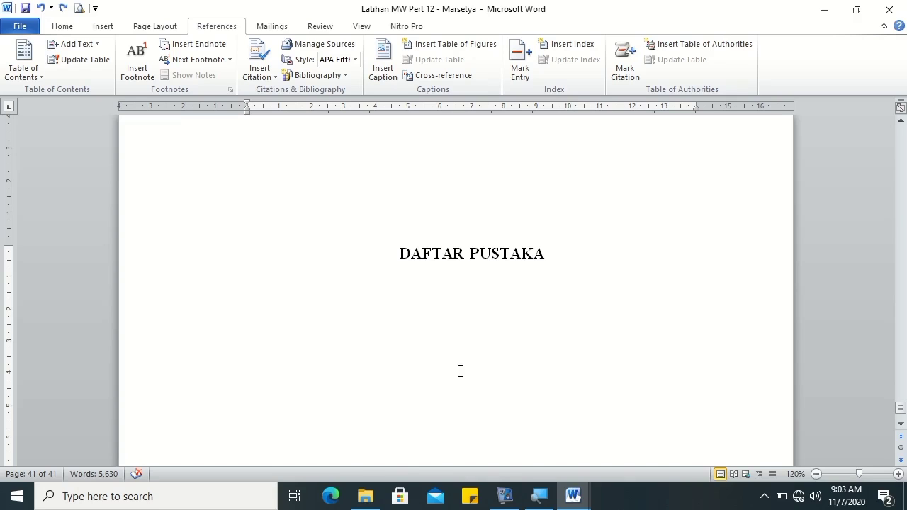
Step: In Manage Sources, copy the AI Google article and Kupas Tuntas book from the Master List to the Current List
{"action": "left_click", "coordinate": [322, 45]}
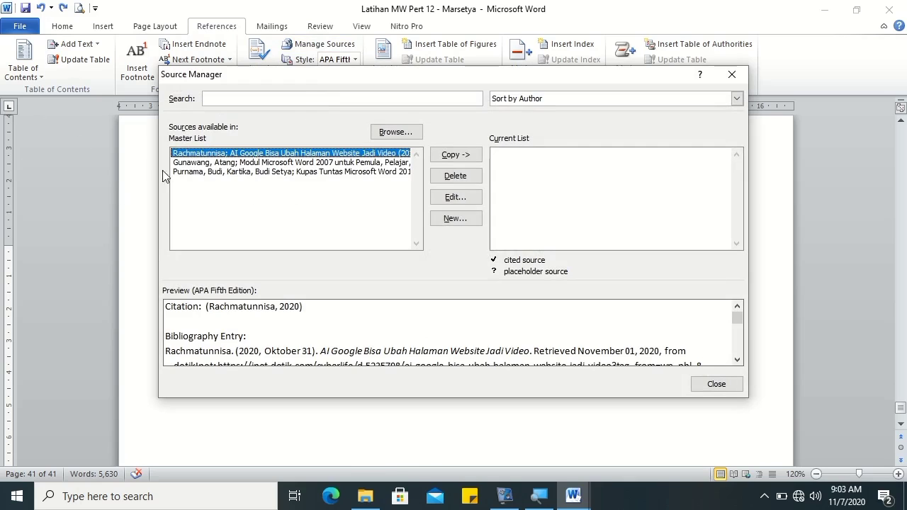
{"action": "left_click", "coordinate": [192, 164]}
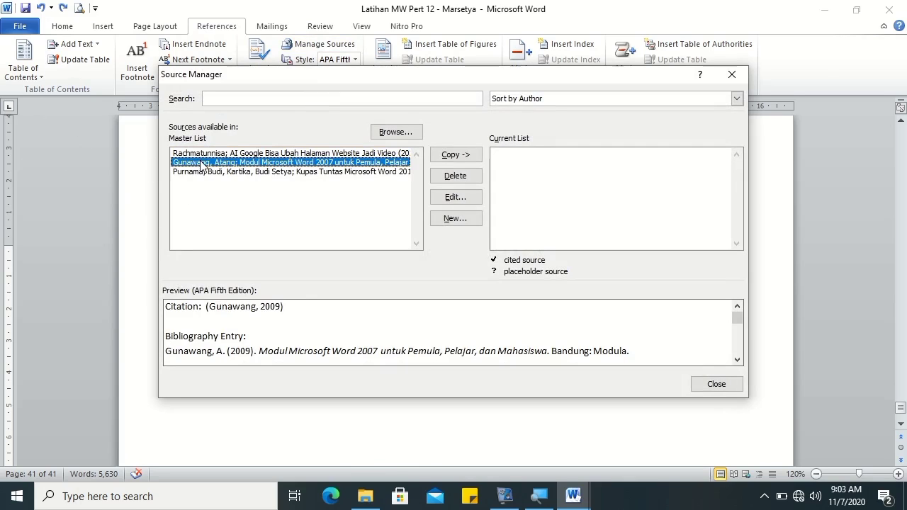
{"action": "left_click", "coordinate": [209, 154]}
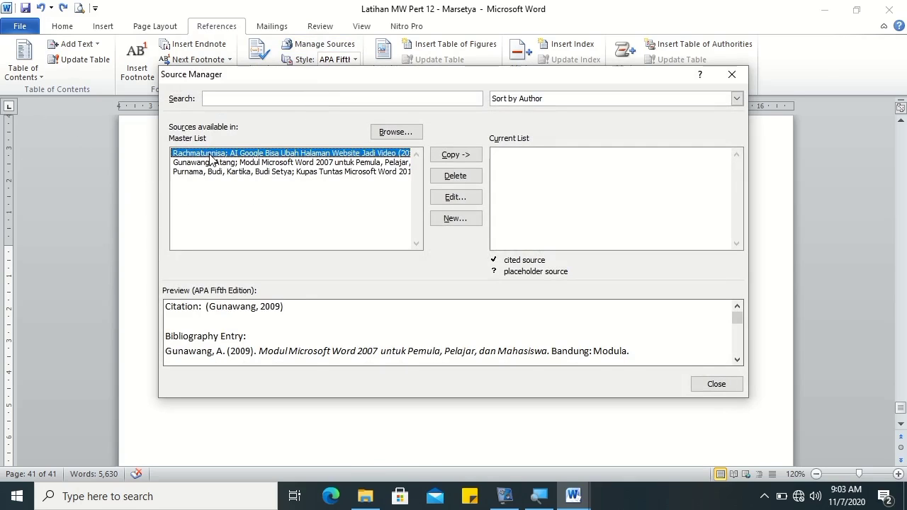
{"action": "left_click", "coordinate": [451, 156]}
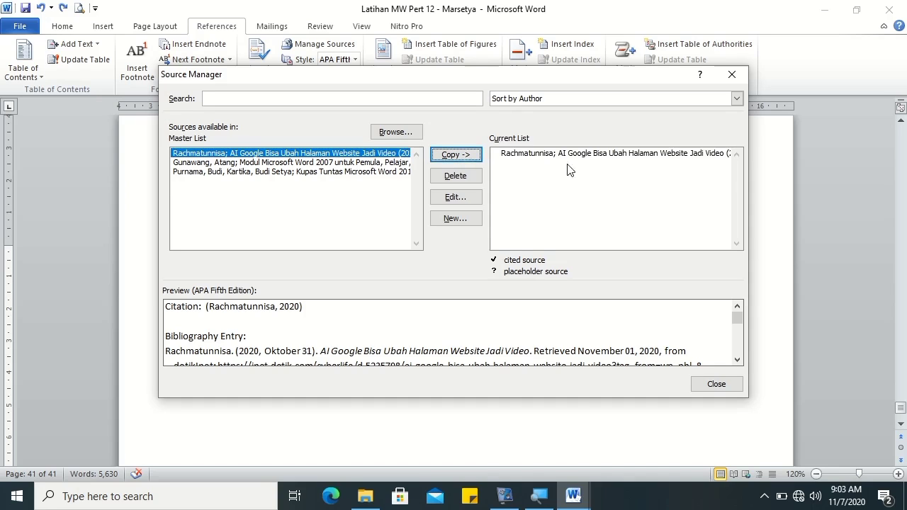
{"action": "left_click", "coordinate": [316, 172]}
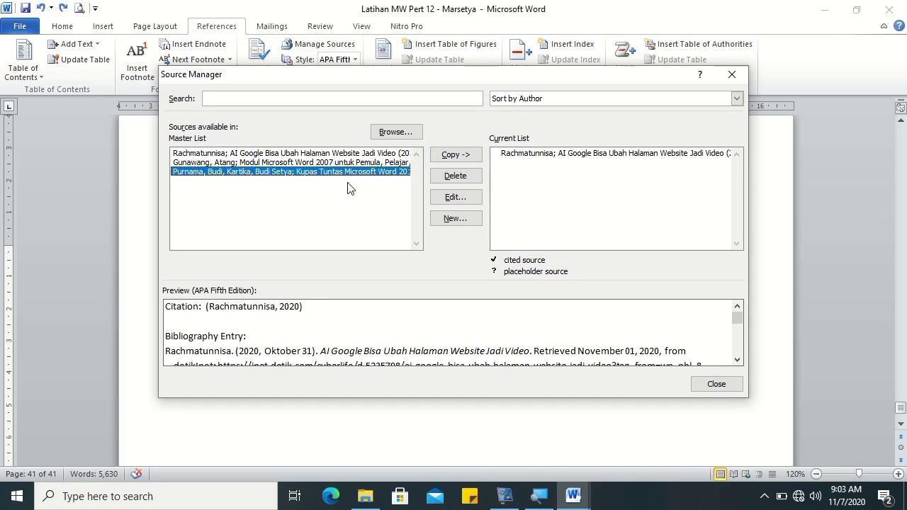
{"action": "left_click", "coordinate": [453, 155]}
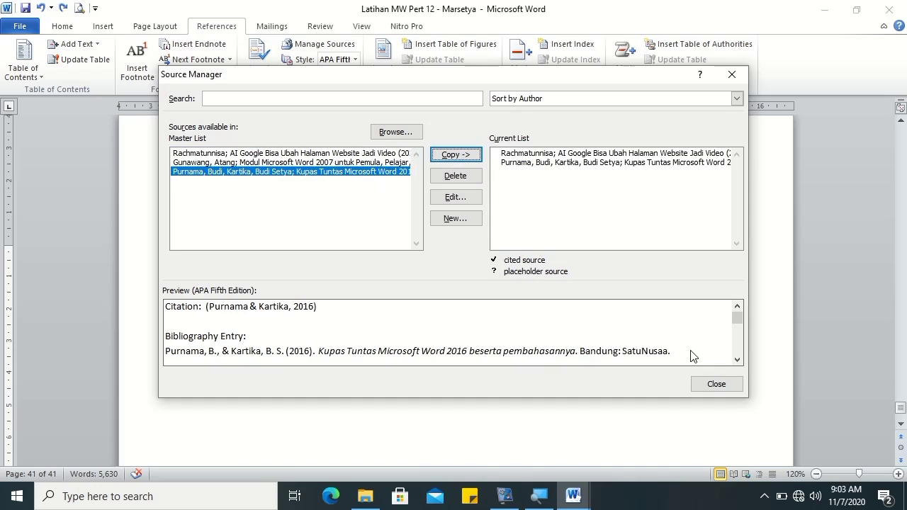
{"action": "left_click", "coordinate": [712, 386]}
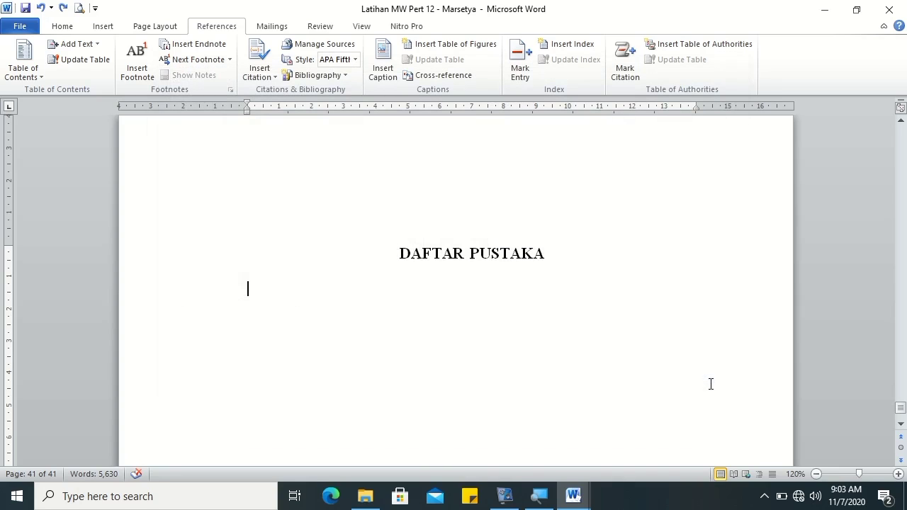
Step: Insert the built-in Bibliography layout listing the two sources on the last page
{"action": "left_click", "coordinate": [344, 74]}
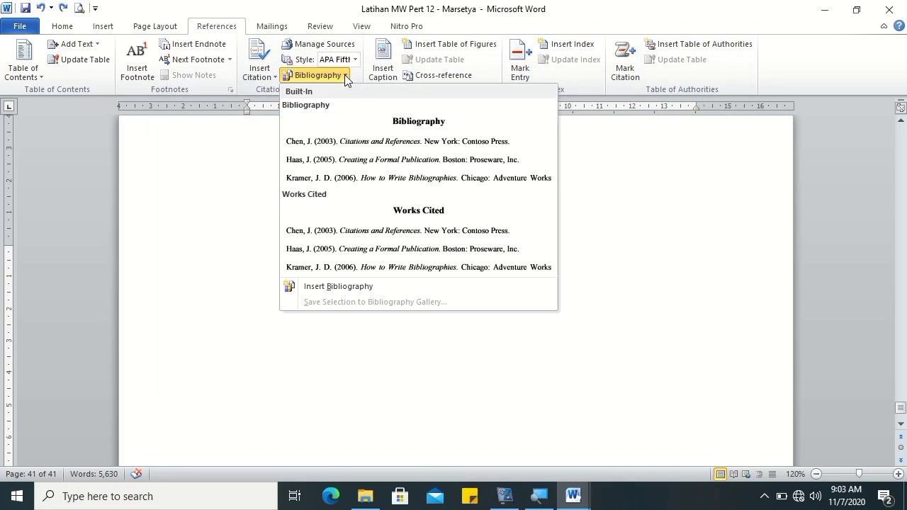
{"action": "left_click", "coordinate": [361, 153]}
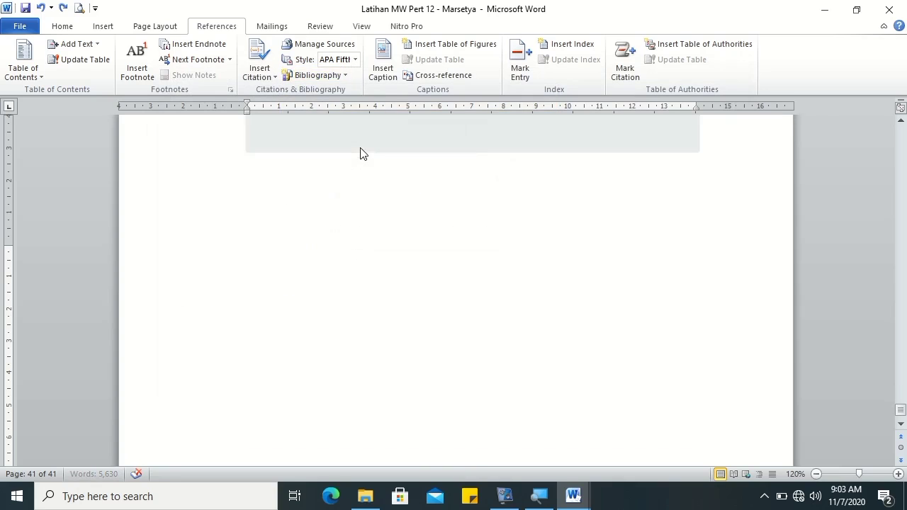
{"action": "left_click", "coordinate": [900, 121]}
{"action": "scroll", "coordinate": [899, 124], "scroll_direction": "up", "scroll_amount": 7}
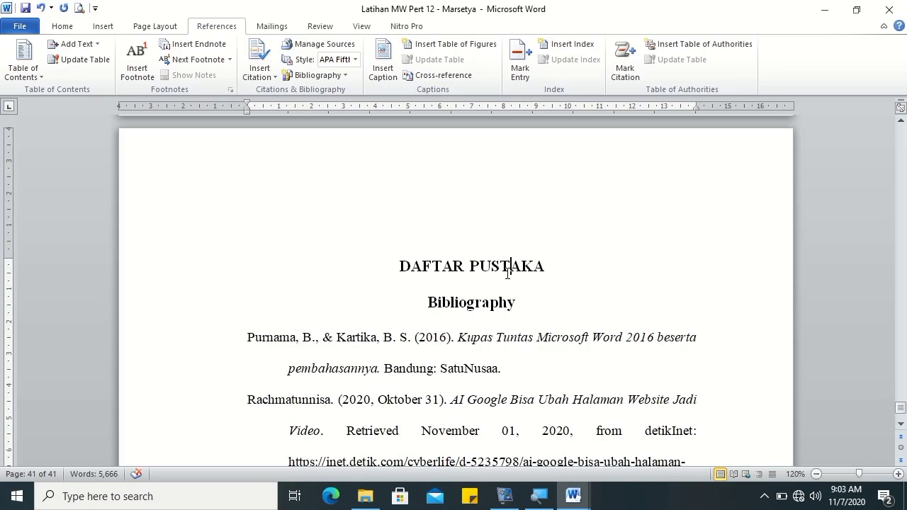
Step: Delete the original, now duplicate DAFTAR PUSTAKA heading above the inserted bibliography
{"action": "left_click", "coordinate": [491, 304]}
{"action": "key", "text": "Up"}
{"action": "left_click", "coordinate": [71, 26]}
{"action": "key", "text": "Down"}
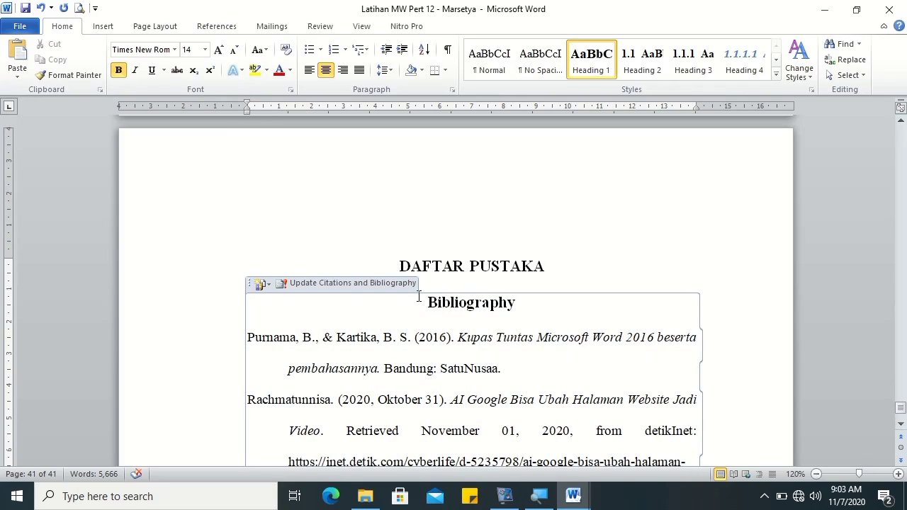
{"action": "left_click_drag", "start_coordinate": [557, 266], "coordinate": [432, 253]}
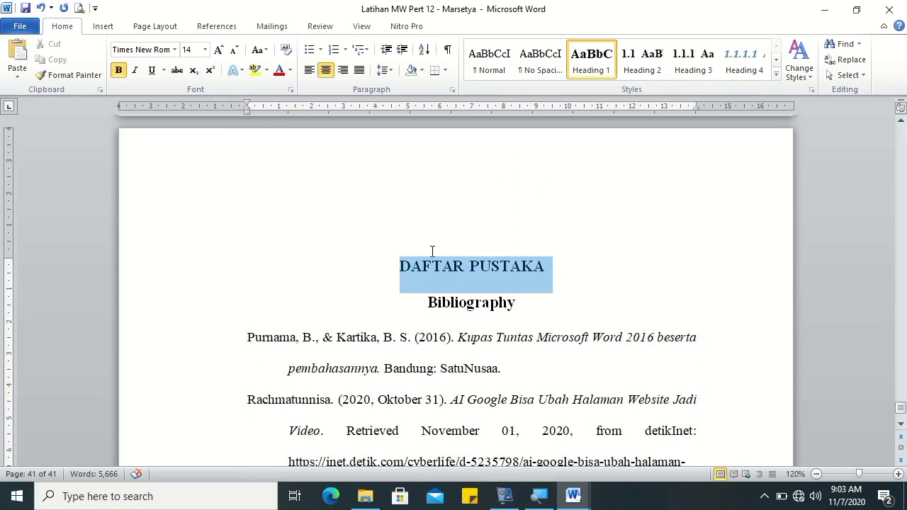
{"action": "key", "text": "Delete"}
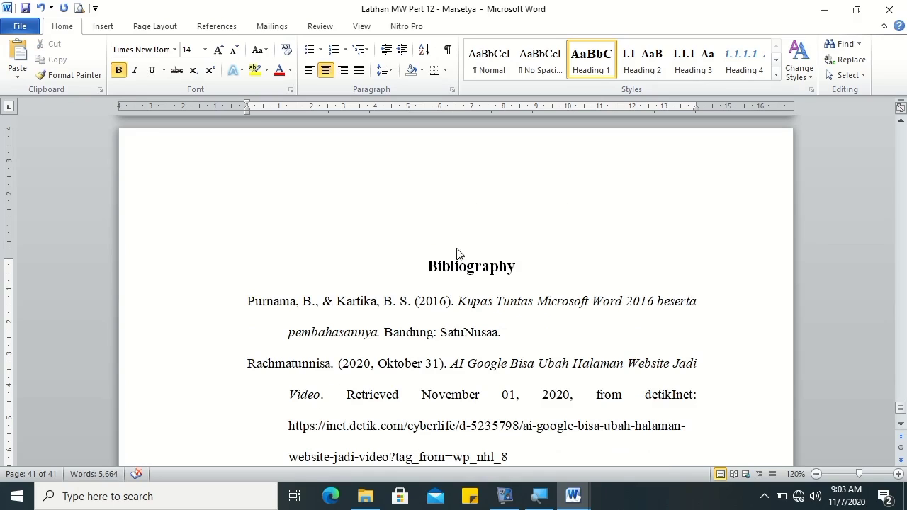
Step: Retitle the bibliography's heading to 'DAFTAR PUSTAKA' and add a blank line below it
{"action": "left_click", "coordinate": [457, 258]}
{"action": "key", "text": "ctrl+a"}
{"action": "left_click", "coordinate": [514, 266]}
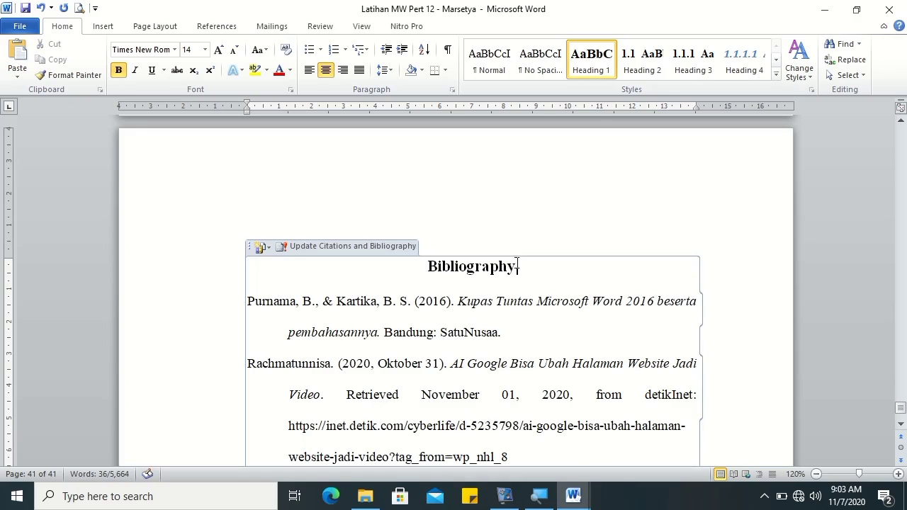
{"action": "left_click", "coordinate": [427, 264], "text": "shift"}
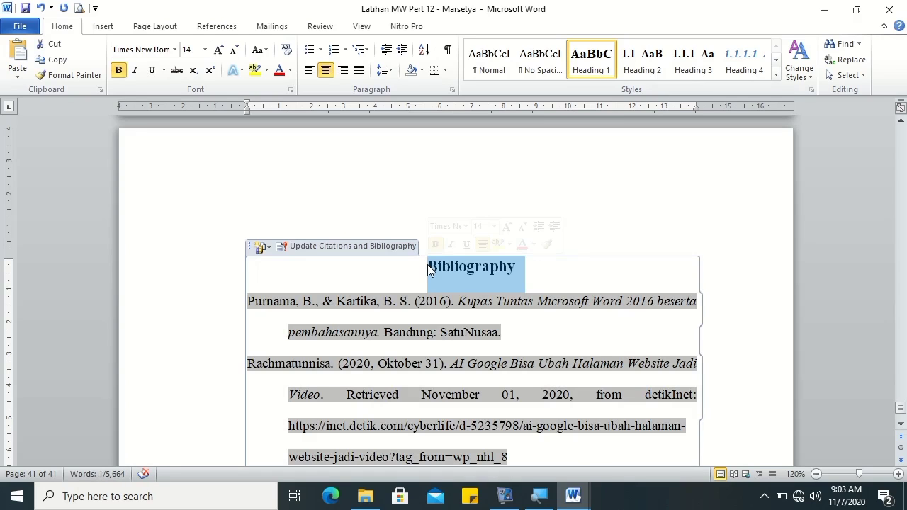
{"action": "type", "text": "DAFTAR PUSTAKA"}
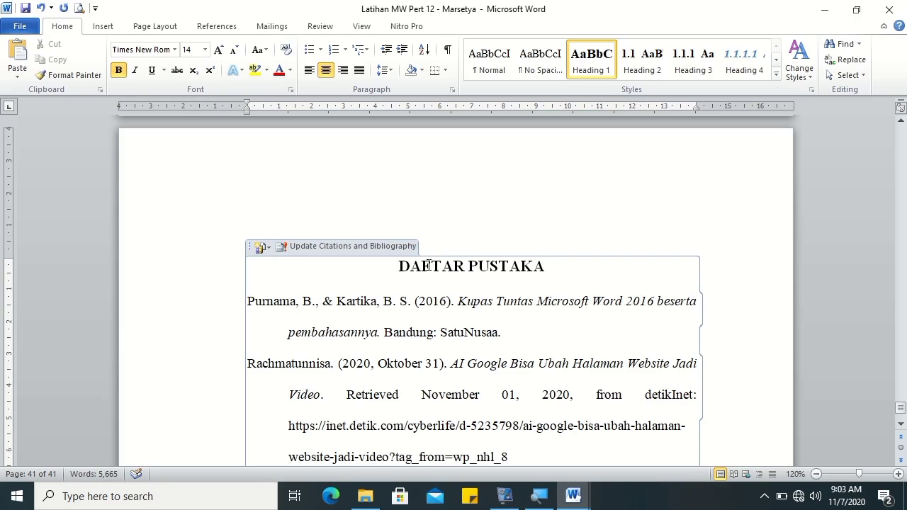
{"action": "key", "text": "Return"}
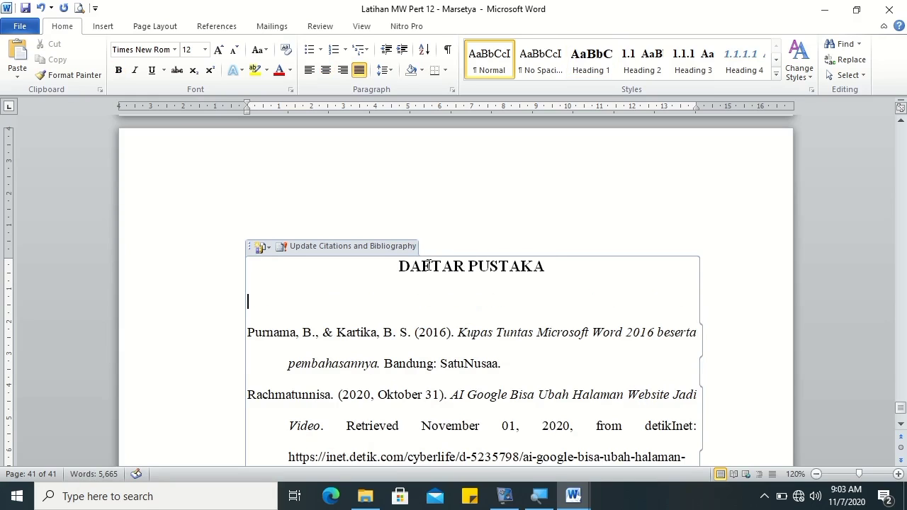